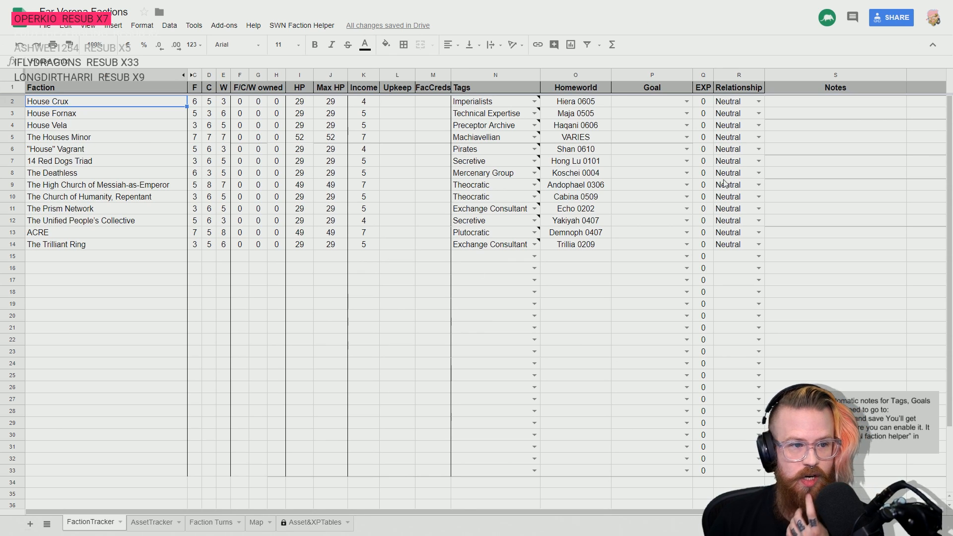
- Set House Crux's goal to Expand Influence and House Fornax's goal to Peaceable Kingdom
left_click(686, 101)
left_click(686, 103)
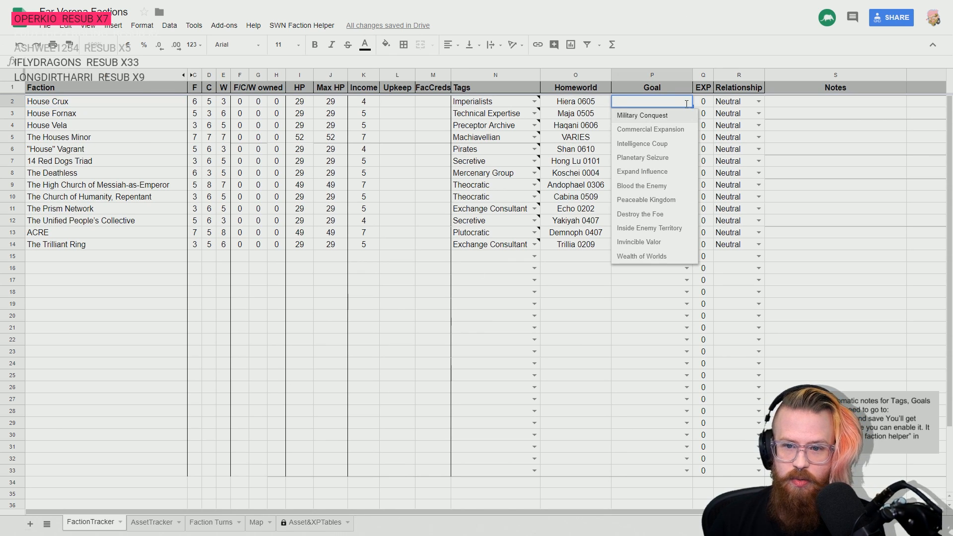
left_click(645, 171)
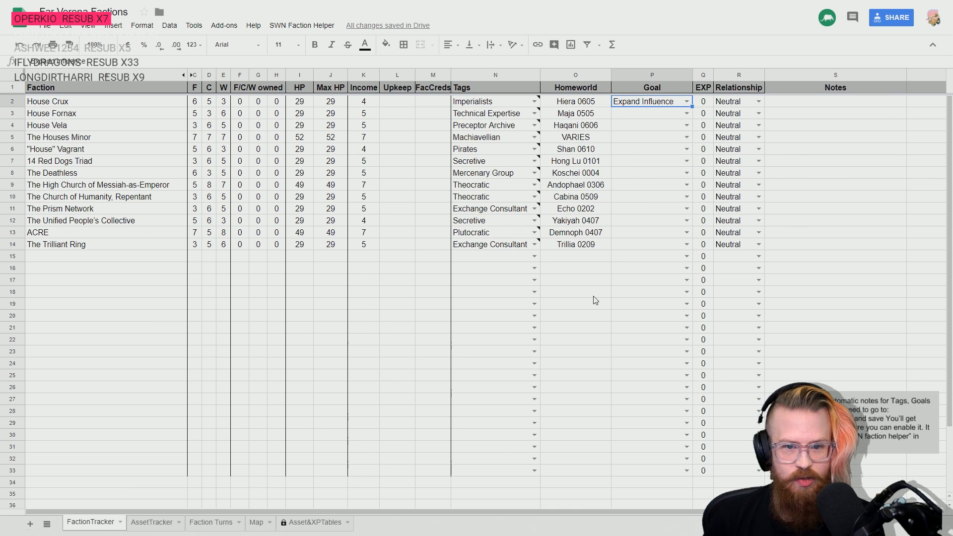
mouse_move(517, 106)
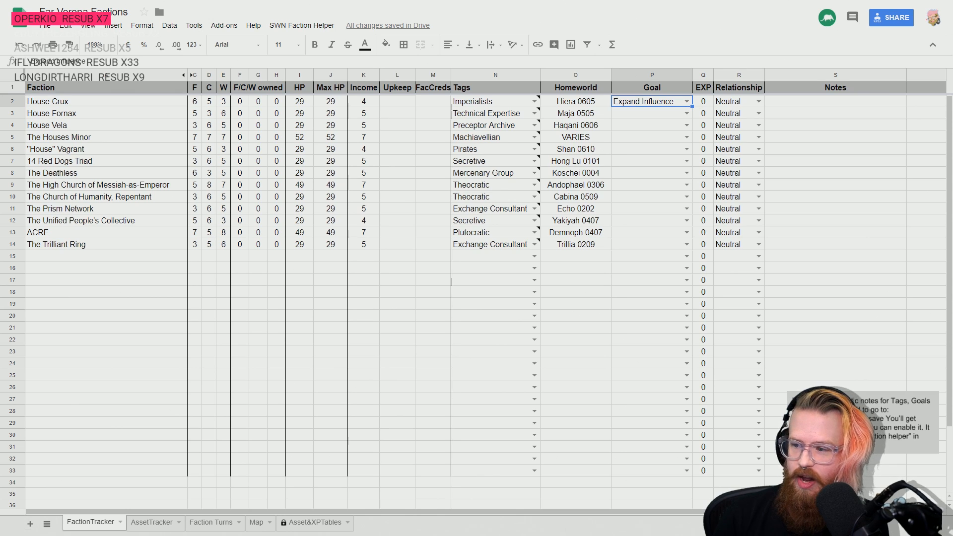
left_click(687, 113)
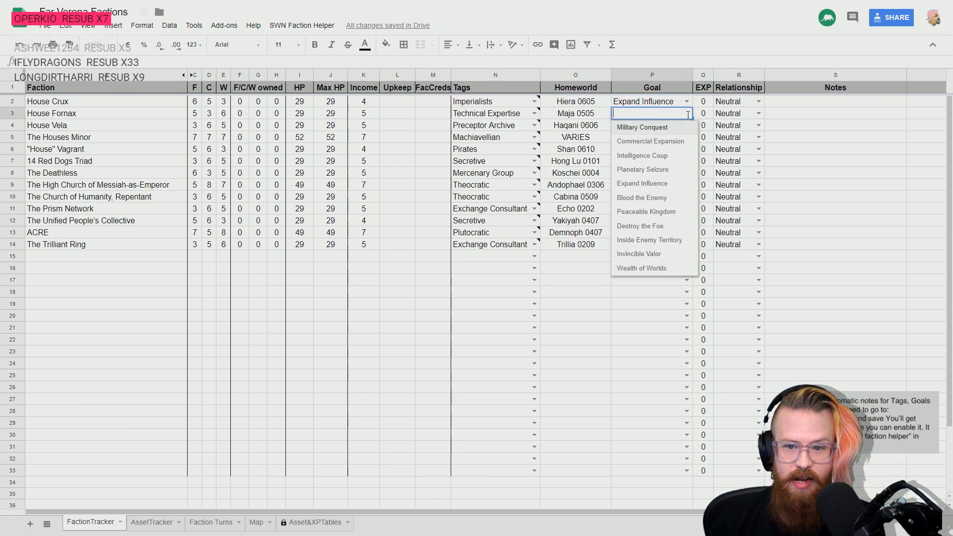
left_click(646, 212)
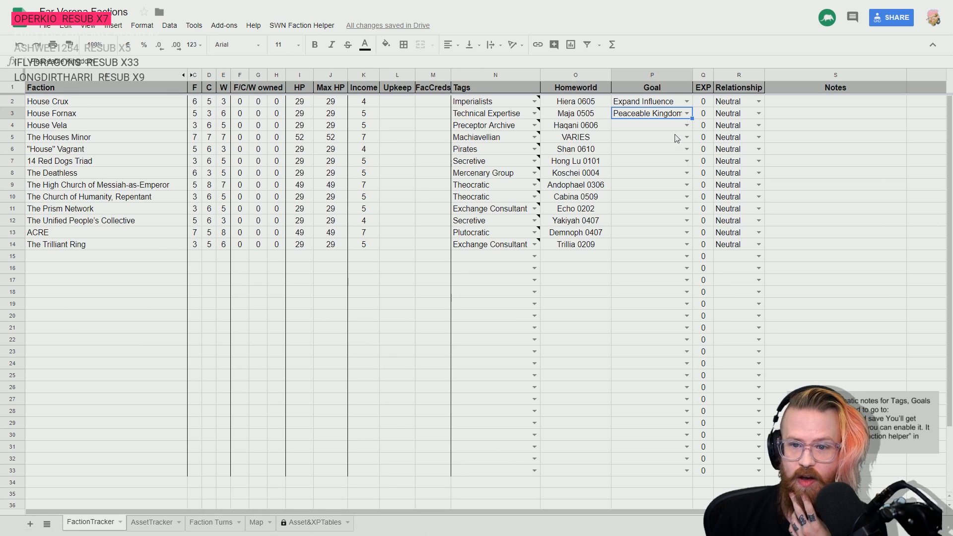
- Set House Vela's goal to Expand Influence and widen the Goal column slightly to fit its entries
left_click(687, 125)
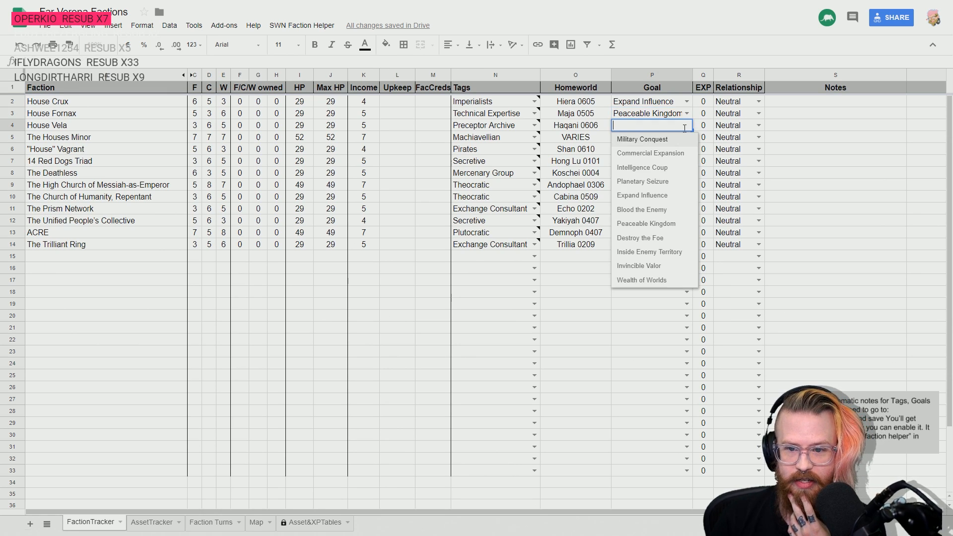
left_click(658, 195)
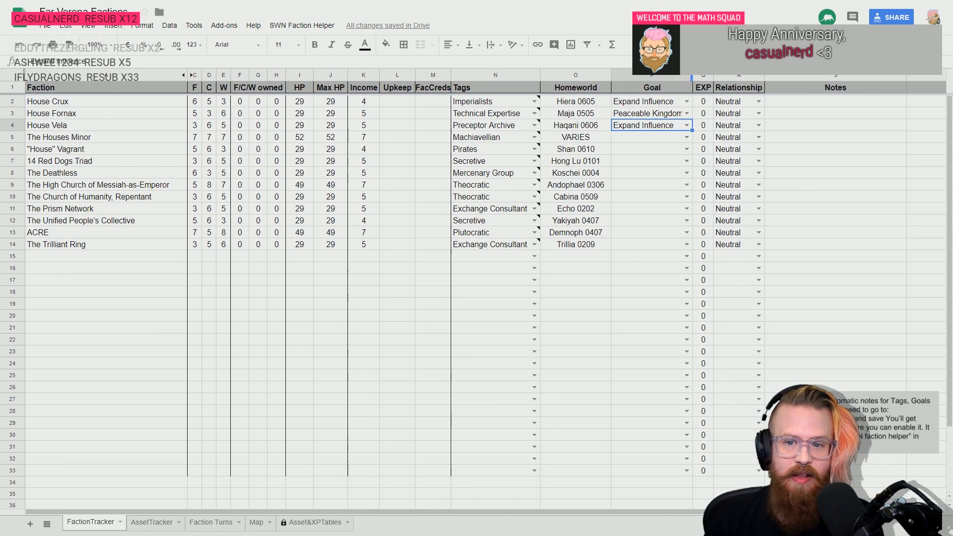
left_click_drag(693, 76, 696, 76)
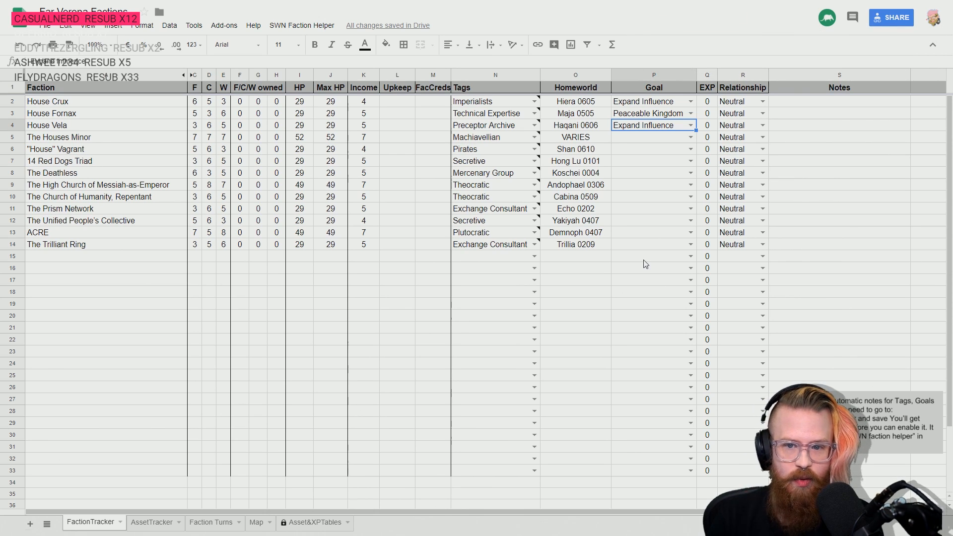
- Set the goal of The Houses Minor to Blood the Enemy
key("Down")
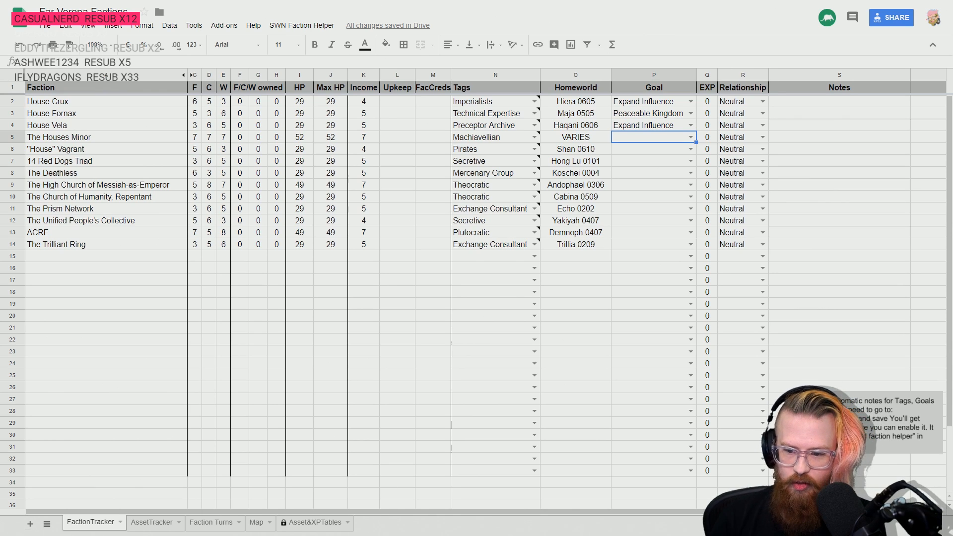
left_click(690, 137)
left_click(664, 221)
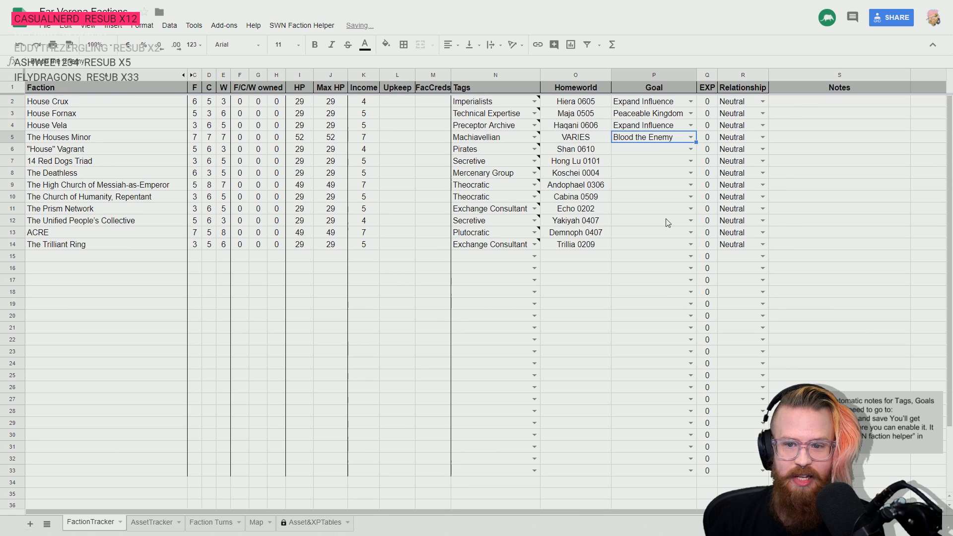
- Consult the Faction Goals page in the Stars Without Number PDF, and set "House" Vagrant's goal to Blood the Enemy in the Google Sheets tracker
key("alt+Tab")
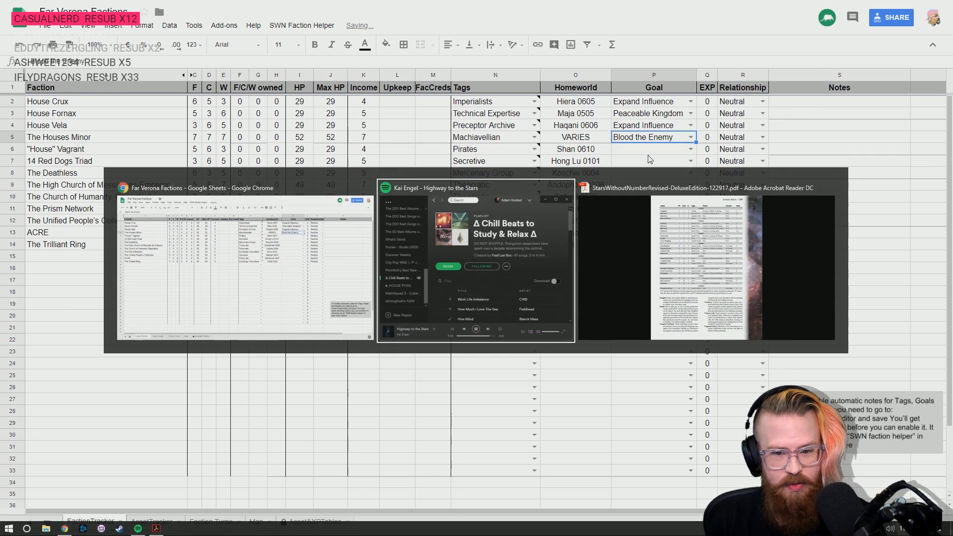
scroll(392, 380, "up", 2)
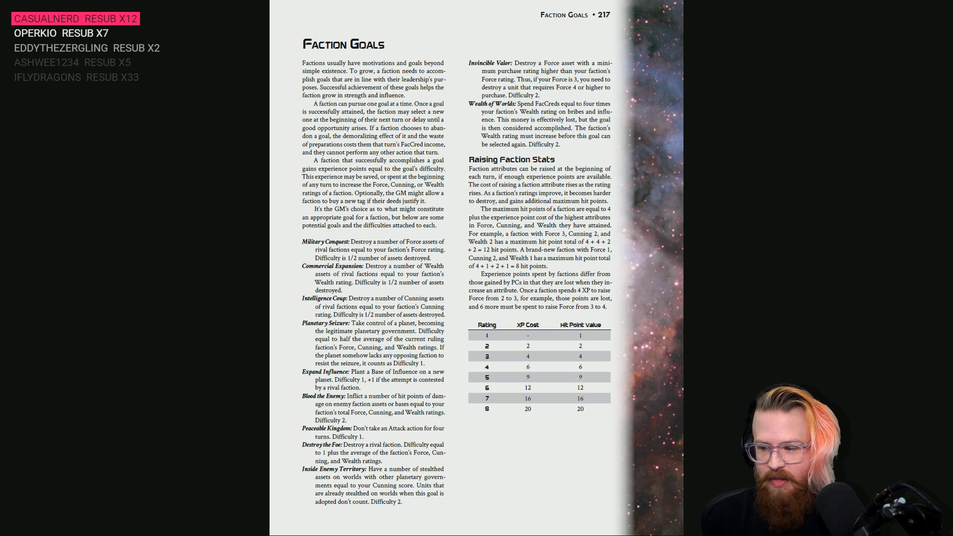
key("alt+Tab")
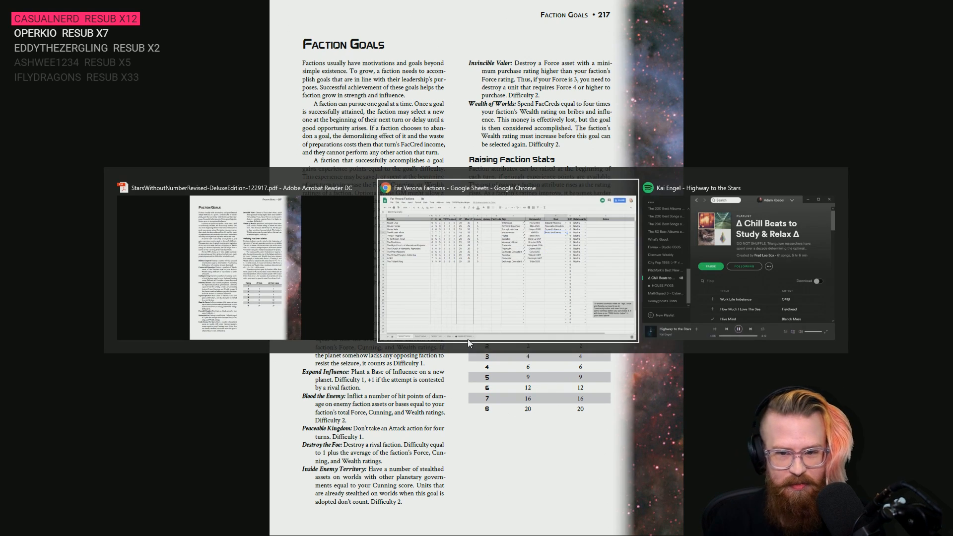
left_click(661, 148)
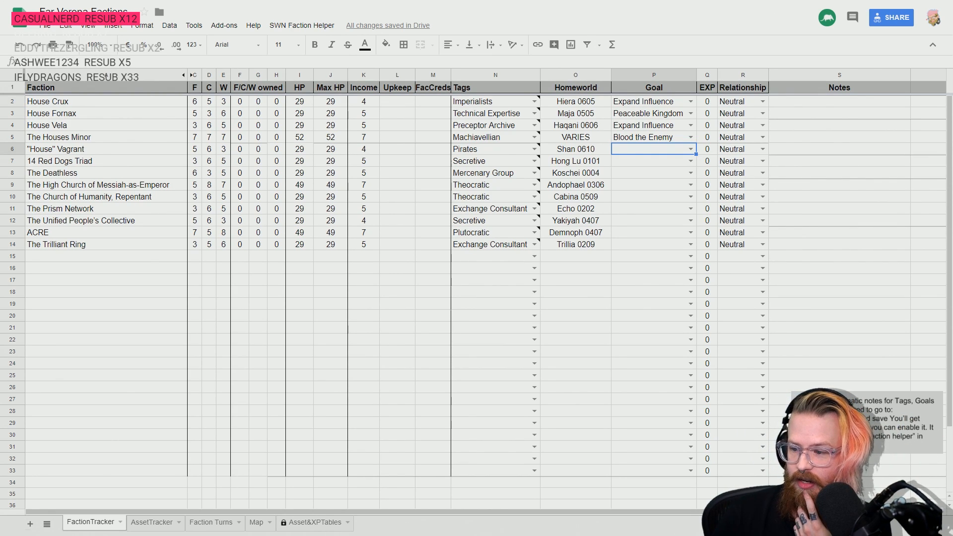
left_click(691, 150)
left_click(650, 233)
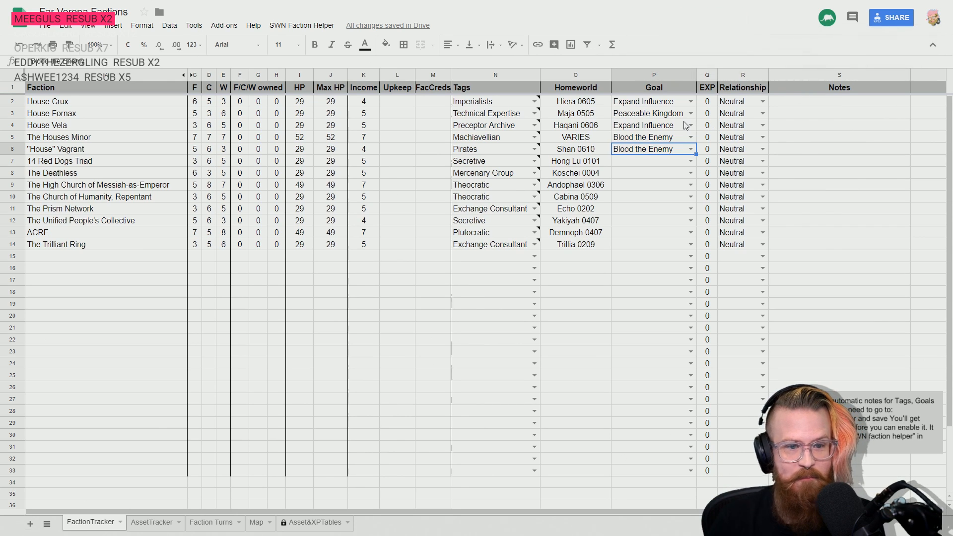
- Set the goals of 14 Red Dogs Triad and The Deathless to Expand Influence
key("Down")
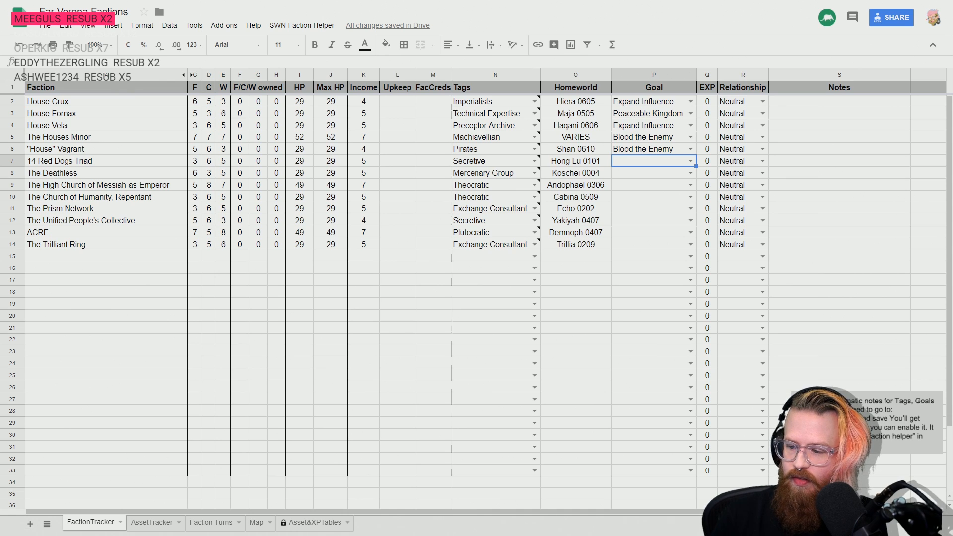
left_click(690, 162)
left_click(657, 232)
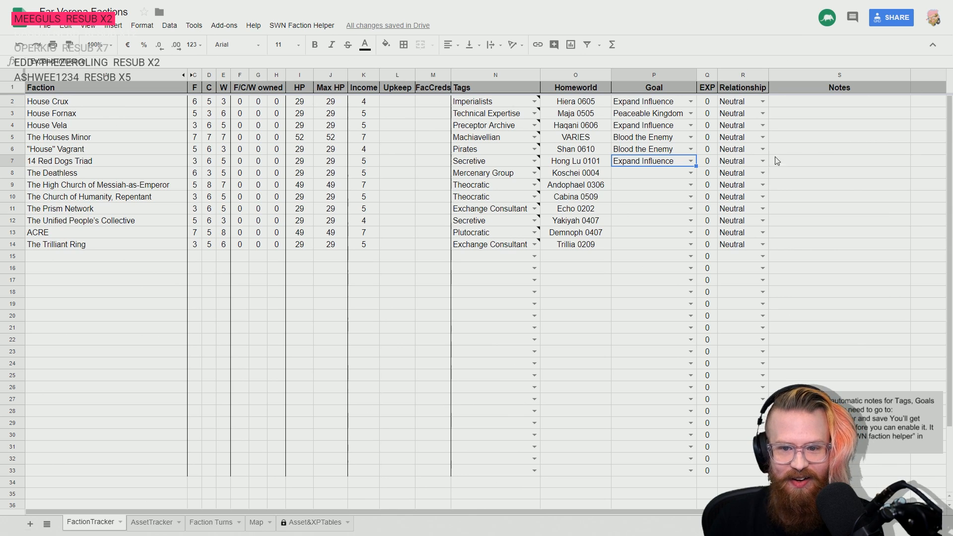
key("Down")
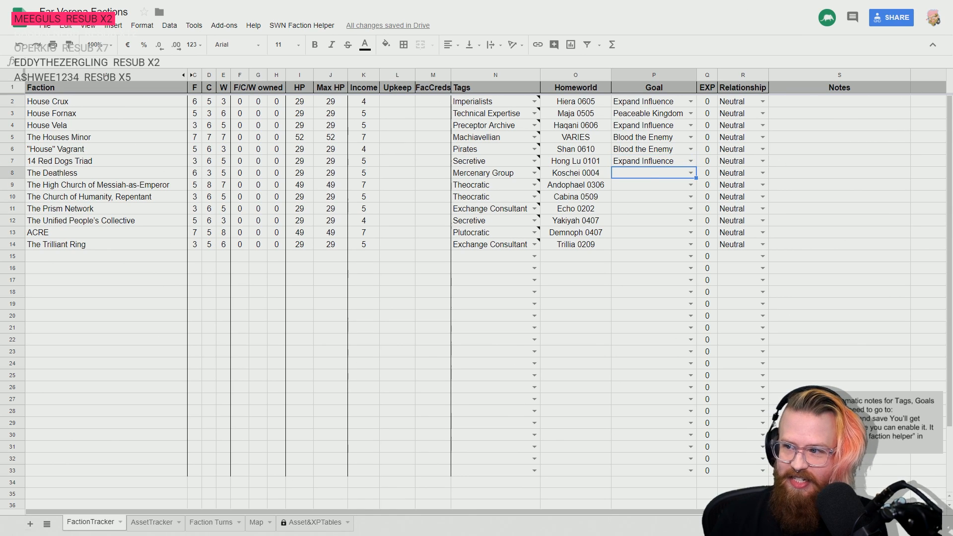
left_click(690, 172)
left_click(668, 243)
- Set the goals of The High Church of Messiah-as-Emperor and The Church of Humanity, Repentant to Expand Influence
key("Down")
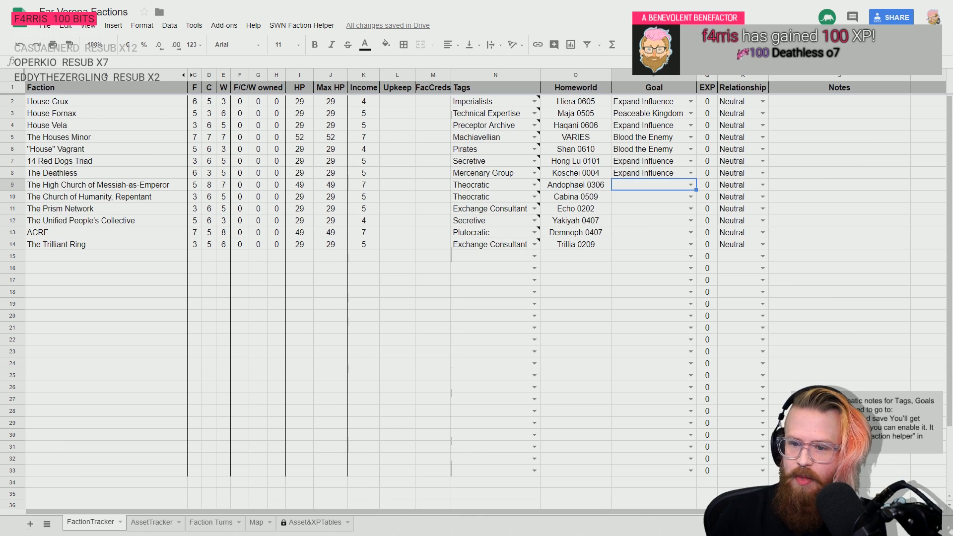
left_click(694, 184)
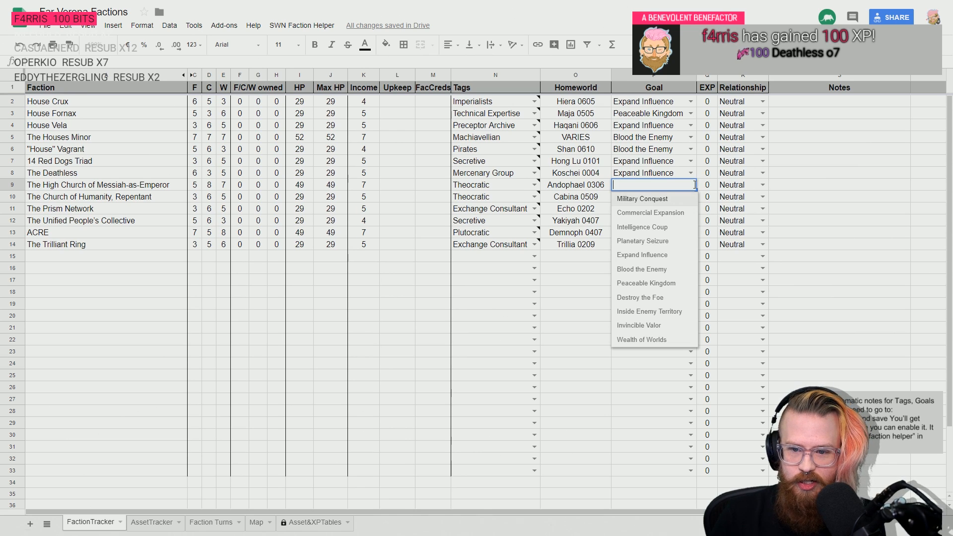
left_click(664, 255)
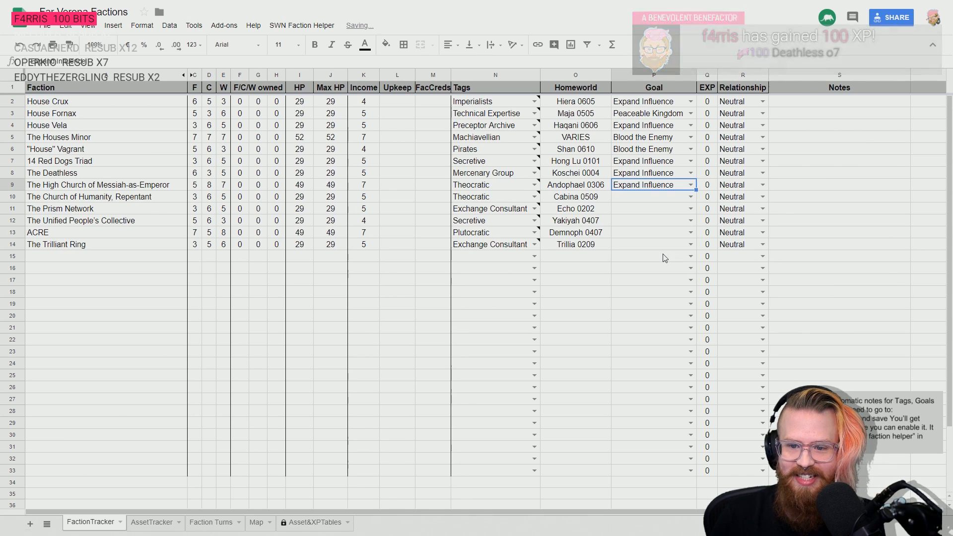
left_click(642, 197)
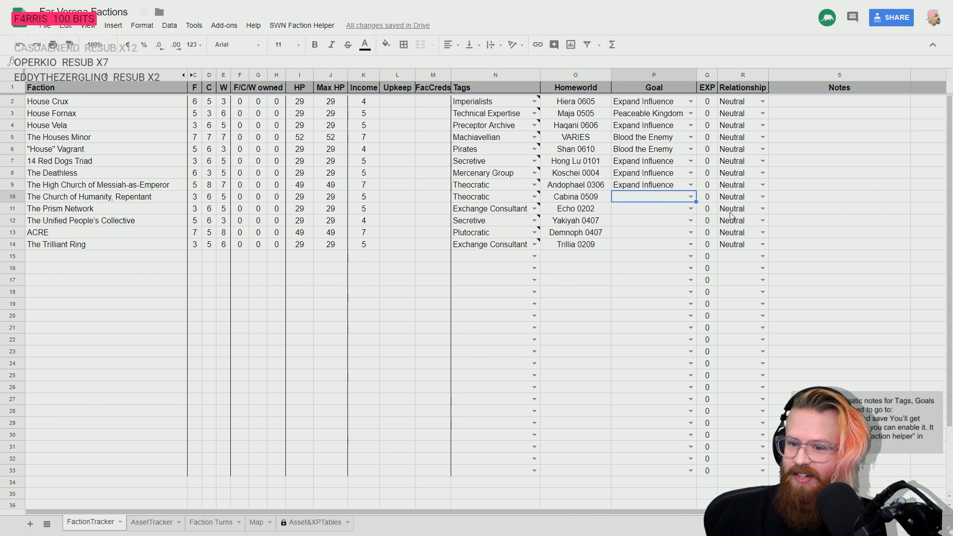
left_click(690, 197)
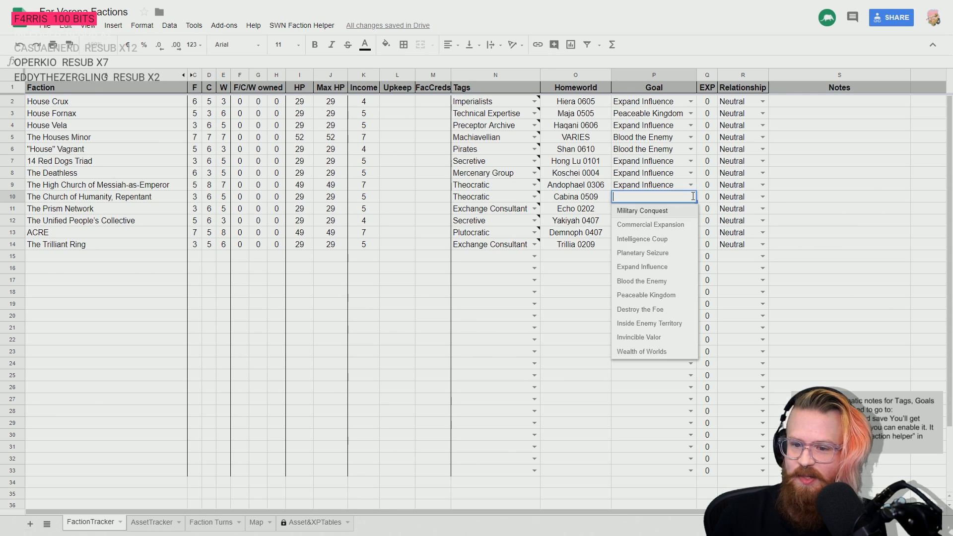
left_click(642, 267)
- Set The Prism Network's goal to Expand Influence
left_click(635, 211)
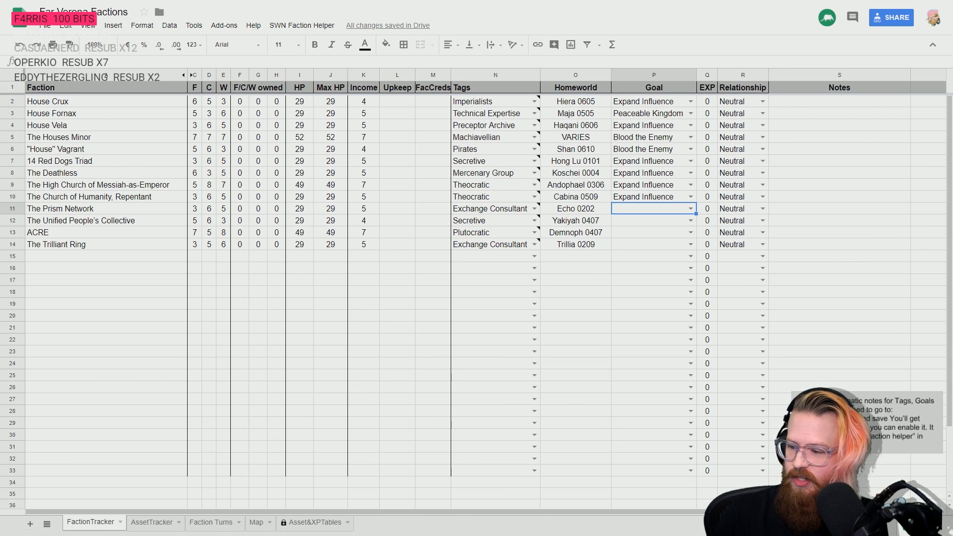
left_click(690, 209)
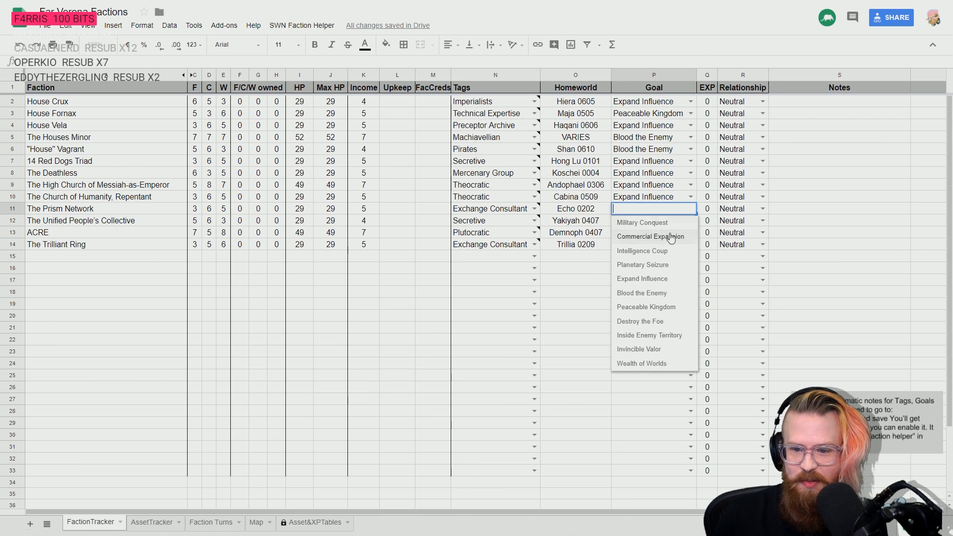
left_click(660, 278)
- Set The Unified People's Collective's goal to Inside Enemy Territory and widen the Goal column to fit the full text
left_click(622, 225)
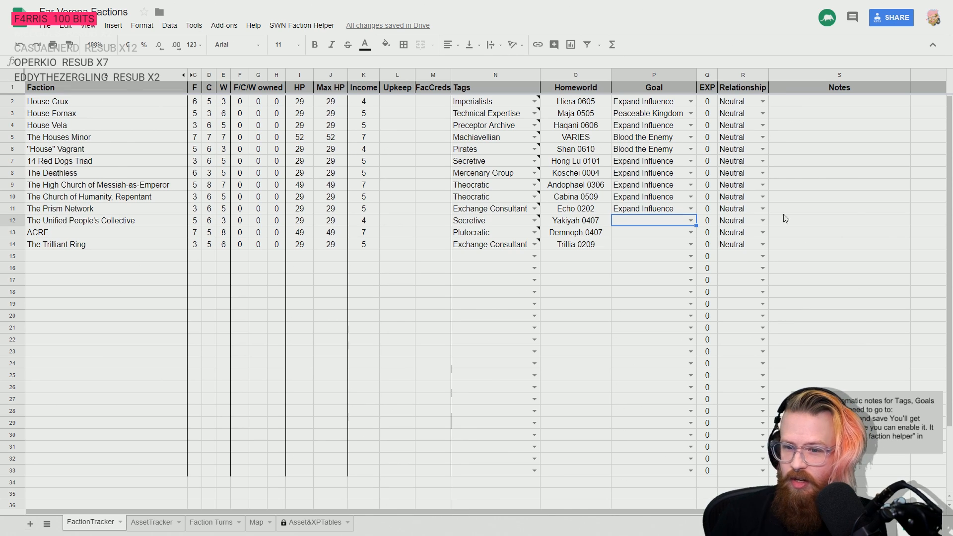
left_click(690, 220)
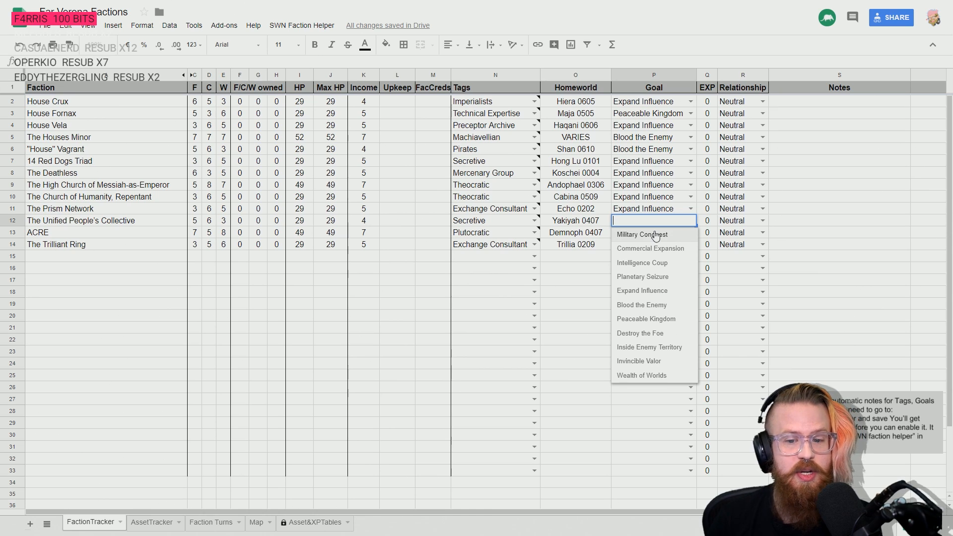
left_click(651, 348)
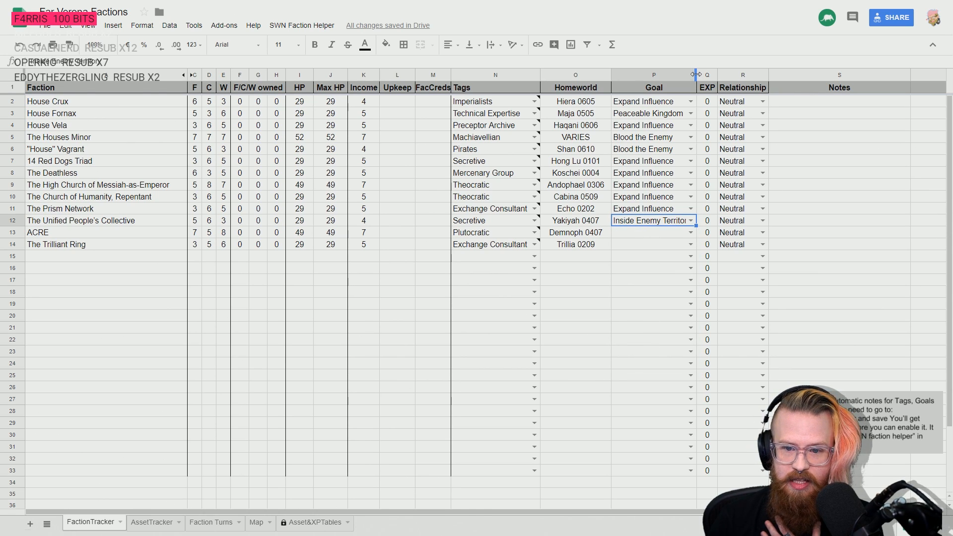
left_click_drag(697, 74, 703, 75)
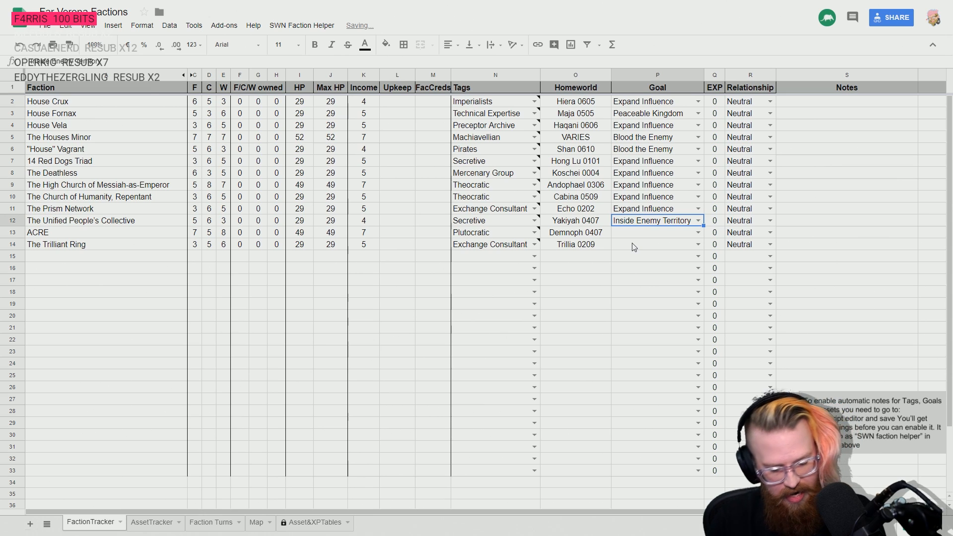
- Check the Faction Goals page in the rulebook PDF again, and set ACRE's goal to Peaceable Kingdom in the Google Sheets tracker
key("alt+Tab")
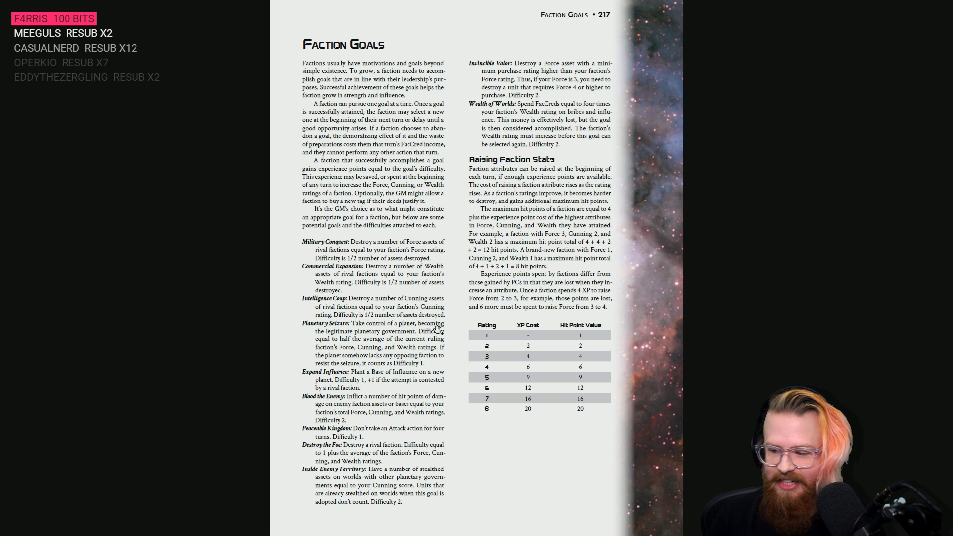
key("alt+Tab")
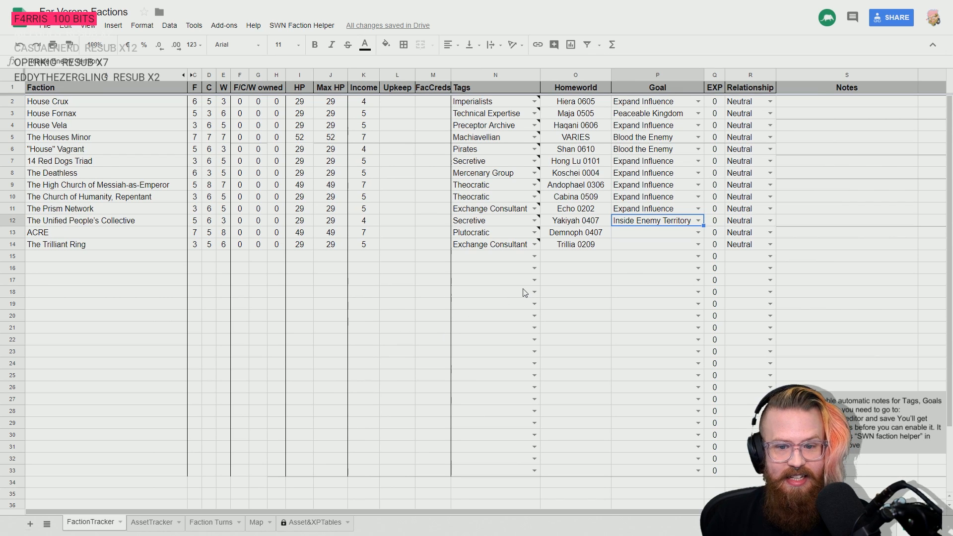
key("Down")
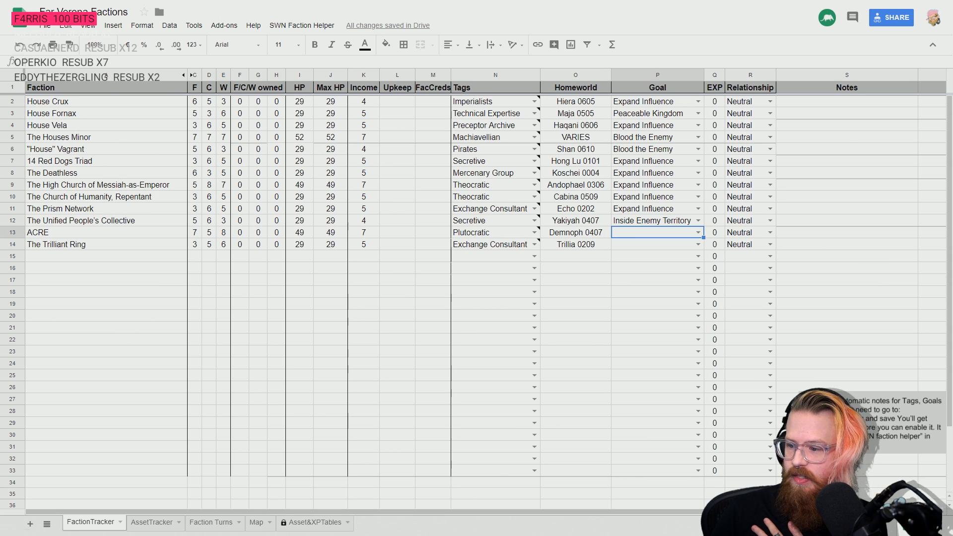
left_click(697, 232)
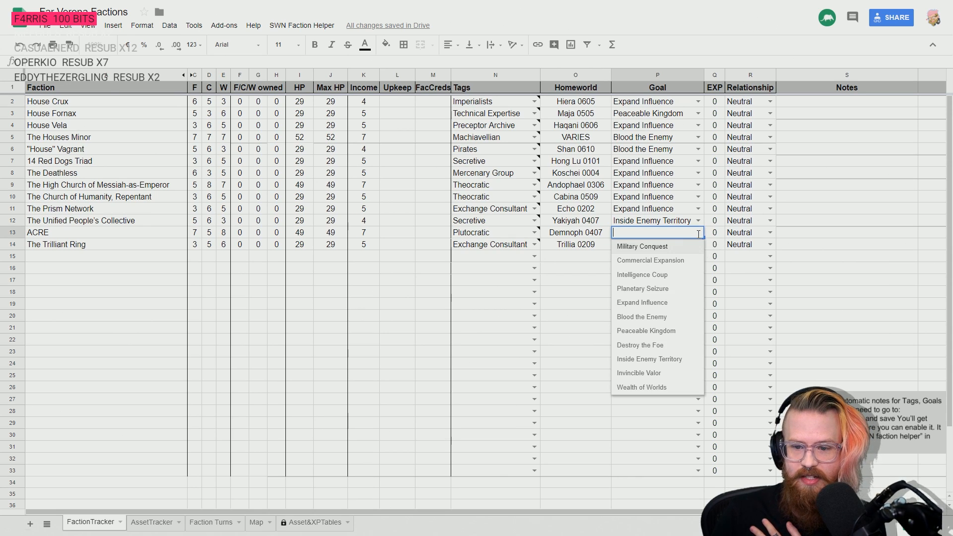
left_click(664, 331)
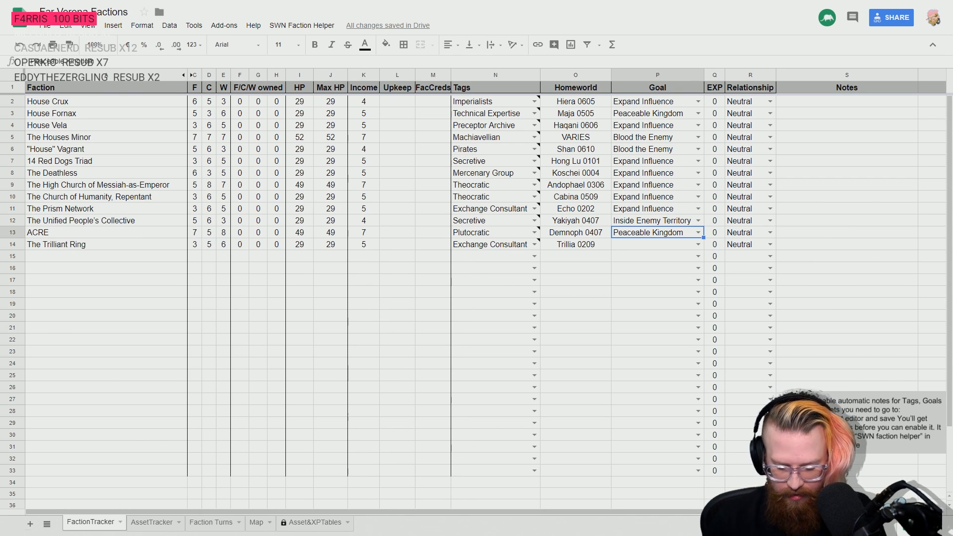
- Set The Trilliant Ring's goal to Expand Influence
left_click(626, 245)
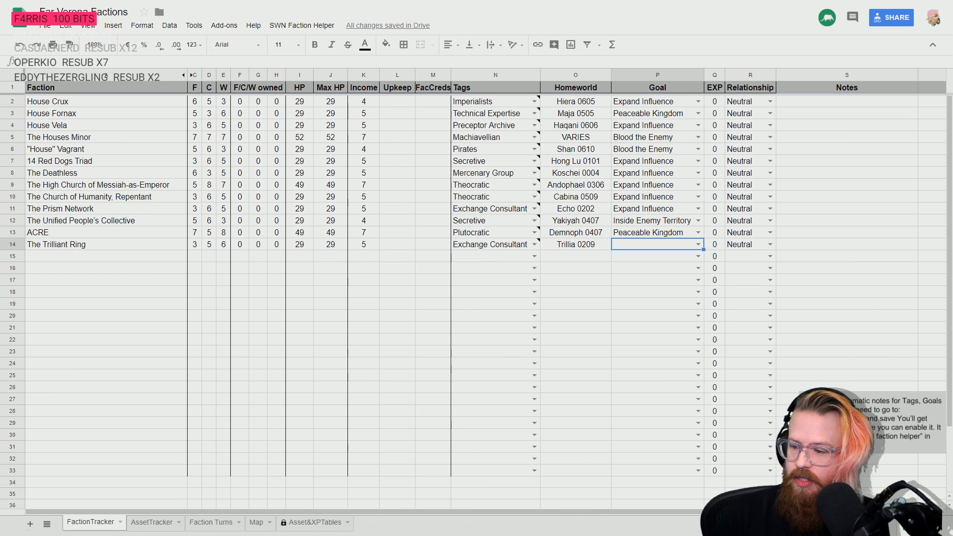
left_click(697, 244)
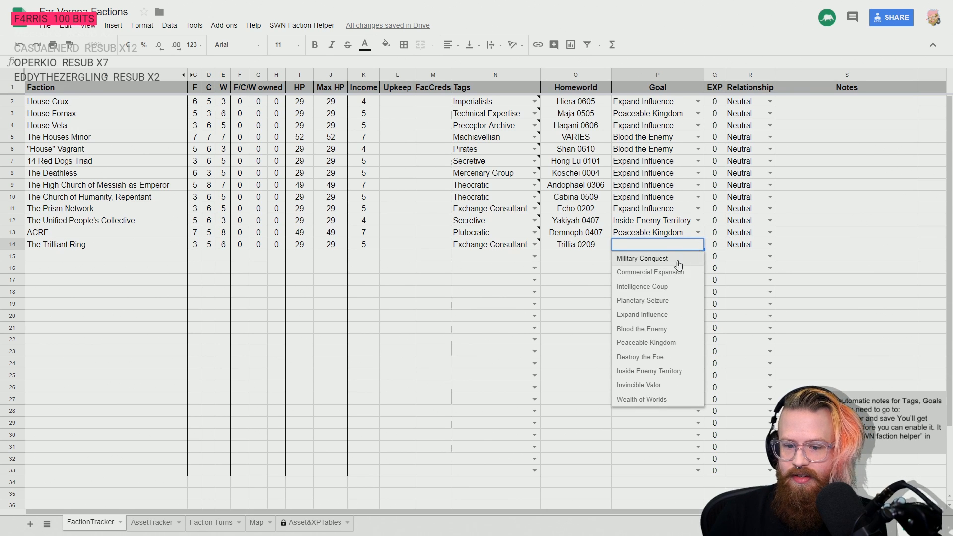
left_click(679, 316)
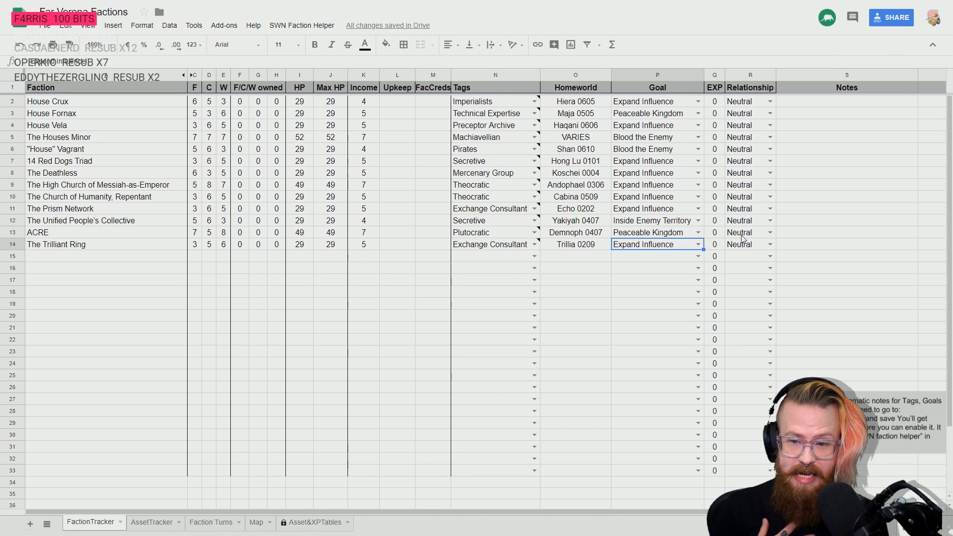
- Set the relationships of House Crux and House Fornax to Friendly
left_click(769, 102)
left_click(742, 129)
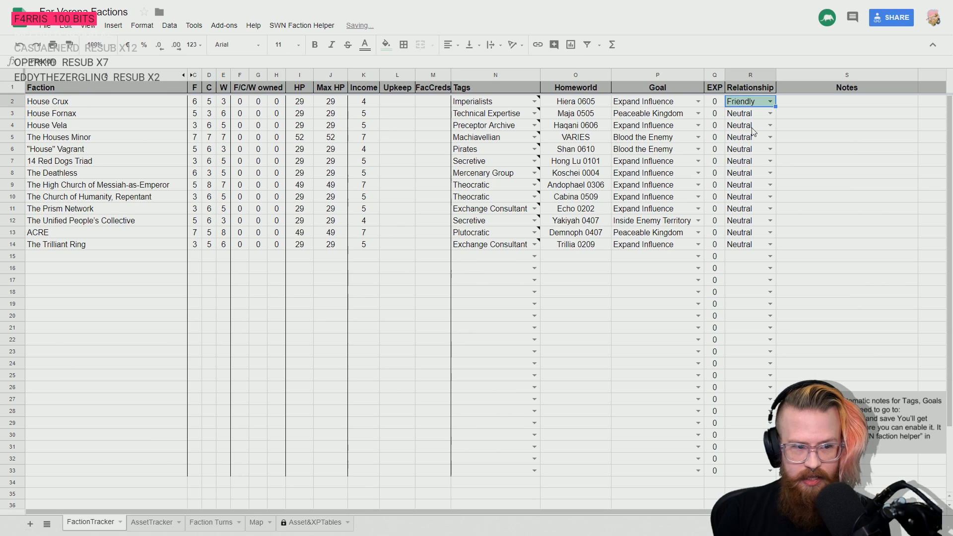
left_click(770, 113)
left_click(754, 141)
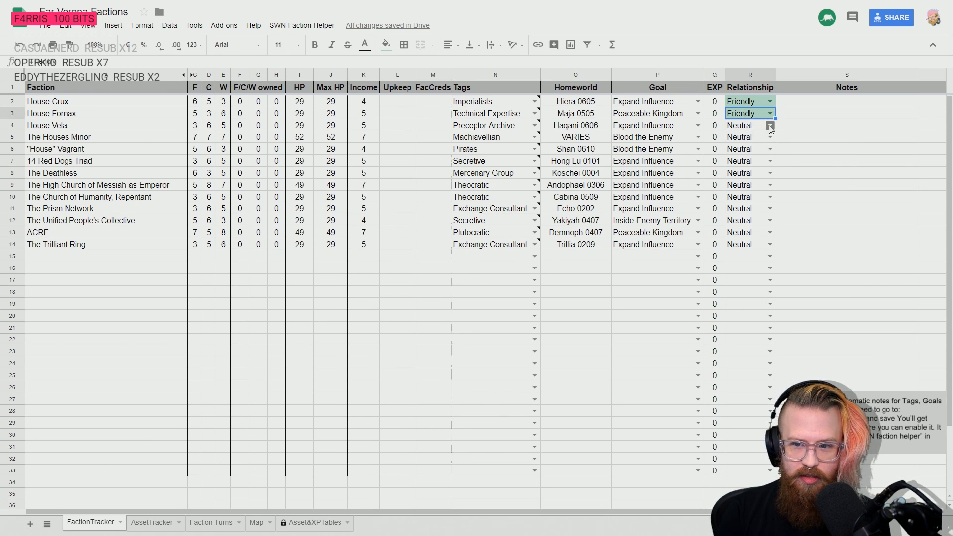
left_click(758, 103)
left_click(757, 114)
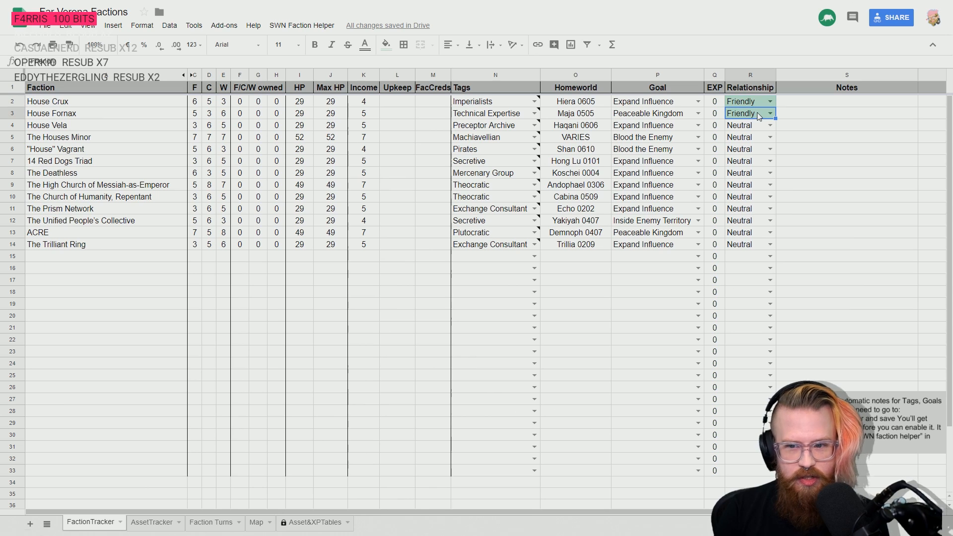
- Set The Houses Minor's relationship to Friendly and "House" Vagrant's relationship to Hostile
left_click(762, 125)
left_click(766, 138)
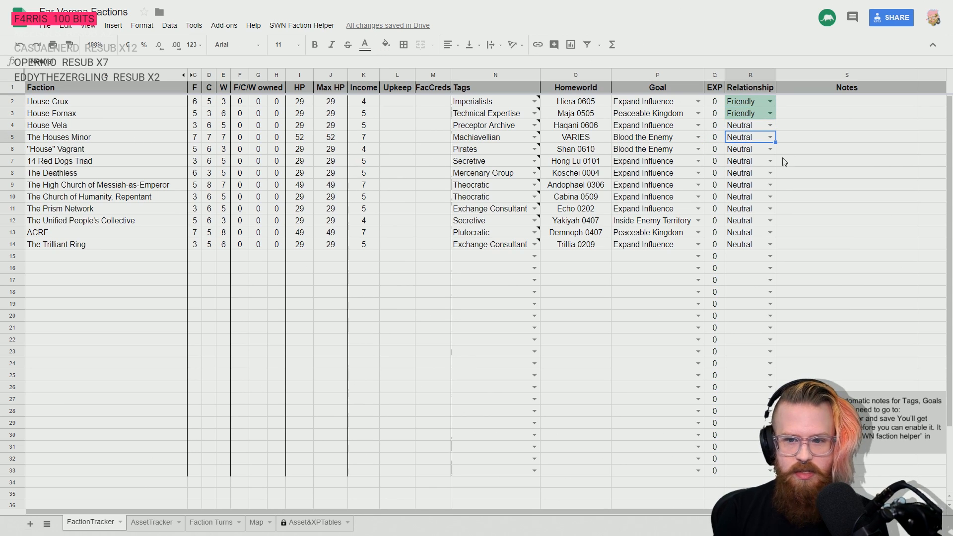
left_click(766, 138)
left_click(750, 169)
key("Down")
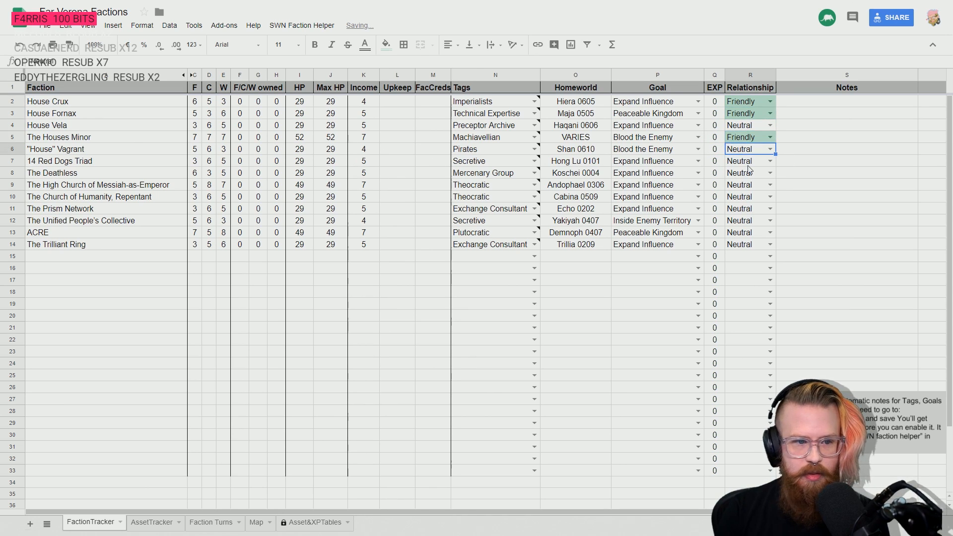
left_click(769, 150)
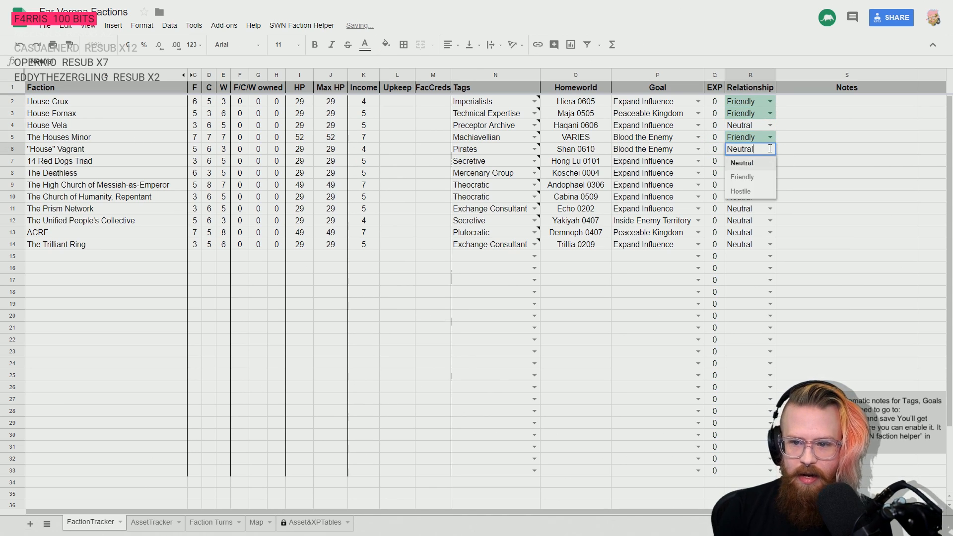
left_click(758, 195)
key("Down")
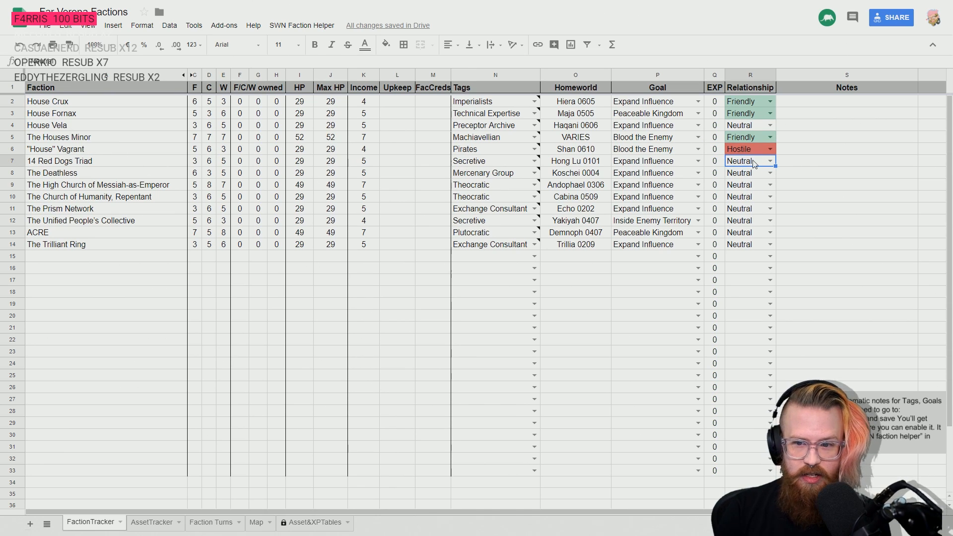
- Leave 14 Red Dogs Triad and The Deathless as they are, and set The High Church of Messiah-as-Emperor's relationship to Friendly
key("Down")
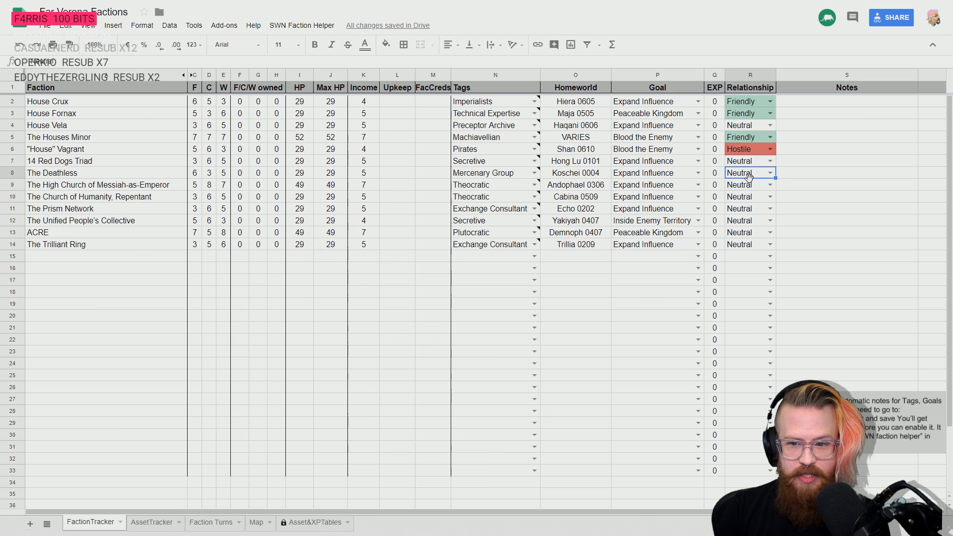
key("Down")
left_click(769, 185)
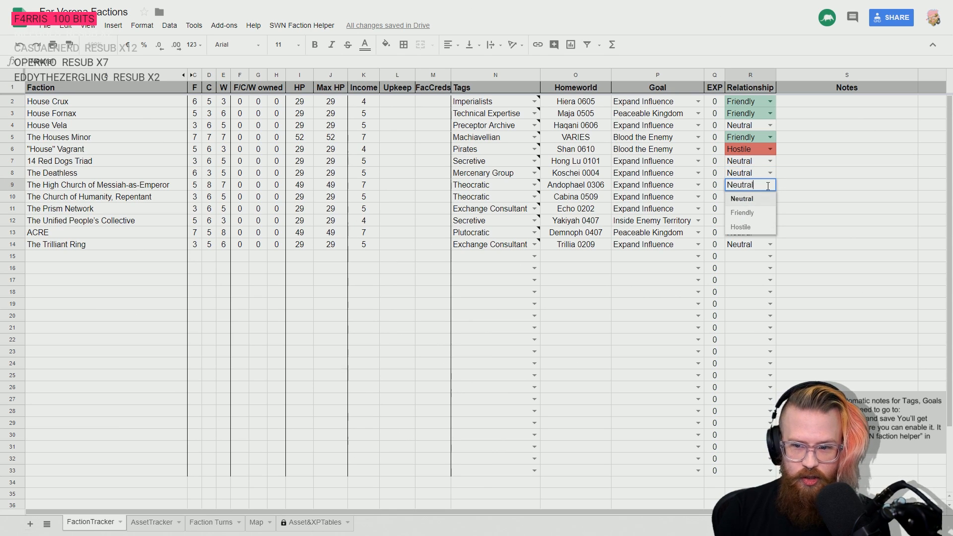
left_click(751, 213)
key("Down")
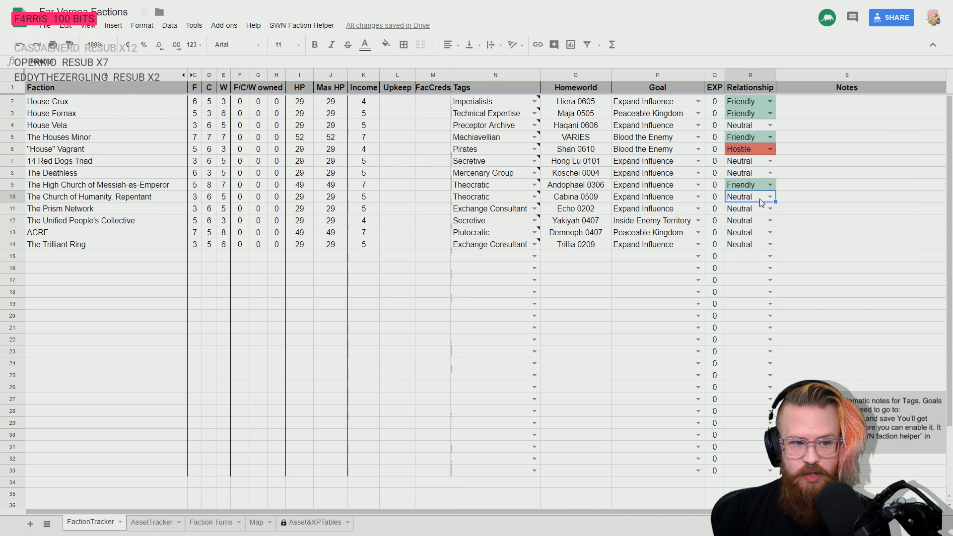
- Go through the remaining factions and set ACRE's relationship to Friendly
left_click(14, 196)
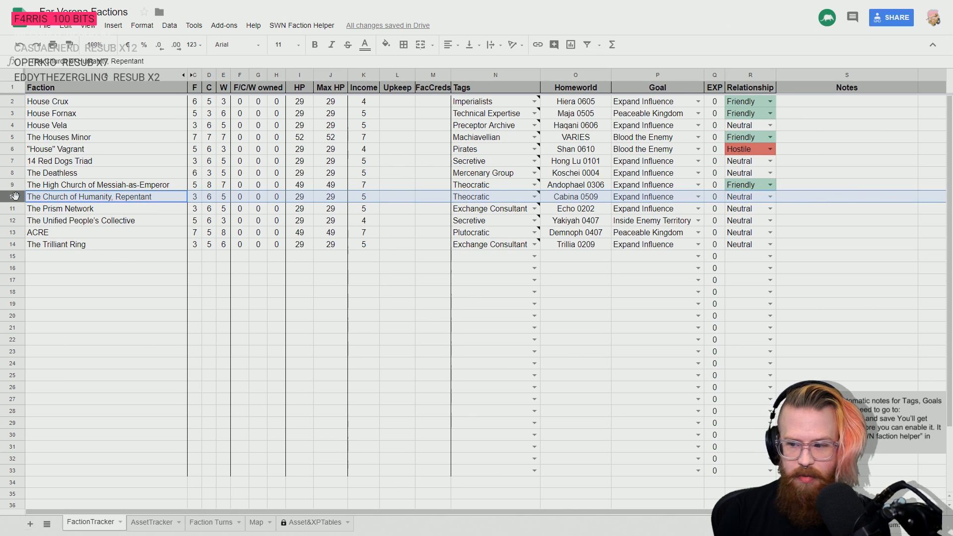
left_click(12, 209)
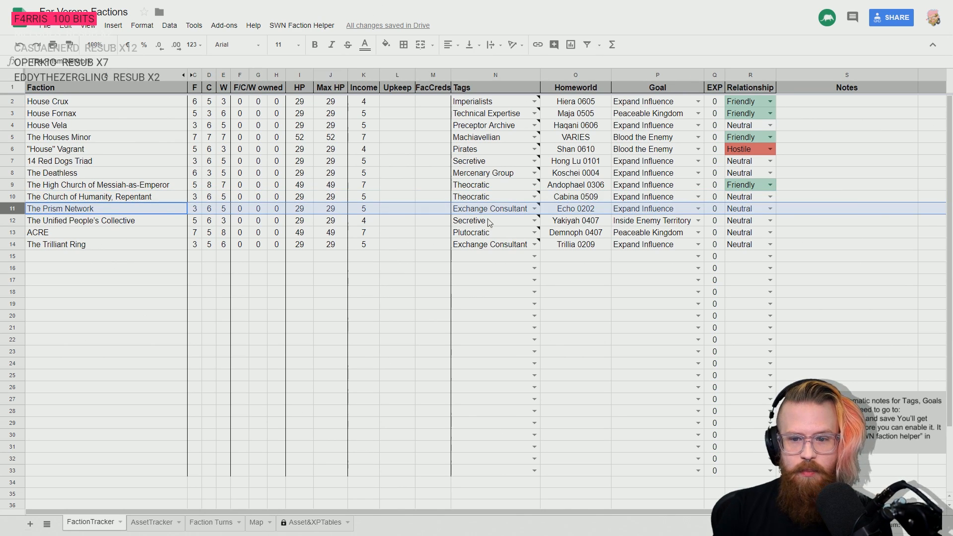
left_click(8, 233)
left_click(751, 236)
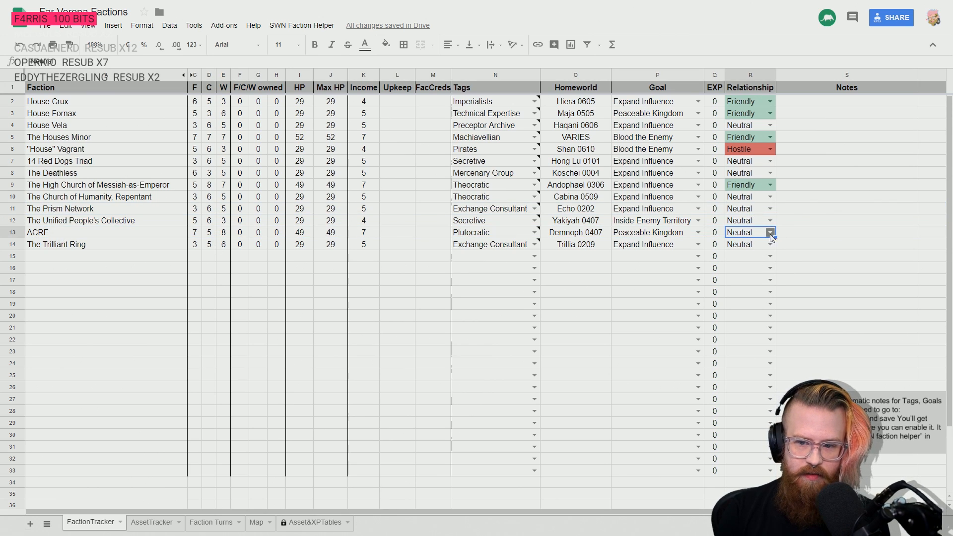
left_click(769, 232)
left_click(752, 260)
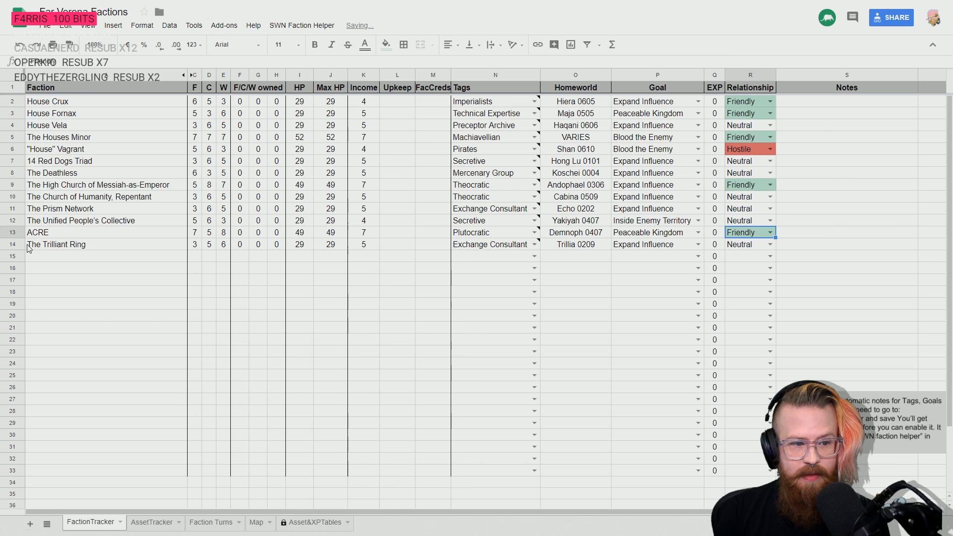
- Set The Unified People's Collective's relationship to Friendly
left_click(763, 218)
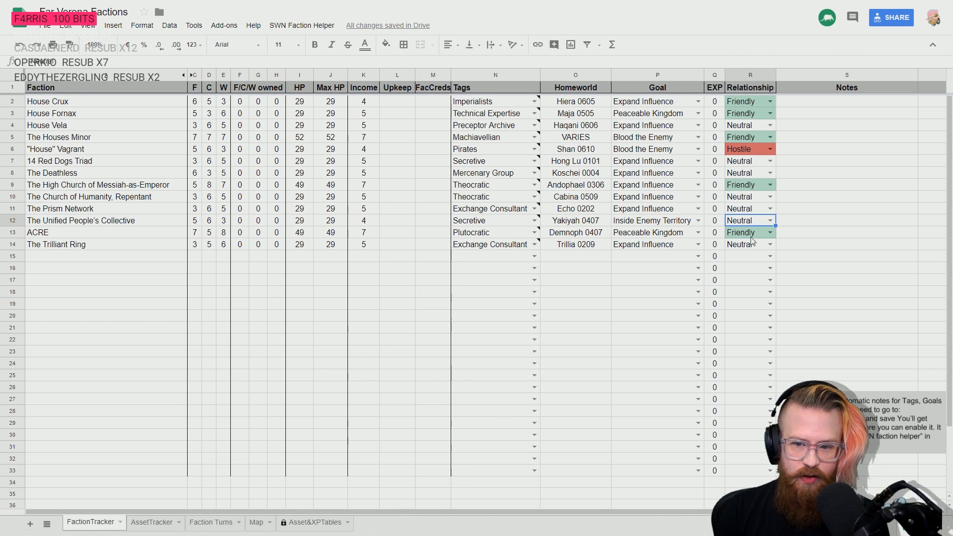
left_click(770, 220)
left_click(743, 249)
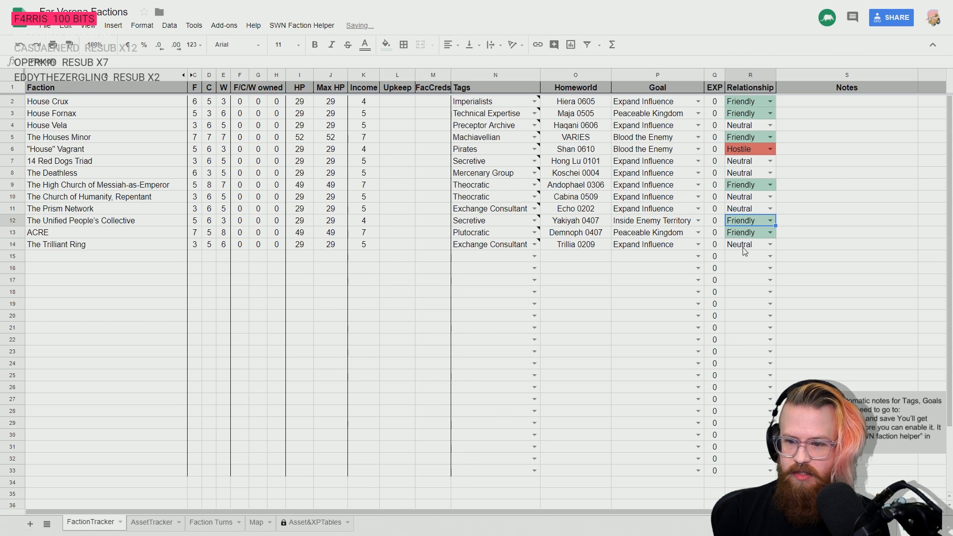
- Review The Trilliant Ring and House Vela rows, and change The Unified People's Collective's relationship to Hostile
left_click(81, 245)
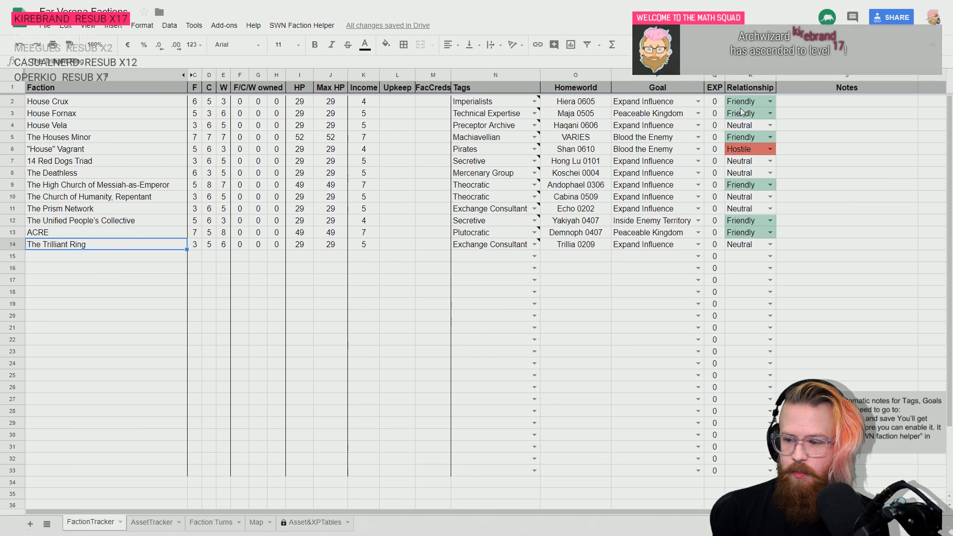
left_click(14, 128)
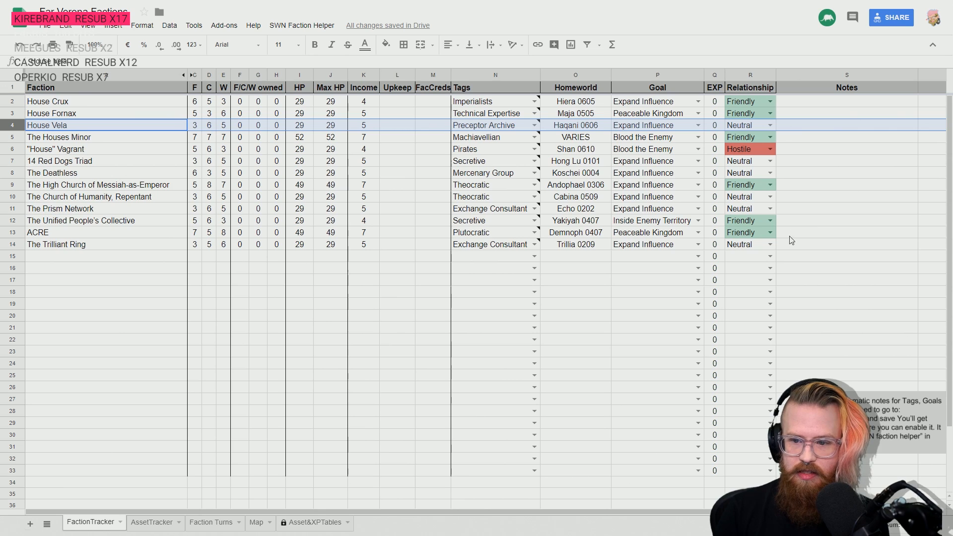
left_click(742, 220)
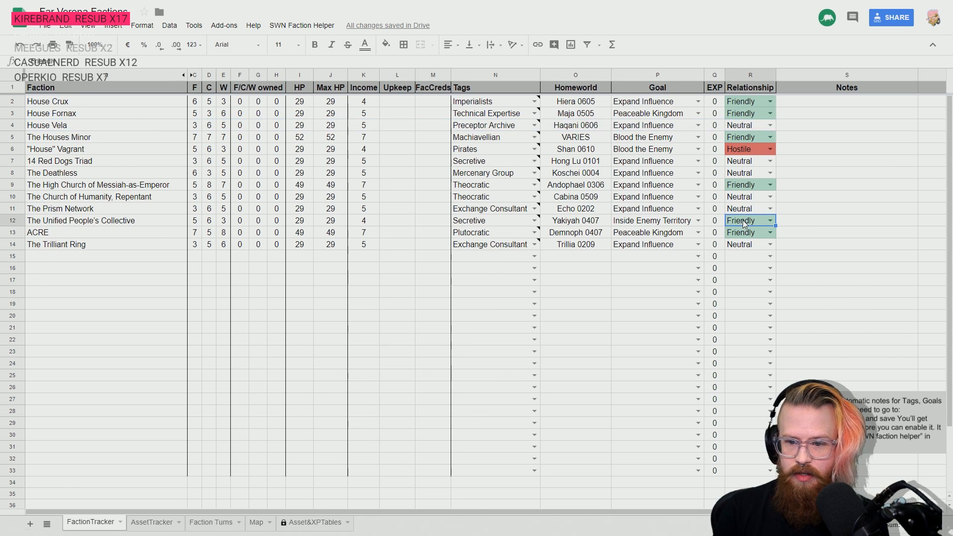
left_click(769, 220)
left_click(740, 263)
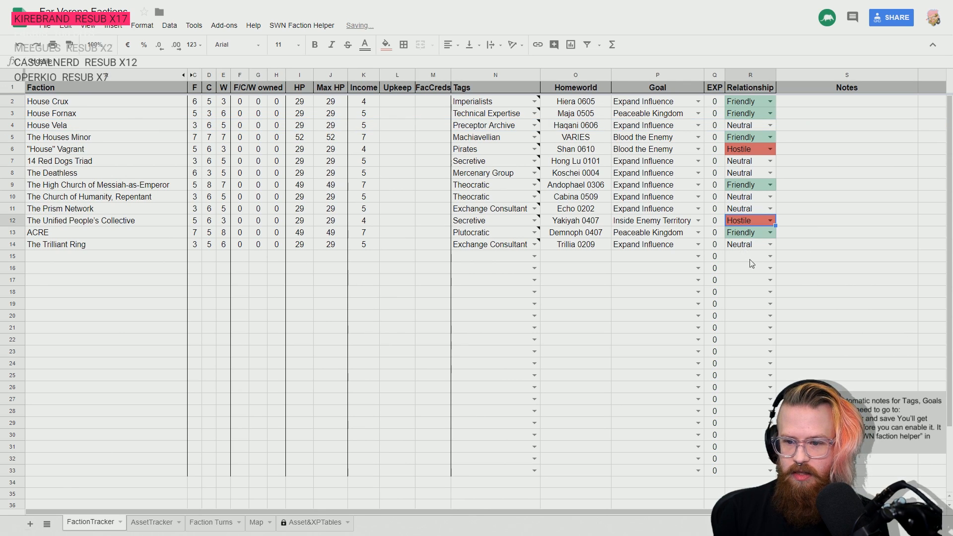
left_click(822, 262)
key("Home")
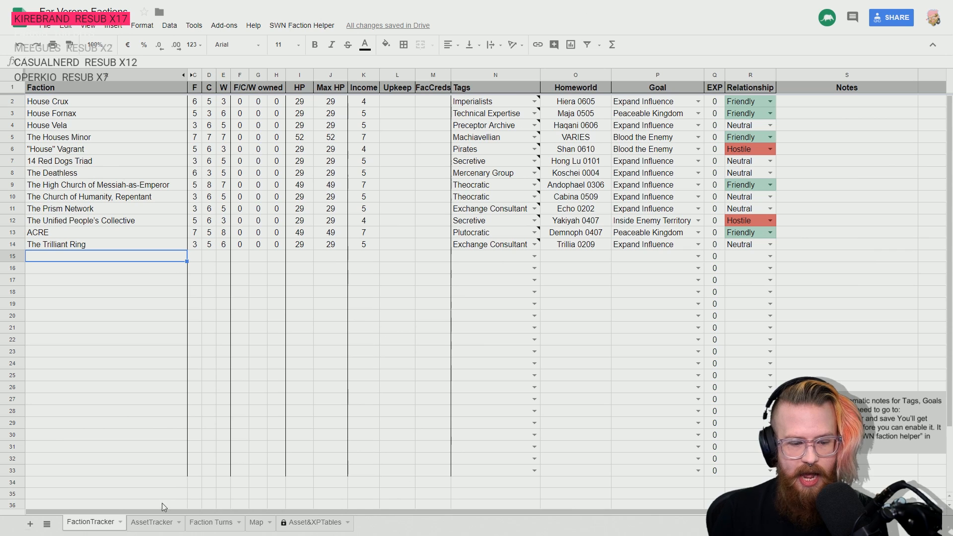
- Open the AssetTracker sheet and record a Base Of Influence asset owned by House Crux in row 2
left_click(152, 523)
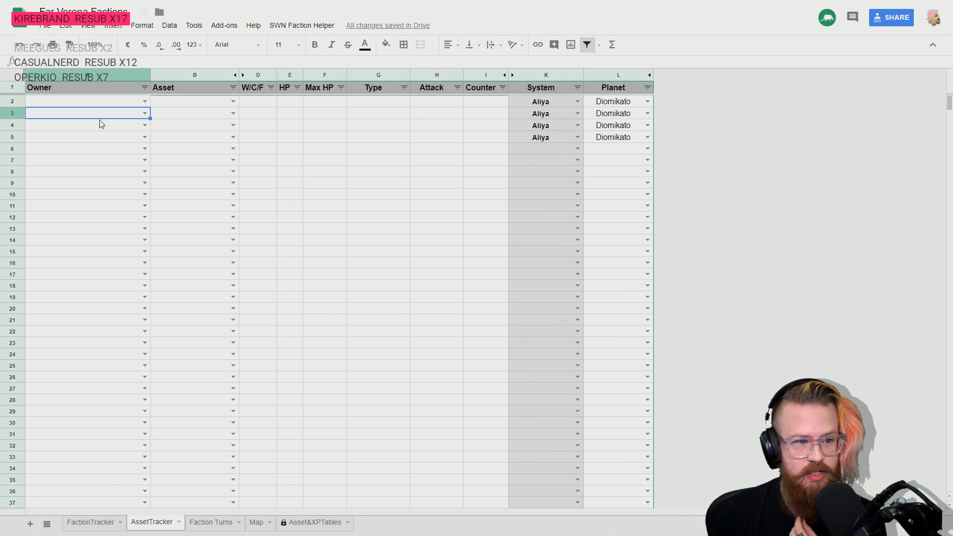
left_click(146, 102)
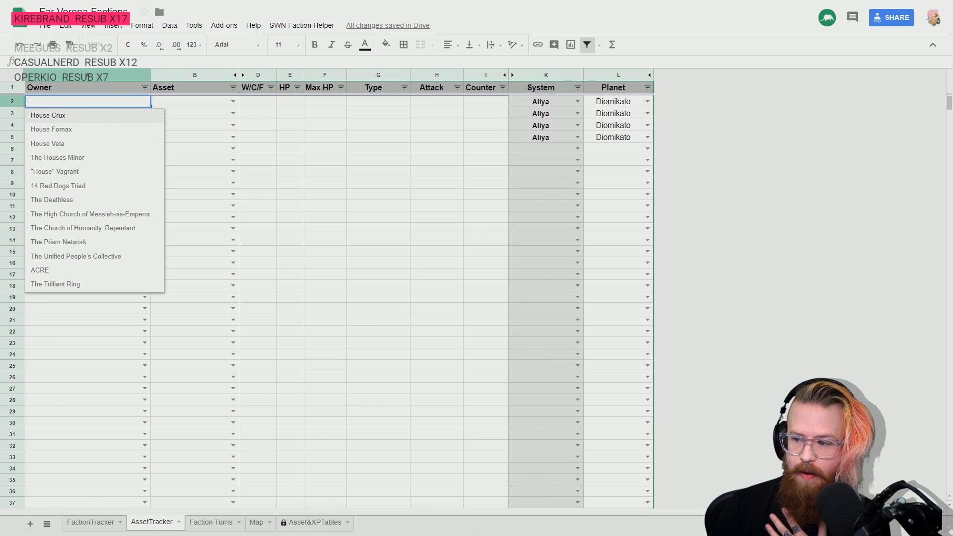
left_click(73, 115)
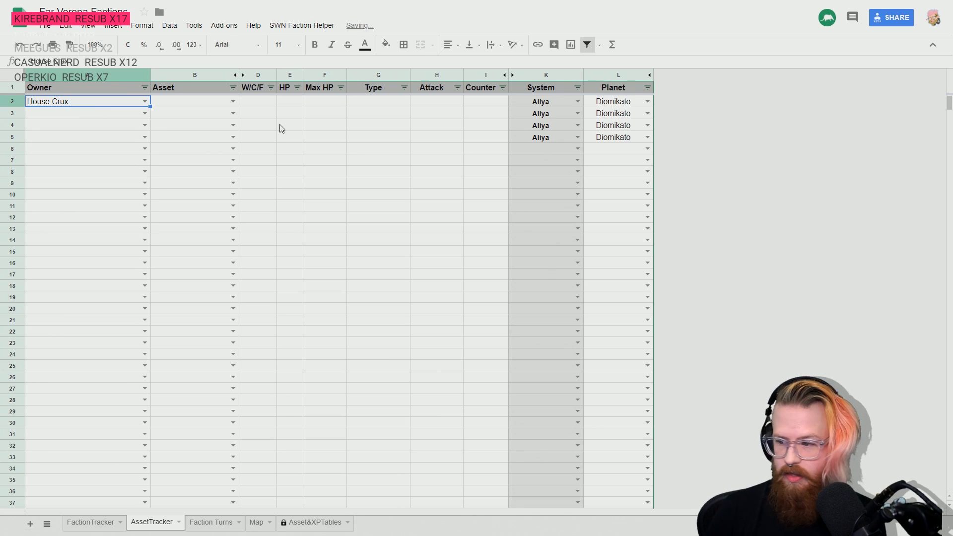
left_click(230, 101)
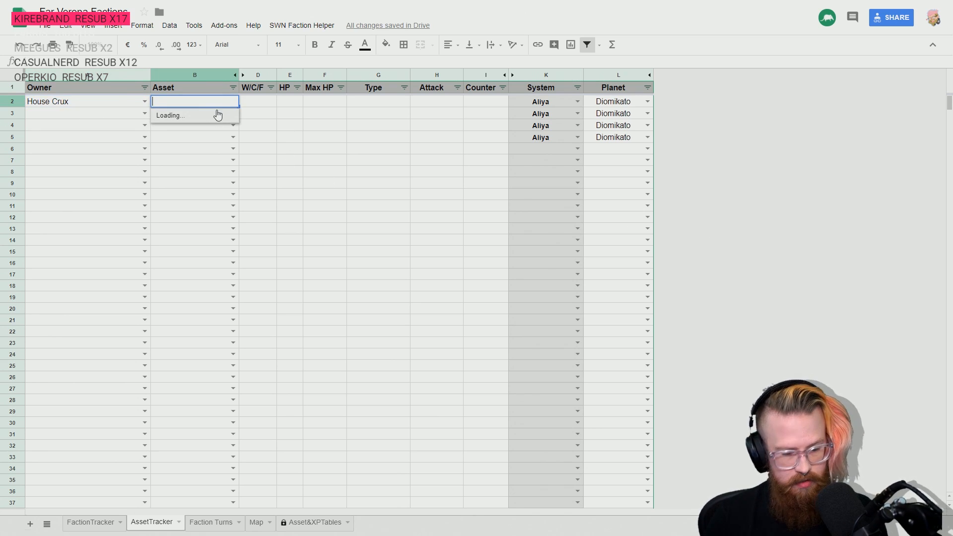
left_click(201, 129)
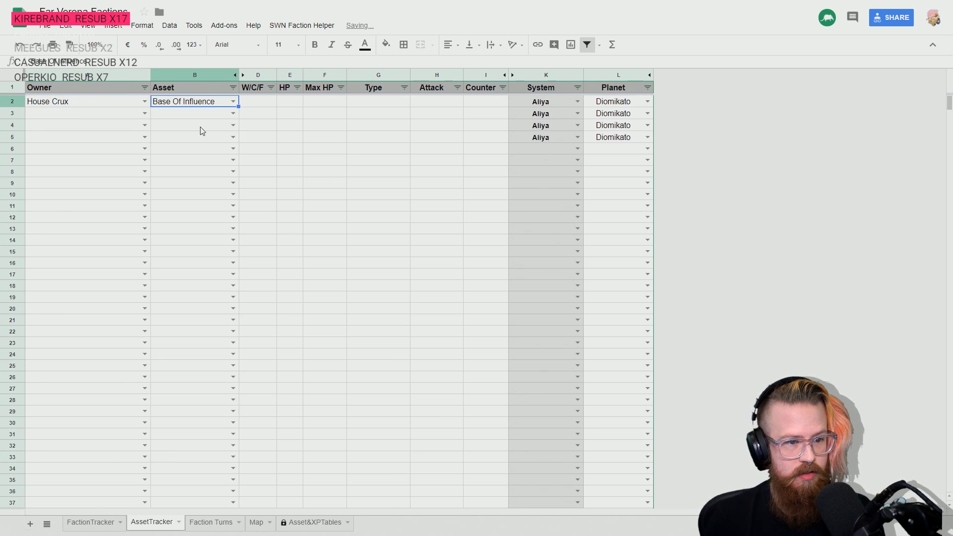
- Assign House Crux as the owner in rows 3 to 5 of the AssetTracker sheet
left_click(89, 117)
left_click(144, 114)
left_click(91, 126)
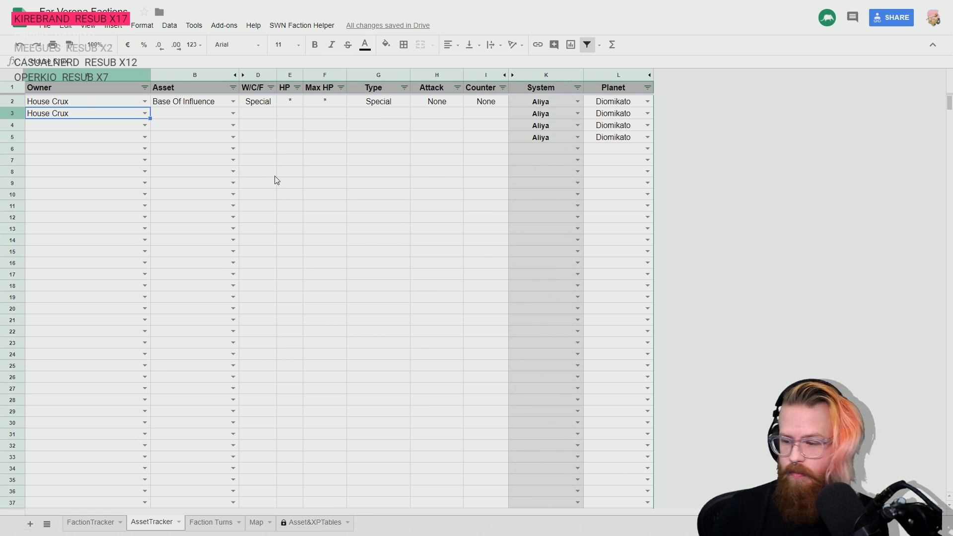
left_click(144, 125)
left_click(99, 140)
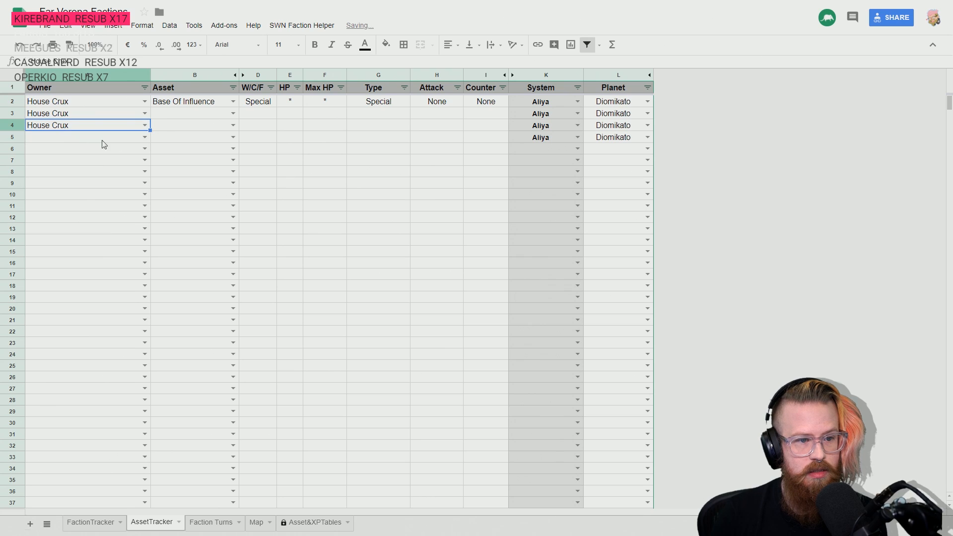
left_click(144, 137)
left_click(121, 153)
- Assign House Crux as the owner in rows 6 and 7, and go through the House Crux rows from row 2 to check them
left_click(142, 149)
left_click(144, 149)
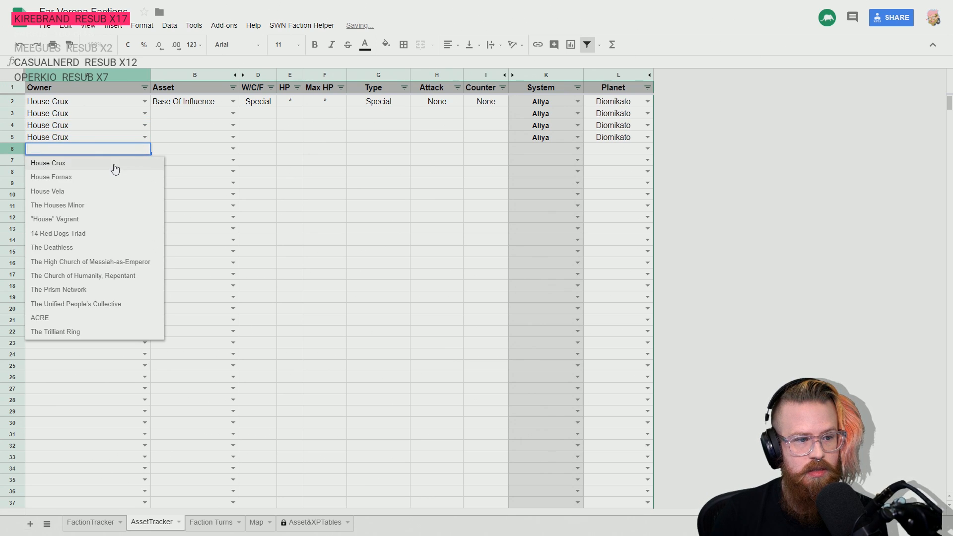
left_click(112, 164)
left_click(125, 164)
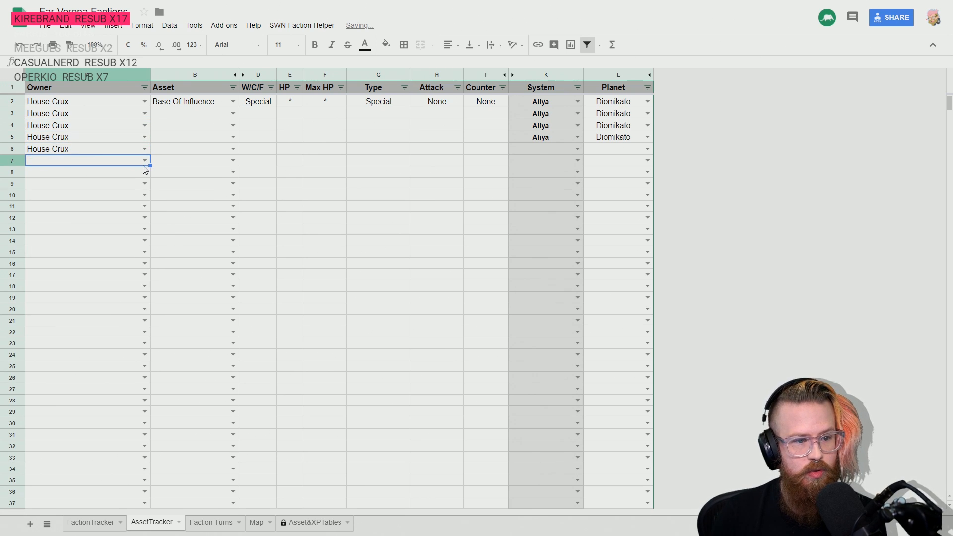
left_click(145, 161)
left_click(113, 179)
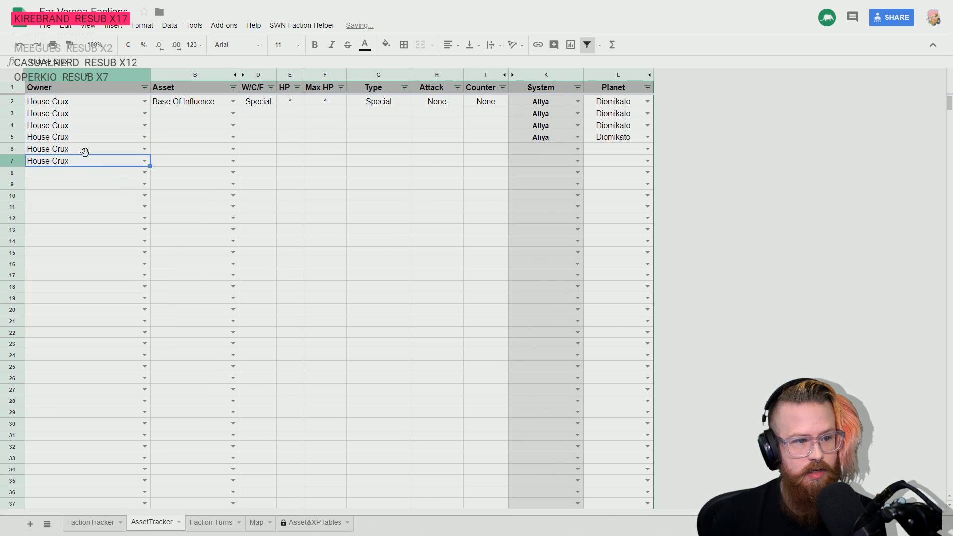
left_click(62, 101)
key("Down")
key("Down")
key("Down")
key("Down")
key("Down")
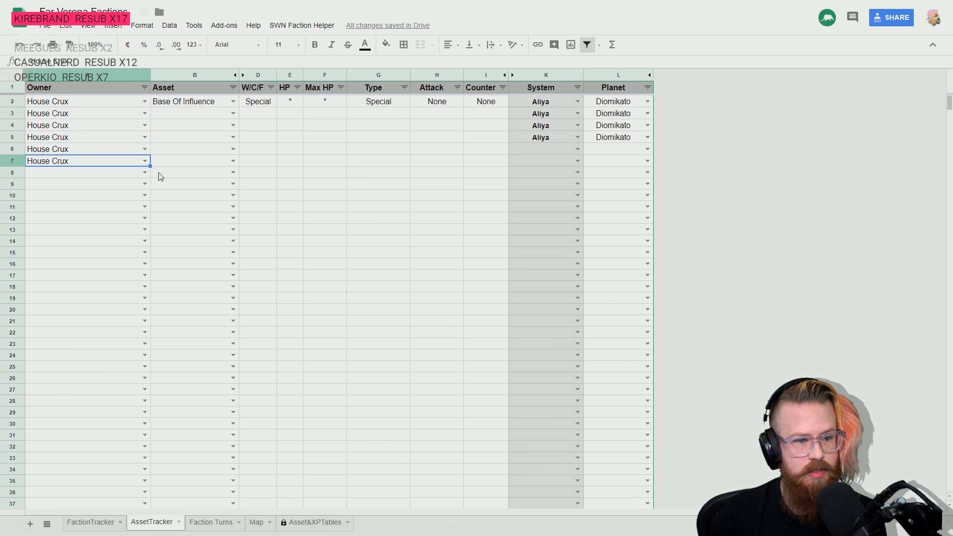
- Assign House Crux as the owner in row 8 of the AssetTracker sheet and return to the Base Of Influence row
left_click(145, 172)
left_click(113, 189)
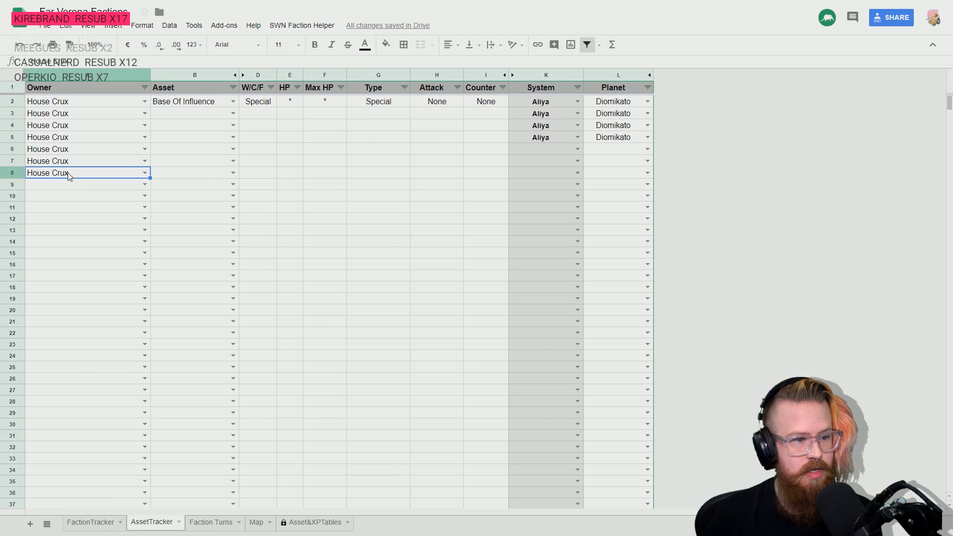
key("Up")
key("Up")
key("Up")
key("Up")
key("Up")
key("Up")
key("Right")
key("Right")
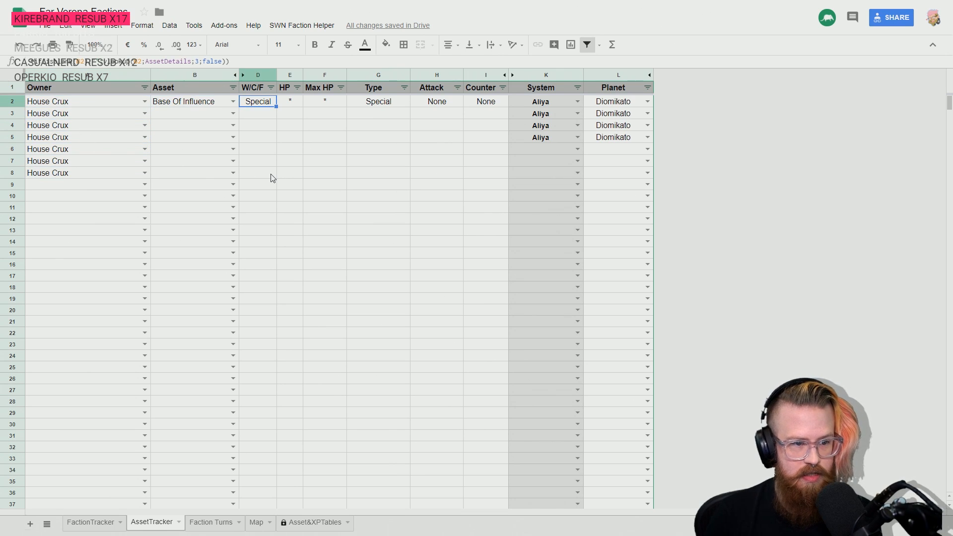
key("Left")
- Check House Crux's hit points in the FactionTracker sheet and set the Base Of Influence's HP and Max HP to 29, accepting the protected-range edit
left_click(94, 523)
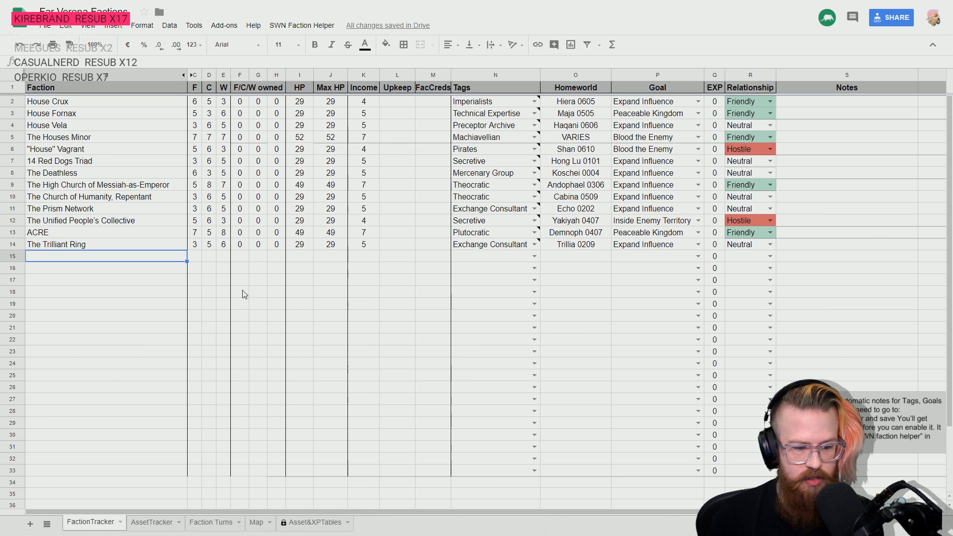
left_click(155, 522)
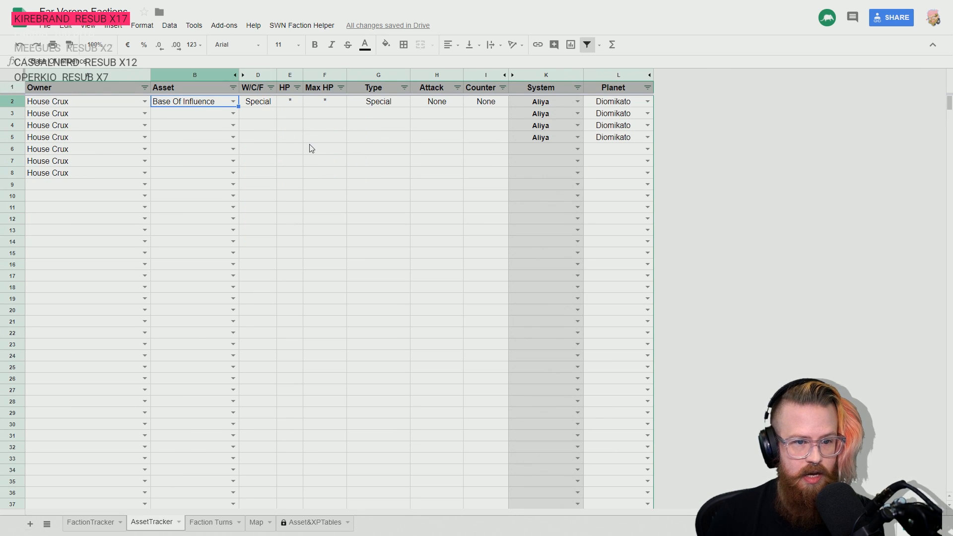
left_click(293, 104)
key("Down")
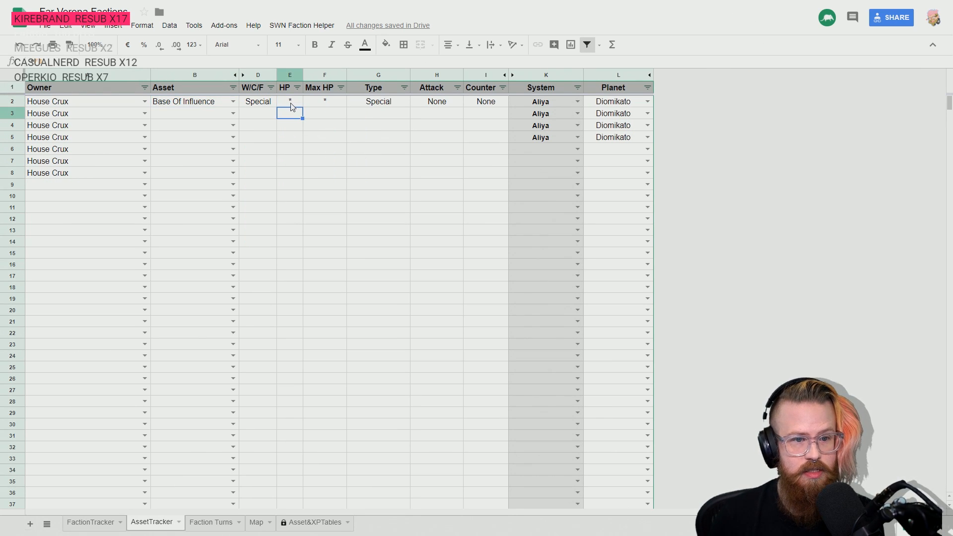
left_click(291, 104)
type("20")
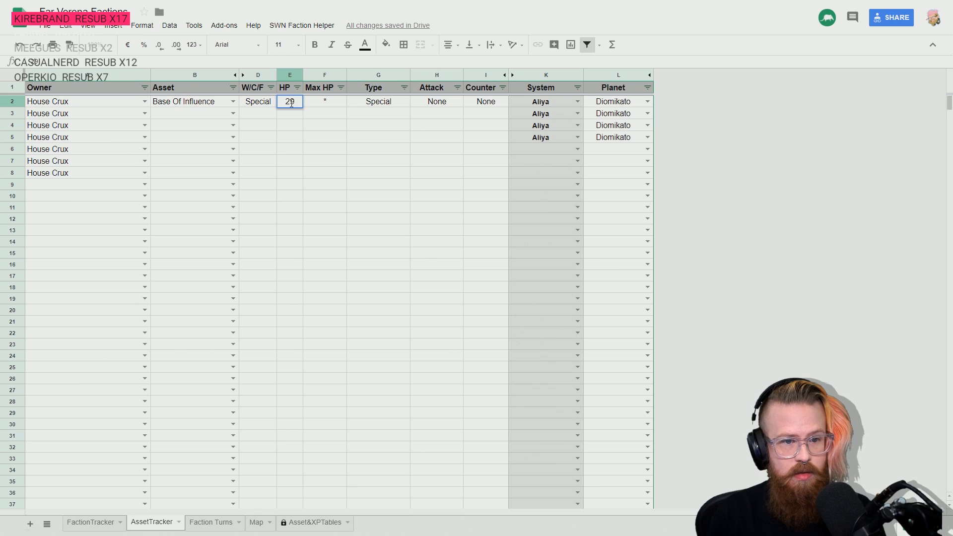
key("Tab")
type("20")
key("Tab")
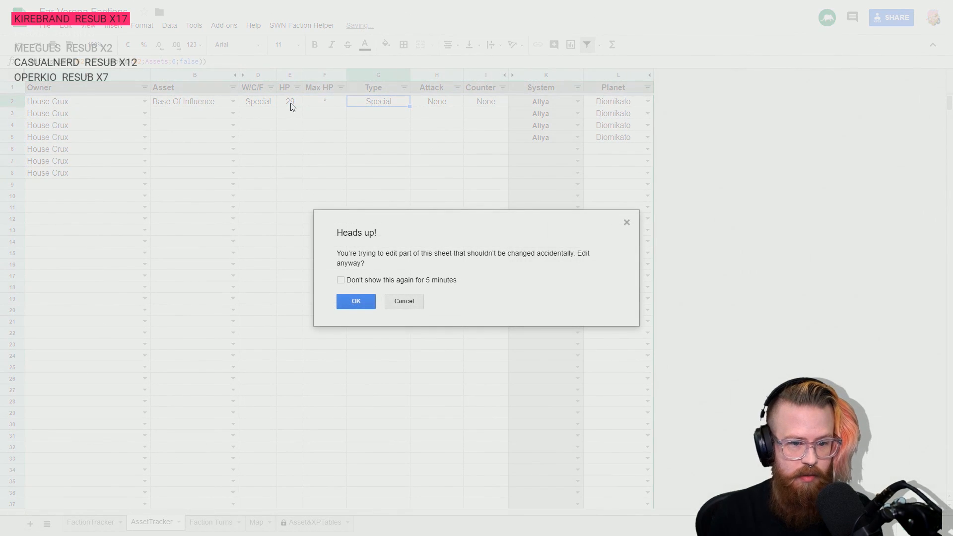
left_click(354, 301)
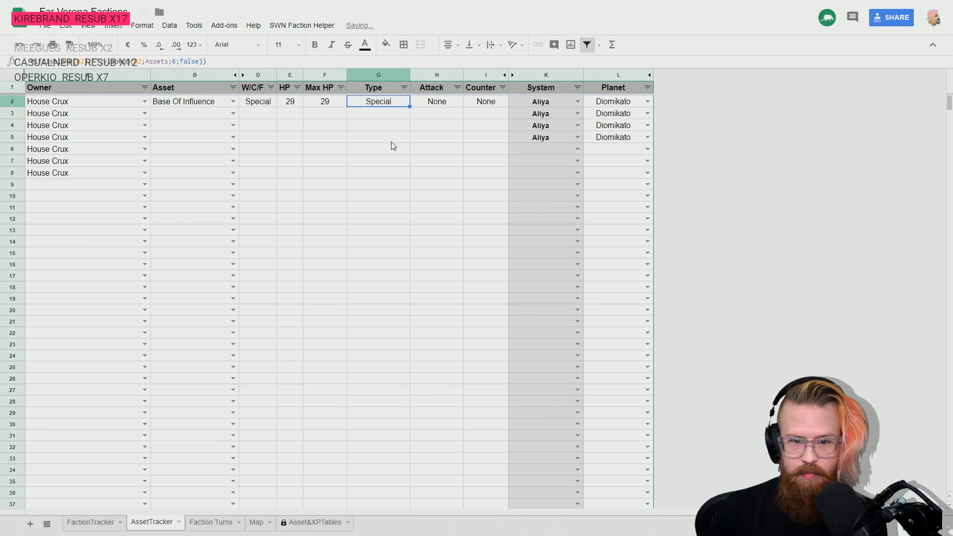
- Examine the system and planet choices for the Base Of Influence, and look up which system contains Hiera on the Map sheet
left_click(488, 103)
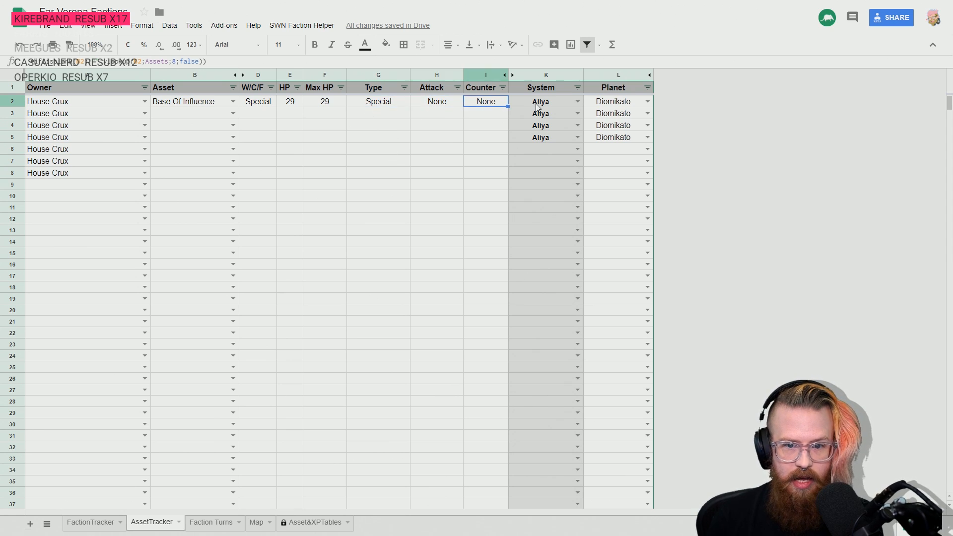
left_click(579, 101)
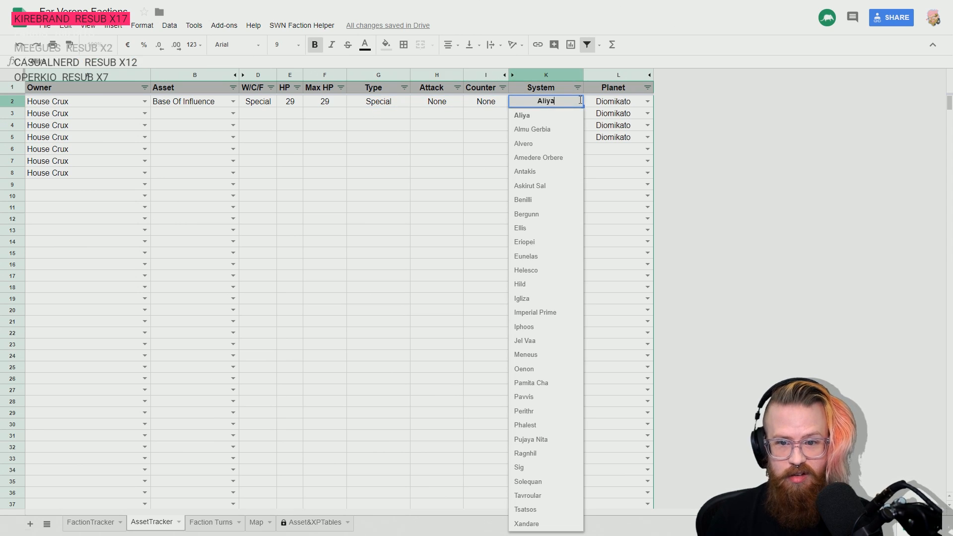
left_click(646, 101)
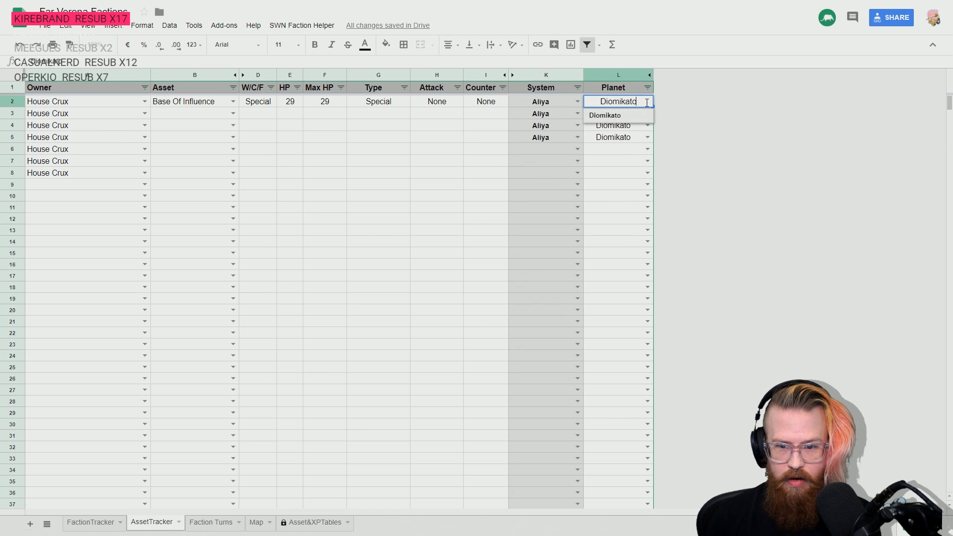
left_click(578, 103)
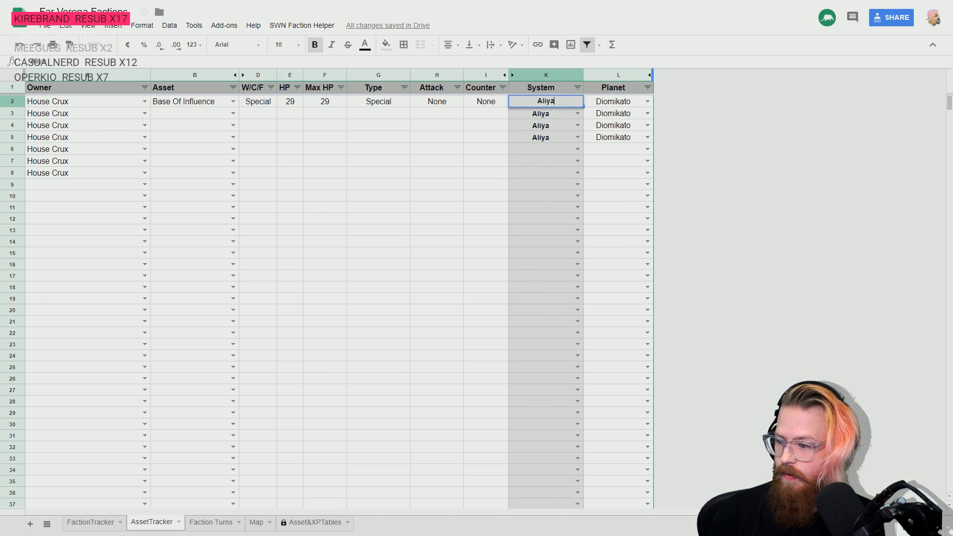
left_click(392, 192)
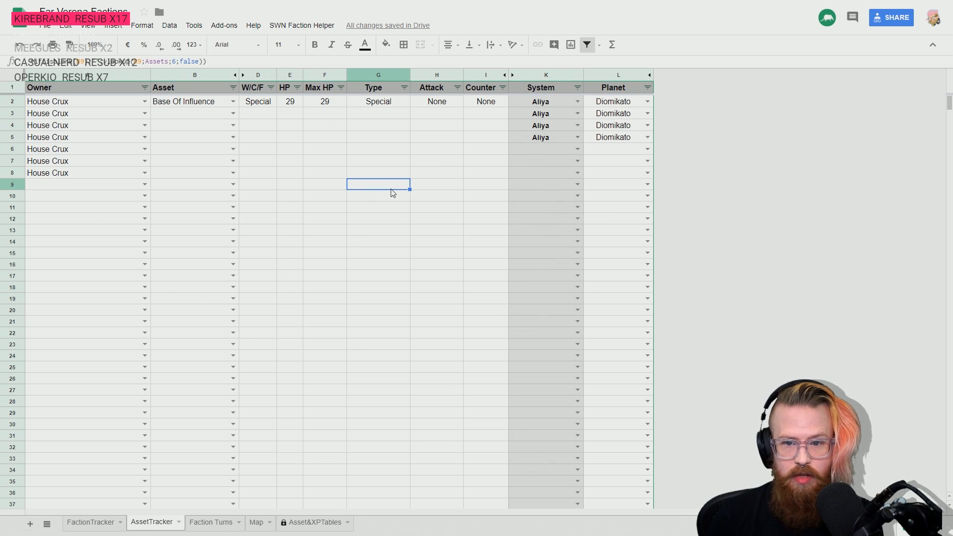
left_click(256, 523)
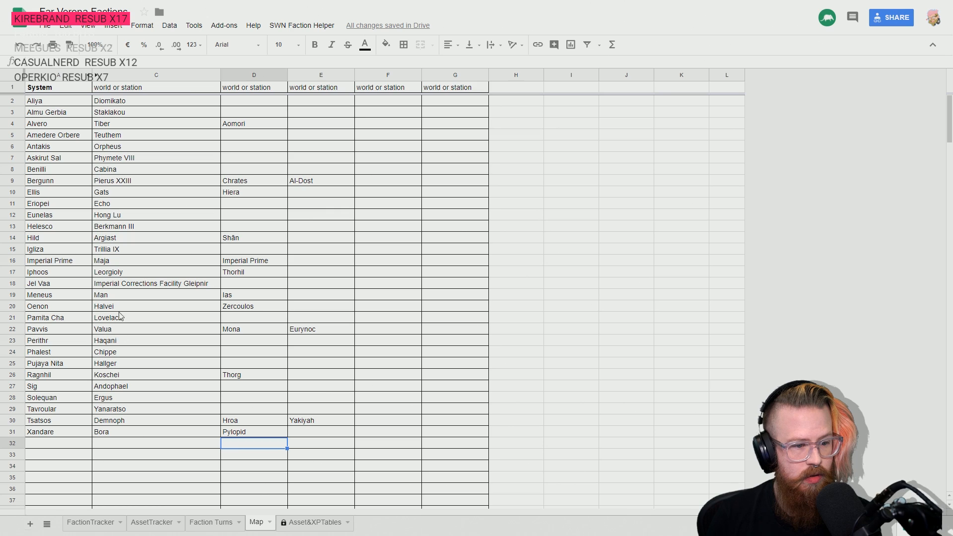
key("Left")
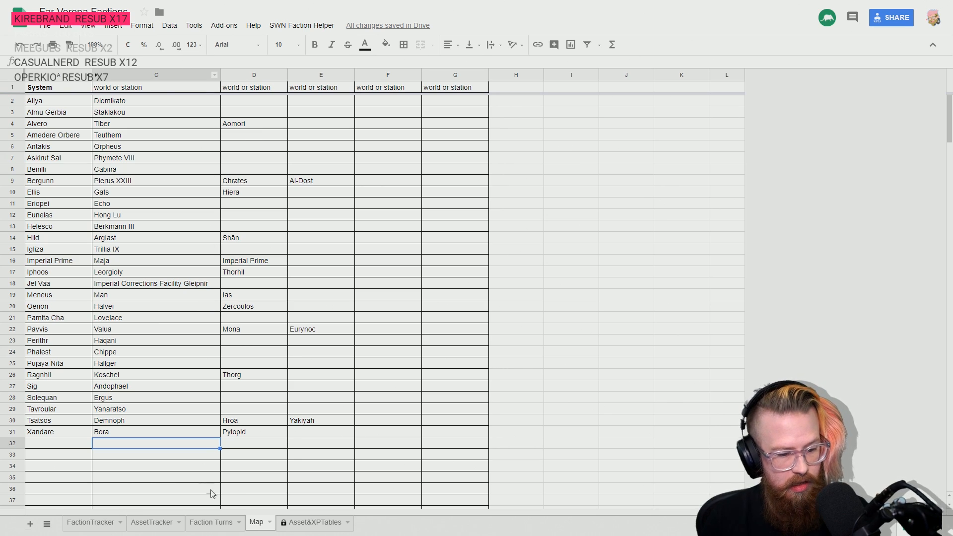
left_click(209, 523)
left_click(158, 522)
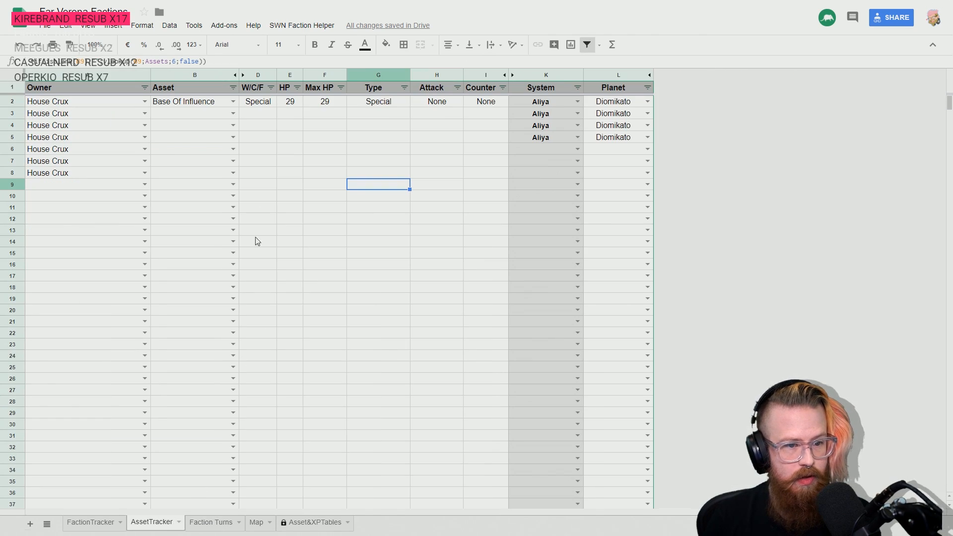
- Set the location of House Crux's Base Of Influence in row 2 to the Ellis system and the planet Hiera
left_click(578, 101)
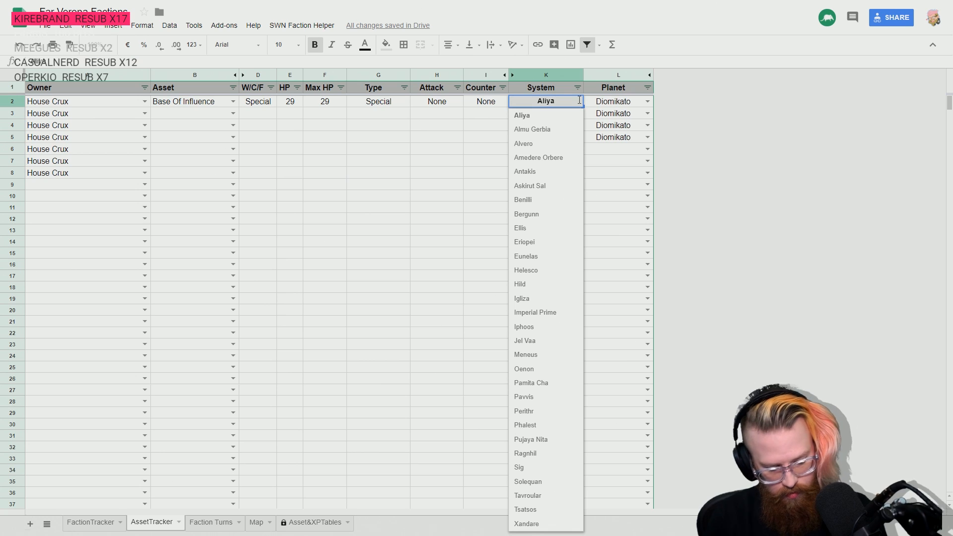
type("el")
key("BackSpace")
key("BackSpace")
key("BackSpace")
key("BackSpace")
key("BackSpace")
key("BackSpace")
key("BackSpace")
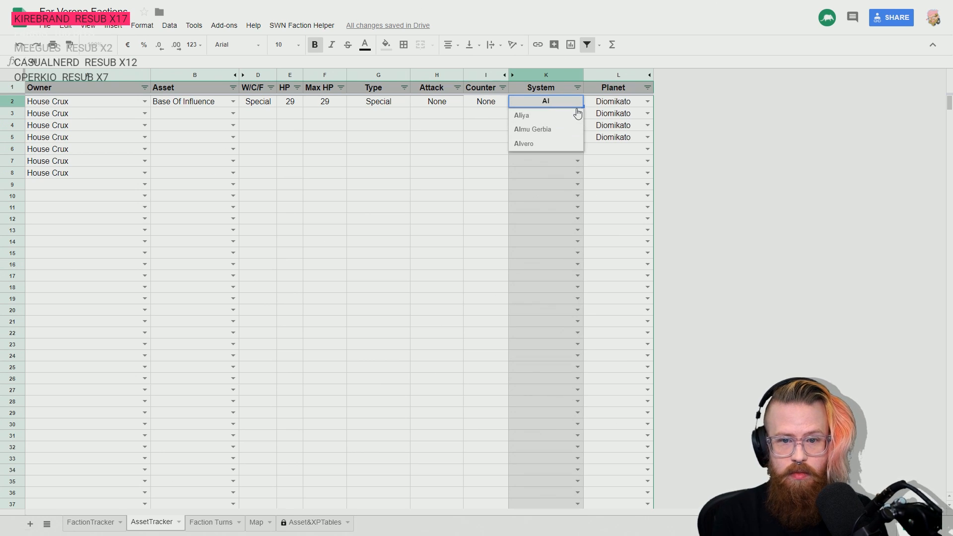
type("ell")
left_click(550, 117)
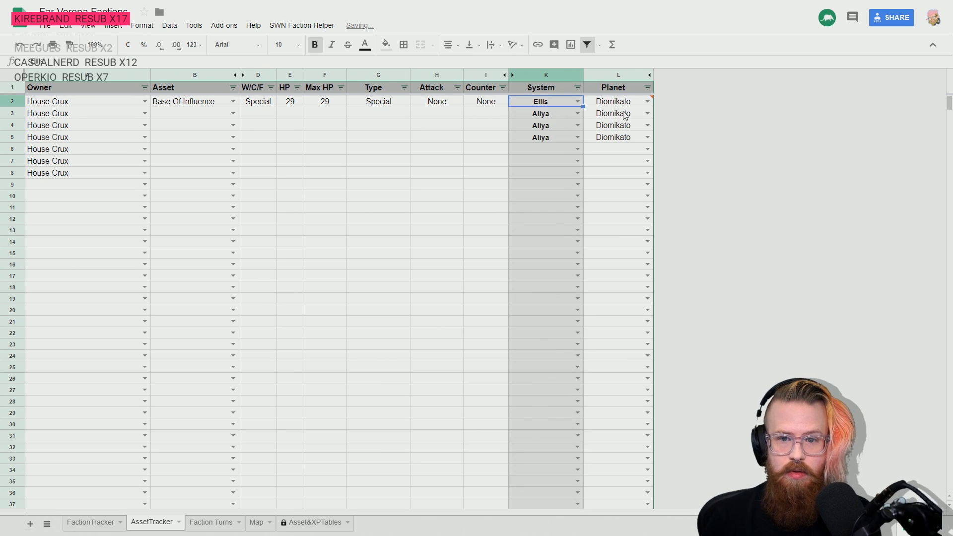
left_click(647, 102)
left_click(608, 128)
left_click(638, 206)
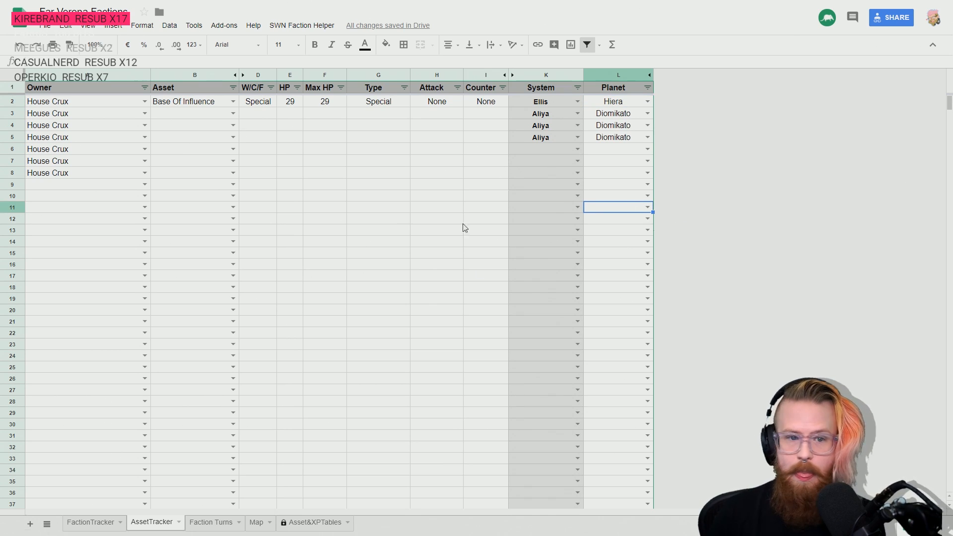
- Record Psychic Assassins as the House Crux asset in row 3 and go across its filled-in stats
left_click(189, 115)
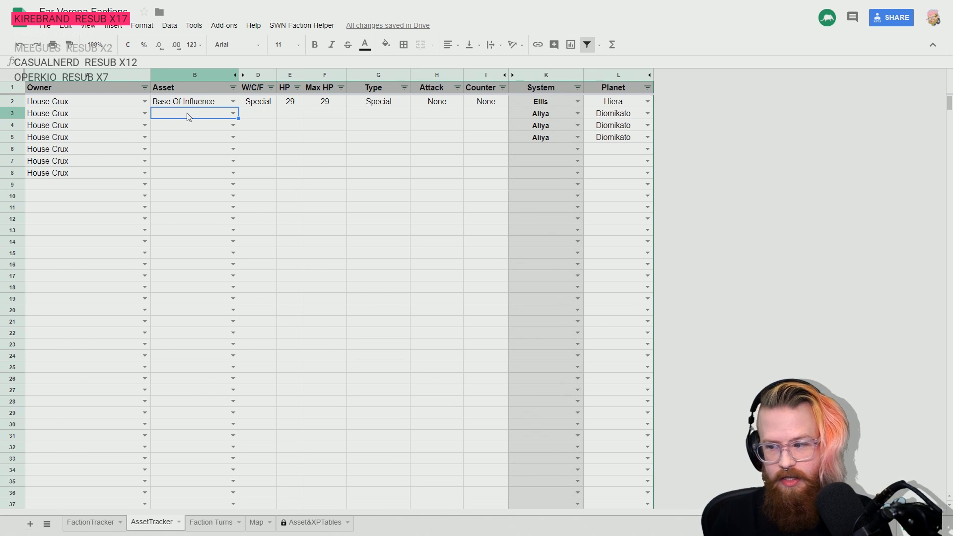
left_click(233, 114)
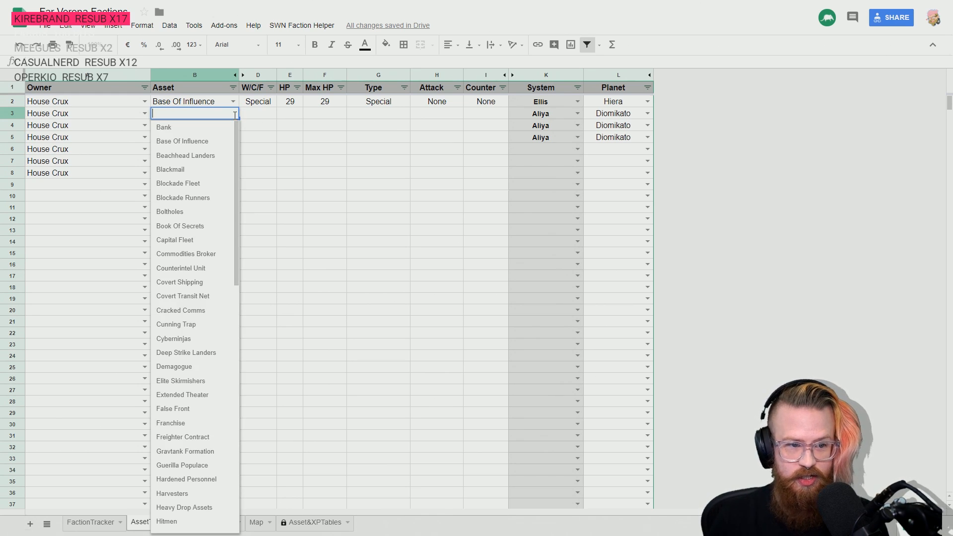
type("psyc")
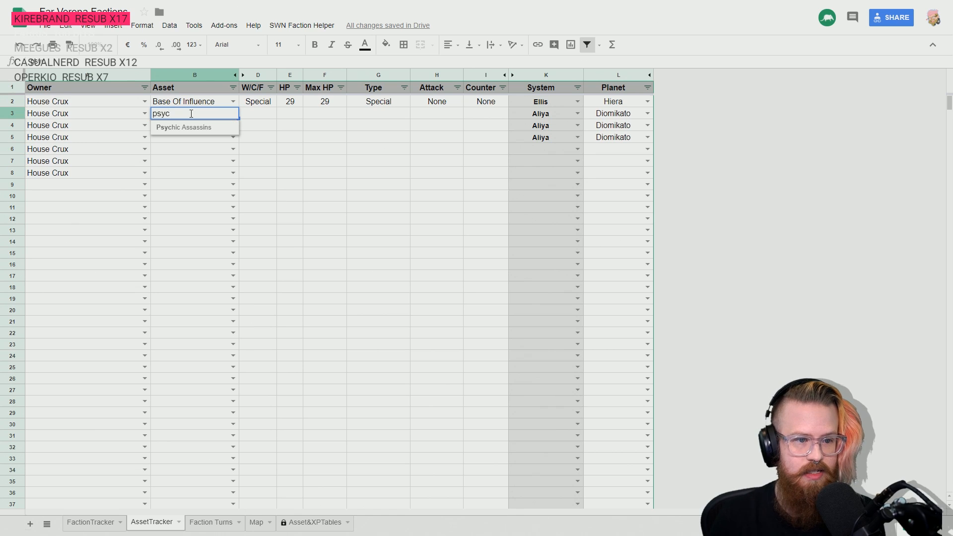
left_click(186, 127)
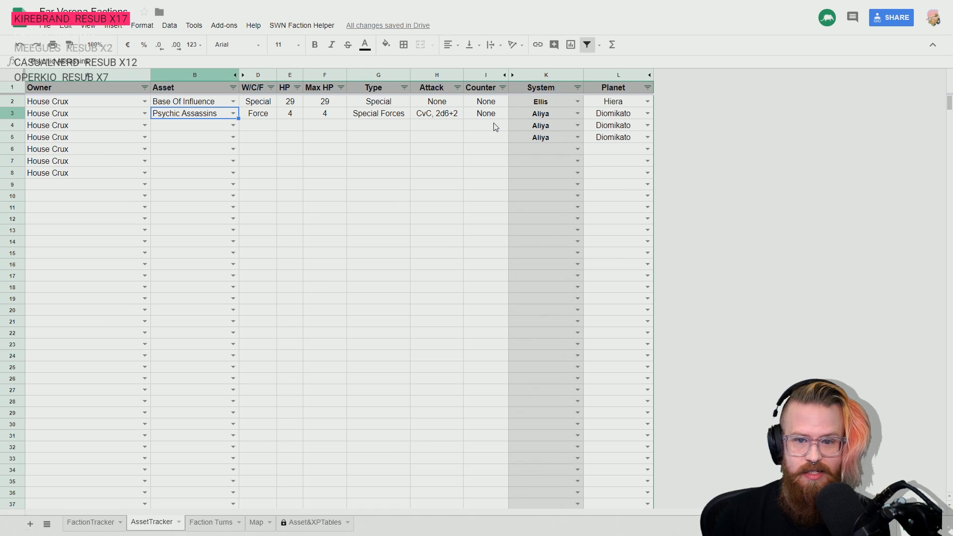
key("Right")
key("Right")
key("Right")
key("Right")
key("Right")
key("Right")
key("Right")
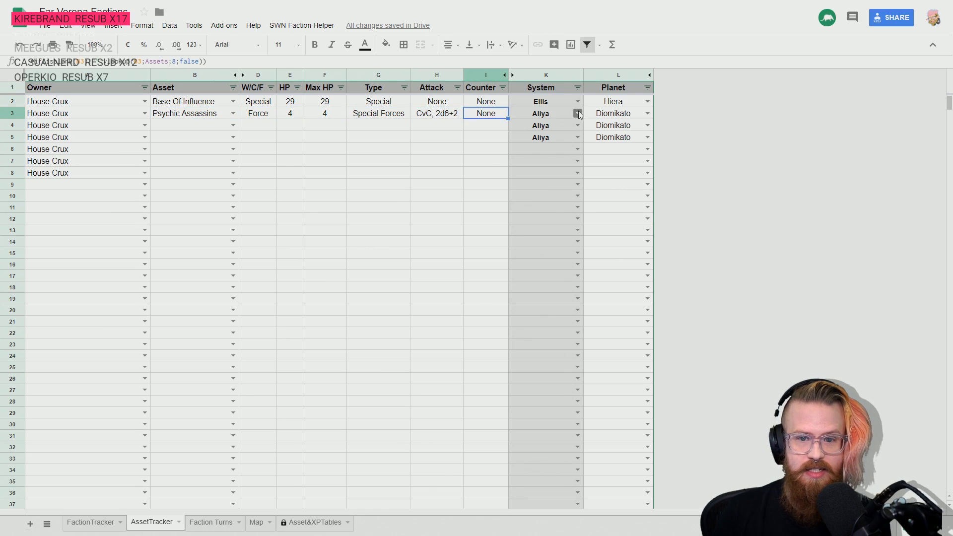
- Set the location of the Psychic Assassins in row 3 to the Ellis system and the planet Gats
left_click(577, 113)
key("BackSpace")
key("BackSpace")
key("BackSpace")
key("BackSpace")
key("BackSpace")
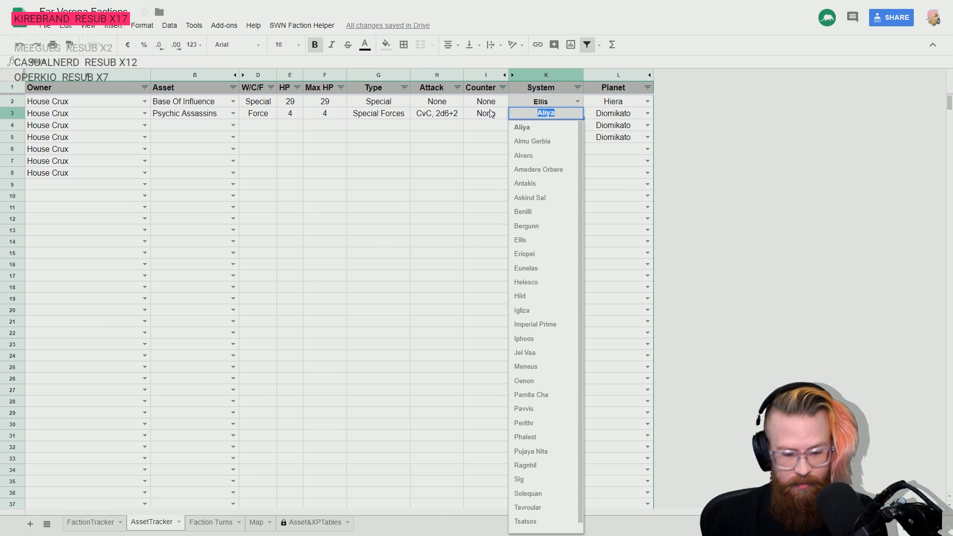
type("ellis")
left_click(522, 127)
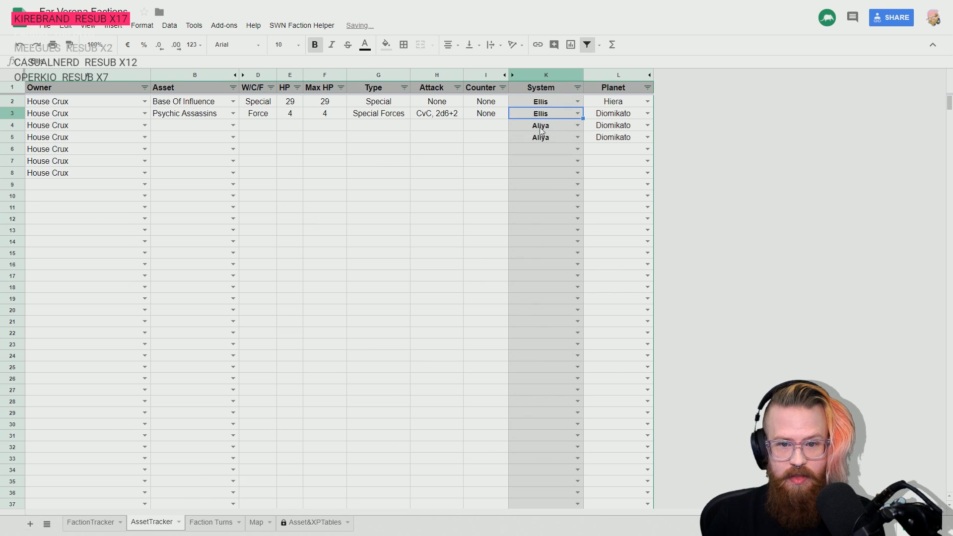
left_click(647, 113)
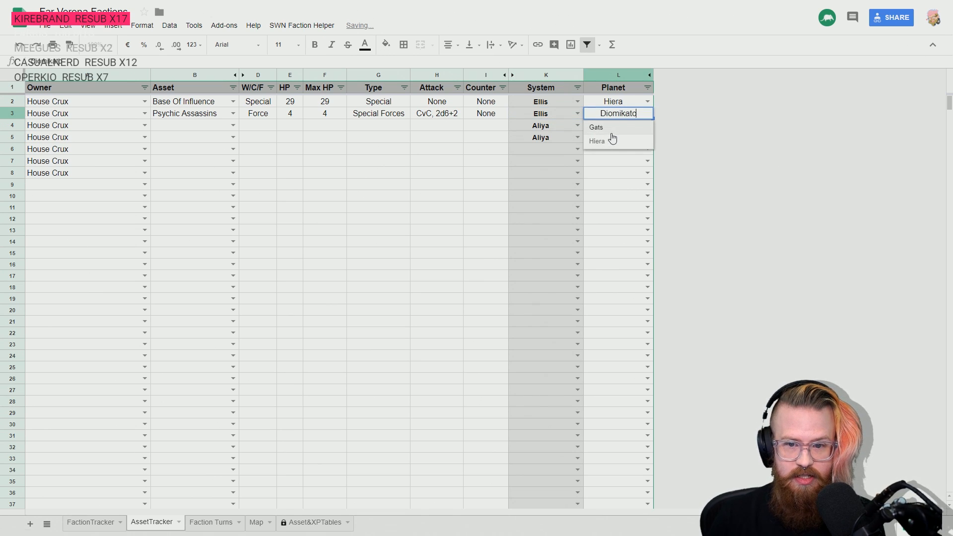
left_click(597, 127)
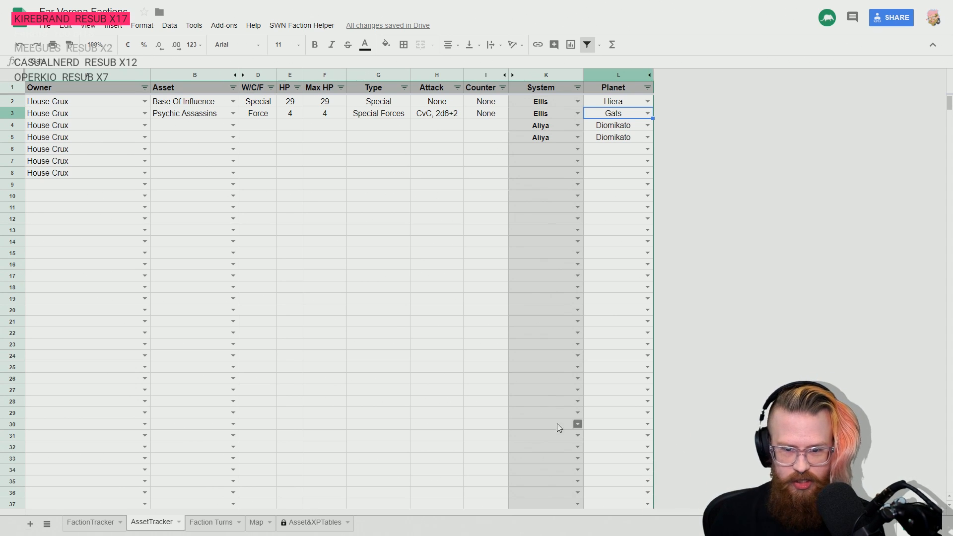
- Select the empty asset cell in row 4, switch to the rulebook PDF, and review the Cunning Assets and Force Assets tables
key("Down")
key("Left")
key("Home")
key("Right")
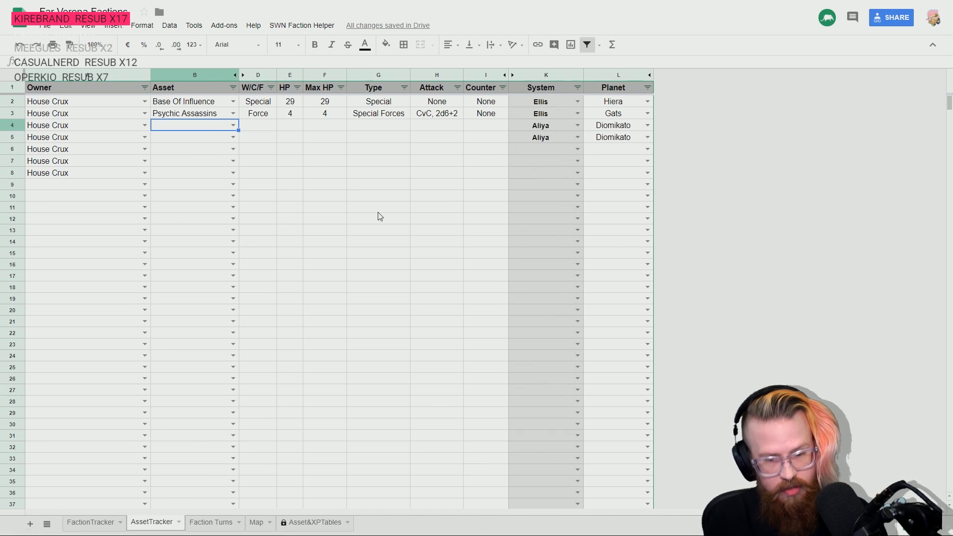
key("alt+Tab")
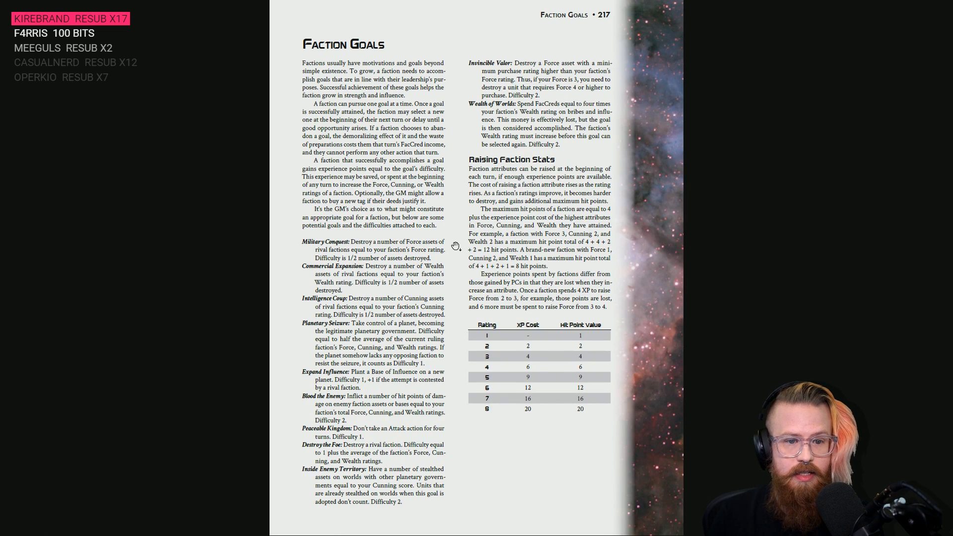
scroll(455, 246, "down", 1)
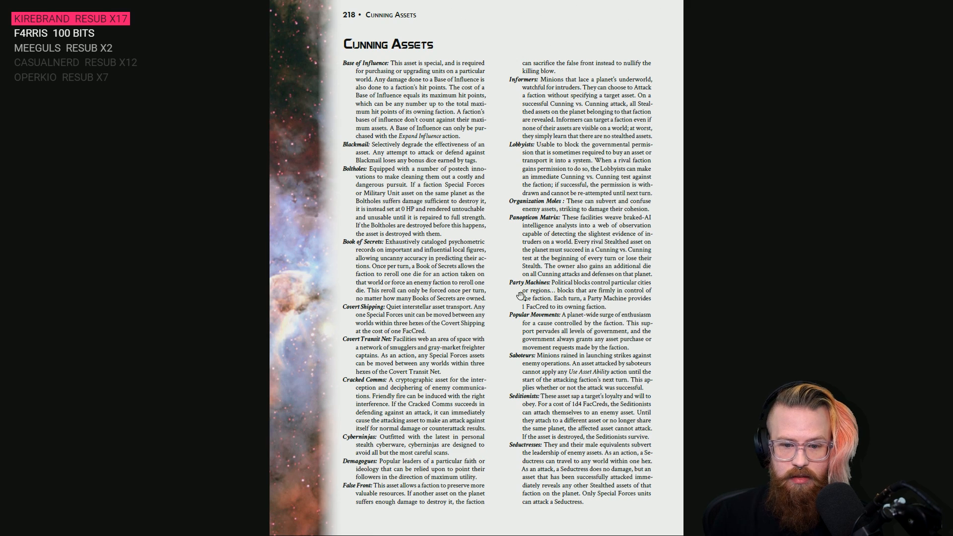
scroll(421, 348, "down", 1)
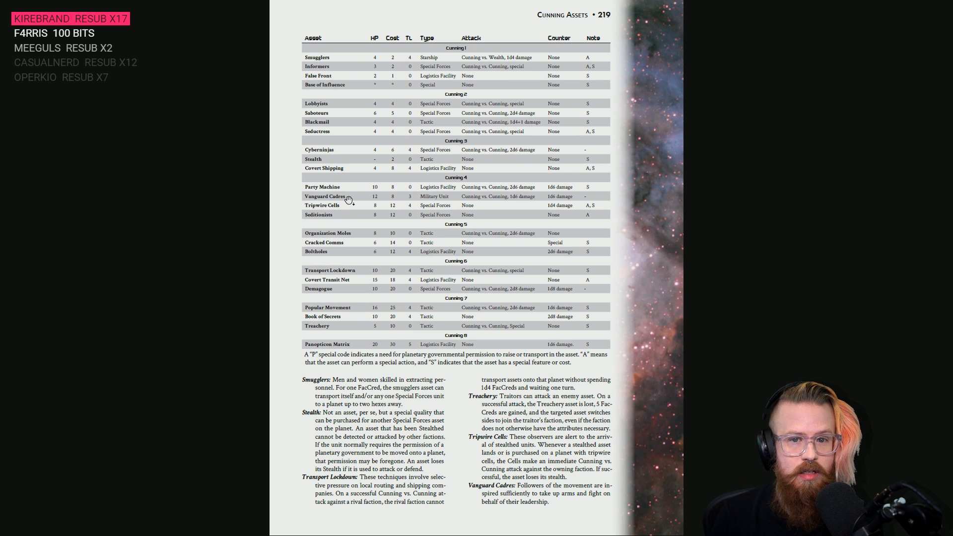
scroll(350, 200, "up", 1)
scroll(350, 200, "down", 1)
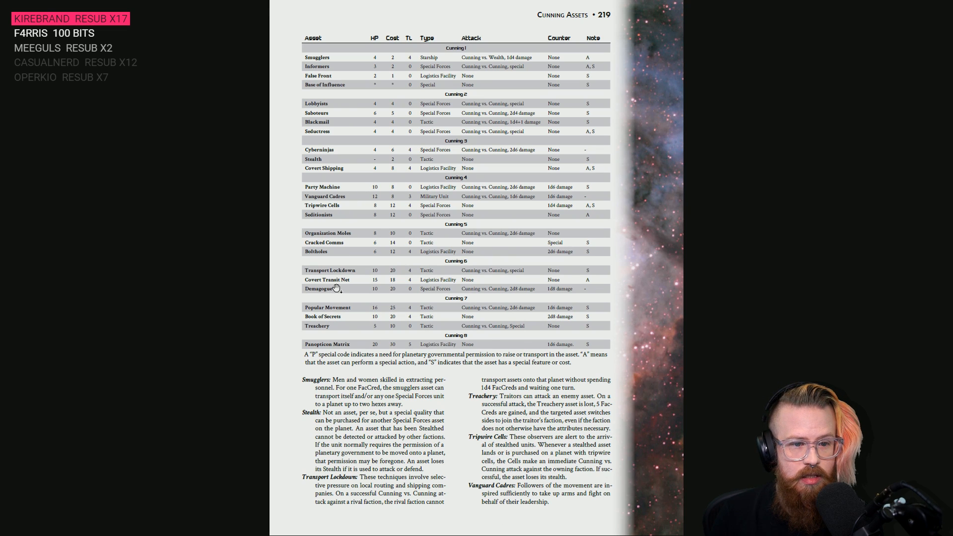
scroll(336, 288, "down", 2)
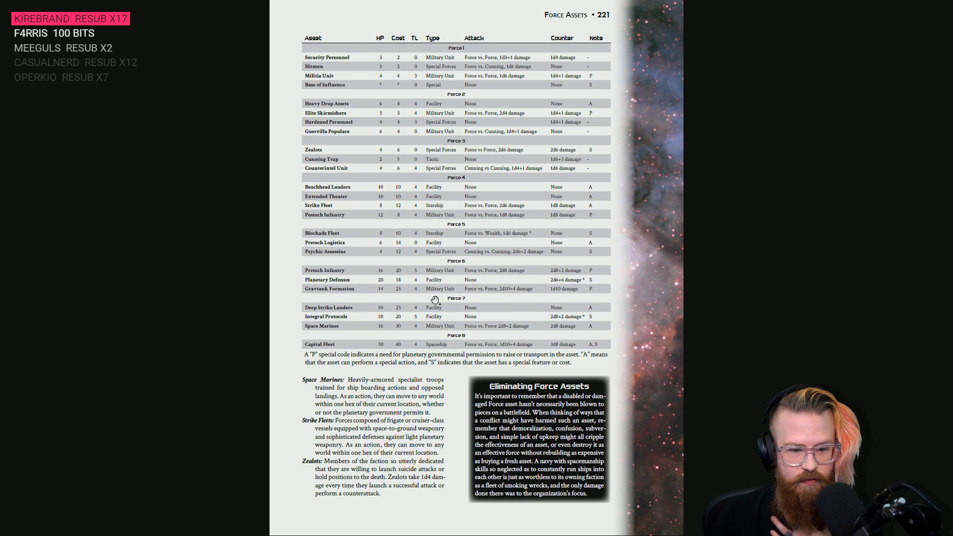
- Review the Force Assets table and descriptions in the rulebook PDF, and return to the AssetTracker sheet in Google Sheets
scroll(435, 299, "down", 1)
scroll(435, 299, "up", 1)
scroll(435, 299, "up", 1)
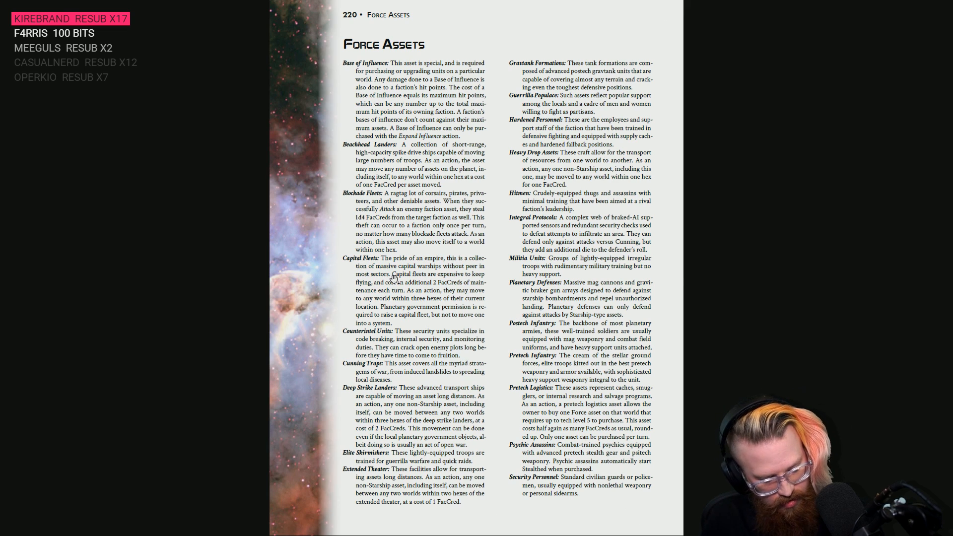
key("alt+Tab")
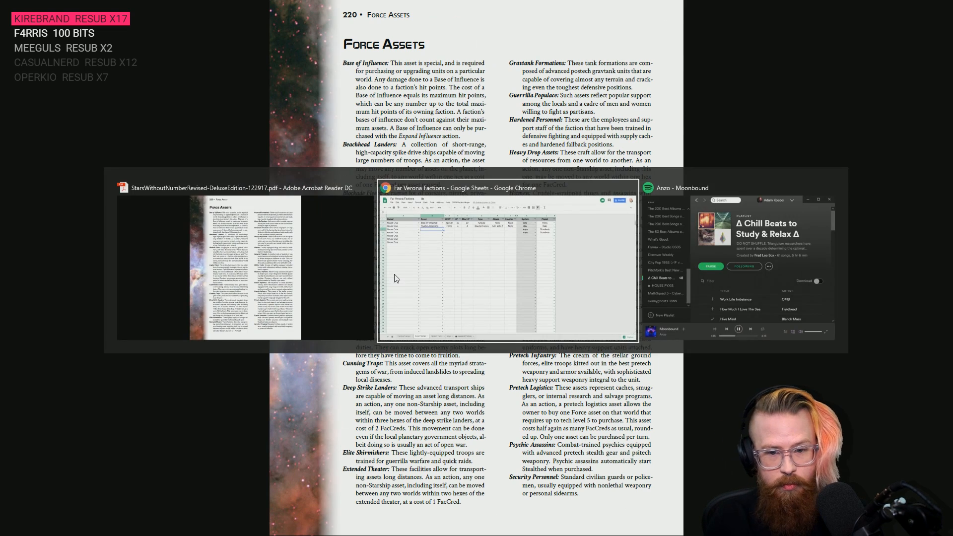
left_click(233, 125)
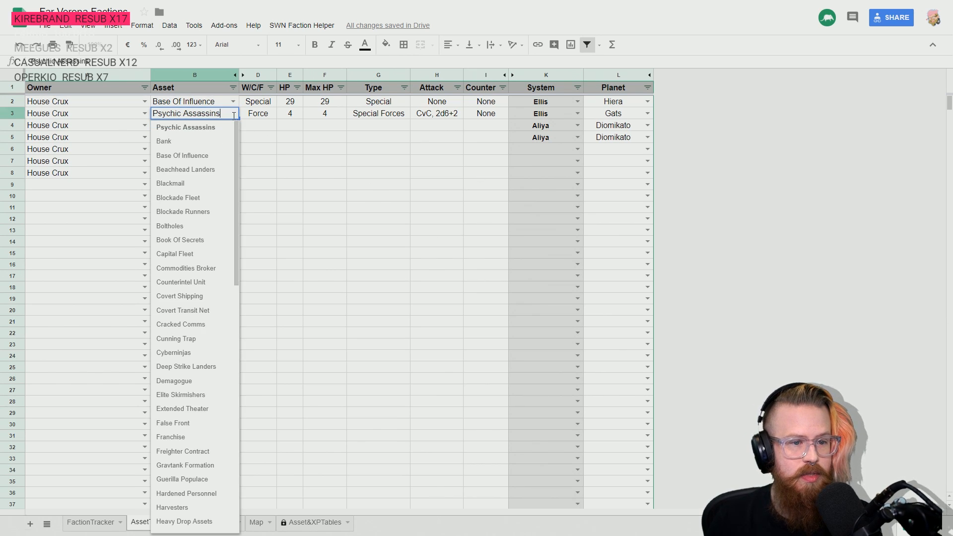
left_click(295, 152)
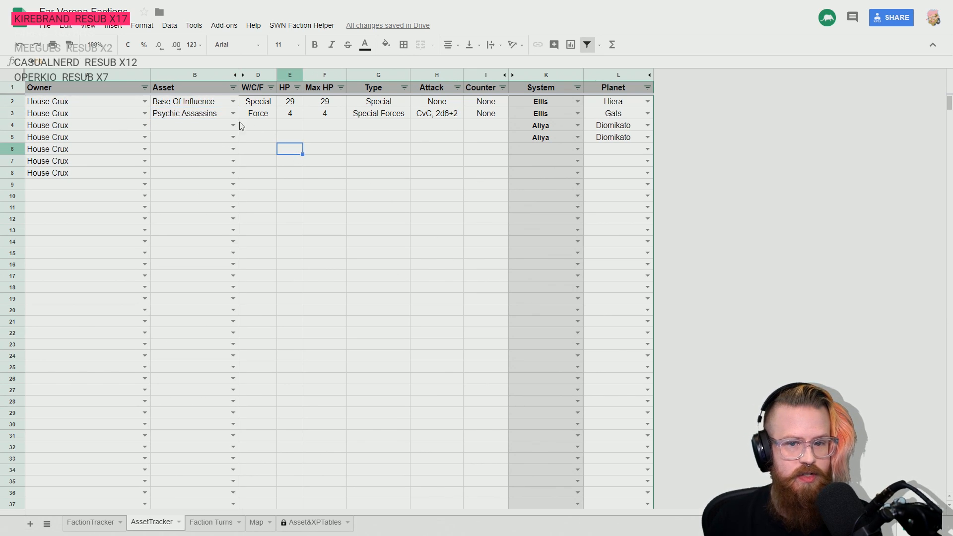
- Fill the Psychic Assassins cells in row 3, from the Asset column through the Counter column, with medium gray
left_click(180, 114)
left_click(390, 45)
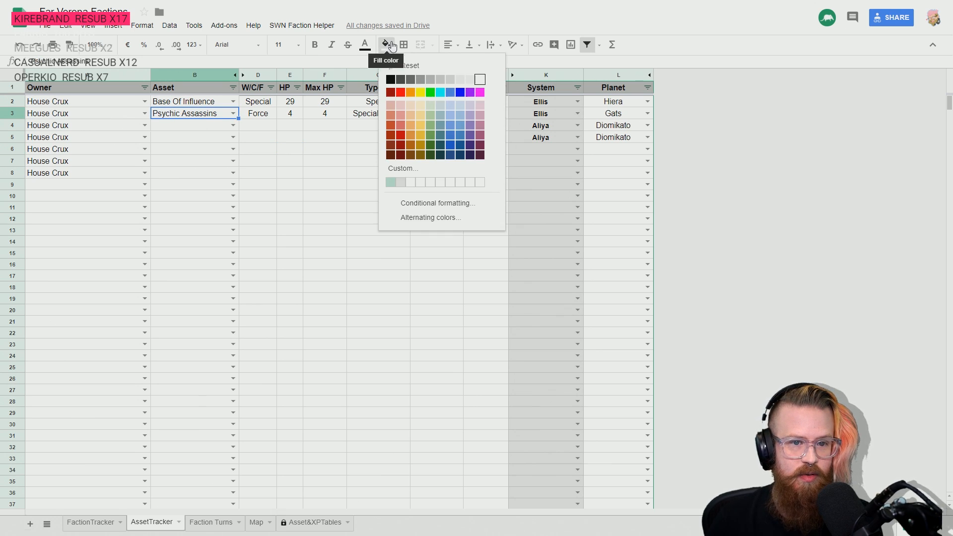
left_click(430, 80)
left_click(259, 149)
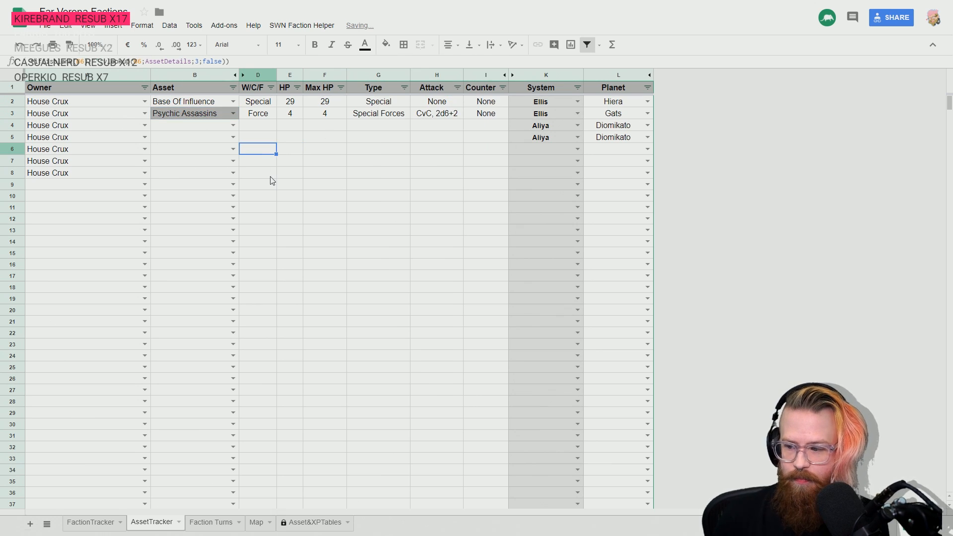
left_click(175, 115)
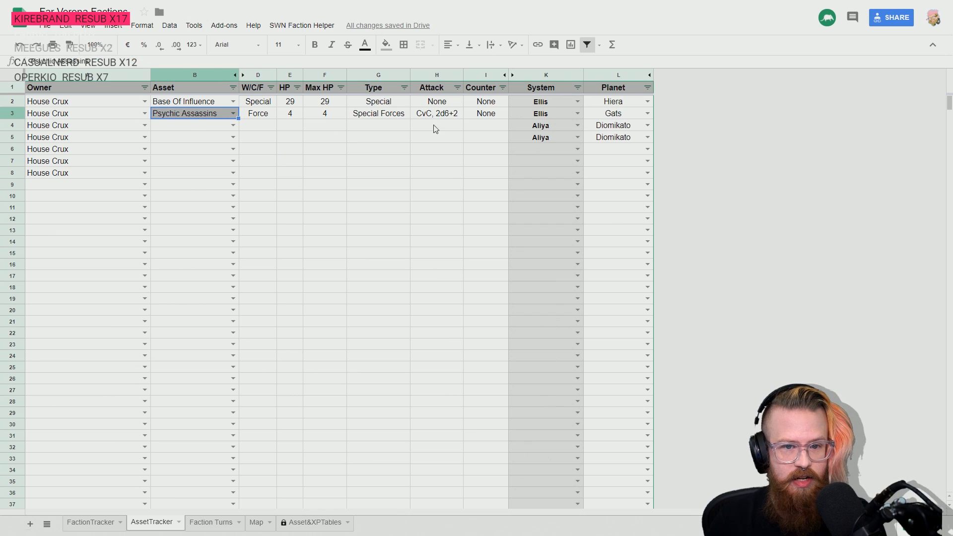
left_click(483, 113, "shift")
left_click(386, 44)
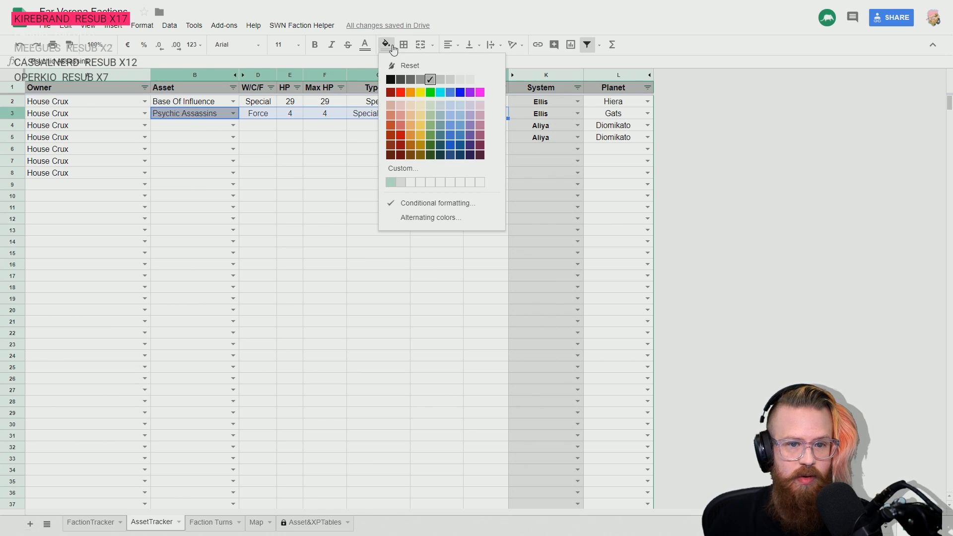
left_click(429, 80)
left_click(354, 191)
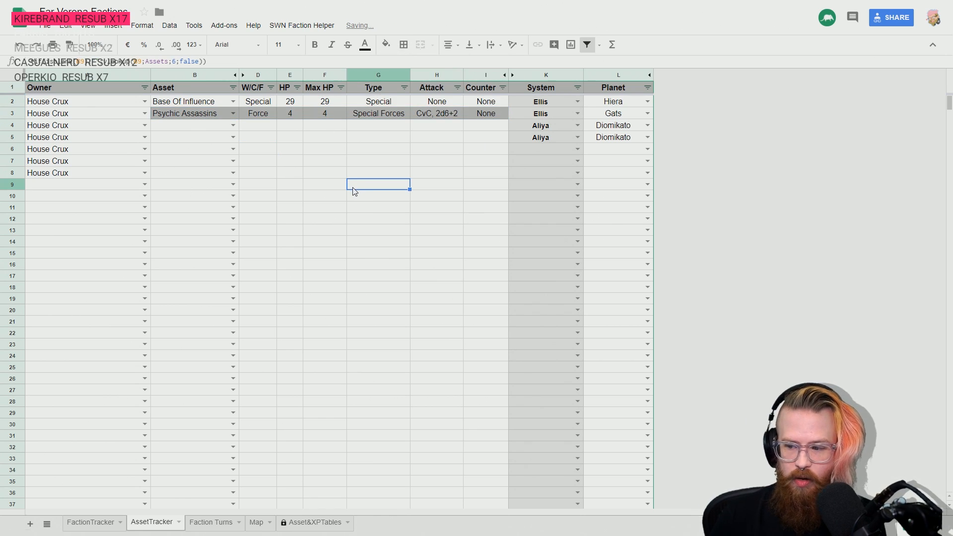
- Record Gravtank Formation as the House Crux asset in row 4
key("Up")
key("Up")
key("Up")
key("Left")
key("Up")
key("Left")
key("Up")
key("Left")
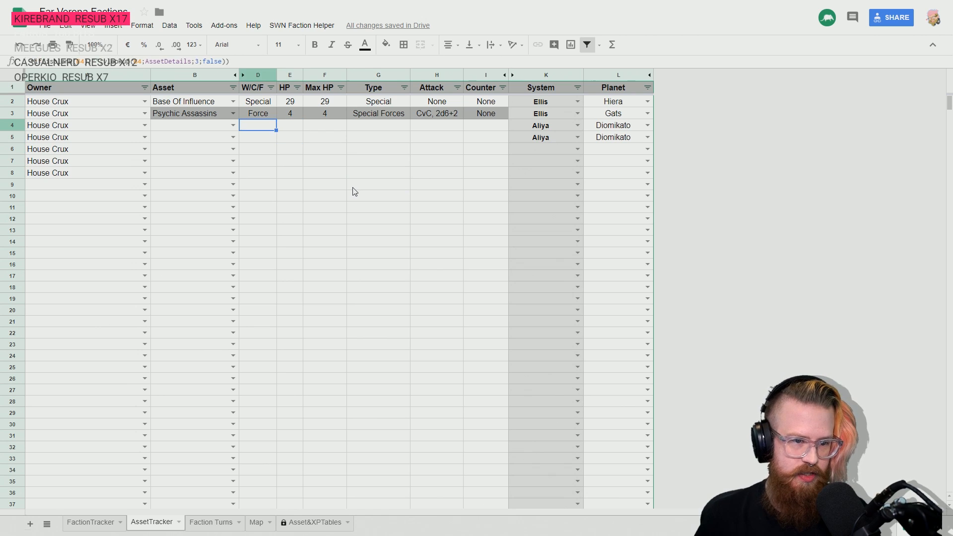
key("Left")
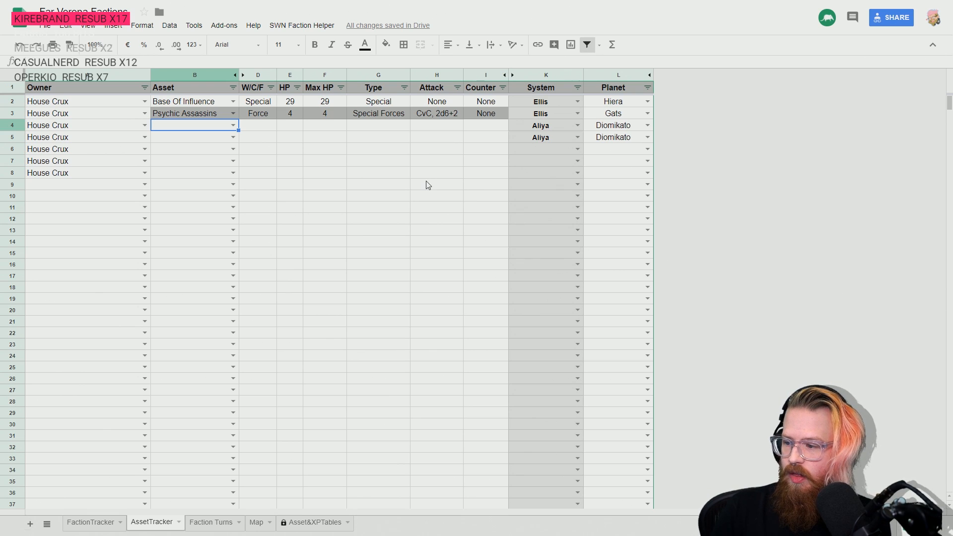
left_click(233, 126)
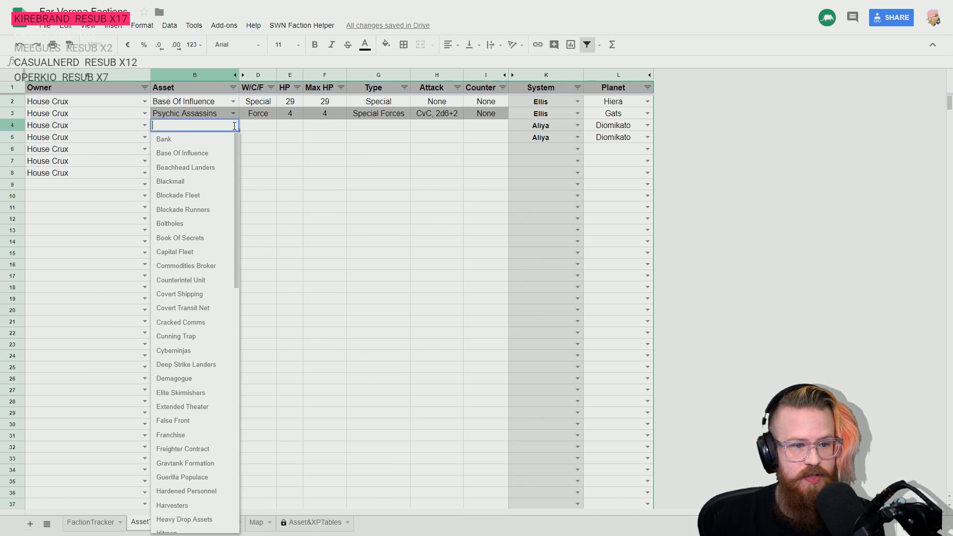
type("grav")
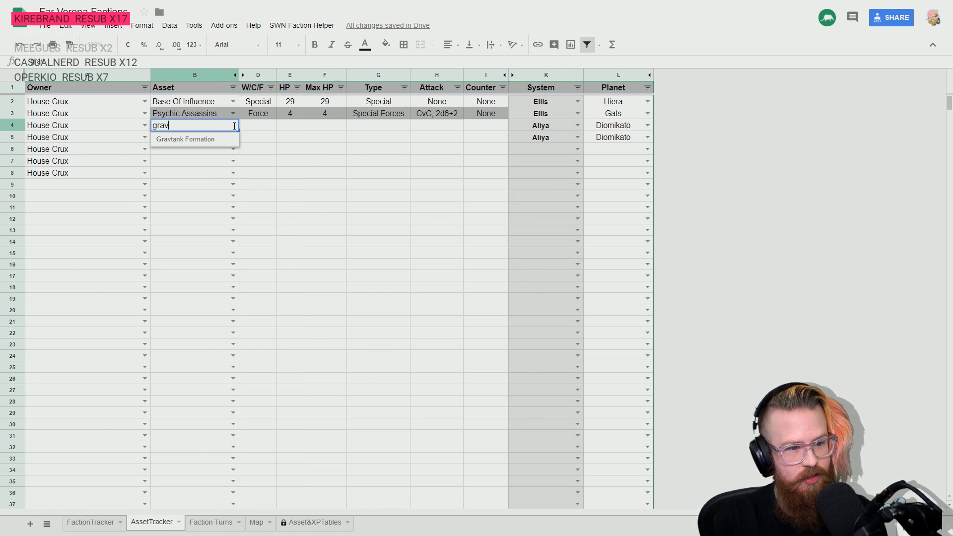
left_click(201, 140)
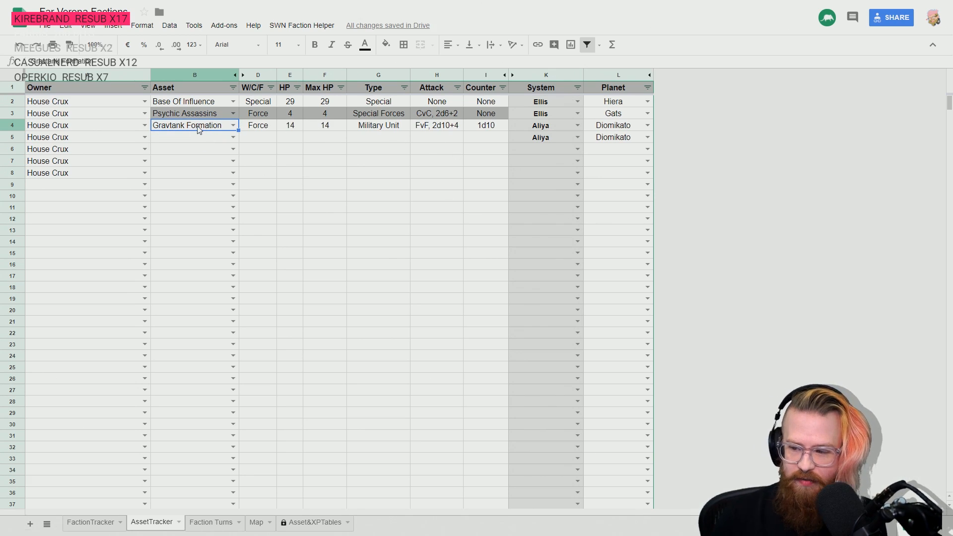
- Set the location of the Gravtank Formation in row 4 to the Ellis system and the planet Hiera
left_click(577, 125)
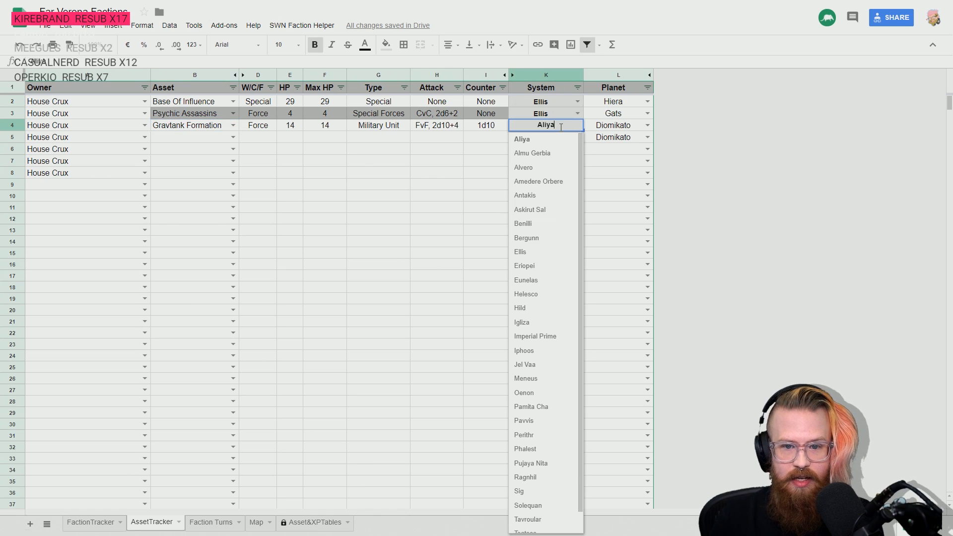
key("BackSpace")
key("BackSpace")
key("BackSpace")
key("BackSpace")
key("BackSpace")
type("ellis")
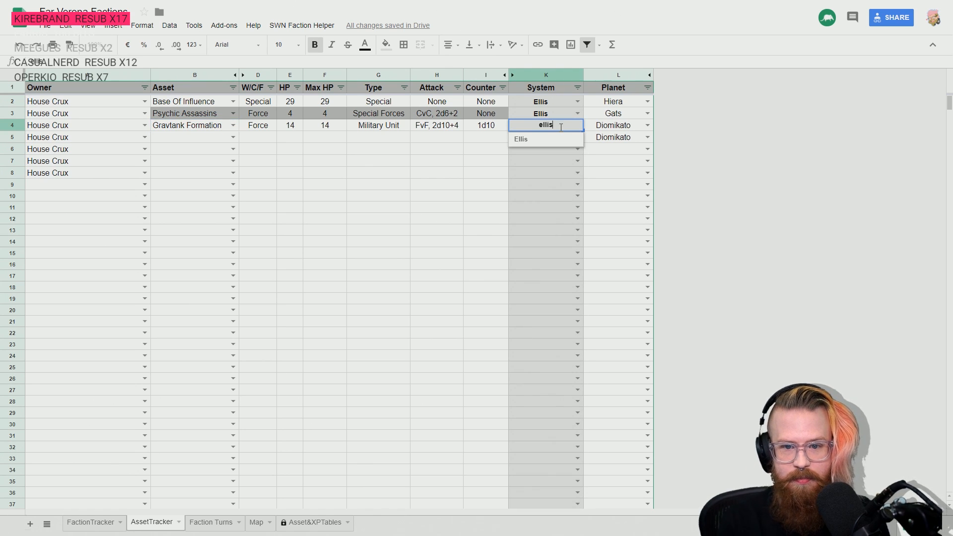
left_click(559, 137)
left_click(647, 125)
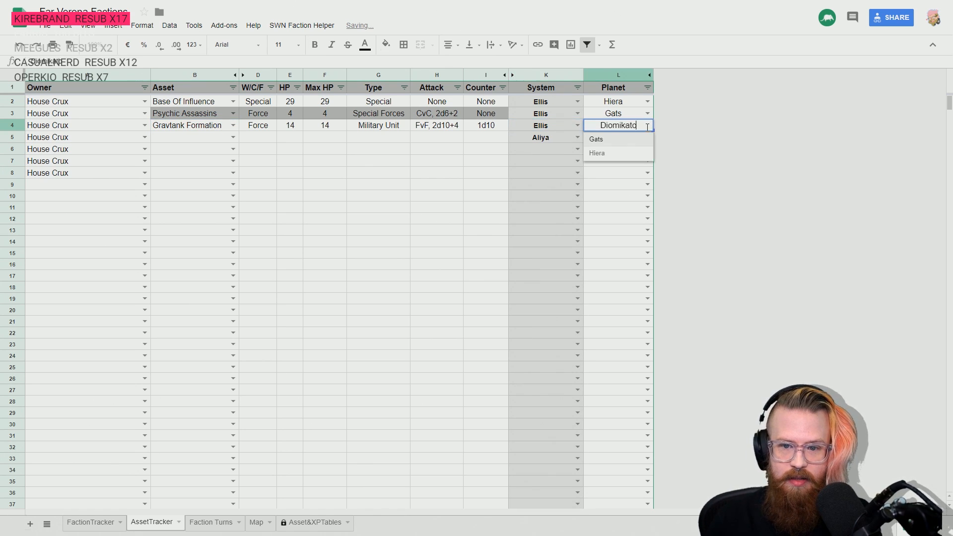
left_click(614, 145)
left_click(404, 186)
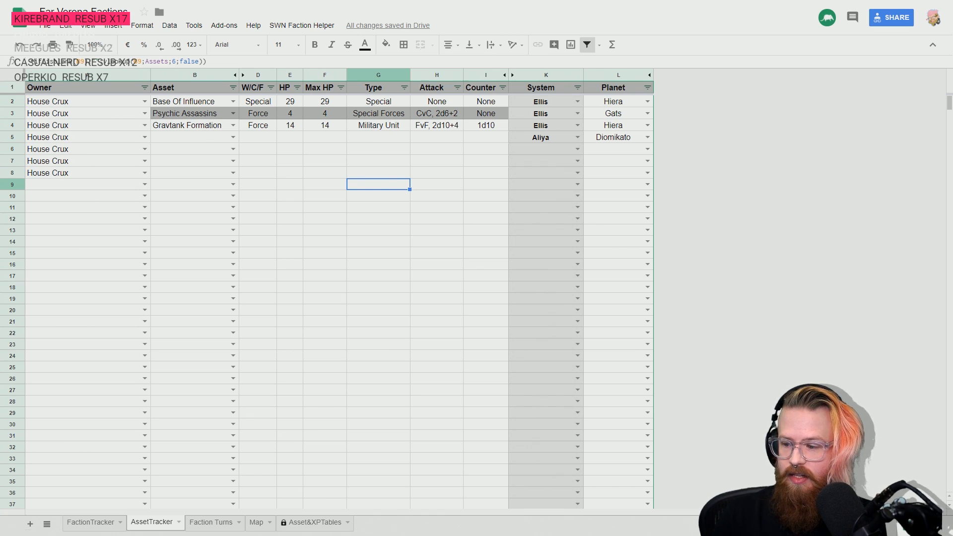
- Switch to the rulebook PDF, check the Cunning Assets and Force Assets descriptions, and return to the tracker spreadsheet
key("alt+Tab")
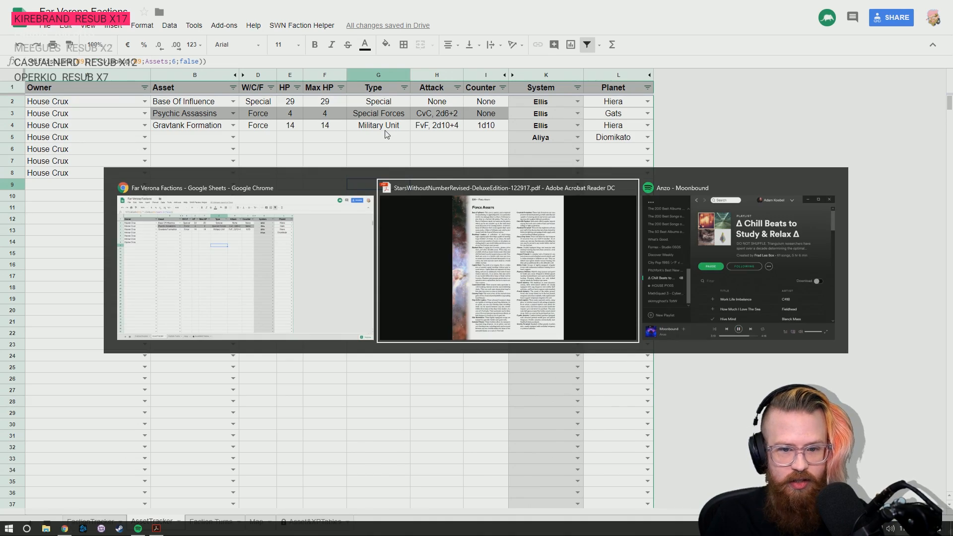
scroll(471, 222, "up", 2)
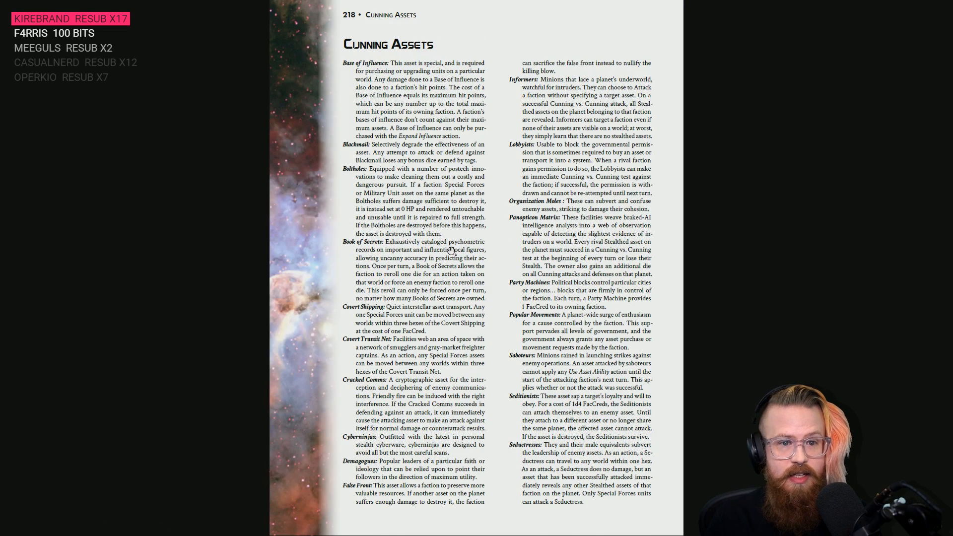
scroll(451, 250, "down", 2)
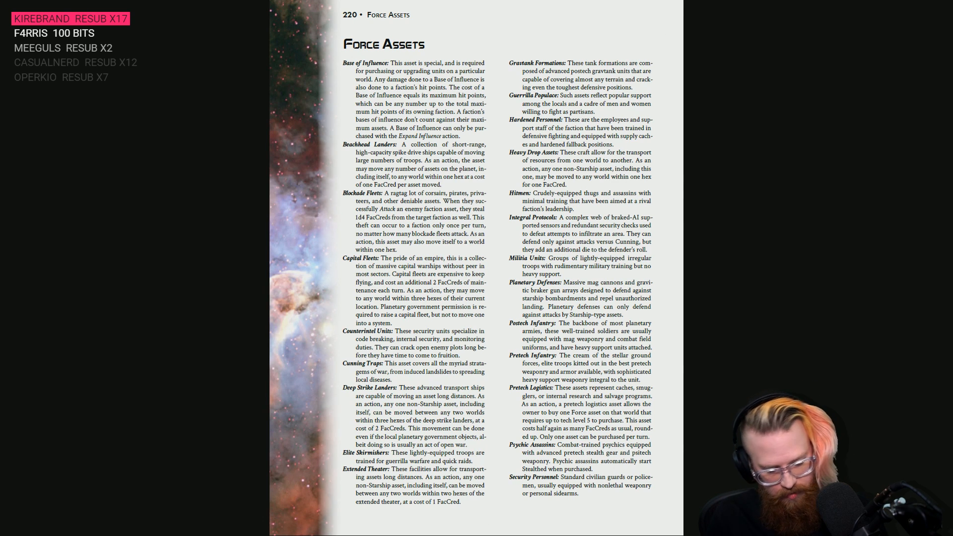
key("alt+Tab")
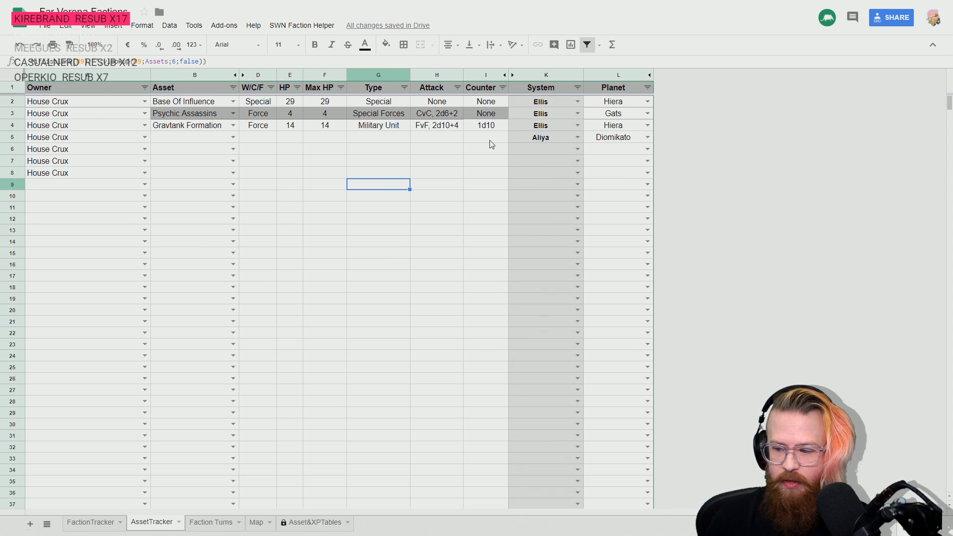
- Record a second Gravtank Formation as the House Crux asset in row 5
key("Left")
key("Left")
key("Left")
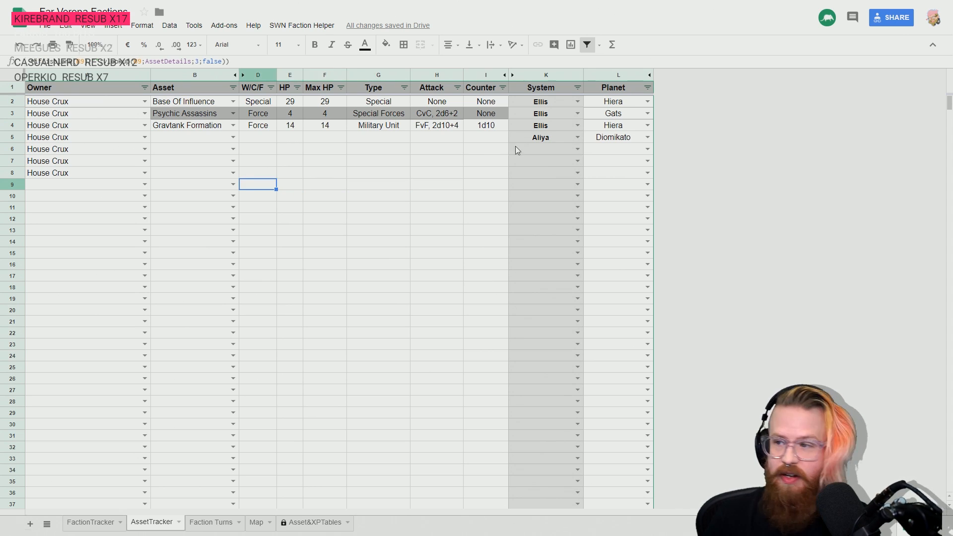
key("Up")
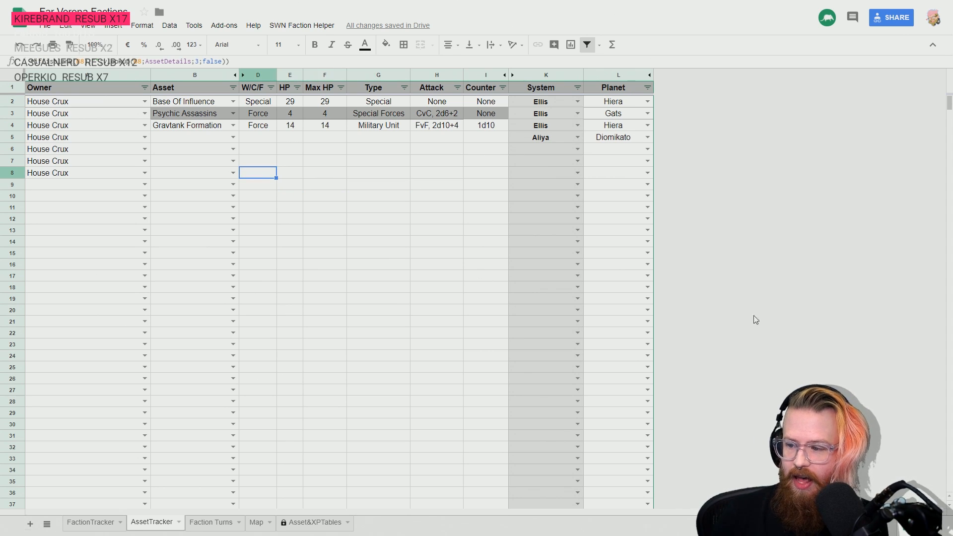
key("Up")
key("Up")
key("Left")
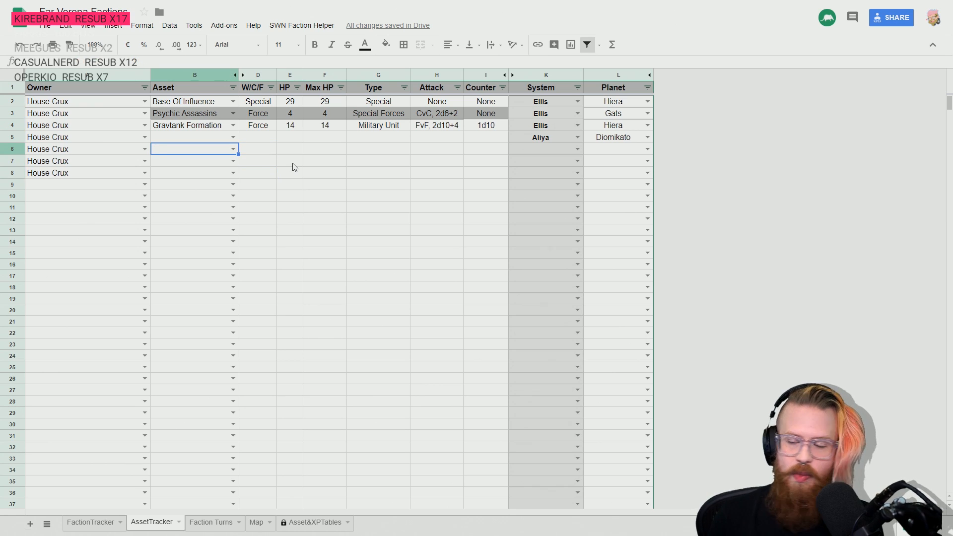
key("Up")
left_click(232, 137)
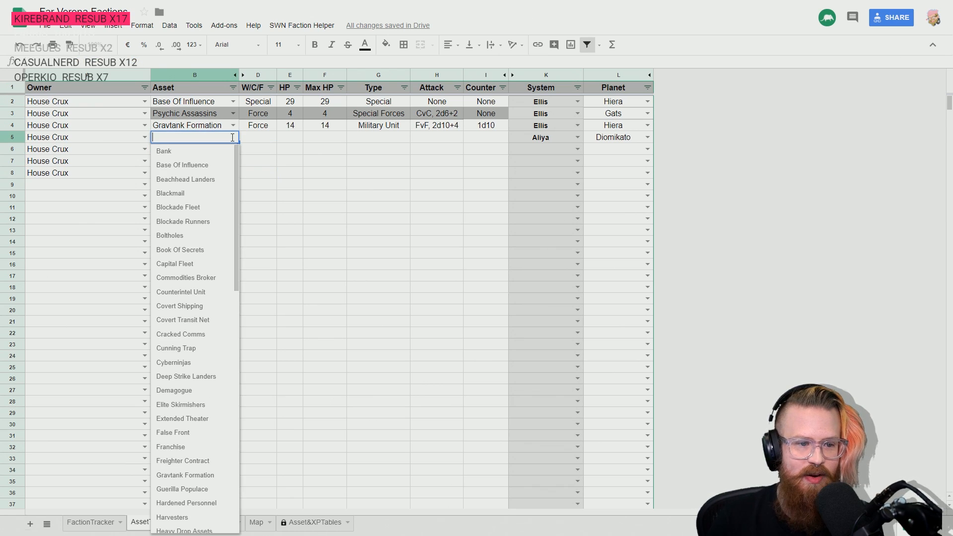
type("grav")
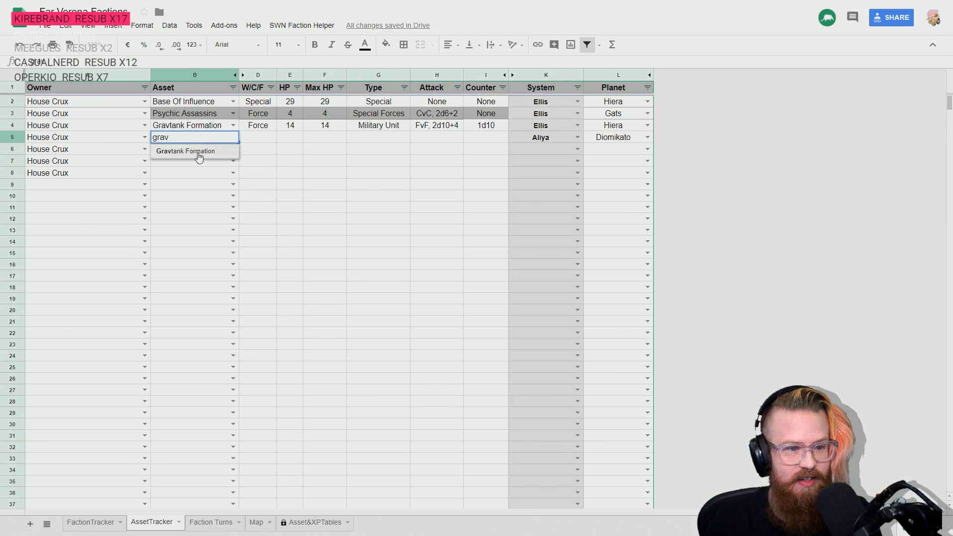
left_click(198, 154)
- Set the location of the Gravtank Formation in row 5 to the Ellis system and the planet Hiera
key("Right")
key("Right")
key("Right")
key("Right")
key("Right")
key("Right")
key("Right")
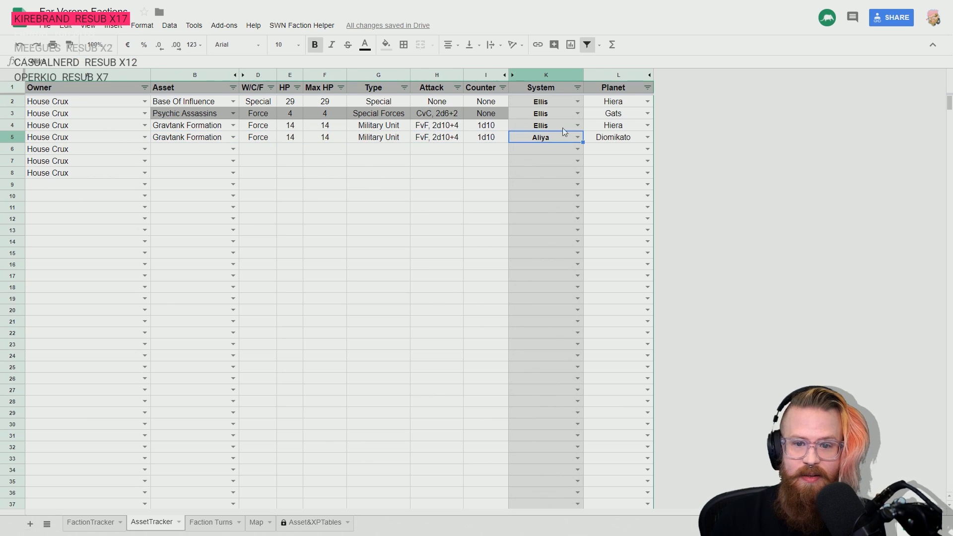
left_click(577, 138)
key("BackSpace")
key("BackSpace")
key("BackSpace")
key("BackSpace")
key("BackSpace")
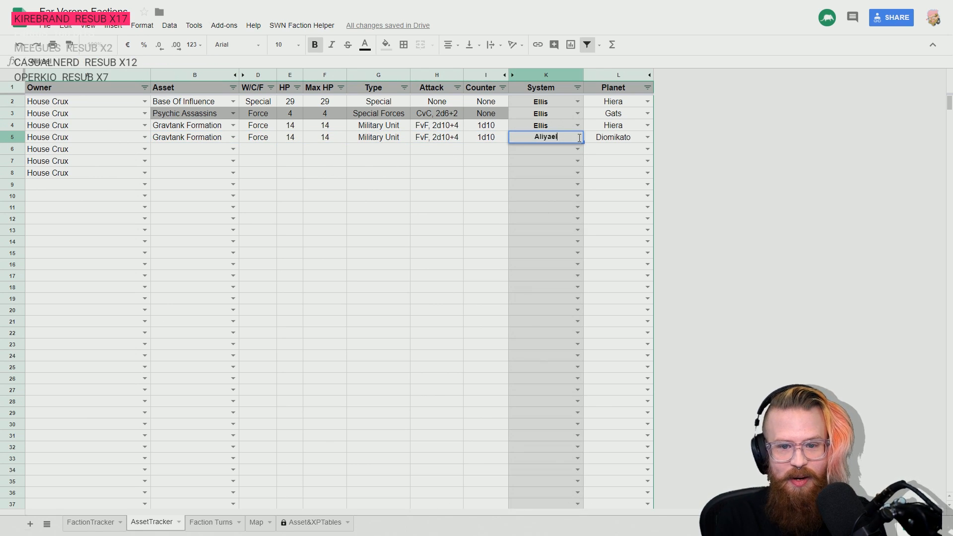
type("ell")
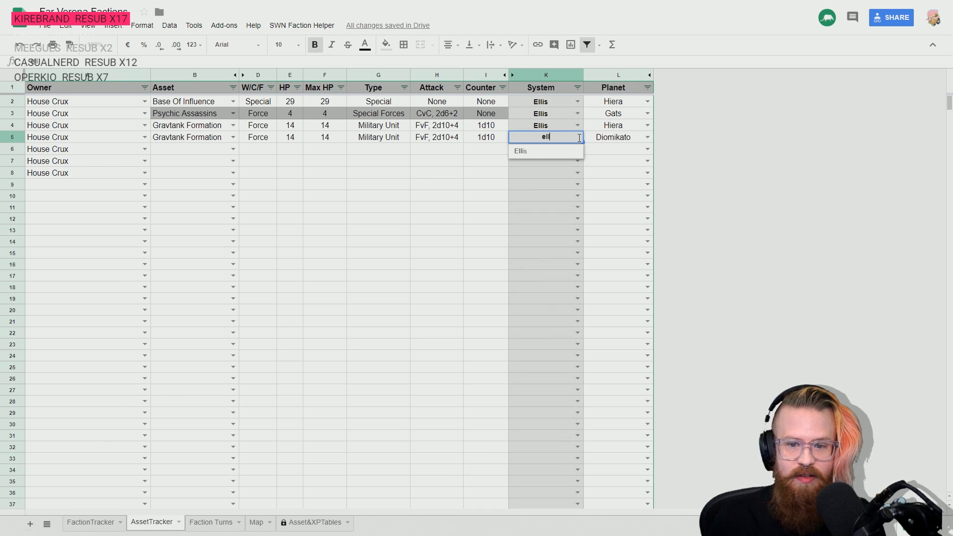
left_click(541, 150)
left_click(647, 137)
left_click(605, 166)
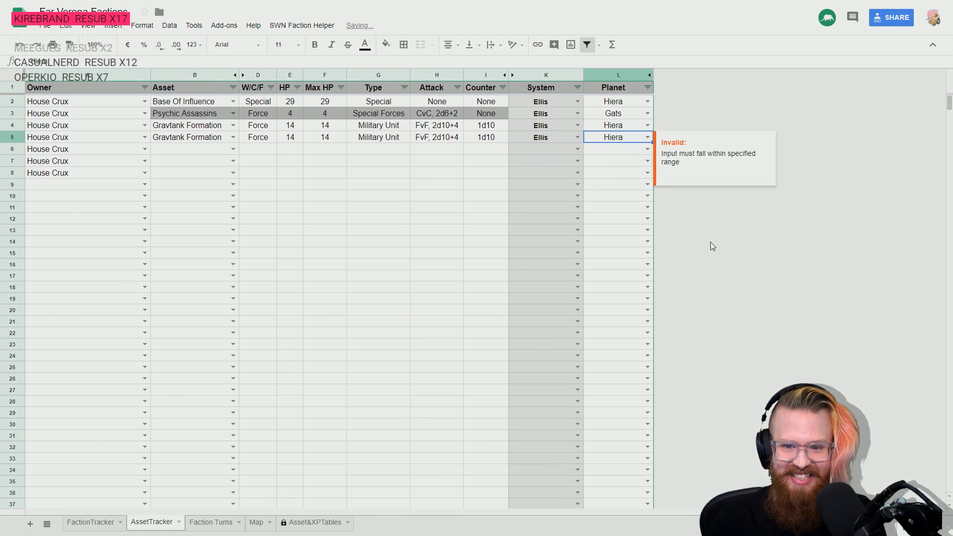
left_click(710, 242)
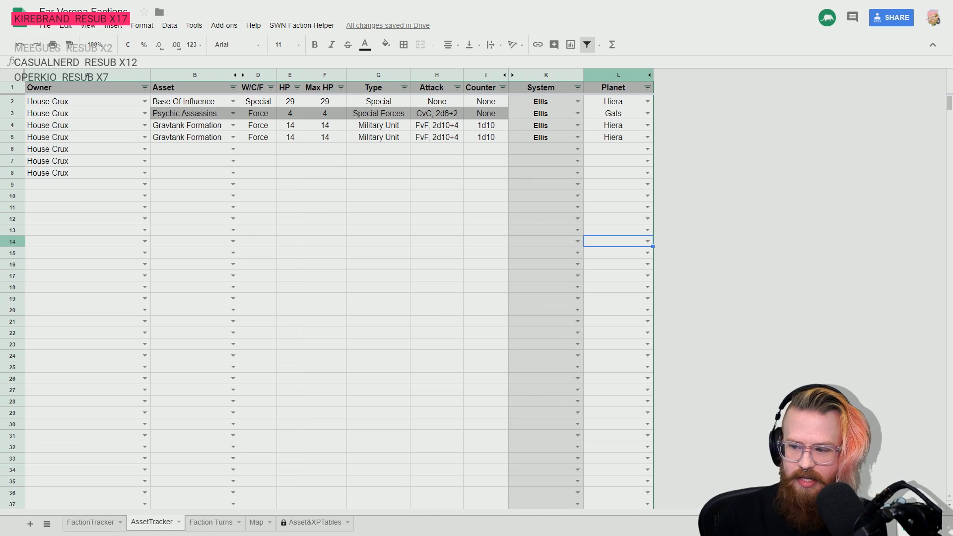
- Record Covert Shipping as the House Crux asset in row 6
left_click(193, 153)
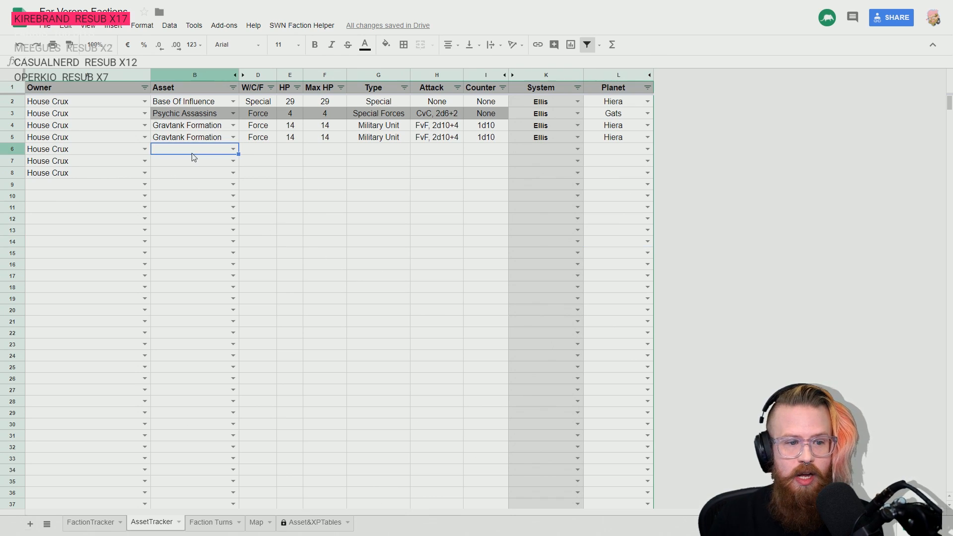
left_click(233, 149)
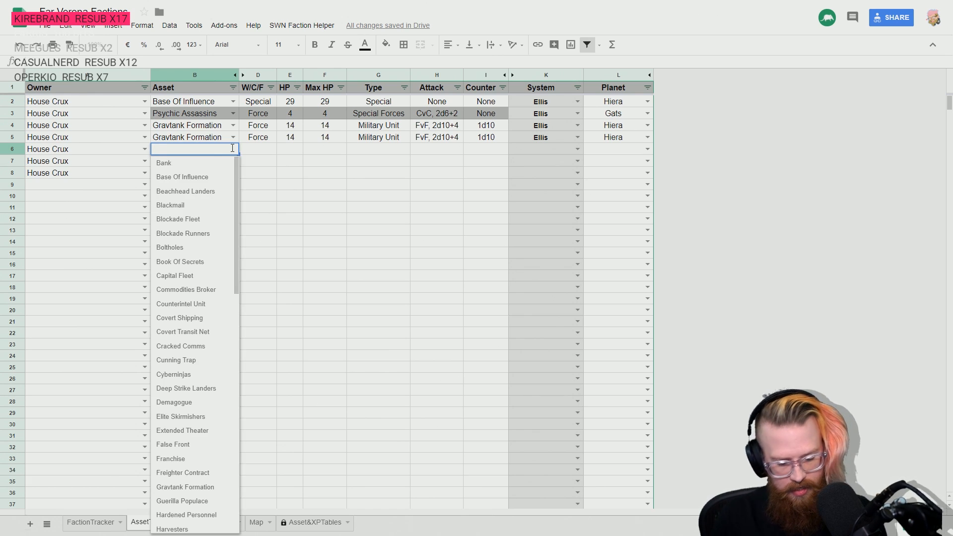
type("covert")
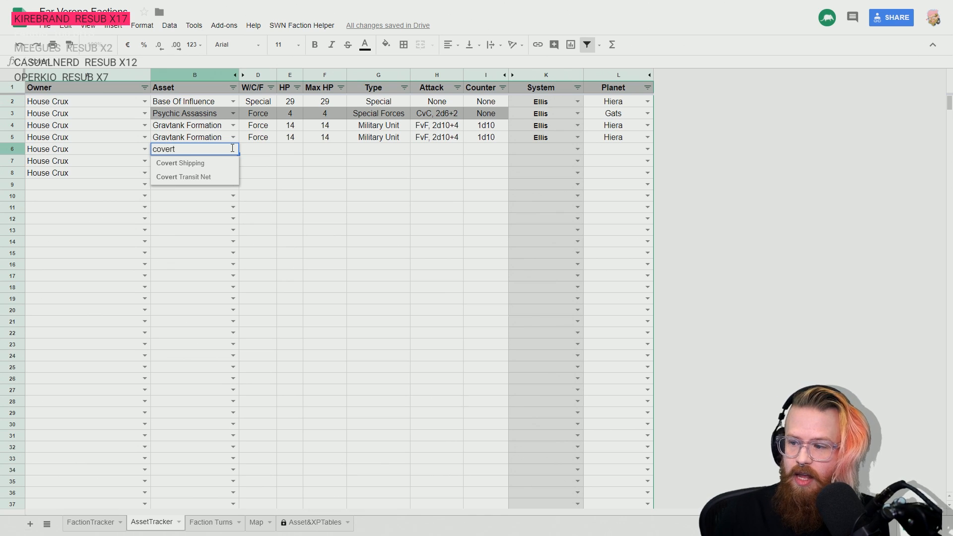
left_click(191, 163)
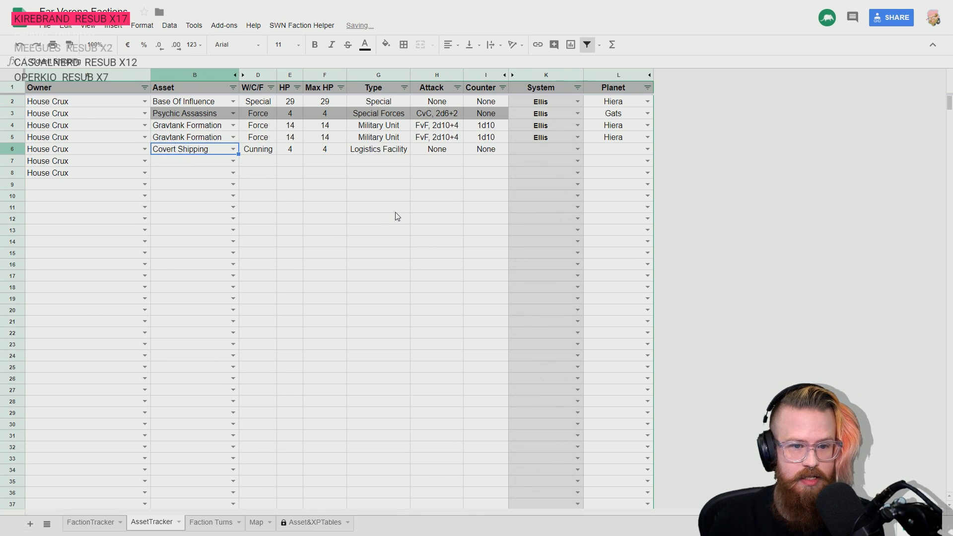
- Set the location of Covert Shipping in row 6 to the Ellis system and the planet Hiera
key("Tab")
key("Tab")
key("Tab")
key("Tab")
key("Tab")
key("Tab")
key("Tab")
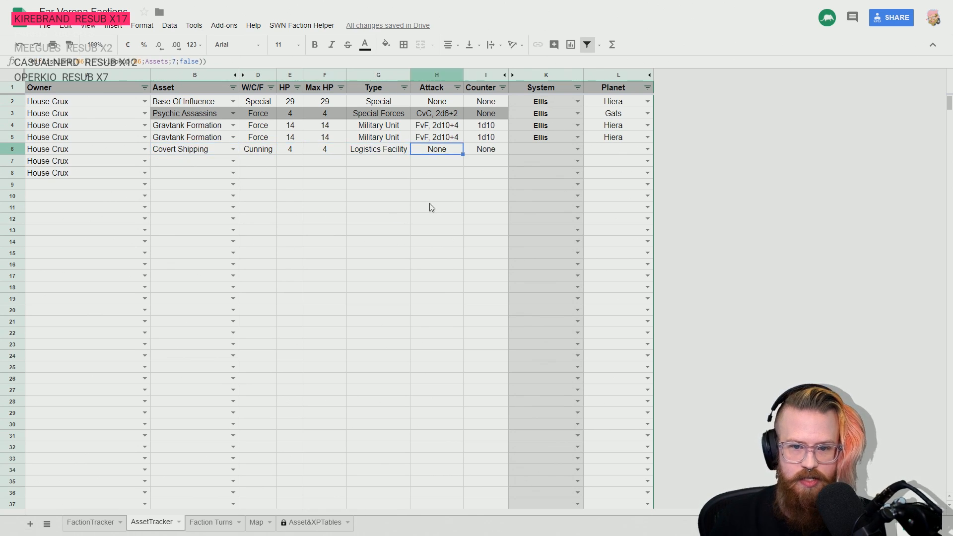
left_click(577, 149)
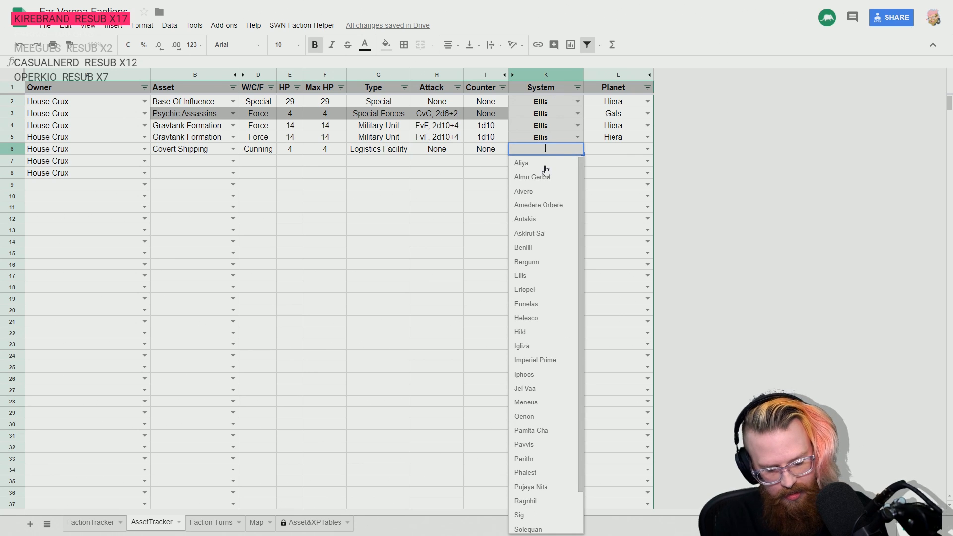
type("el")
left_click(546, 163)
left_click(647, 149)
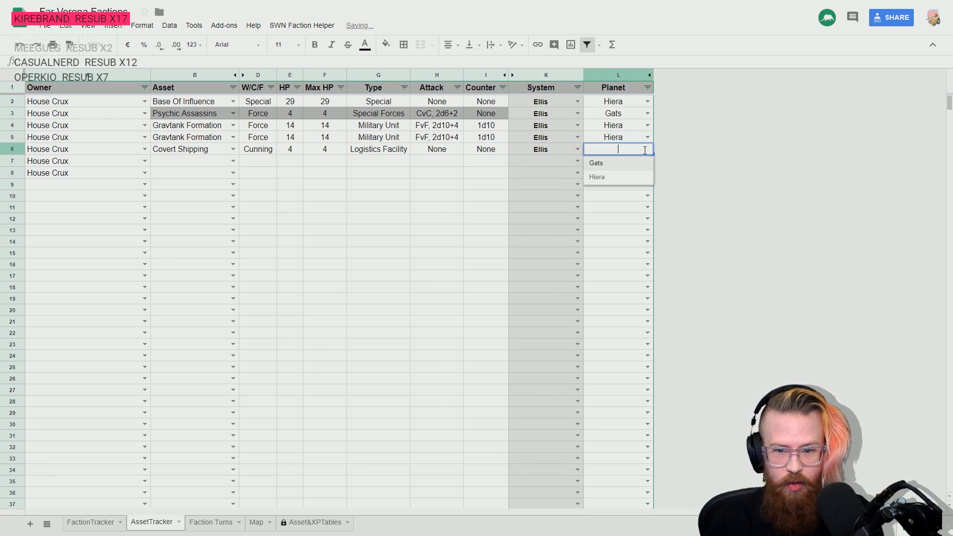
type("hi")
left_click(609, 165)
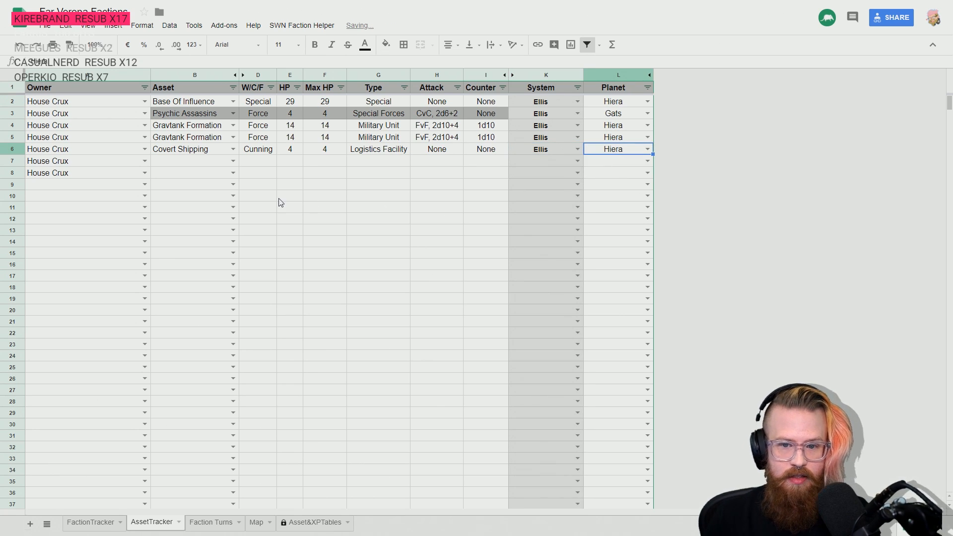
left_click(280, 198)
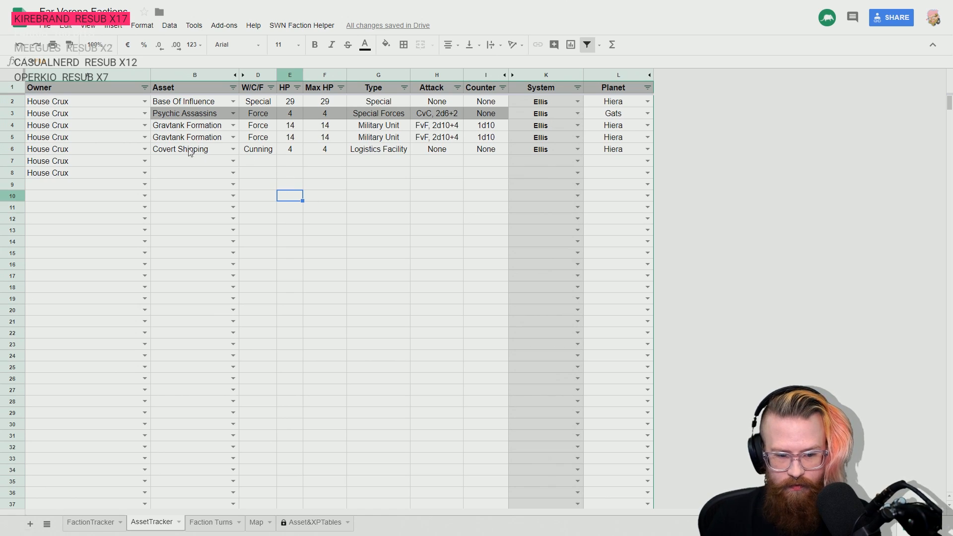
- Switch to the rulebook PDF, check the Covert Shipping description under Cunning Assets, and return to the tracker spreadsheet
key("alt+Tab")
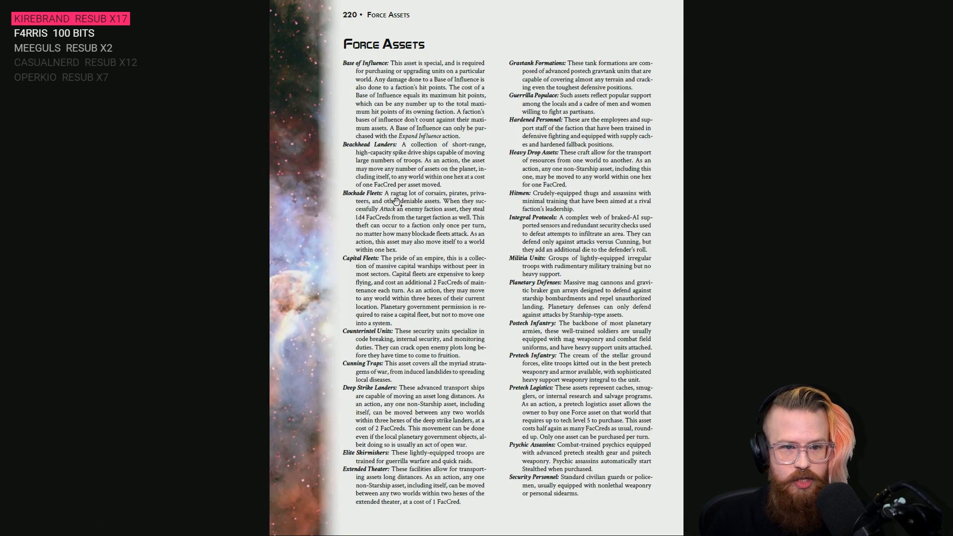
scroll(397, 202, "down", 1)
scroll(398, 201, "up", 3)
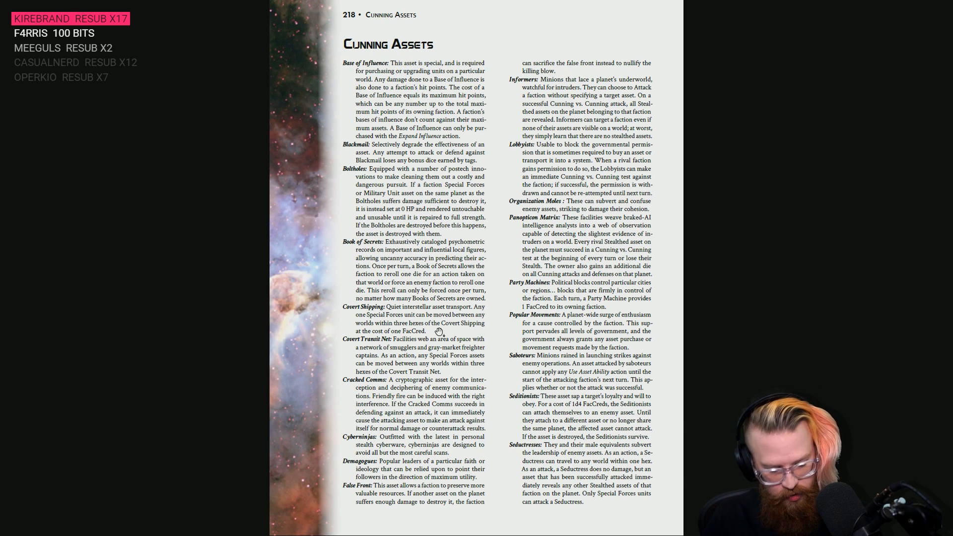
key("alt+Tab")
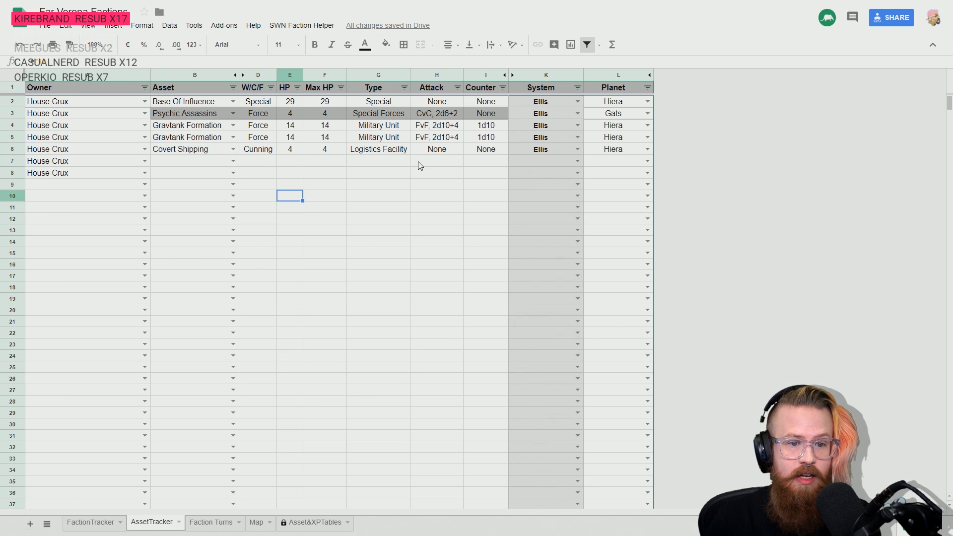
- Examine the unit types of the Gravtank Formations and Covert Shipping in rows 4 to 6
left_click(370, 128)
left_click(373, 139)
left_click(377, 149)
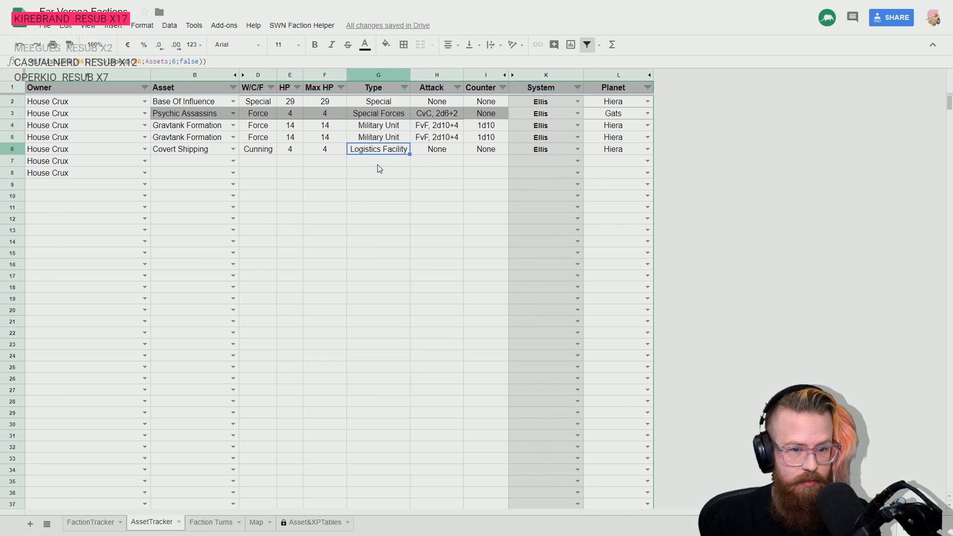
key("Down")
key("Down")
key("Up")
key("Down")
key("Up")
key("Up")
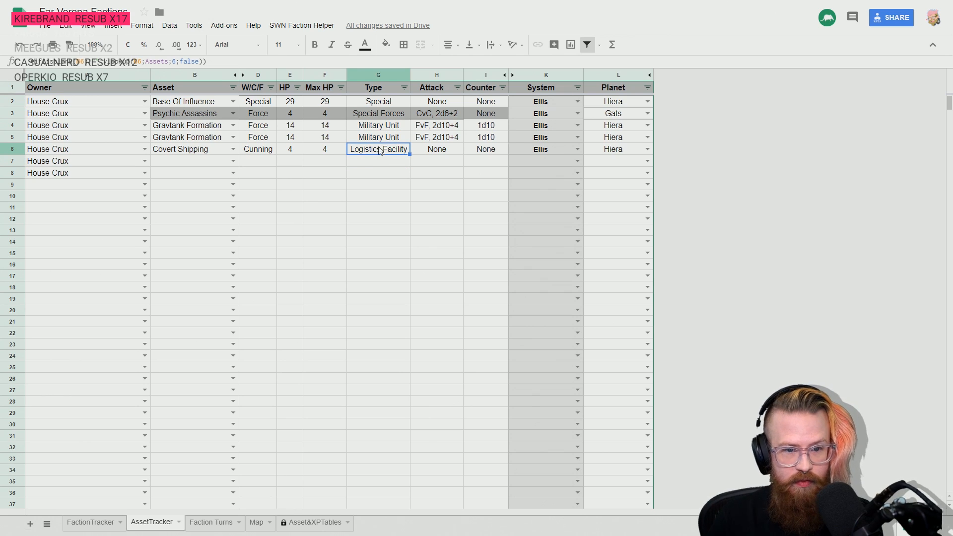
key("Down")
key("Down")
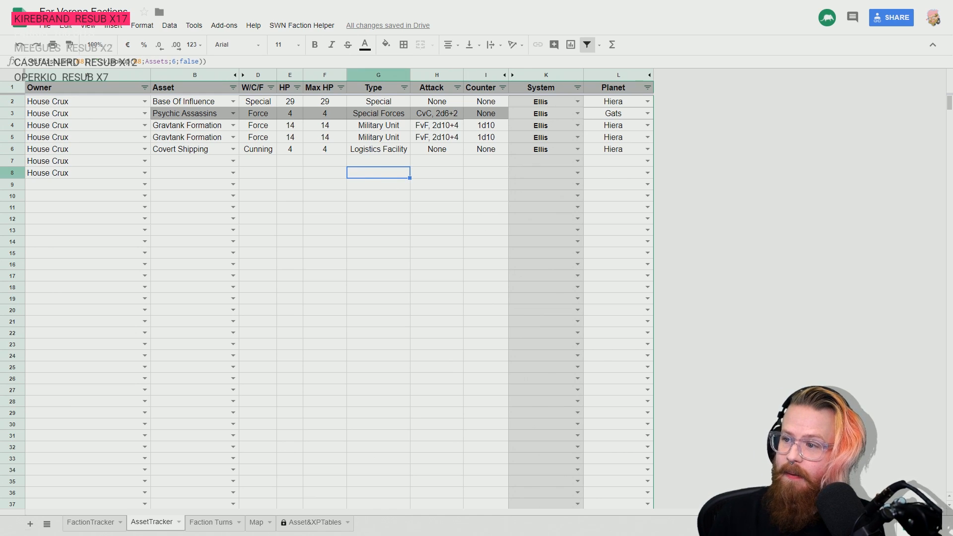
- Record a Party Machine as the House Crux asset in row 7
left_click(233, 161)
type("party")
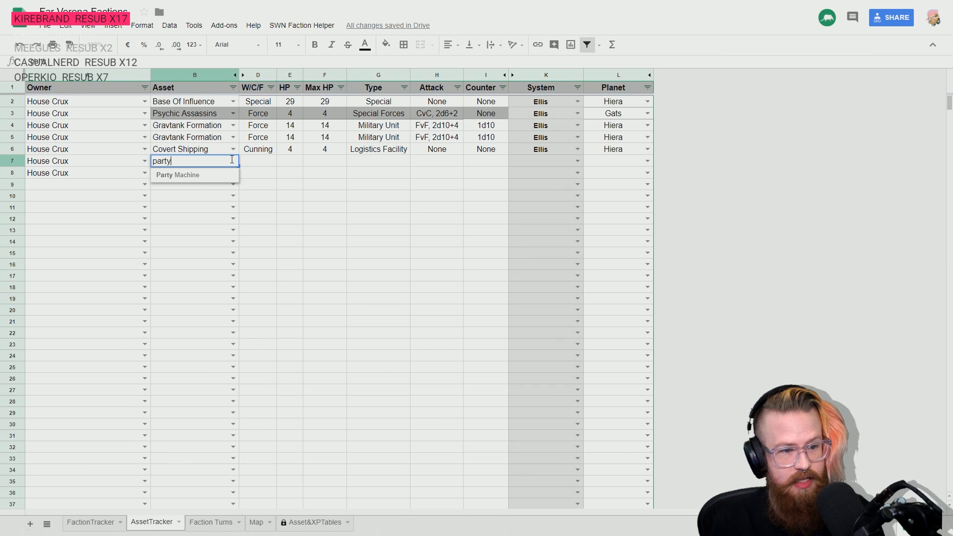
left_click(193, 175)
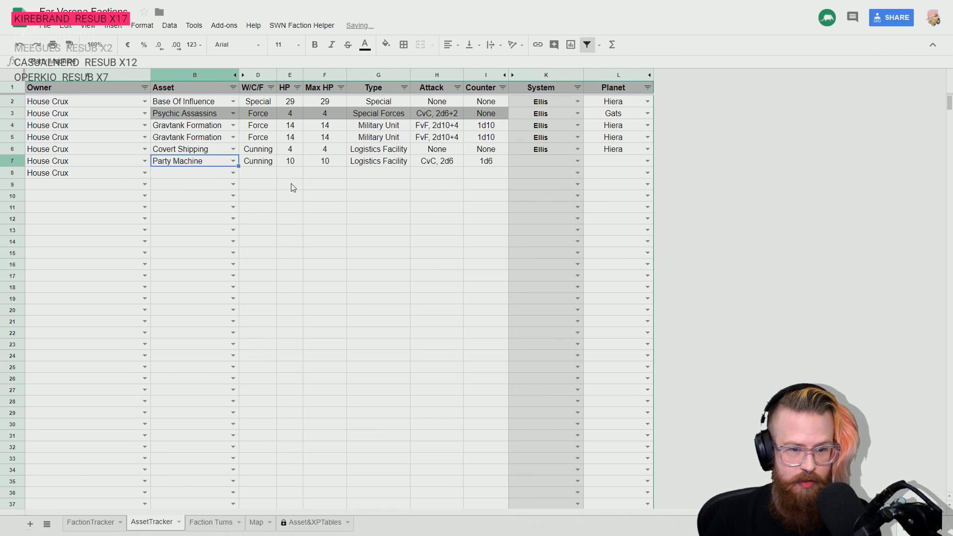
- Set the location of the Party Machine in row 7 to the Ellis system and the planet Hiera
key("Tab")
key("Tab")
key("Tab")
key("Tab")
key("Tab")
key("Tab")
key("Tab")
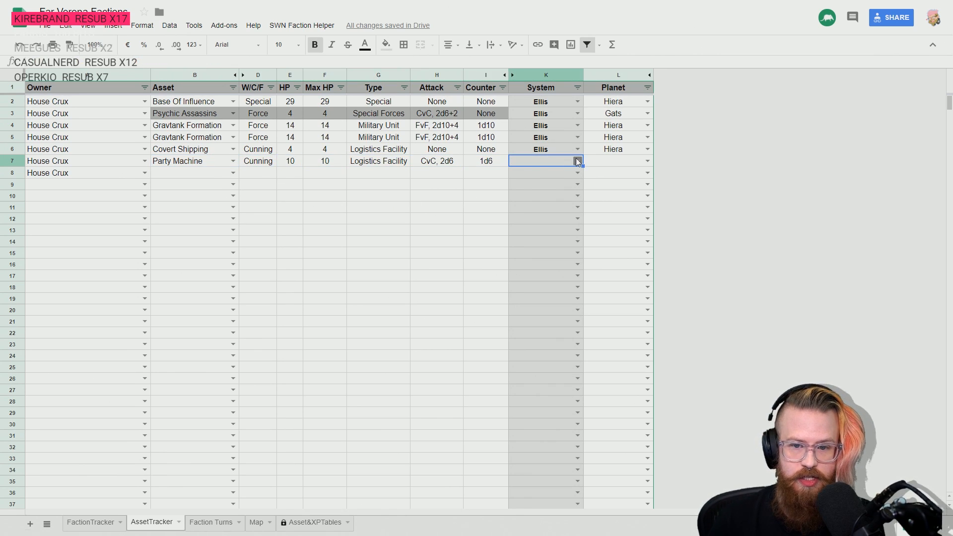
left_click(578, 161)
type("ell")
key("Return")
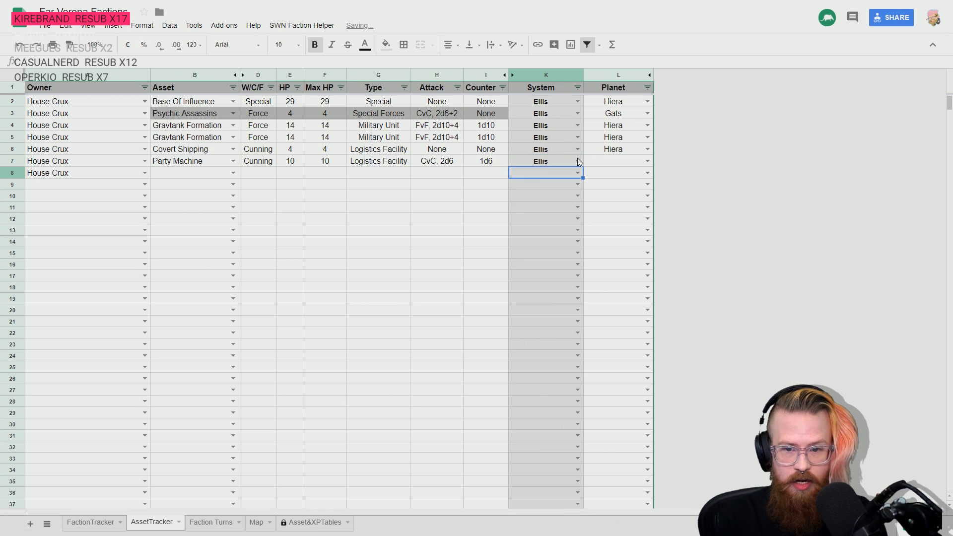
left_click(648, 160)
type("hiera")
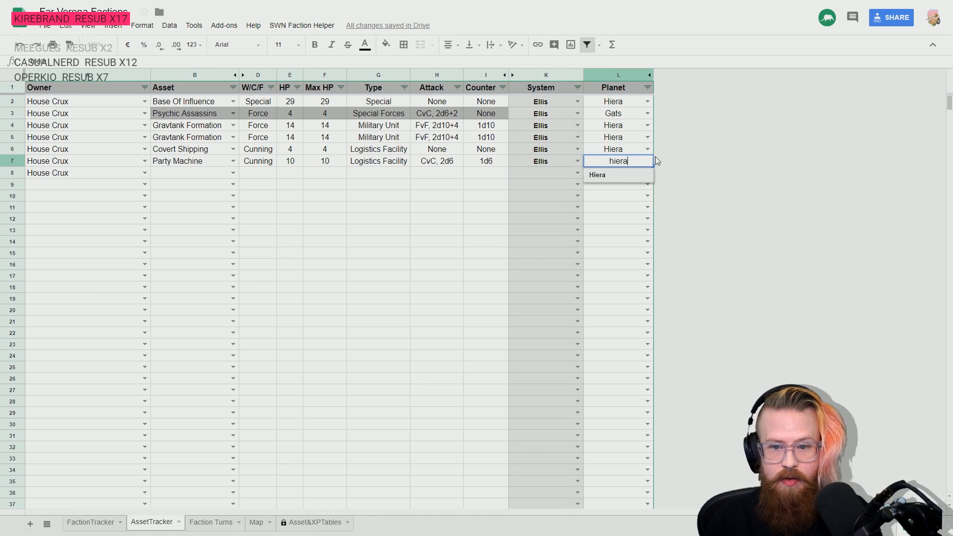
left_click(630, 176)
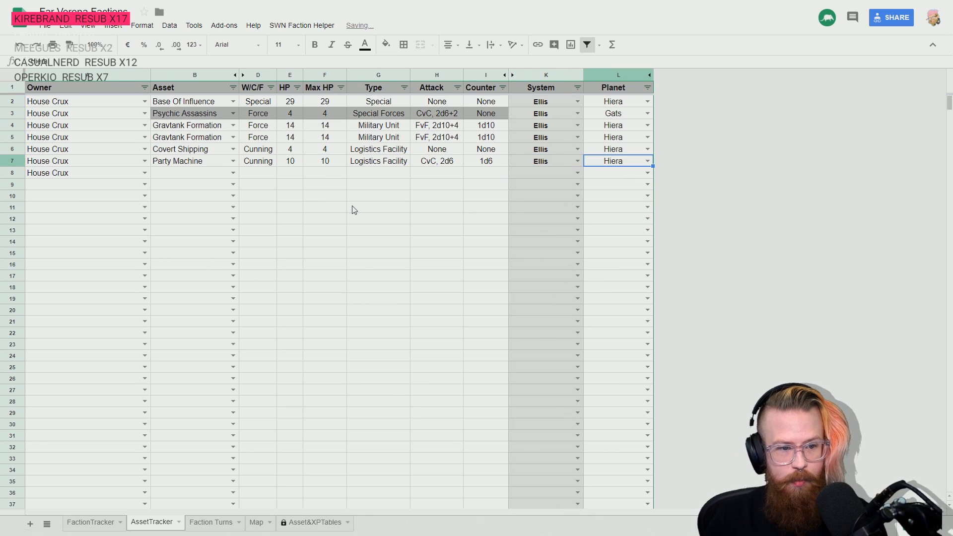
- Consult the Cunning Assets page of the rulebook PDF and record a second Party Machine as the House Crux asset in row 8 of the tracker
key("alt+Tab")
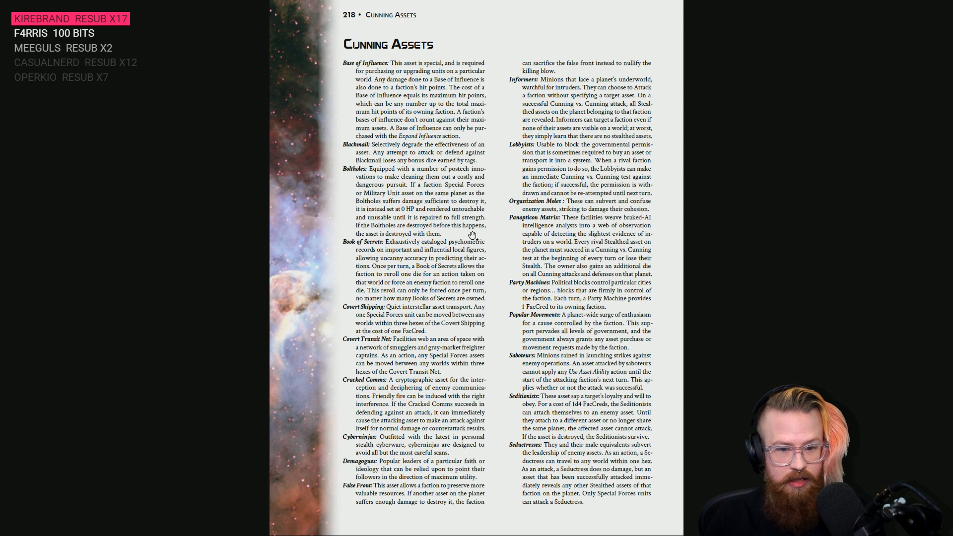
key("alt+Tab")
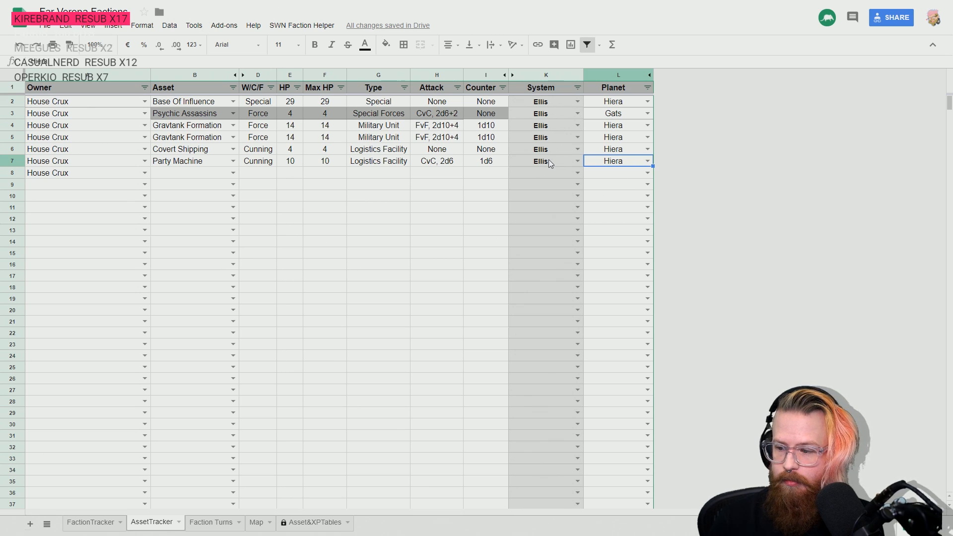
left_click(580, 176)
key("Left")
key("Left")
key("Left")
key("Left")
key("Left")
key("Left")
key("Left")
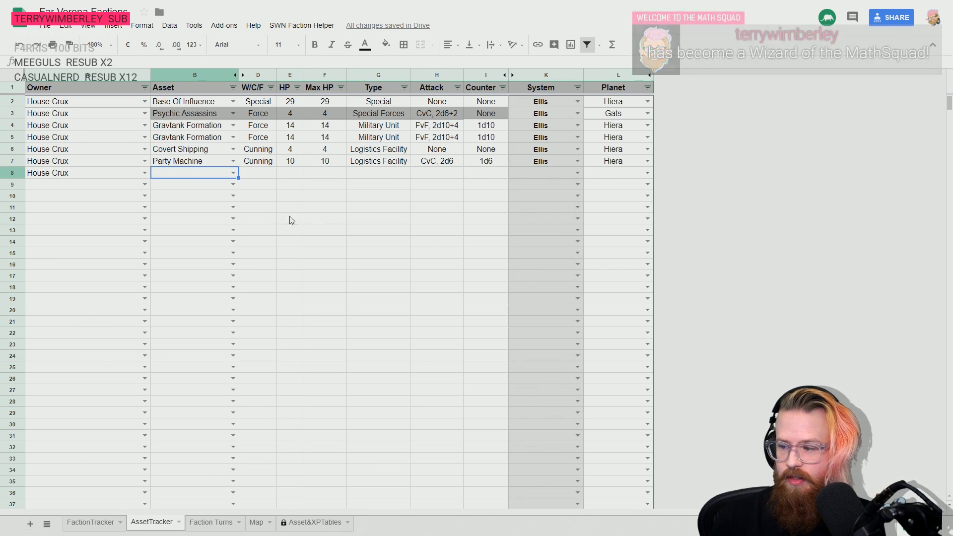
left_click(232, 173)
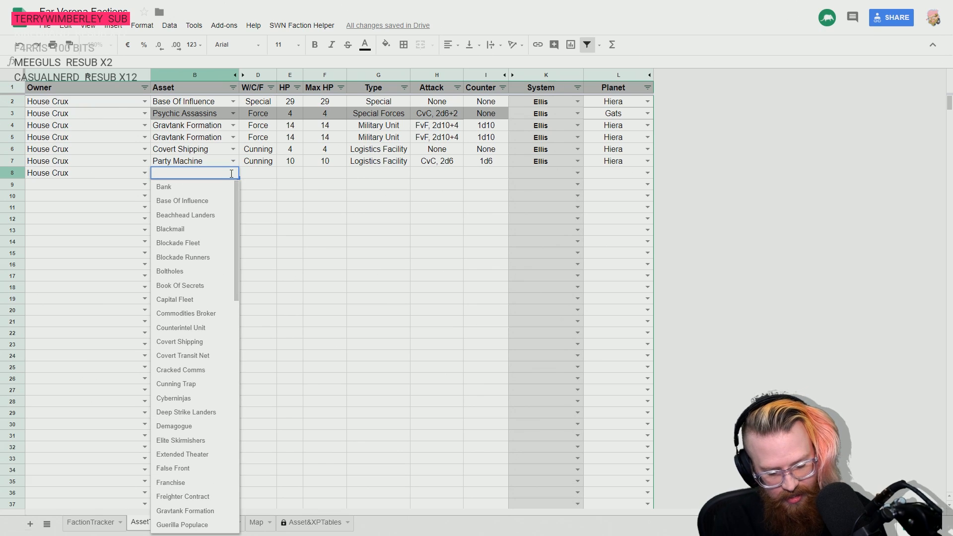
type("party")
left_click(206, 187)
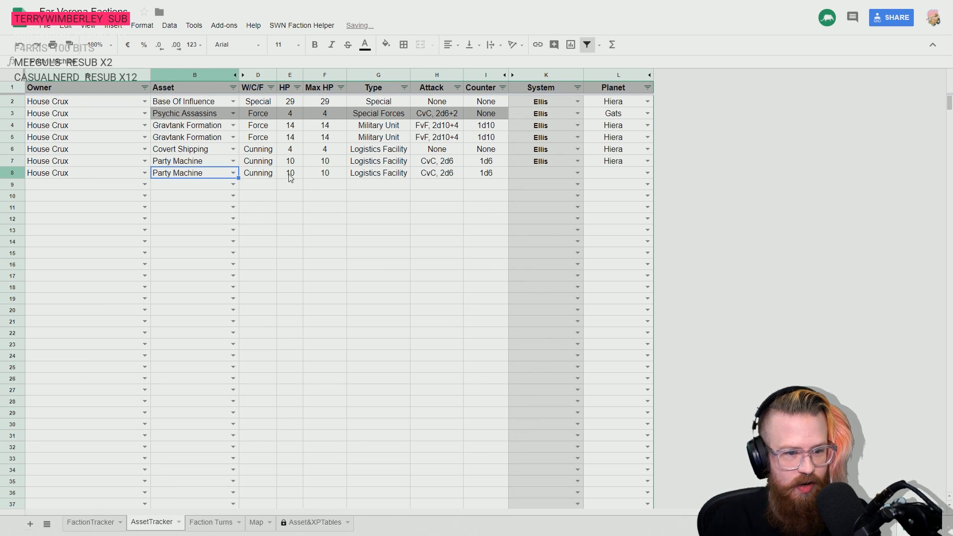
- Set the location of the Party Machine in row 8 to the Ellis system and the planet Hiera
key("Tab")
key("Tab")
key("Tab")
key("Tab")
key("Tab")
key("Tab")
key("Tab")
left_click(575, 174)
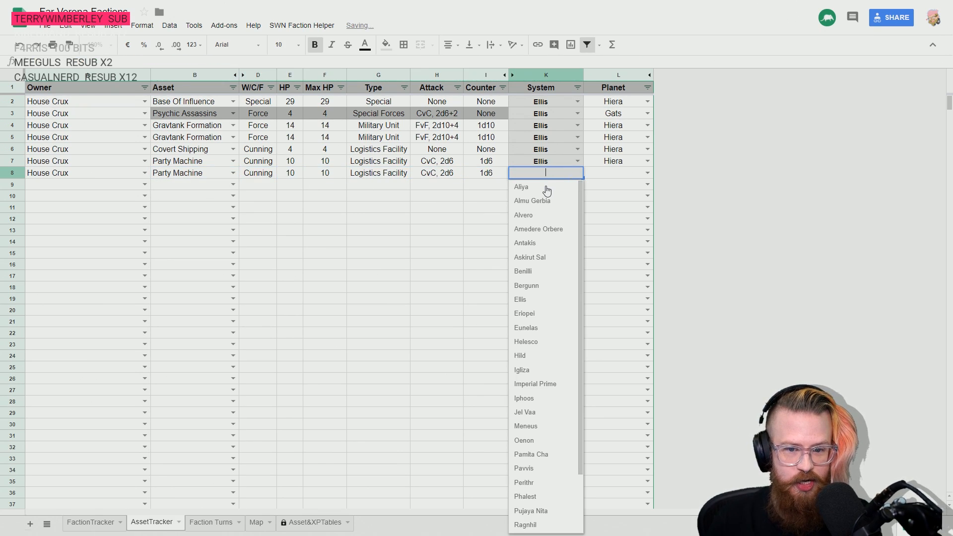
type("ellis")
left_click(546, 188)
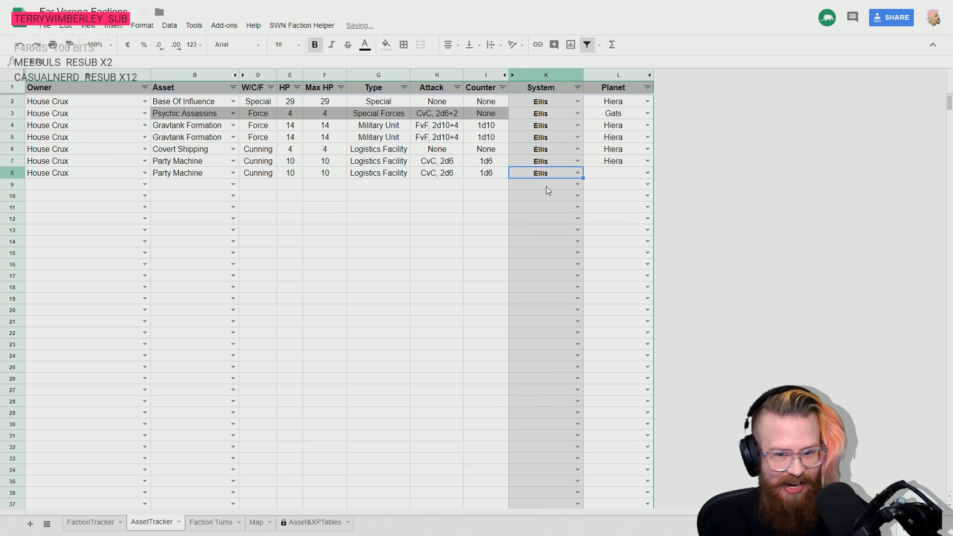
left_click(647, 172)
type("hiera")
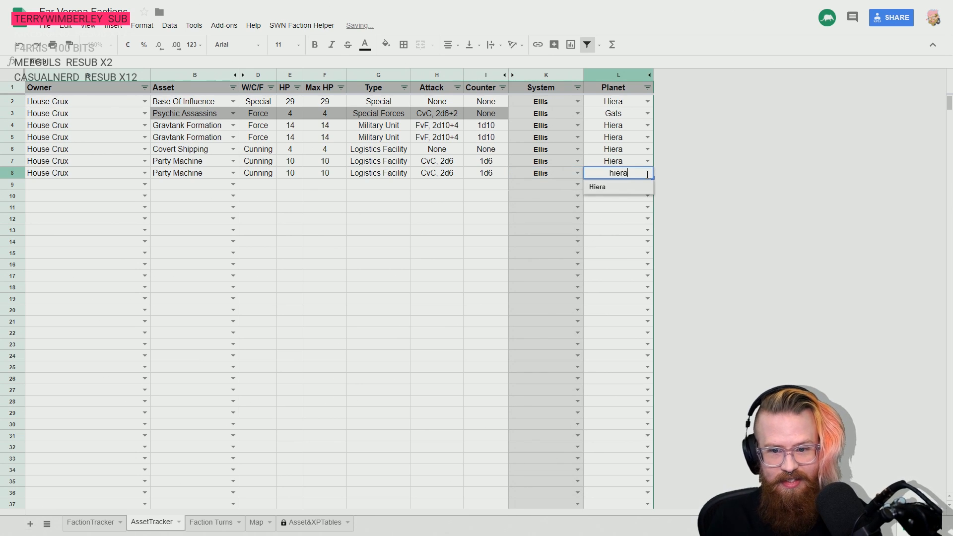
left_click(623, 197)
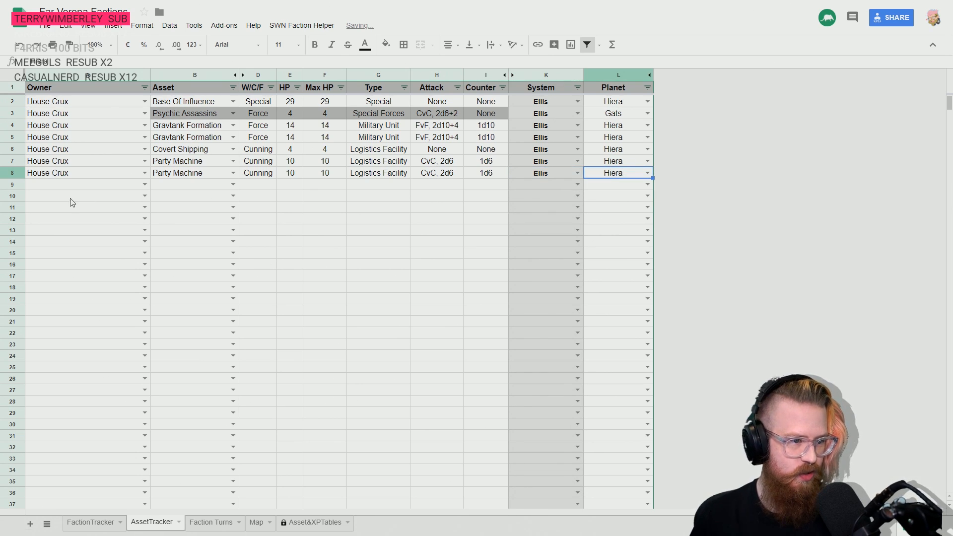
- Check the faction list on the FactionTracker sheet and set House Fornax as the owner in row 9 of the AssetTracker sheet
left_click(48, 185)
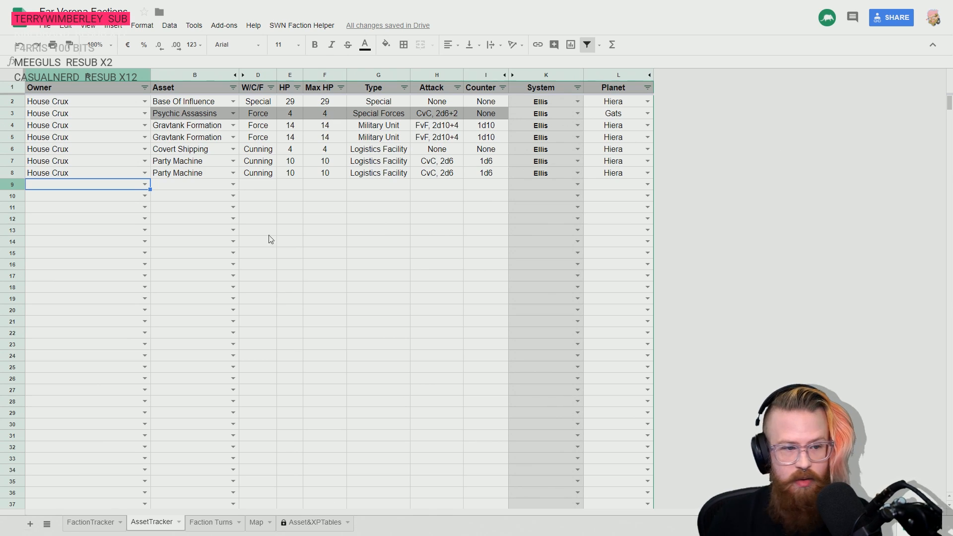
left_click(79, 524)
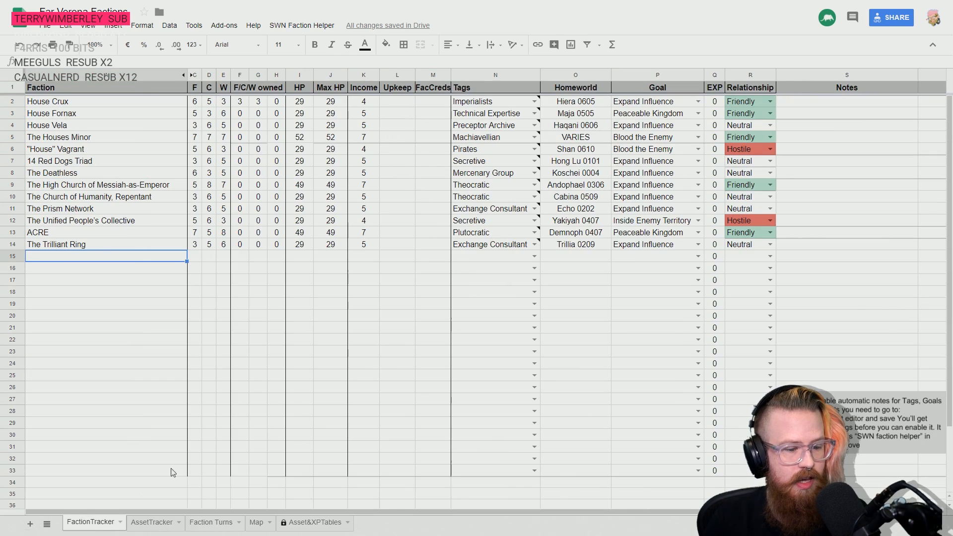
left_click(163, 524)
left_click(145, 185)
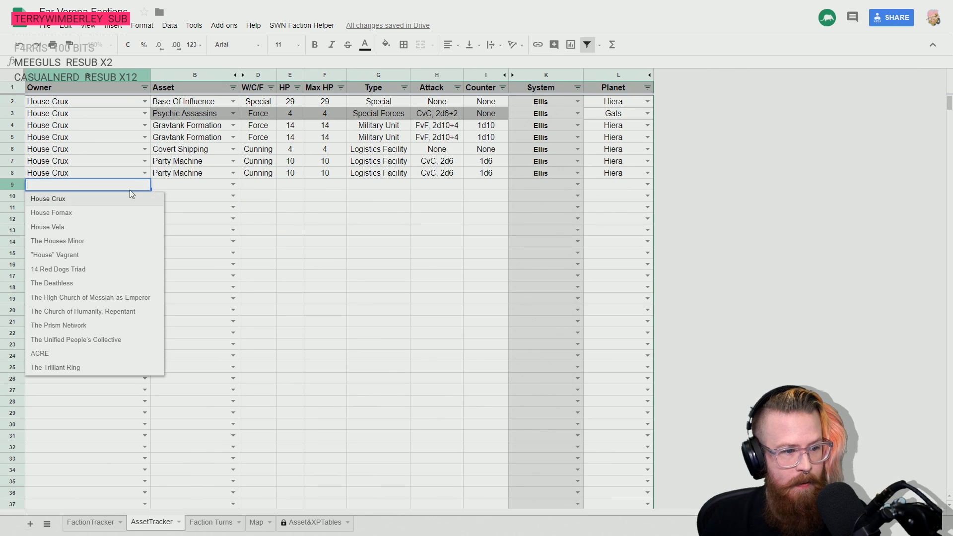
left_click(112, 214)
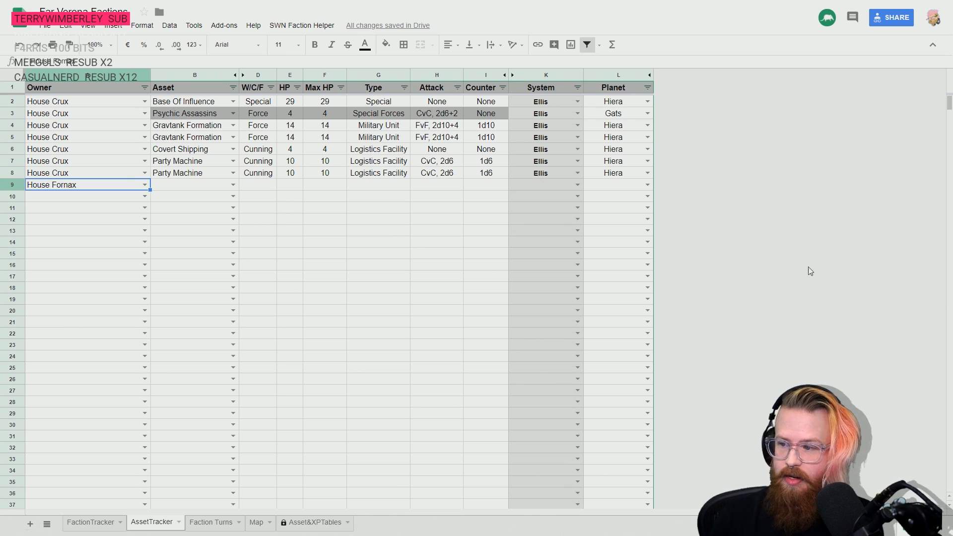
left_click(105, 198)
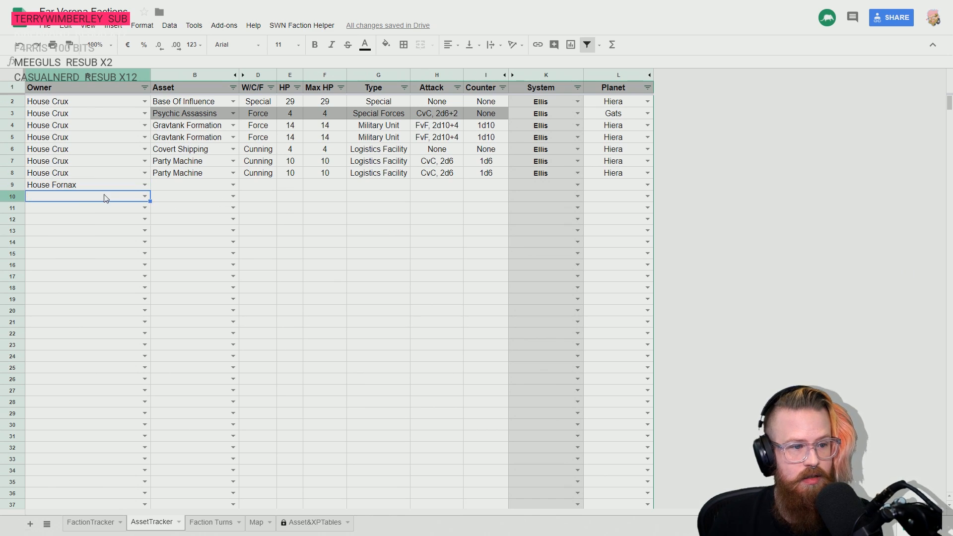
- Set House Fornax as the owner in rows 10 to 13 of the AssetTracker sheet
type("h")
left_click(88, 221)
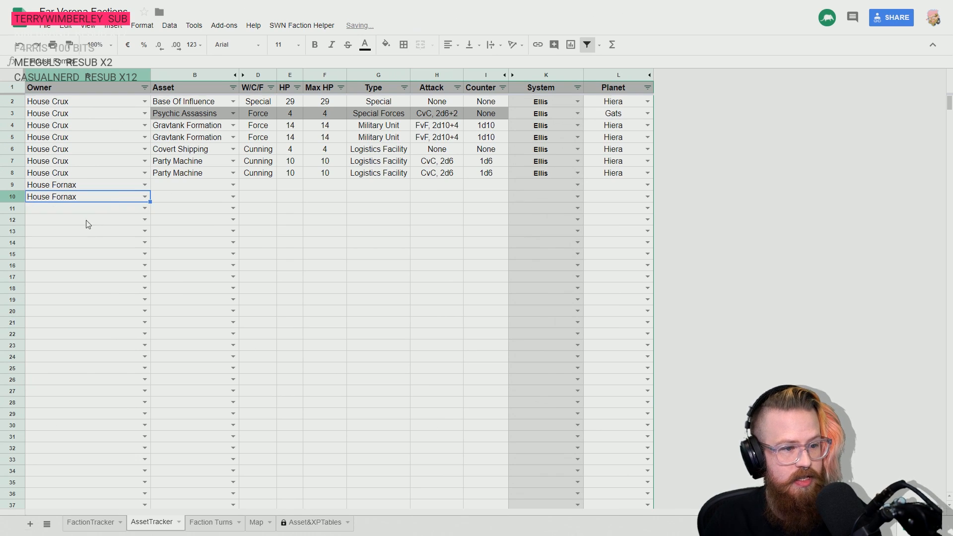
left_click(70, 210)
type("h")
left_click(64, 247)
left_click(71, 223)
type("h")
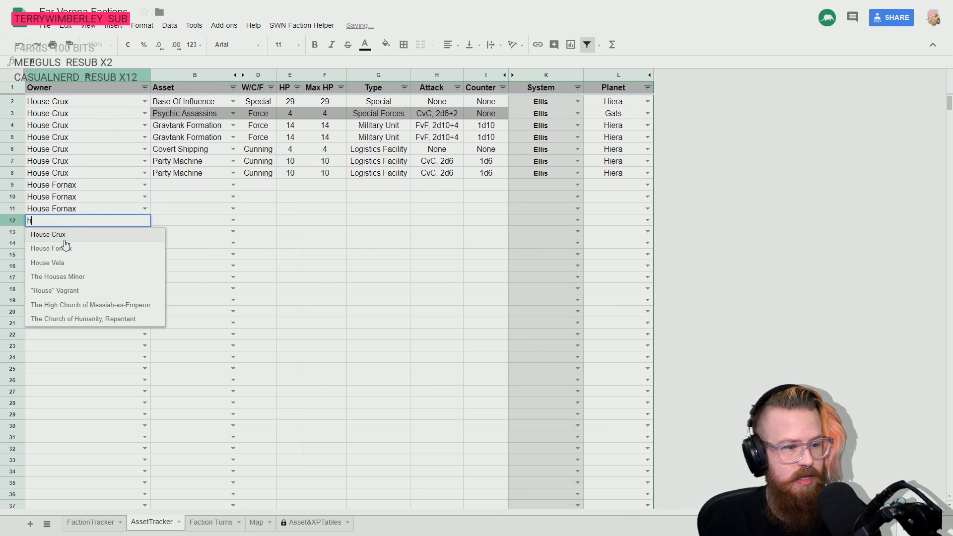
left_click(65, 250)
left_click(59, 233)
type("h")
left_click(62, 259)
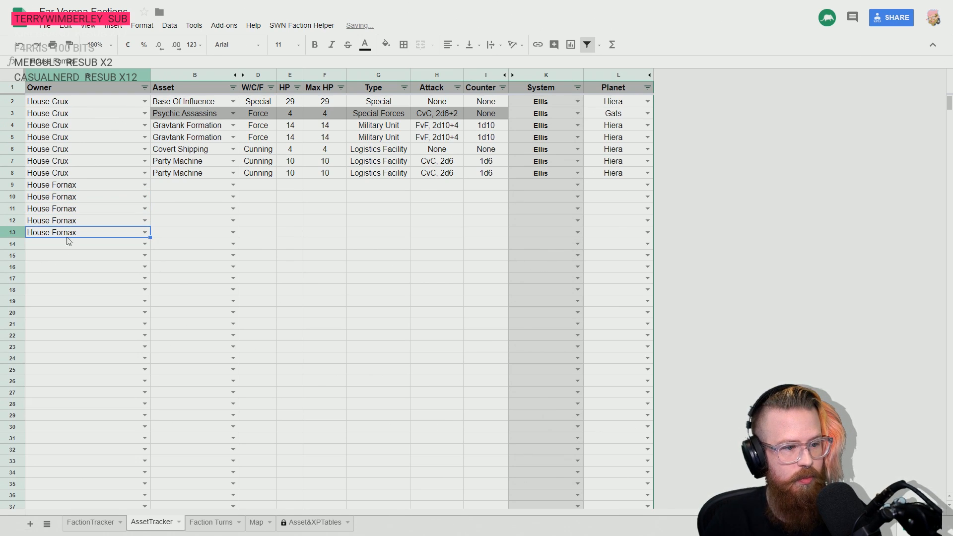
- Count off the House Fornax rows from row 9 down and set House Fornax as the owner in row 14
left_click(71, 190)
left_click(79, 199)
left_click(84, 209)
left_click(85, 222)
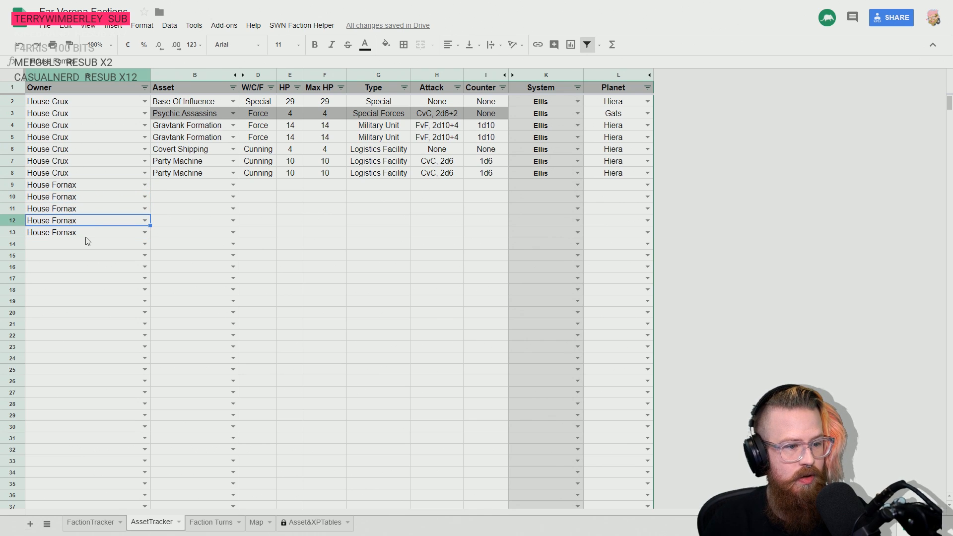
left_click(85, 234)
left_click(68, 244)
left_click(144, 244)
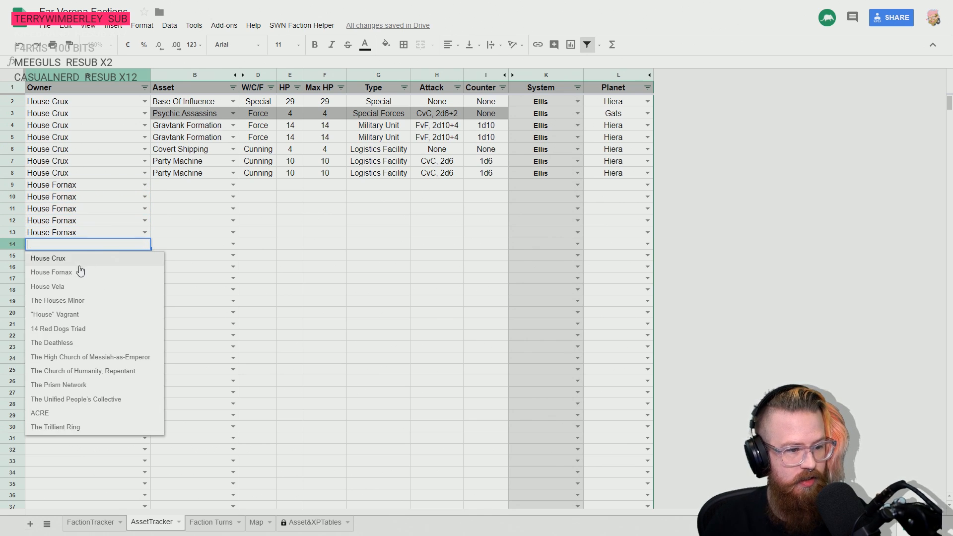
left_click(82, 272)
- Recount the House Fornax rows and set House Fornax as the owner in row 15 as well
left_click(88, 222)
left_click(82, 198)
left_click(81, 186)
left_click(82, 199)
left_click(85, 210)
left_click(91, 223)
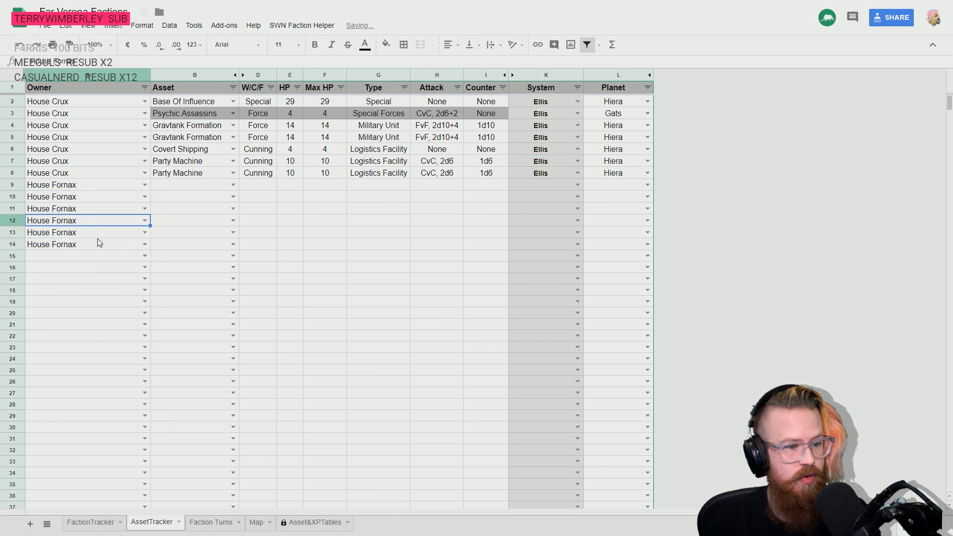
left_click(98, 242)
left_click(93, 255)
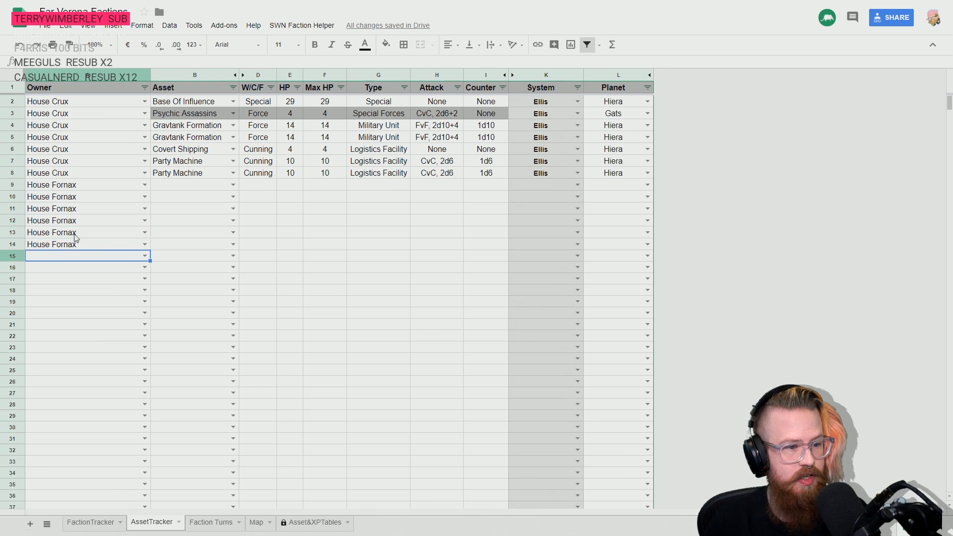
left_click(58, 185)
left_click(79, 197)
key("Down")
key("Down")
key("Down")
key("Down")
key("Down")
key("Return")
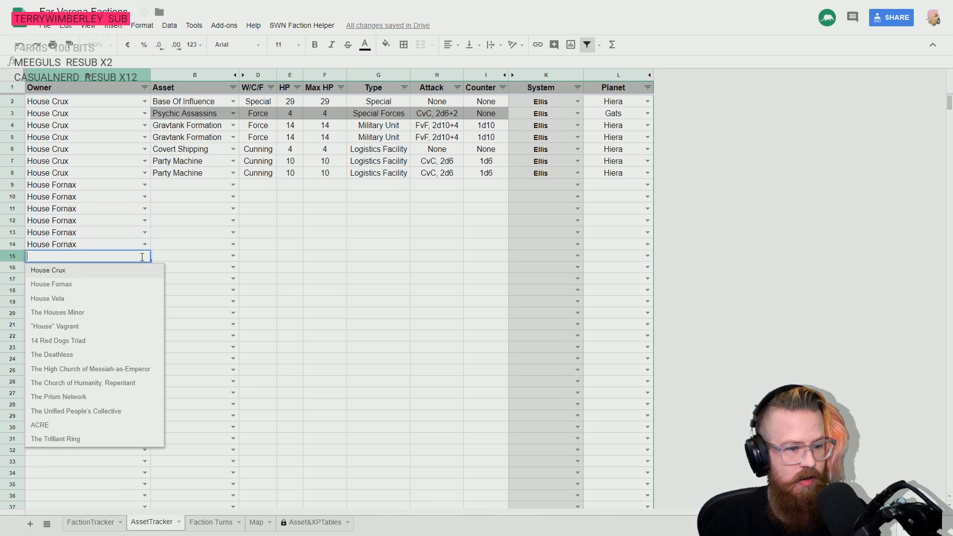
left_click(76, 286)
- Record Base Of Influence as the House Fornax asset in row 9
left_click(189, 186)
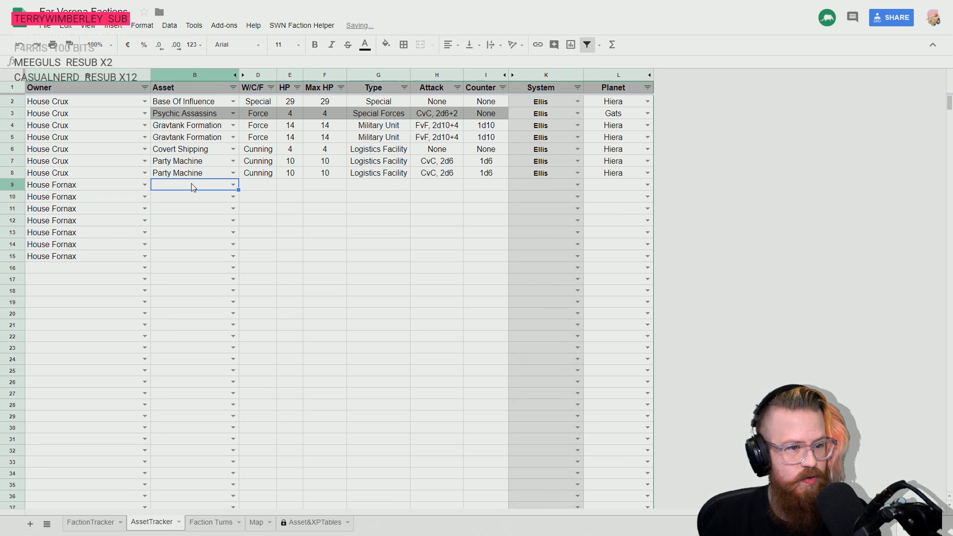
left_click(233, 185)
left_click(181, 214)
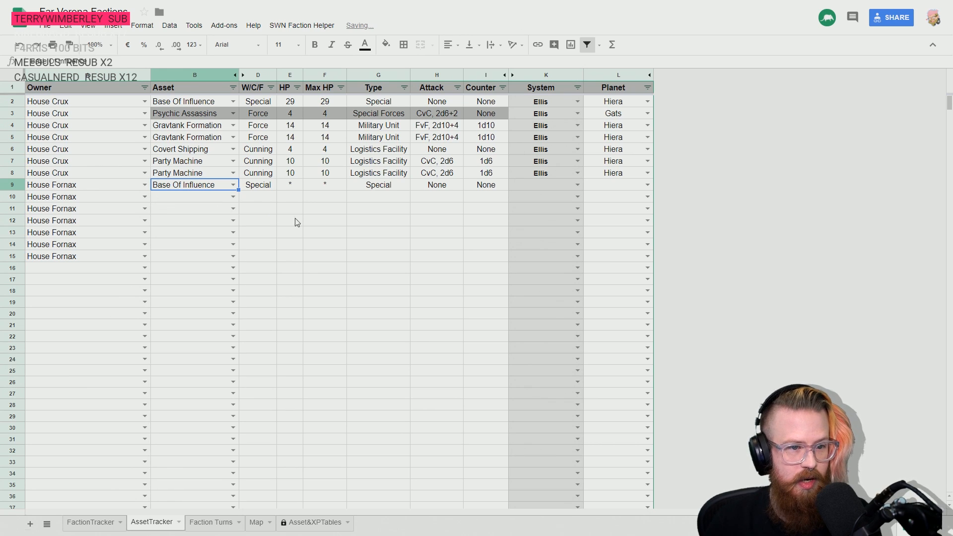
- Set both HP and Max HP of the row 9 Base Of Influence to 29, allowing protected-cell edits without a warning for 5 minutes
key("Right")
key("Right")
key("Down")
key("Right")
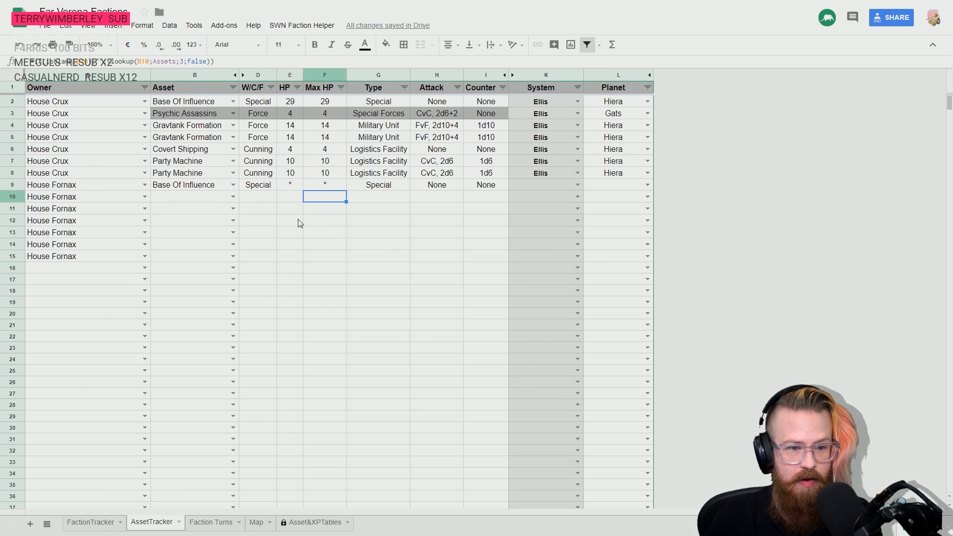
key("Up")
key("Left")
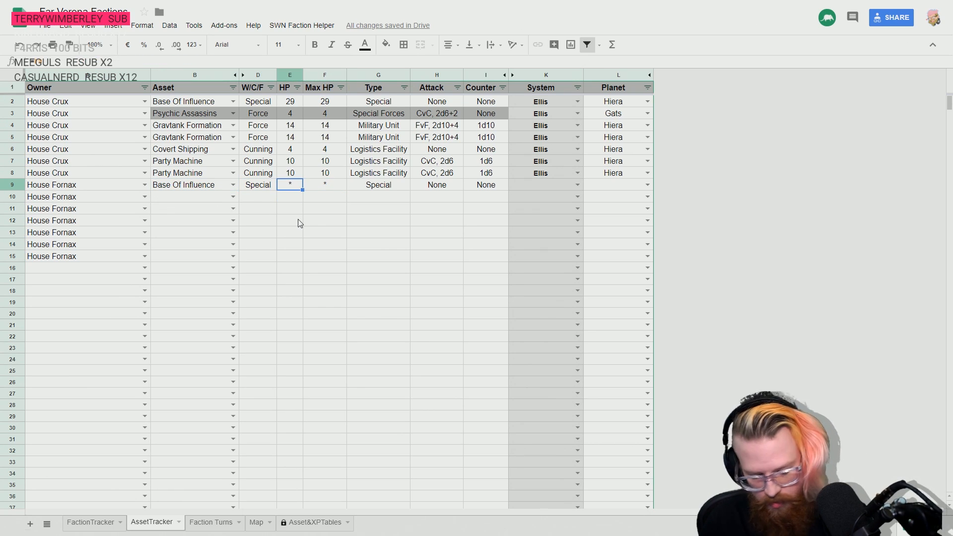
type("29")
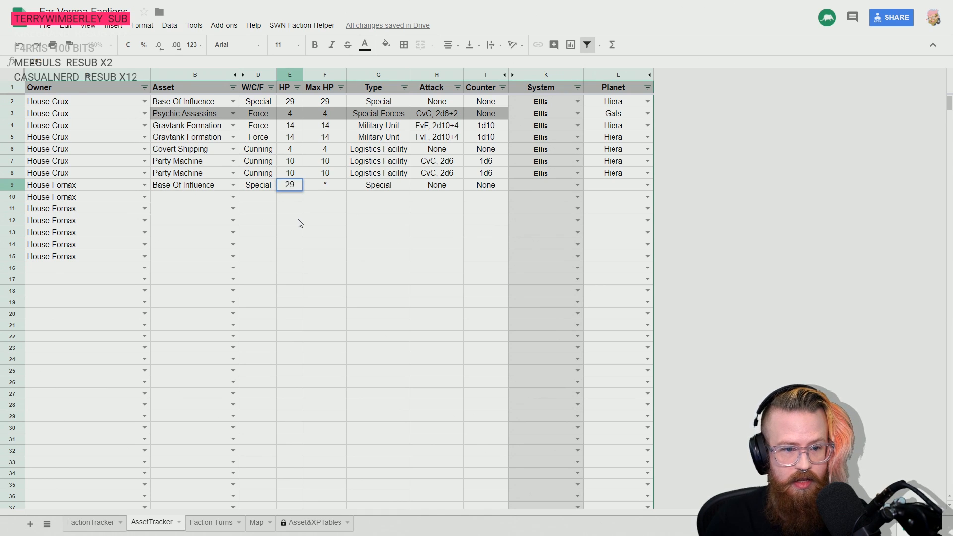
key("Tab")
type("29")
key("Tab")
left_click(341, 279)
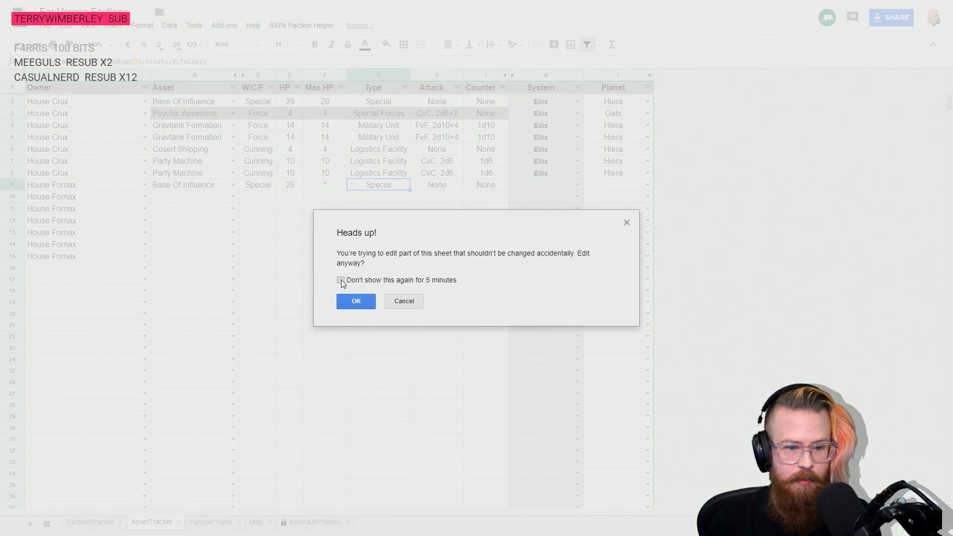
left_click(357, 300)
- Search the Map sheet for Maja to find its system, and check House Fornax's homeworld on the FactionTracker sheet
key("Tab")
key("Tab")
key("Tab")
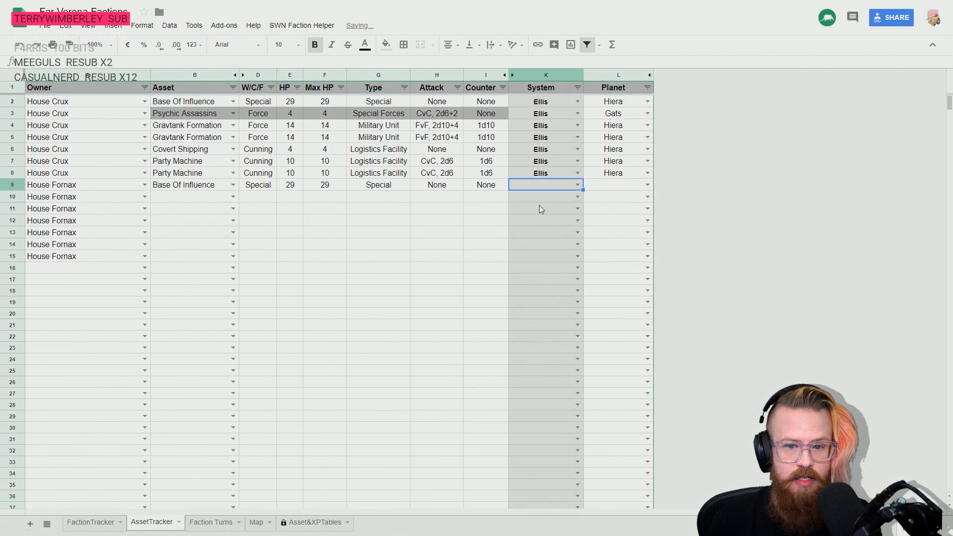
left_click(577, 187)
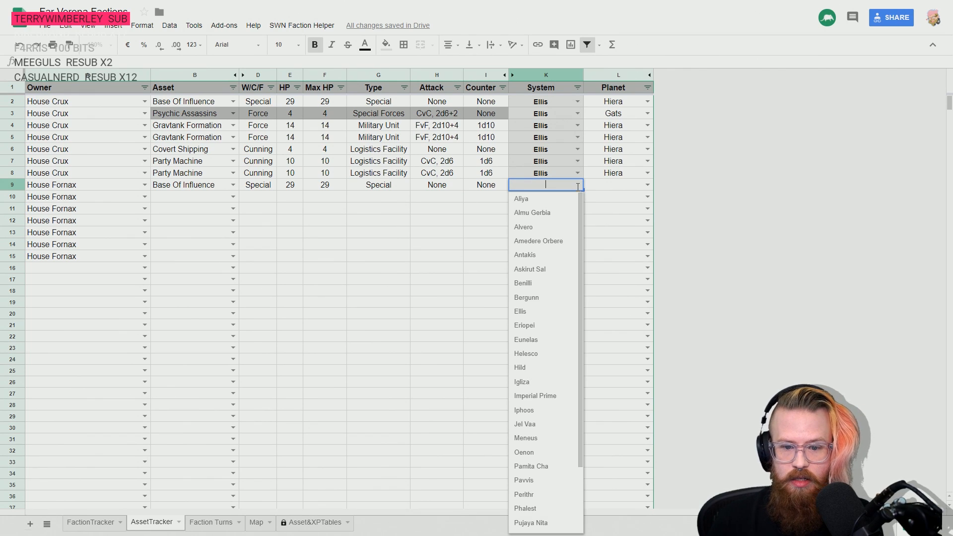
left_click(461, 223)
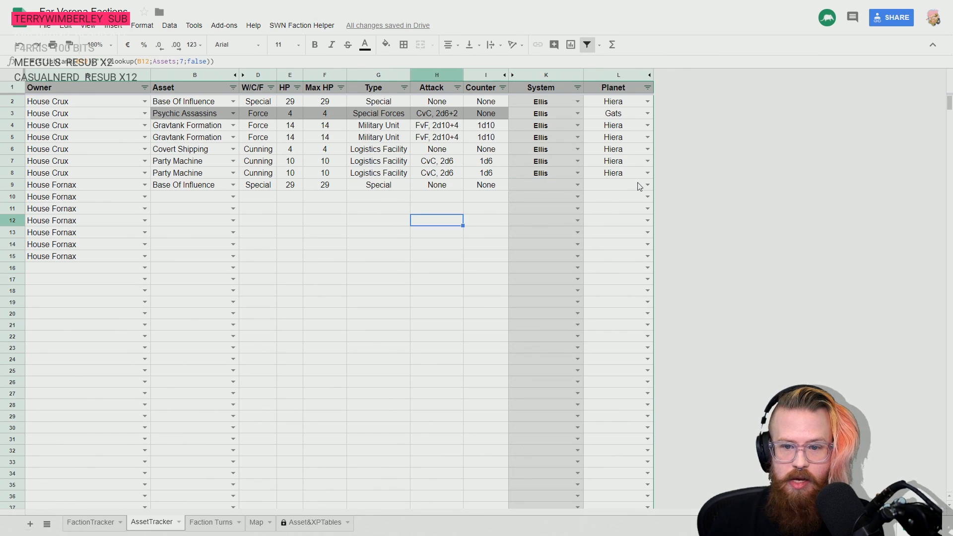
left_click(491, 208)
left_click(551, 186)
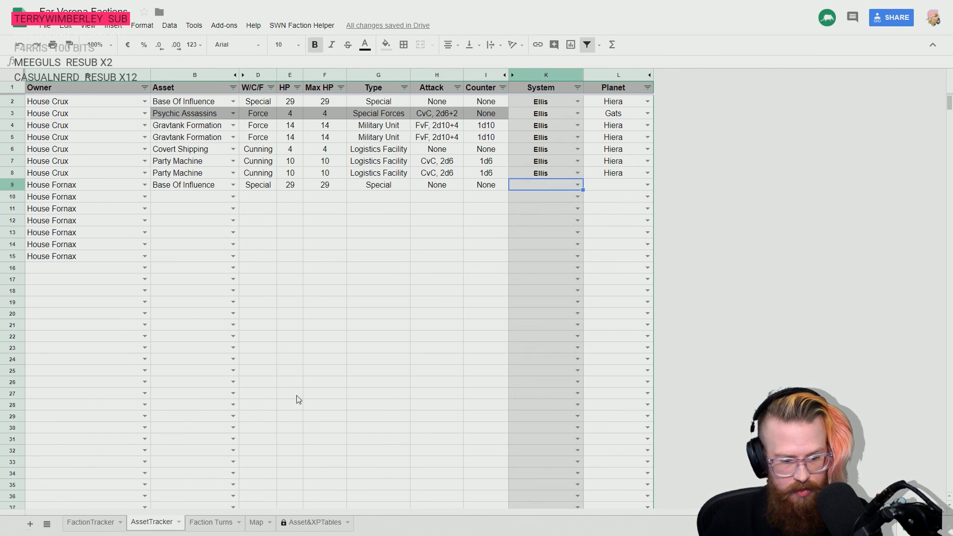
left_click(255, 523)
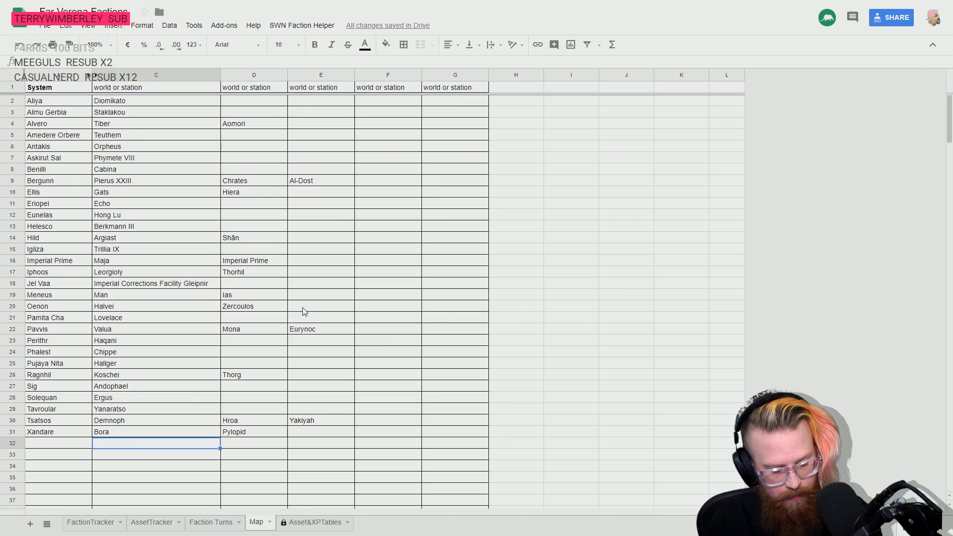
key("ctrl+f")
type("maja")
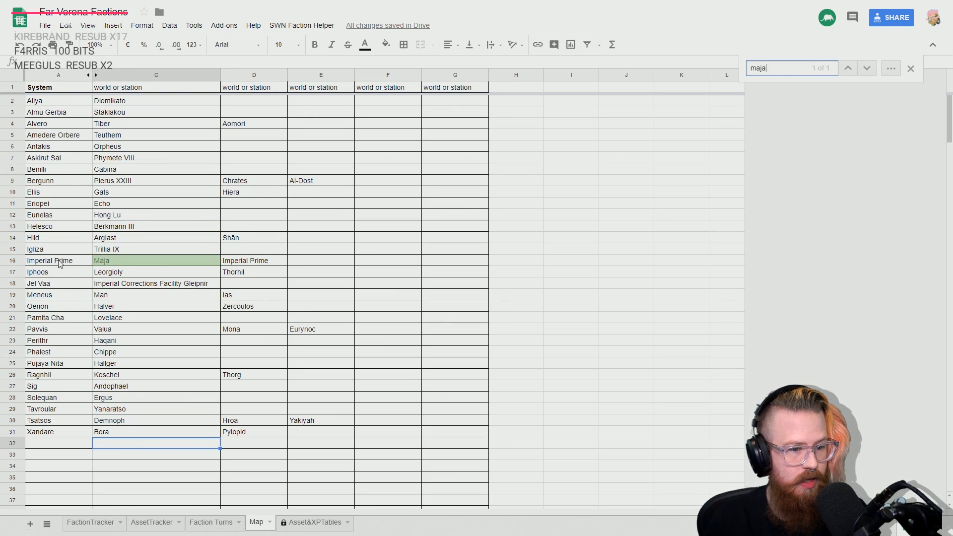
key("Escape")
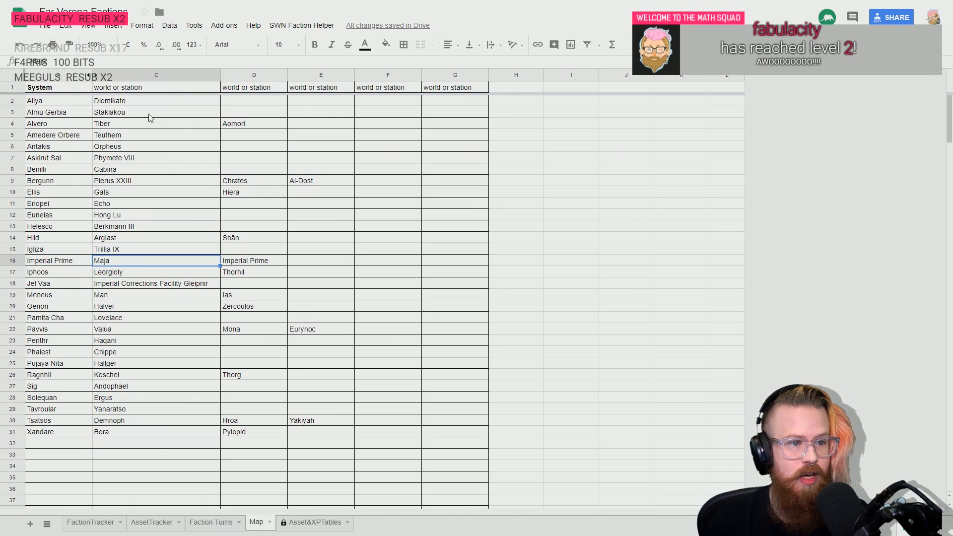
left_click(90, 522)
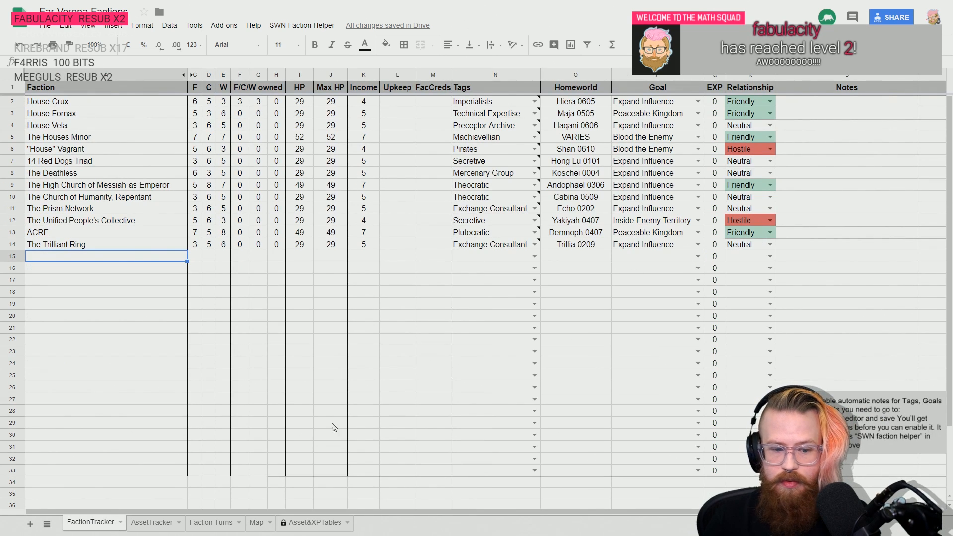
- Set the location of the Base Of Influence in row 9 of the AssetTracker sheet to the Imperial Prime system and the planet Maja
left_click(146, 524)
left_click(577, 184)
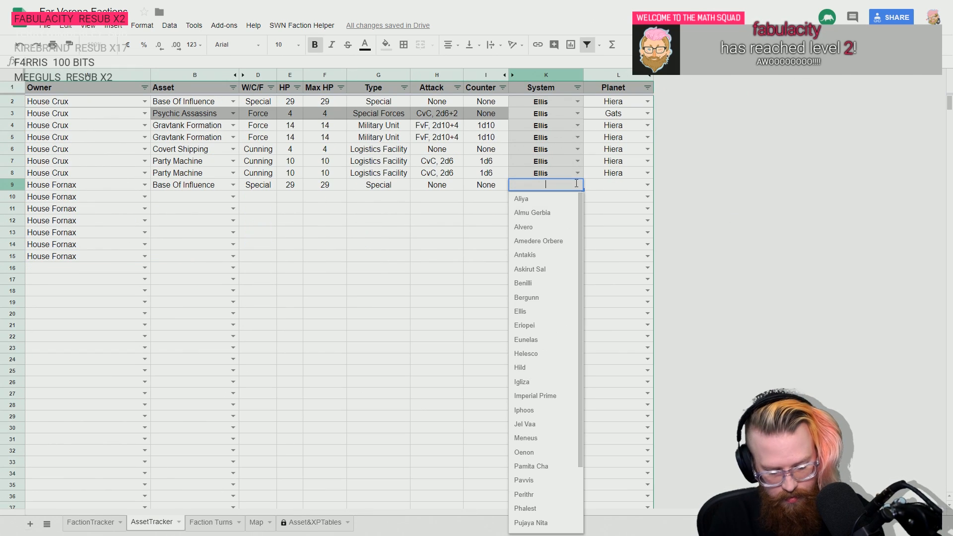
type("imper")
left_click(546, 199)
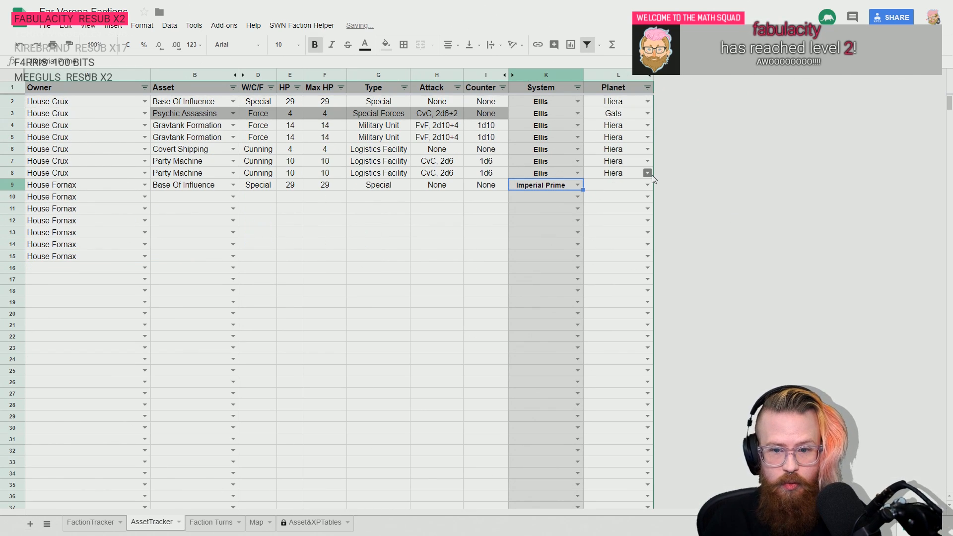
left_click(649, 184)
type("maja")
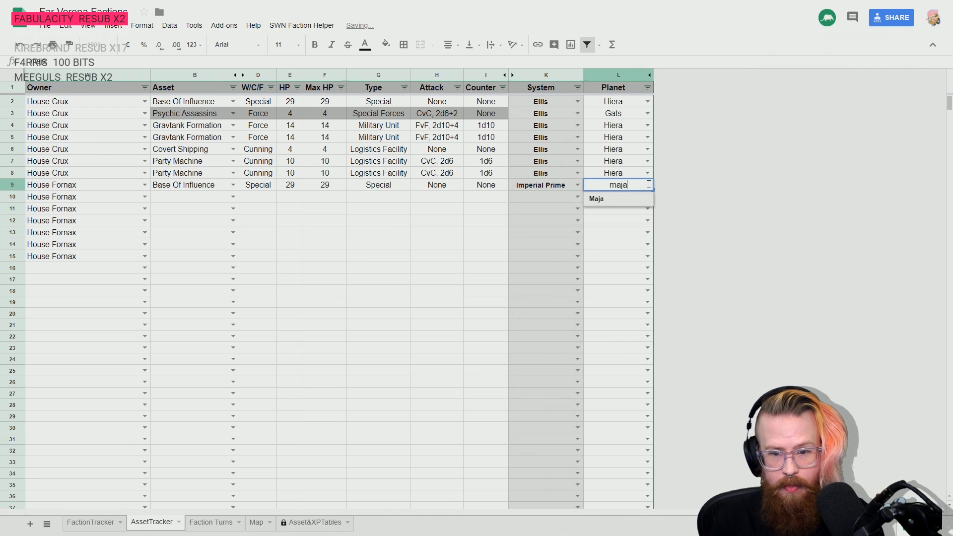
left_click(609, 204)
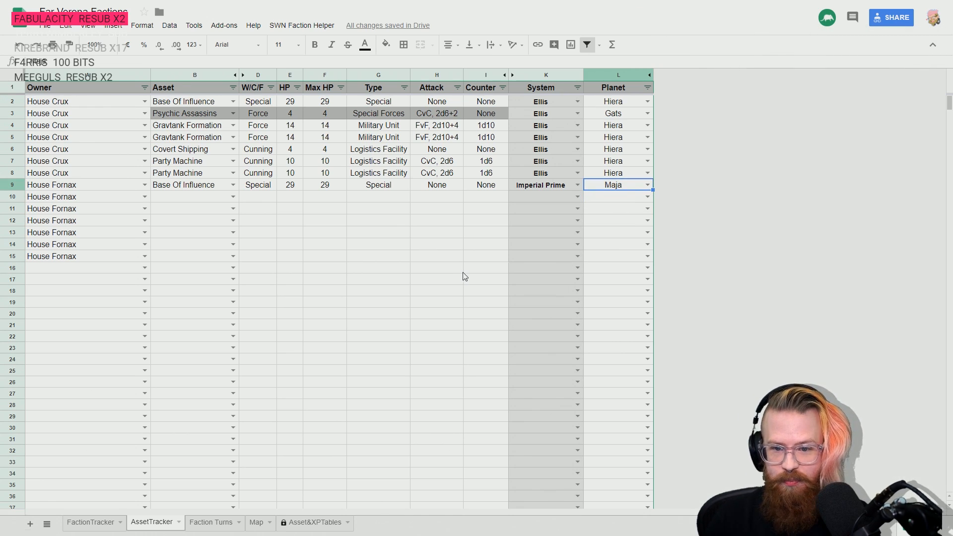
key("Left")
key("Right")
key("Left")
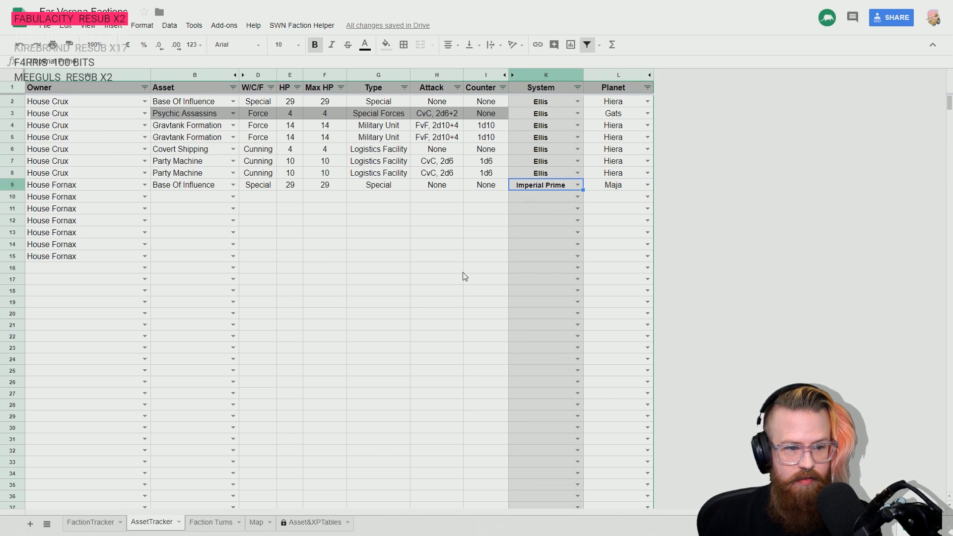
key("Left")
key("Left")
key("Left")
key("Left")
key("Left")
key("Left")
key("Left")
key("Right")
key("Right")
key("Right")
key("Right")
key("Right")
key("Right")
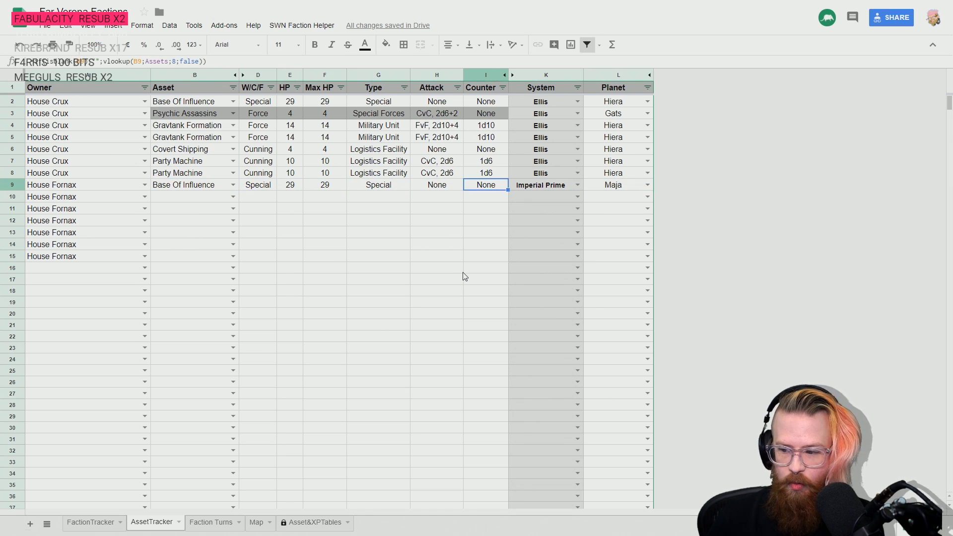
key("Left")
key("Left")
key("Left")
key("Left")
key("Left")
key("Left")
key("Left")
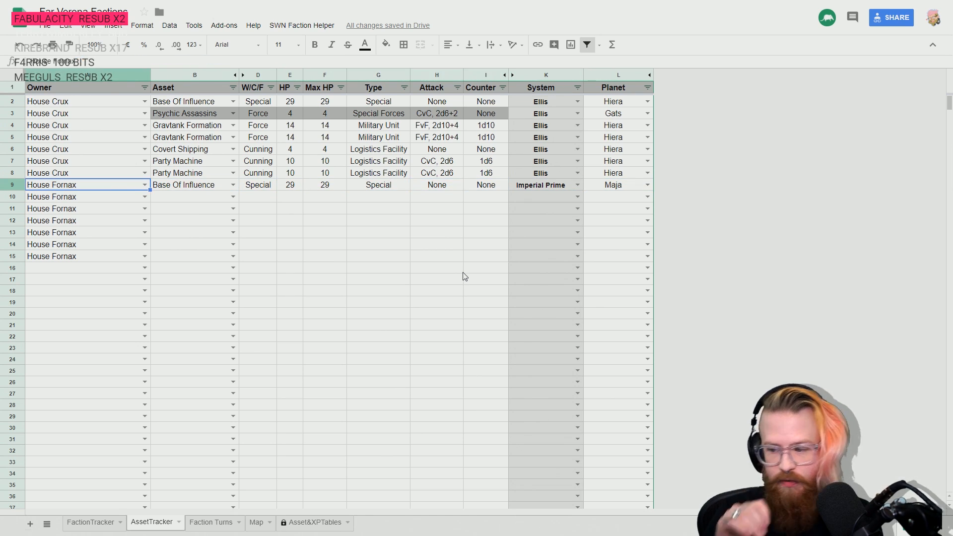
- Record Venture Capital as the House Fornax asset in row 10
key("Down")
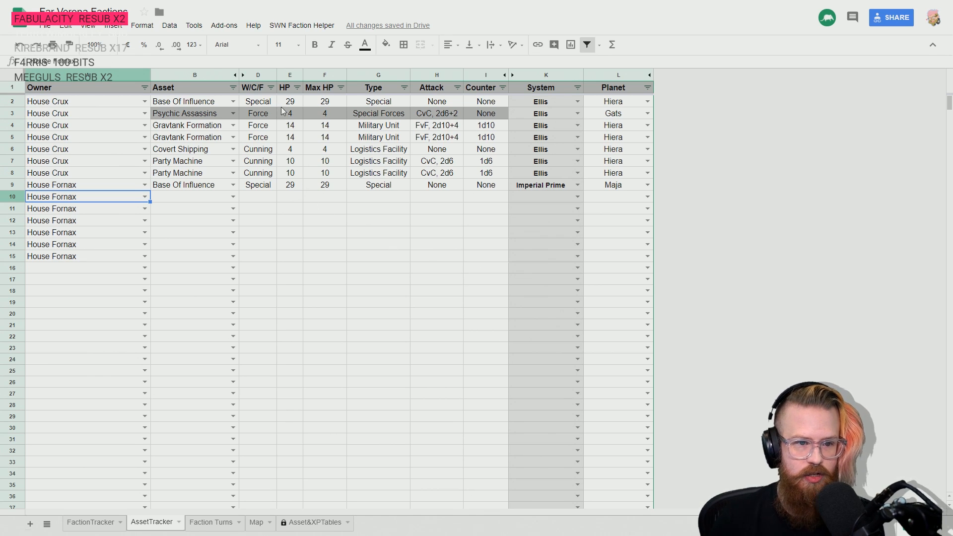
key("Right")
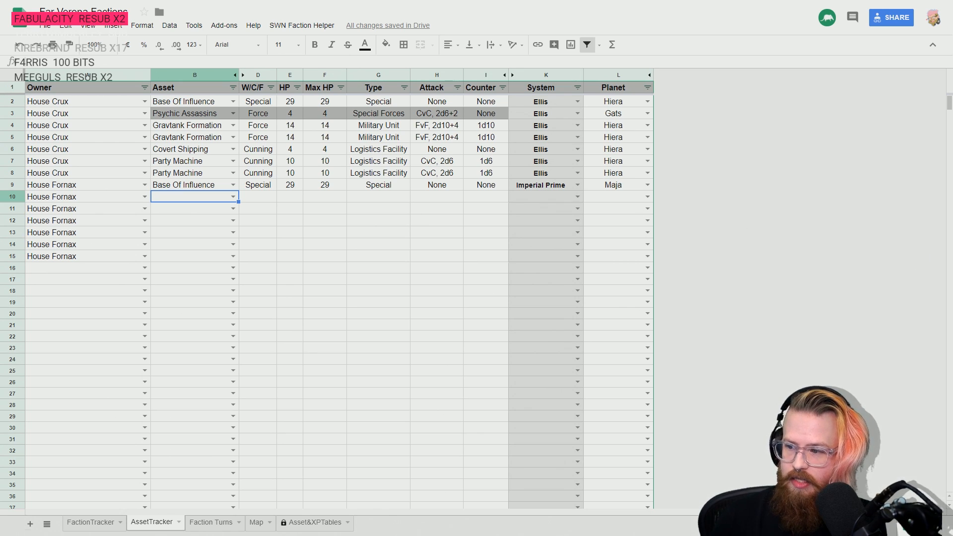
type("vent")
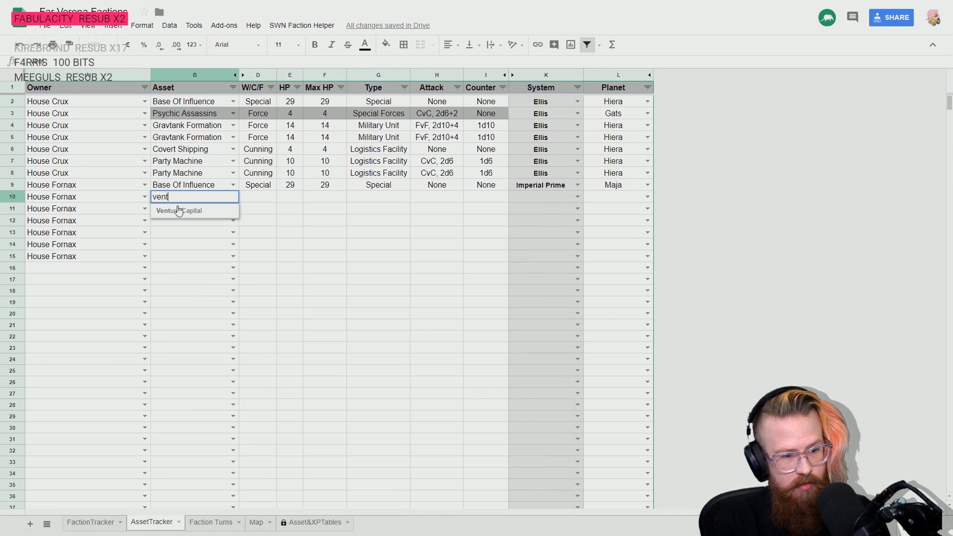
left_click(178, 211)
key("Right")
key("Right")
key("Right")
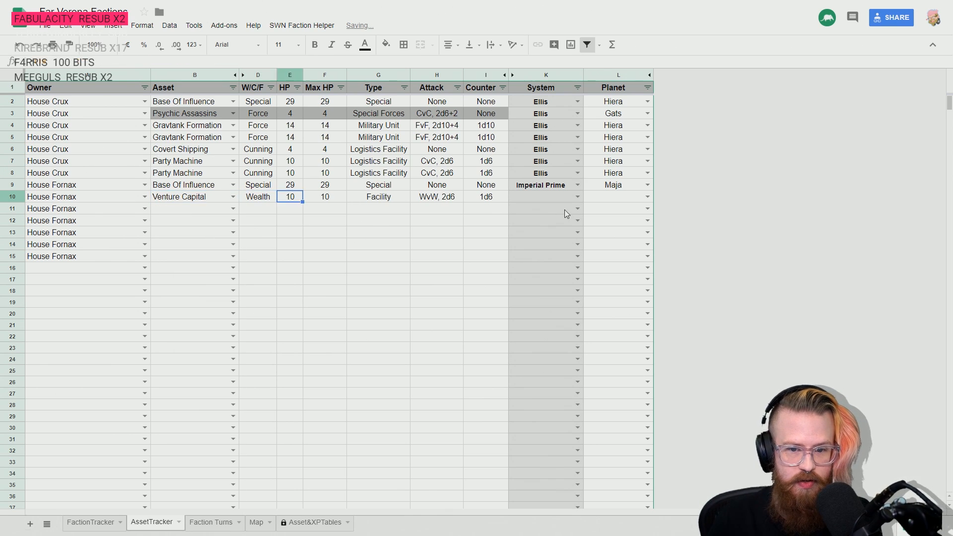
- Set the location of the Venture Capital asset in row 10 to the Imperial Prime system and the planet Maja
left_click(576, 197)
type("imper")
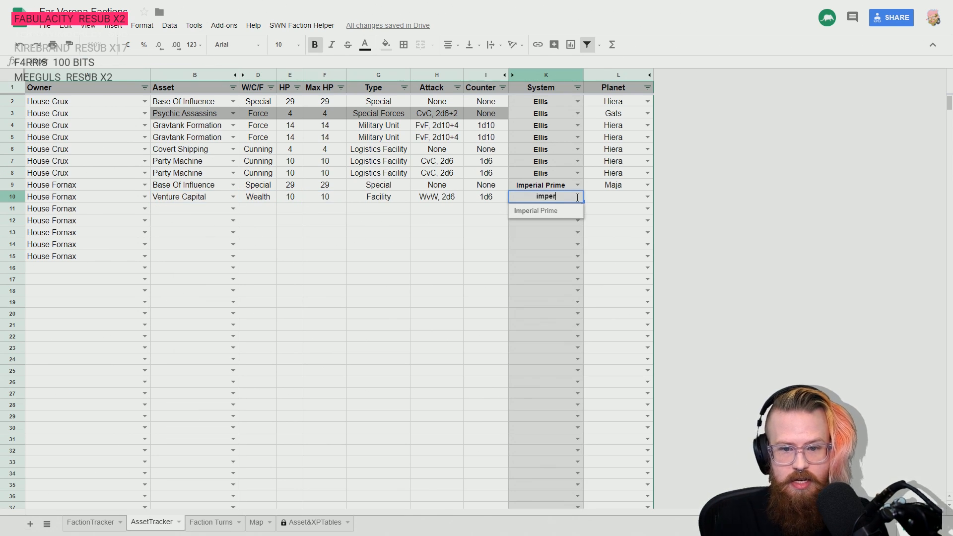
key("Tab")
type("maja")
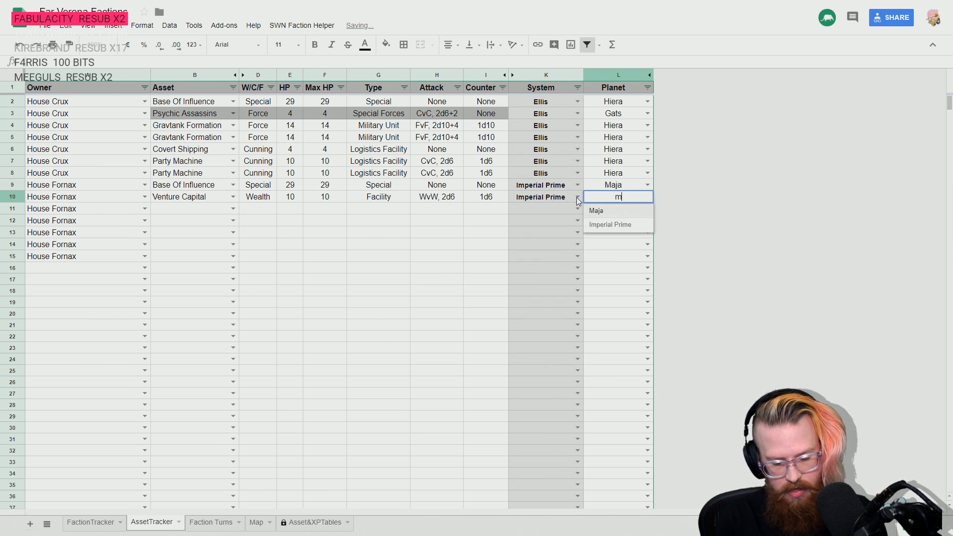
key("Return")
key("Left")
key("Left")
key("Left")
key("Left")
key("Left")
key("Left")
key("Left")
key("Left")
key("Left")
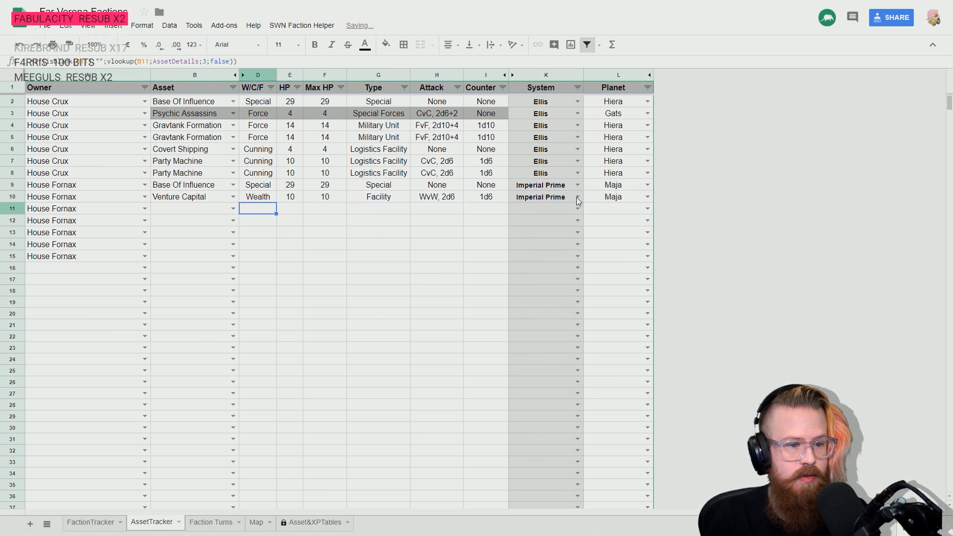
- Consult the Wealth Assets pages in the Stars Without Number PDF and record Commodities Broker as House Fornax's asset in row 11
key("alt+Tab")
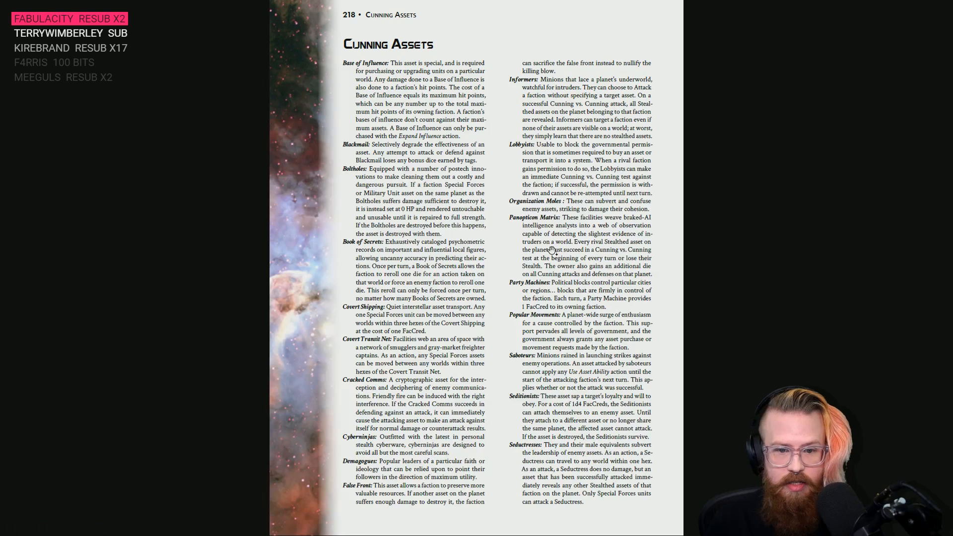
scroll(547, 249, "down", 2)
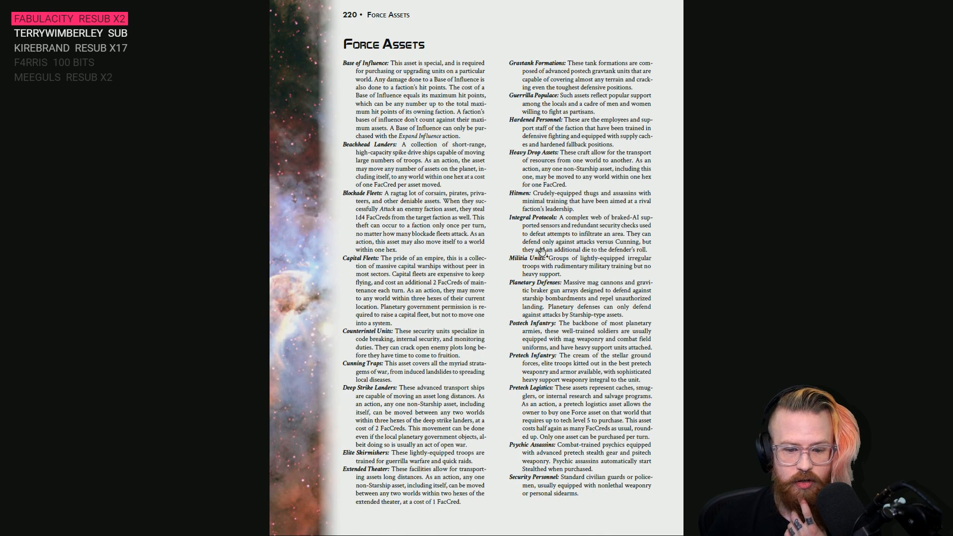
scroll(542, 251, "down", 2)
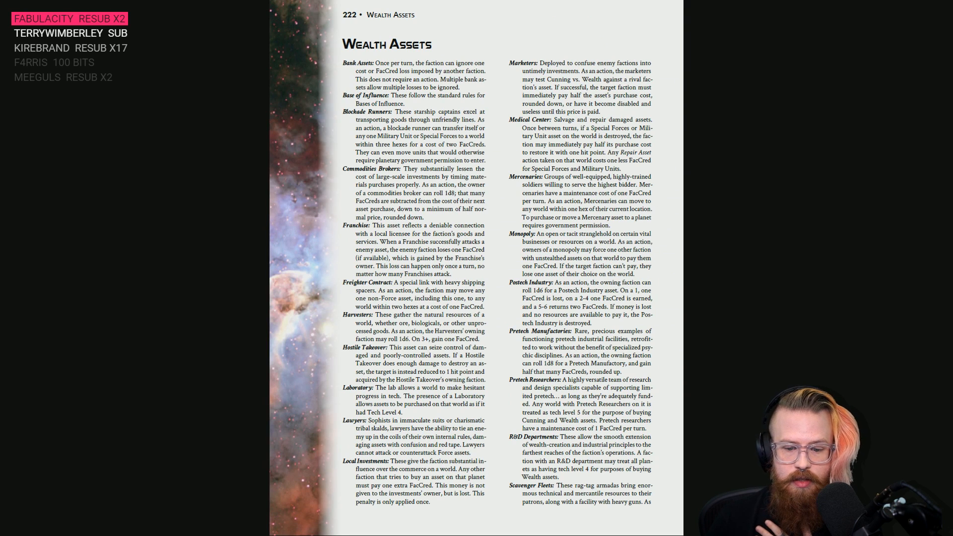
scroll(474, 325, "down", 1)
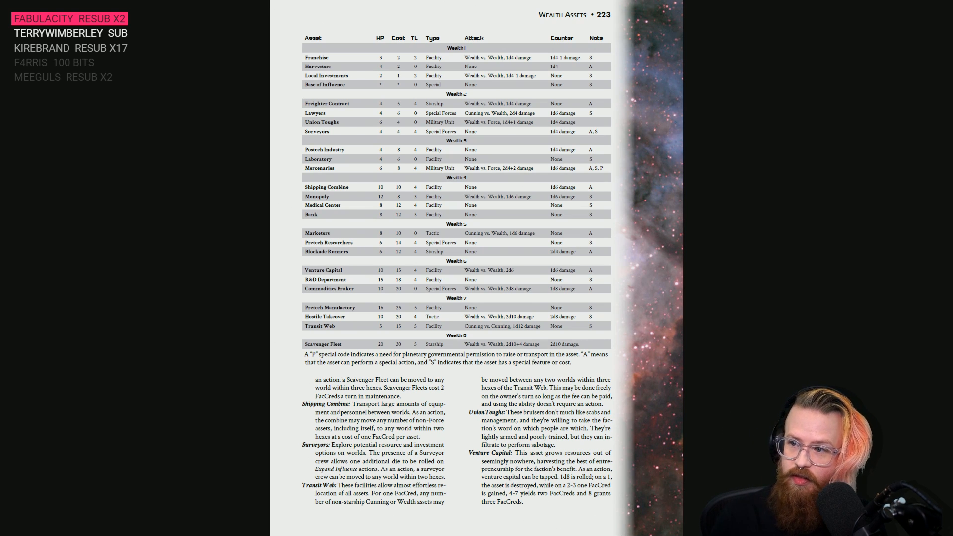
key("alt+Tab")
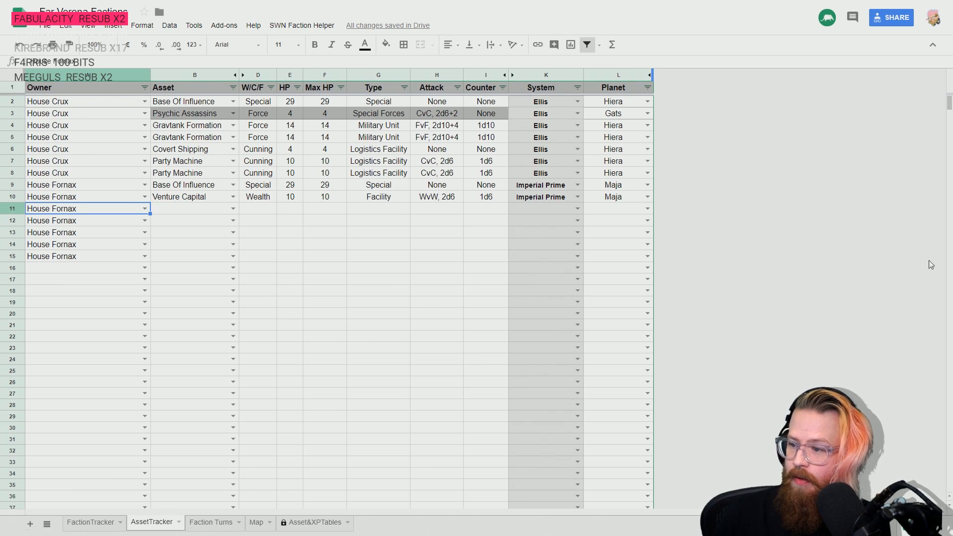
left_click(189, 213)
type("comm")
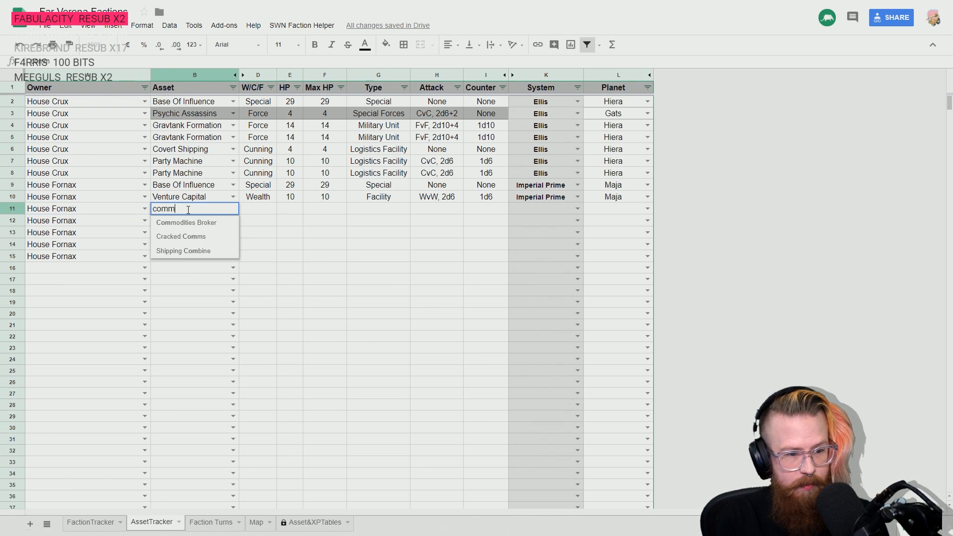
key("Down")
key("Return")
- Set the Commodities Broker's location in row 11 to the Imperial Prime system and the planet Maja
key("Up")
key("Right")
key("Right")
key("Right")
key("Right")
key("Right")
key("Right")
key("Right")
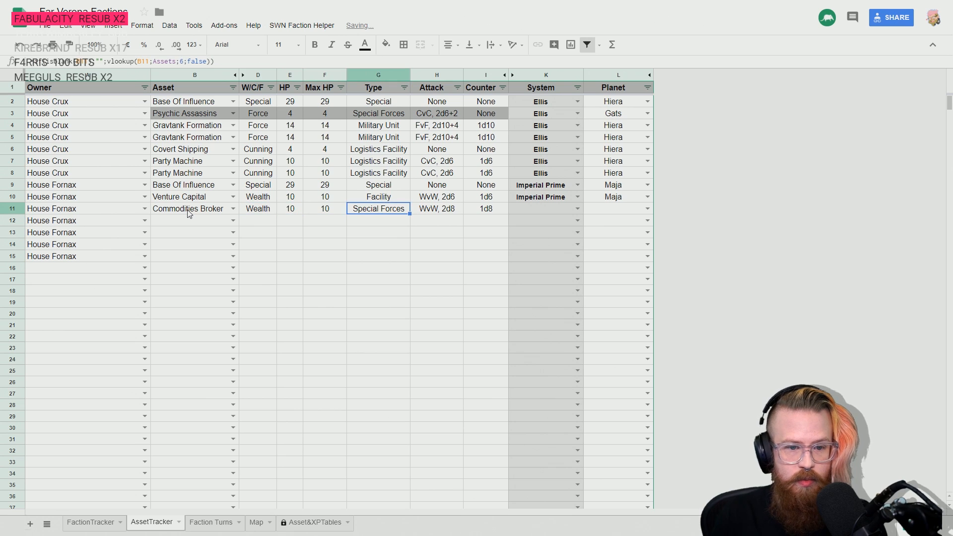
type("imp")
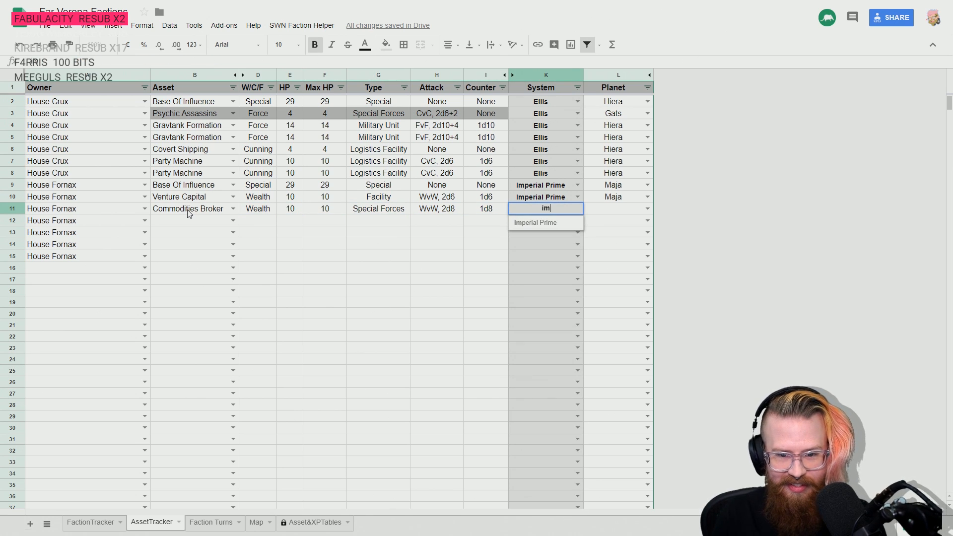
key("Down")
key("Return")
key("Up")
key("Right")
type("ma")
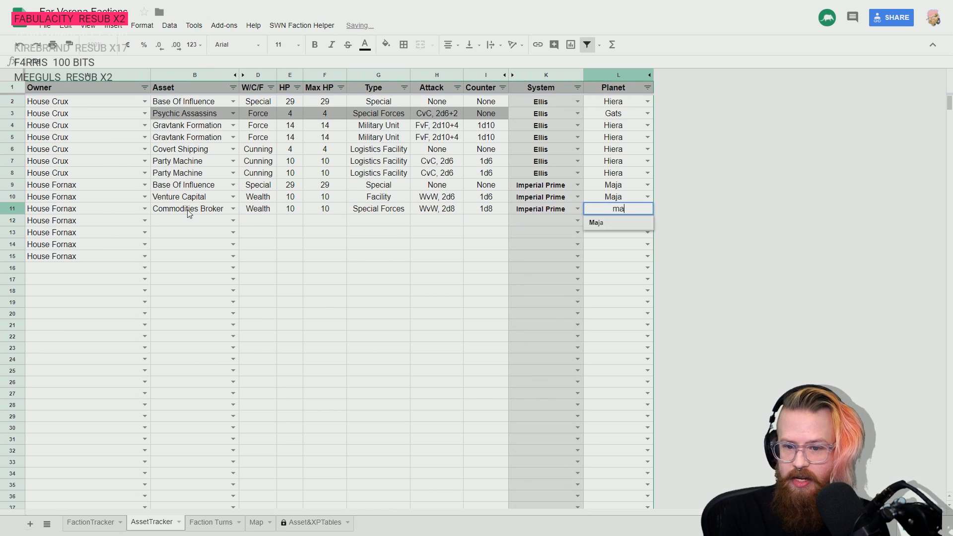
key("Down")
key("Return")
- Check the Wealth Assets descriptions in the rulebook PDF and record Pretech Logistics as House Fornax's asset in row 12 of the tracker
key("alt+Tab")
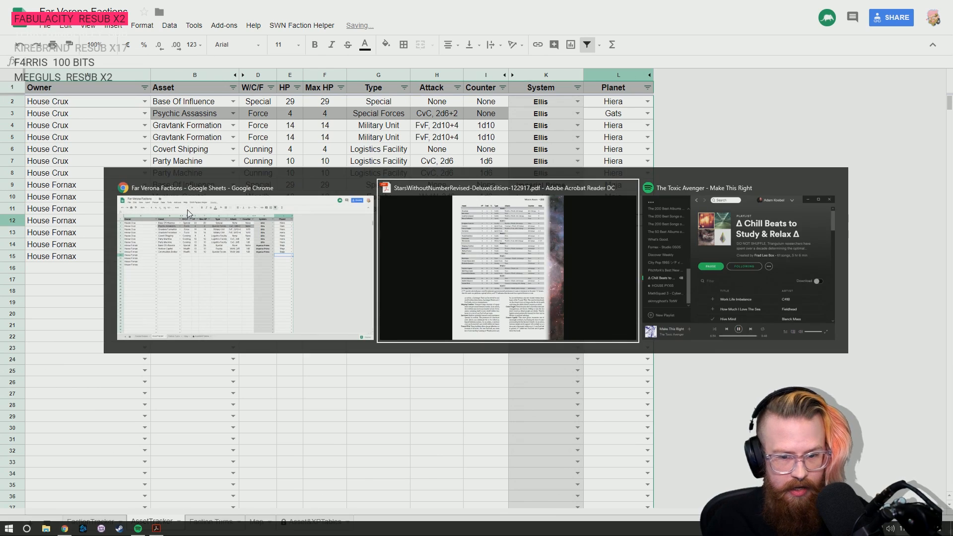
scroll(519, 383, "up", 2)
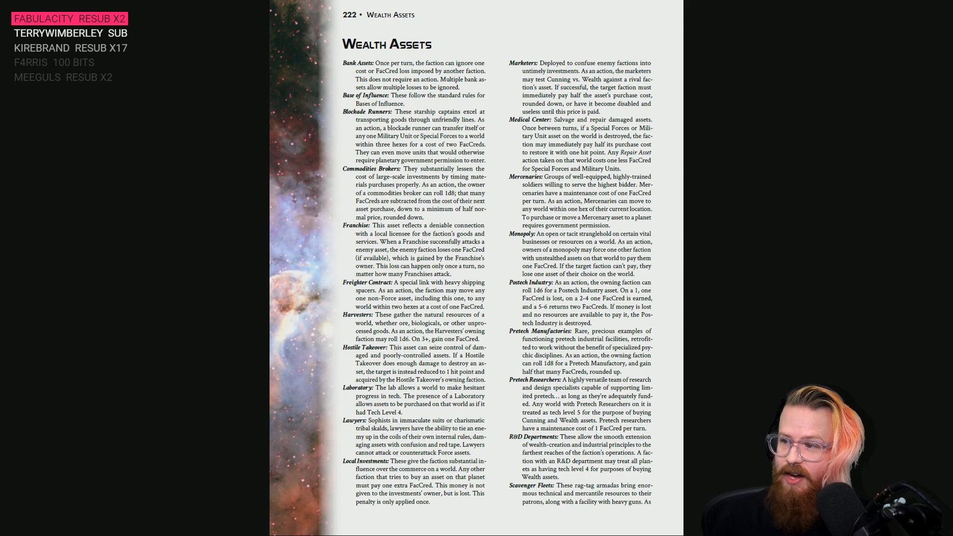
key("alt+Tab")
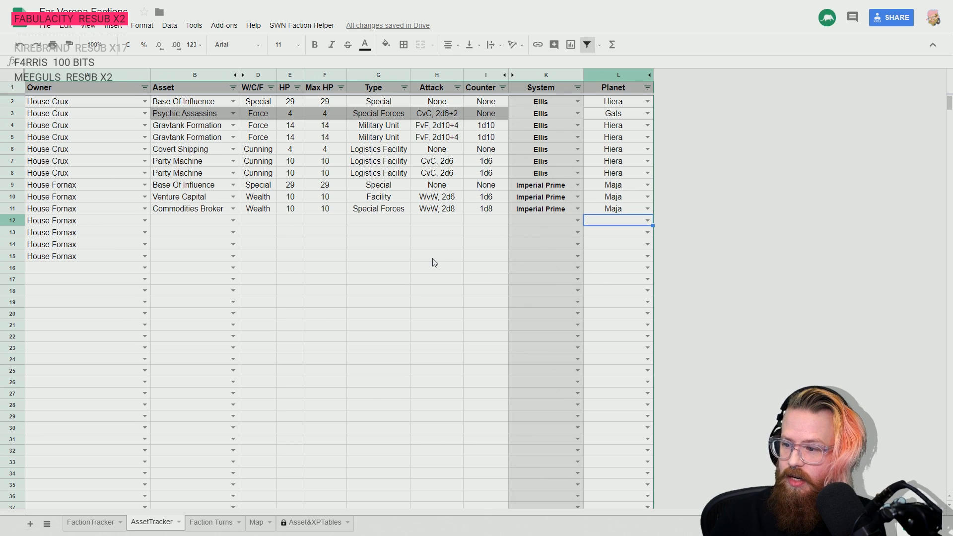
left_click(177, 220)
type("pretec")
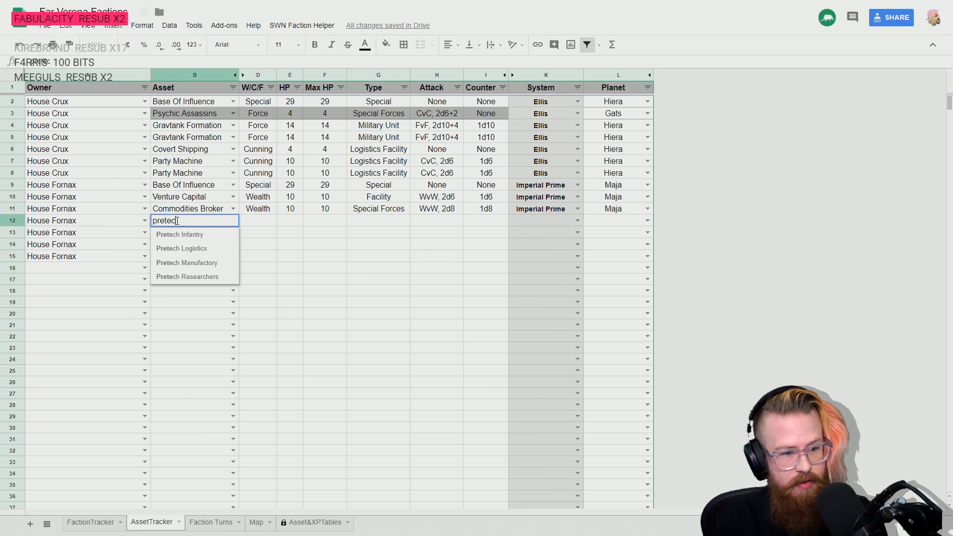
key("Down")
key("Down")
key("Return")
- Set the Pretech Logistics location in row 12 to the Imperial Prime system and the planet Maja
key("Tab")
key("Tab")
key("Tab")
key("Tab")
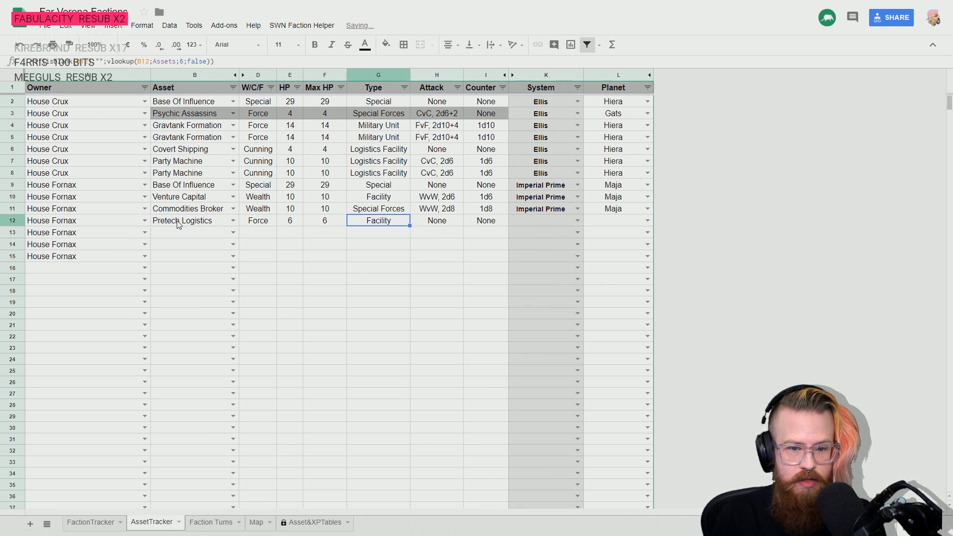
key("Tab")
key("Tab")
key("Tab")
type("im")
key("Return")
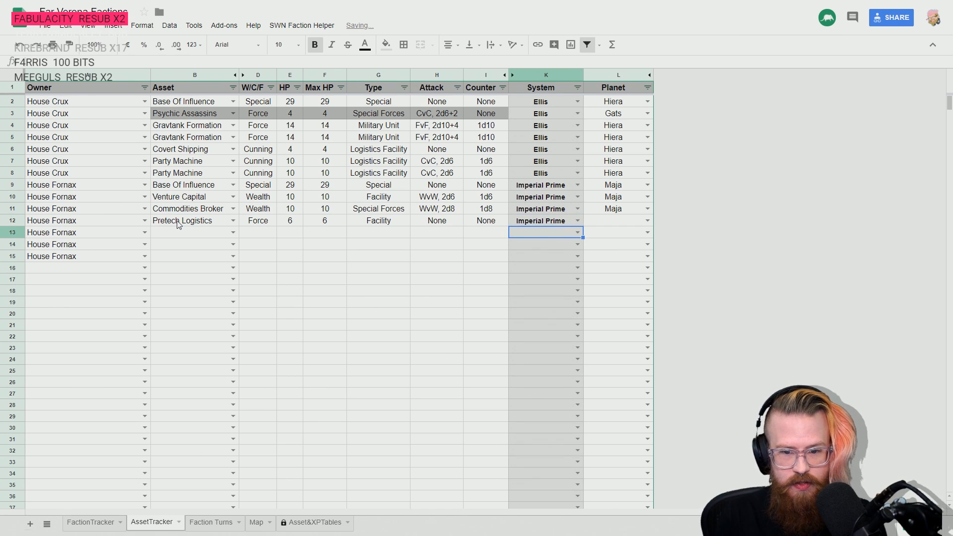
key("Tab")
type("ma")
key("Return")
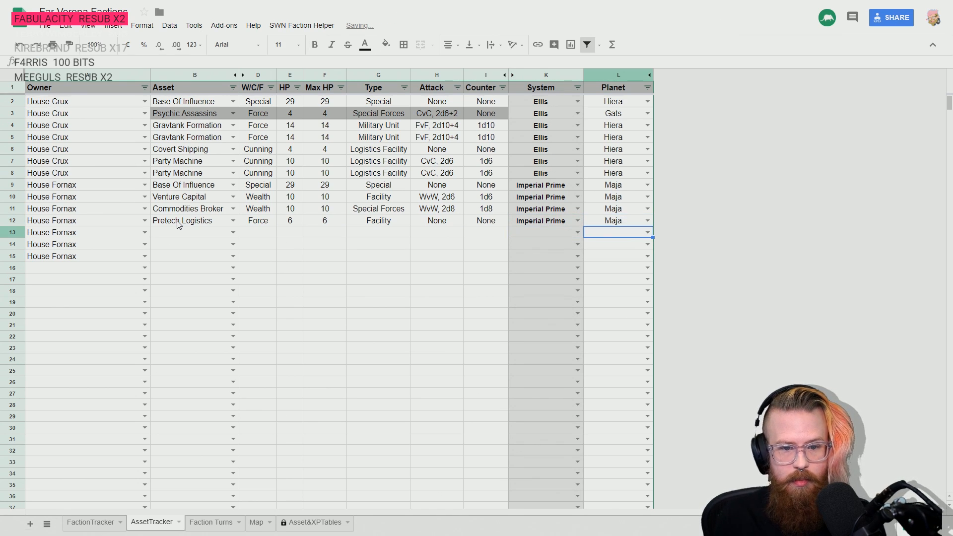
- Examine the Force Assets descriptions on page 220 of the Stars Without Number rulebook PDF
key("alt+Tab")
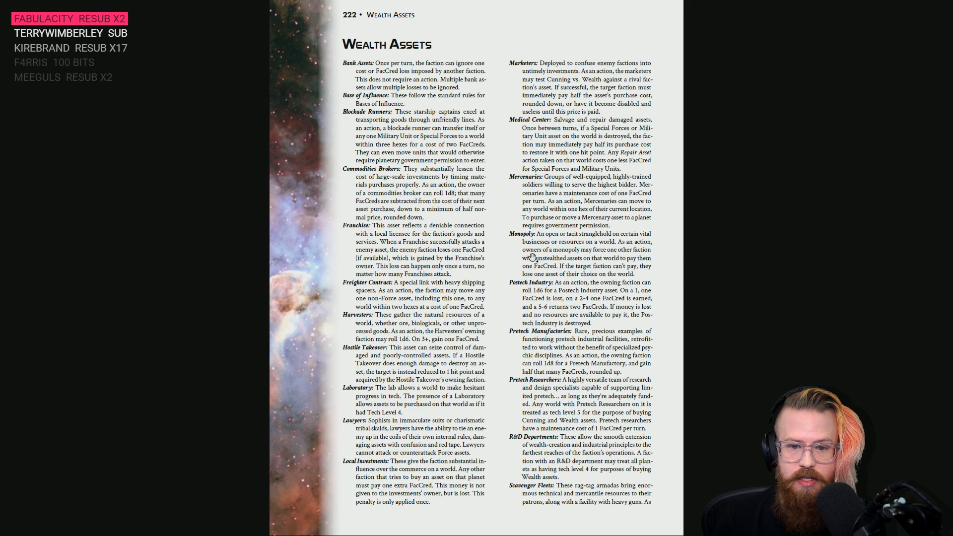
scroll(536, 261, "up", 1)
scroll(488, 295, "up", 1)
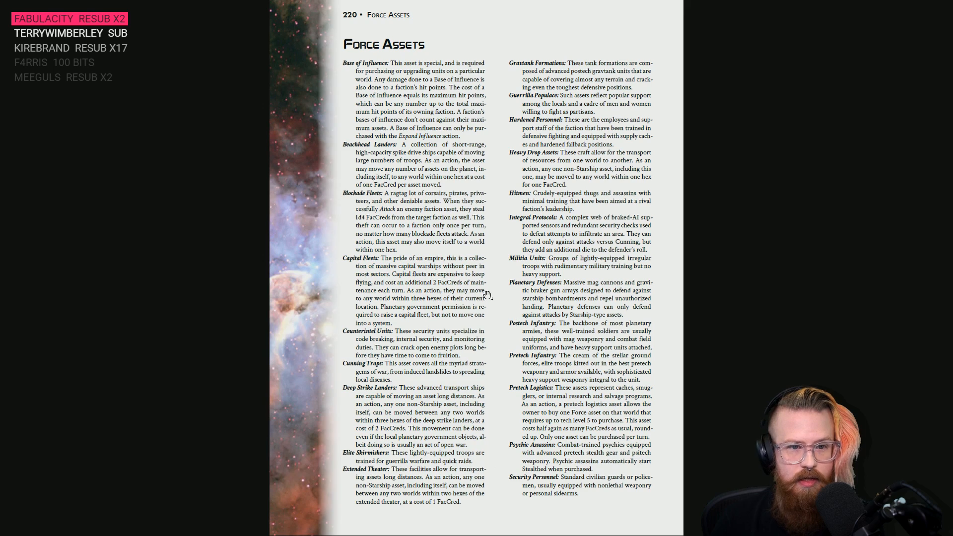
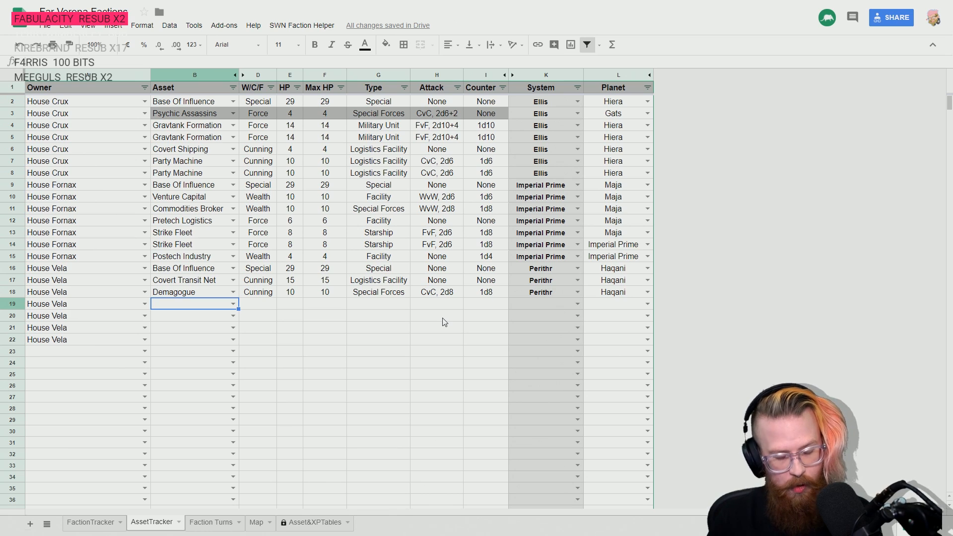
- Check the Cunning Assets page of the rulebook PDF and record Party Machine as House Vela's asset in row 19 of the tracker
key("alt+Tab")
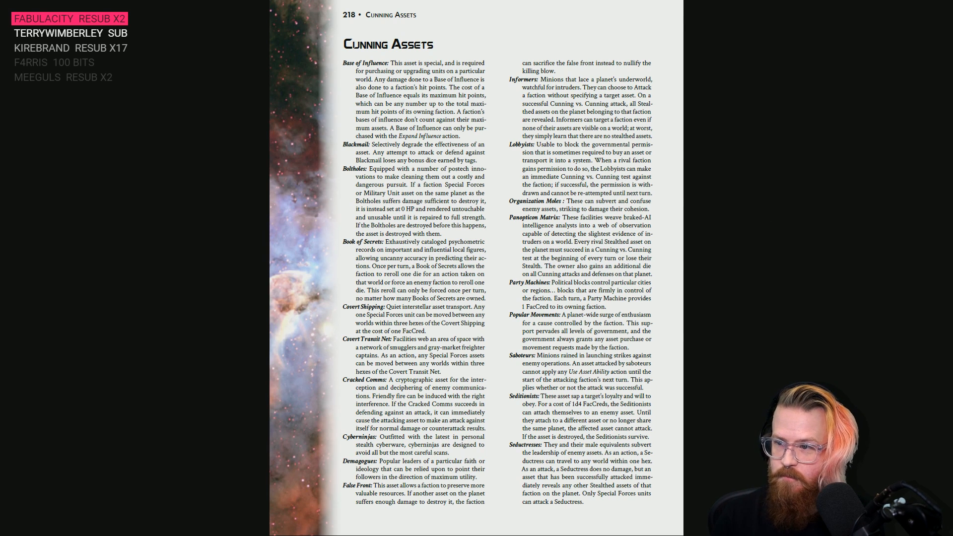
key("alt+Tab")
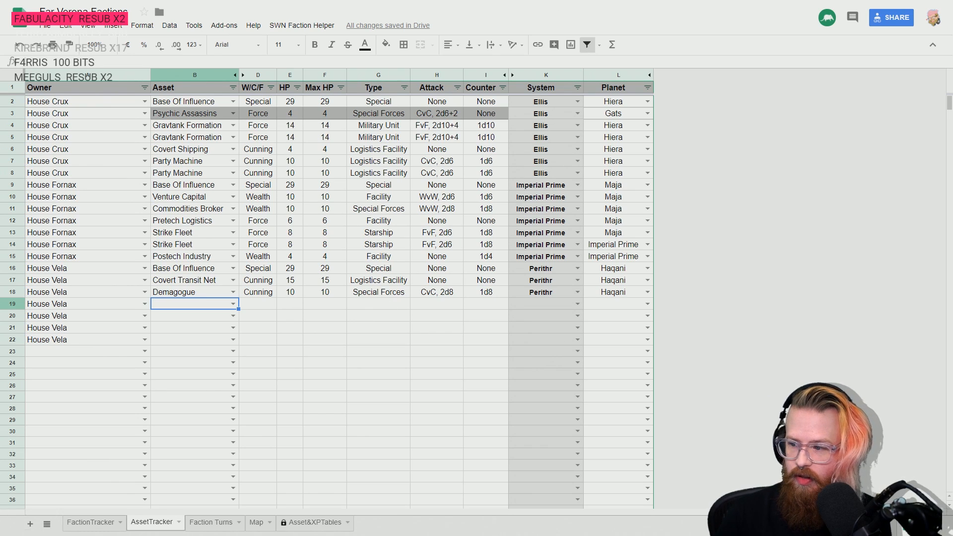
type("Party")
key("Tab")
- Set the Party Machine's location in row 19 to the Perithr system and the planet Haqani
key("Right")
key("Right")
key("Right")
key("Right")
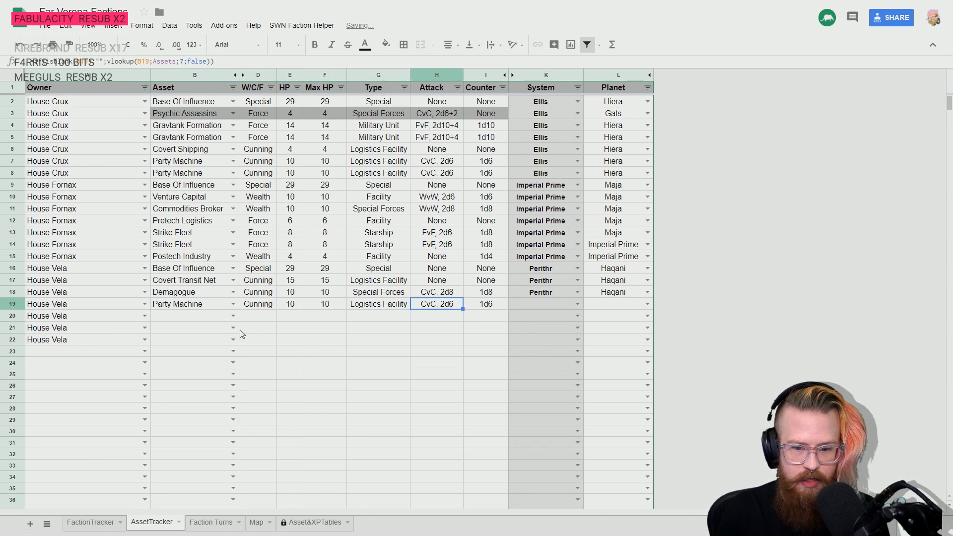
key("Right")
key("Right")
type("Per")
key("Down")
key("Return")
key("Up")
key("Right")
type("Haq")
key("Down")
key("Return")
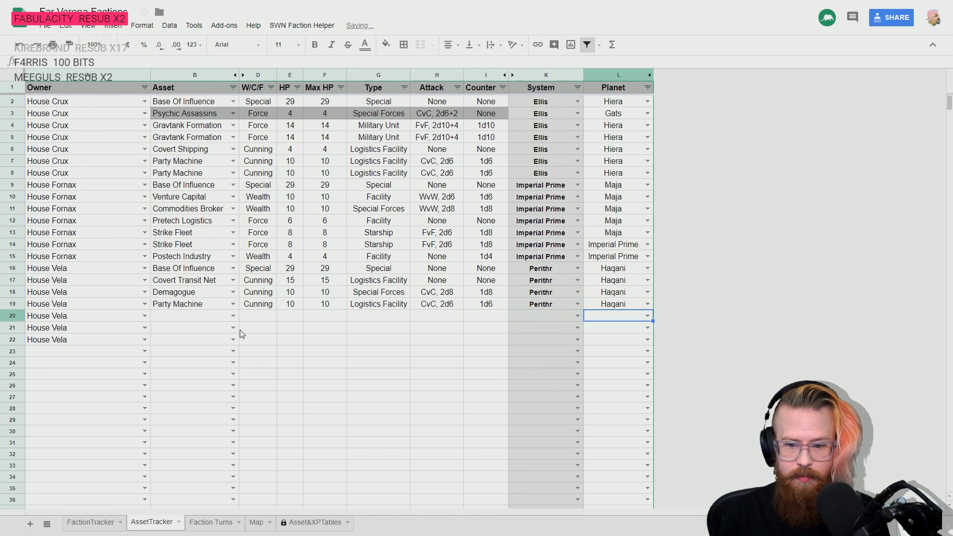
- Record Counterintel Unit as House Vela's asset in row 20
key("Left")
key("Left")
key("Left")
key("Left")
key("Left")
key("Left")
key("Left")
key("Left")
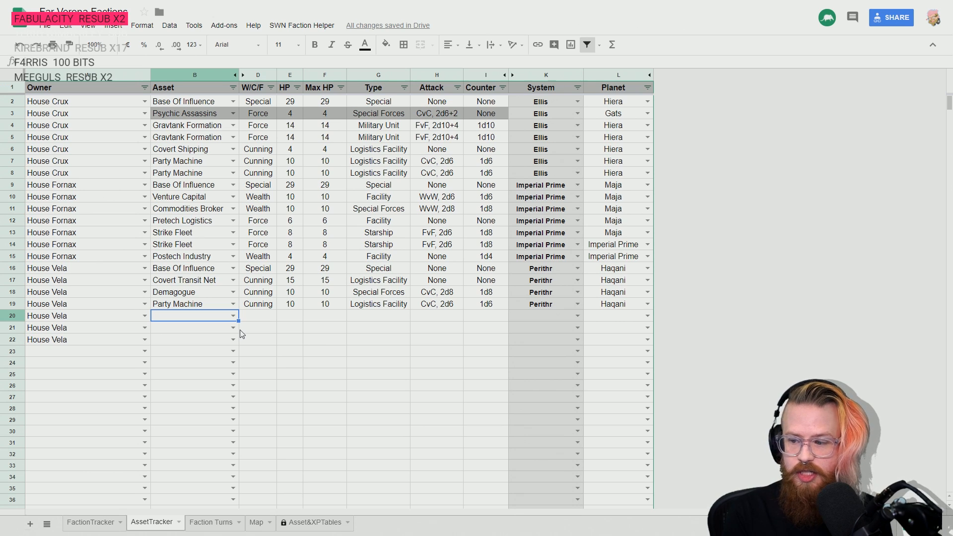
type("Counter")
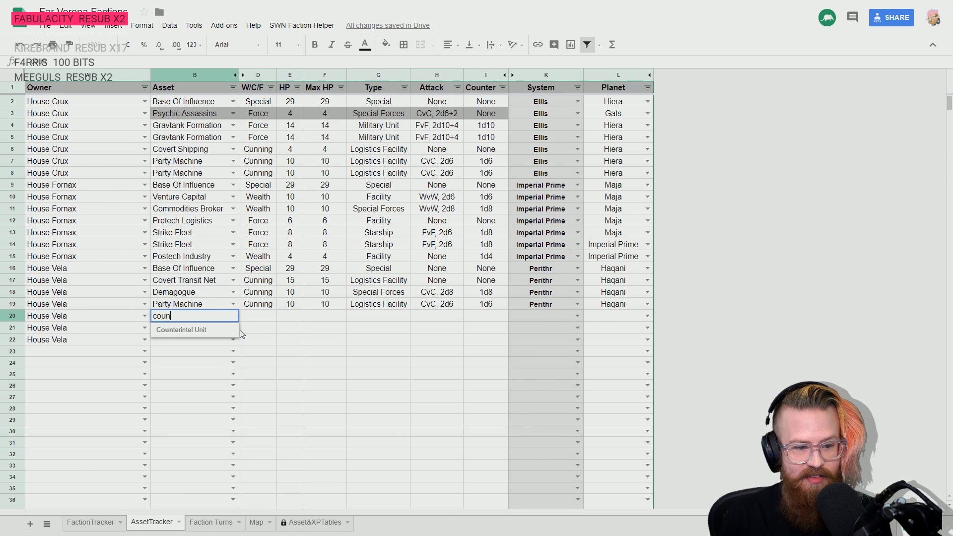
key("Down")
key("Return")
- Set the Counterintel Unit's location in row 20 to the Perithr system and the planet Haqani
key("Right")
key("Right")
key("Right")
key("Right")
key("Right")
key("Right")
key("Right")
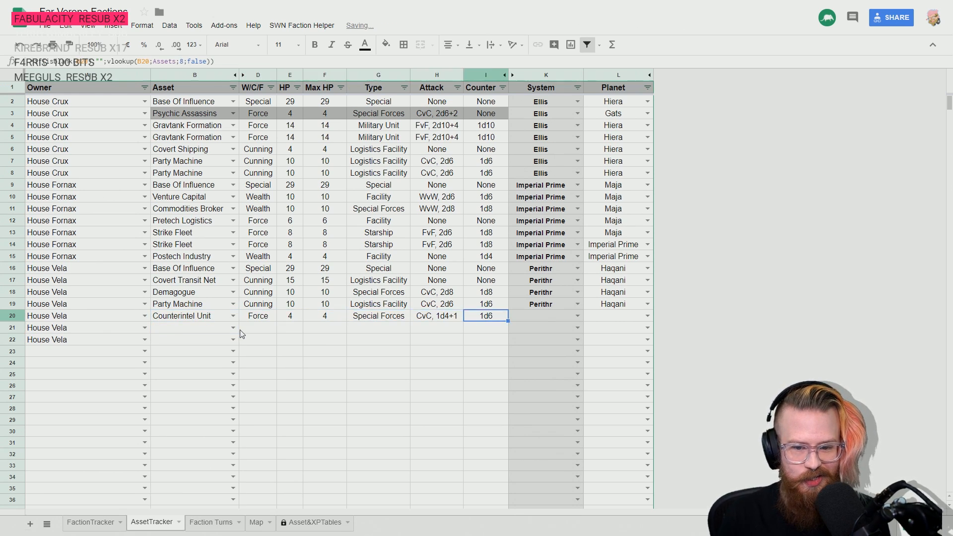
type("per")
key("Down")
key("Return")
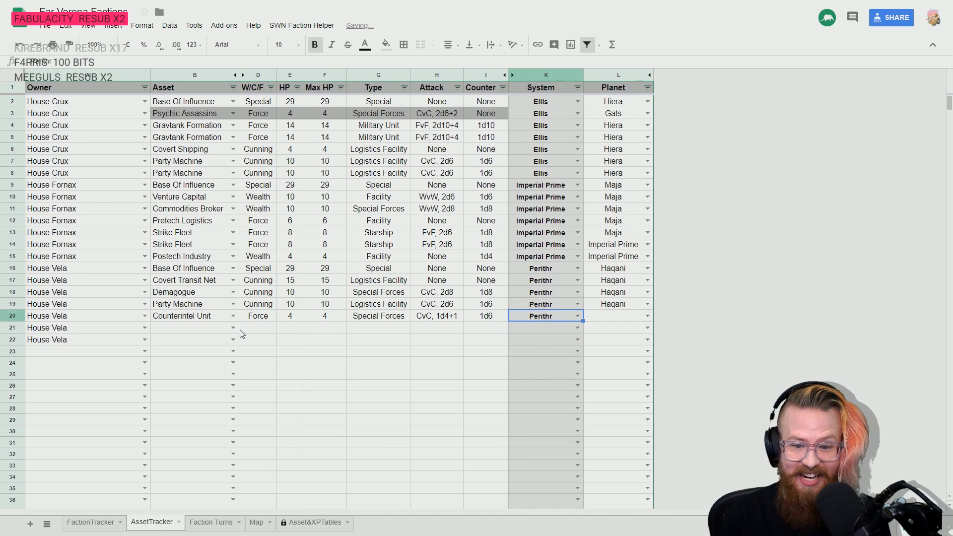
key("Right")
type("haw")
key("BackSpace")
key("Down")
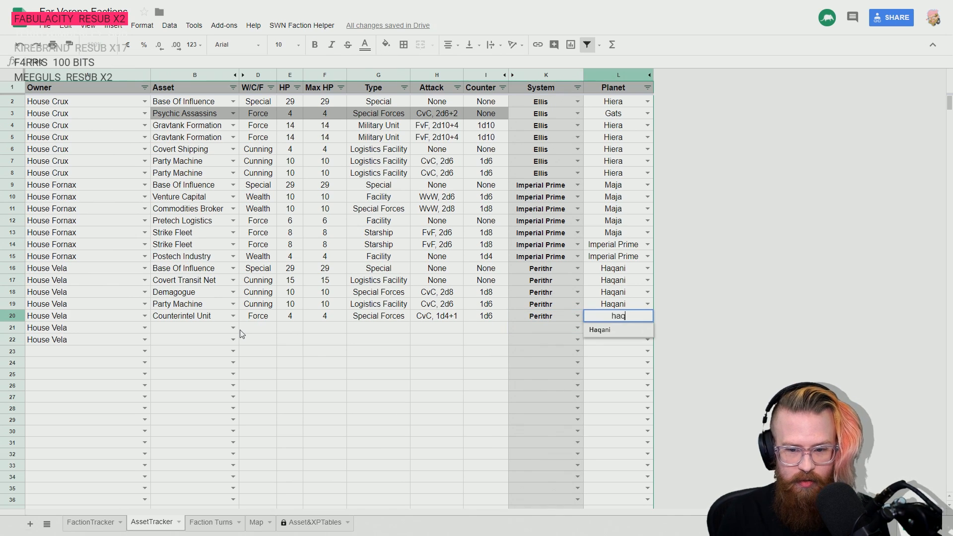
key("Return")
- Try to remove the green background of the Counterintel Unit's planet cell in row 20 by changing its fill color
left_click(244, 334)
left_click(627, 316)
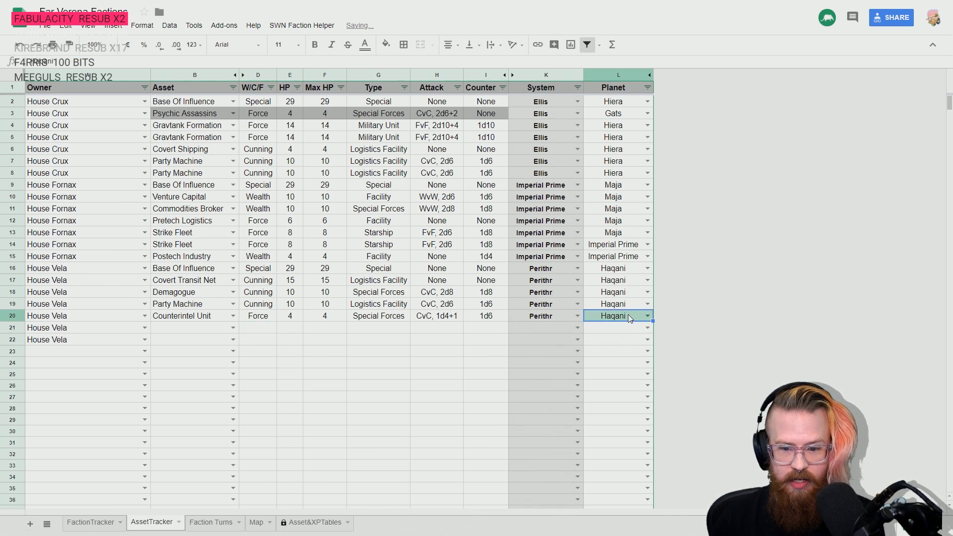
double_click(627, 316)
left_click(626, 354)
left_click(623, 318)
left_click(385, 44)
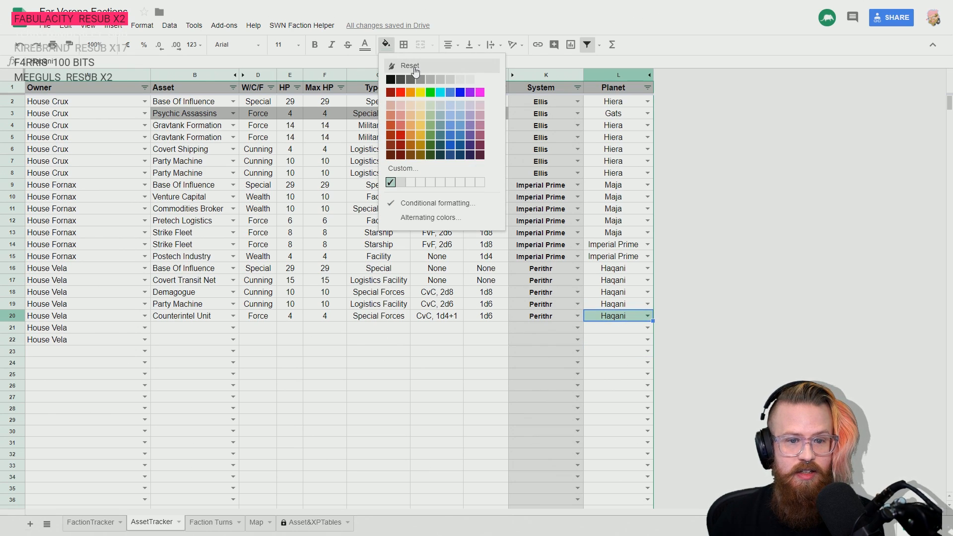
left_click(411, 115)
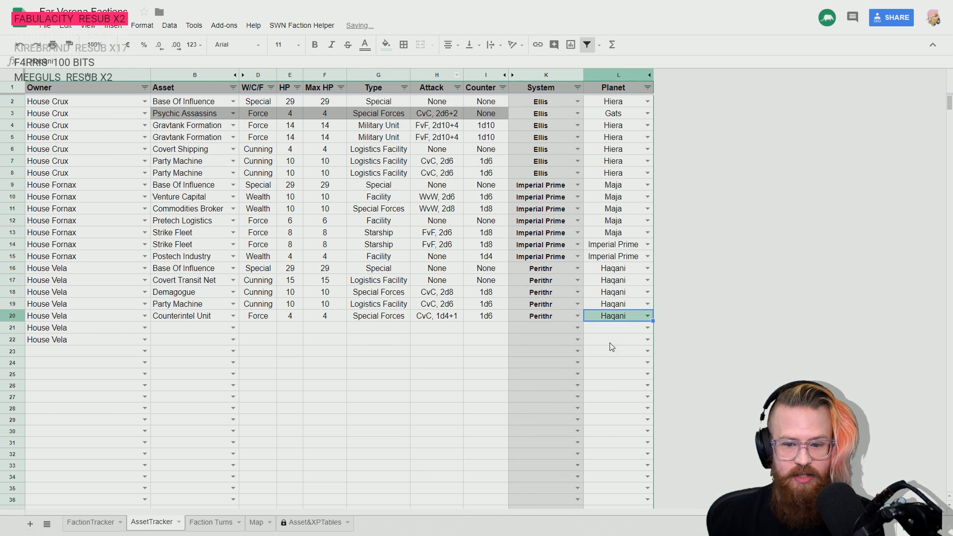
left_click(386, 44)
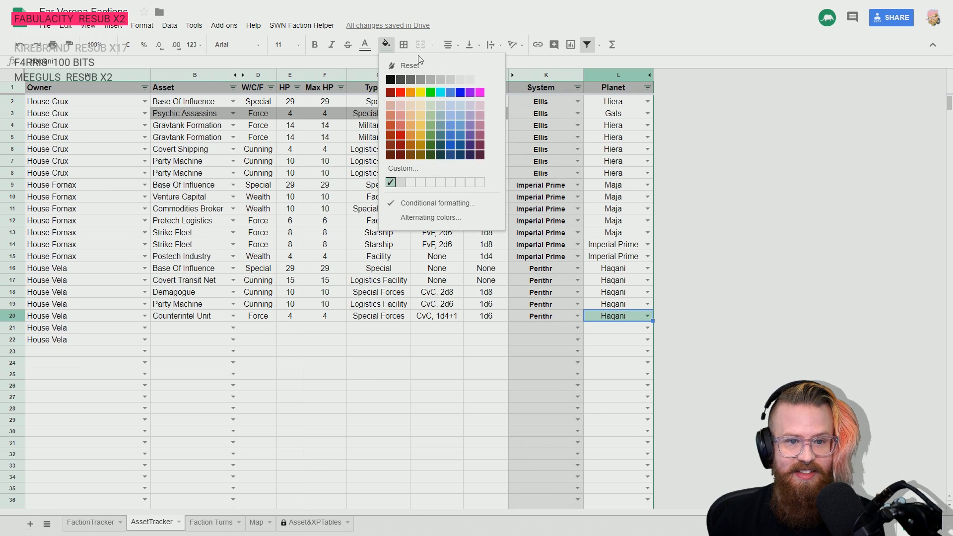
left_click(470, 79)
left_click(623, 351)
left_click(619, 318)
left_click(635, 329)
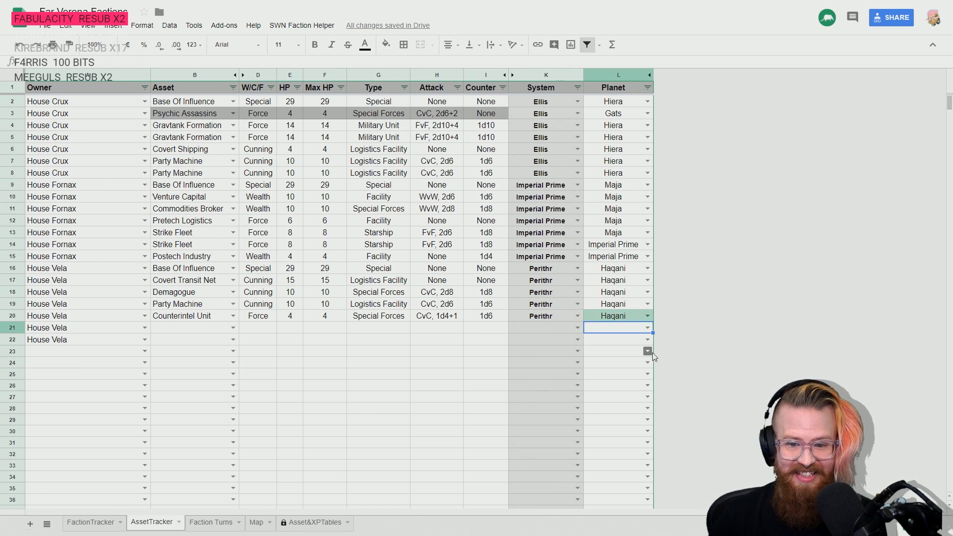
key("Left")
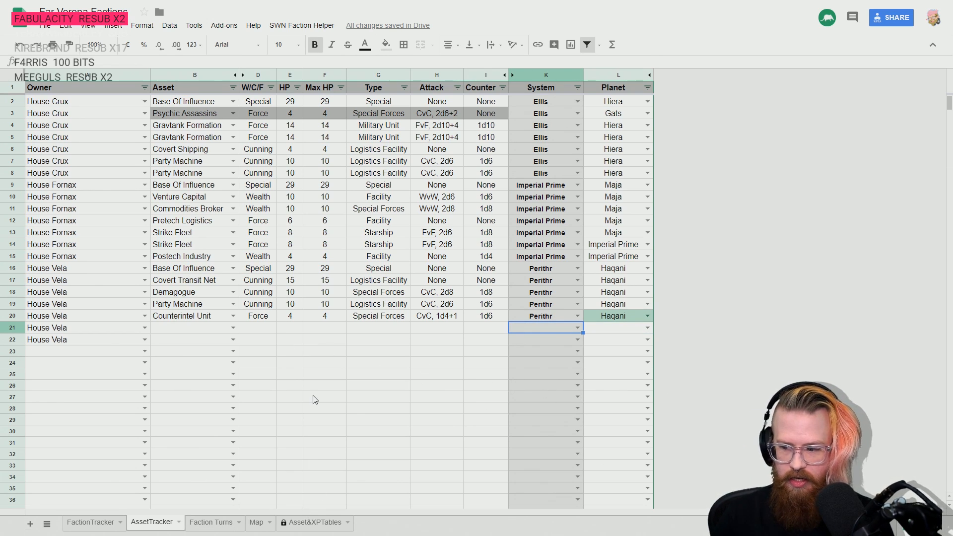
- Examine the Cunning Assets and Force Assets descriptions in the rulebook PDF, and return to the tracker
key("alt+Tab")
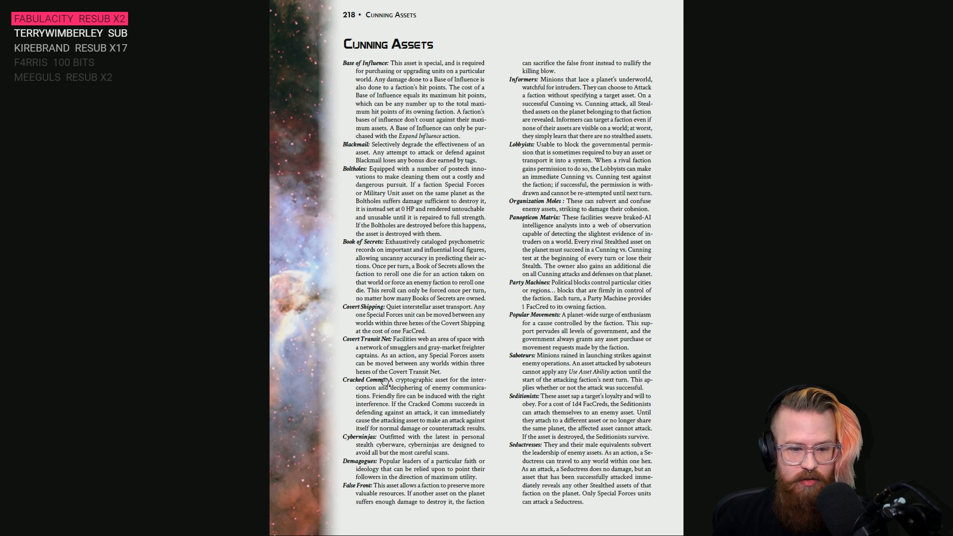
scroll(382, 381, "down", 2)
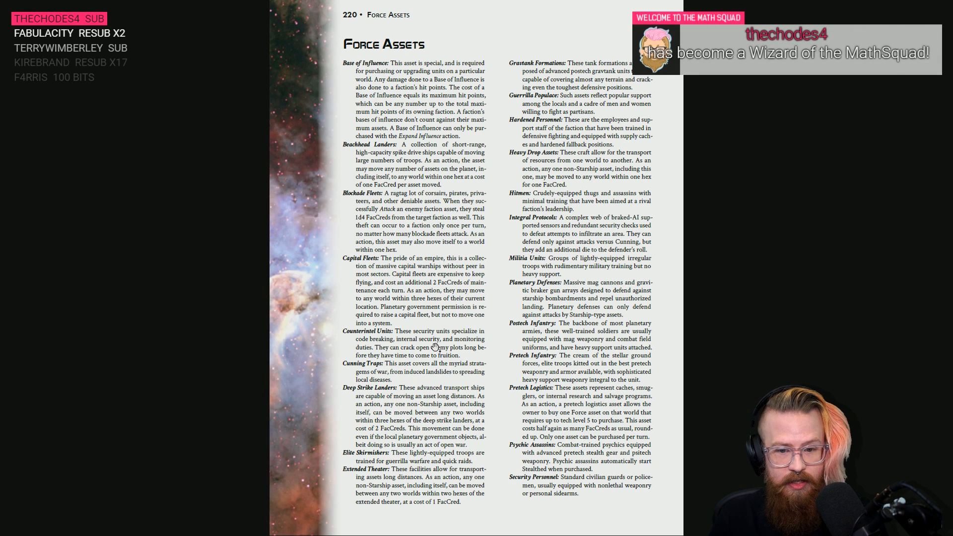
key("alt+Tab")
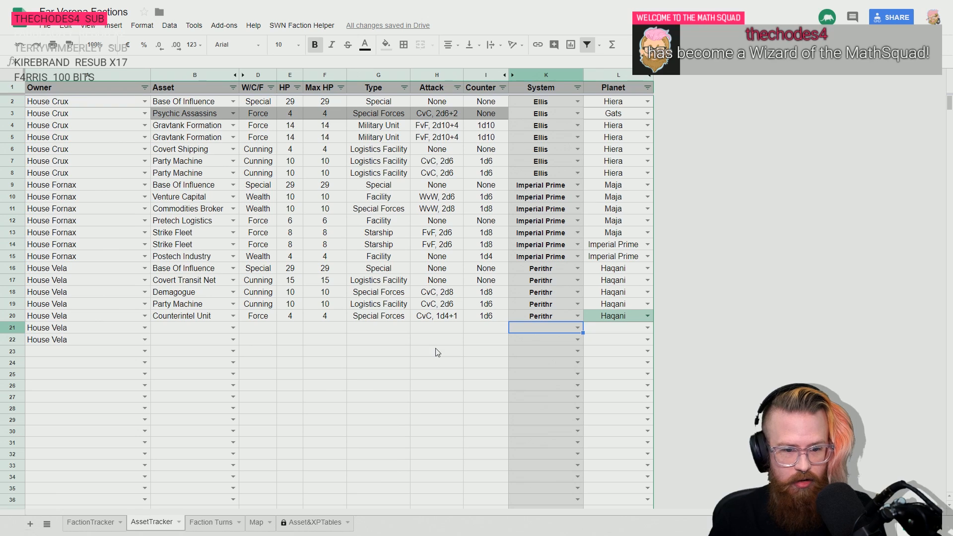
- Delete the "Cell is not empty" conditional format rule from planet cell L20
left_click(617, 320)
left_click(387, 44)
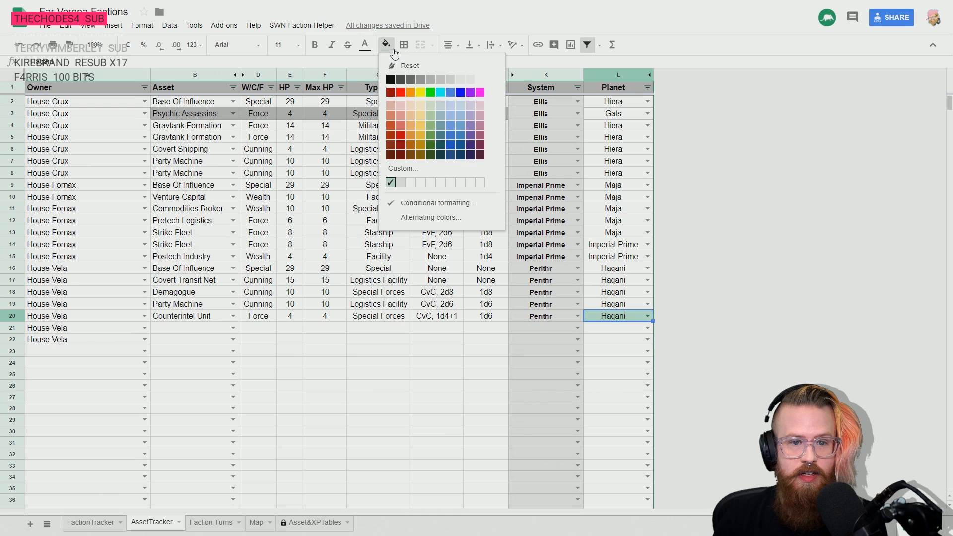
left_click(392, 210)
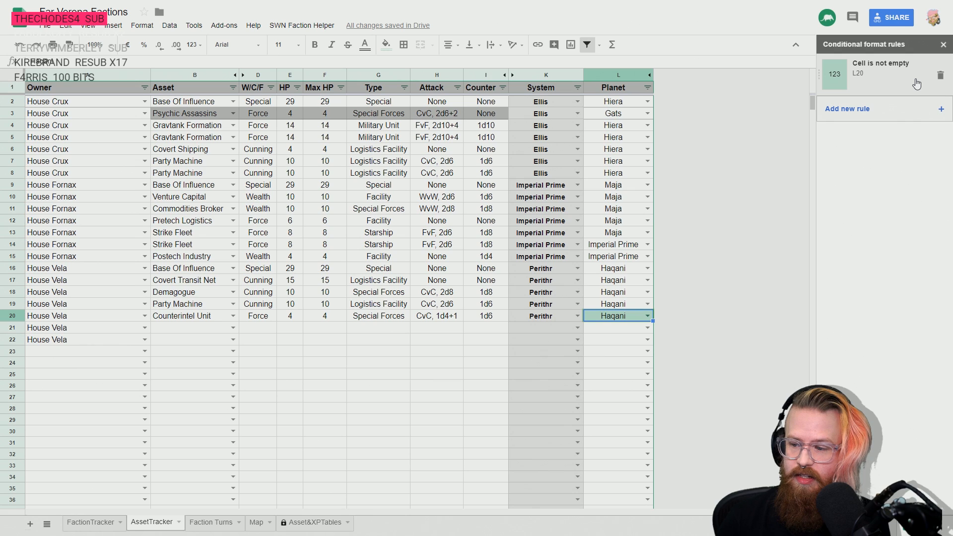
left_click(940, 75)
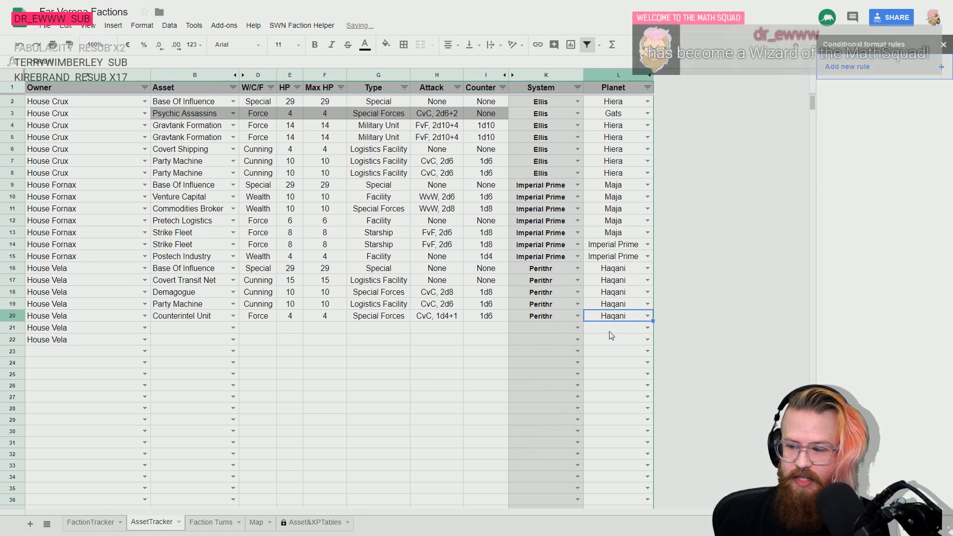
- Record Postech Industry as House Vela's asset in row 21
key("Down")
key("Left")
key("Left")
key("Left")
key("Left")
key("Left")
key("Left")
key("Left")
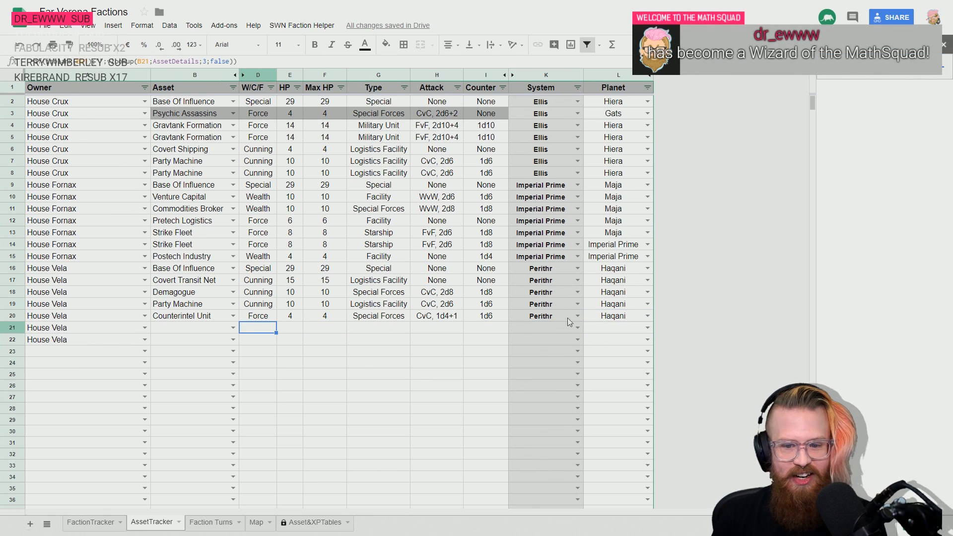
left_click(601, 329)
left_click(604, 340)
key("Up")
key("Left")
key("Left")
key("Left")
key("Left")
key("Left")
key("Left")
key("Left")
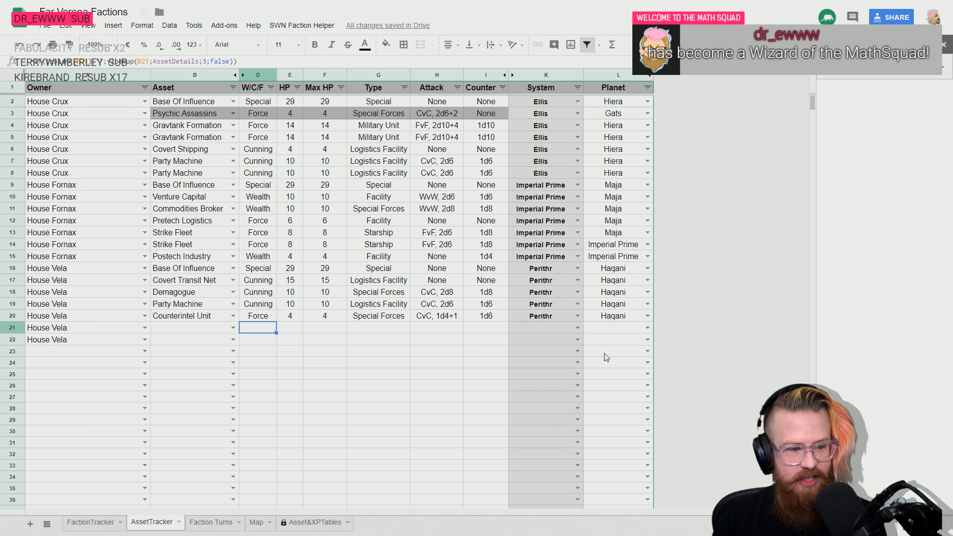
key("Left")
key("Left")
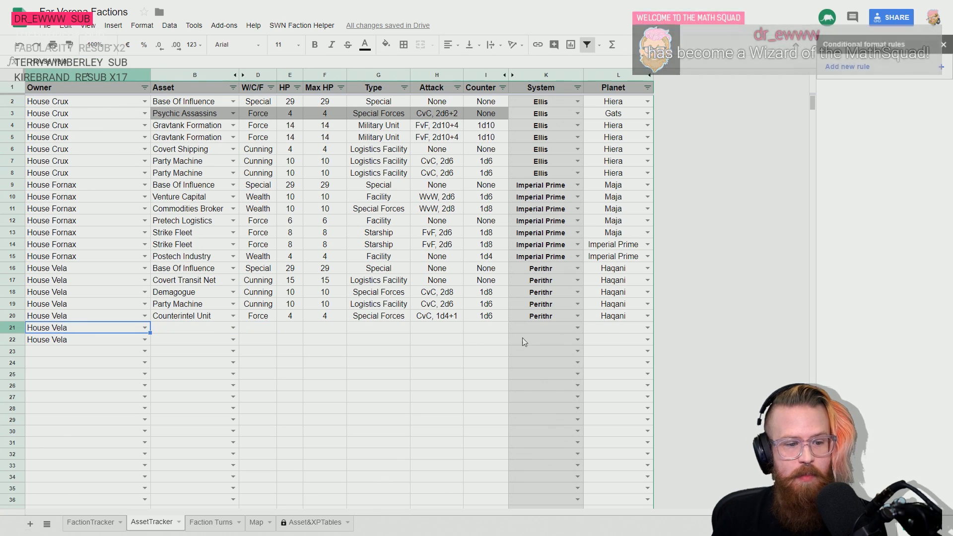
key("Right")
left_click(188, 315)
left_click(186, 327)
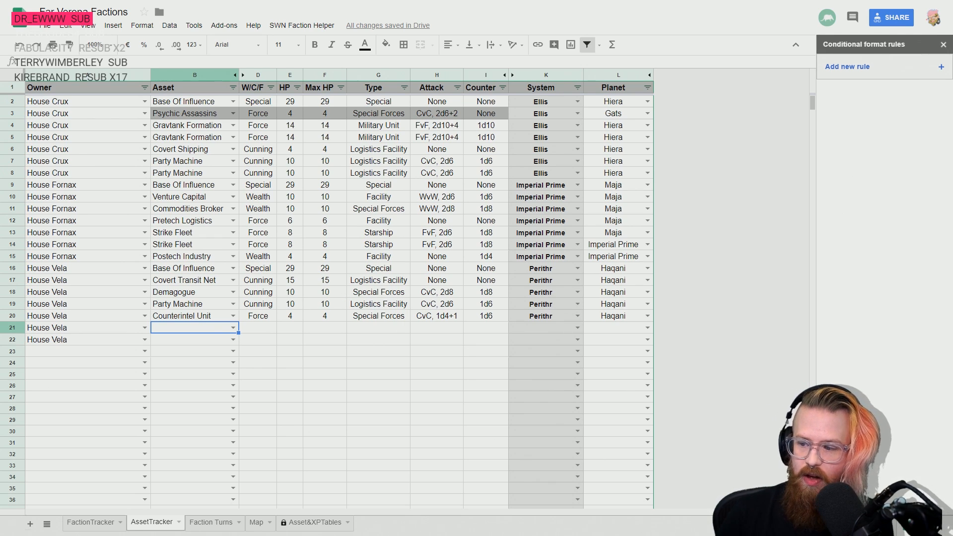
type("Post")
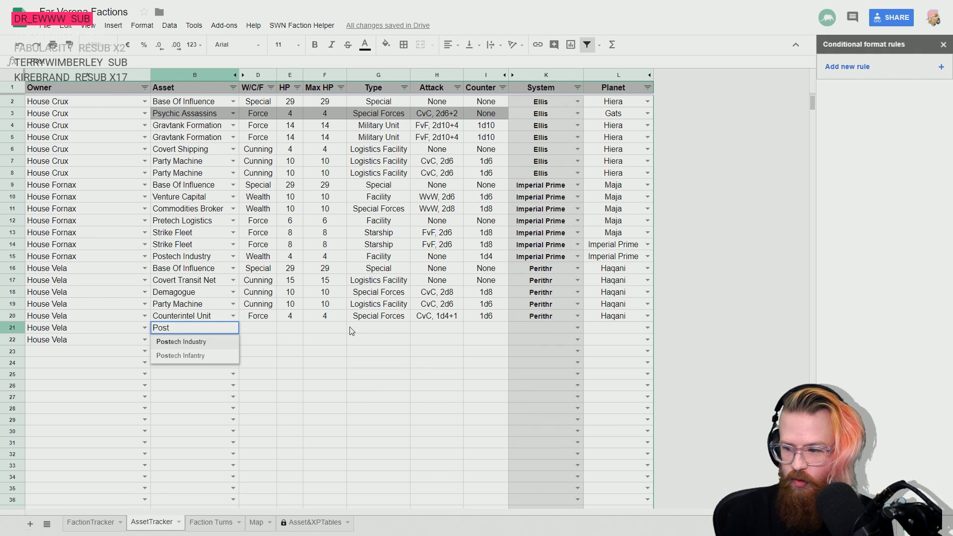
key("Return")
key("Up")
- Set the Postech Industry's location in row 21 to the Perithr system and the planet Haqani
left_click(351, 328)
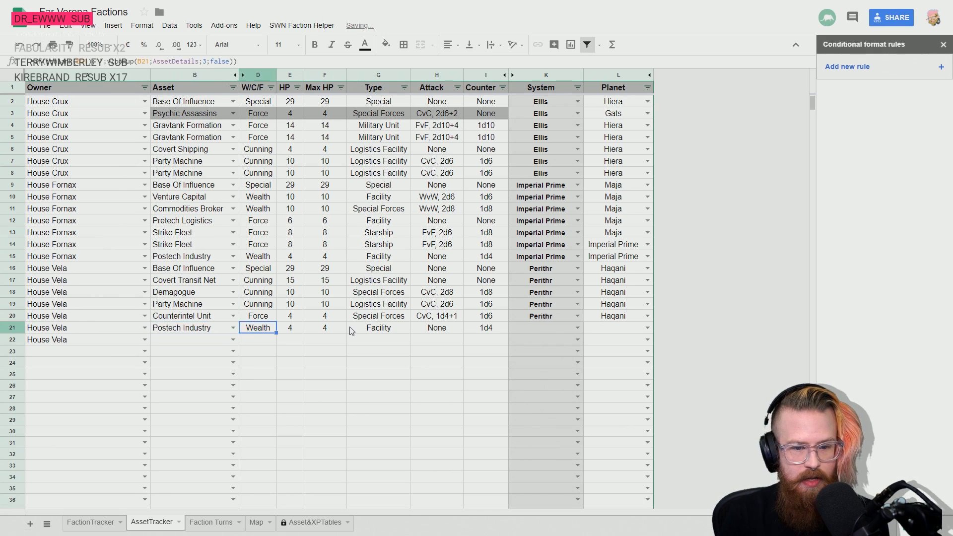
key("Right")
key("Right")
key("Right")
type("per")
key("Return")
key("Up")
key("Right")
type("haq")
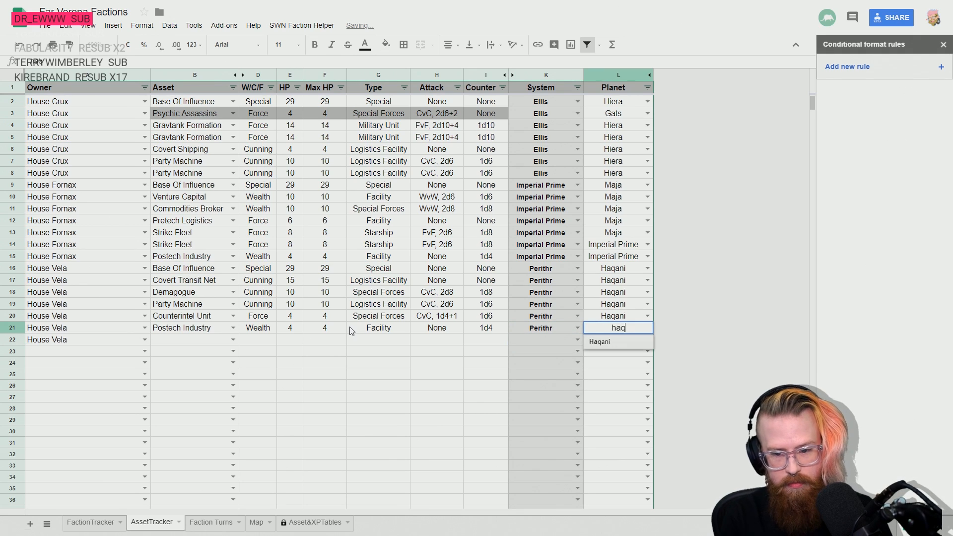
key("Return")
- Record Surveyors as House Vela's asset in row 22
key("Left")
key("Left")
key("Left")
key("Left")
key("Left")
key("Left")
key("Left")
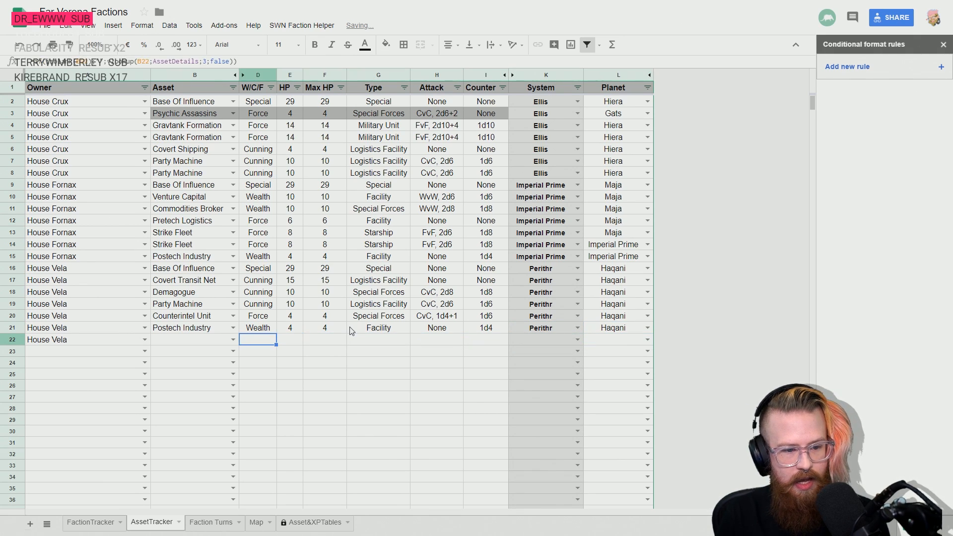
key("Left")
type("sur")
key("Return")
key("Up")
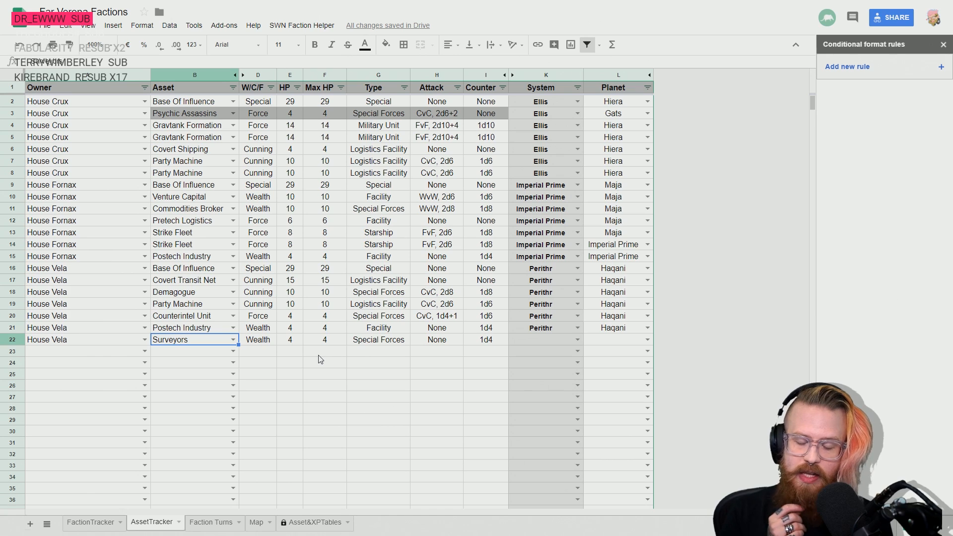
- Look up Solequan in the Map sheet and set the Surveyors' location in row 22 to the Solequan system and the planet Ergus
key("Right")
key("Right")
key("Right")
key("Right")
key("Right")
key("Right")
key("Right")
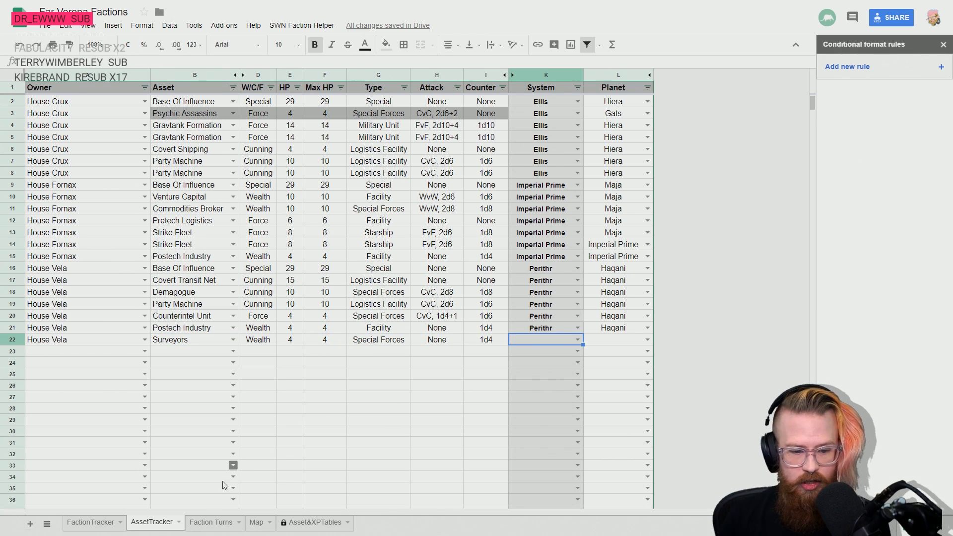
left_click(255, 522)
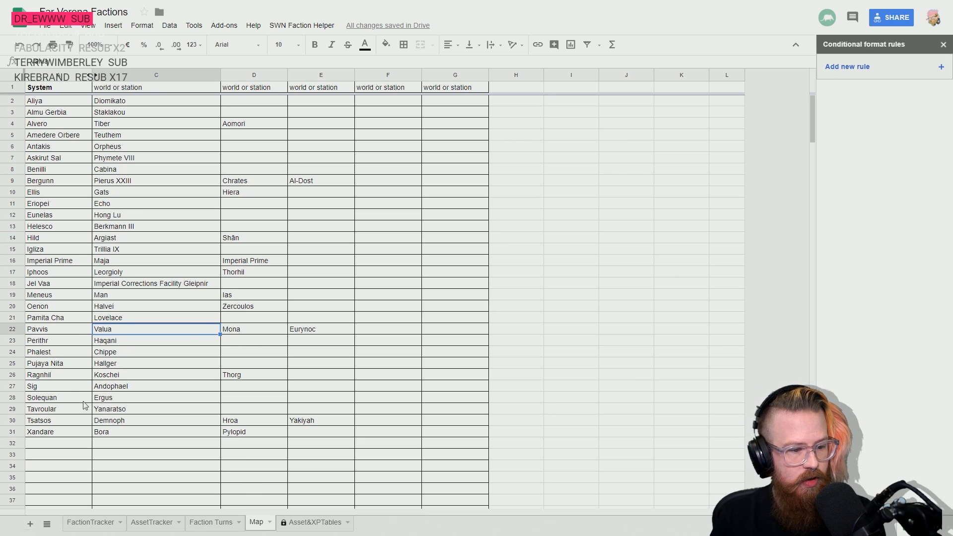
left_click(58, 398)
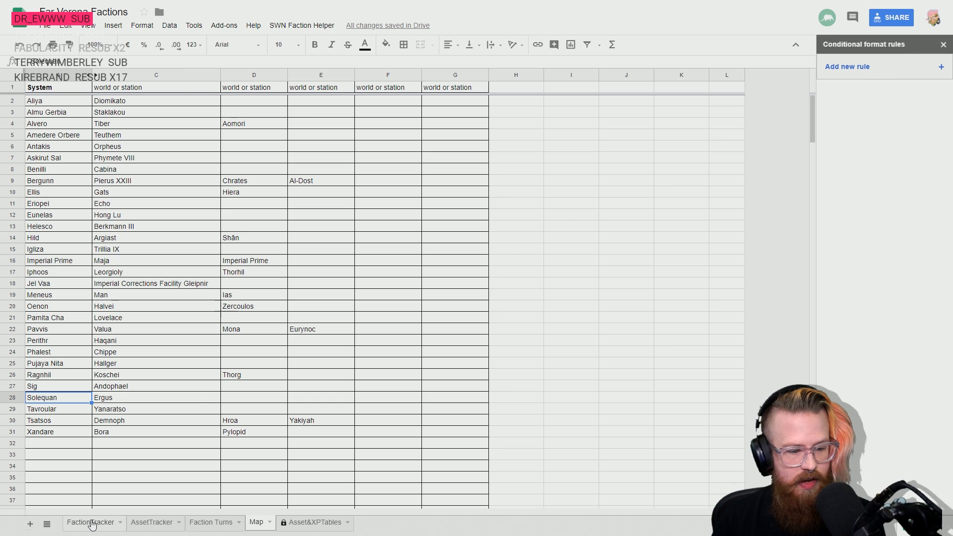
left_click(138, 524)
type("Solequan")
key("Return")
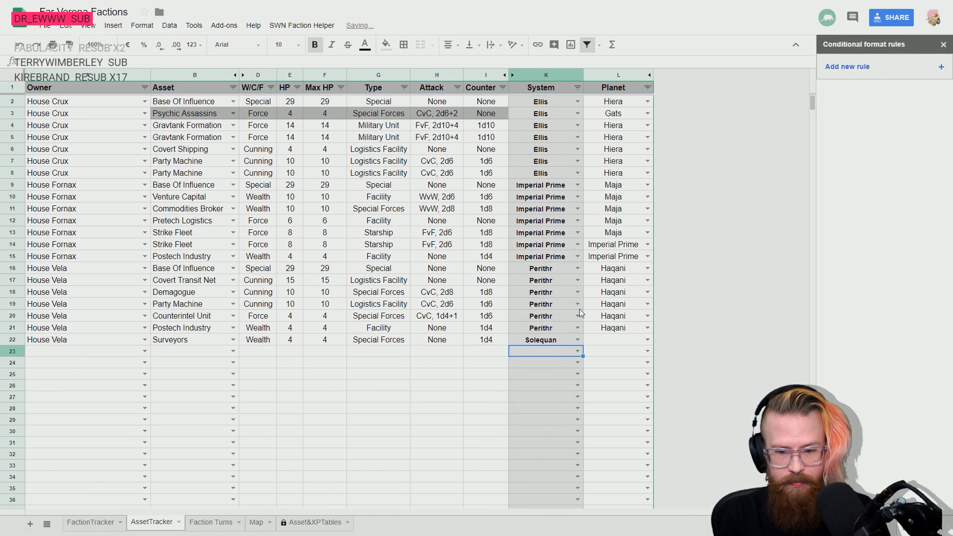
key("Up")
key("Right")
type("Ergus")
key("Return")
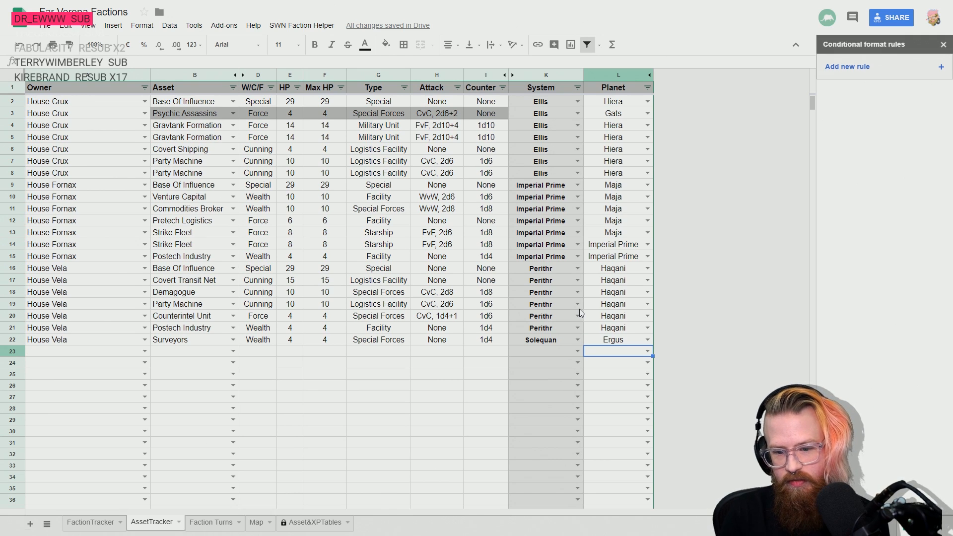
key("Up")
key("Left")
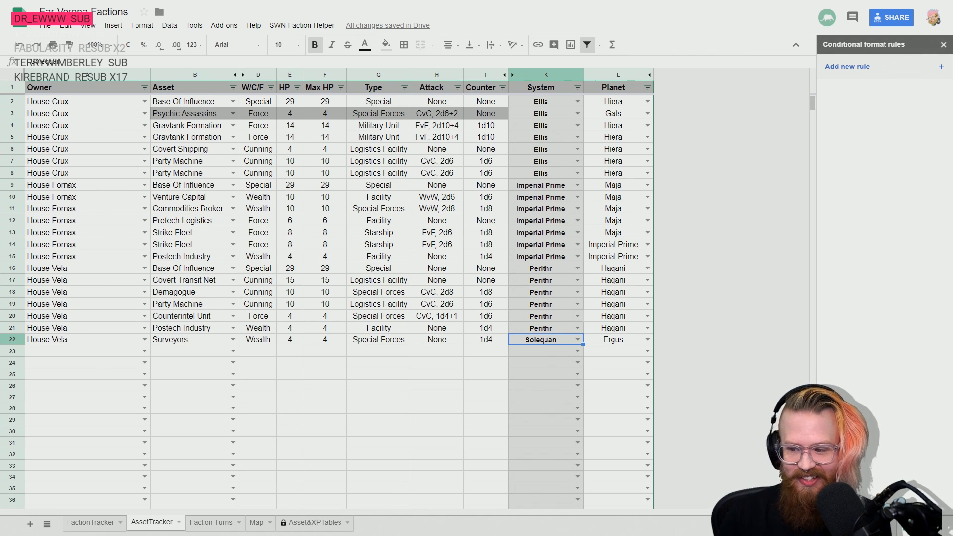
left_click(360, 354)
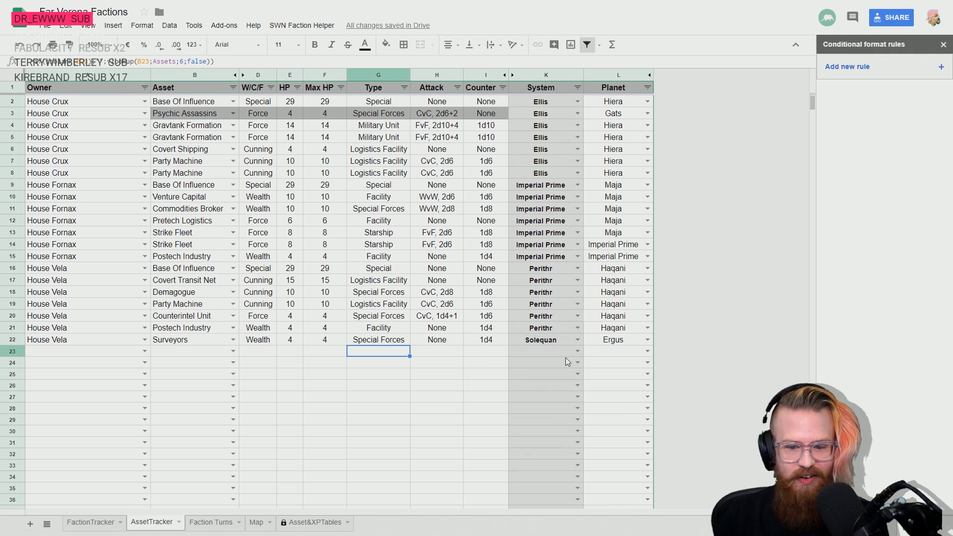
left_click(171, 335)
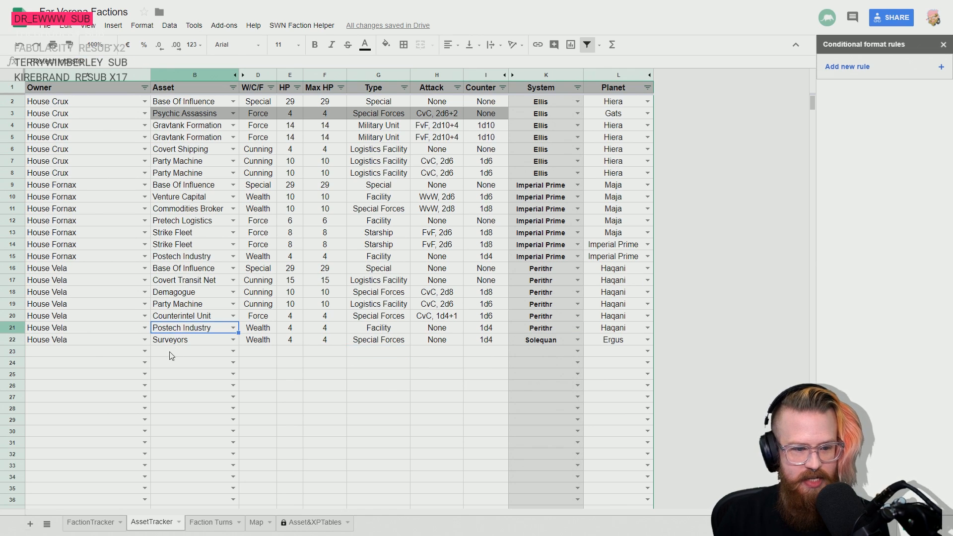
- Check the faction listed after House Vela and the income and FacCreds columns in the FactionTracker sheet, and return to AssetTracker's first empty row
left_click(91, 353)
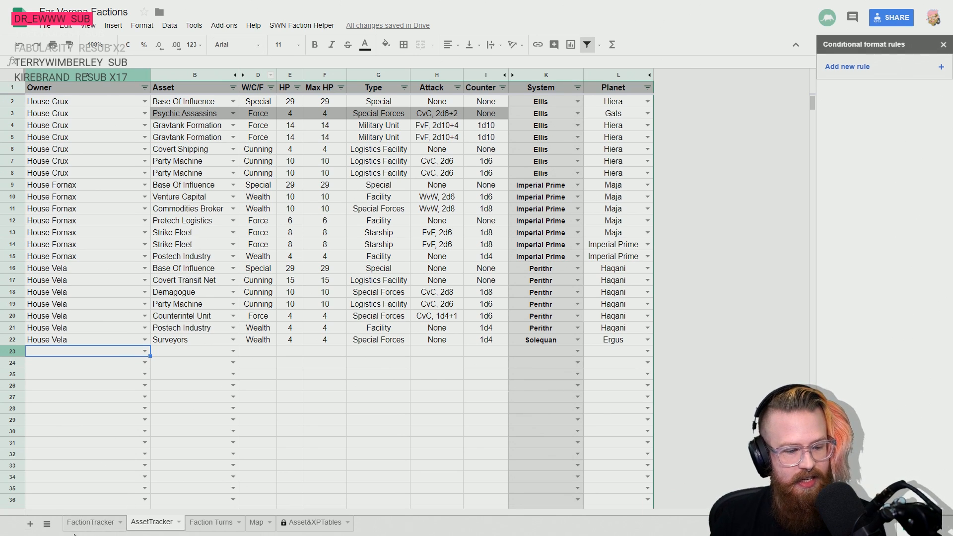
left_click(90, 522)
left_click(64, 140)
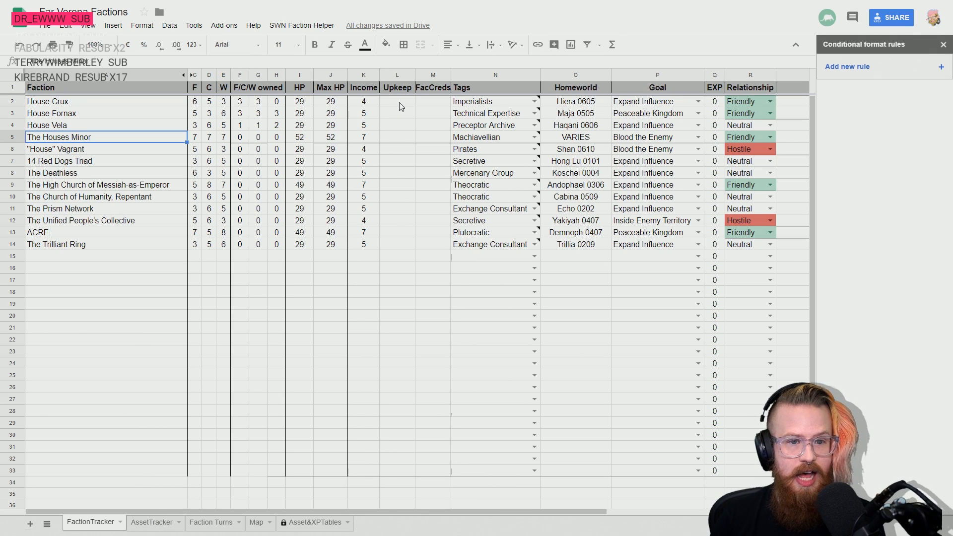
left_click(442, 105)
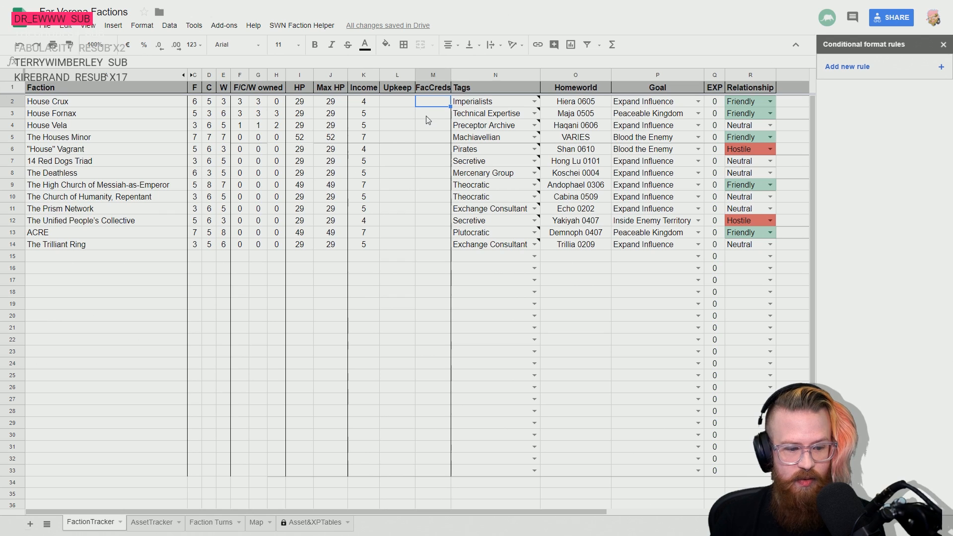
key("Down")
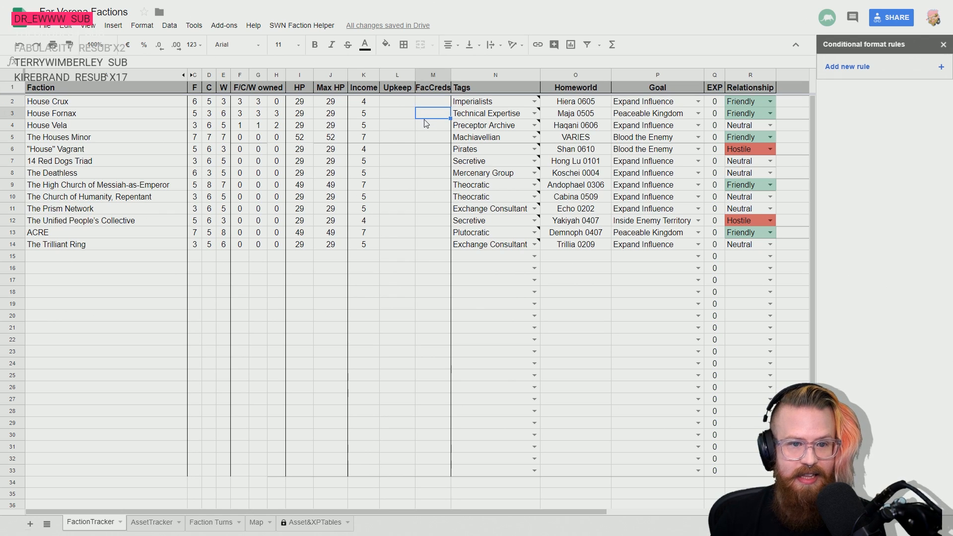
key("Left")
key("Up")
key("Left")
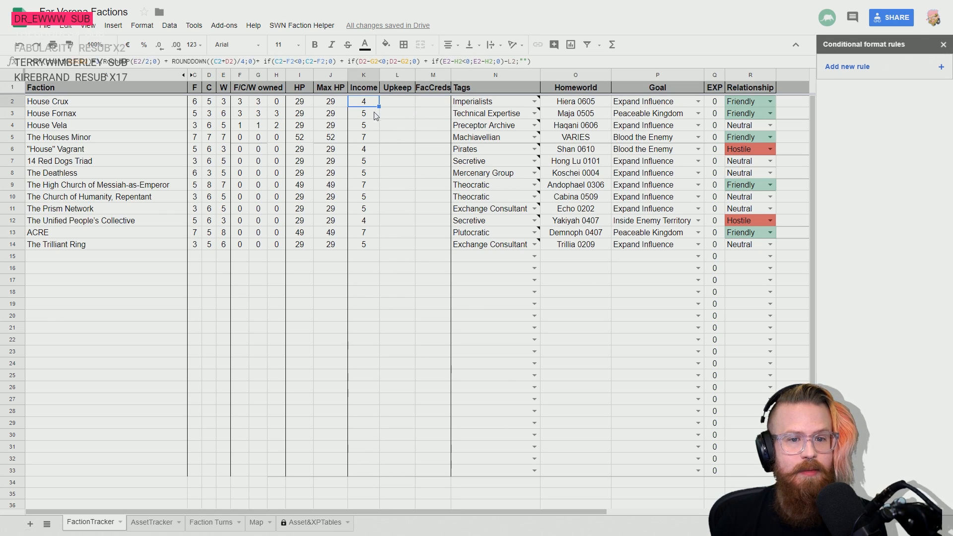
left_click(82, 140)
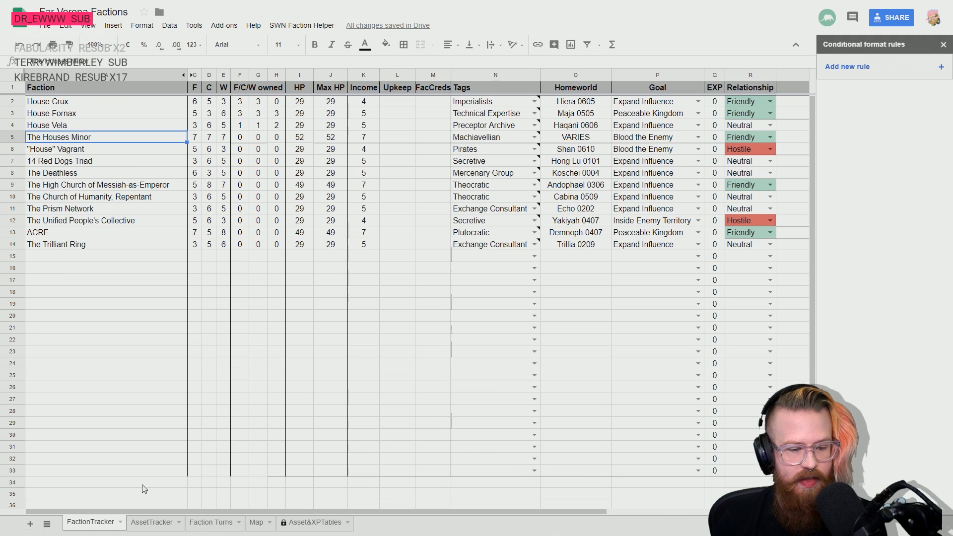
left_click(151, 524)
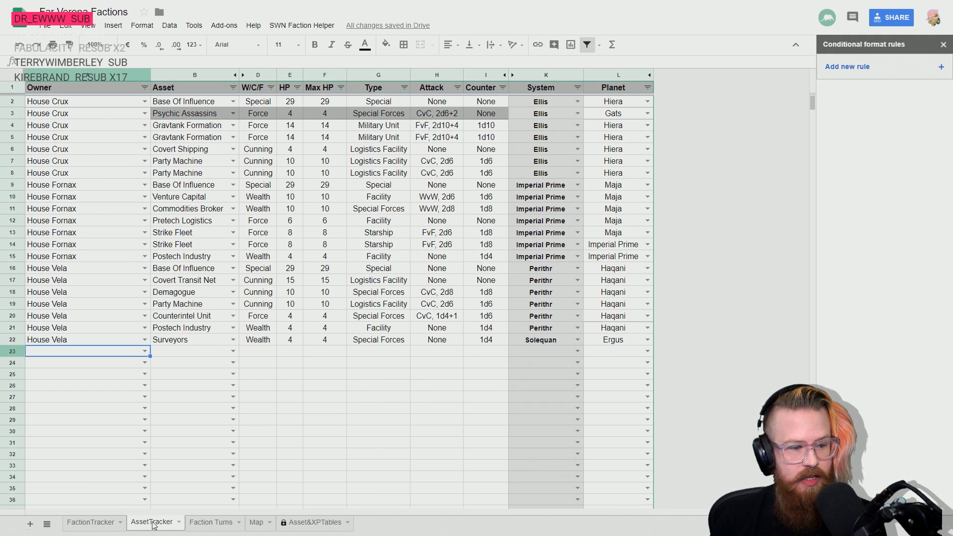
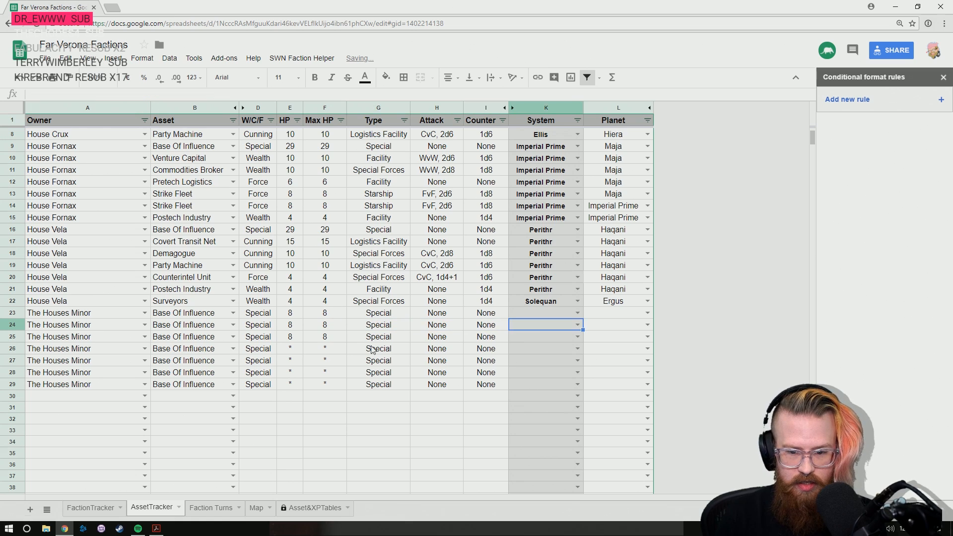
- Search the Map sheet for the planet Hroa and check which system it belongs to
key("Left")
key("Left")
key("Right")
key("Up")
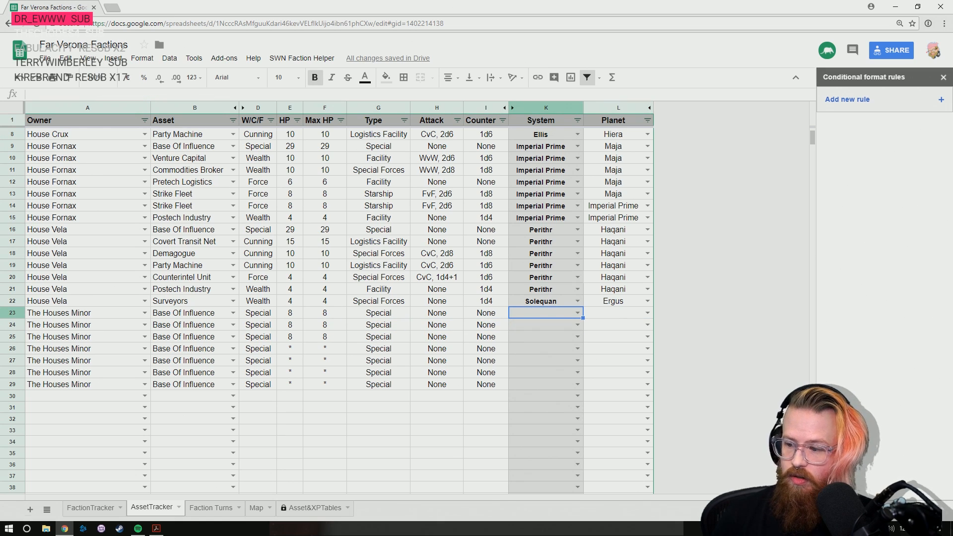
left_click(257, 509)
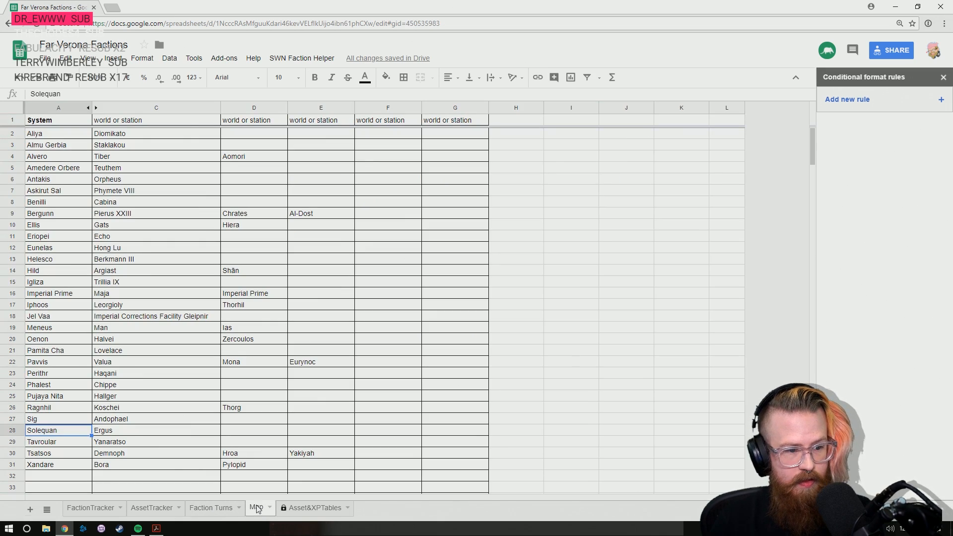
key("ctrl+f")
type("hroa")
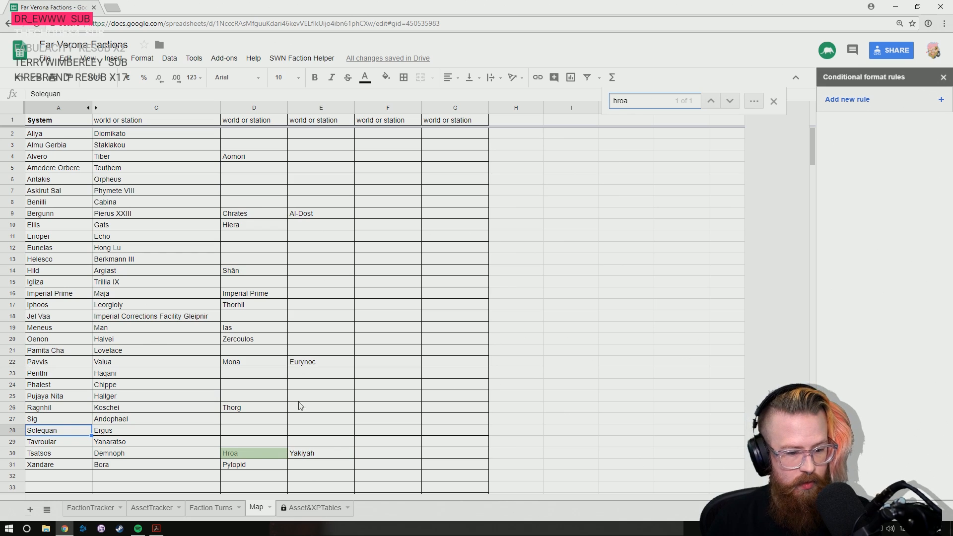
left_click(62, 453)
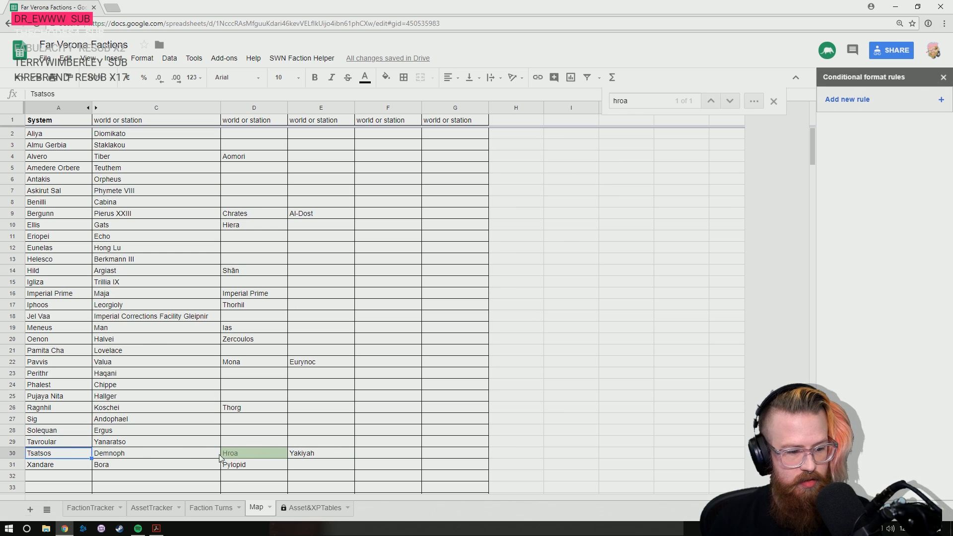
key("Right")
key("Right")
key("Left")
key("Left")
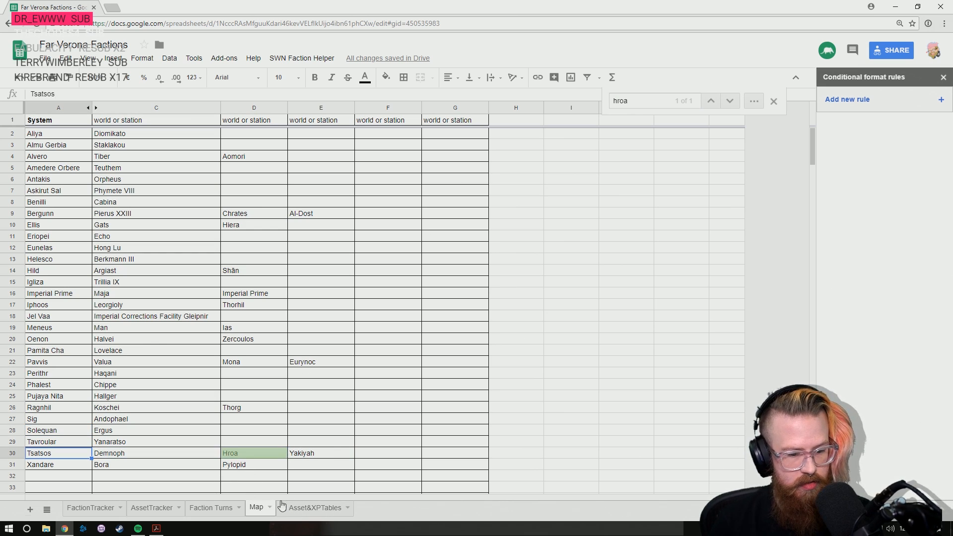
- Set the location of The Houses Minor's Base Of Influence in AssetTracker row 23 to the Tsatsos system and the planet Hroa
left_click(142, 508)
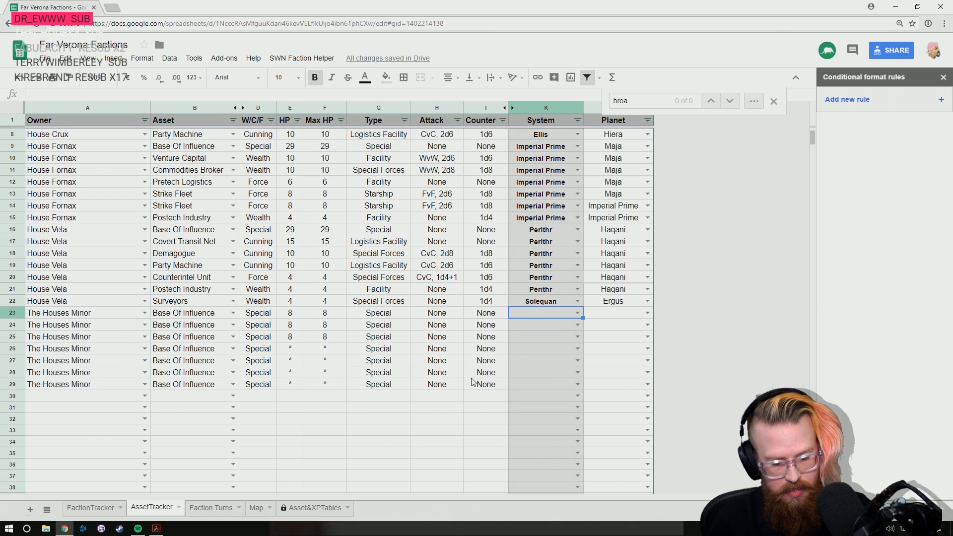
type("tsa")
key("Tab")
type("hroa")
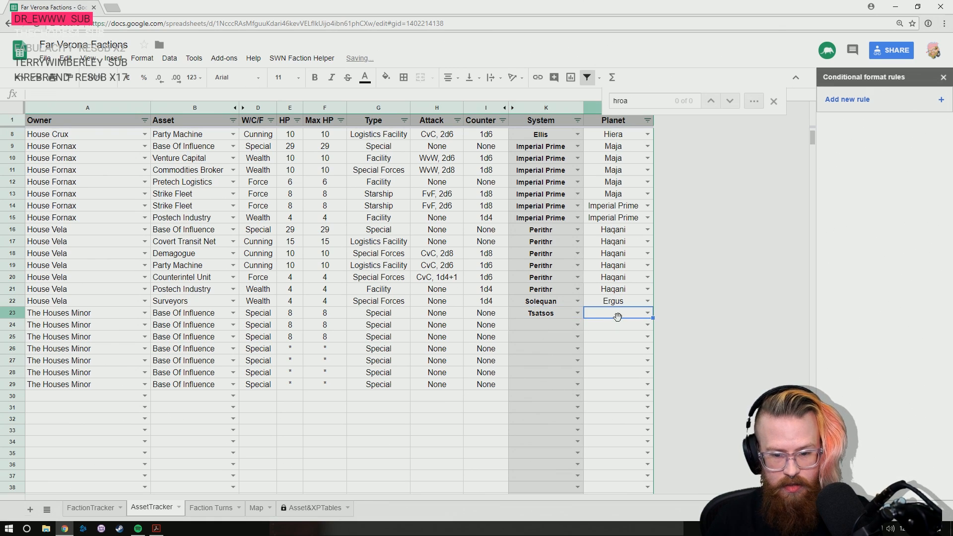
left_click(612, 328)
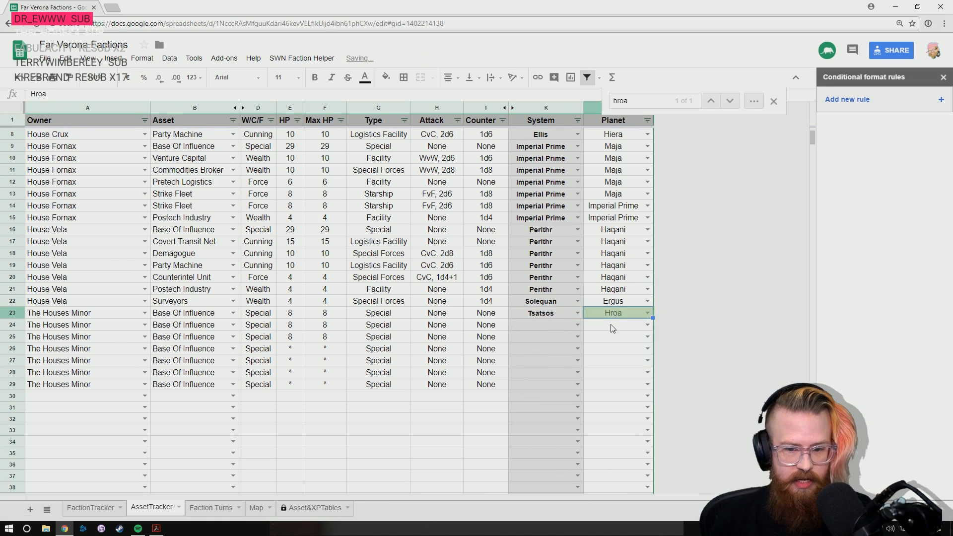
key("Down")
key("Left")
left_click(612, 316)
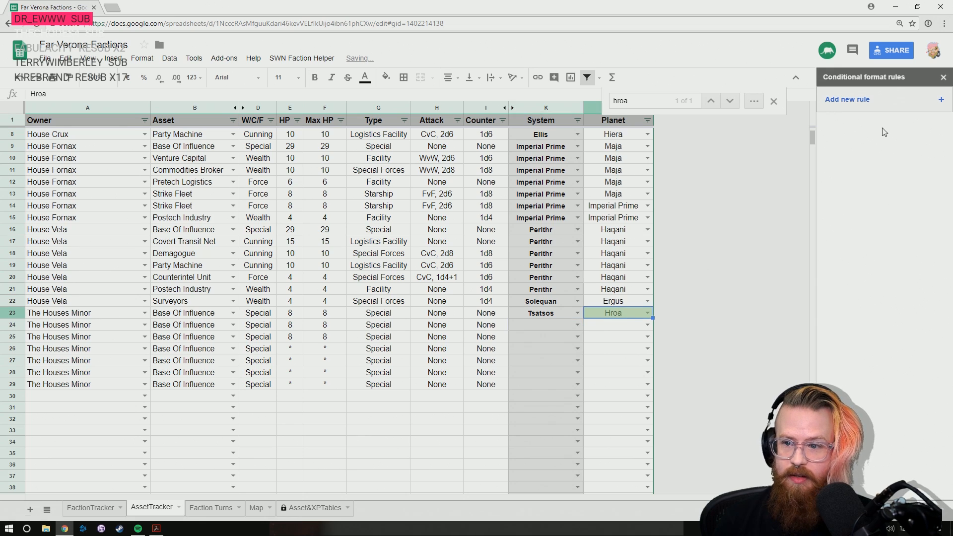
- Close the conditional format rules and the find box, and select the empty System cell in row 24
left_click(942, 78)
left_click(910, 101)
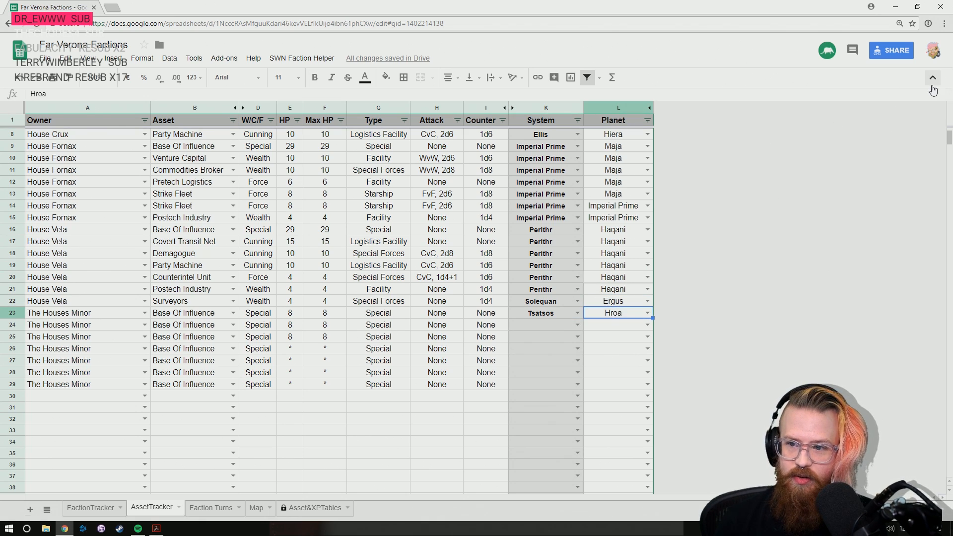
key("Down")
key("Left")
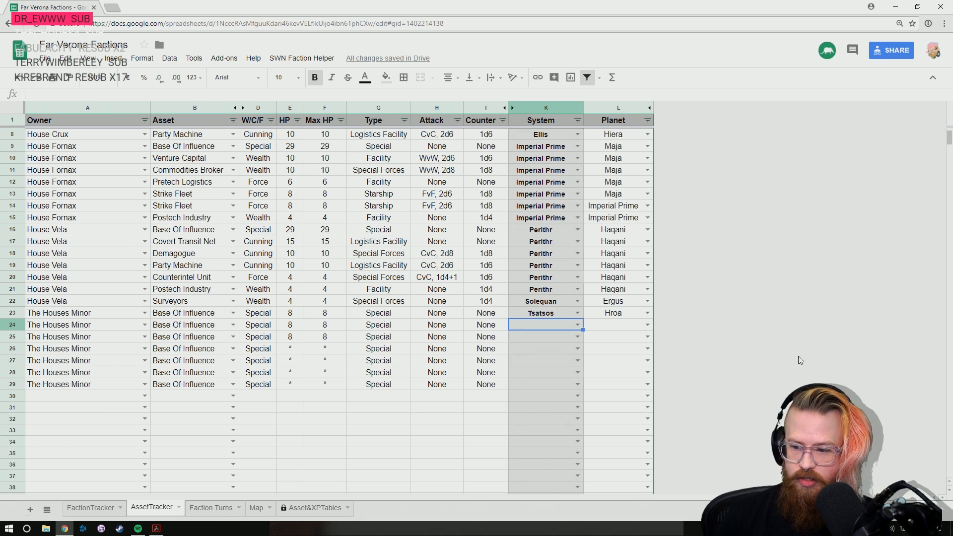
- Look through the worlds in the Map sheet for Orpheus and check which system it belongs to
left_click(210, 507)
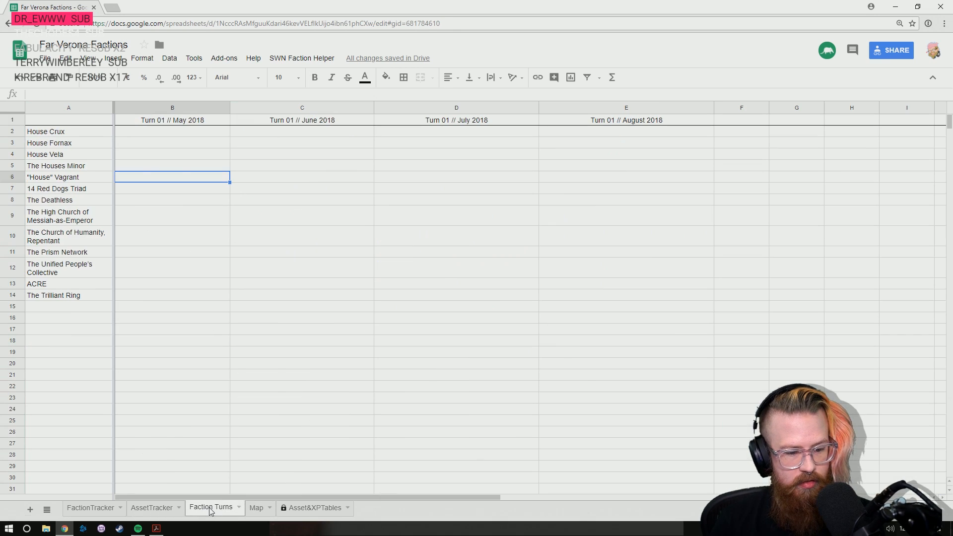
left_click(256, 508)
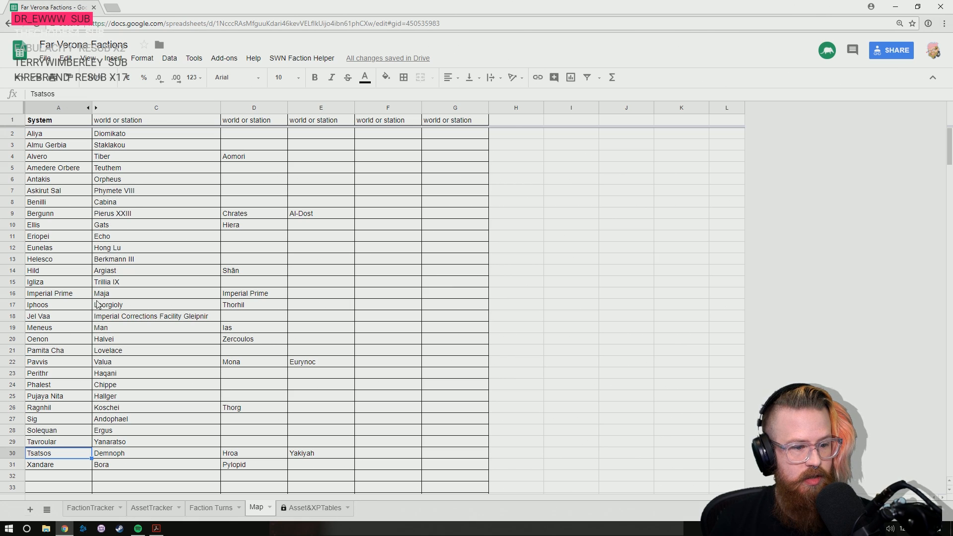
left_click(139, 169)
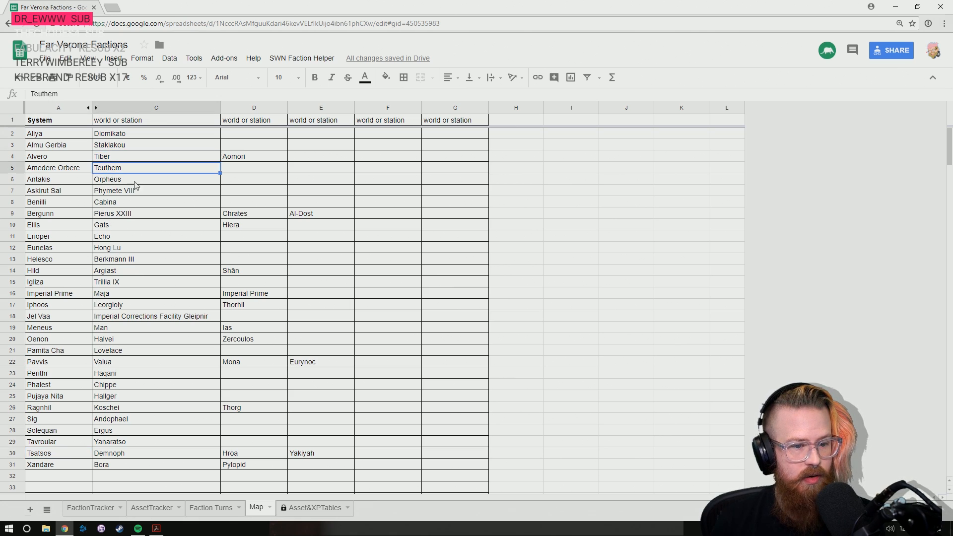
key("Down")
key("Down")
key("Down")
key("Down")
key("Down")
key("Down")
key("Down")
key("Down")
key("Down")
key("Down")
key("Down")
key("Down")
key("Down")
key("Down")
key("Down")
key("Down")
key("Down")
key("Down")
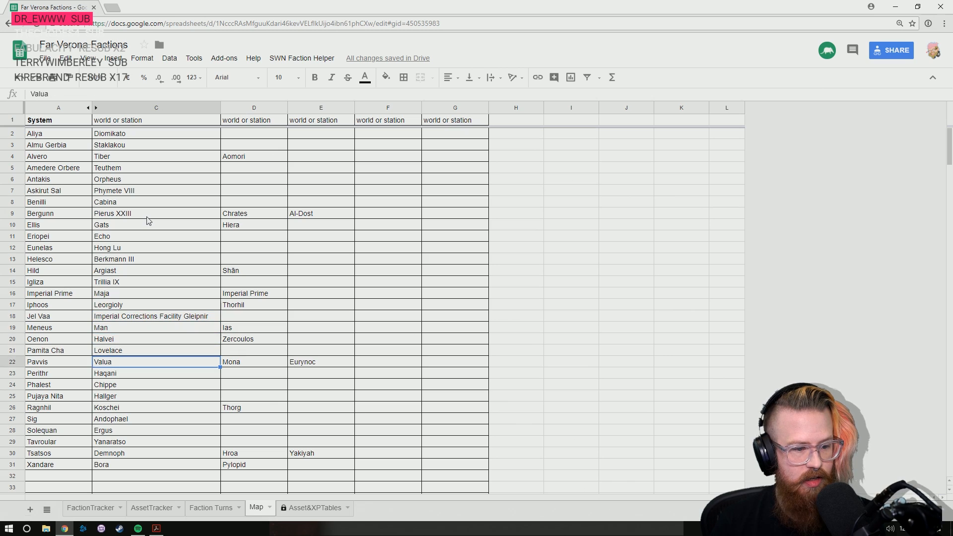
key("Down")
key("Down")
key("Down")
key("Down")
key("Down")
key("Down")
key("Down")
key("Down")
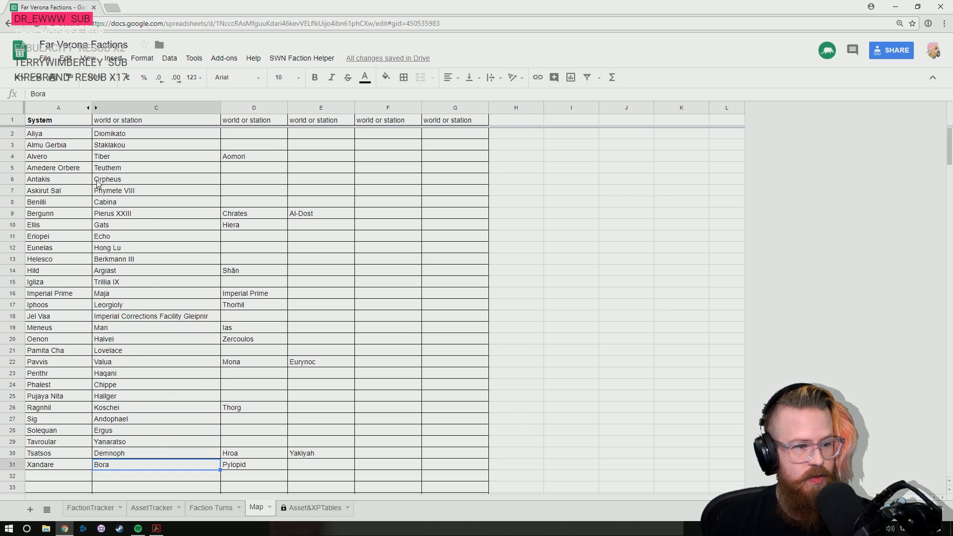
left_click(52, 185)
left_click(124, 185)
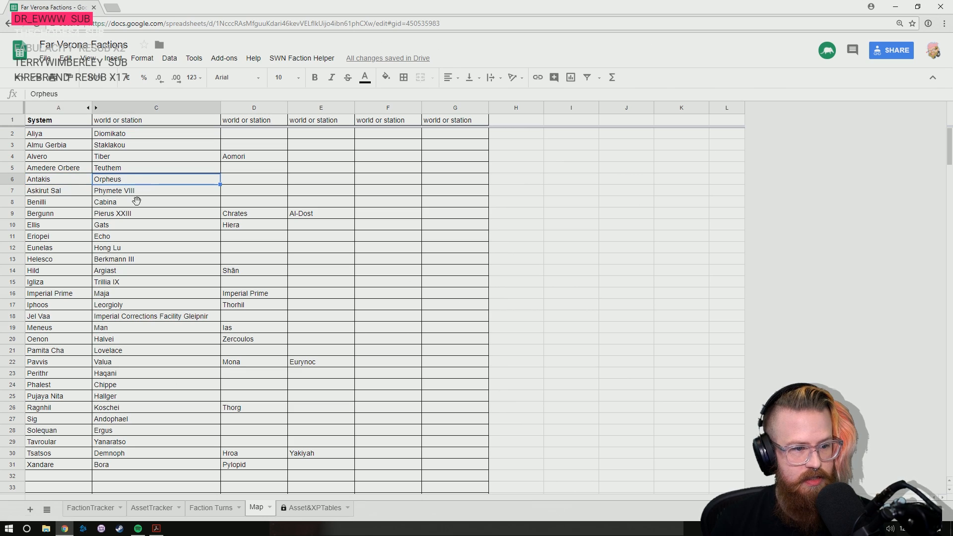
left_click(105, 508)
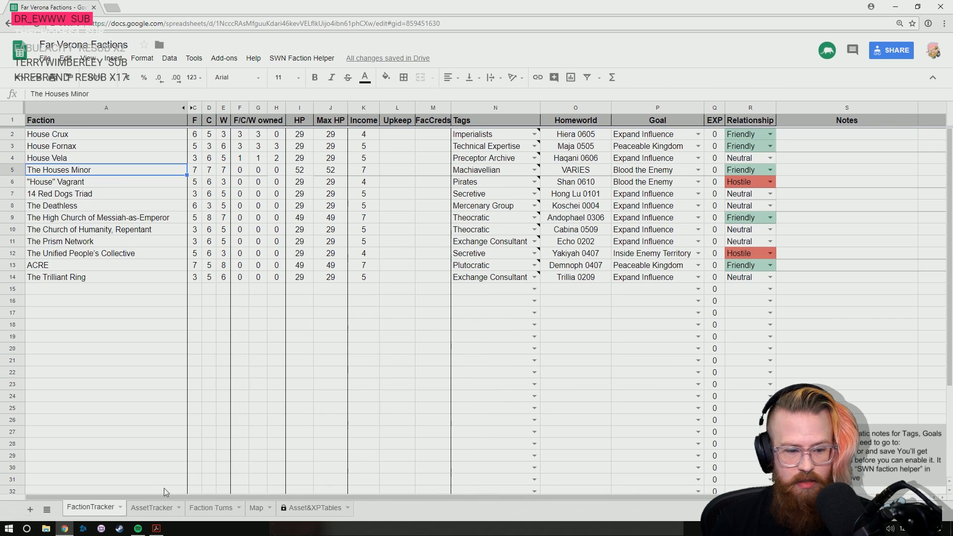
- Set the location of the Base Of Influence in AssetTracker row 24 to the Antakis system and the planet Orpheus
left_click(152, 508)
left_click(555, 329)
type("a")
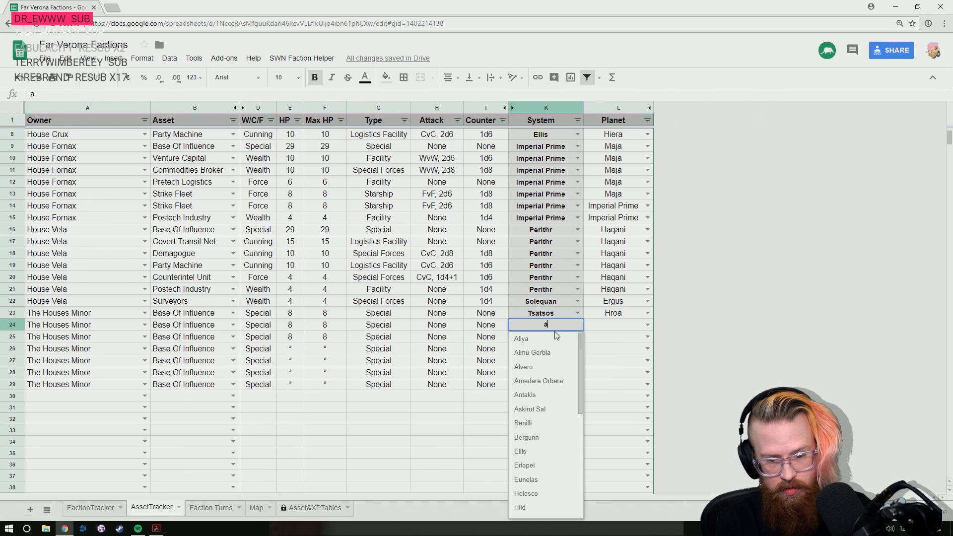
type("nt")
key("Tab")
type("or")
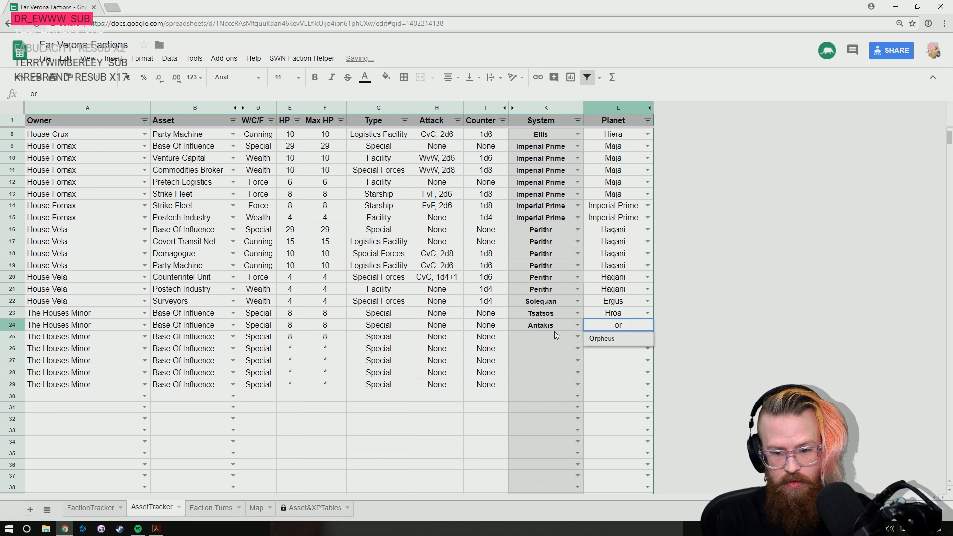
key("Return")
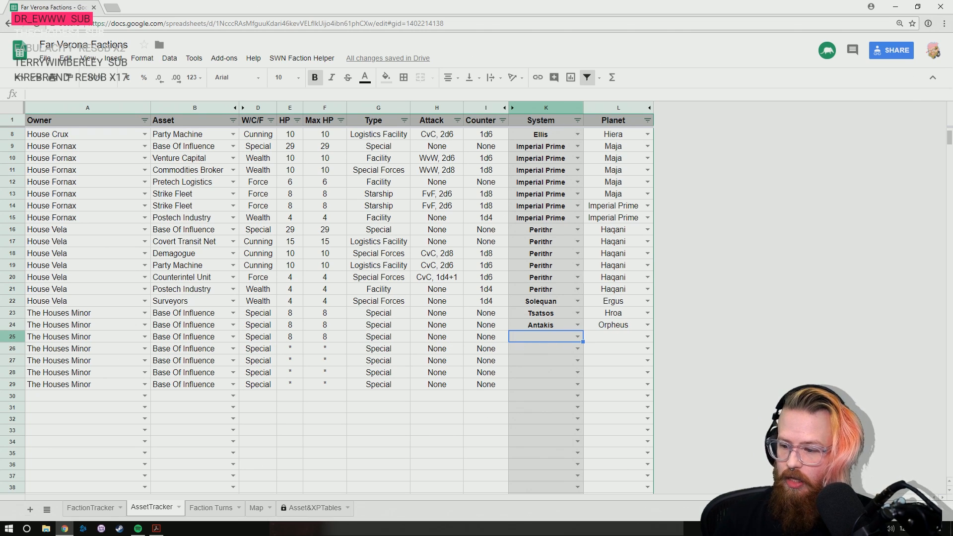
left_click(576, 337)
type("home")
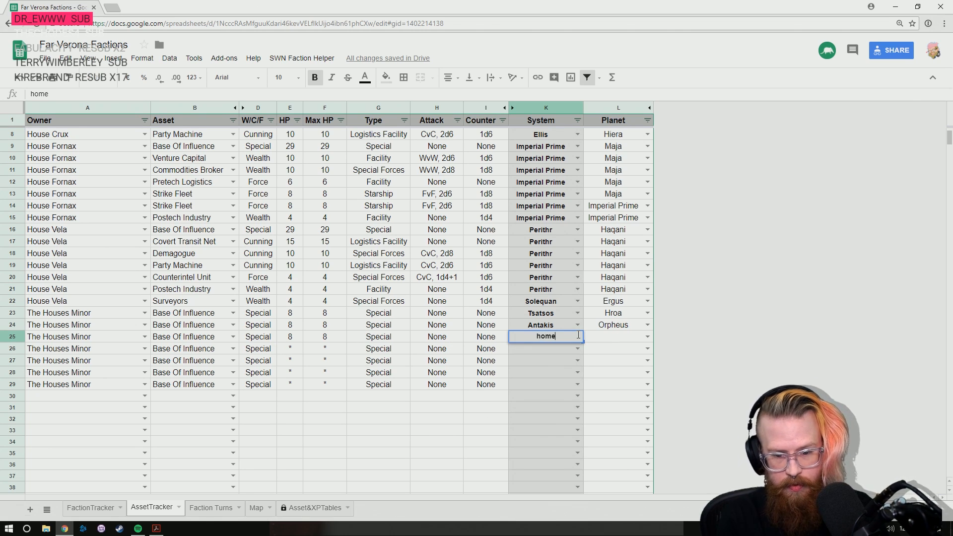
key("BackSpace")
key("BackSpace")
key("BackSpace")
key("BackSpace")
key("Escape")
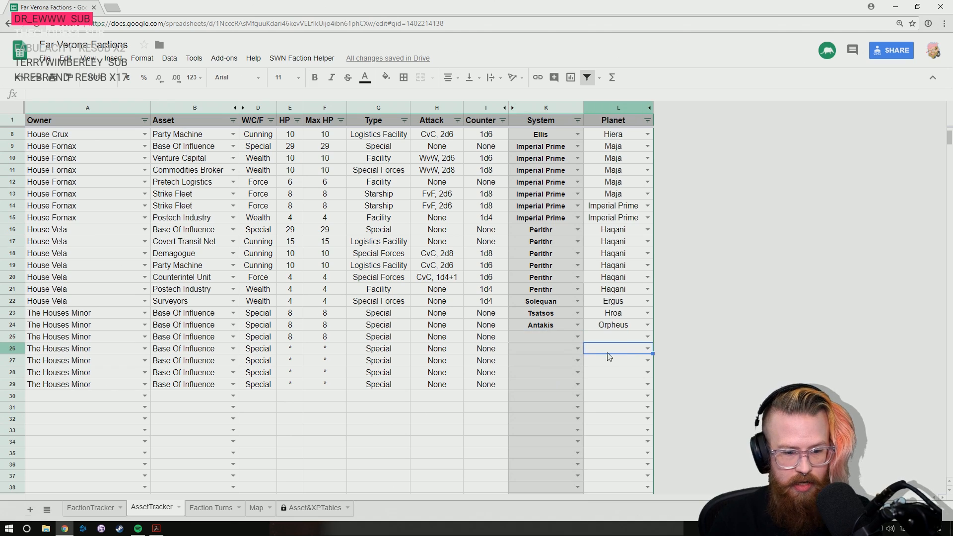
- Add a system named Home with the world Lodestone in row 32 of the Map sheet
left_click(256, 507)
scroll(117, 440, "down", 2)
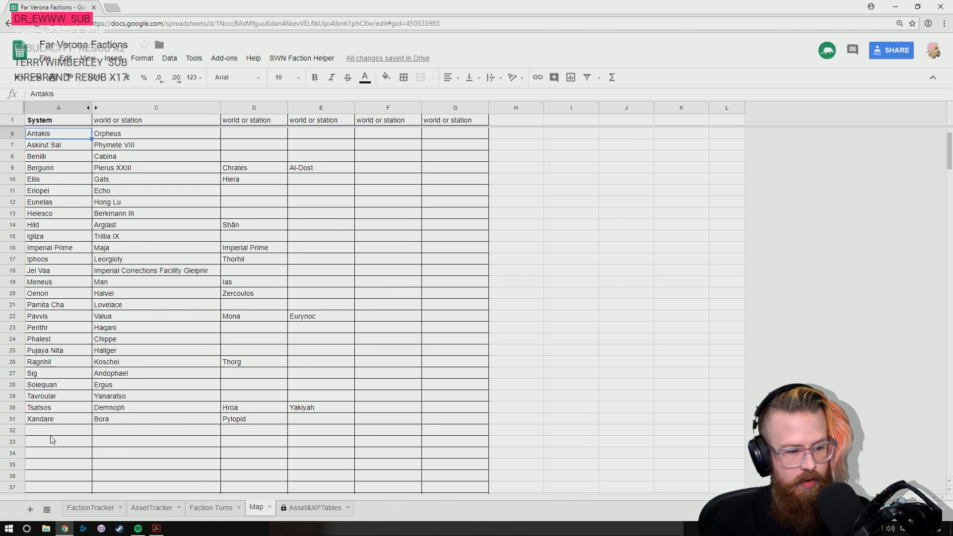
left_click(50, 431)
type("Home")
key("Tab")
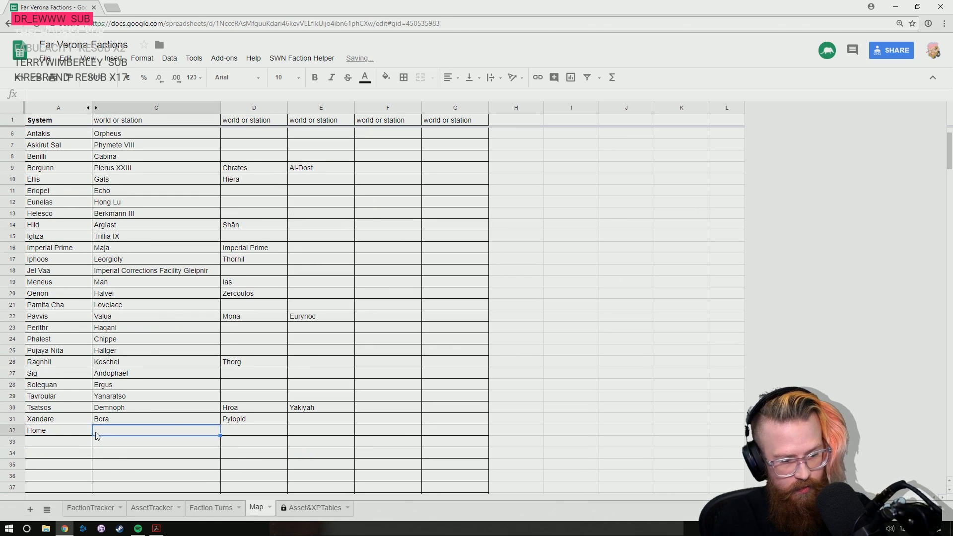
type("Lodestone")
key("Return")
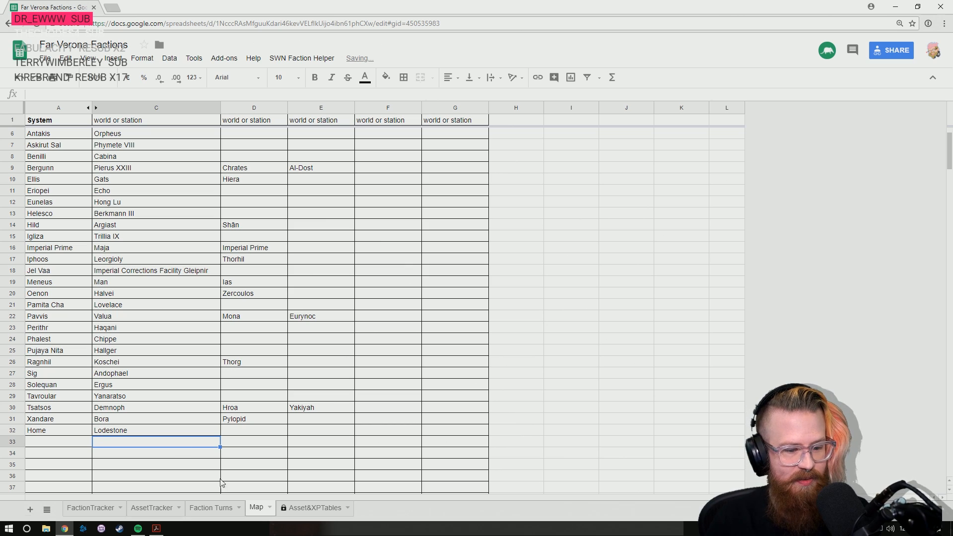
- Set the location of the Base Of Influence in AssetTracker row 25 to the Home system and the planet Lodestone
left_click(89, 507)
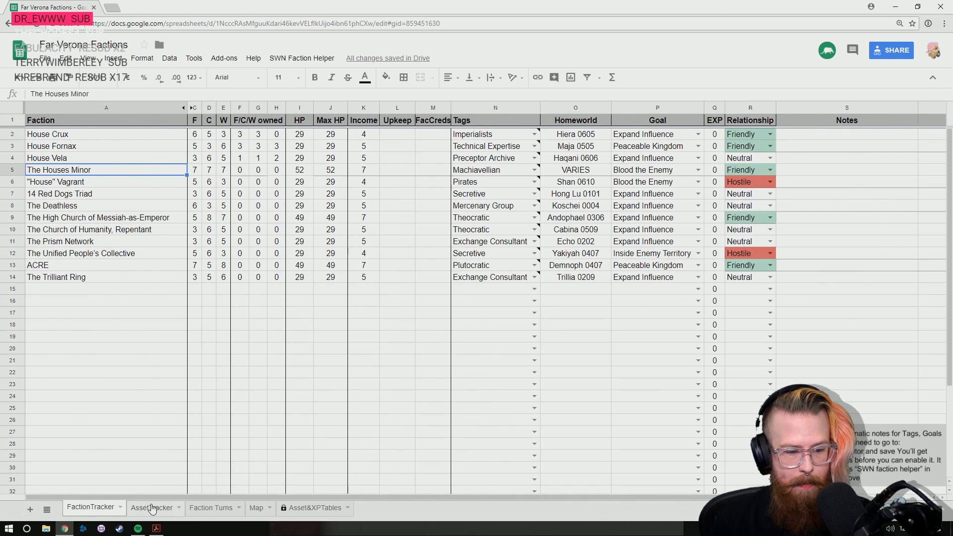
left_click(152, 506)
type("home")
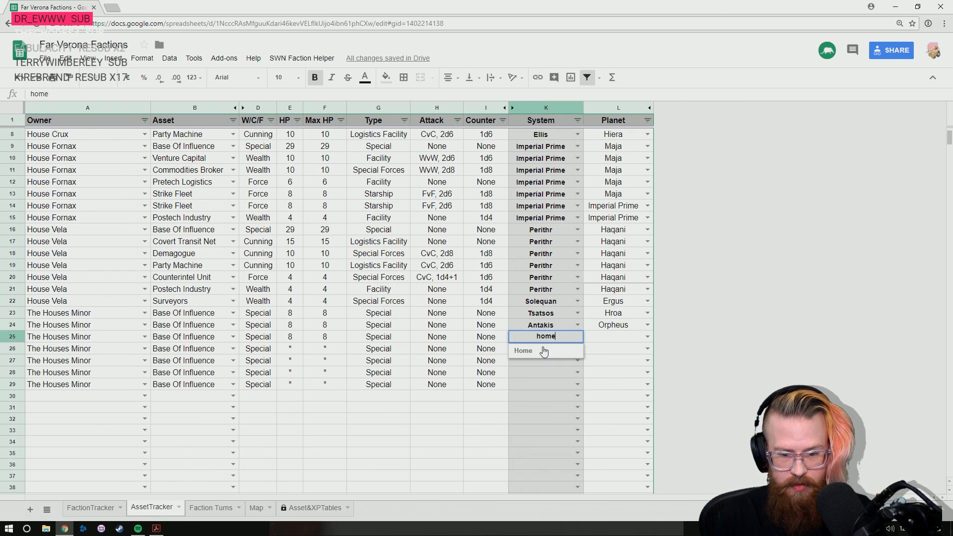
key("Return")
key("Up")
type("Home")
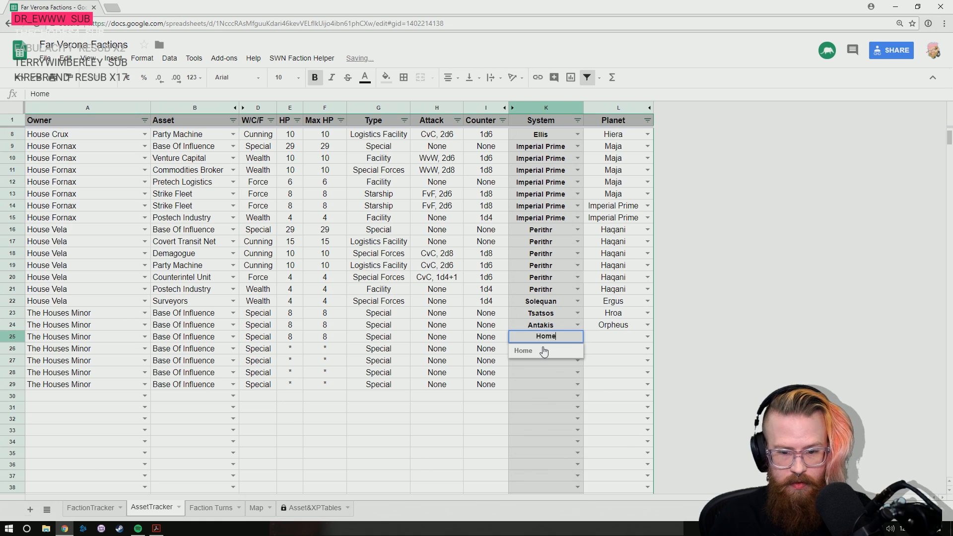
left_click(544, 351)
left_click(624, 337)
type("l")
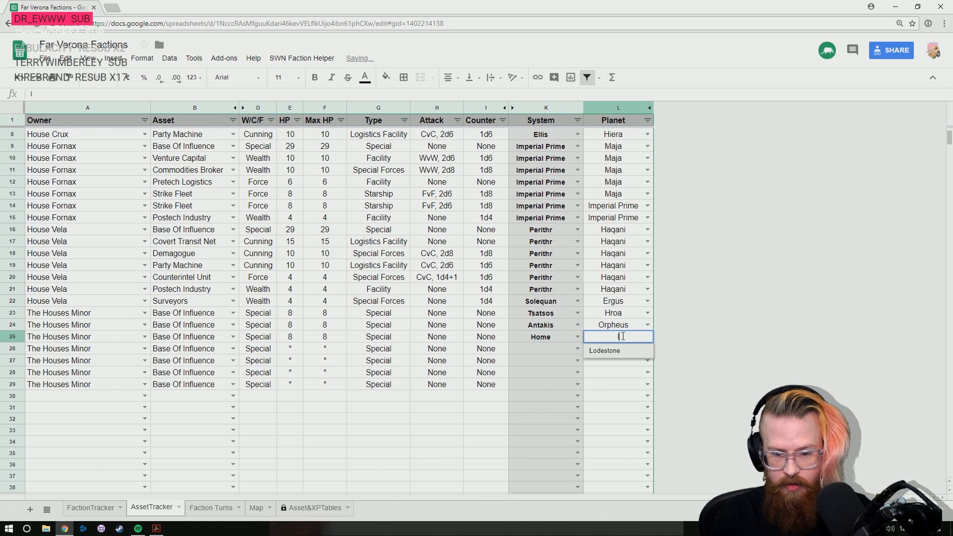
left_click(617, 352)
left_click(617, 354)
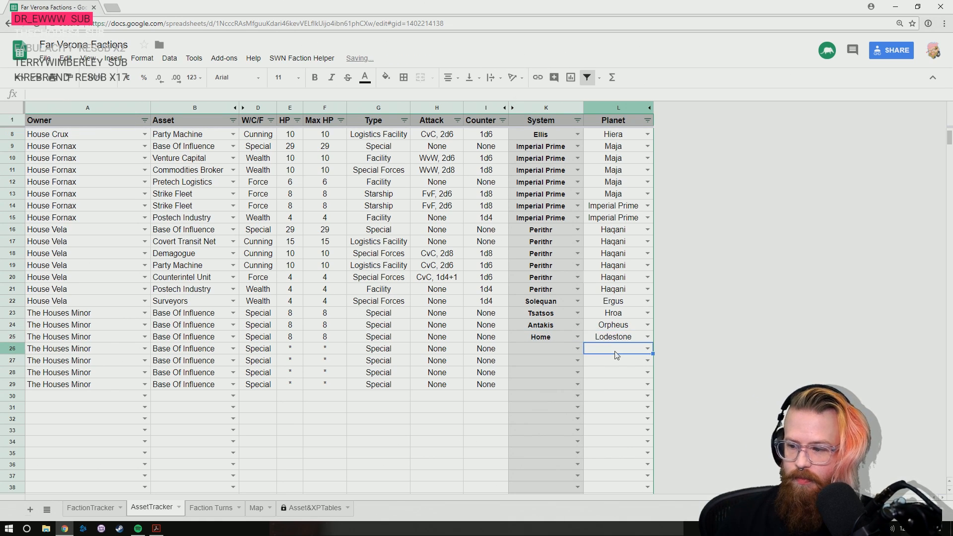
- Set the HP and Max HP of The Houses Minor's Base Of Influence in AssetTracker row 26 to 7
key("Left")
key("Right")
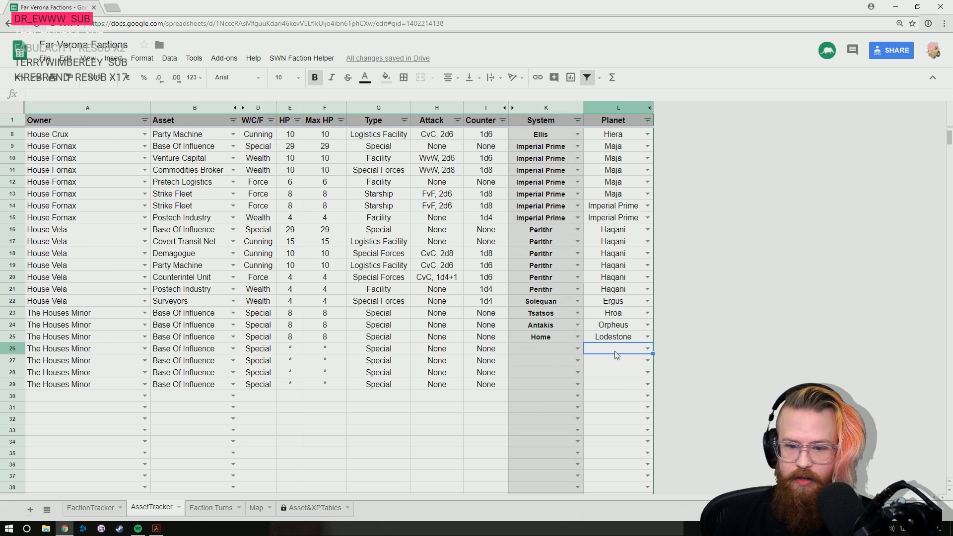
key("Up")
key("Left")
key("Down")
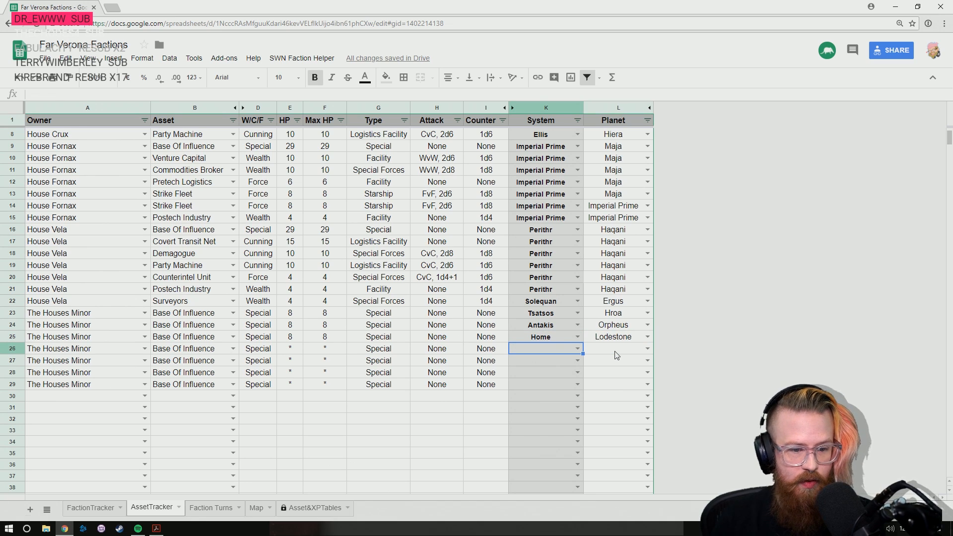
key("Left")
key("Left")
key("Left")
key("Left")
key("Left")
type("7")
key("Tab")
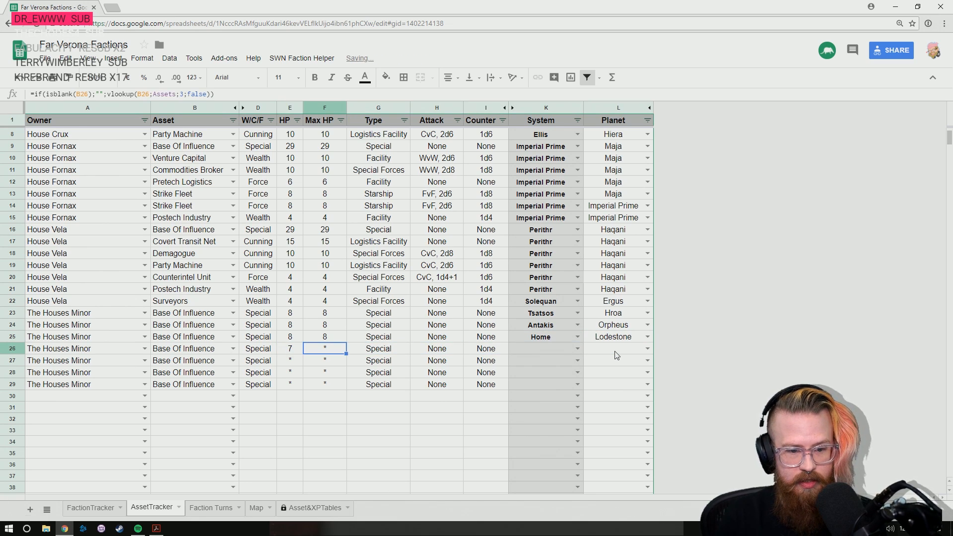
type("7")
key("Return")
- Set the Max HP of the Bases Of Influence in rows 27 to 29 to 7
key("Tab")
type("7")
key("Return")
key("Tab")
type("7")
key("Return")
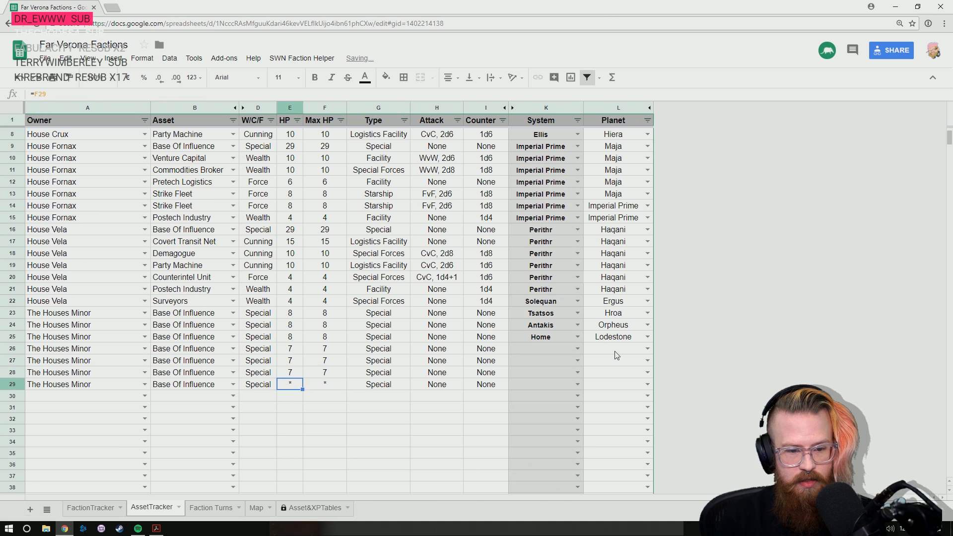
key("Tab")
type("7")
key("Up")
key("Up")
key("Up")
- Look through the Map sheet to check which system the worlds Tiber and Aomori belong to
key("Right")
key("Right")
key("Right")
key("Right")
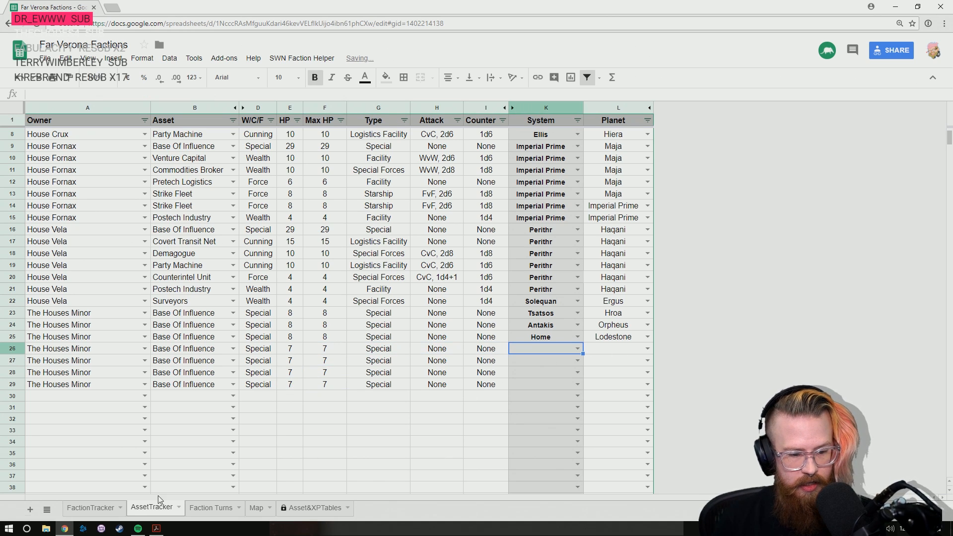
left_click(104, 507)
left_click(210, 508)
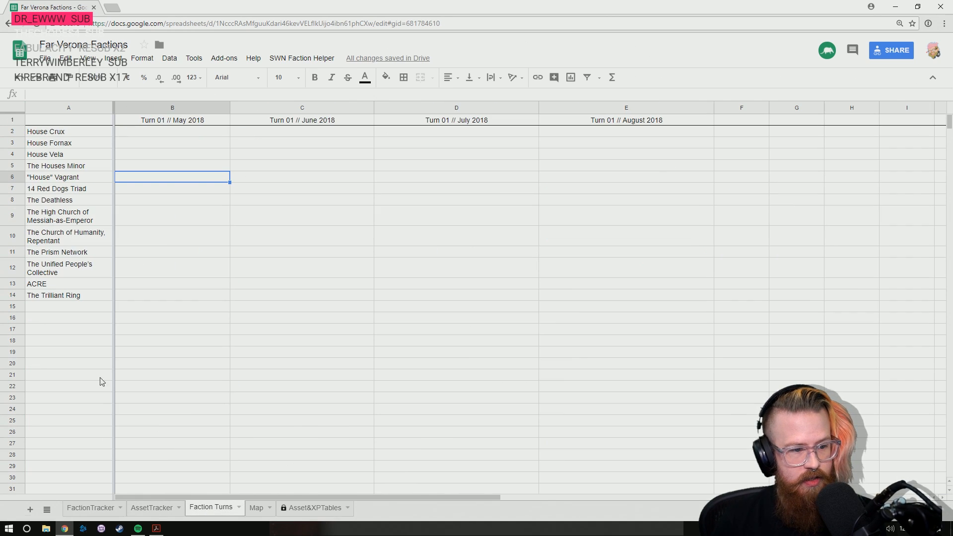
left_click(255, 507)
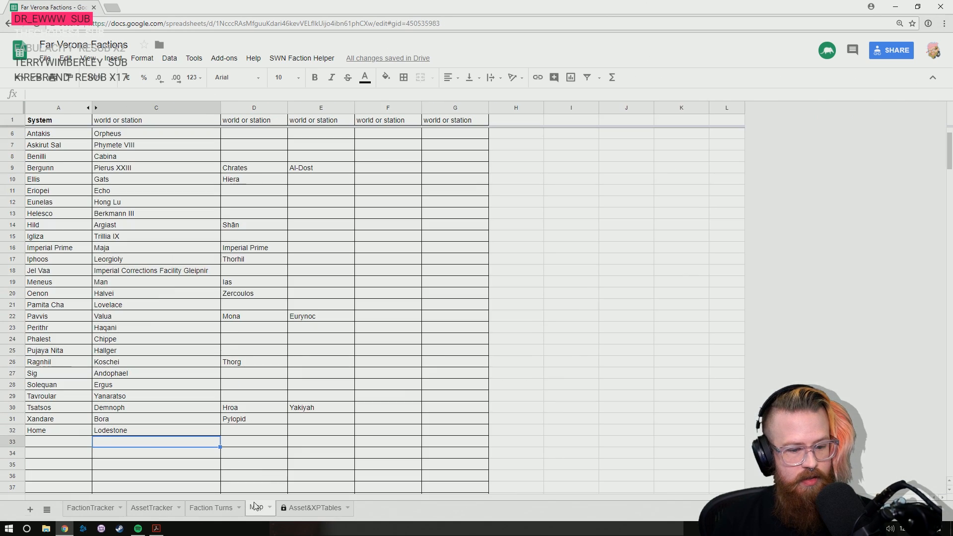
left_click(69, 432)
left_click(60, 408)
left_click(124, 410)
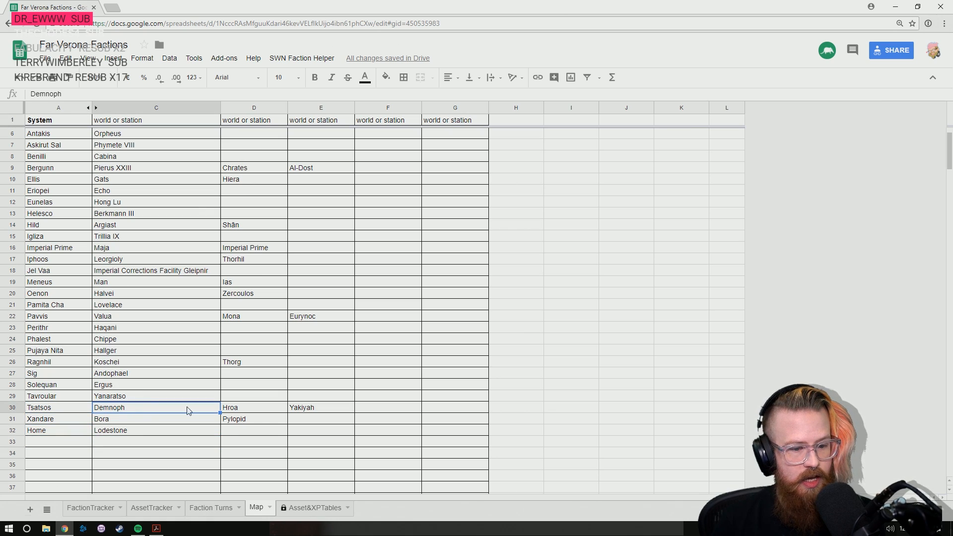
scroll(247, 322, "up", 2)
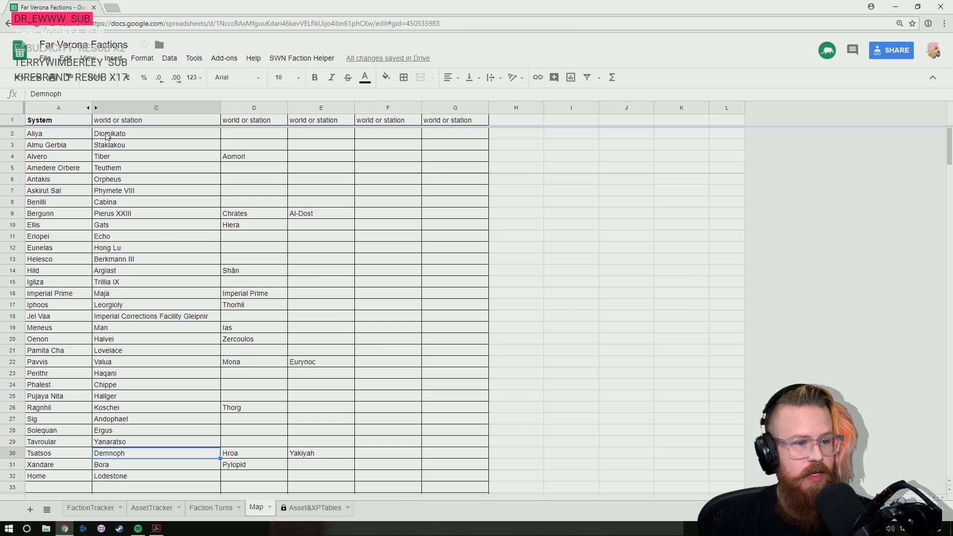
left_click(103, 157)
key("Right")
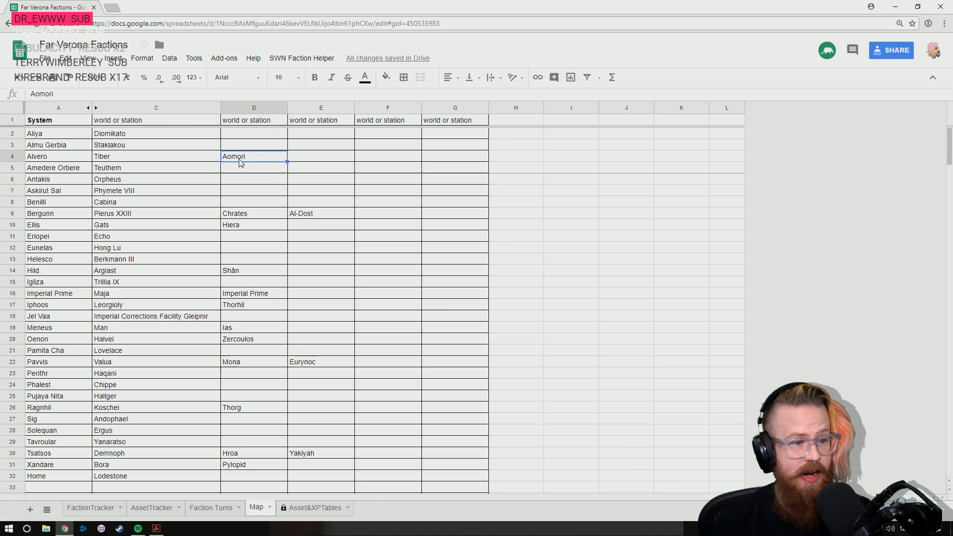
key("Left")
key("Left")
left_click(99, 507)
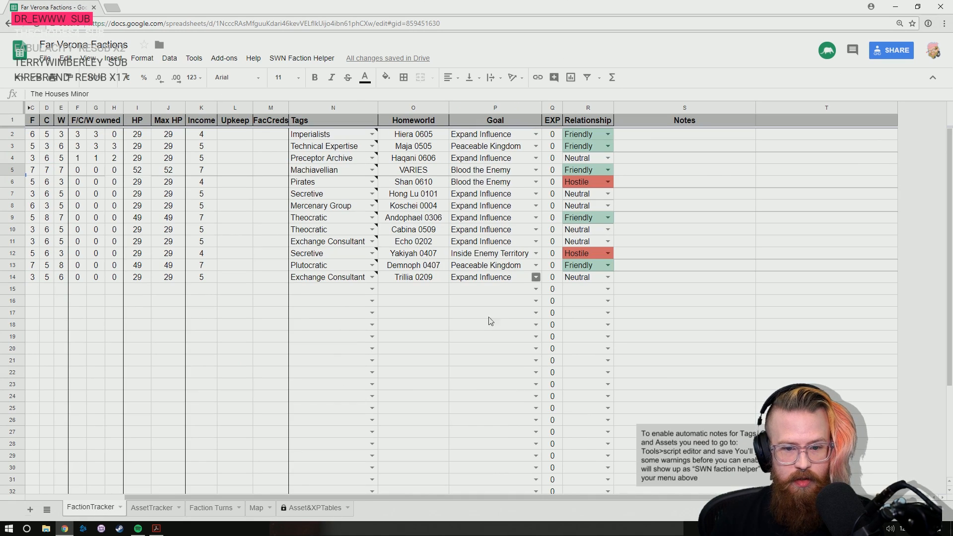
- Set the system of the Bases Of Influence in AssetTracker rows 26 and 27 to Alvero
left_click(151, 508)
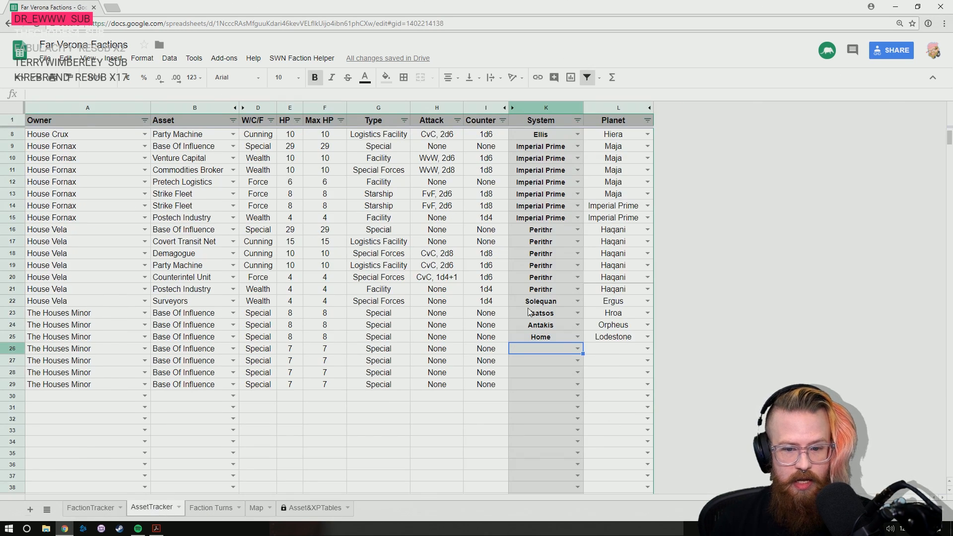
type("al")
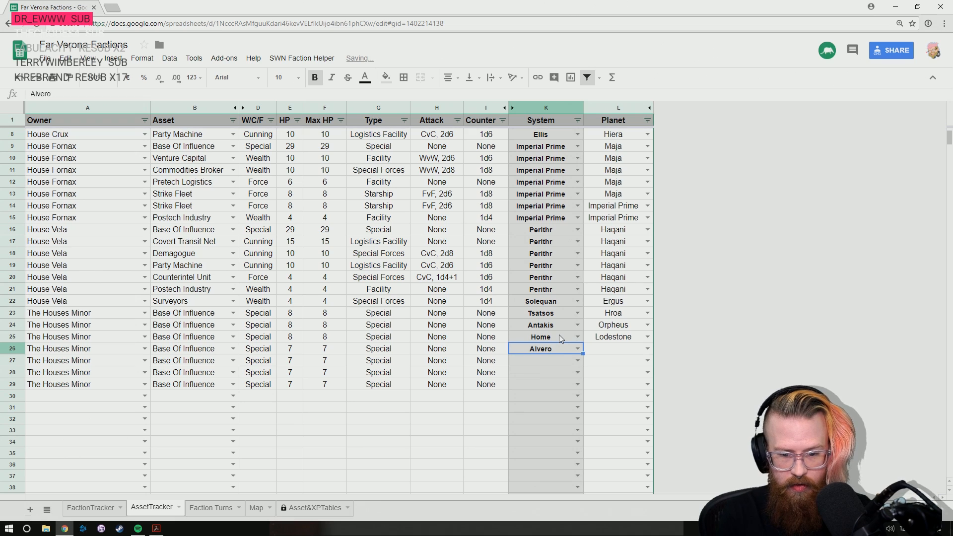
key("Tab")
key("Return")
type("alv")
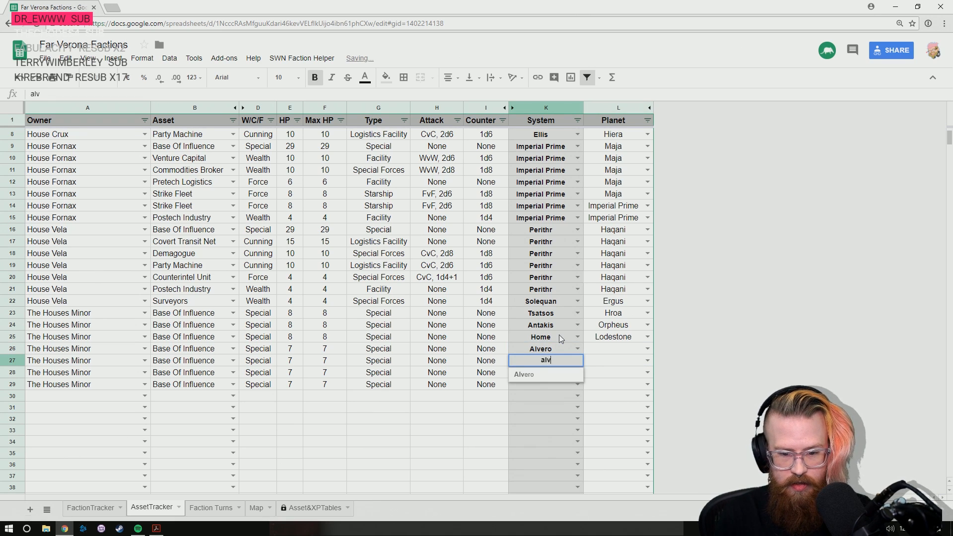
key("Return")
key("Up")
key("Right")
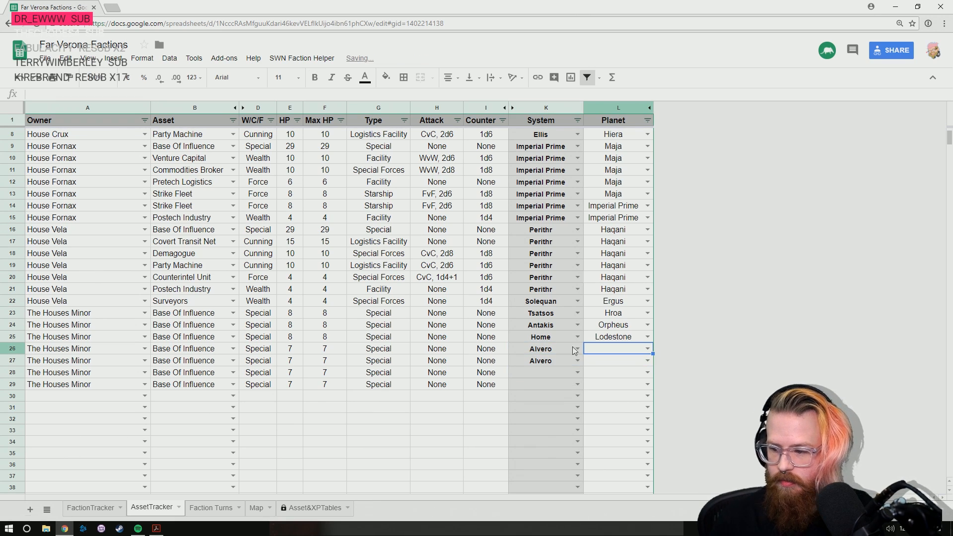
- Set the planet of the Base Of Influence in row 26 to Tiber and in row 27 to Aomori
left_click(647, 349)
left_click(612, 366)
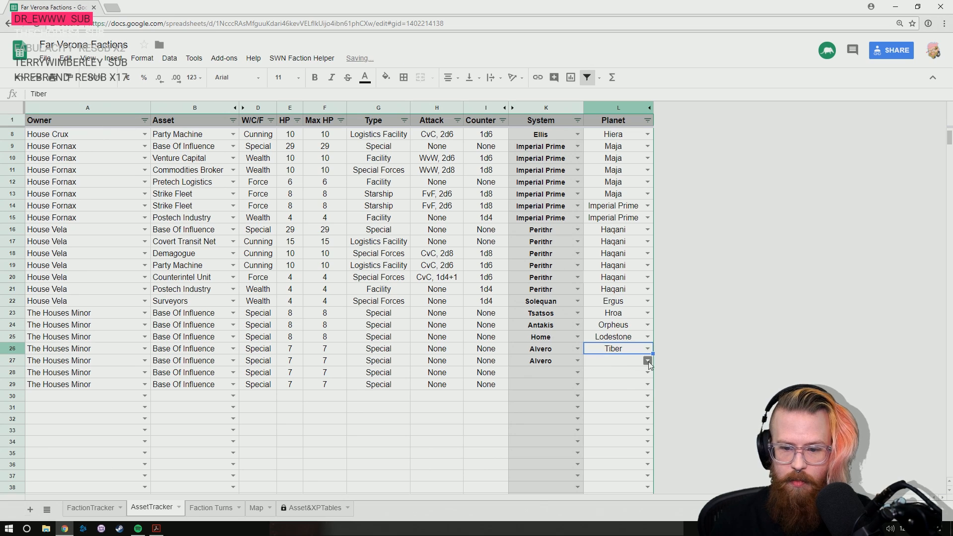
left_click(647, 360)
left_click(614, 389)
- Set the location of the Base Of Influence in row 28 to the Aliya system and the planet Diomikato
left_click(573, 376)
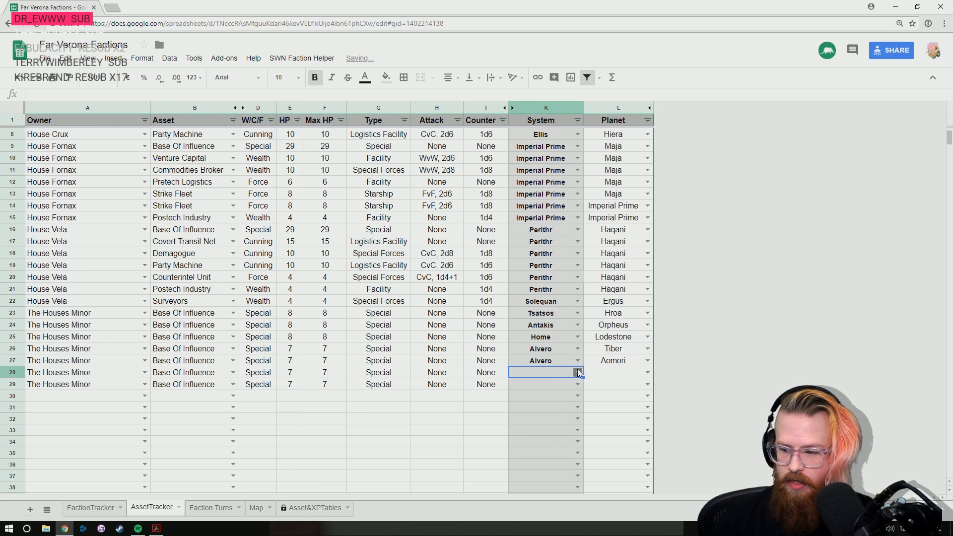
left_click(577, 372)
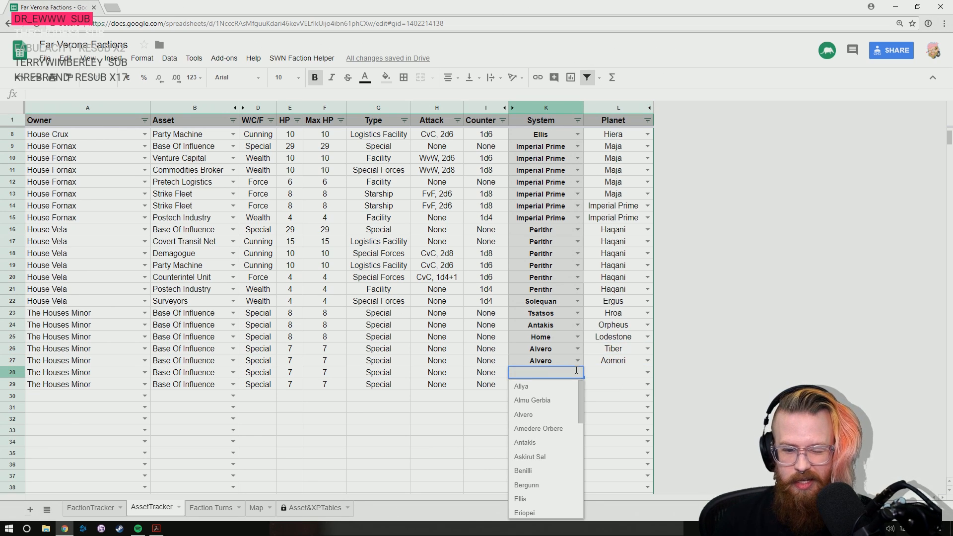
left_click(559, 387)
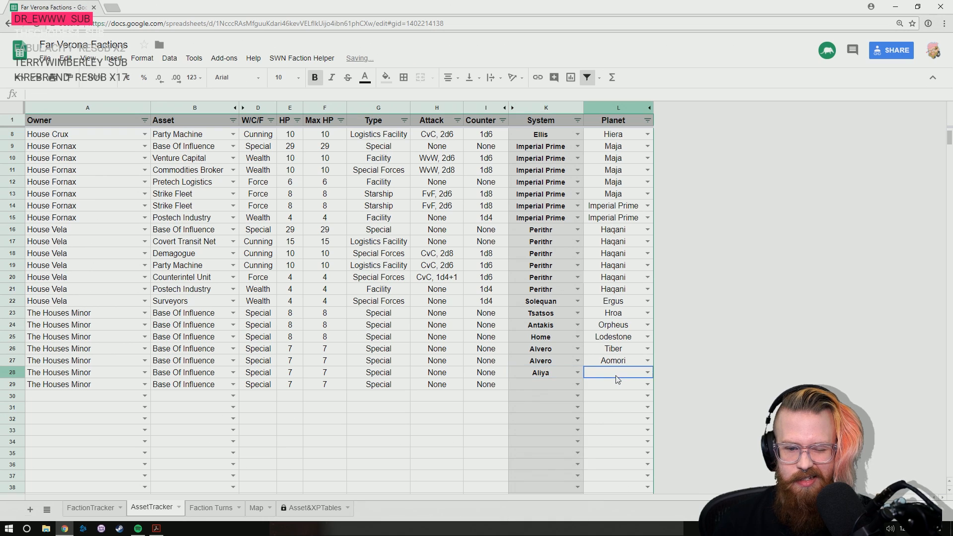
left_click(647, 372)
left_click(605, 392)
- Reorder the sheets so that Faction Turns comes directly before AssetTracker
left_click(560, 386)
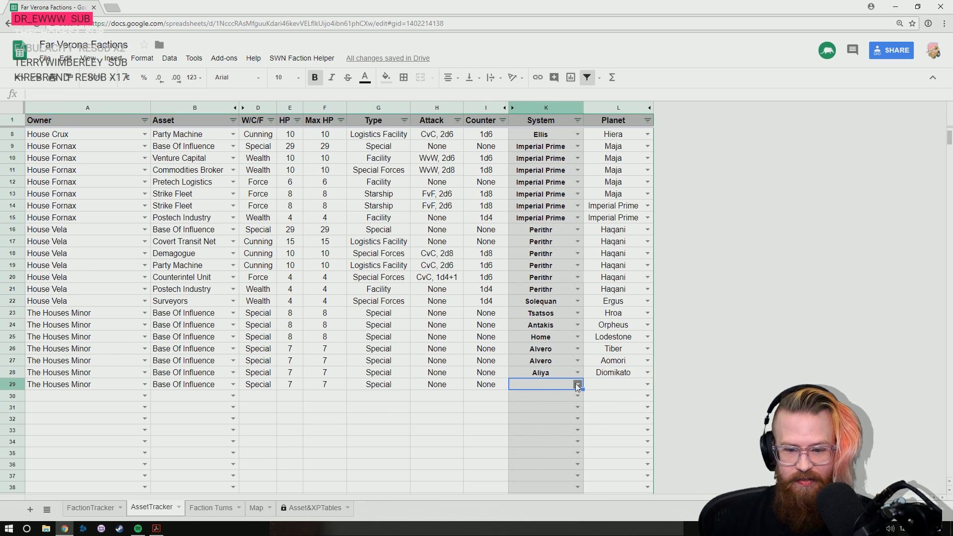
left_click_drag(211, 508, 156, 508)
- Search the Map sheet for "love" to check which system the world Lovelace belongs to
left_click(256, 508)
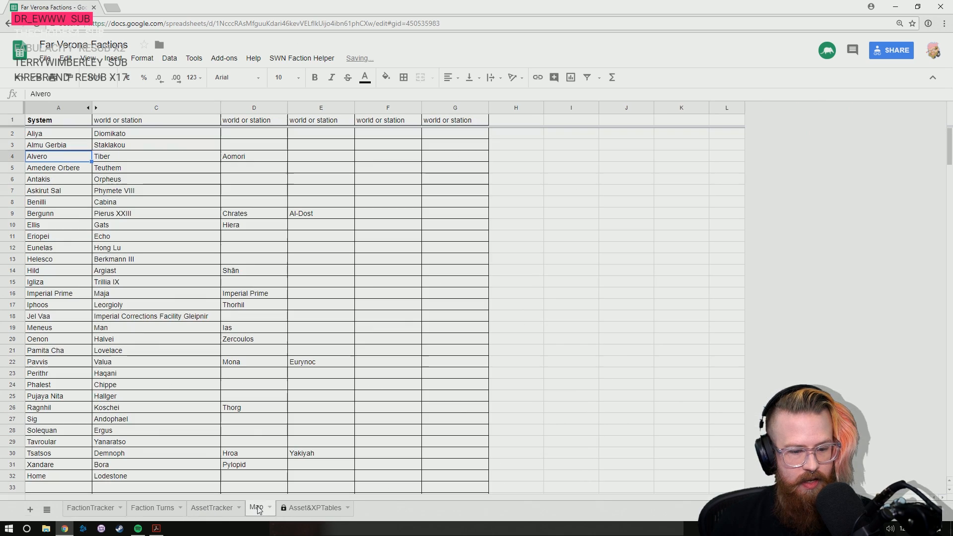
left_click(119, 478)
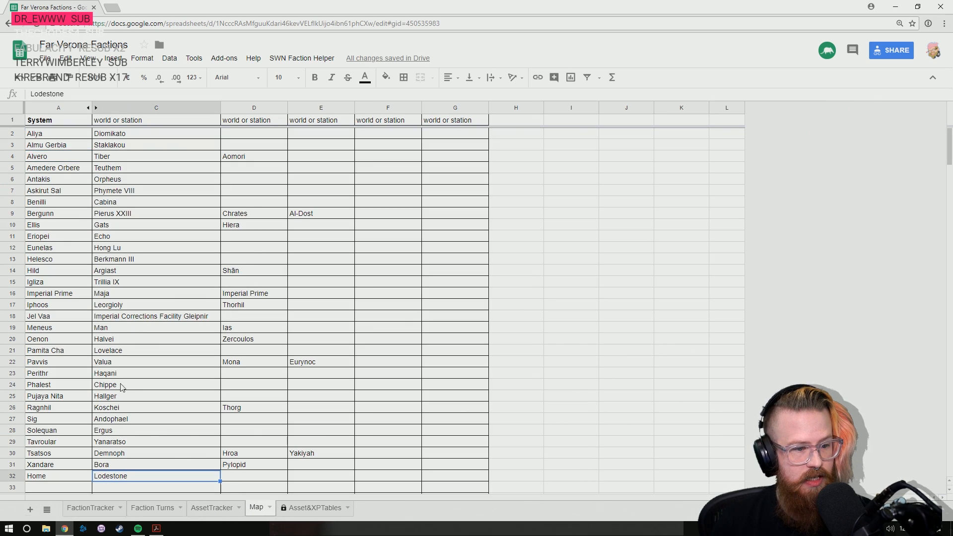
key("Up")
key("Up")
key("Up")
key("Up")
key("Up")
key("Up")
key("Up")
key("Up")
key("Up")
key("Up")
key("Up")
key("Up")
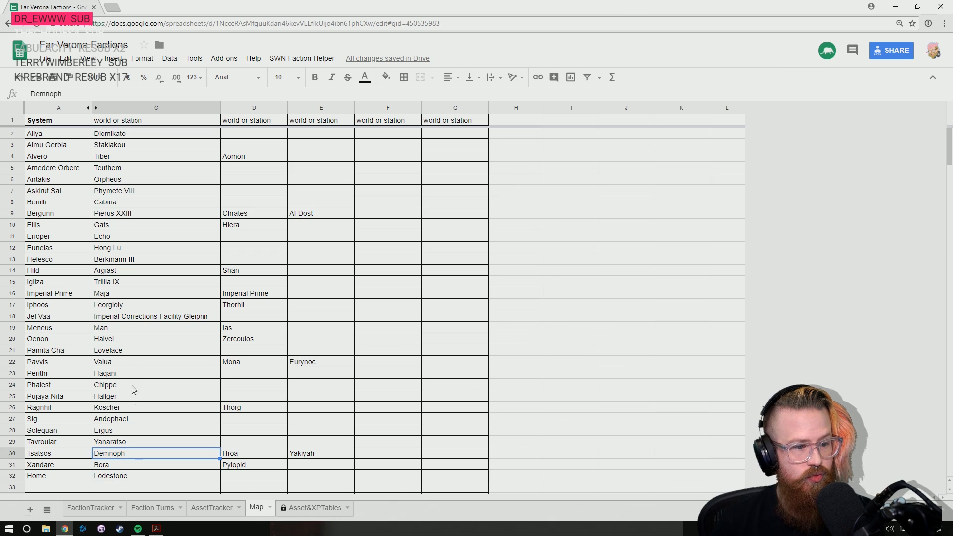
key("Up")
key("Up")
key("Up")
key("Up")
key("Up")
key("Up")
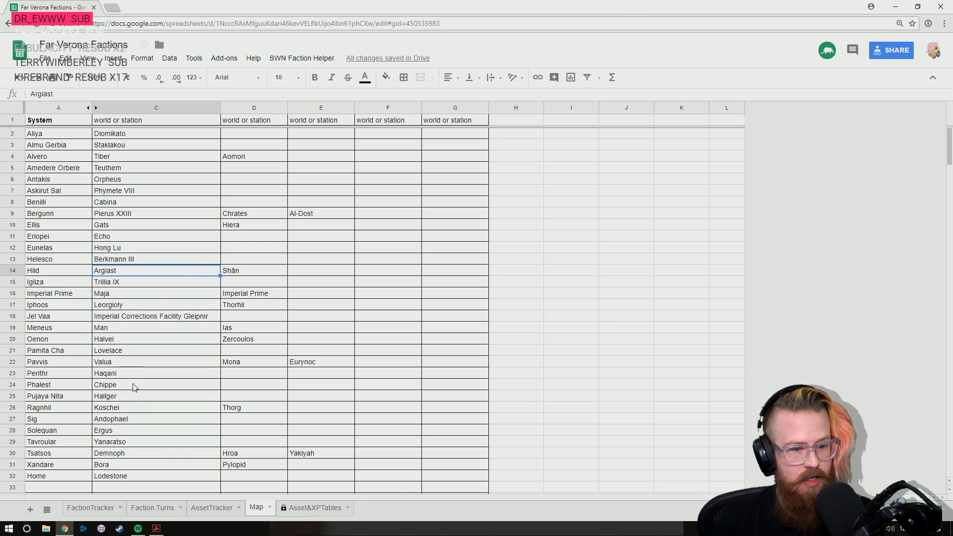
key("ctrl+f")
type("love")
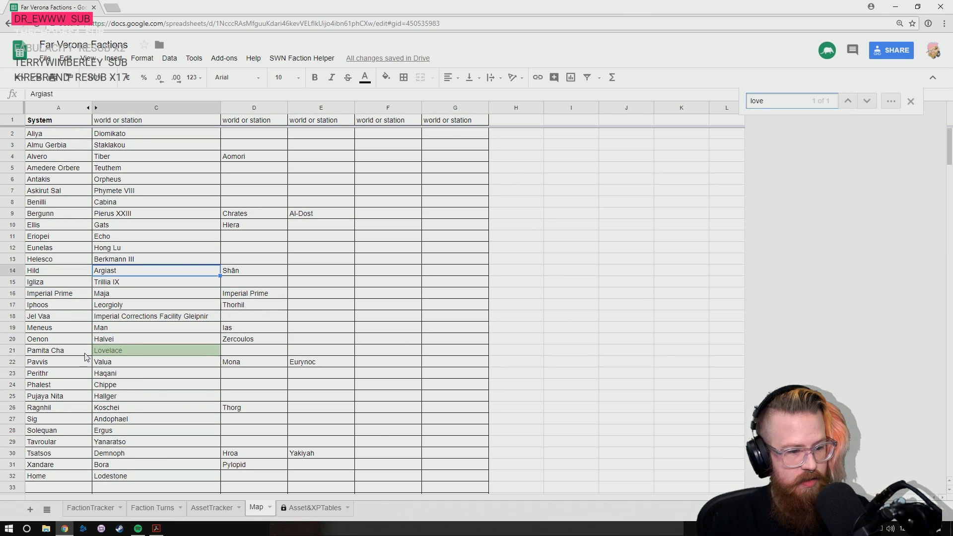
left_click(85, 353)
- Set the location of the Base Of Influence in AssetTracker row 29 to the Pamita Cha system and the planet Lovelace, and close the search
left_click(91, 509)
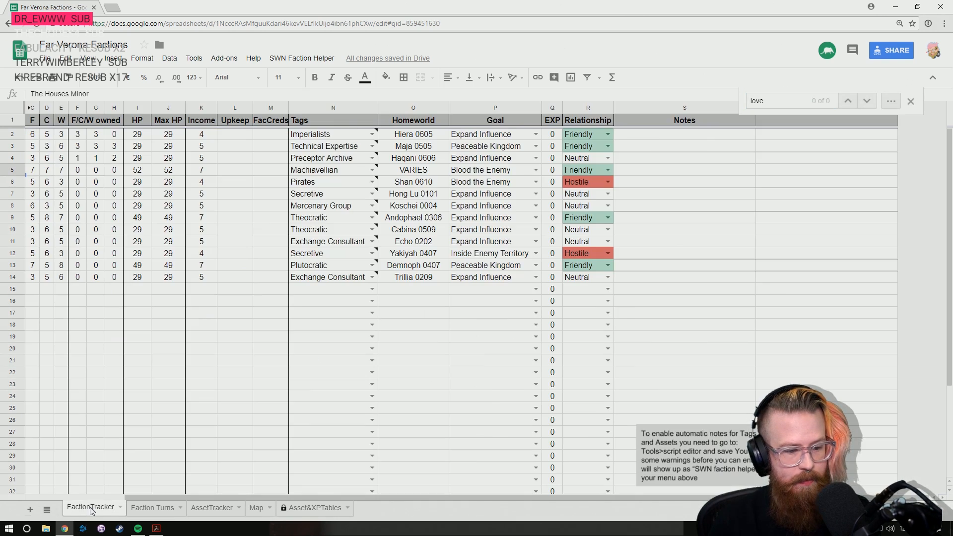
left_click(162, 505)
left_click(218, 508)
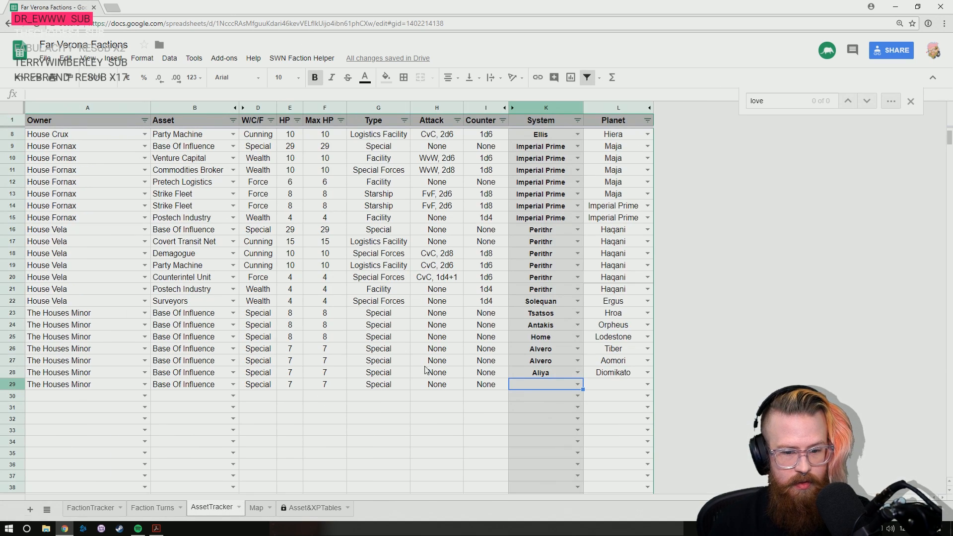
type("pamit")
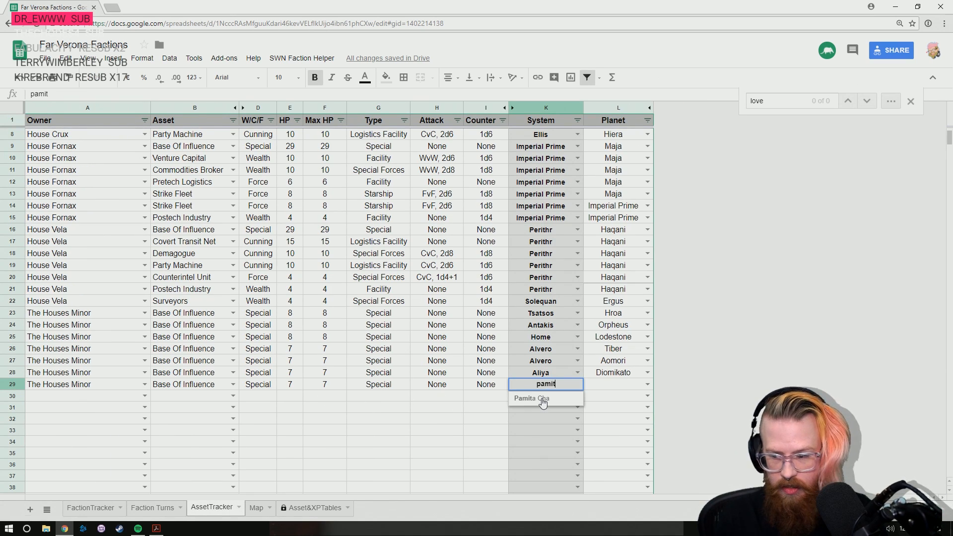
left_click(543, 399)
left_click(629, 389)
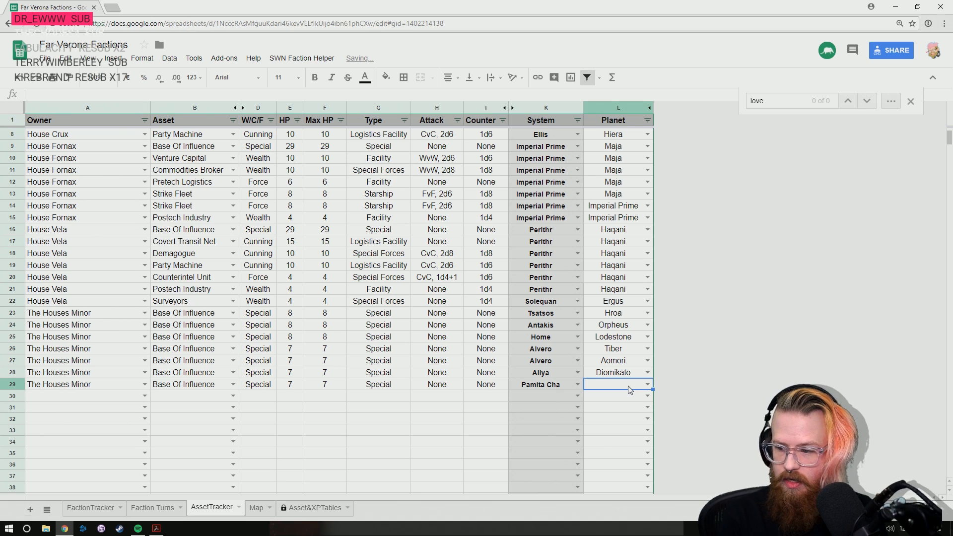
type("lov")
left_click(617, 400)
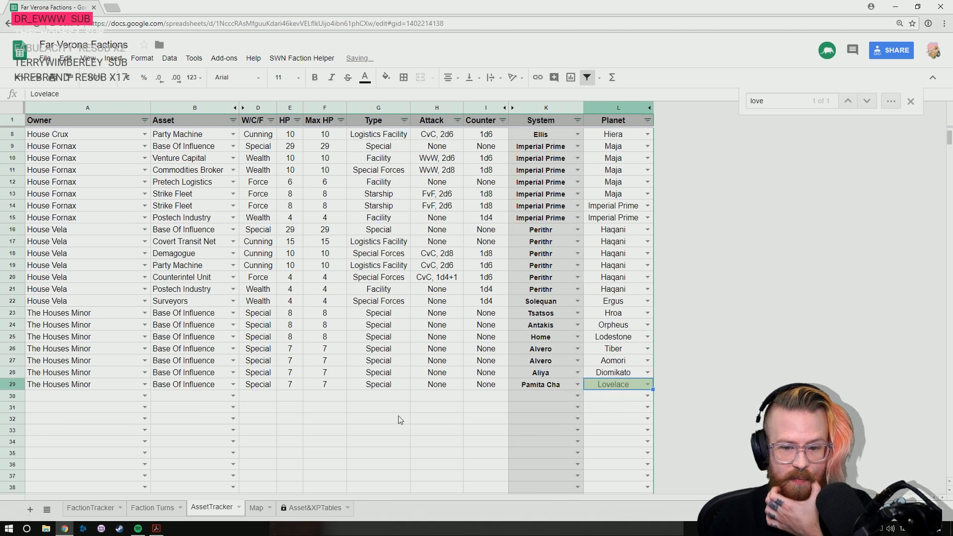
left_click(912, 102)
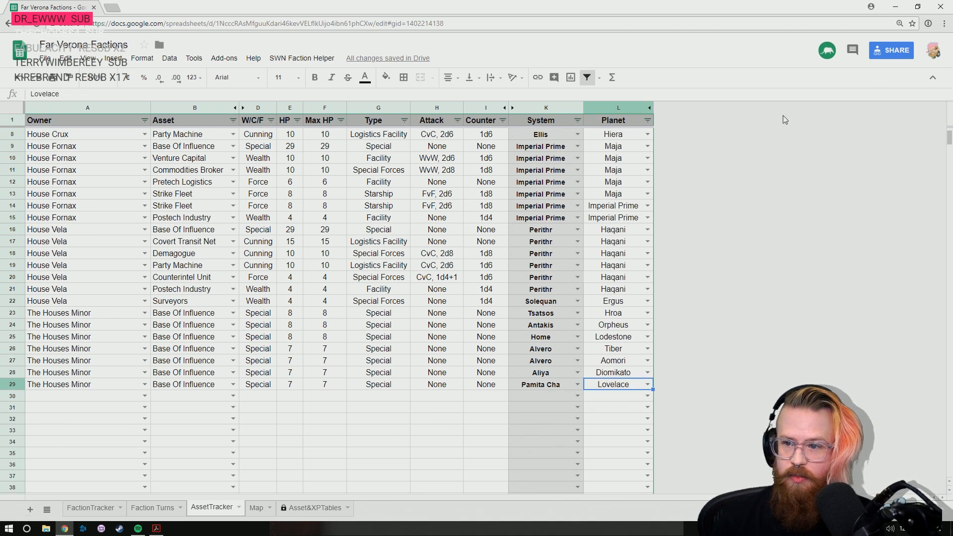
- Start a new asset entry in AssetTracker row 30 with The Houses Minor as the owner
key("Down")
key("Left")
key("Left")
key("Left")
key("Left")
key("Left")
key("Left")
key("Left")
key("Left")
key("Left")
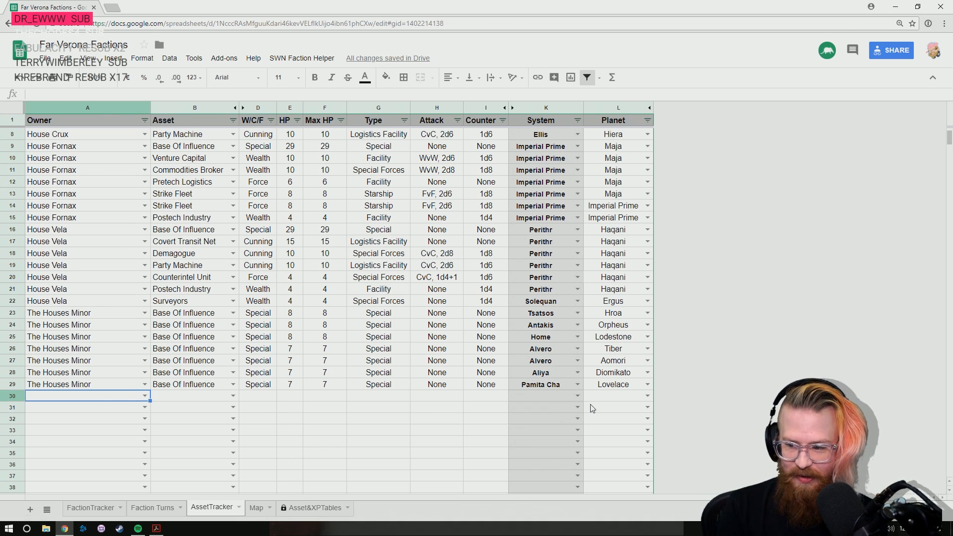
scroll(431, 407, "down", 4)
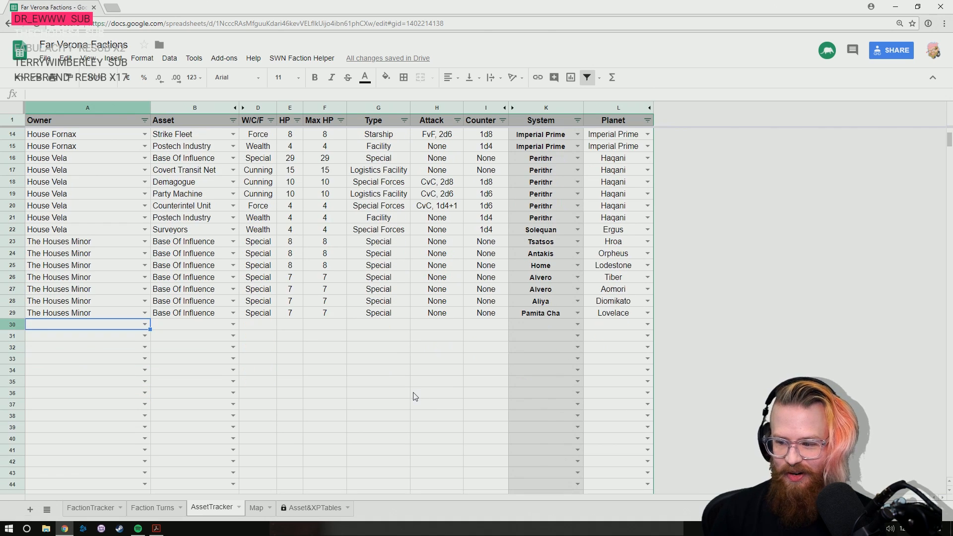
scroll(417, 395, "up", 3)
scroll(308, 387, "down", 2)
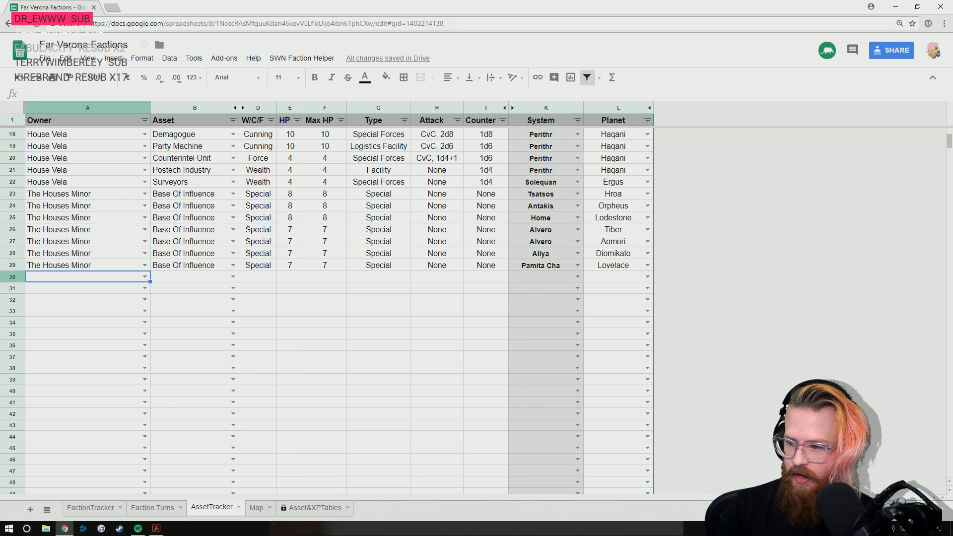
left_click(144, 277)
left_click(78, 333)
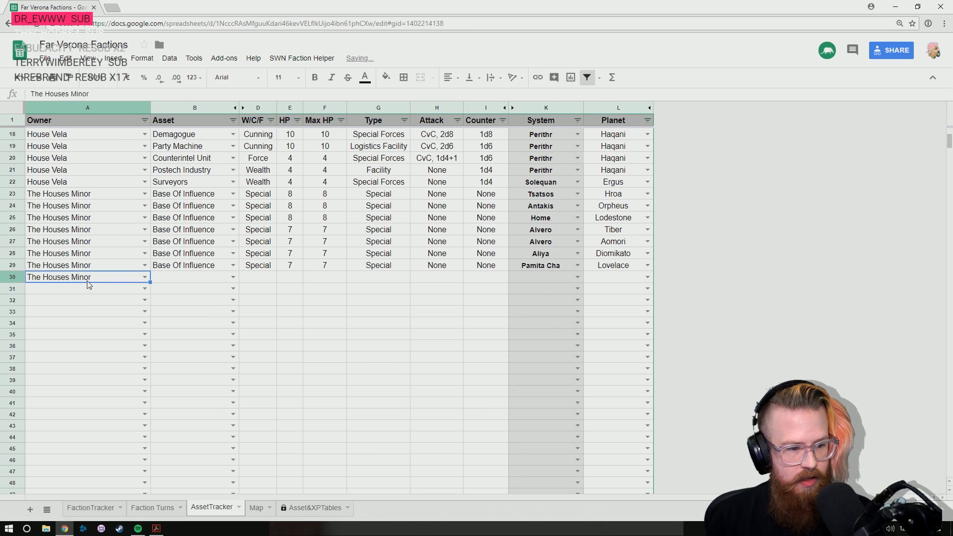
- Fill The Houses Minor down the Owner column of AssetTracker from row 30 through row 37
key("shift+Down")
key("shift+Down")
key("shift+Down")
key("shift+Down")
key("shift+Down")
key("shift+Down")
key("shift+Down")
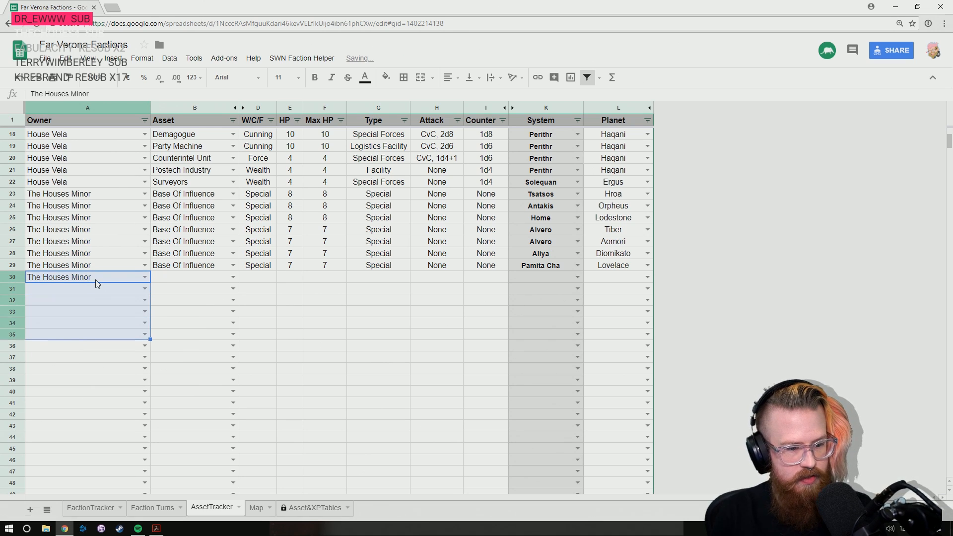
key("ctrl+d")
- Set the System of The Houses Minor entries in rows 30 to 32 to Pamita Cha
left_click(179, 278)
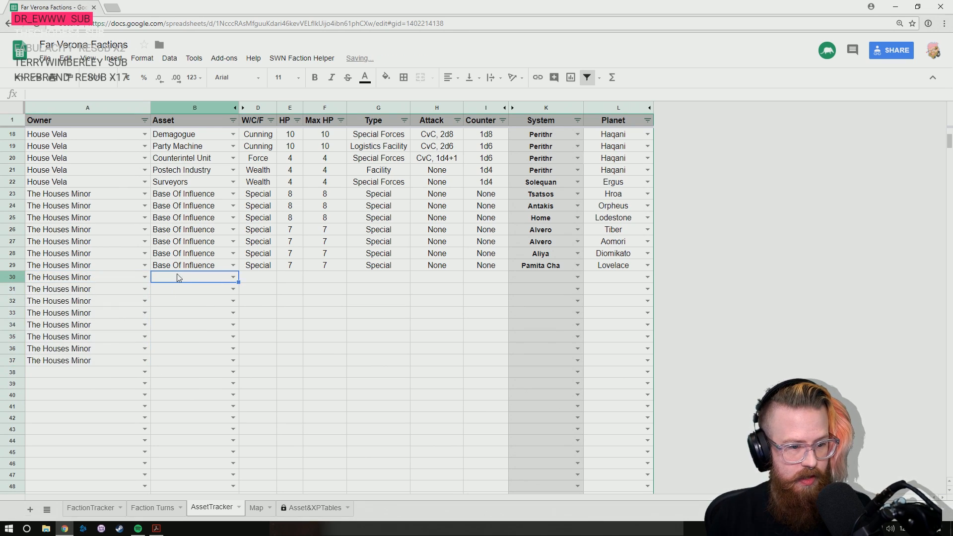
key("Right")
key("Right")
key("Right")
key("Right")
key("Right")
key("Right")
key("Right")
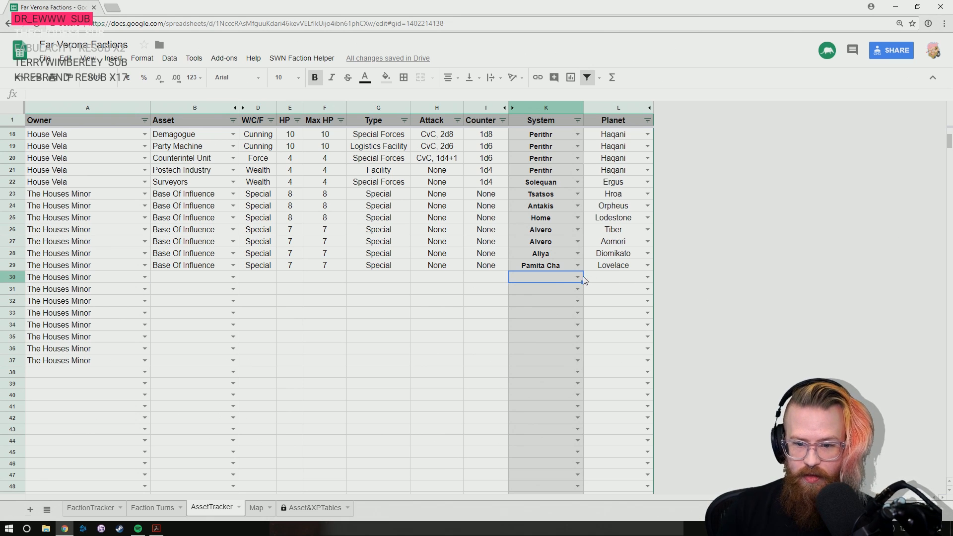
left_click(577, 277)
type("pam")
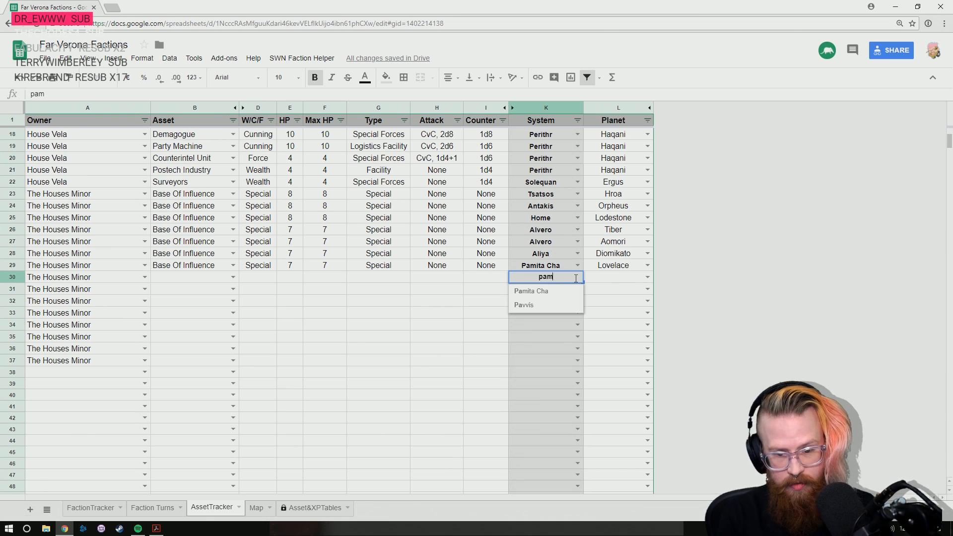
key("Return")
type("pam")
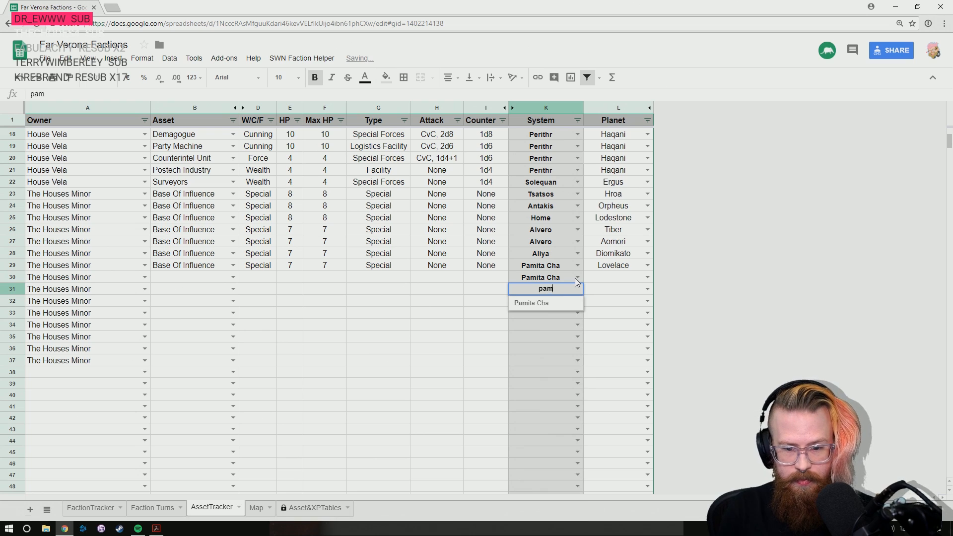
key("Return")
type("pam")
key("Return")
key("Up")
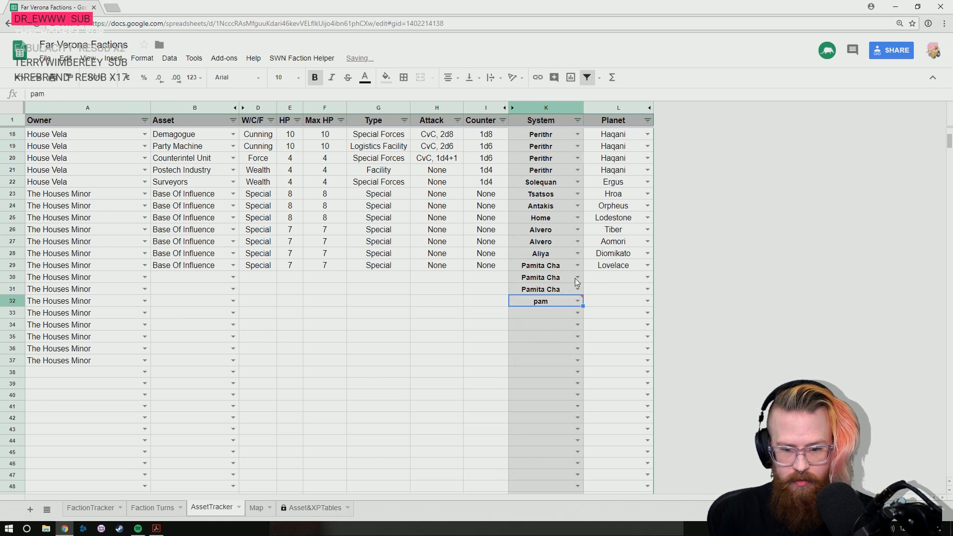
type("pam")
key("Tab")
- Set the Planet of The Houses Minor entries in rows 30 to 32 to Lovelace
key("shift+Up")
key("shift+Up")
key("shift+Up")
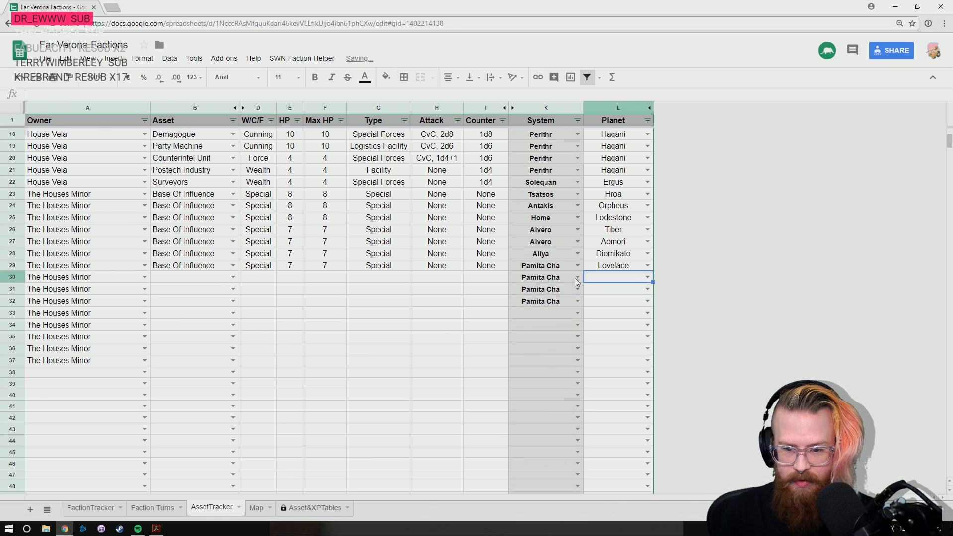
key("ctrl+d")
- Enter Transit Web as The Houses Minor's asset in row 30
left_click(574, 278)
key("Left")
key("Left")
key("Left")
key("Left")
key("Left")
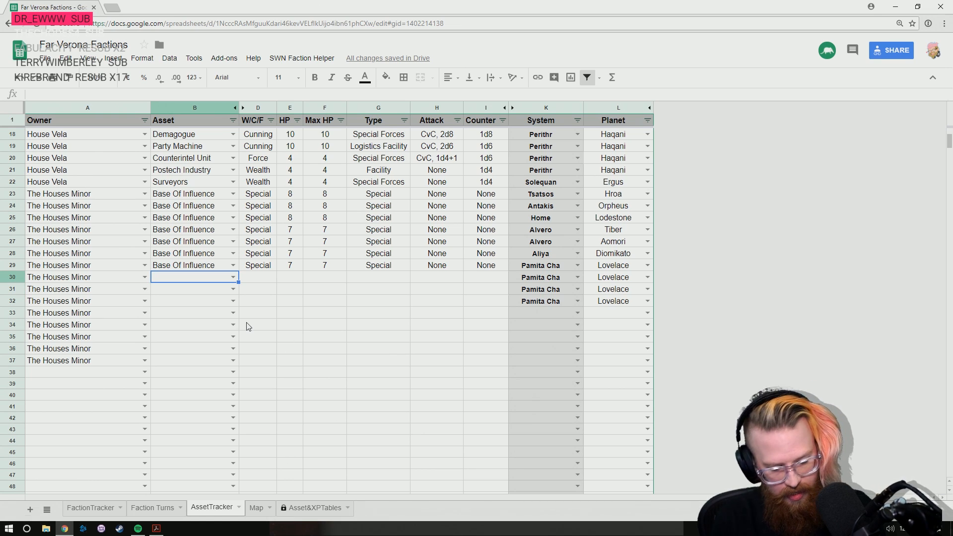
type("tran")
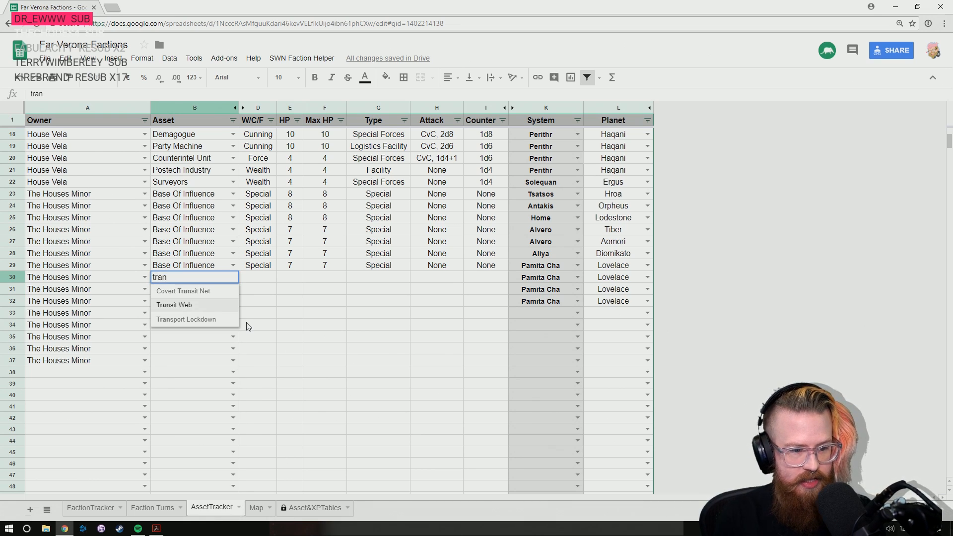
key("Return")
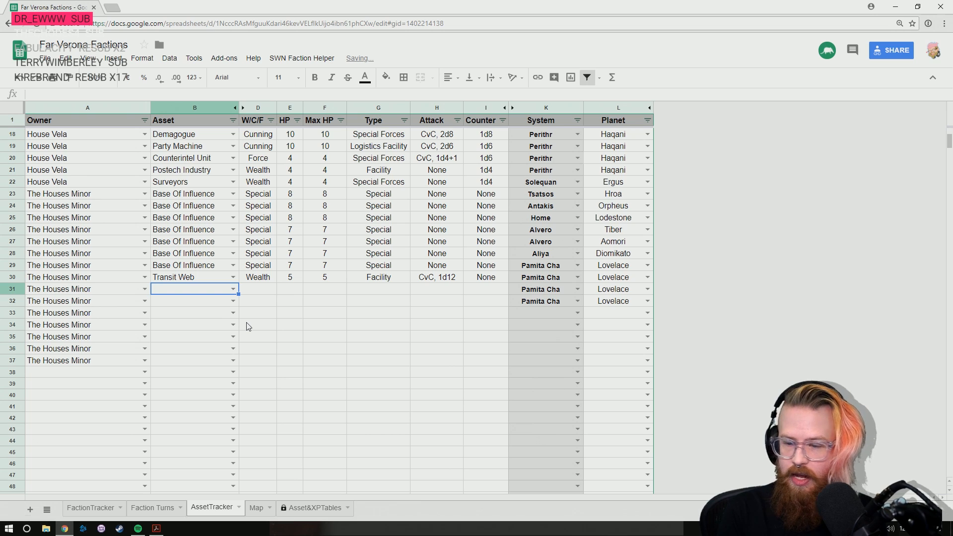
- Enter Pretech Manufactory as The Houses Minor's asset in both row 31 and row 32
type("pret")
key("Down")
key("Down")
key("Return")
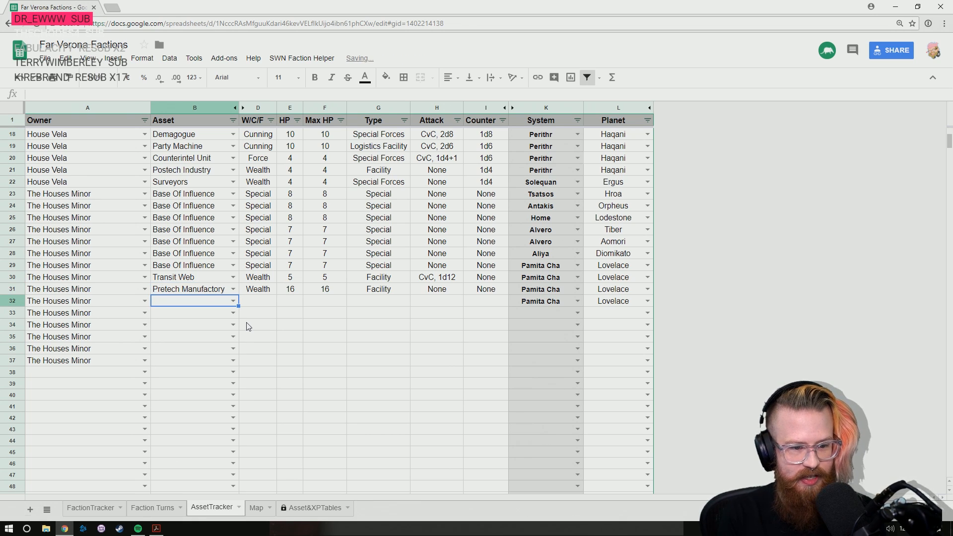
type("pret")
key("Down")
key("Down")
key("Down")
key("Return")
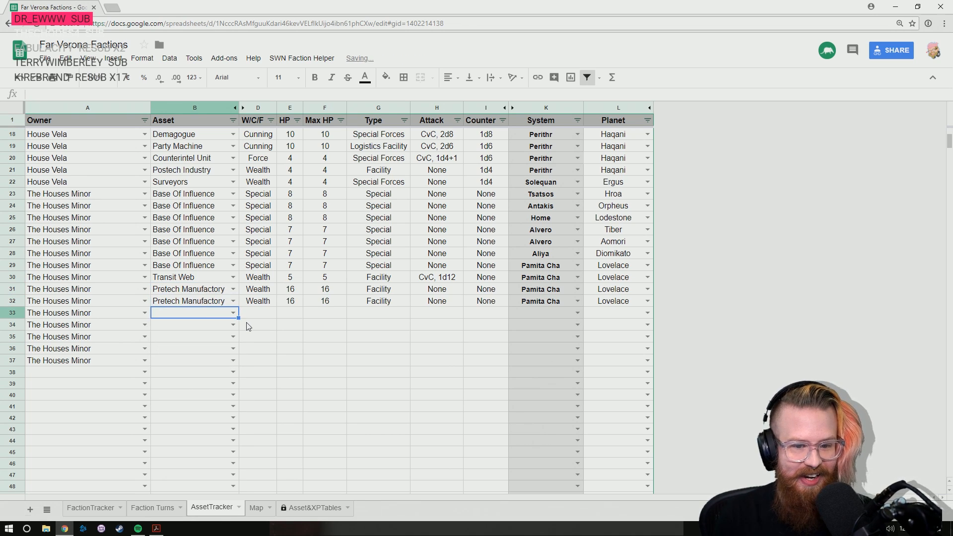
- Check the HP entry of the Pretech Manufactory in row 32 and look back over the tracker's earlier assets
key("Up")
key("Right")
key("Right")
key("Right")
key("Left")
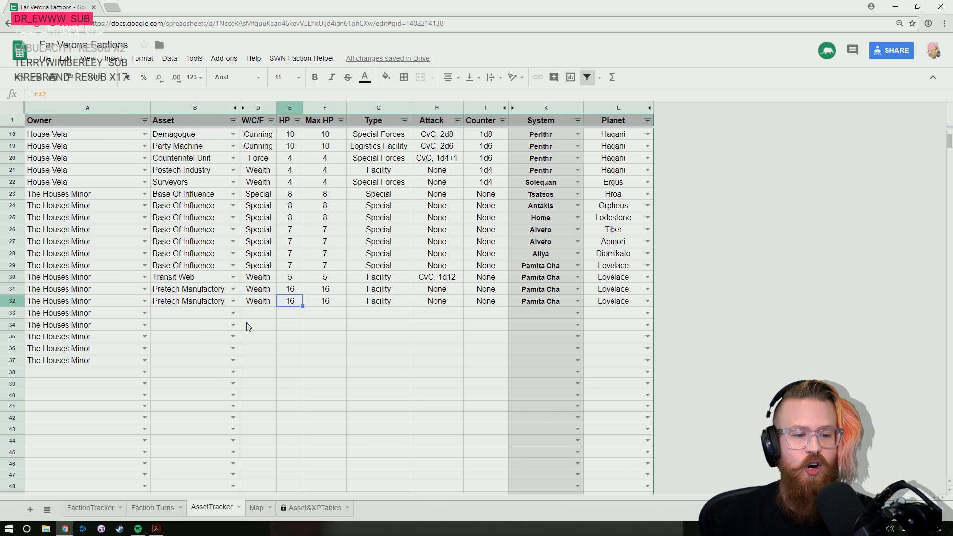
key("Left")
key("Left")
key("Up")
key("Up")
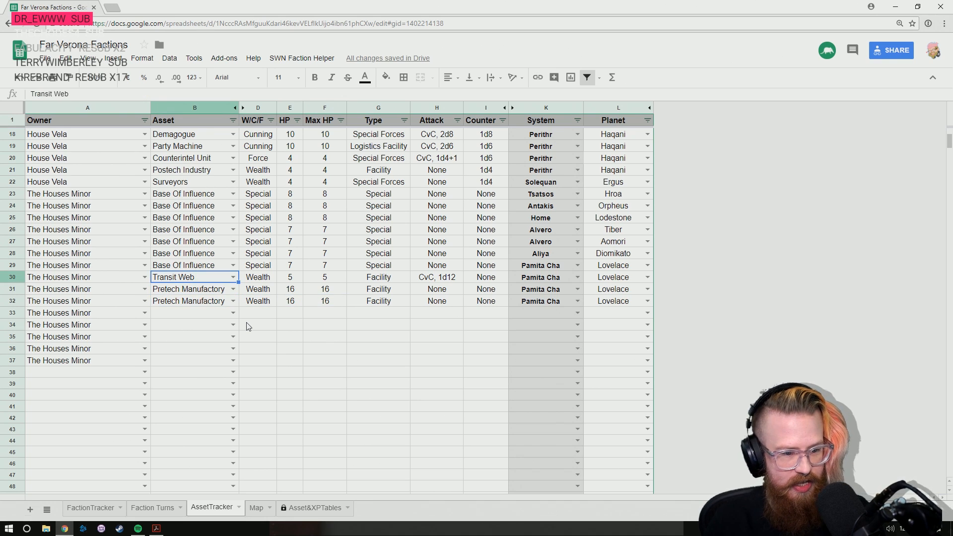
scroll(309, 353, "up", 5)
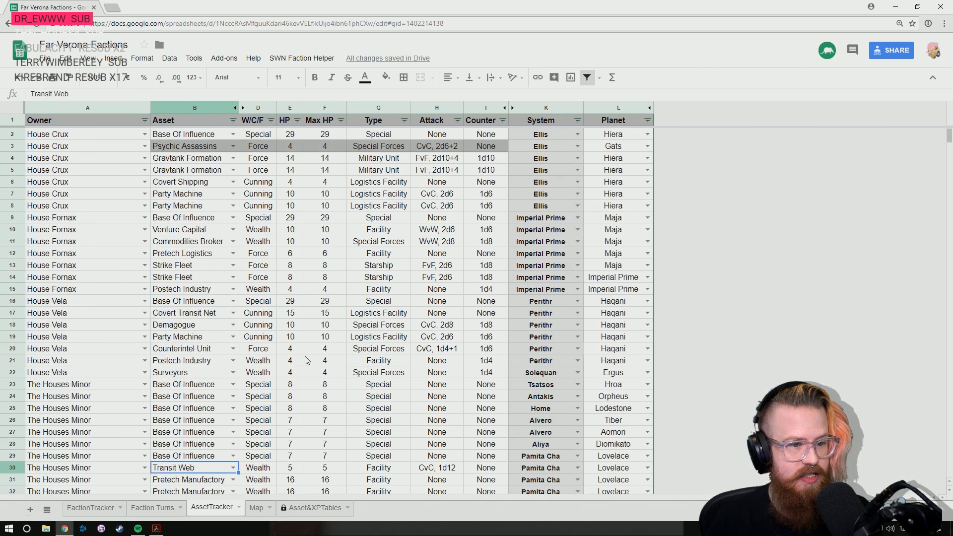
- Switch to the rulebook PDF and find the Wealth Assets descriptions on page 222
key("alt+Tab")
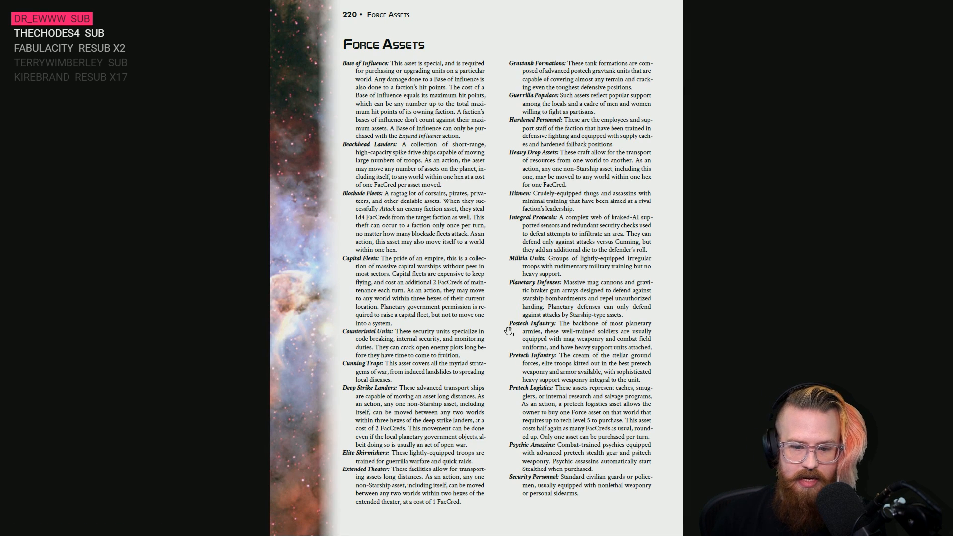
scroll(508, 331, "up", 1)
scroll(509, 331, "up", 1)
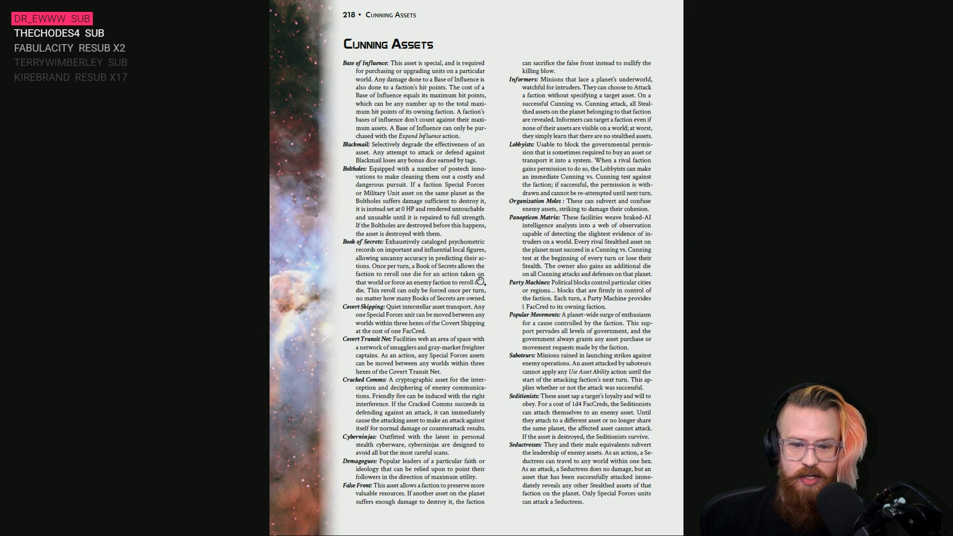
scroll(479, 300, "up", 1)
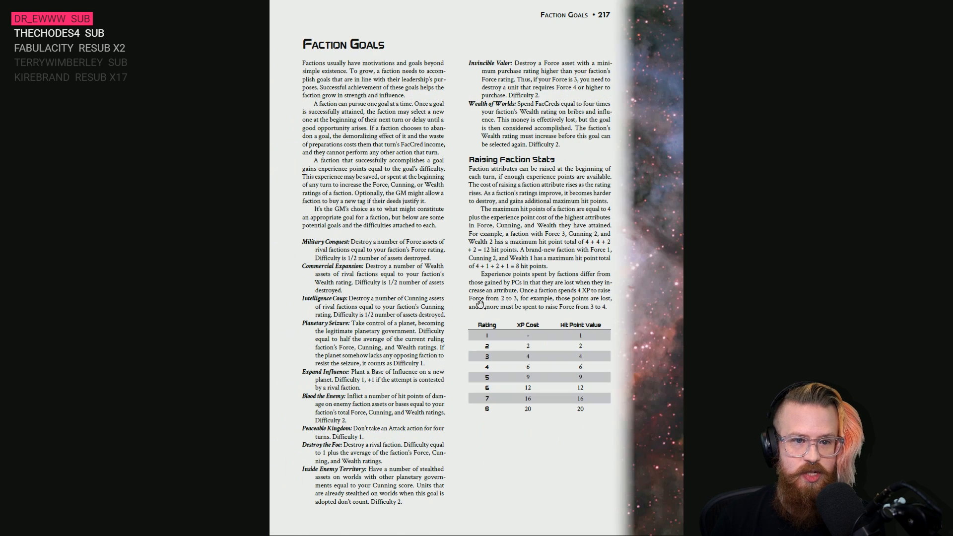
scroll(479, 303, "down", 5)
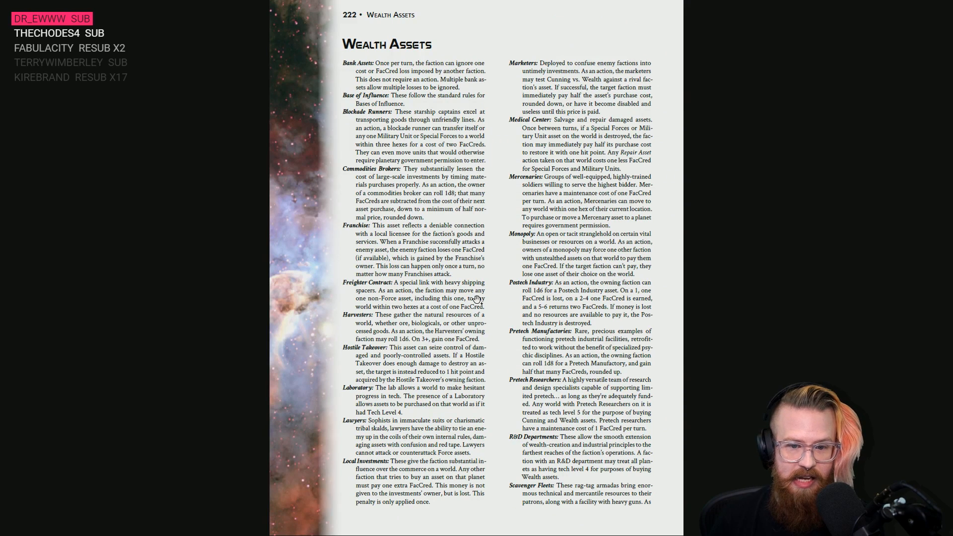
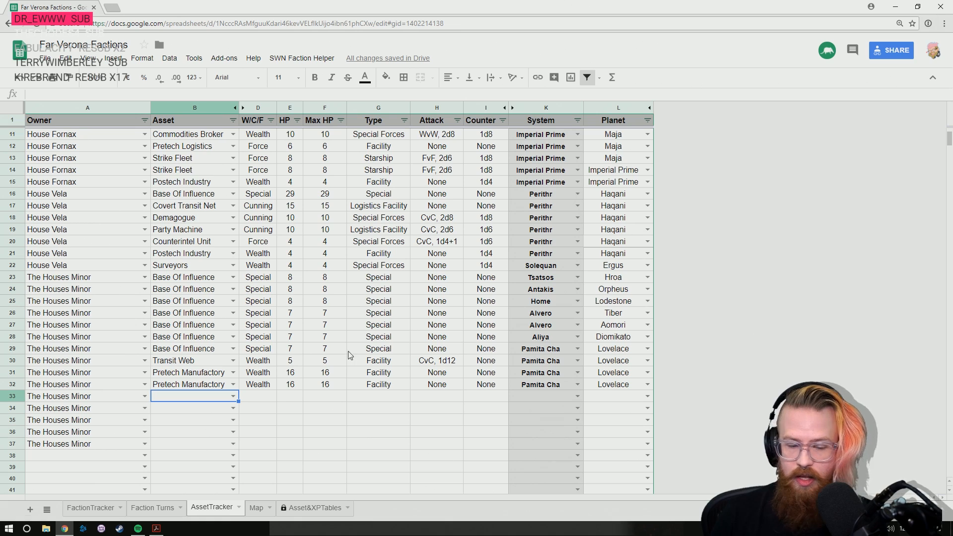
- Enter Book Of Secrets as The Houses Minor's asset in row 33
type("Book Of Secrets")
key("Down")
key("Return")
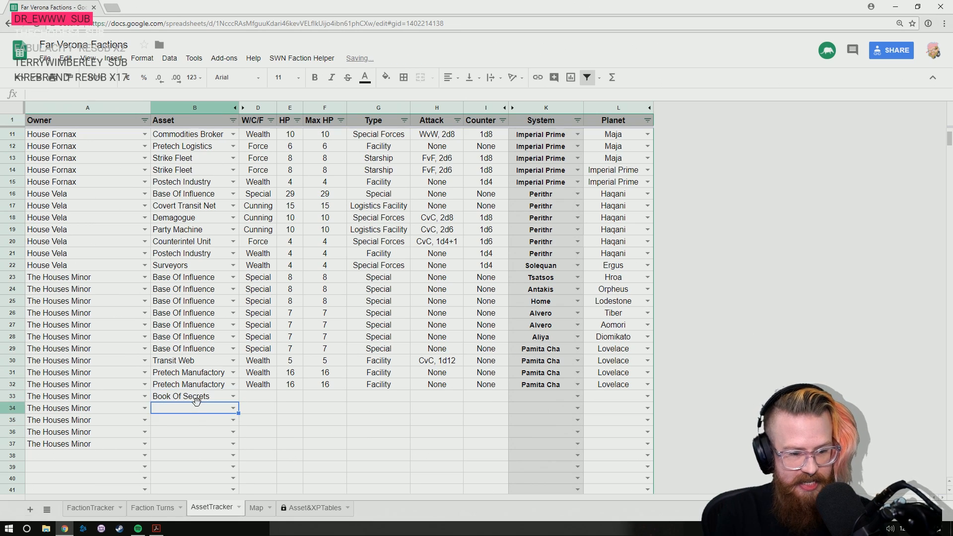
- Set the location of the Book Of Secrets in row 33 to the Tsatsos system and planet Hroa
key("Up")
key("Right")
key("Right")
key("Right")
key("Right")
key("Right")
key("Right")
key("Right")
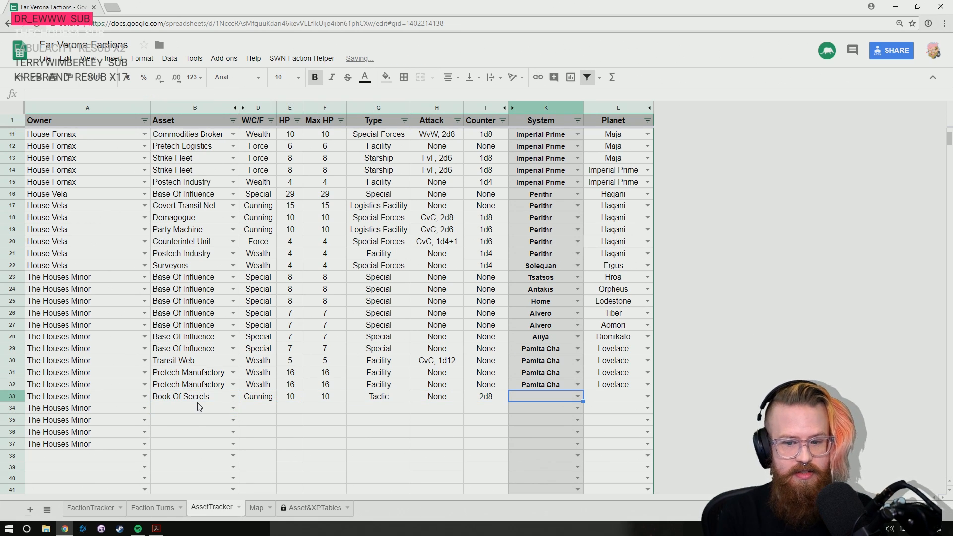
type("Tsatsos")
key("Return")
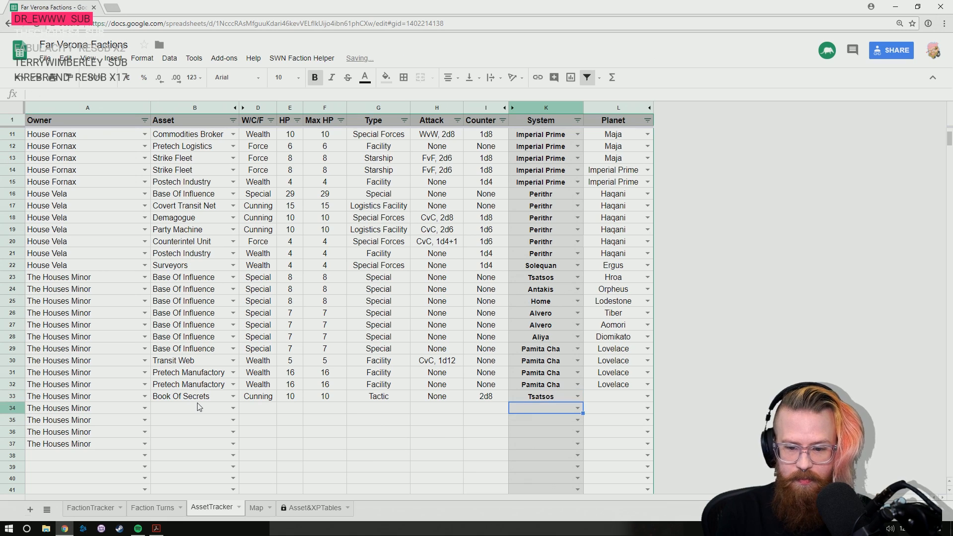
key("Up")
key("Right")
type("hro")
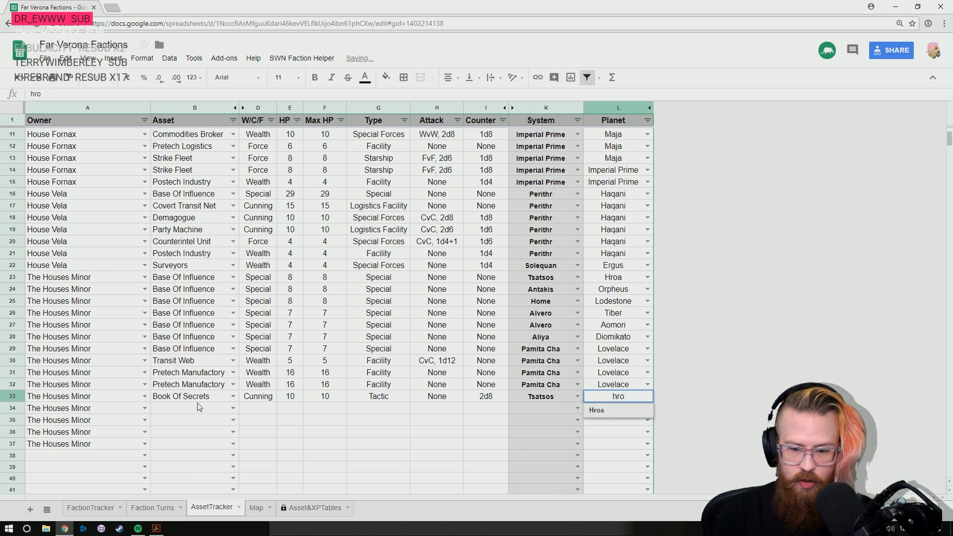
key("Tab")
- Look back along the Book Of Secrets row and find the asset's description in the rulebook PDF under Cunning Assets on page 218
key("Left")
key("Right")
key("Left")
key("Left")
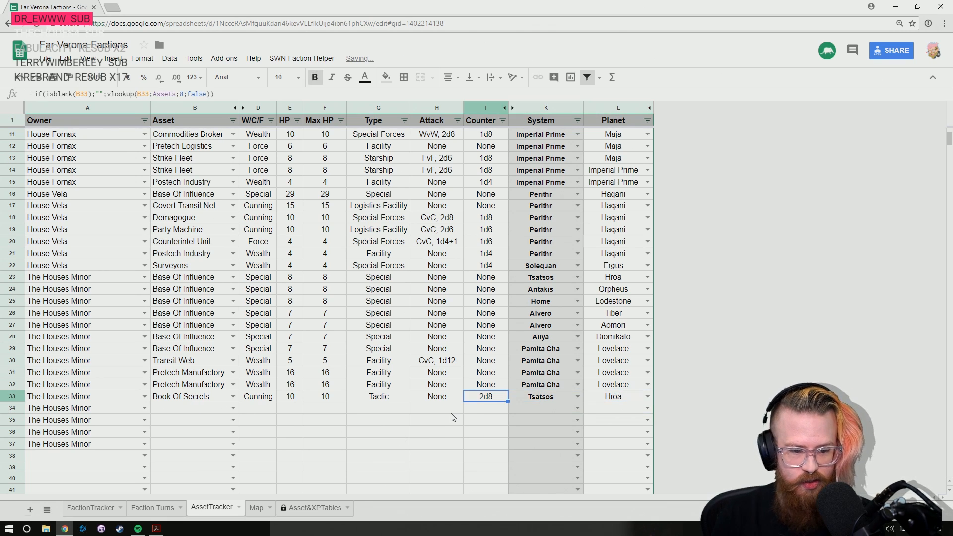
key("Left")
key("Left")
key("Left")
key("Left")
key("Left")
key("Left")
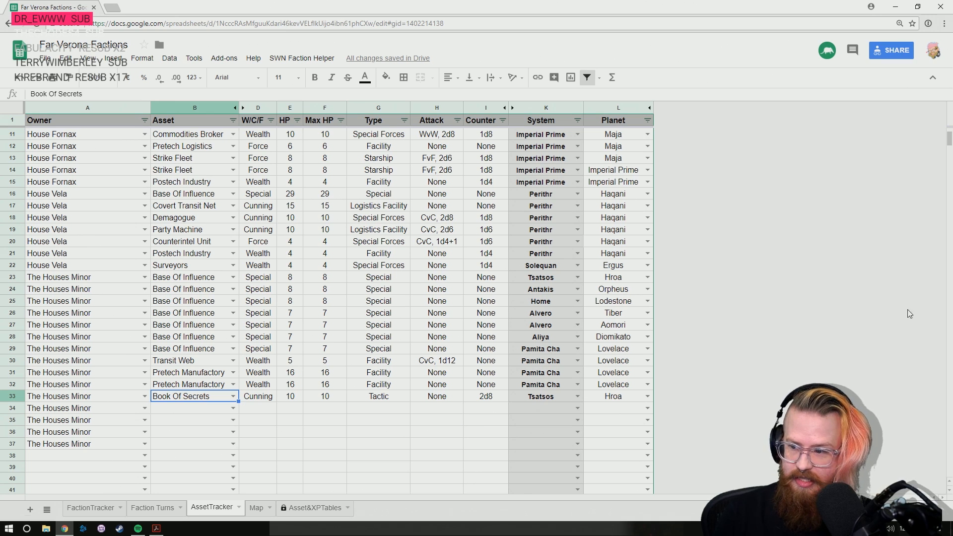
key("alt+Tab")
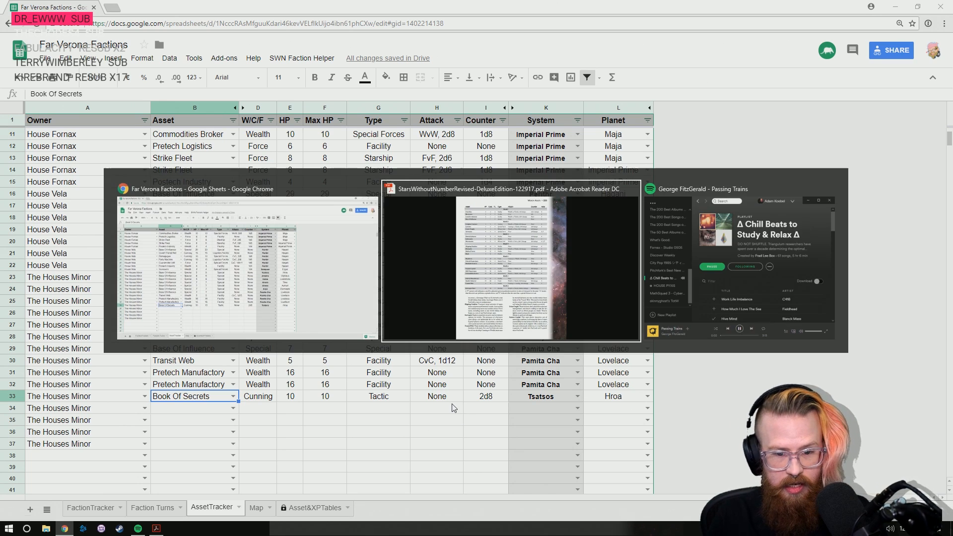
scroll(360, 420, "down", 3)
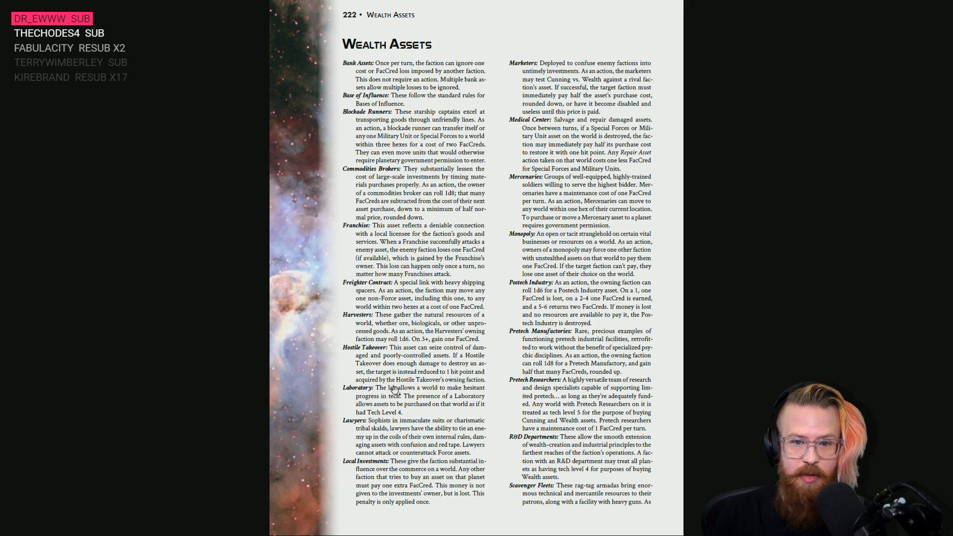
scroll(393, 389, "up", 6)
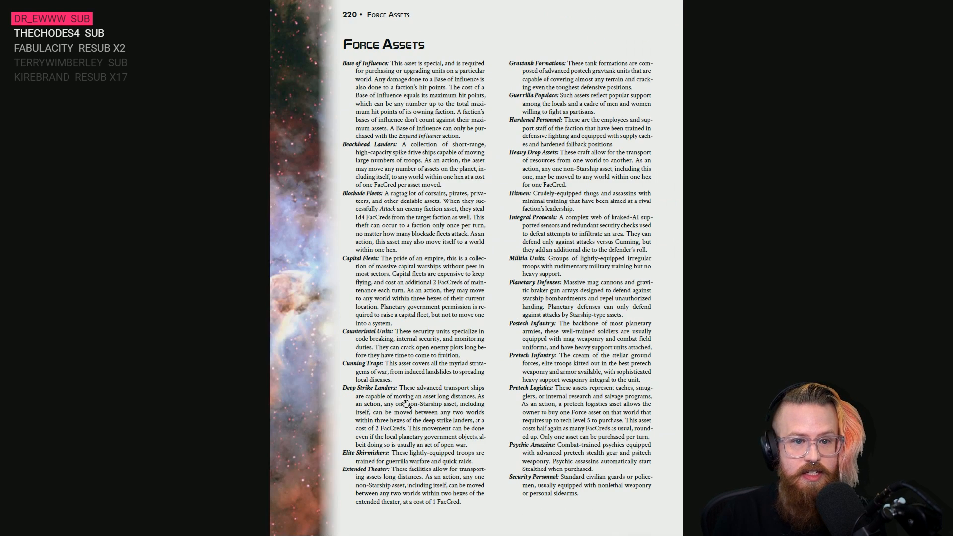
scroll(406, 404, "up", 3)
scroll(412, 397, "down", 1)
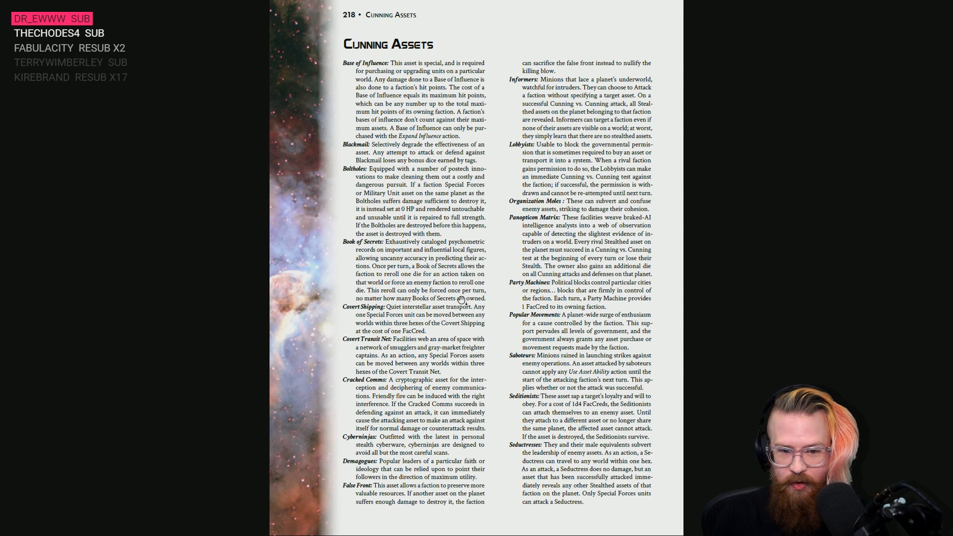
- Return to the Far Verona Factions spreadsheet and enter Commodities Broker as The Houses Minor's asset in row 34
key("alt+Tab")
key("Return")
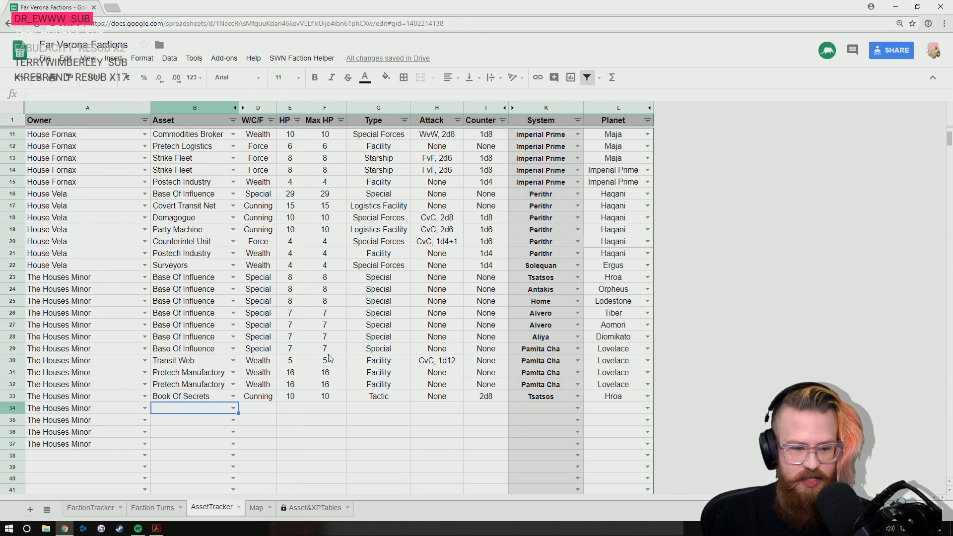
scroll(330, 359, "down", 4)
scroll(330, 359, "down", 1)
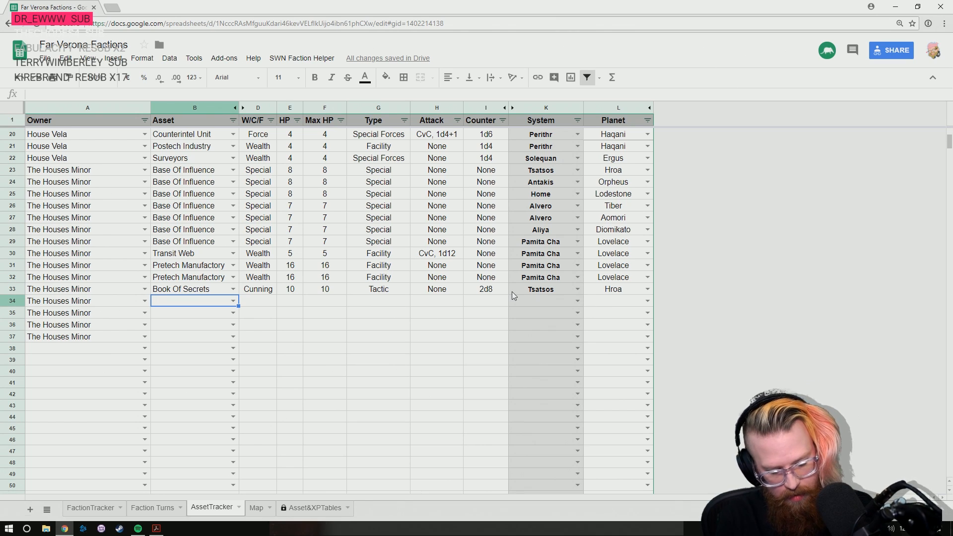
type("Commod")
key("Return")
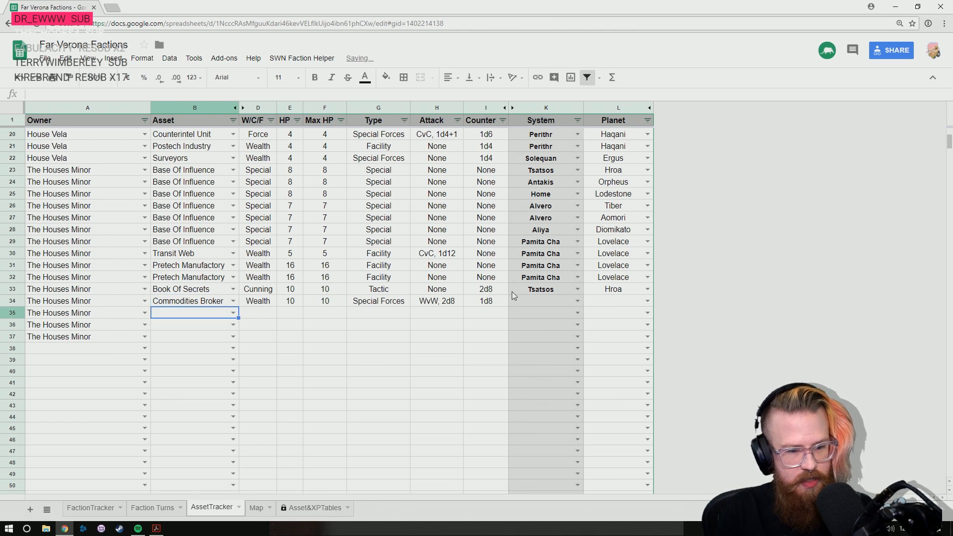
- Set the location of the Commodities Broker in row 34 to the Alvero system and planet Tiber
key("Up")
key("Right")
key("Right")
key("Right")
key("Right")
key("Right")
key("Right")
key("Right")
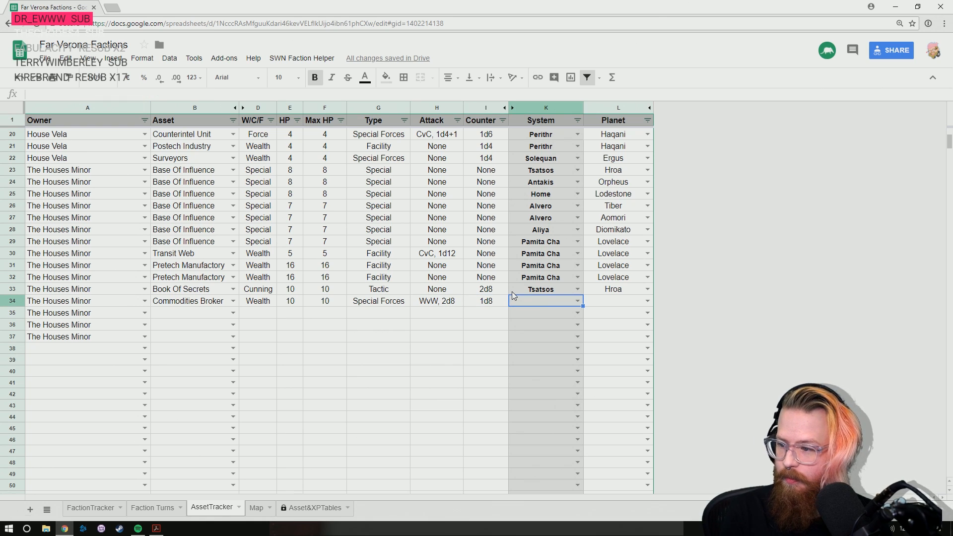
type("Alv")
key("Tab")
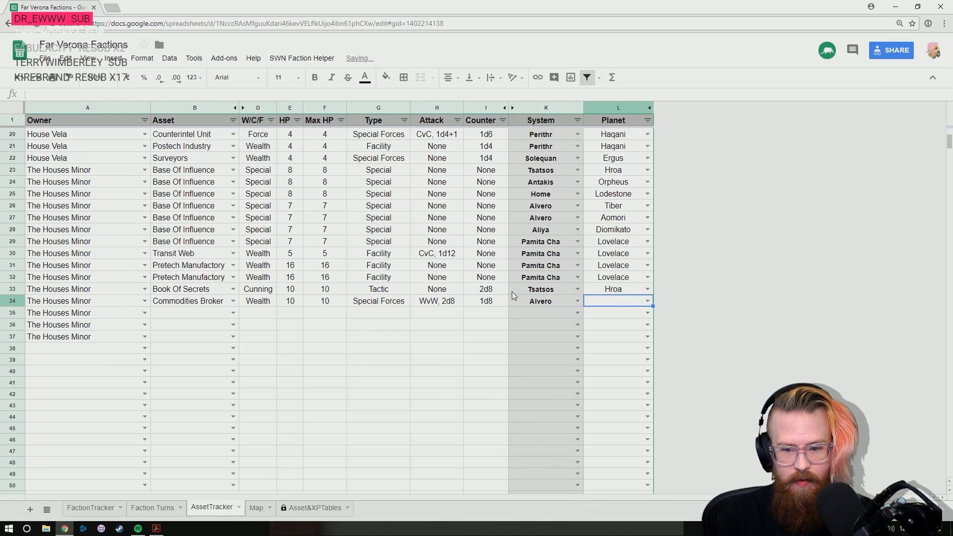
type("Ti")
key("Return")
- Enter Popular Movement as The Houses Minor's asset in row 35
key("Left")
key("Left")
key("Left")
key("Left")
key("Left")
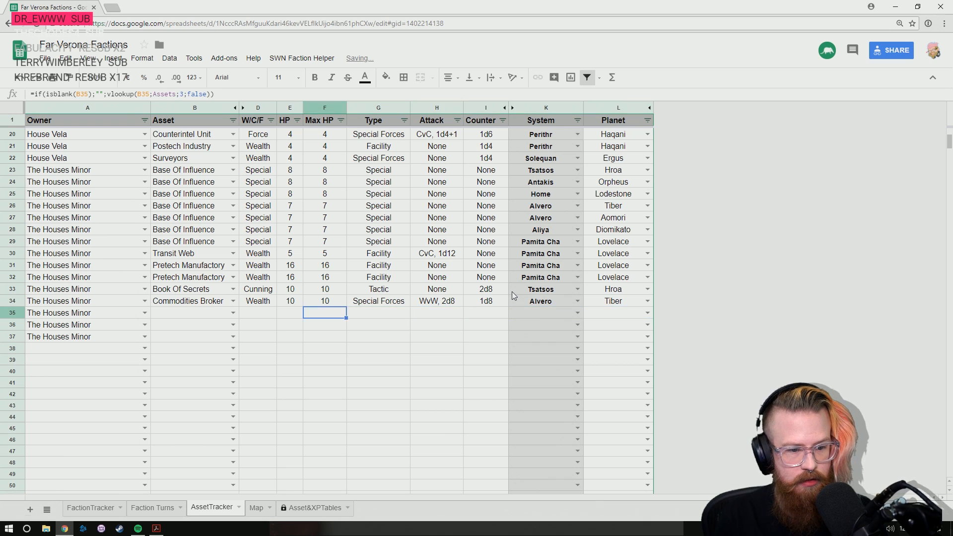
key("Left")
key("Left")
key("Left")
type("Po")
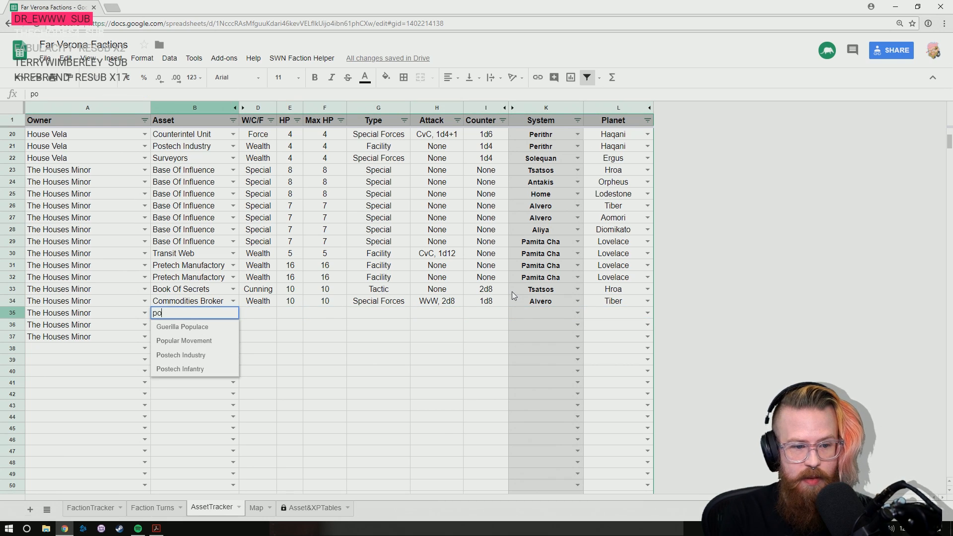
key("Return")
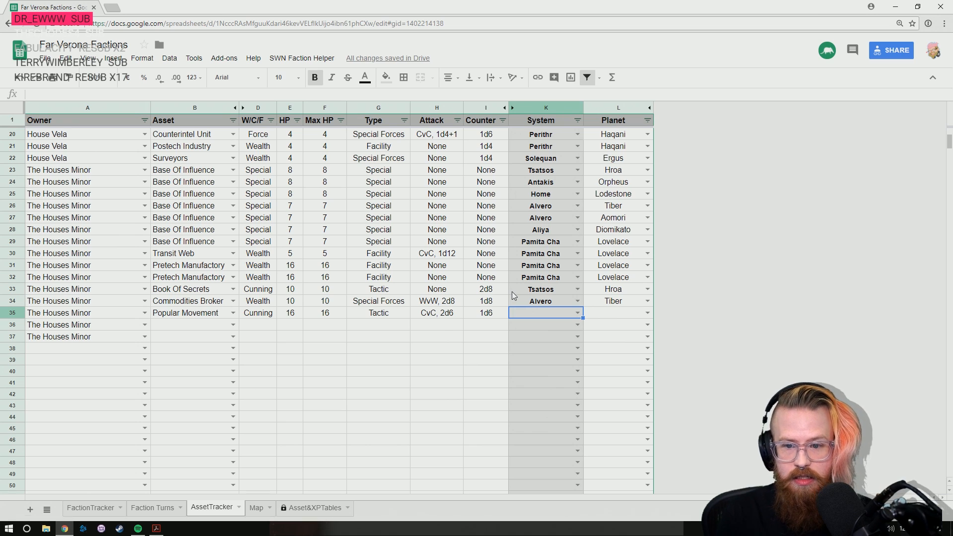
- Set the location of the Popular Movement in row 35 to the Antakis system and planet Orpheus
type("ant")
key("Tab")
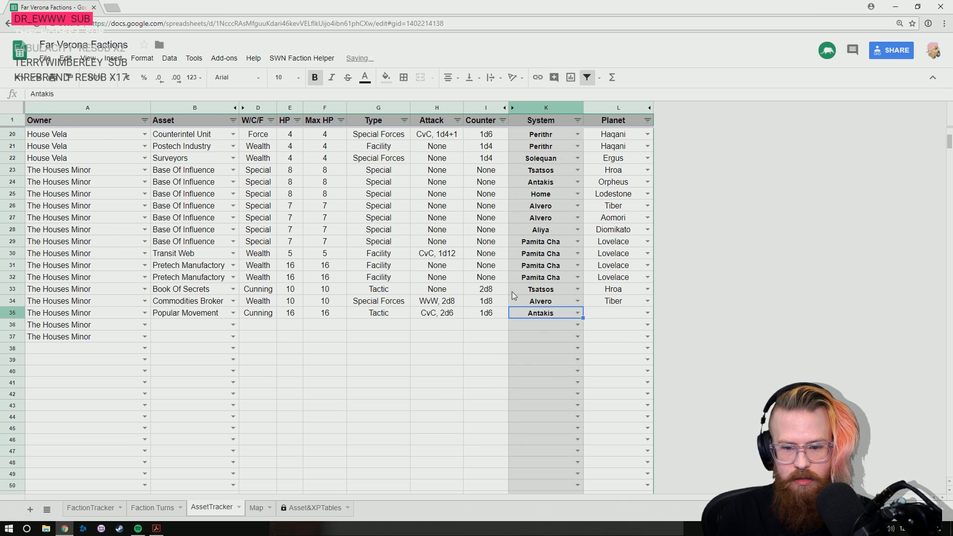
type("or")
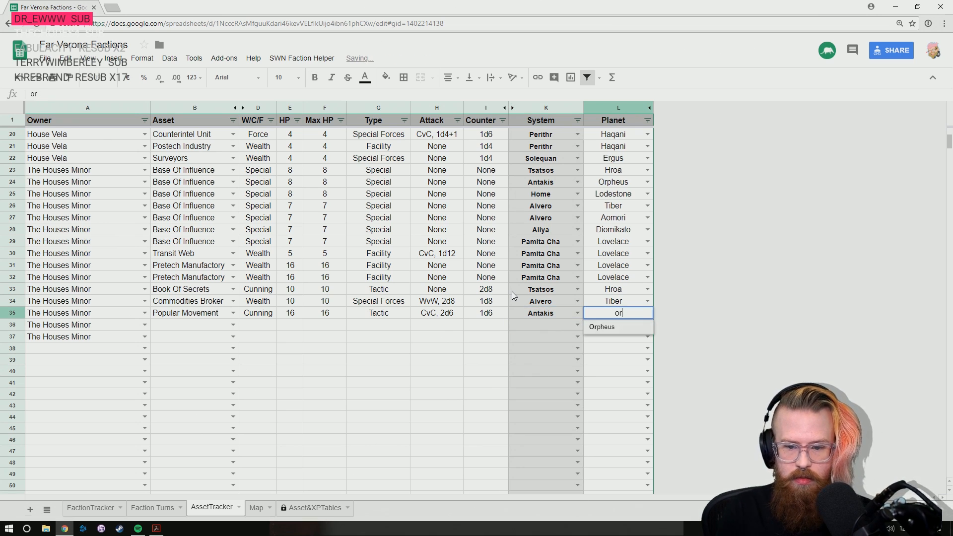
key("Return")
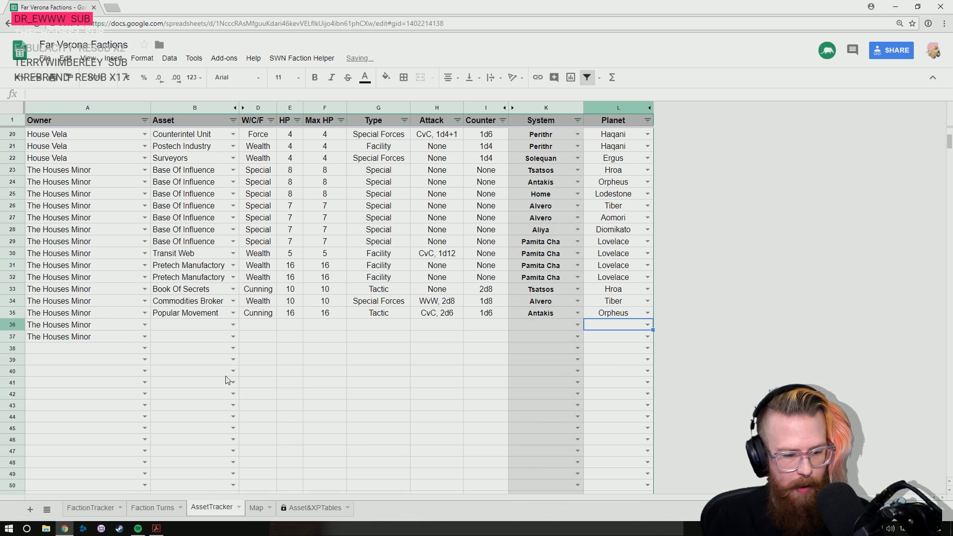
- Read the Popular Movements description in the rulebook PDF, and check the Book Of Secrets' counter and attack entries in the tracker
key("alt+Tab")
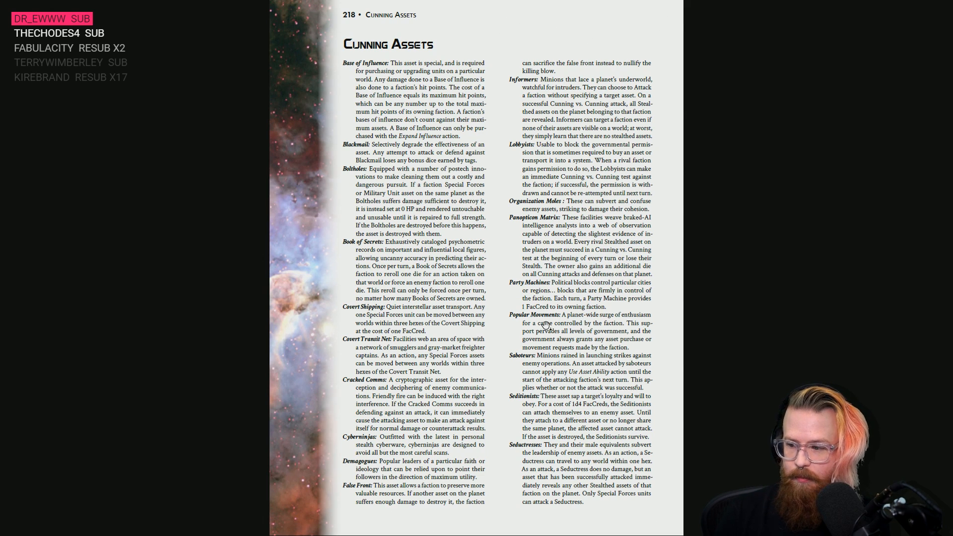
key("alt+Tab")
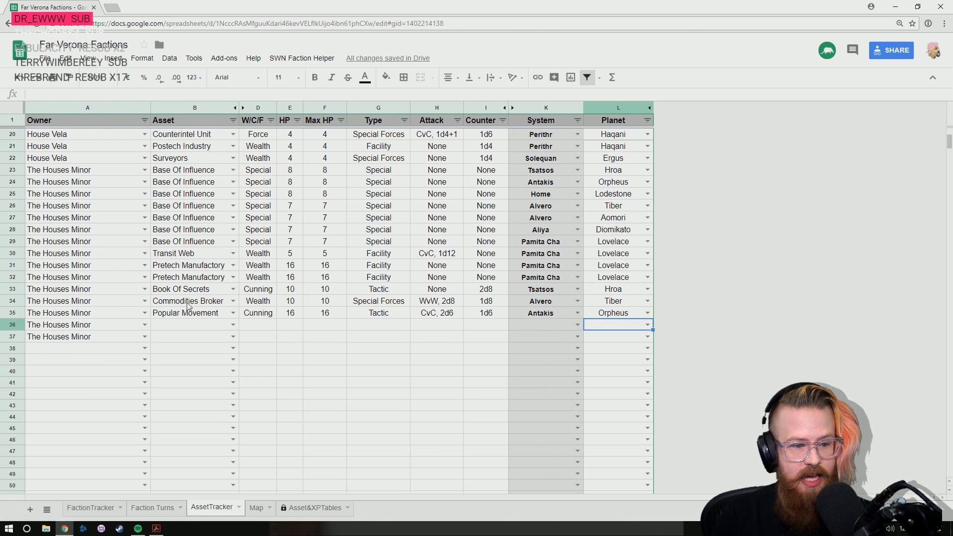
left_click(486, 295)
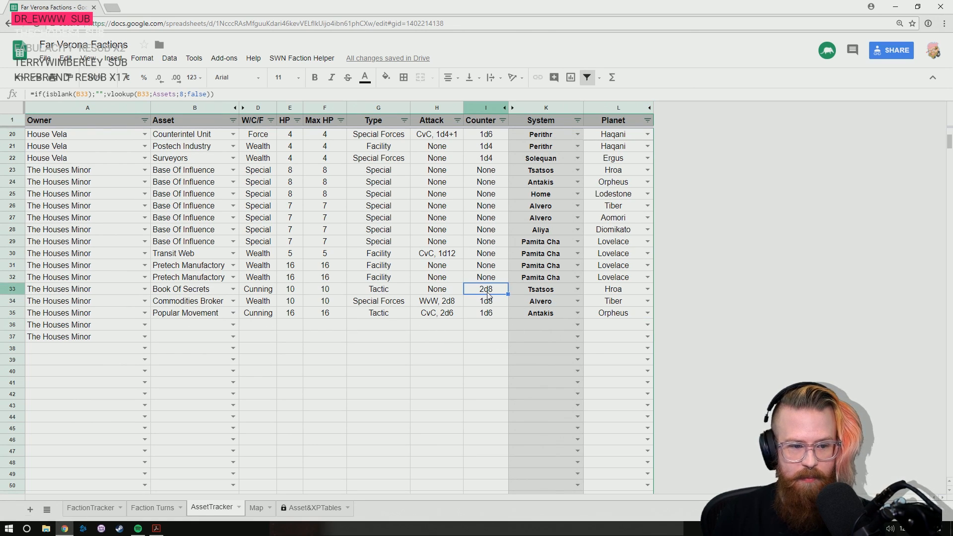
scroll(491, 293, "up", 5)
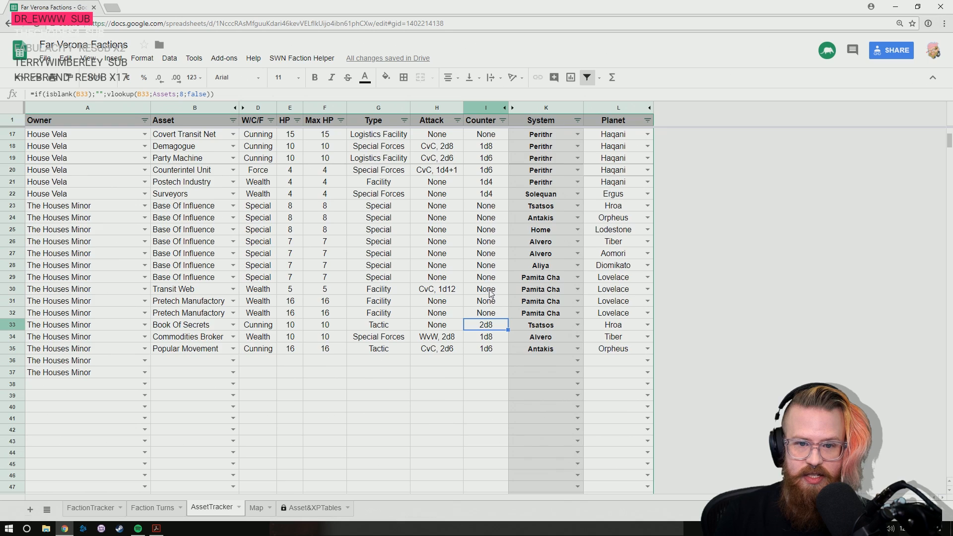
scroll(494, 205, "up", 1)
scroll(493, 205, "down", 5)
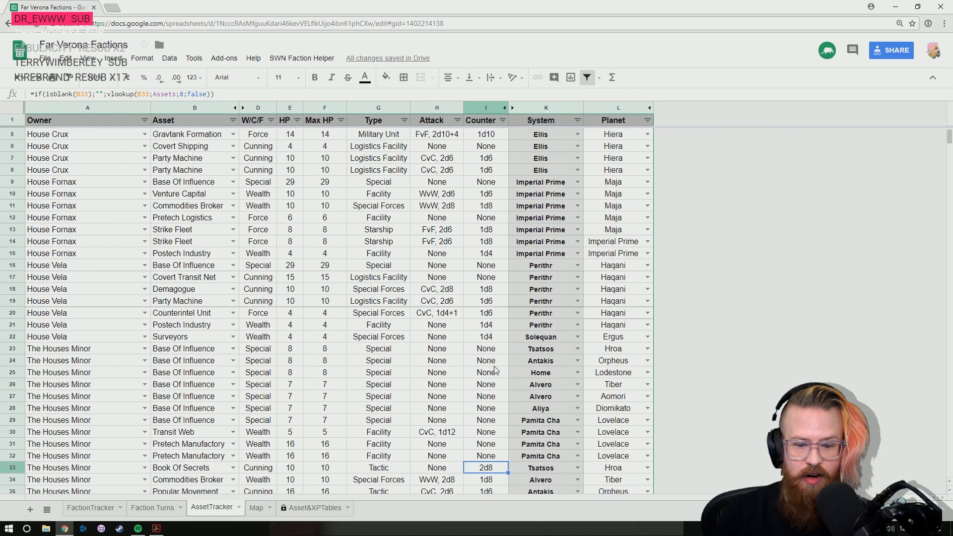
left_click(451, 354)
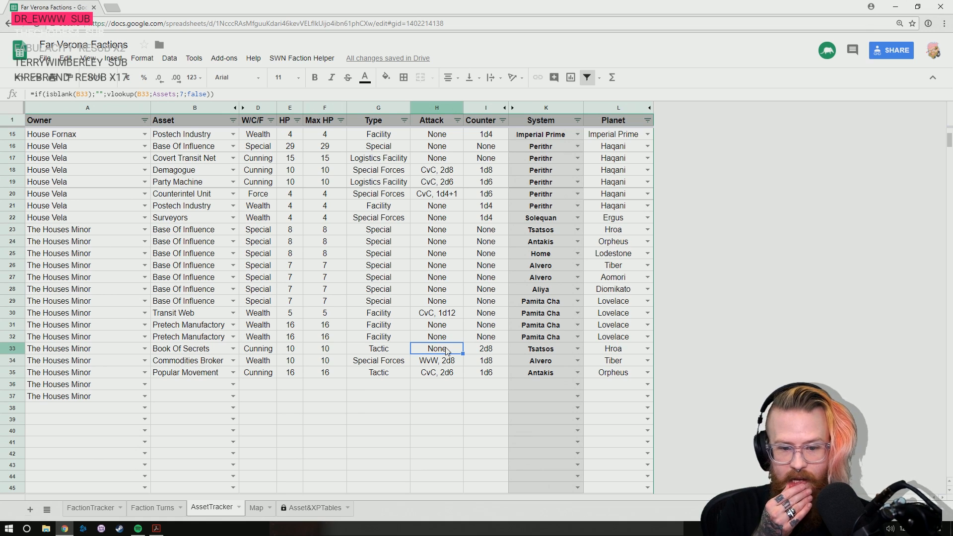
- Enter a second Popular Movement as The Houses Minor's asset in row 36
key("Down")
key("Down")
key("Down")
key("Left")
key("Left")
key("Left")
key("Left")
key("Left")
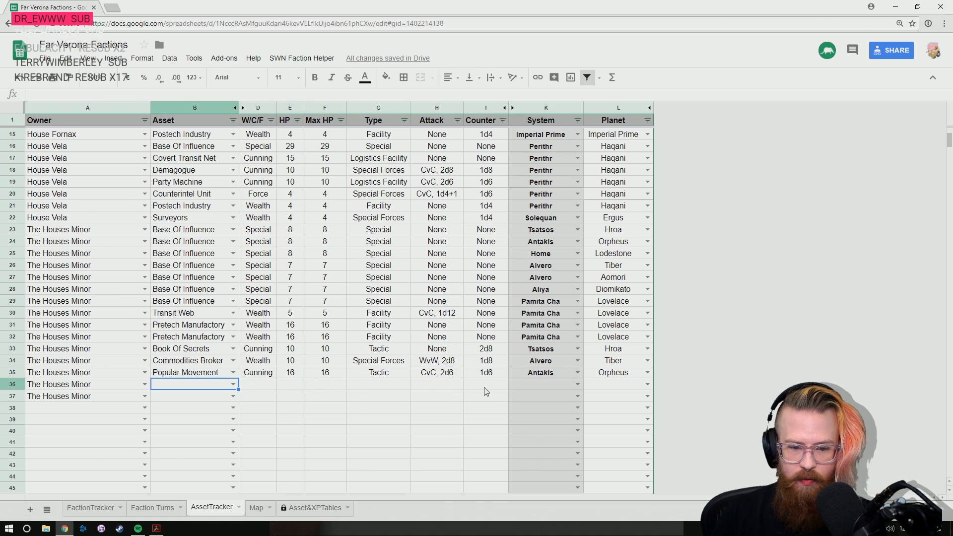
scroll(486, 391, "down", 2)
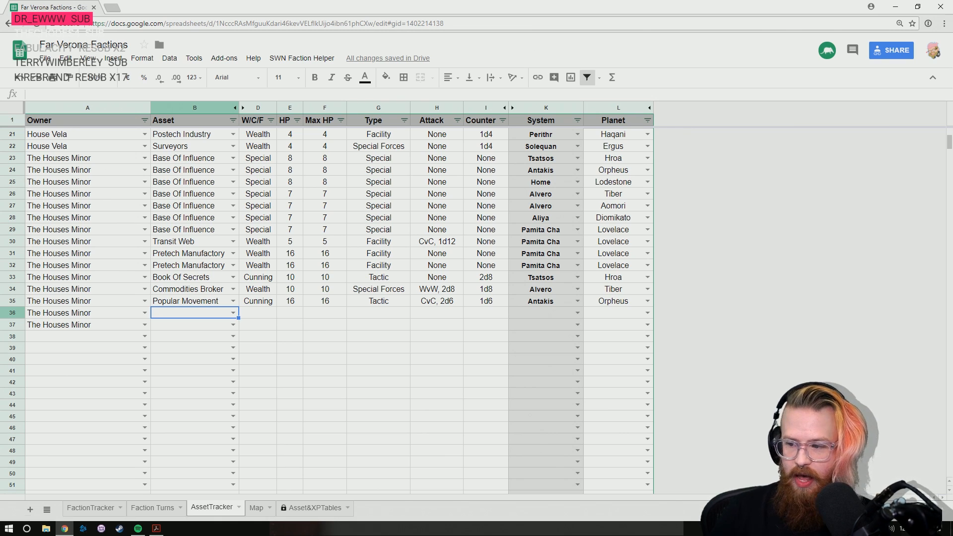
type("pop")
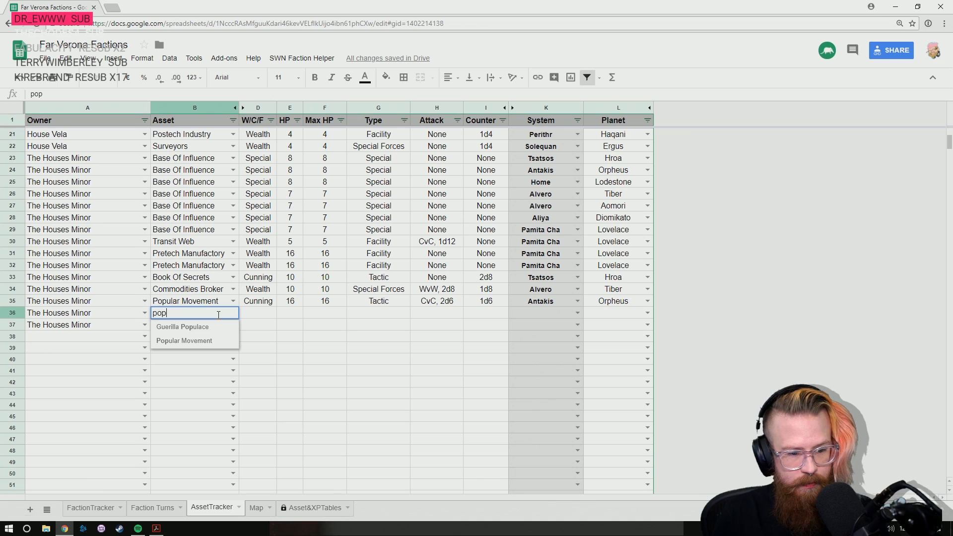
key("Down")
key("Down")
key("Return")
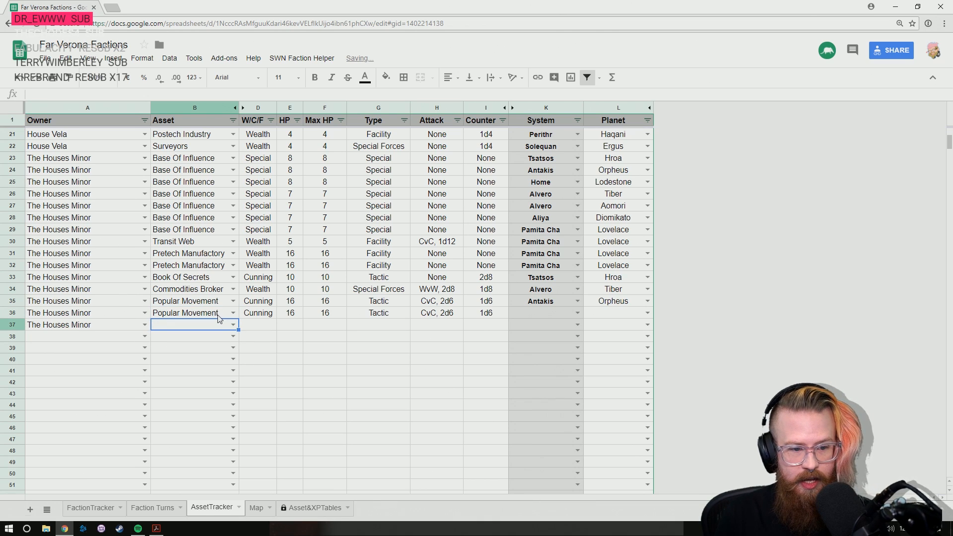
- Set the location of the Popular Movement in row 36 to the Home system and planet Lodestone
key("Up")
key("Right")
key("Right")
key("Right")
key("Right")
key("Right")
key("Right")
key("Right")
type("Ho")
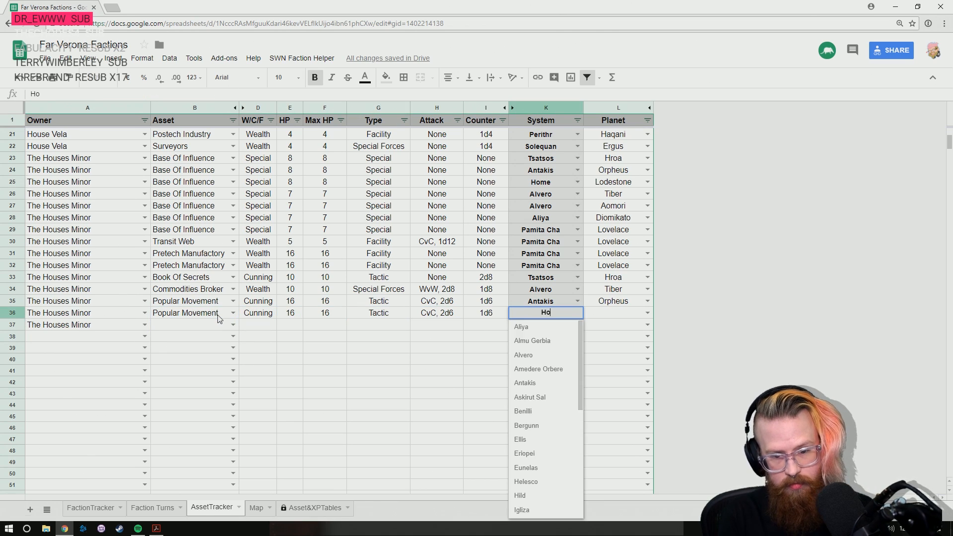
type("me")
key("Tab")
type("Lodes")
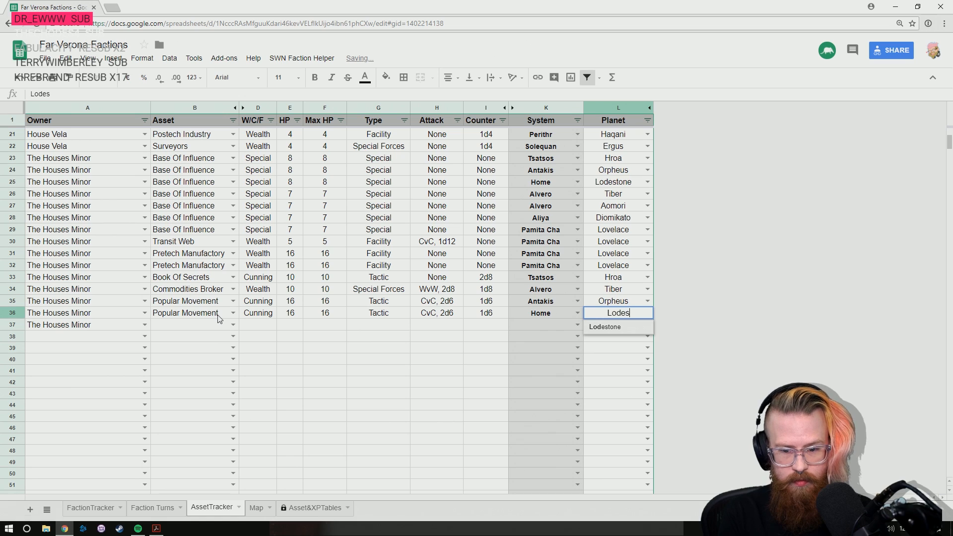
key("Down")
key("Return")
- Enter Space Marines as The Houses Minor's asset in row 37
key("Left")
key("Left")
key("Left")
key("Left")
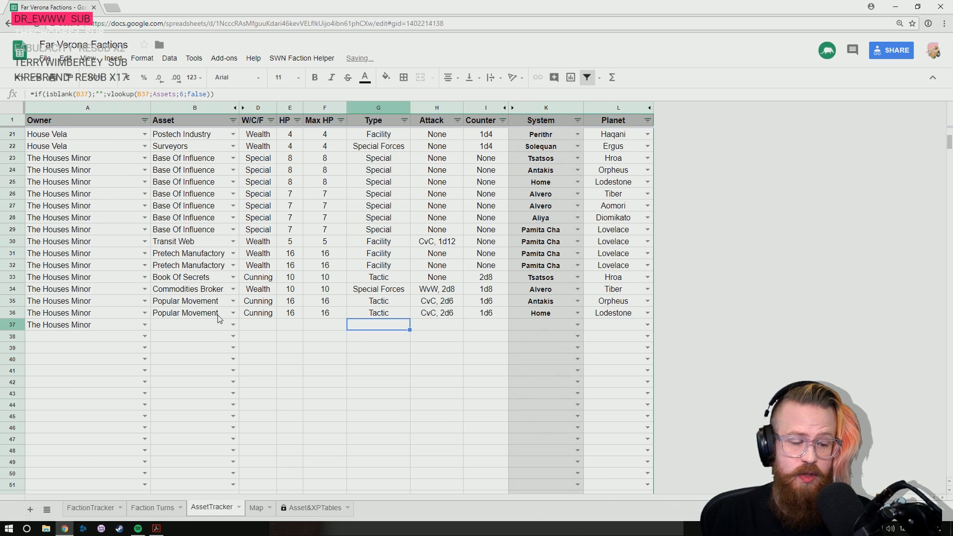
key("Left")
key("Left")
key("Left")
key("Left")
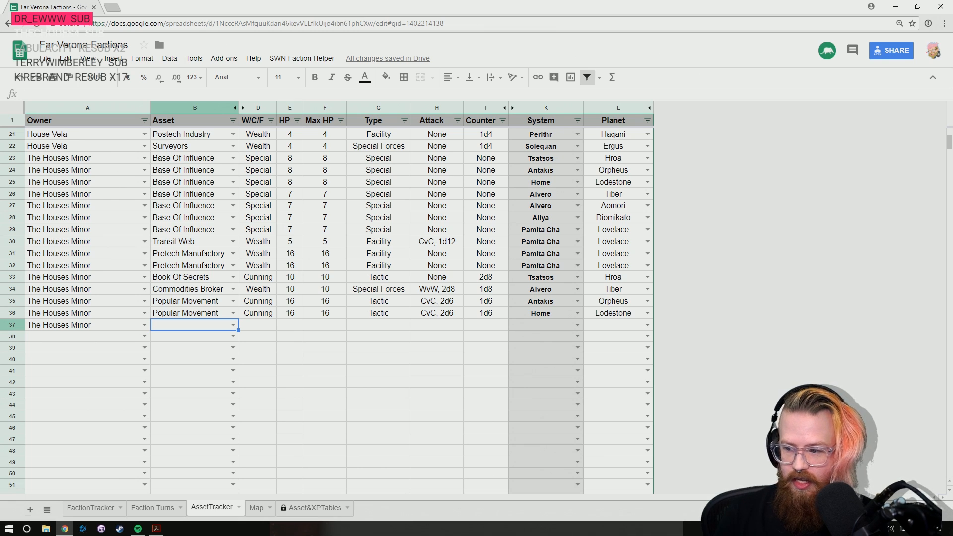
type("space")
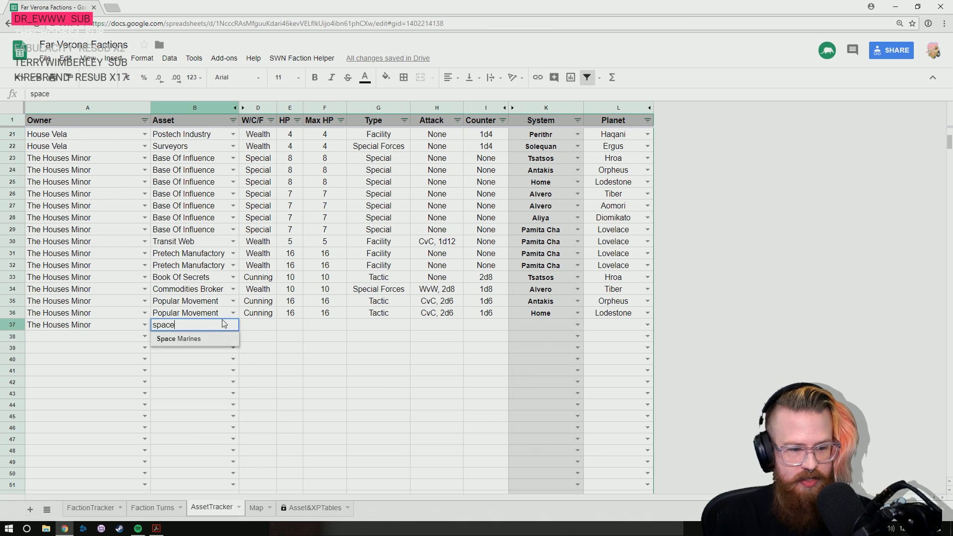
key("Return")
- Set the location of the Space Marines in row 37 to the Aliya system and planet Diomikato
key("Up")
key("Right")
key("Right")
key("Right")
key("Right")
key("Right")
key("Right")
key("Right")
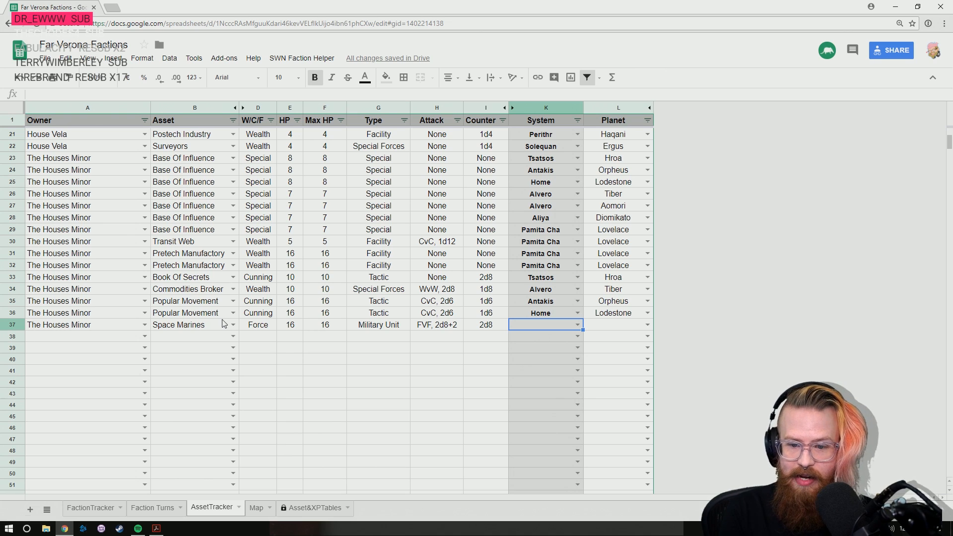
type("aliya")
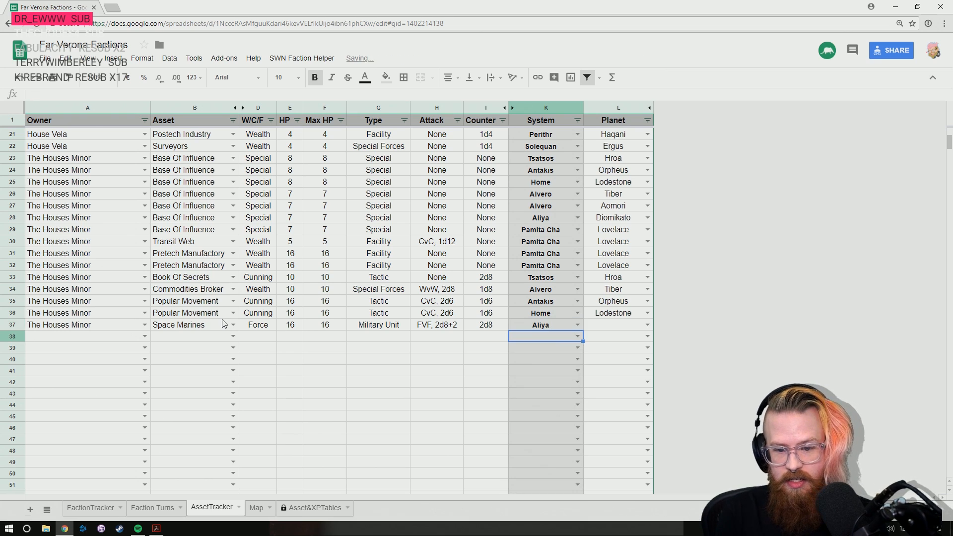
key("Tab")
type("diomikato")
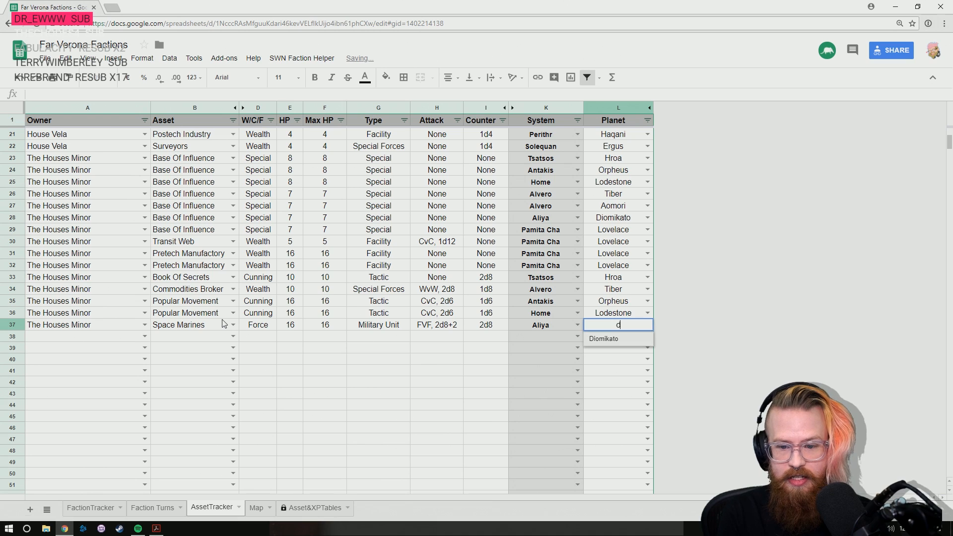
key("Return")
- Review the recorded asset rows and the faction list to identify which faction follows The Houses Minor
key("Left")
key("Left")
key("Left")
key("Left")
key("Left")
key("Left")
key("Left")
key("Left")
key("Left")
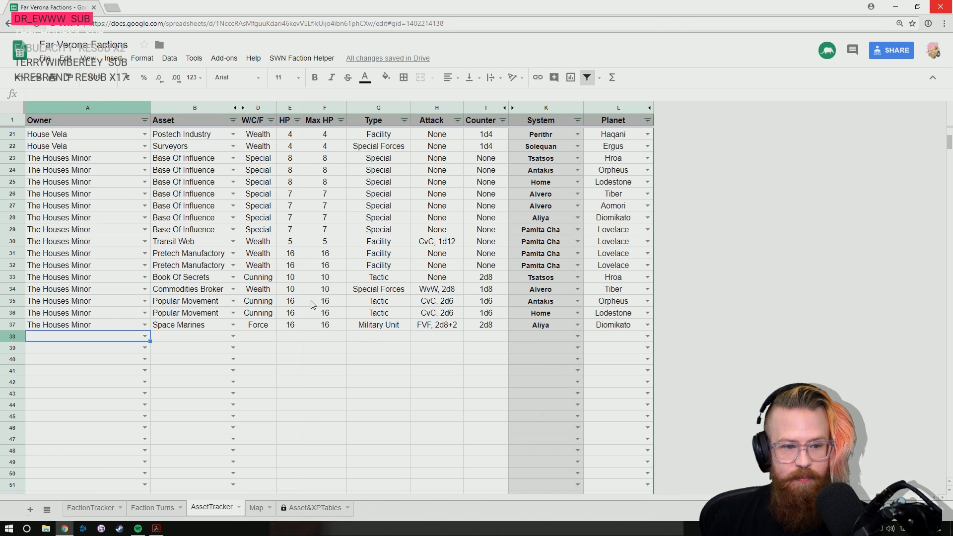
scroll(313, 304, "up", 3)
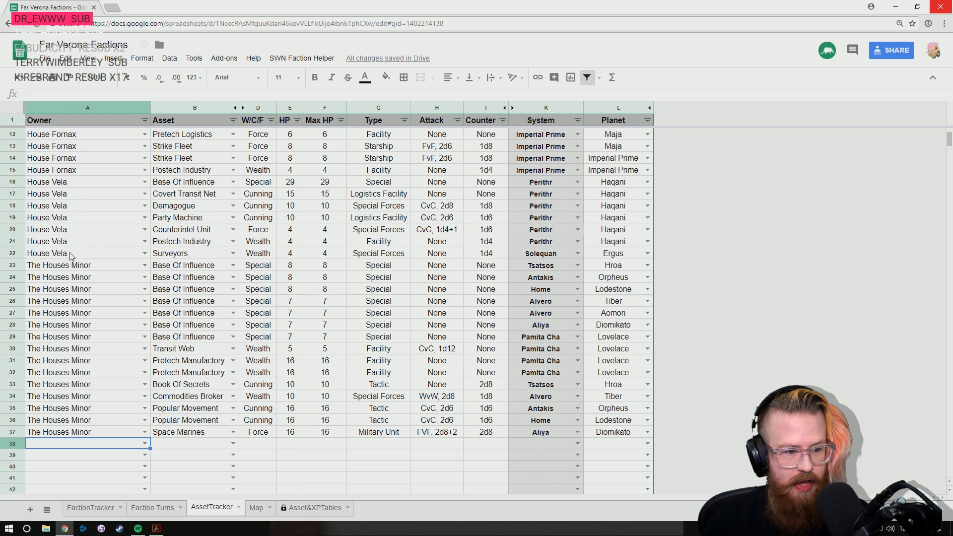
scroll(72, 257, "down", 3)
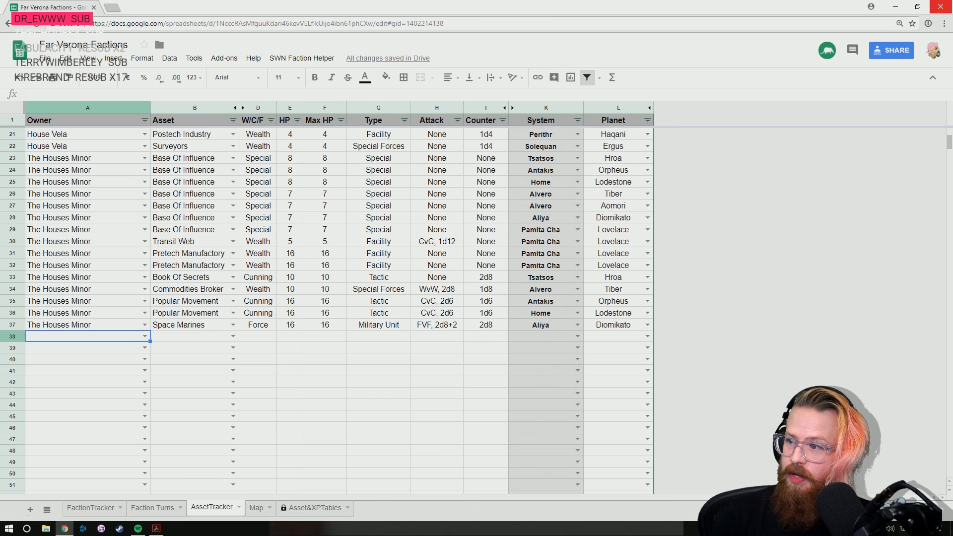
left_click(91, 508)
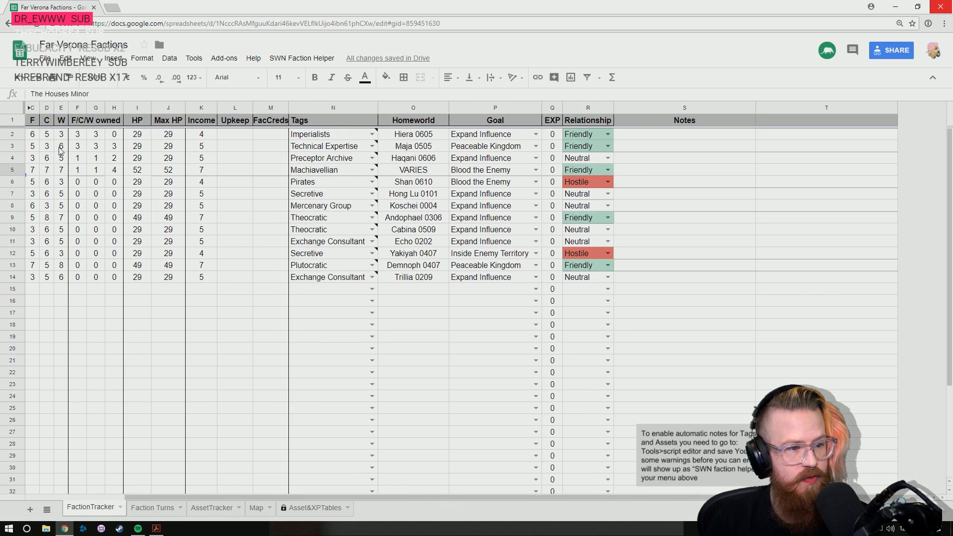
left_click(184, 308)
key("Left")
key("Left")
key("Left")
key("Left")
key("Left")
key("Left")
key("Left")
key("Left")
key("Up")
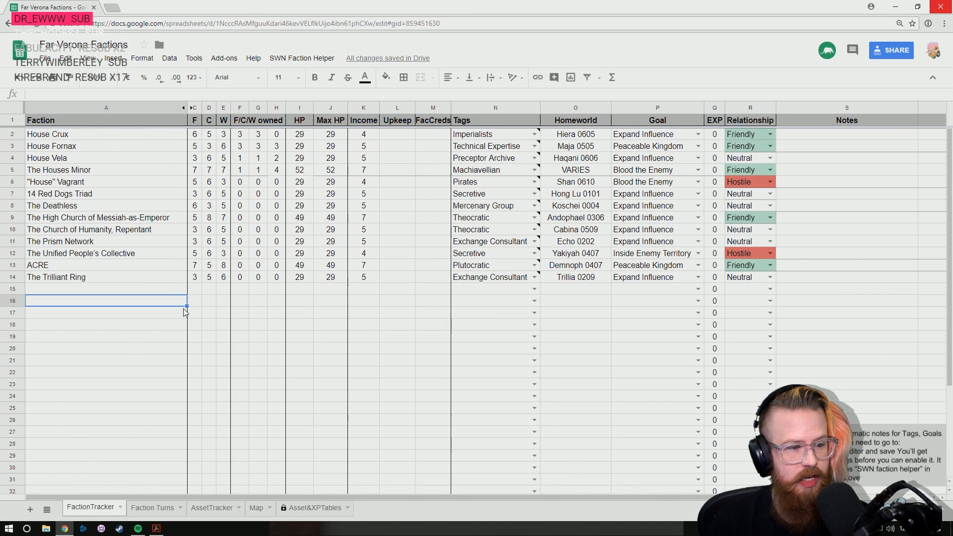
key("Up")
key("Up")
key("Up")
key("Up")
key("Up")
key("Up")
key("Up")
key("Up")
key("Up")
key("Up")
key("Up")
key("Down")
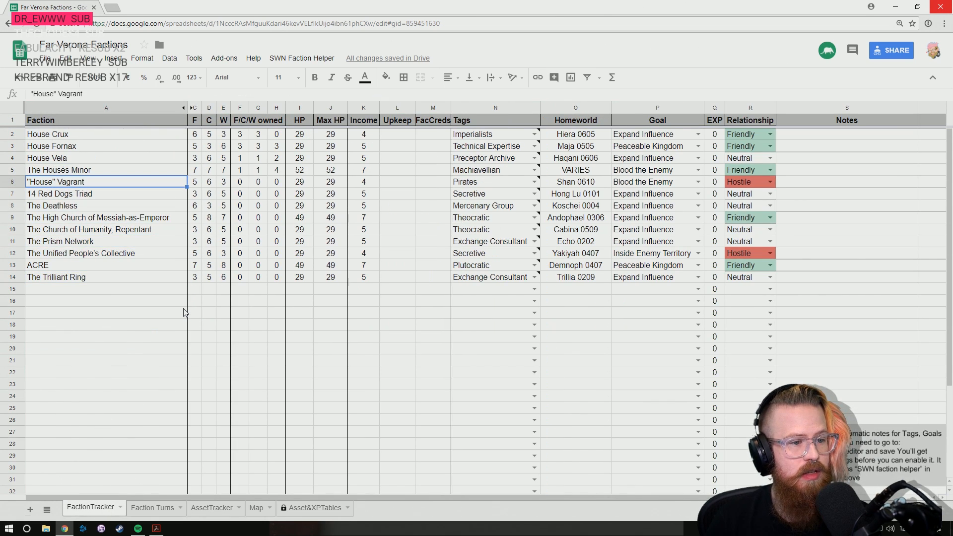
left_click(138, 507)
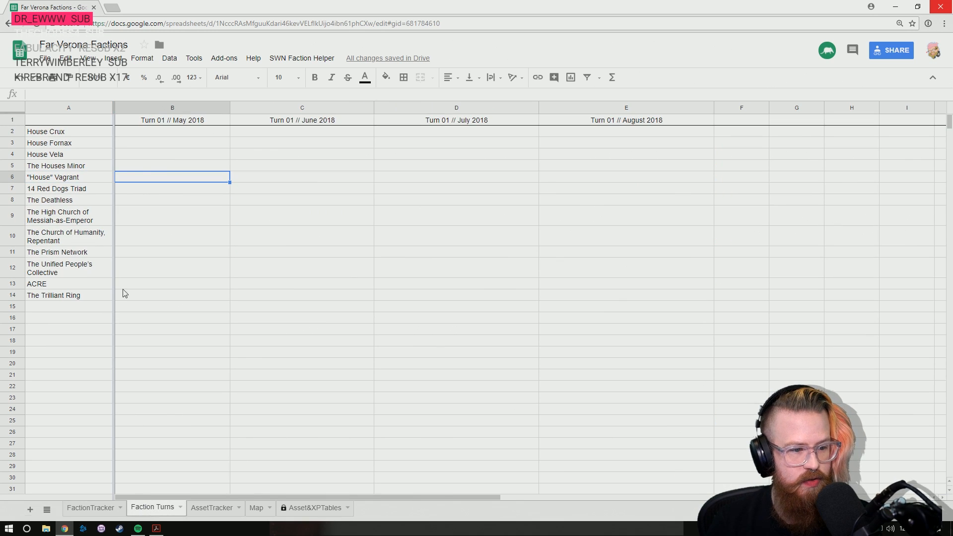
left_click(210, 507)
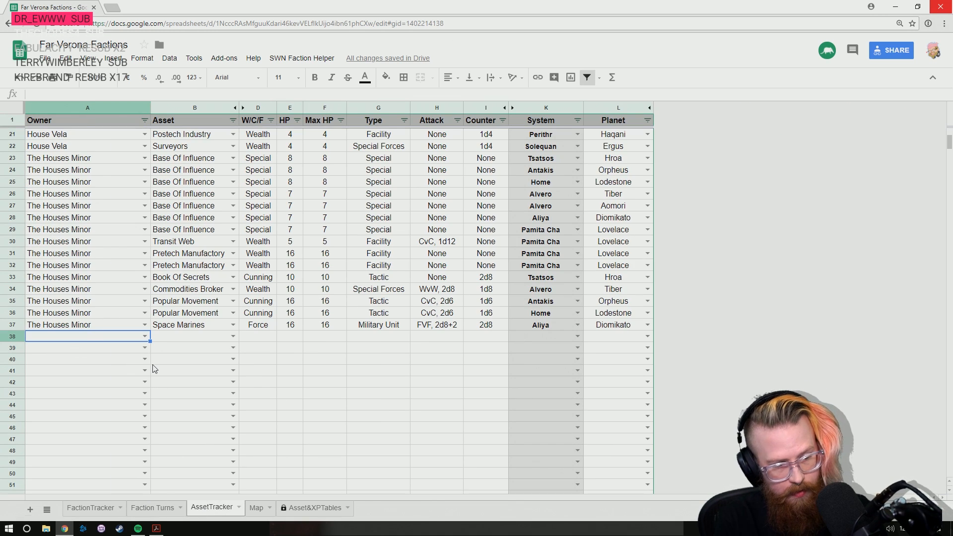
- Choose "House" Vagrant as the owner in row 38 of the asset tracker
key("Return")
key("Down")
key("Down")
key("Down")
key("Down")
key("Return")
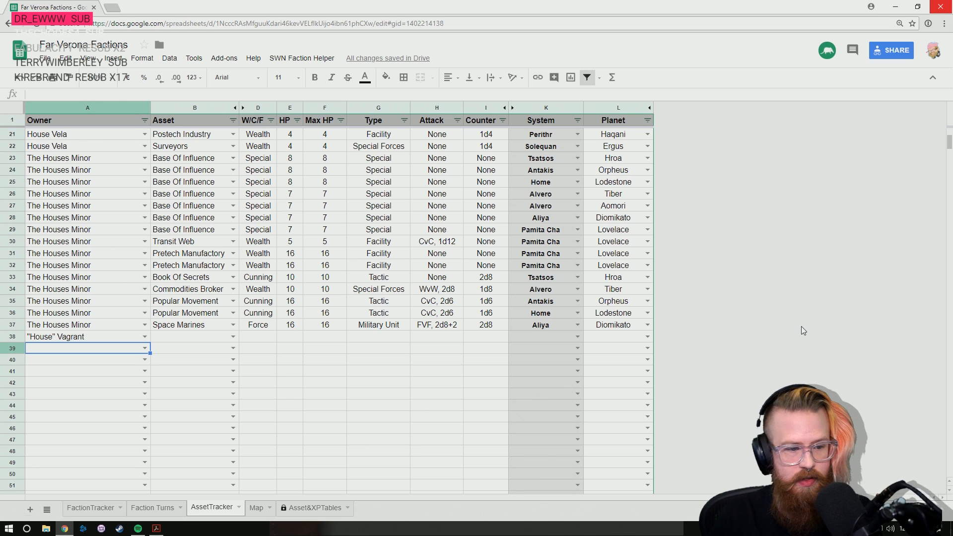
- Fill the "House" Vagrant owner down from row 38 through row 44
key("Up")
key("shift+Down")
key("shift+Down")
key("shift+Down")
key("shift+Down")
key("shift+Down")
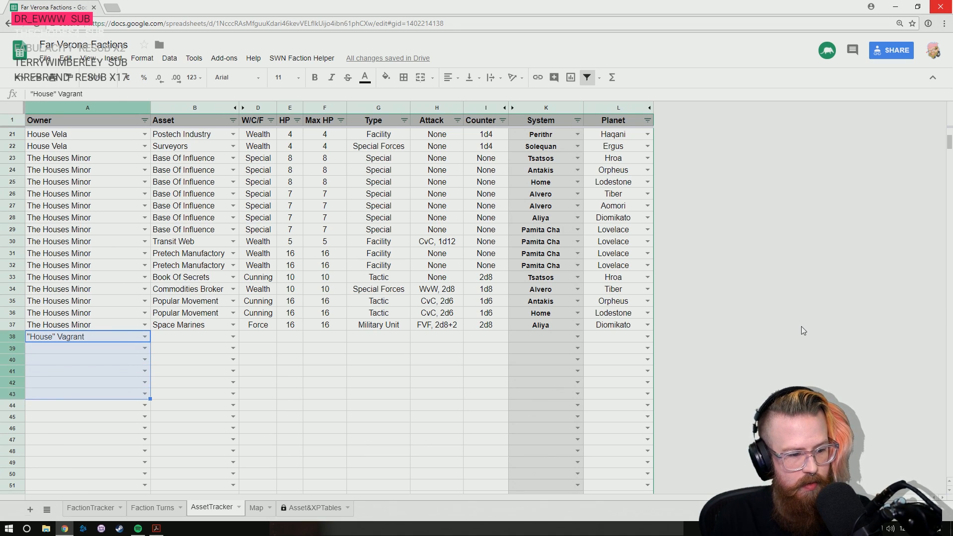
key("ctrl+d")
- Enter Base Of Influence as "House" Vagrant's asset in row 38
key("Up")
key("Right")
key("Down")
type("base")
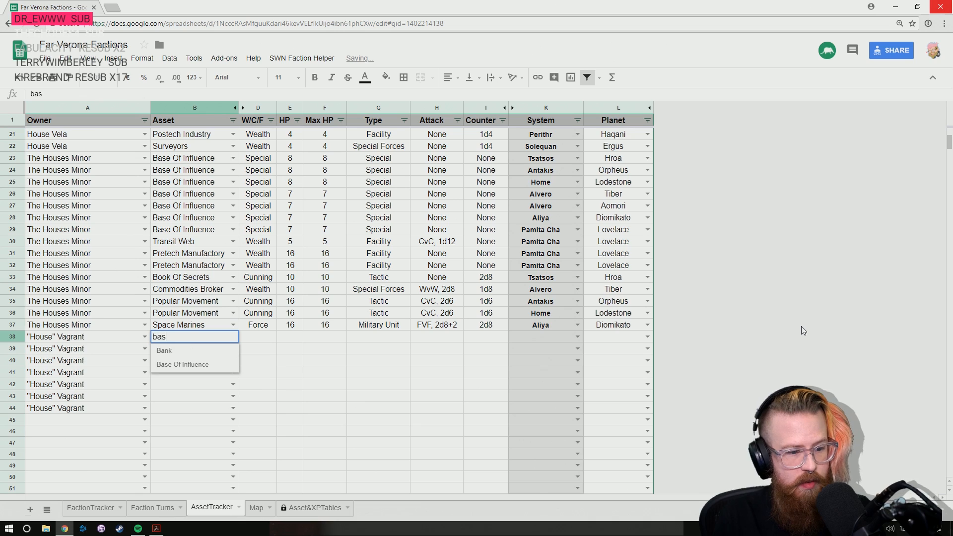
key("Tab")
- Set the location of "House" Vagrant's Base Of Influence to the Hild system and planet Shân
key("Right")
key("Right")
key("Right")
key("Right")
key("Right")
key("Right")
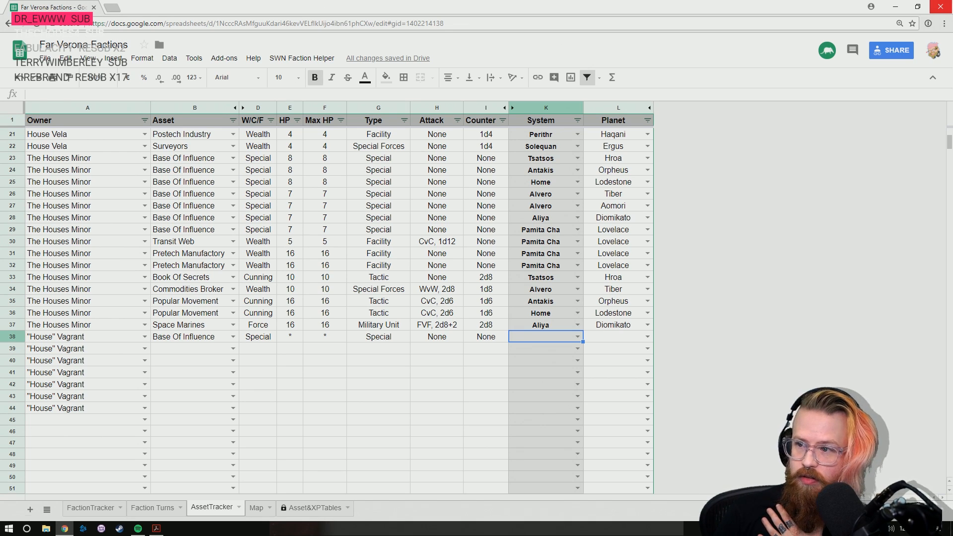
type("hild")
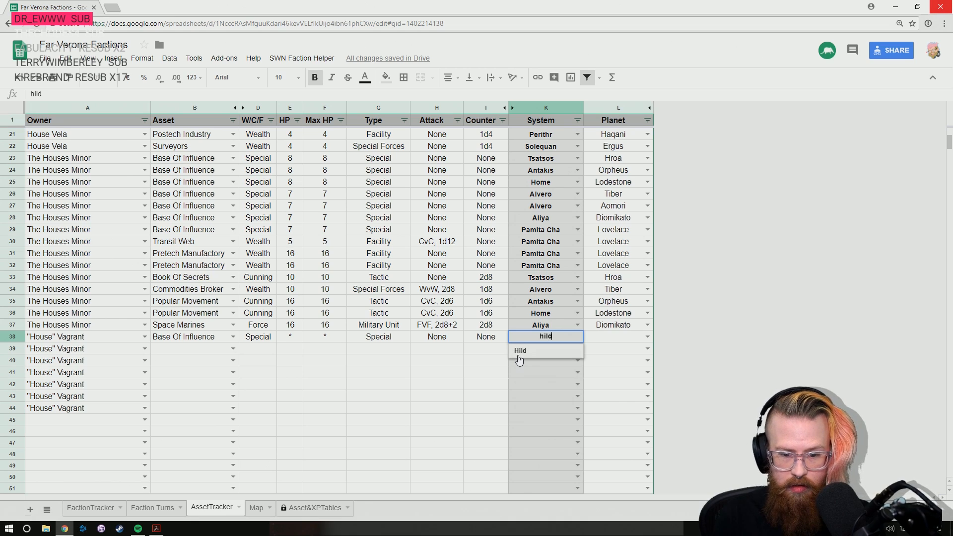
key("Tab")
type("sh")
key("Return")
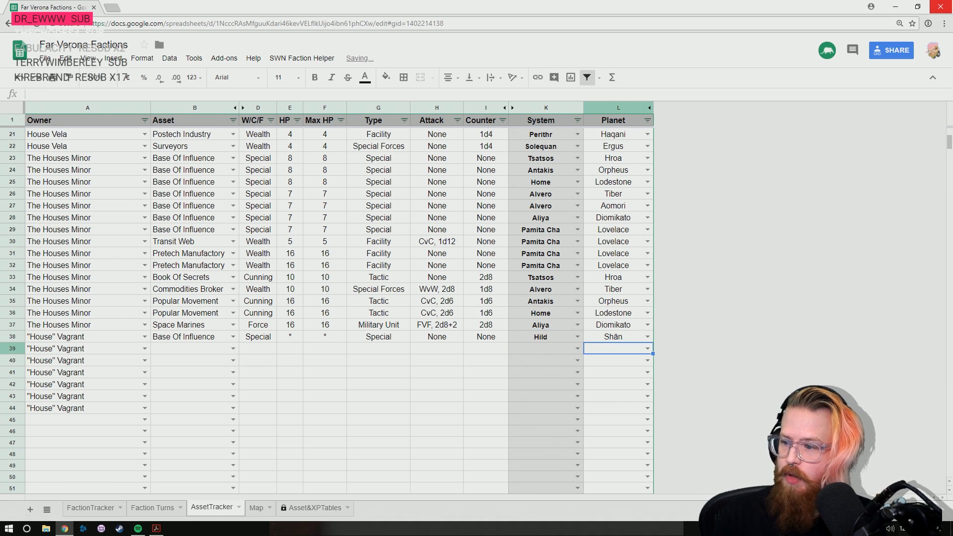
- Set HP and Max HP of the Base Of Influence in row 38 to 29, accepting the protected edit and suppressing its warning for 5 minutes
left_click(288, 339)
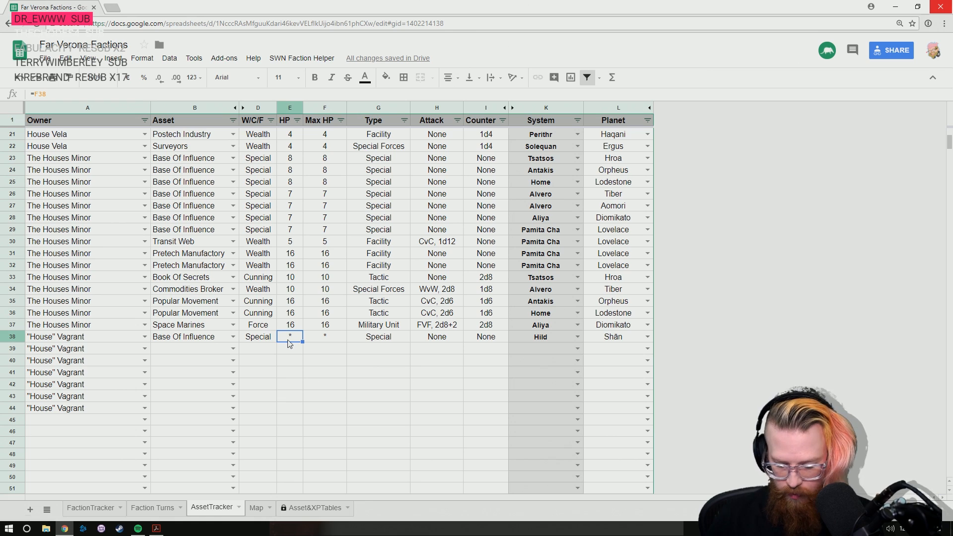
type("29")
key("Tab")
type("29")
key("Return")
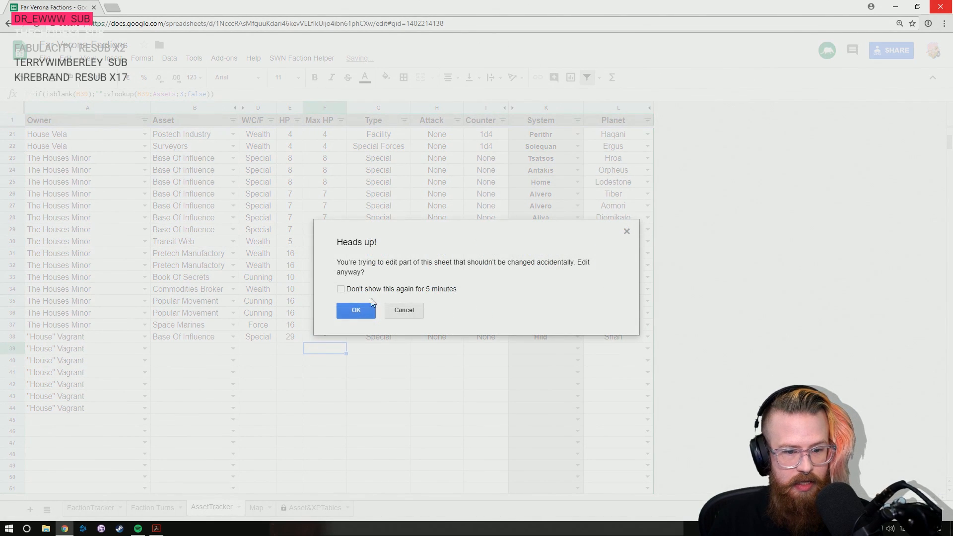
left_click(340, 289)
left_click(356, 309)
- Compare the faction-list rows of The High Church of Messiah-as-Emperor and ACRE, and return to row 39 of the asset tracker
left_click(91, 507)
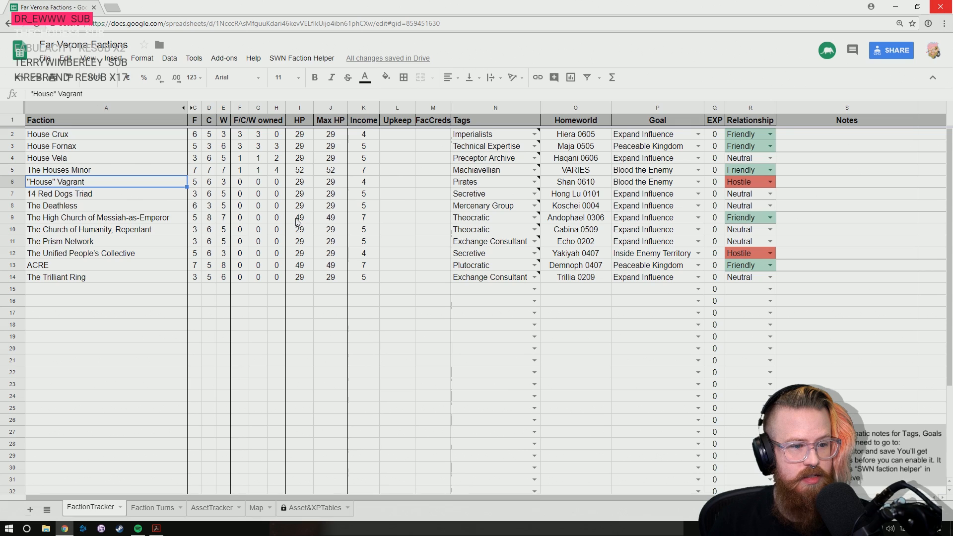
left_click(14, 218)
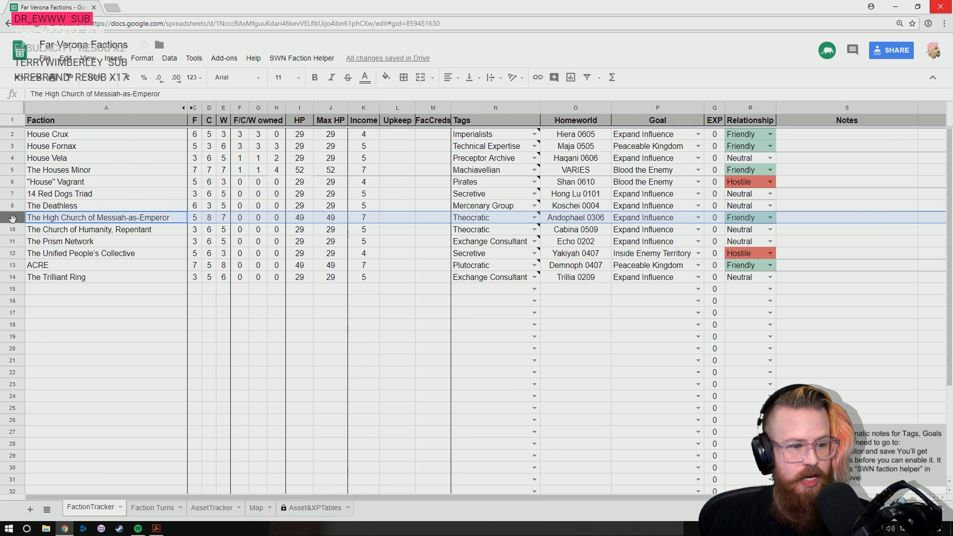
left_click(14, 266)
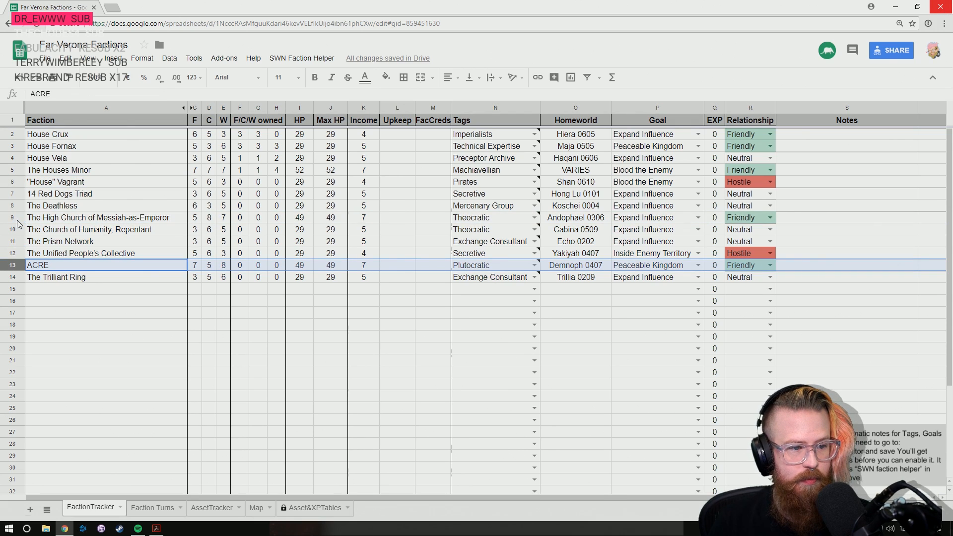
left_click(149, 508)
left_click(212, 509)
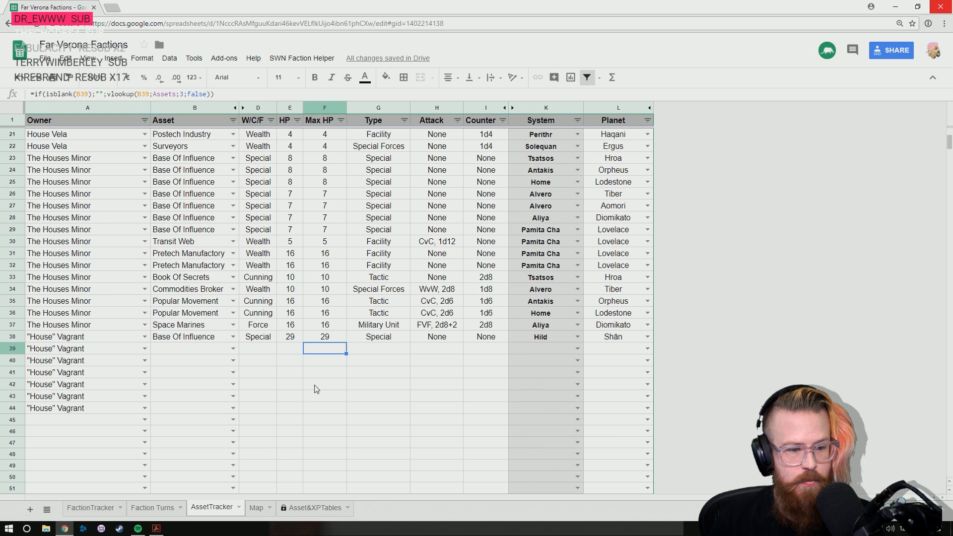
key("Left")
key("Left")
key("Left")
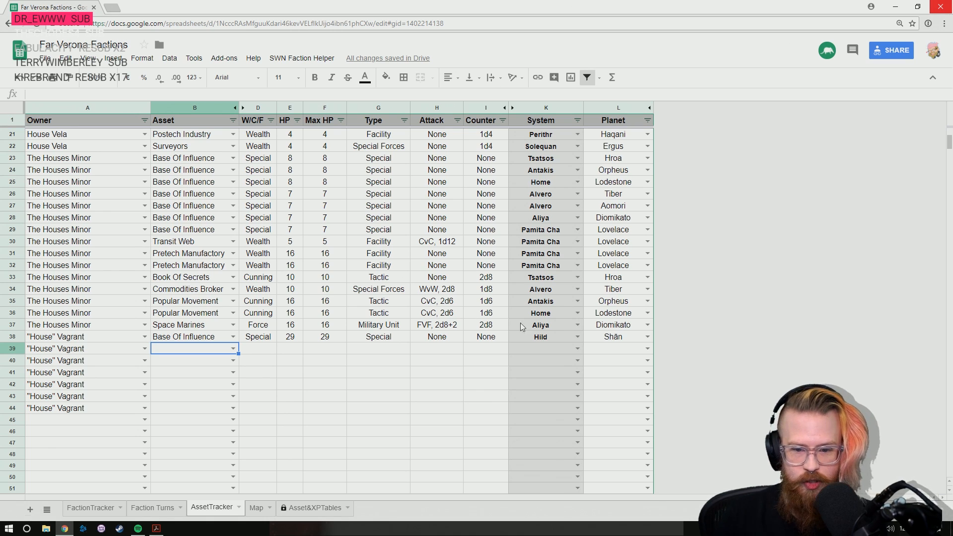
- Set the location in row 39 to the Iphoos system and planet Leorgioly
left_click(555, 345)
type("Iphoos")
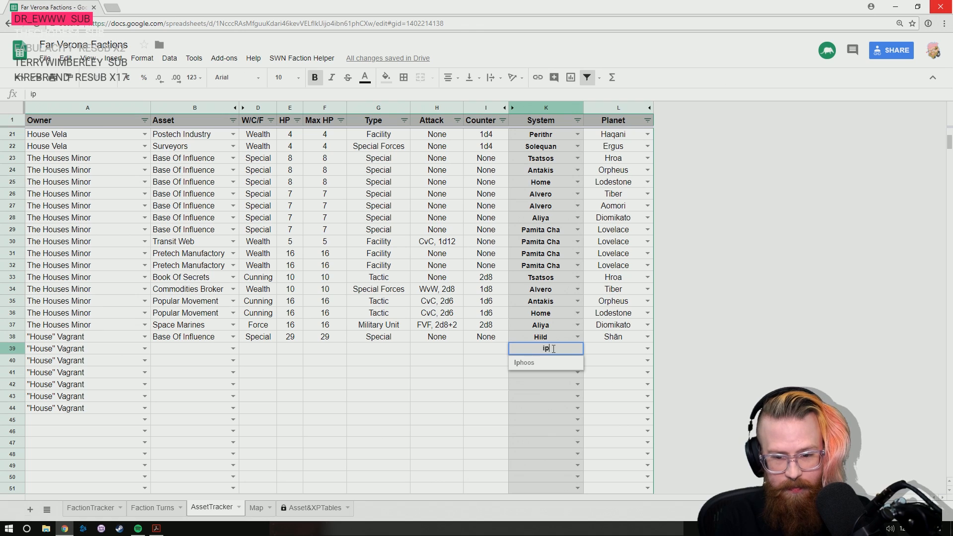
key("Tab")
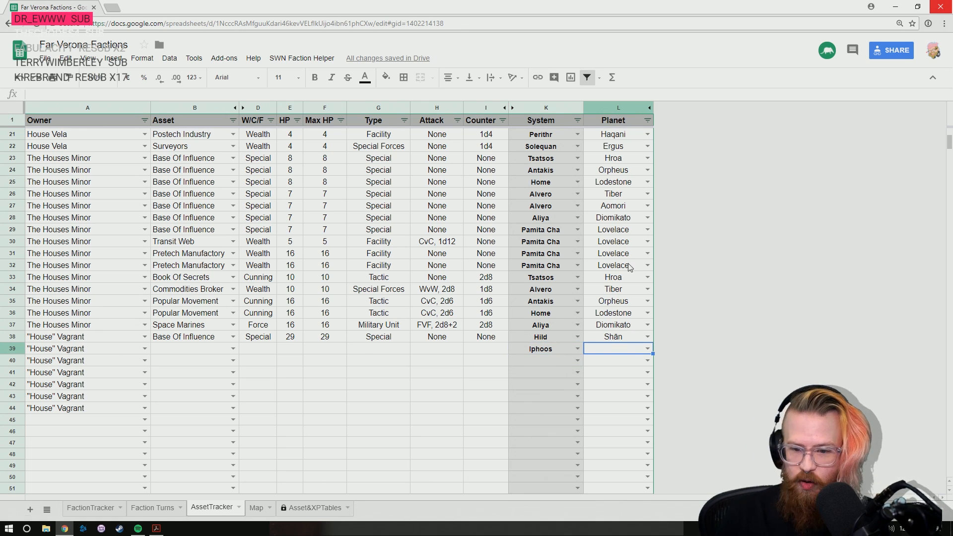
type("leo")
key("Return")
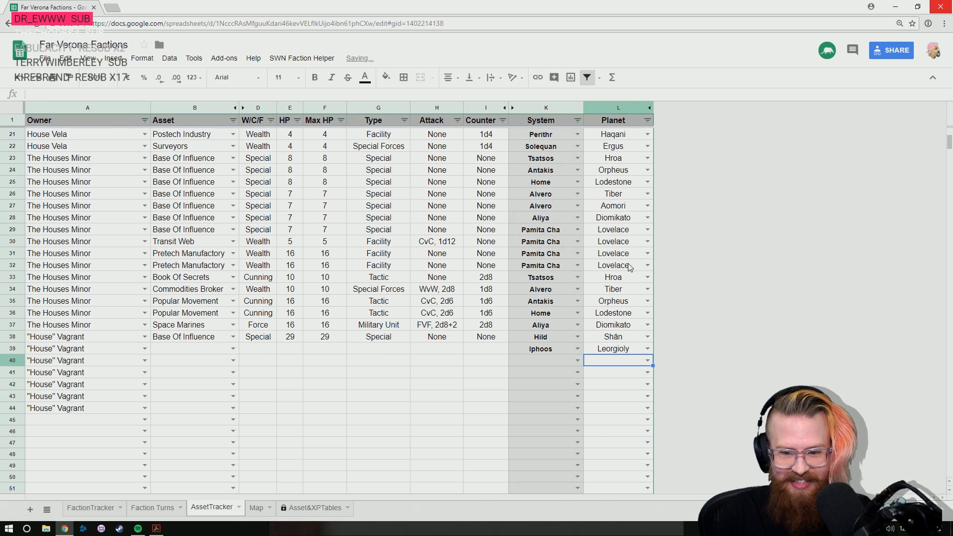
- Enter Psychic Assassins as "House" Vagrant's asset in row 39
key("Up")
key("Left")
key("Left")
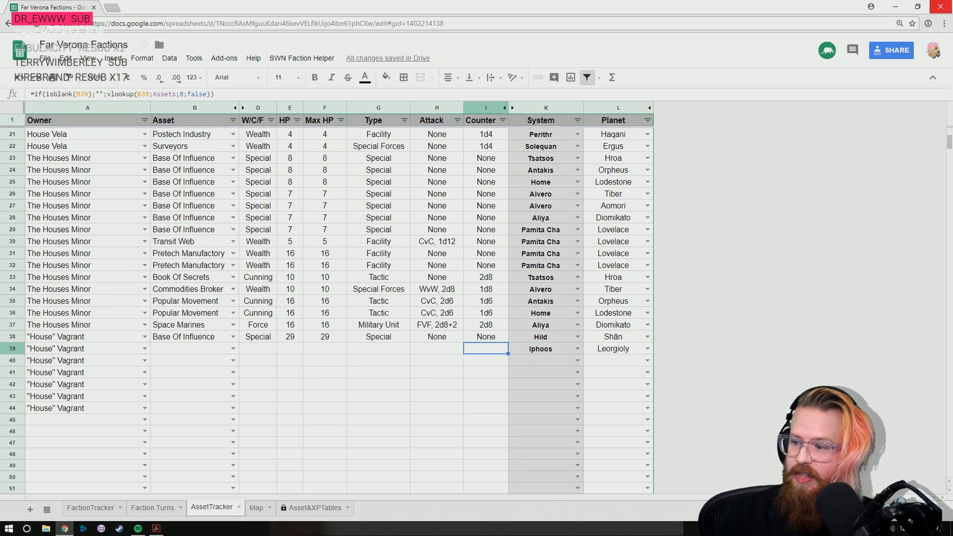
left_click(167, 350)
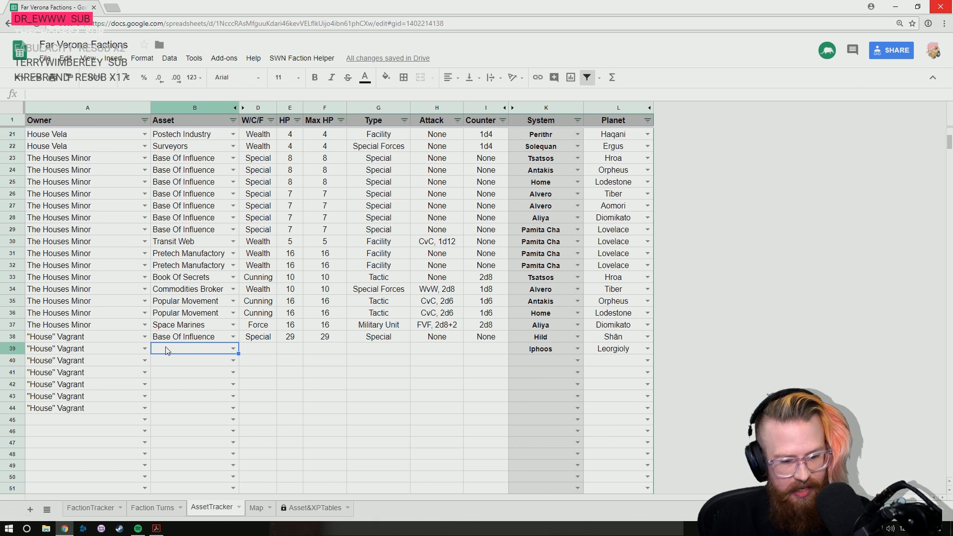
type("Psy")
key("Return")
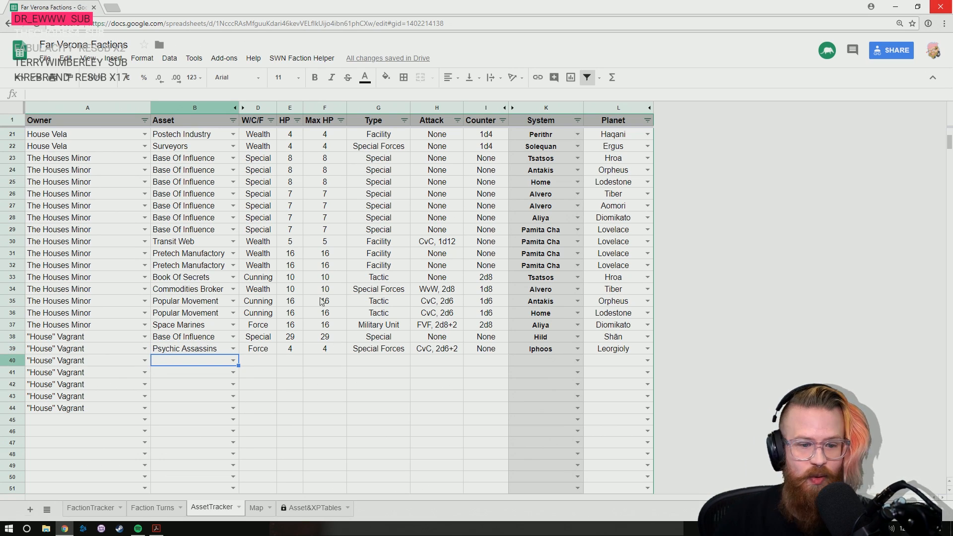
- Set the system of "House" Vagrant's assets in rows 40 to 44 to Amedere Orbere
key("Right")
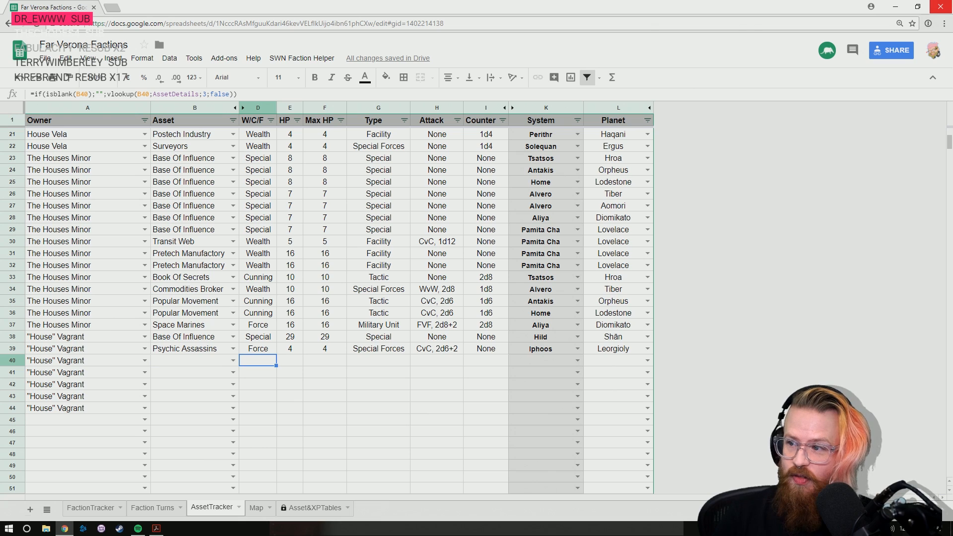
left_click(532, 364)
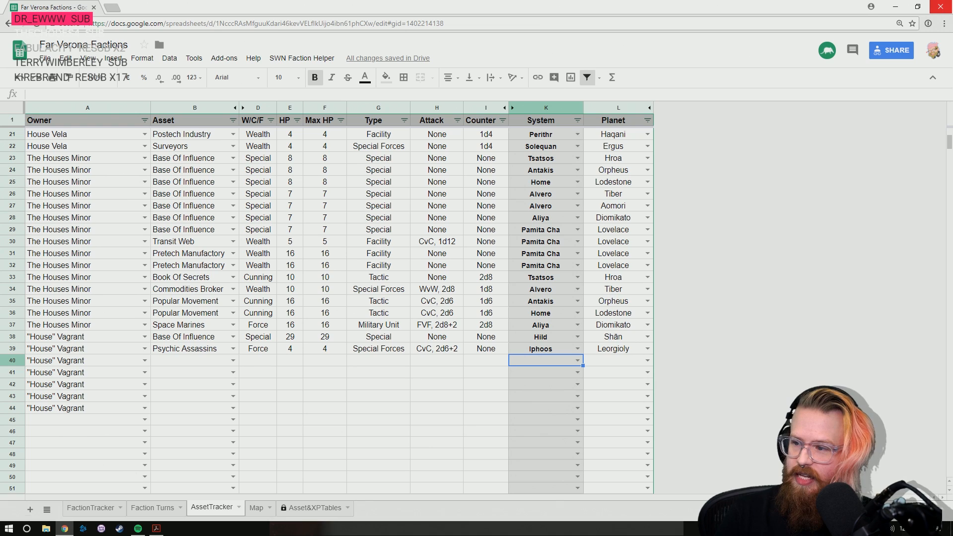
type("amed")
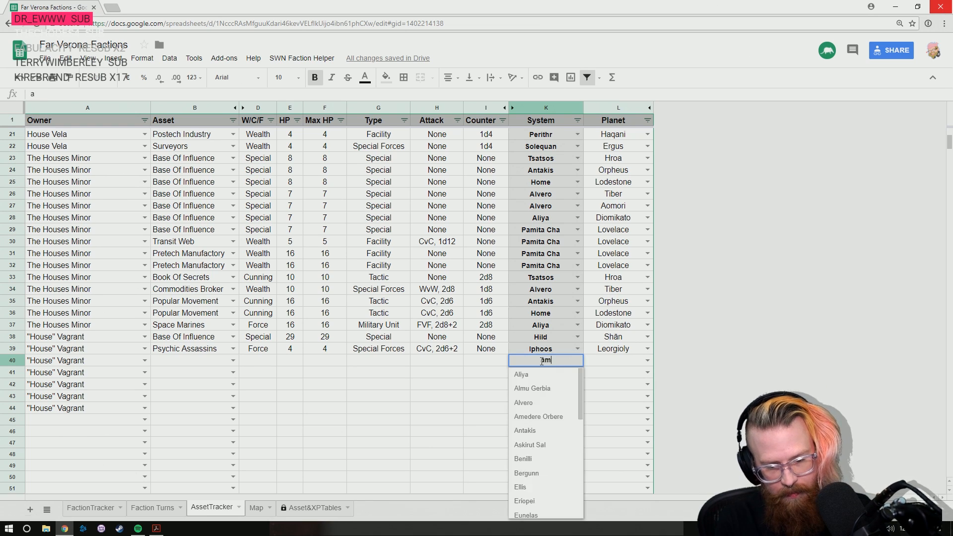
key("Return")
key("Up")
key("shift+Down")
key("shift+Down")
key("shift+Down")
key("shift+Down")
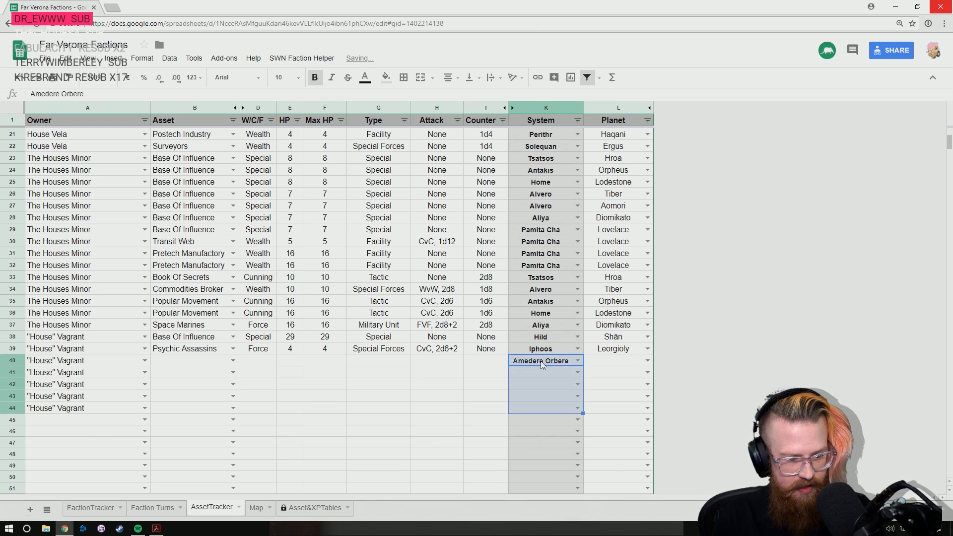
key("ctrl+d")
- Set the planet of "House" Vagrant's assets in rows 40 to 44 to Teuthem
key("Right")
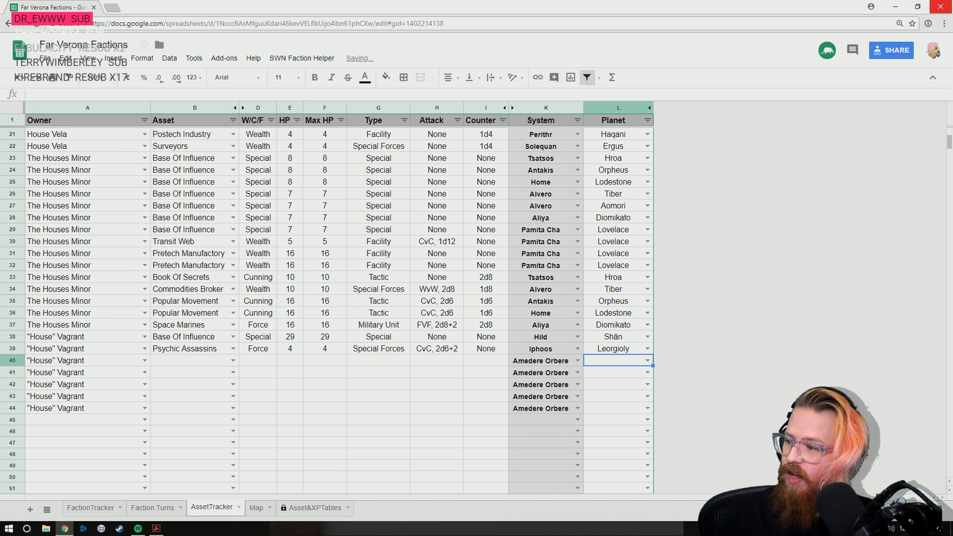
type("te")
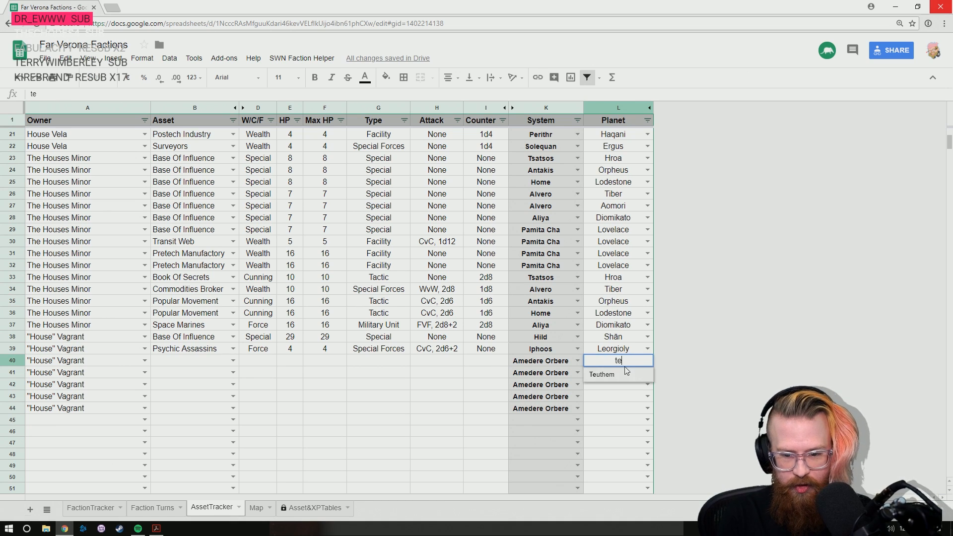
key("Return")
key("Up")
key("shift+Down")
key("shift+Down")
key("shift+Down")
key("shift+Down")
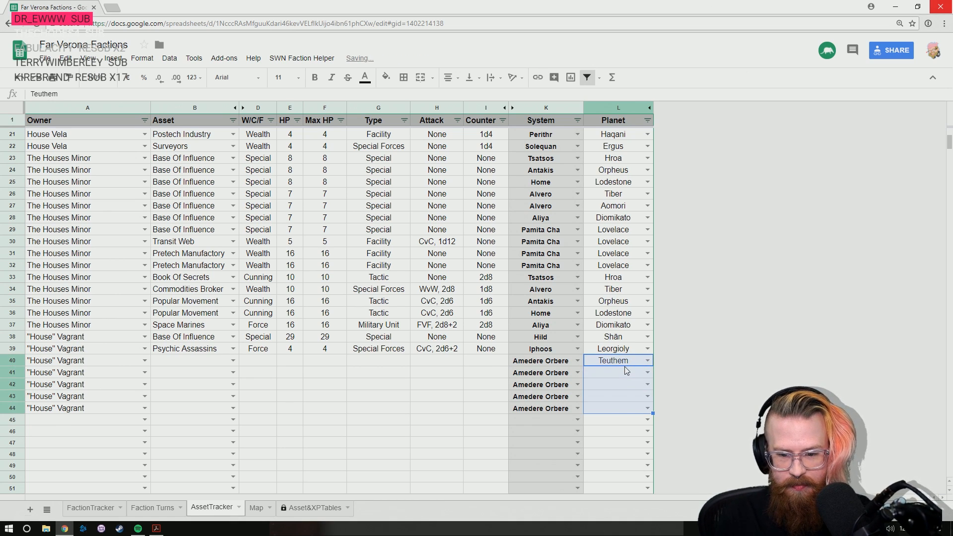
key("ctrl+d")
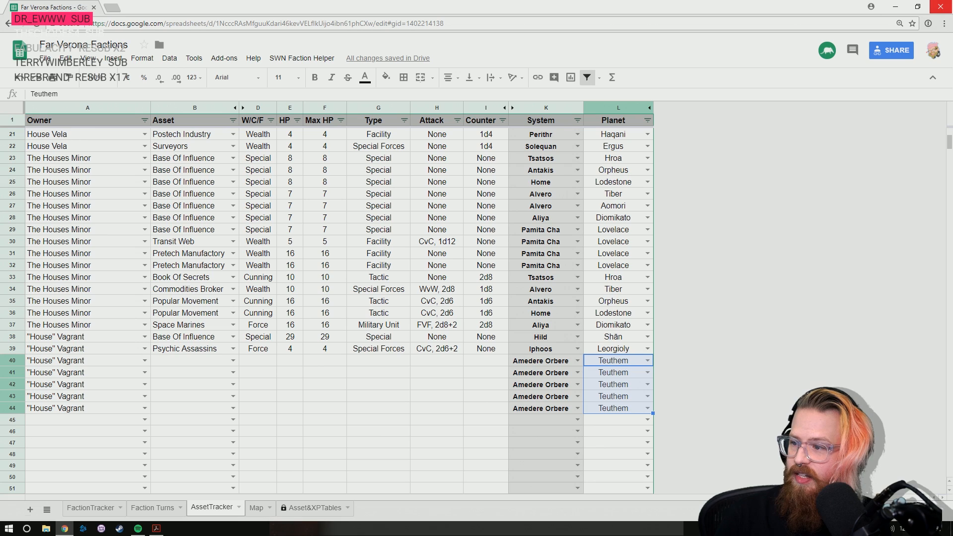
- Enter Postech Industry as the asset in row 40 and Psychic Assassins in row 41
left_click(187, 365)
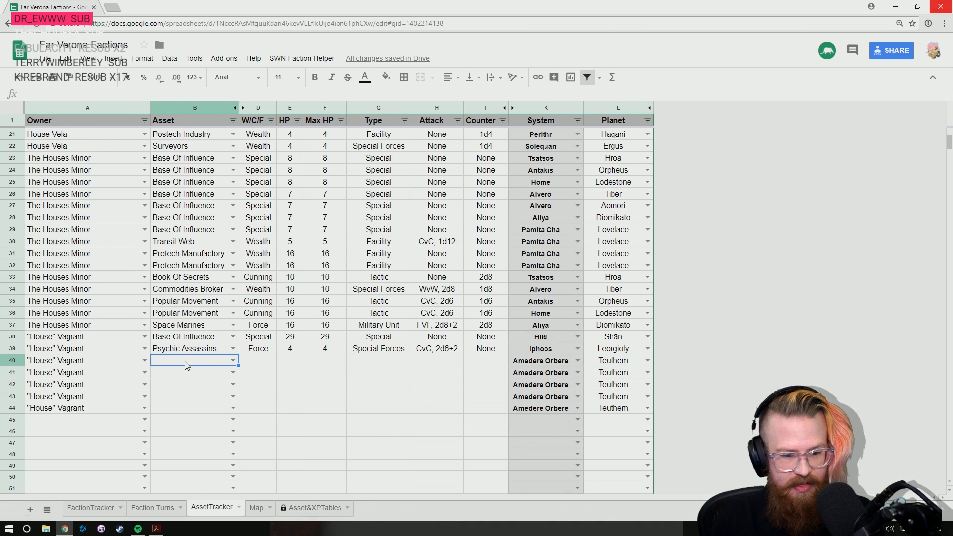
type("pos")
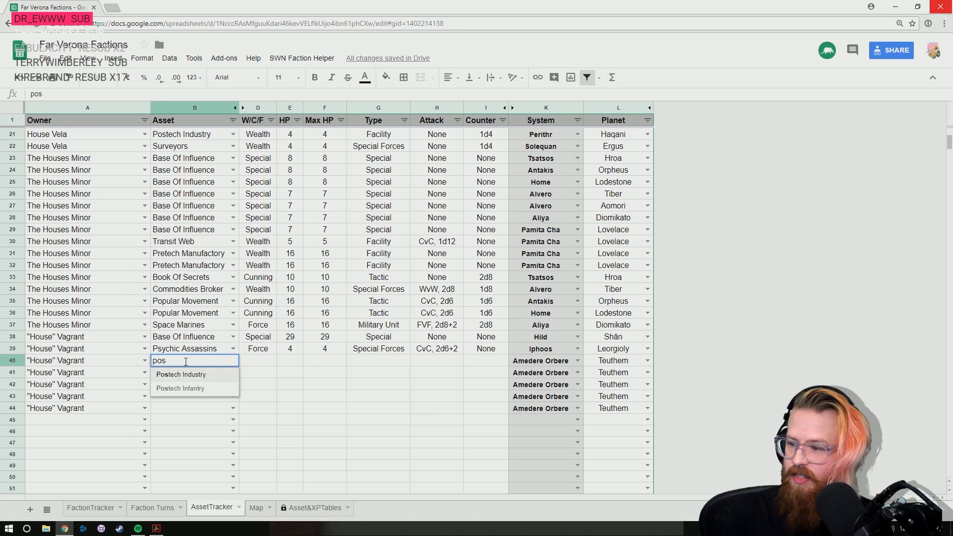
key("Return")
type("psy")
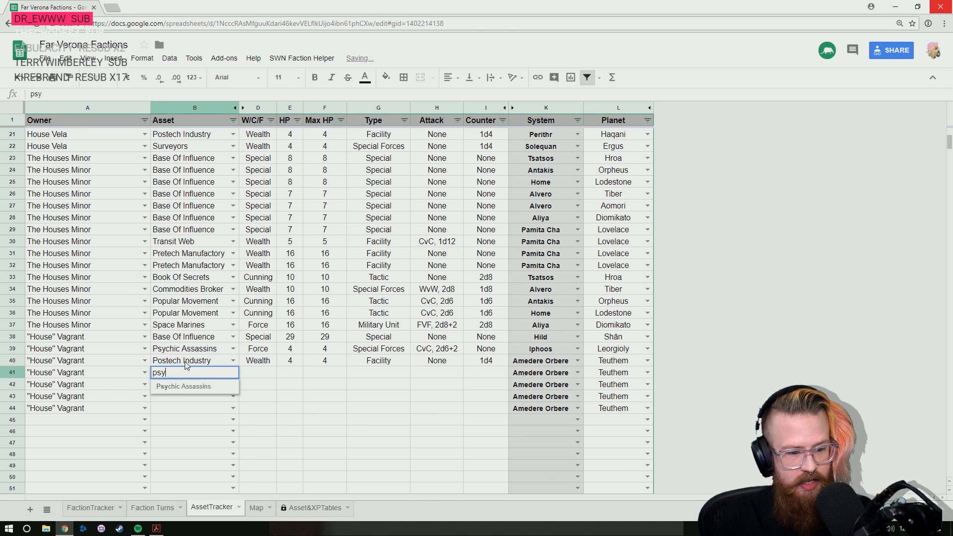
key("Down")
key("Return")
- Search the asset tracker for "ass" to locate the Psychic Assassins entries
scroll(186, 363, "up", 5)
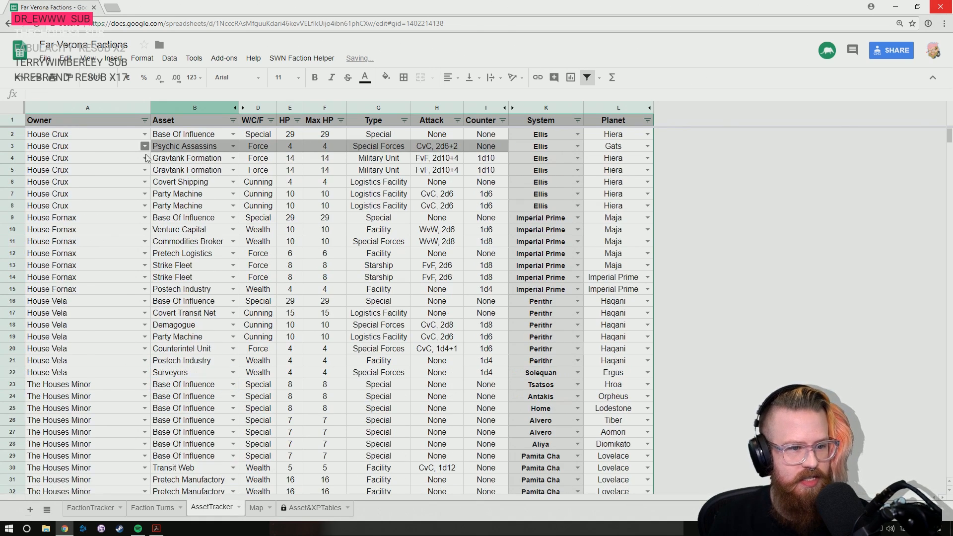
scroll(212, 350, "down", 2)
scroll(191, 218, "up", 3)
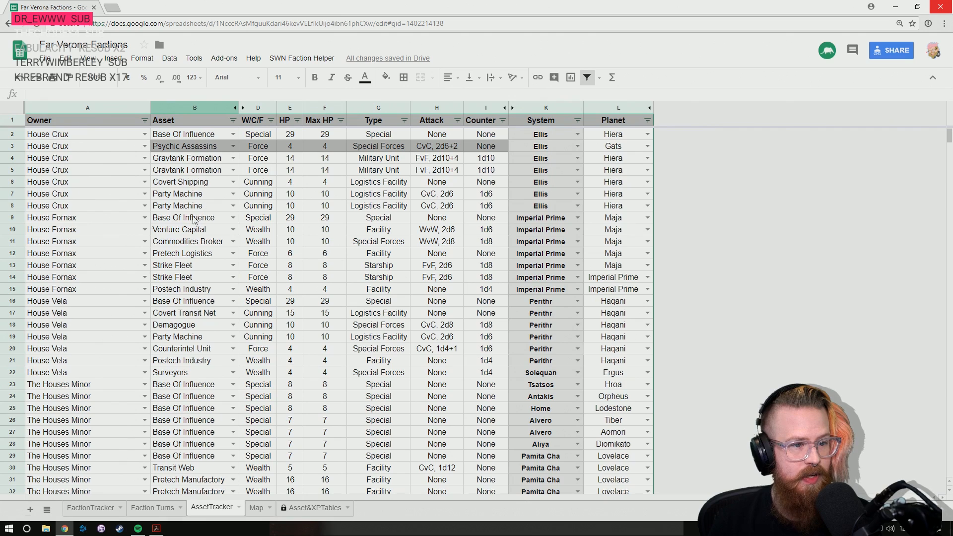
key("ctrl+f")
type("ass")
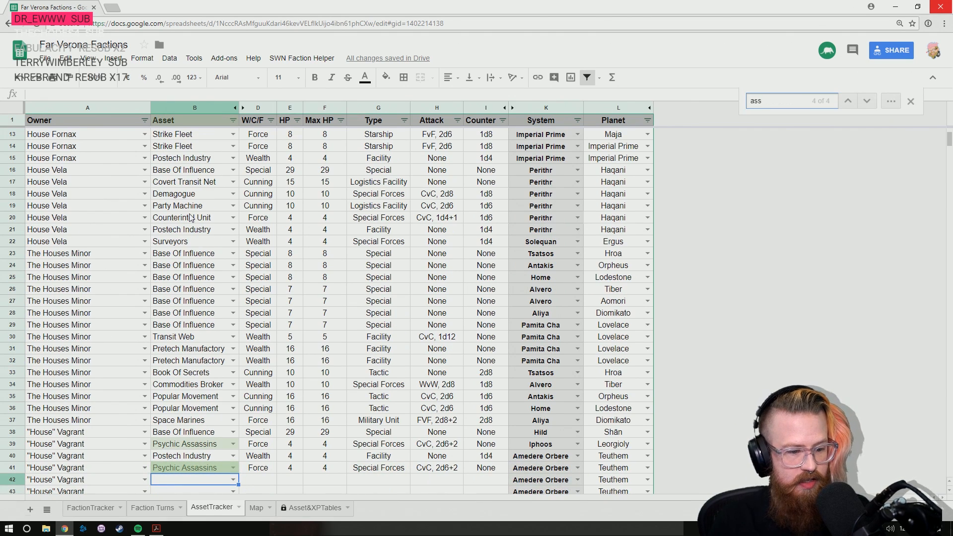
left_click(175, 444)
left_click(482, 446, "shift")
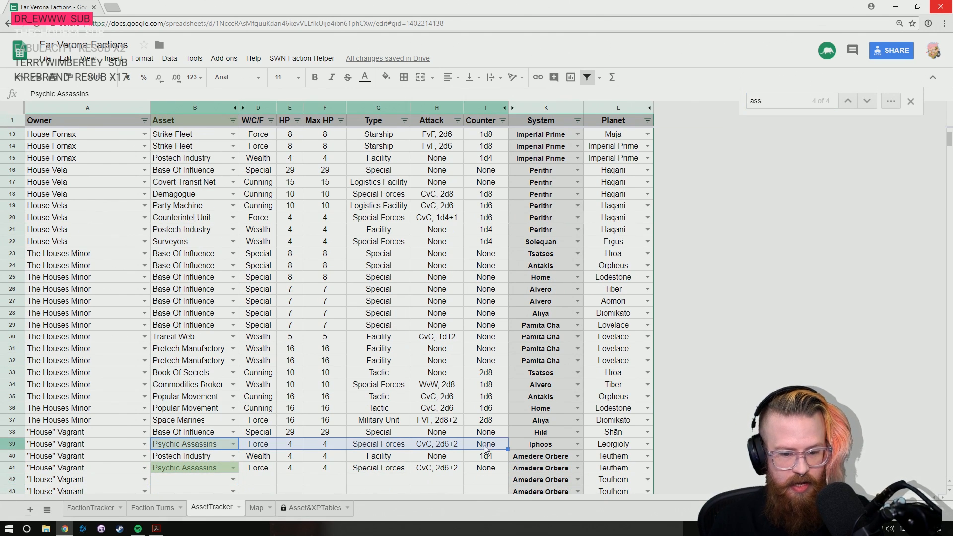
left_click(393, 81)
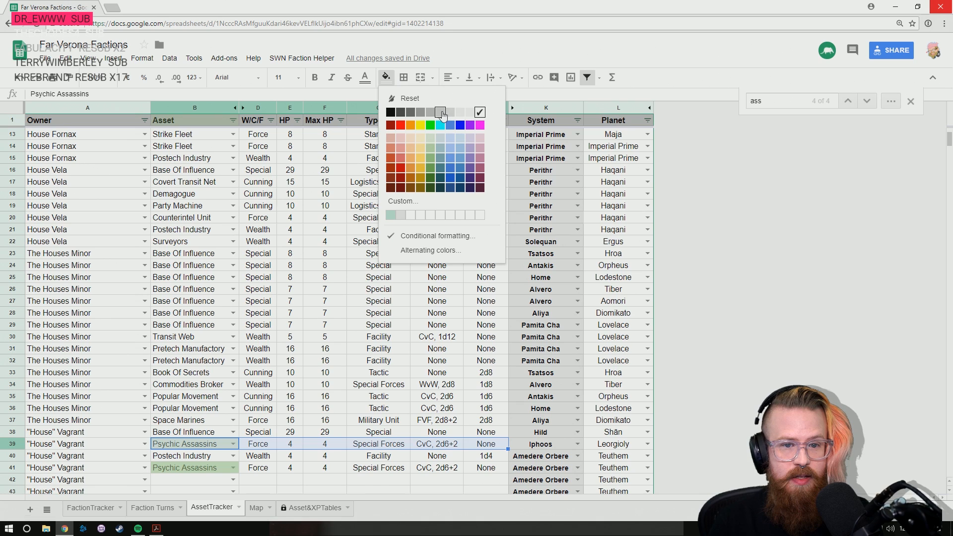
left_click(291, 365)
- Check which fill color shades House Crux's Psychic Assassins in row 3
scroll(263, 279, "up", 3)
left_click(254, 148)
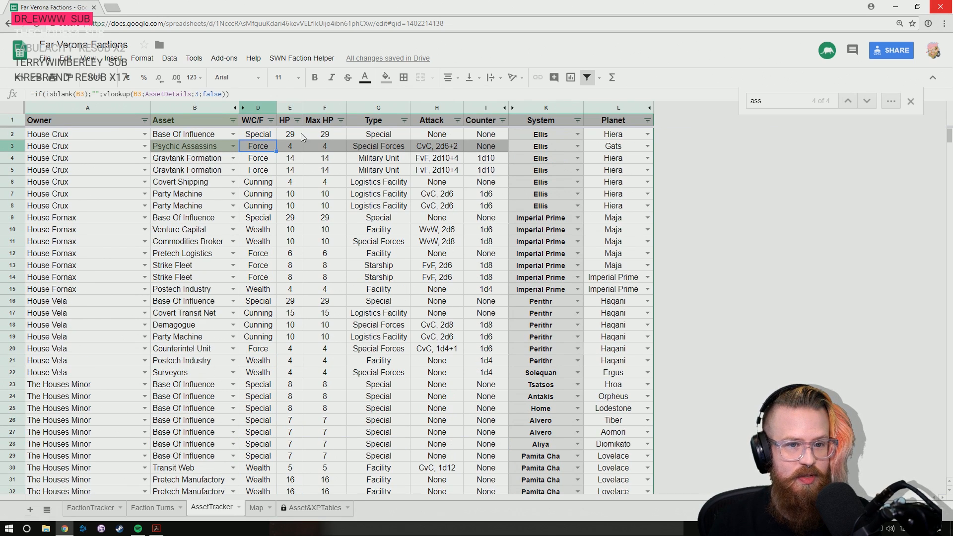
left_click(386, 77)
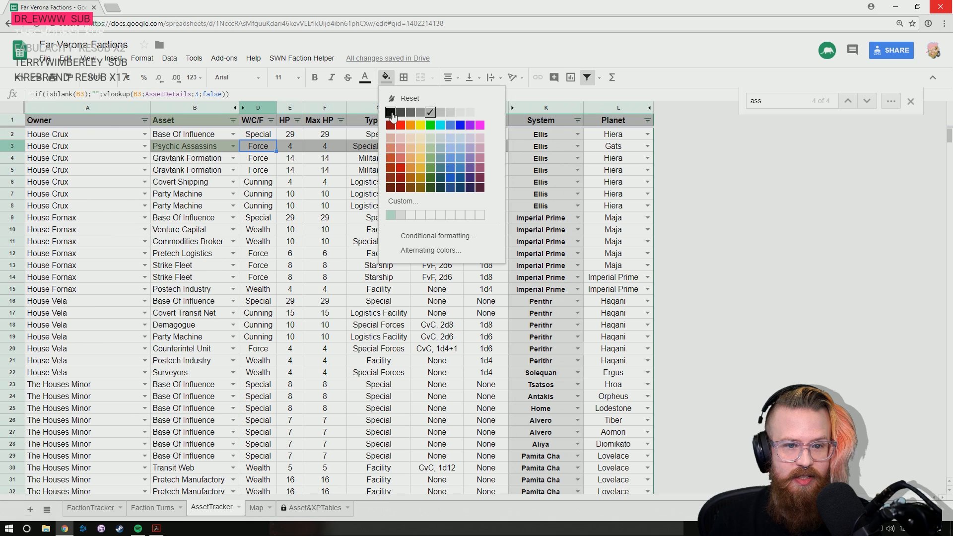
left_click(203, 392)
- Fill the Psychic Assassins cells in row 39, from Asset to Attack, with gray
scroll(206, 384, "down", 4)
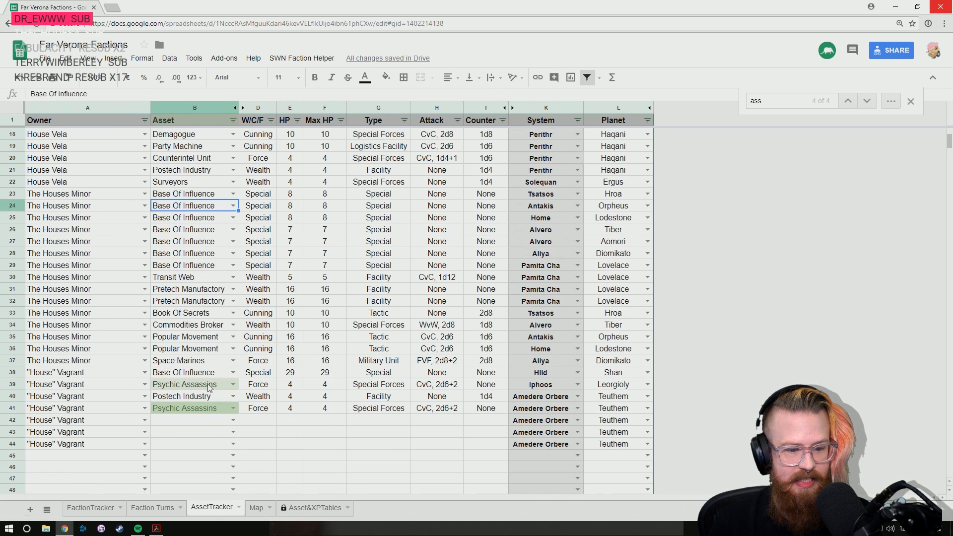
left_click(175, 386)
left_click(433, 388, "shift")
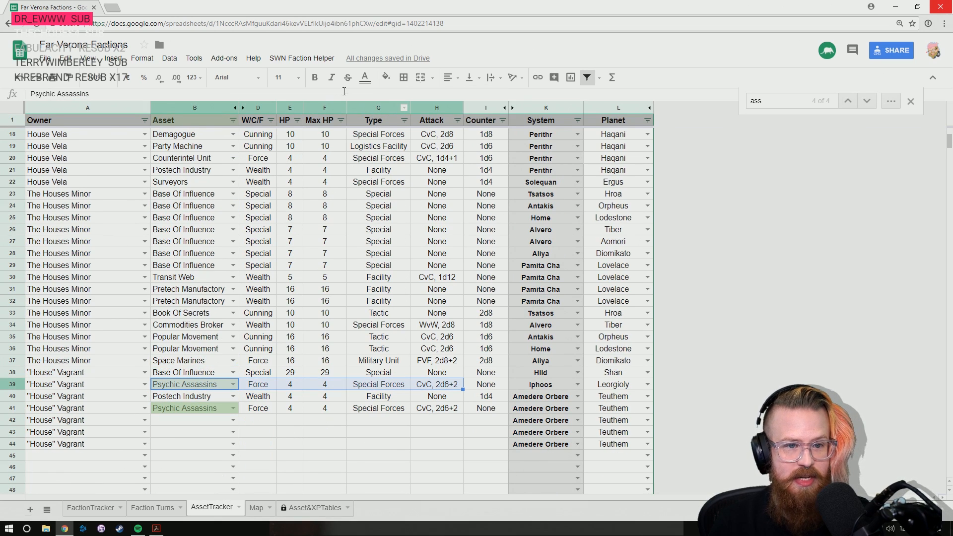
left_click(395, 82)
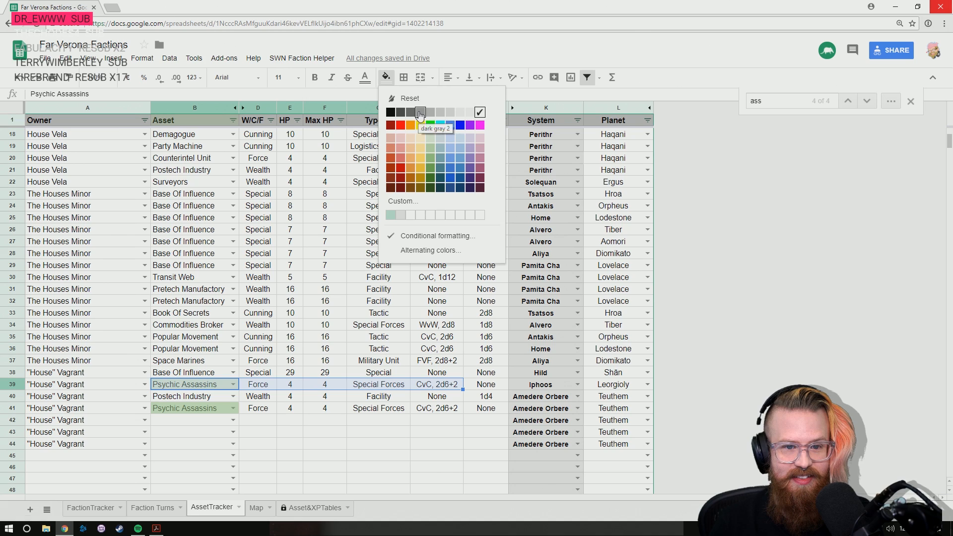
left_click(440, 112)
- Fill the Psychic Assassins cells in row 41, from Asset to Attack, with gray and close the search
left_click(195, 409)
left_click(450, 413, "shift")
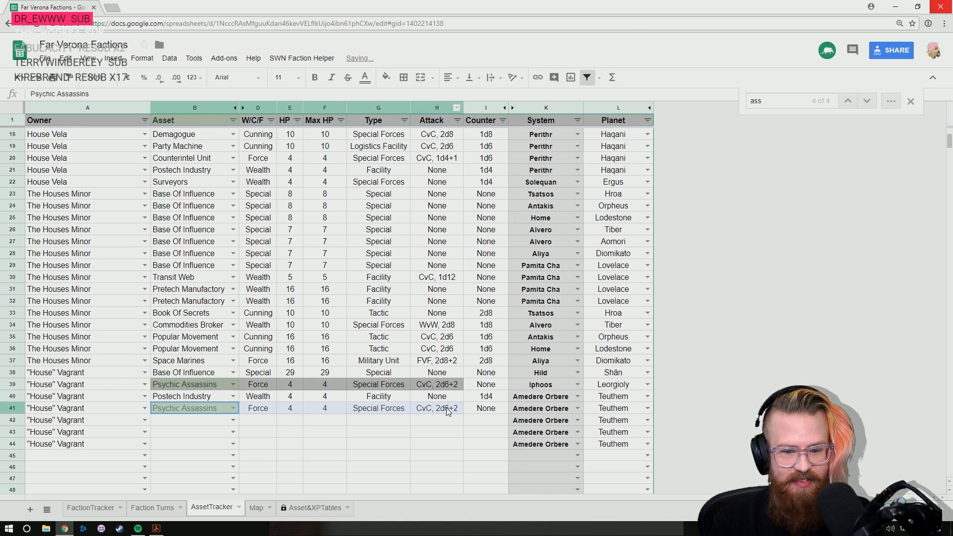
left_click(387, 78)
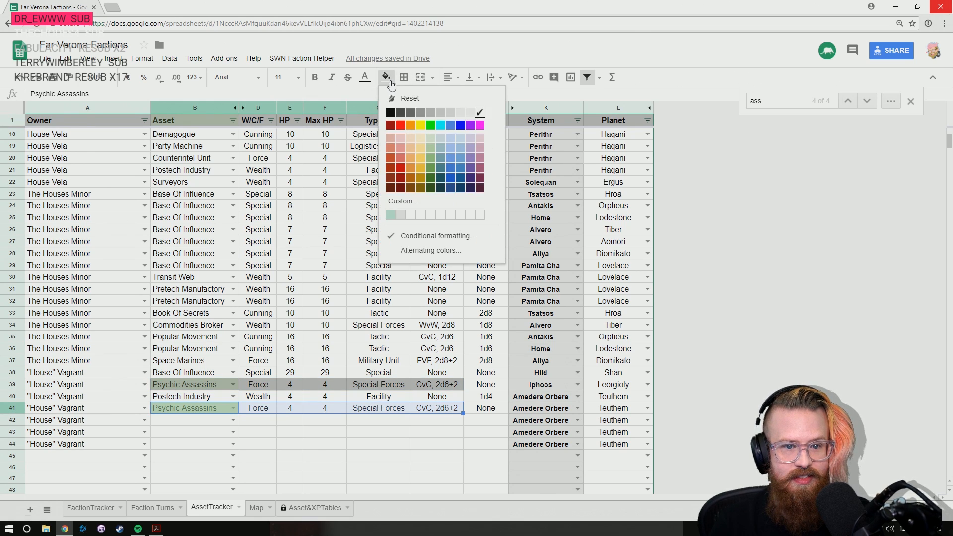
left_click(430, 113)
left_click(910, 101)
- Enter Demagogue as "House" Vagrant's asset in both row 42 and row 43
left_click(164, 429)
left_click(215, 420)
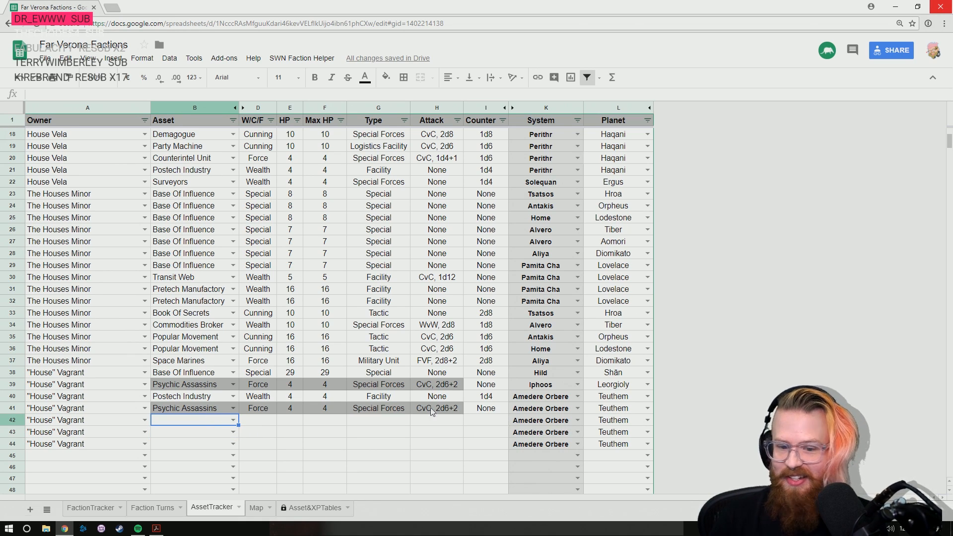
type("de")
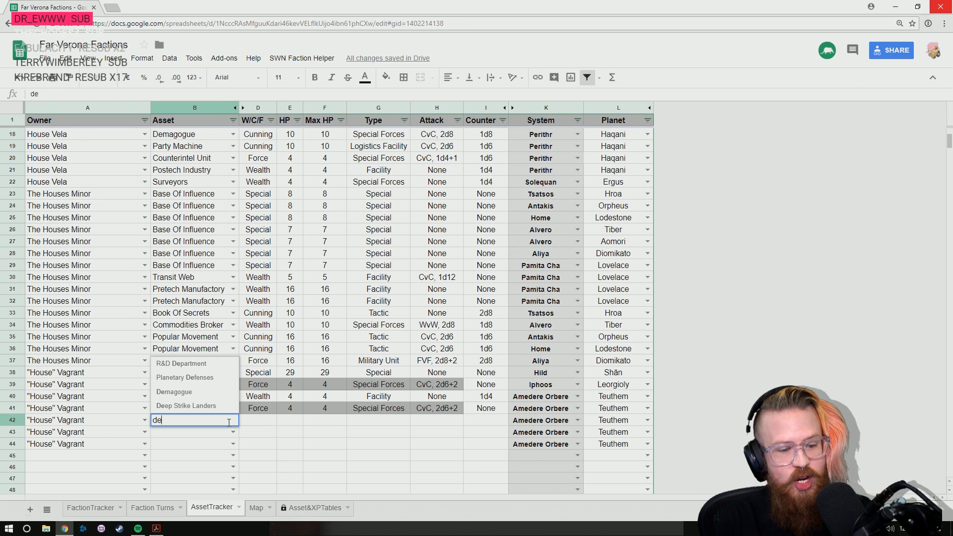
key("Up")
key("Up")
key("Return")
type("de")
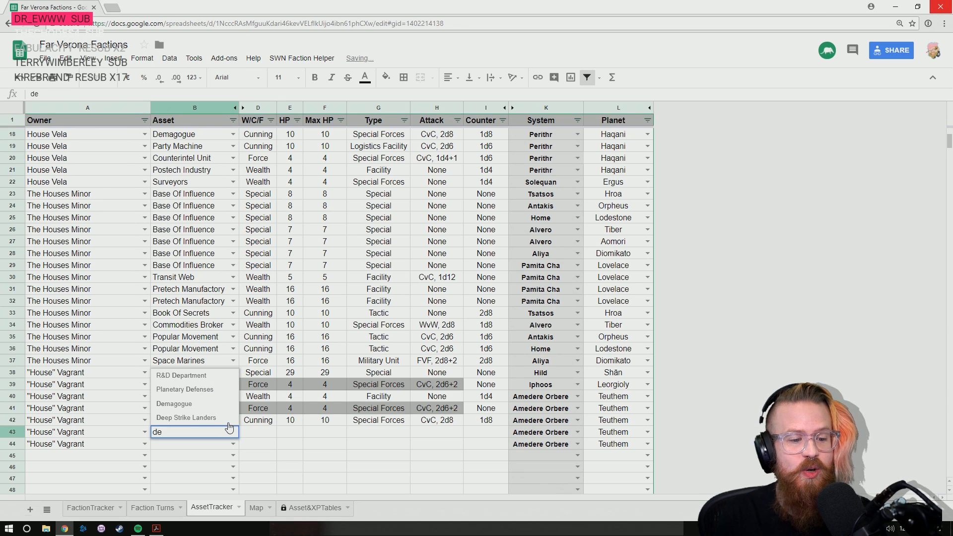
key("Up")
key("Up")
key("Return")
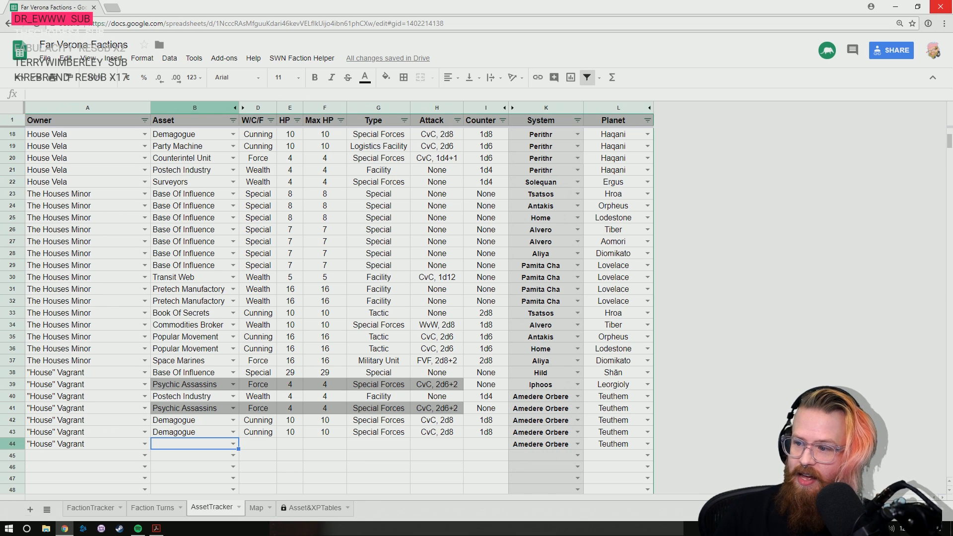
- Enter Covert Transit Net as "House" Vagrant's asset in row 44
type("cover")
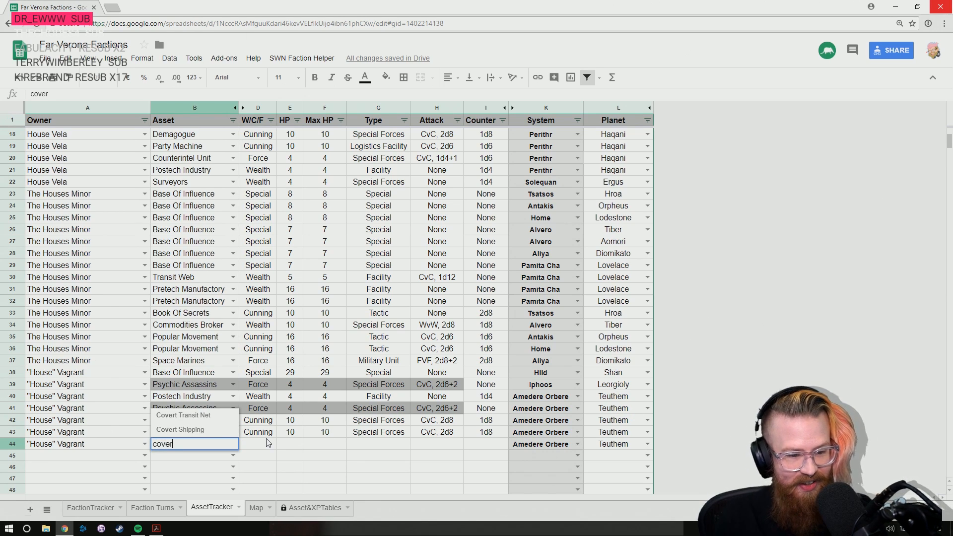
key("Down")
key("Return")
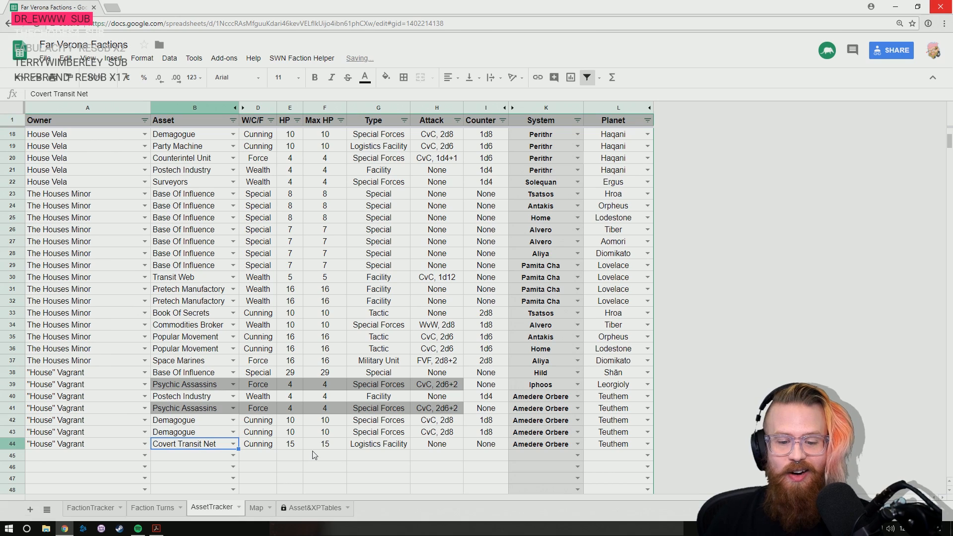
key("Return")
scroll(459, 430, "down", 5)
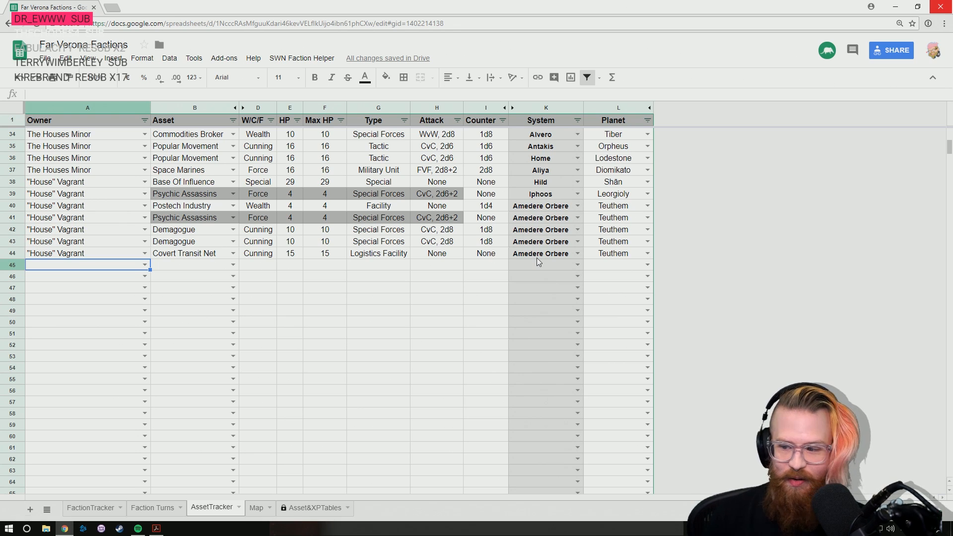
key("Up")
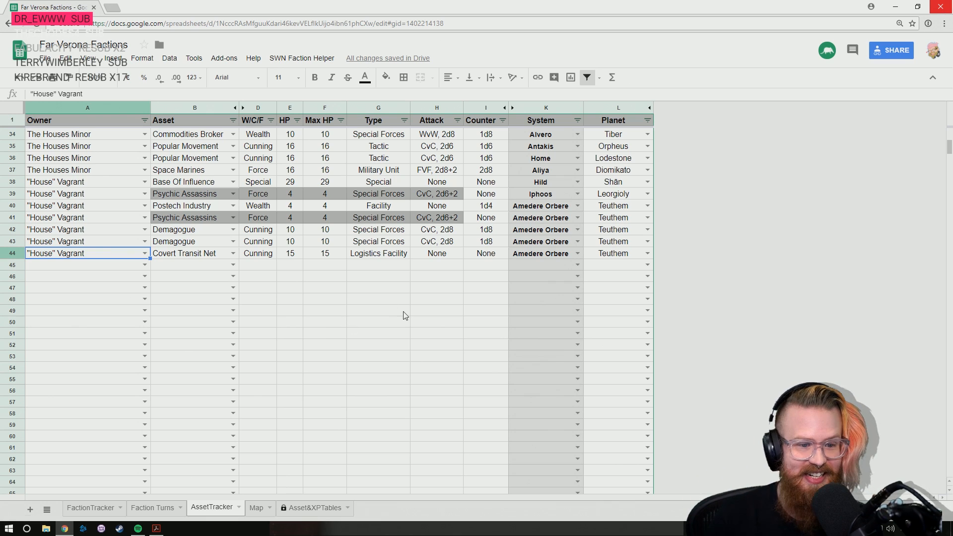
key("Down")
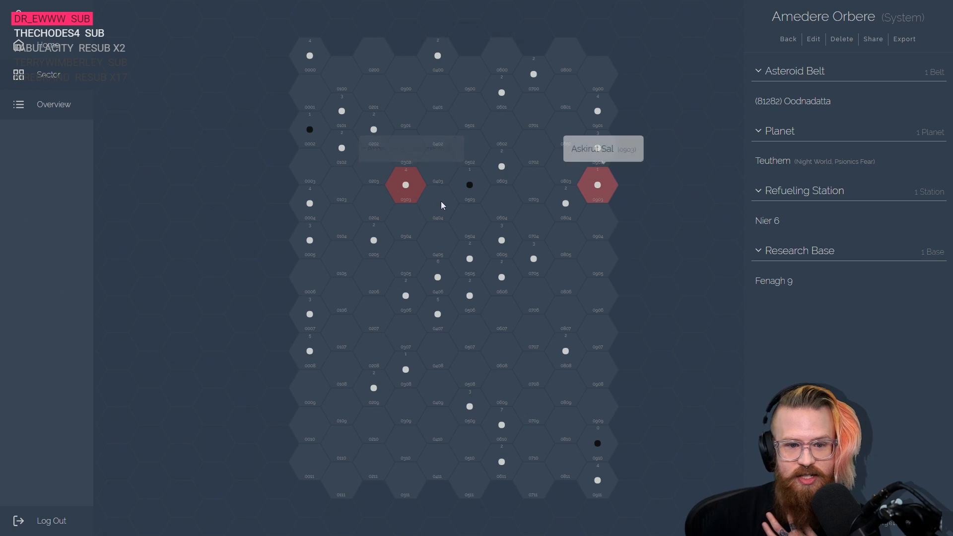
- Inspect the Pamita Cha system, the Eriopei system and a neighbouring system on the sector map
left_click(375, 243)
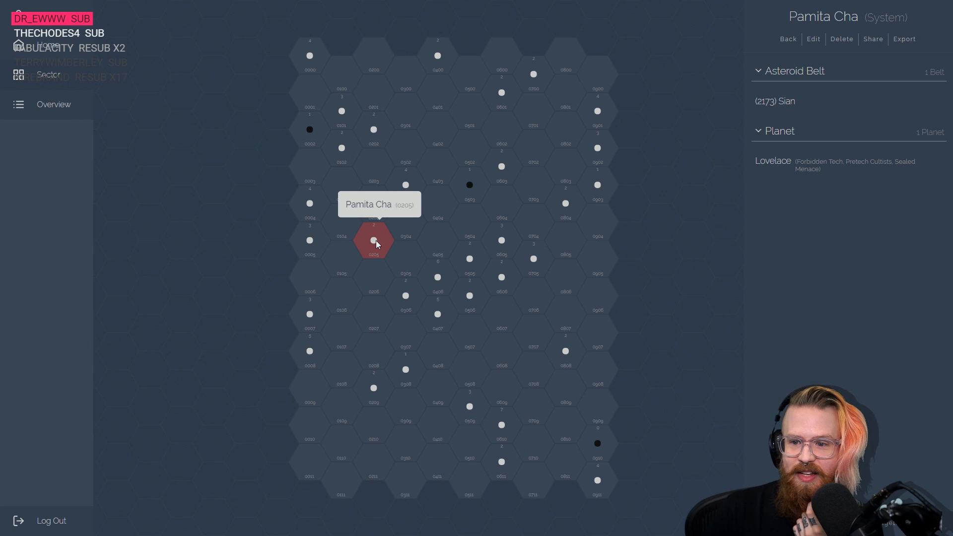
left_click(375, 133)
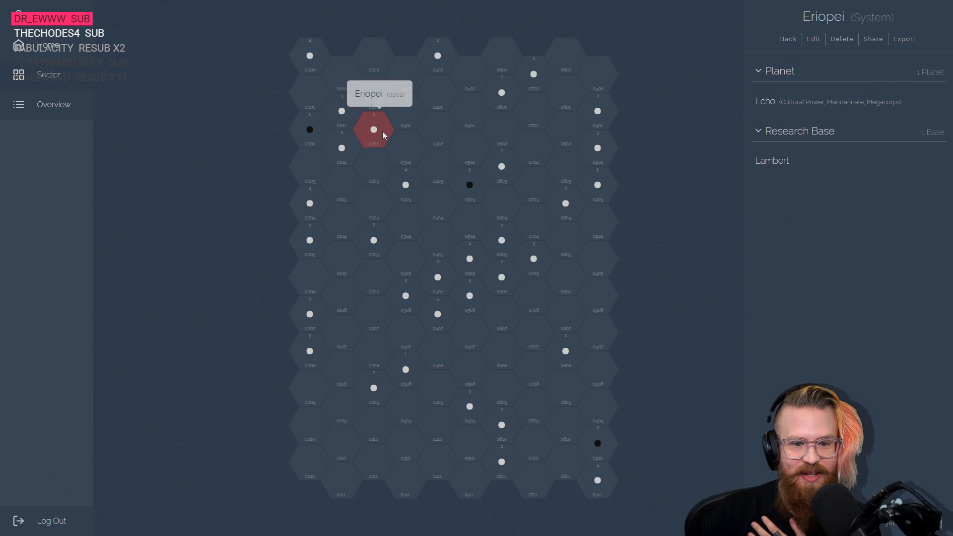
left_click(344, 150)
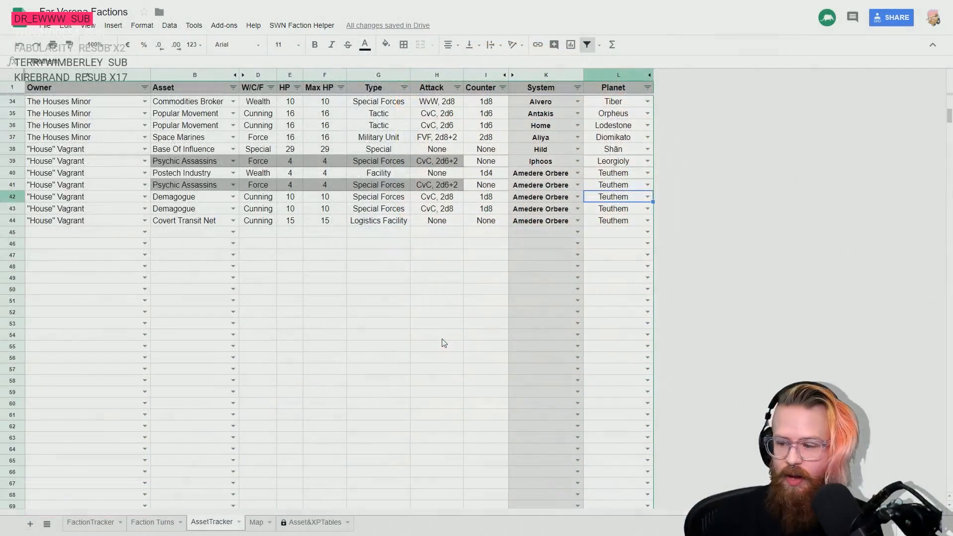
- Enter 14 Red Dogs Triad as the owner in row 45 of the AssetTracker sheet
left_click(71, 232)
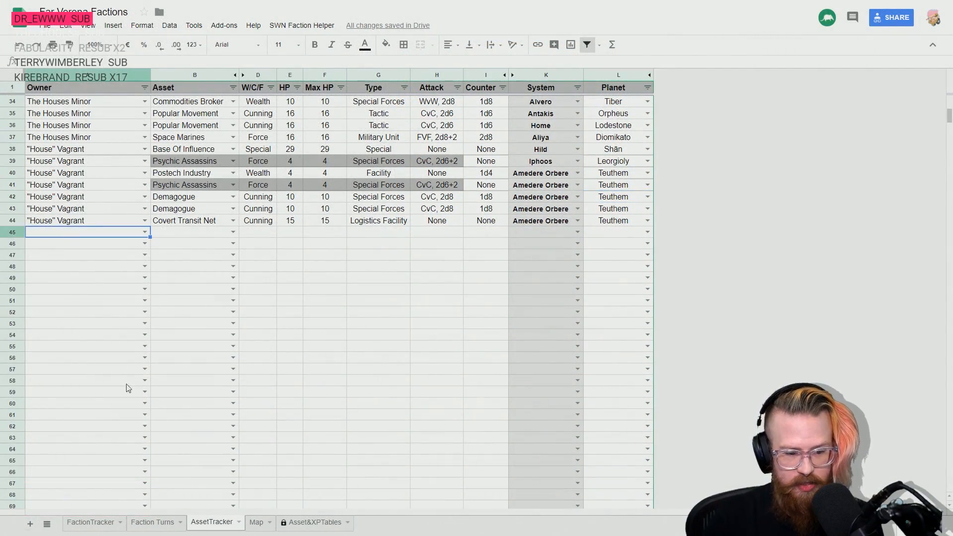
left_click(102, 523)
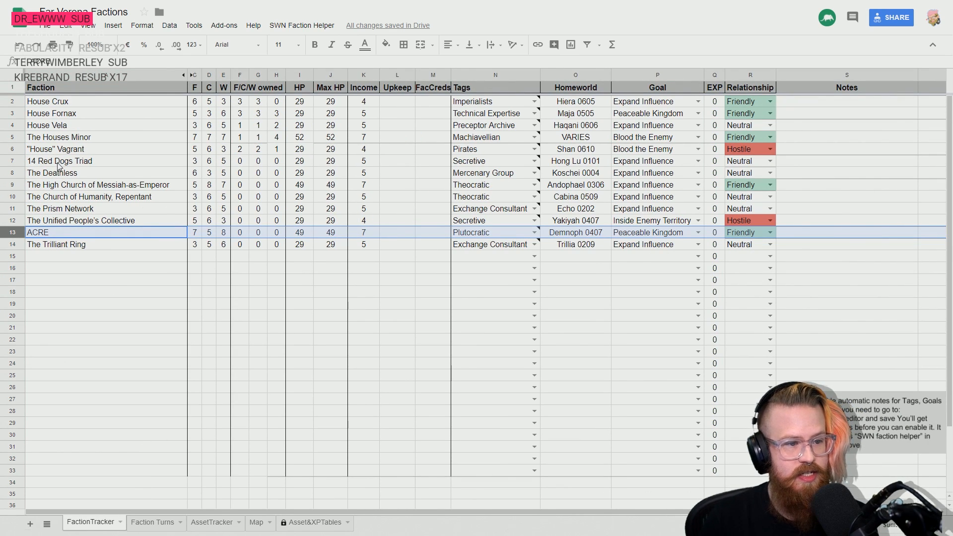
left_click(150, 526)
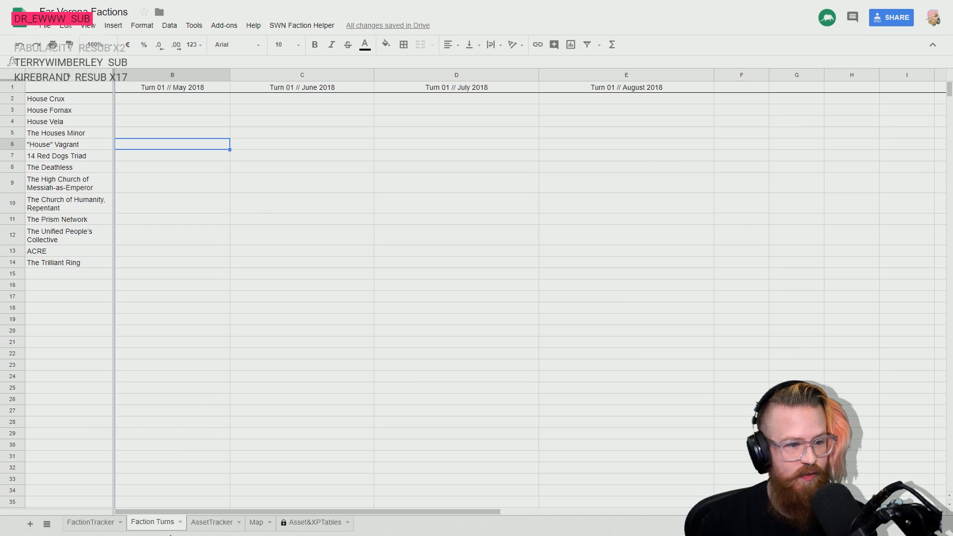
left_click(213, 525)
key("Return")
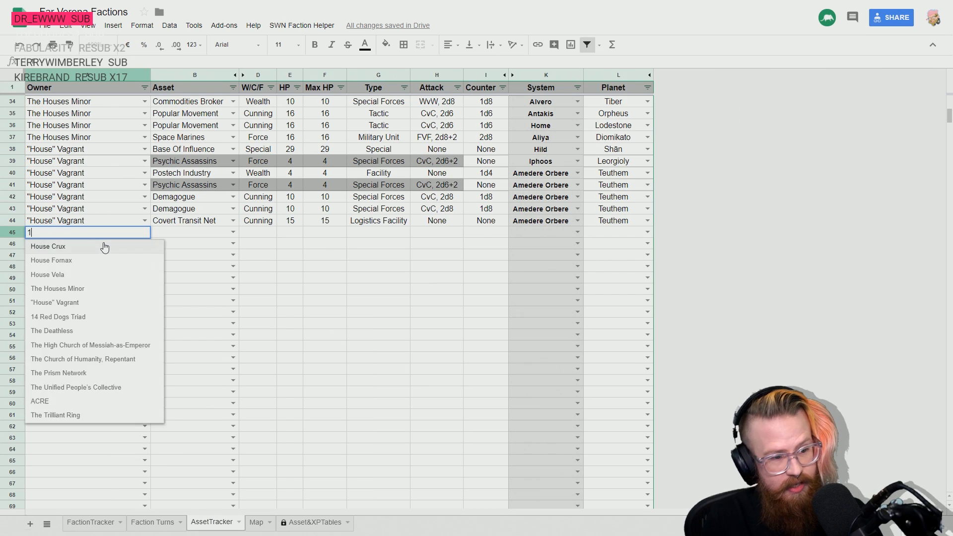
type("14")
left_click(105, 247)
- Fill the 14 Red Dogs Triad owner down from row 45 through row 51
key("shift+Down")
key("shift+Down")
key("shift+Down")
key("shift+Down")
key("shift+Down")
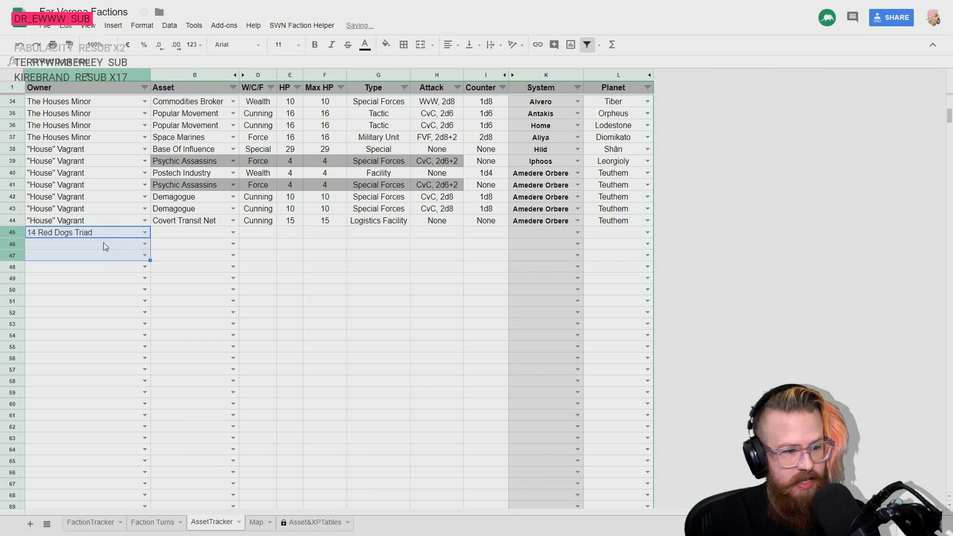
key("Up")
key("Down")
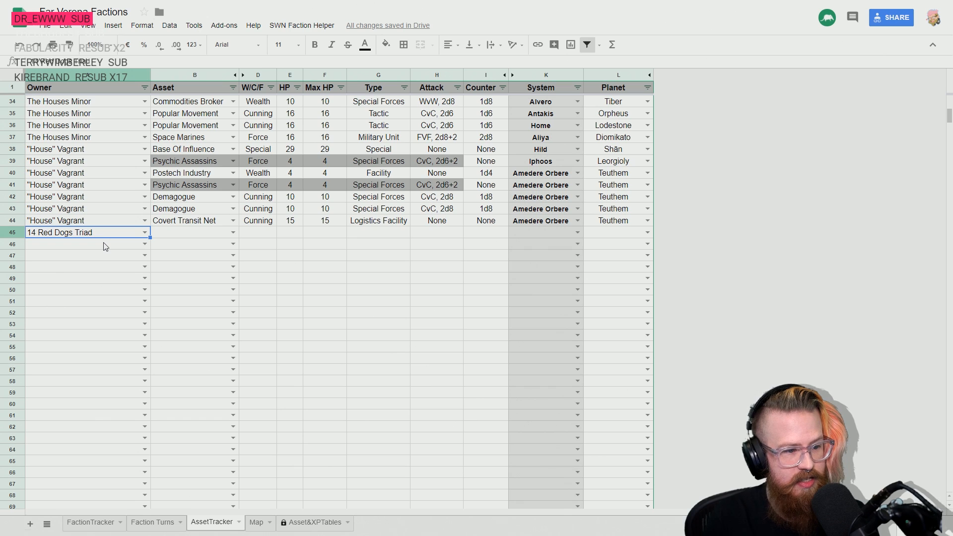
key("shift+Down")
key("shift+Down")
key("shift+Down")
key("shift+Down")
key("shift+Down")
key("shift+Down")
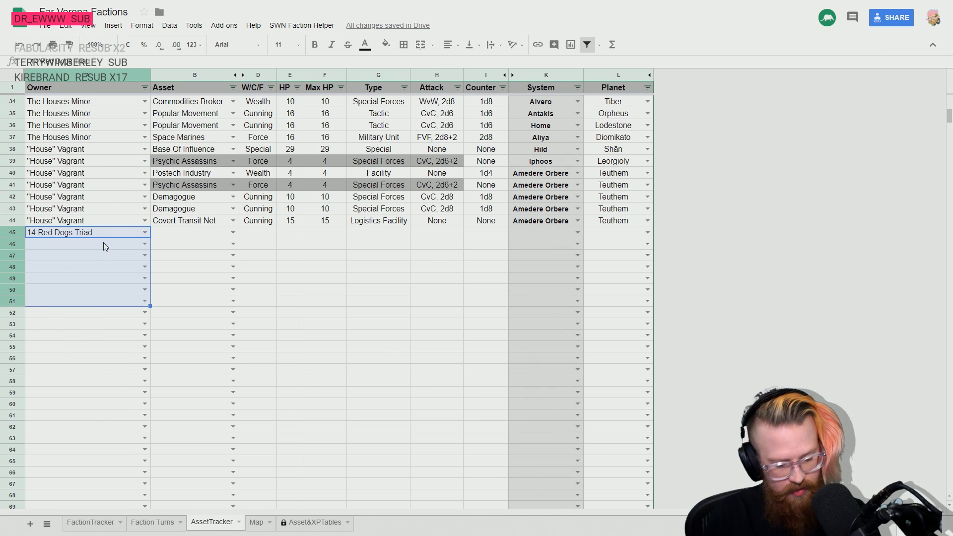
key("ctrl+d")
key("Up")
key("Down")
key("Down")
key("Down")
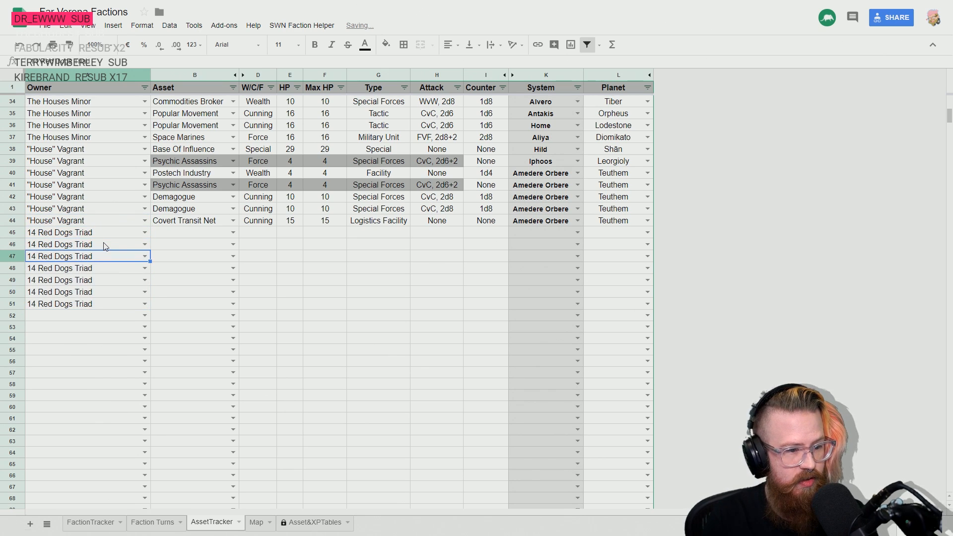
key("Down")
key("Down")
- Enter Base Of Influence as 14 Red Dogs Triad's asset in row 45
key("Up")
key("Up")
key("Up")
key("Up")
key("Right")
type("ba")
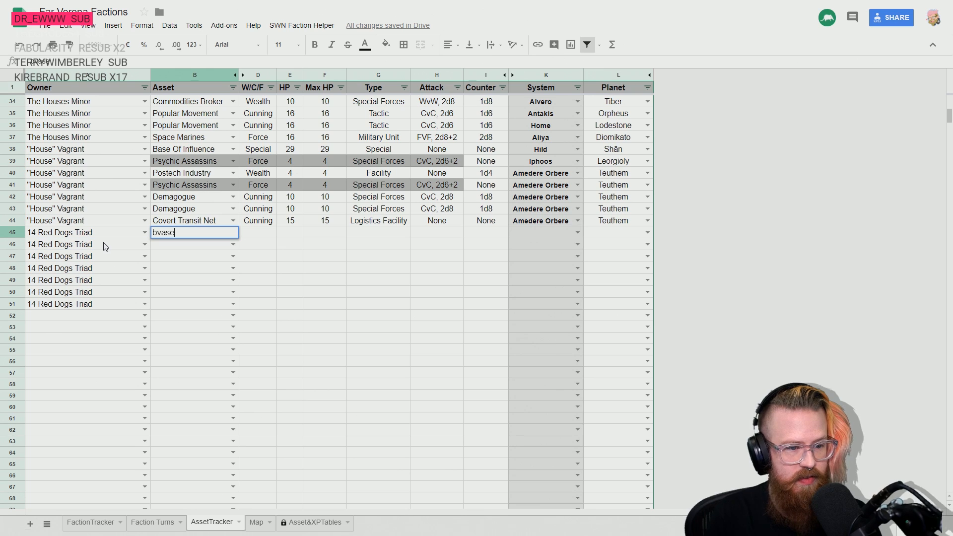
type("se")
key("Down")
key("Return")
- Set both HP and Max HP of the Base Of Influence in row 45 to 29
key("Up")
key("Right")
key("Right")
key("Right")
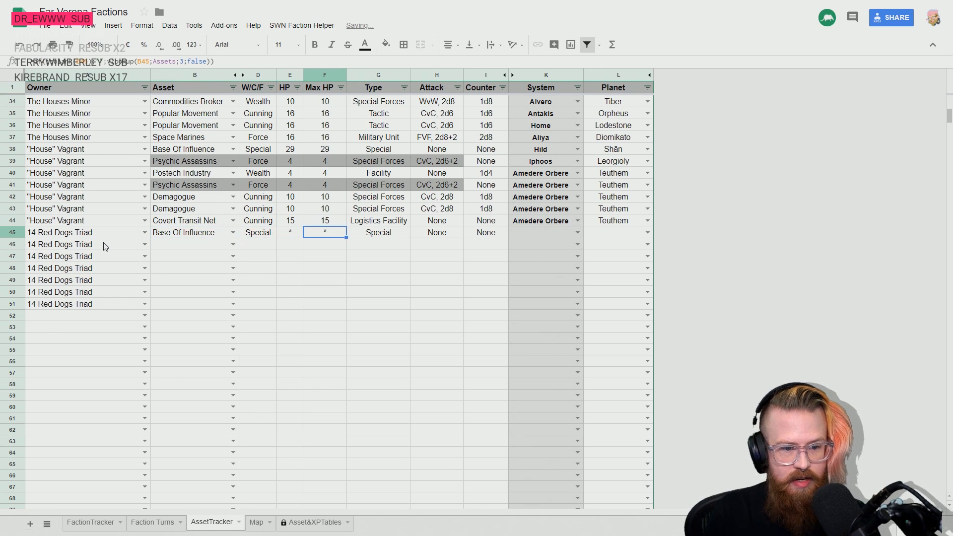
key("Left")
type("29")
key("Return")
key("Up")
key("Right")
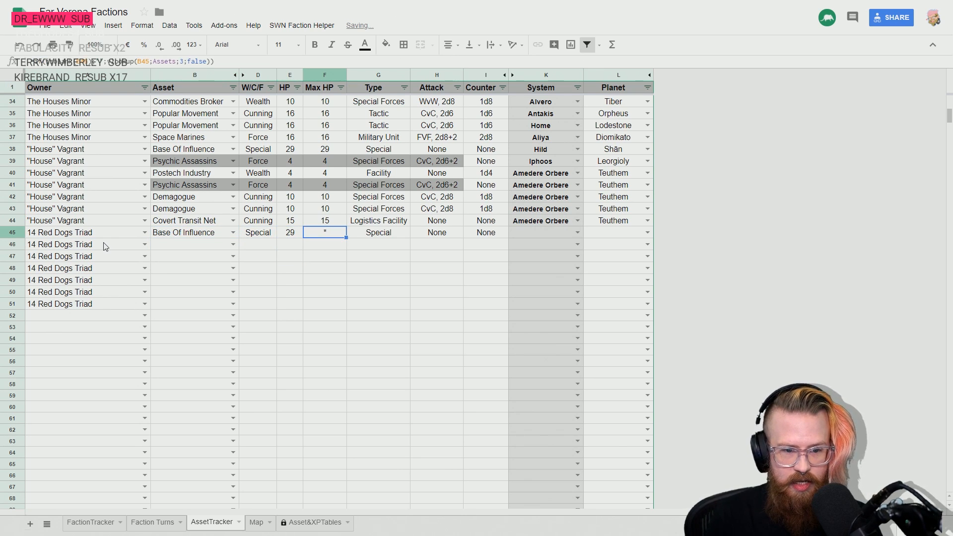
type("29")
key("Tab")
- Set the location of the row 45 Base Of Influence to system Eunelas and planet Hong Lu
key("Right")
key("Right")
key("Right")
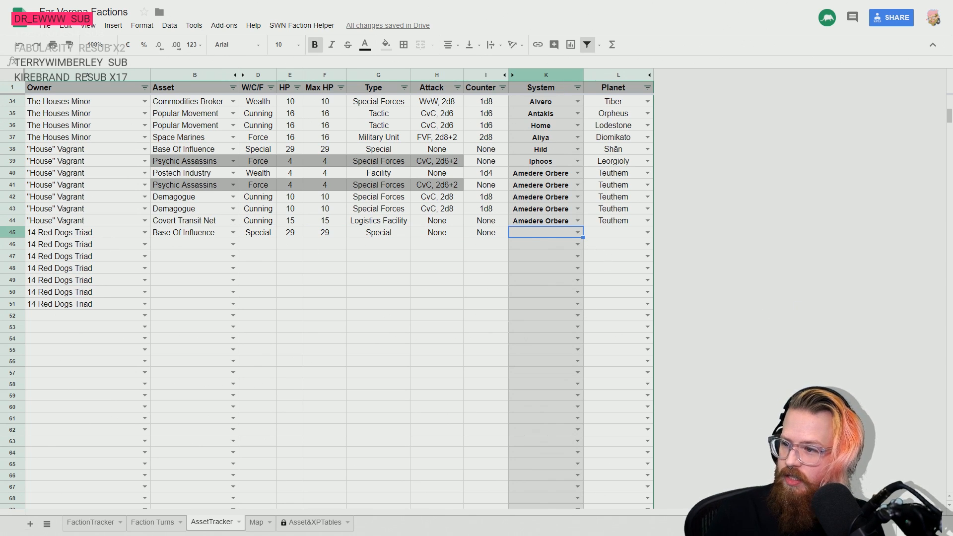
left_click(578, 232)
type("eun")
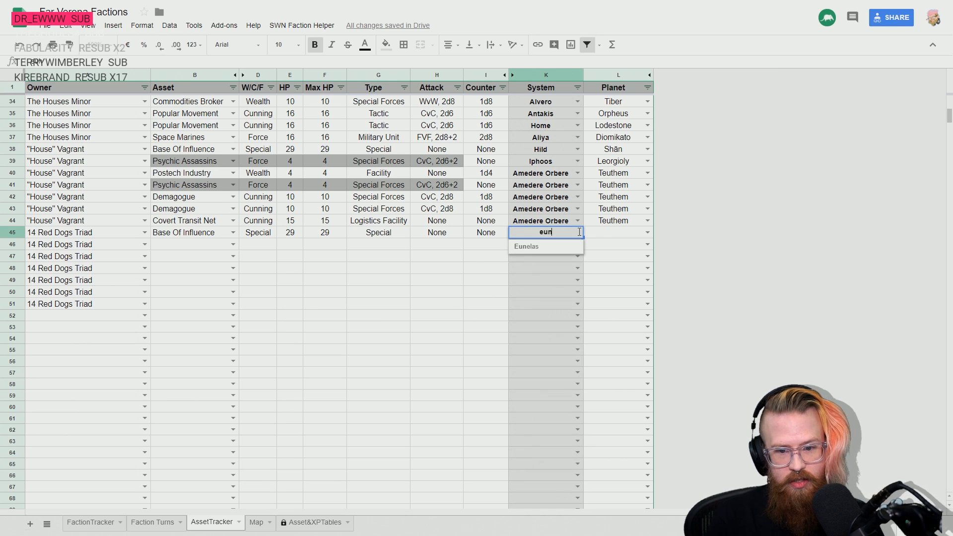
left_click(551, 247)
left_click(612, 233)
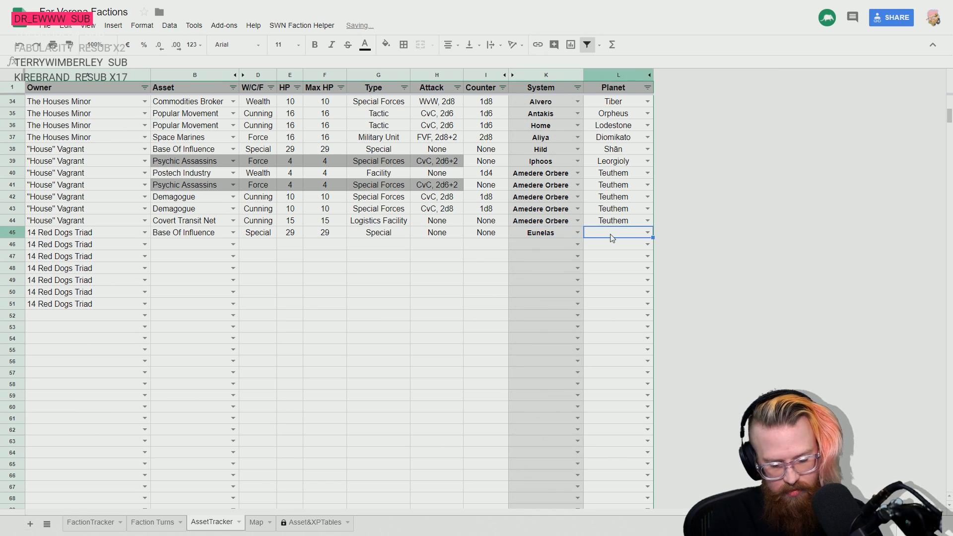
type("hong")
left_click(618, 248)
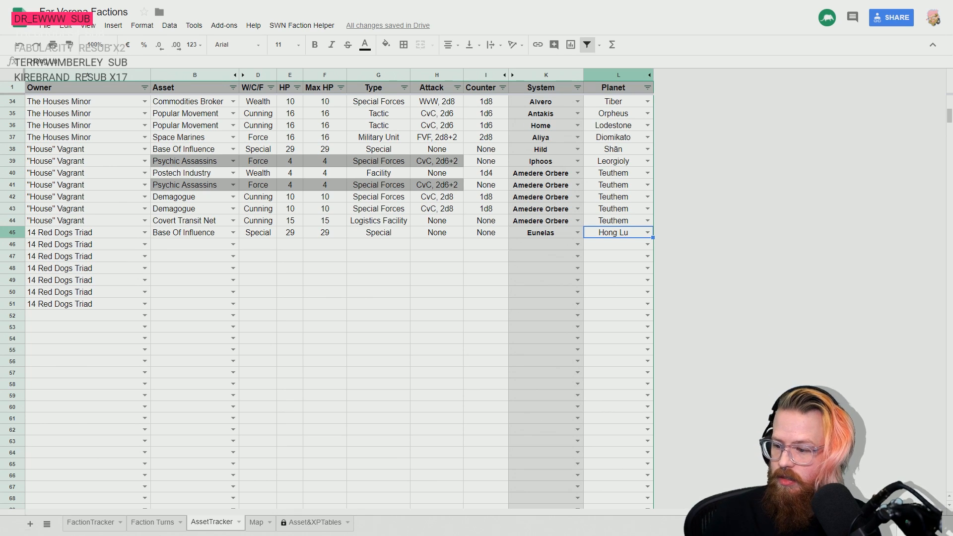
- Enter Eunelas as the system for 14 Red Dogs Triad in row 46
left_click(194, 234)
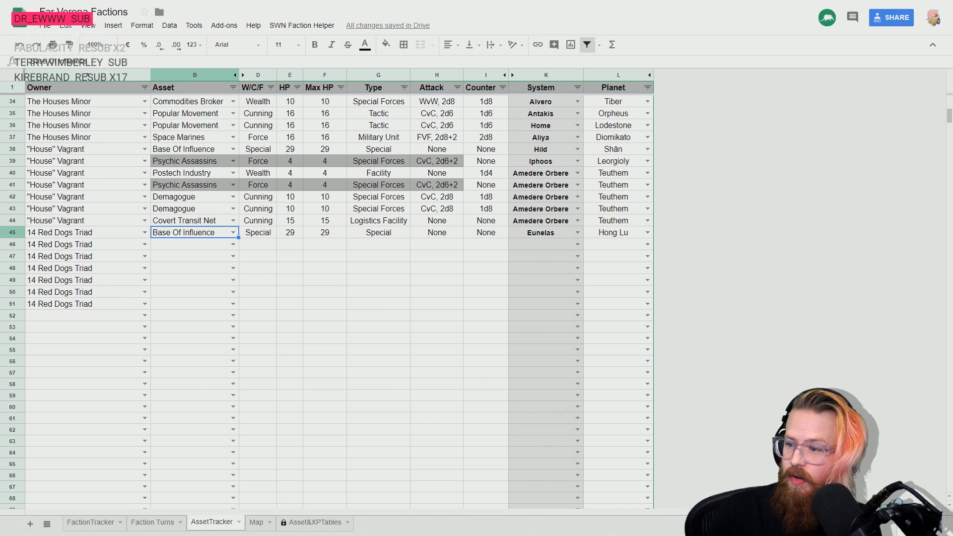
key("Down")
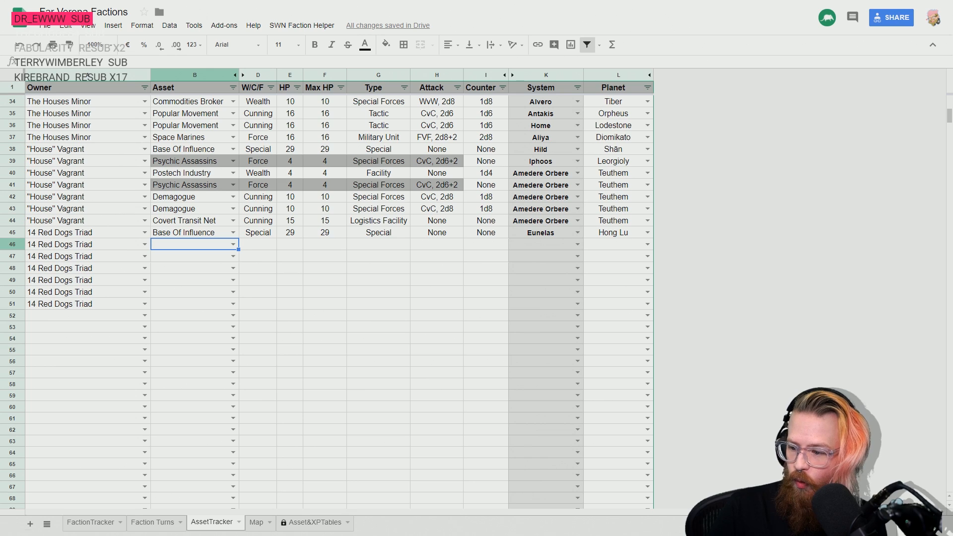
left_click(568, 246)
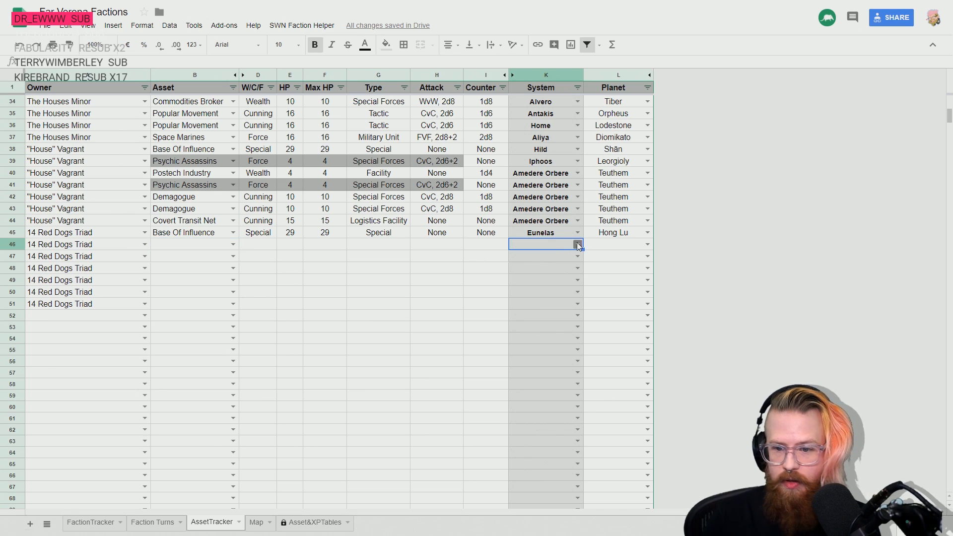
left_click(578, 243)
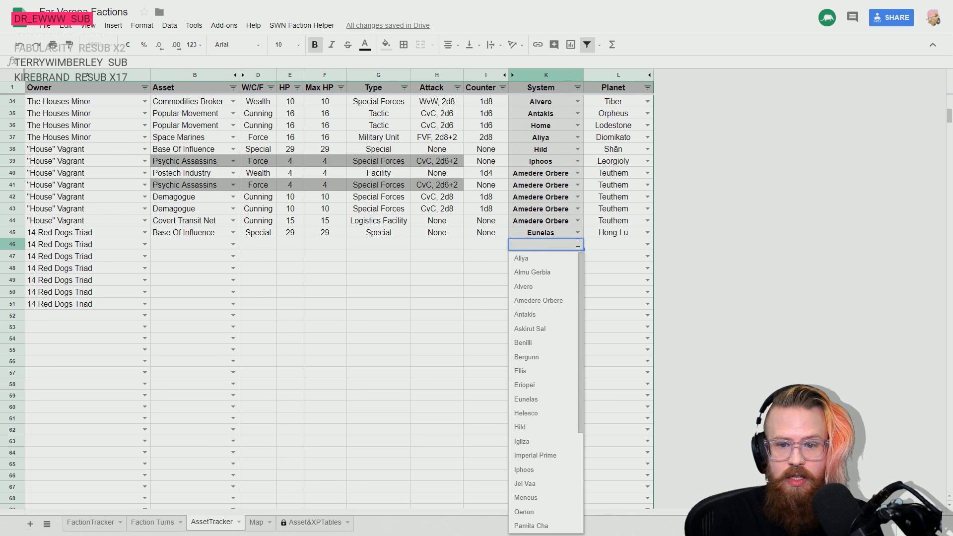
type("eu")
key("Return")
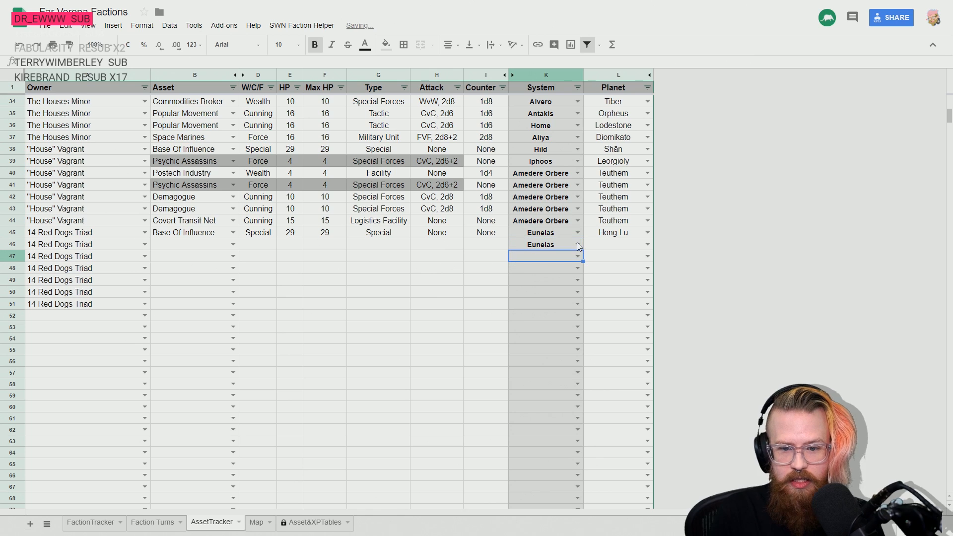
key("Up")
key("Right")
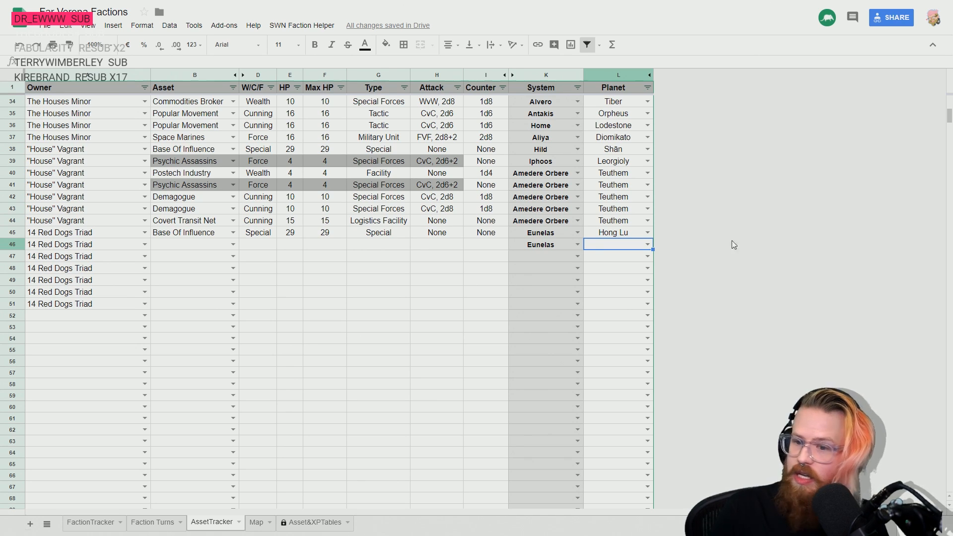
- Set the location in row 46 to system Iphoos and planet Thorhil
left_click(548, 245)
key("BackSpace")
type("iph")
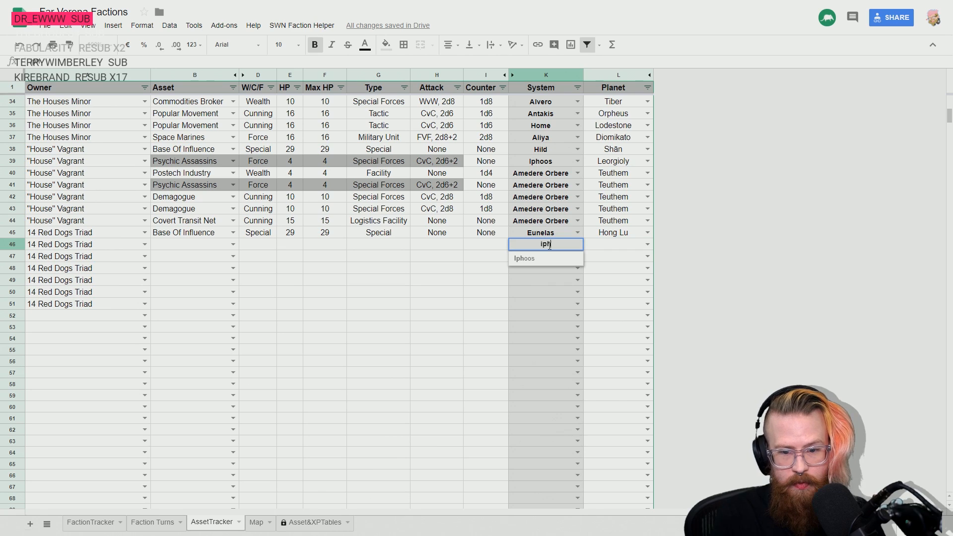
key("Tab")
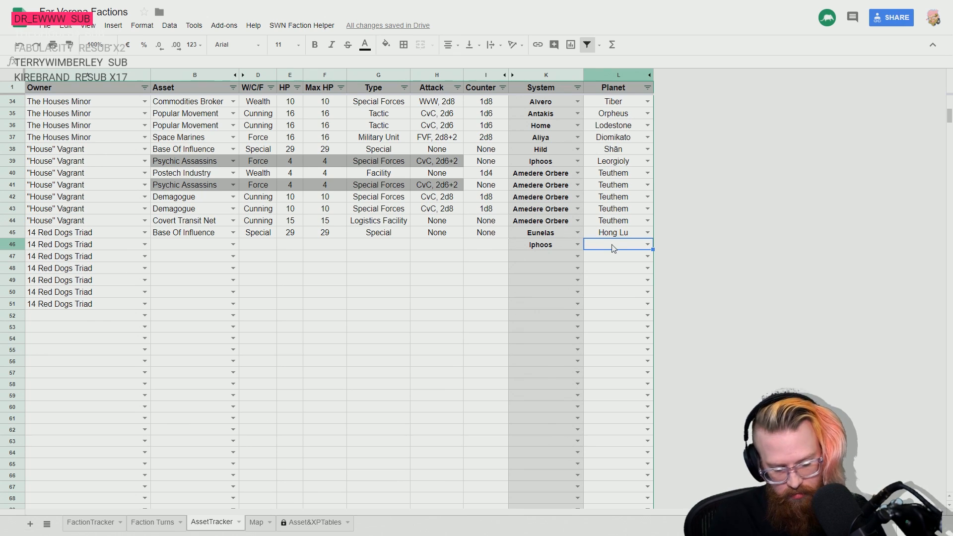
type("Tho")
key("Return")
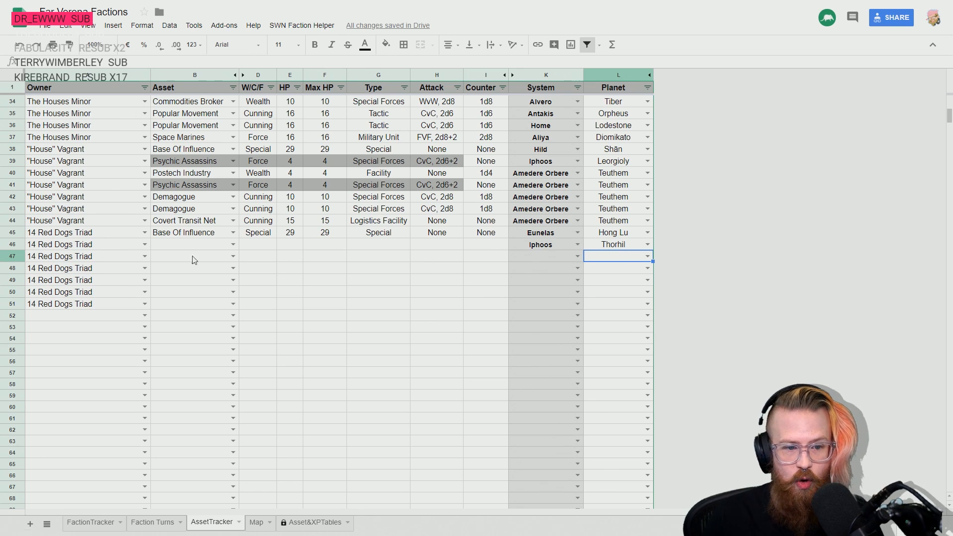
- Enter Covert Transit Net as 14 Red Dogs Triad's asset in row 46
left_click(220, 245)
type("covert")
key("Down")
key("Down")
key("Return")
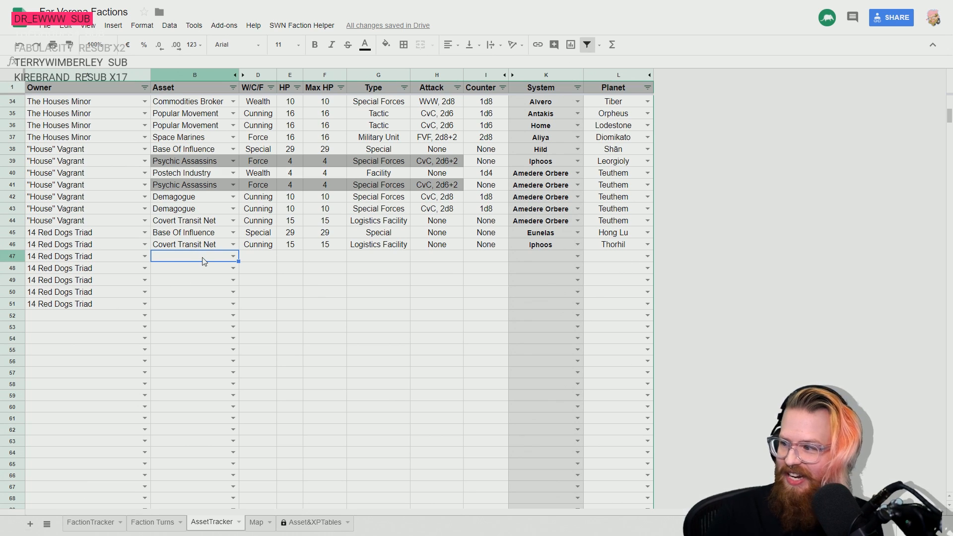
key("Right")
key("Right")
key("Right")
key("Right")
key("Right")
key("Right")
key("Right")
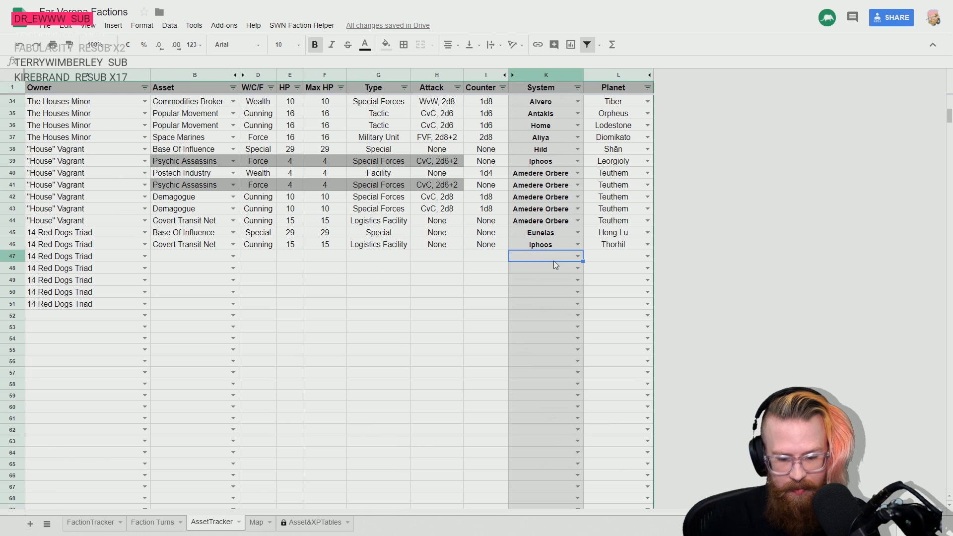
type("osun")
key("BackSpace")
key("BackSpace")
key("BackSpace")
key("BackSpace")
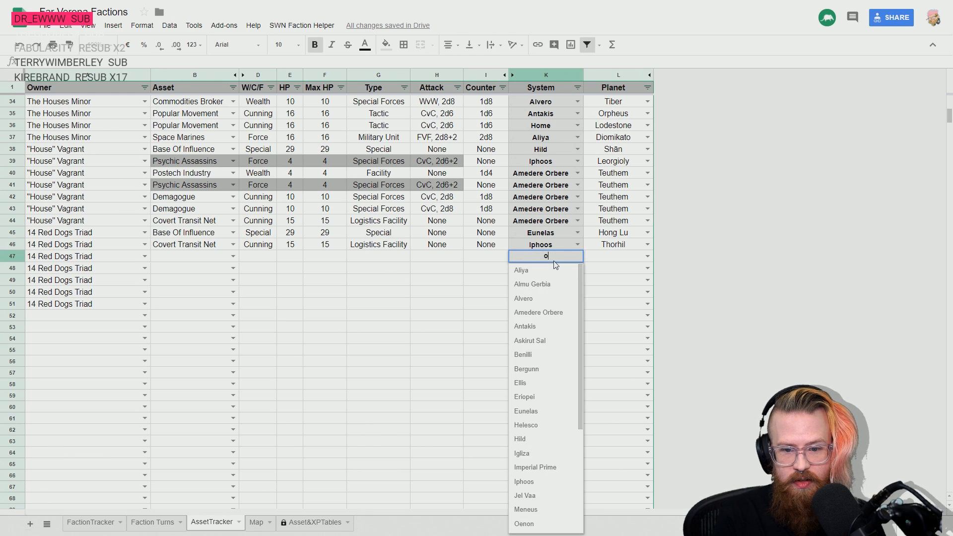
type("o")
key("BackSpace")
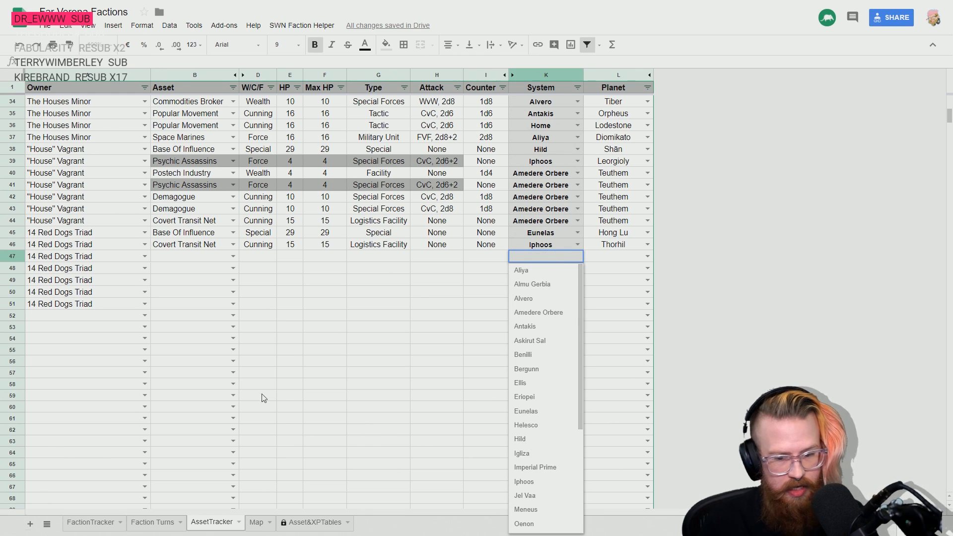
key("Escape")
- Add Osun as a new system in row 33 of the Map sheet, below Home
left_click(256, 522)
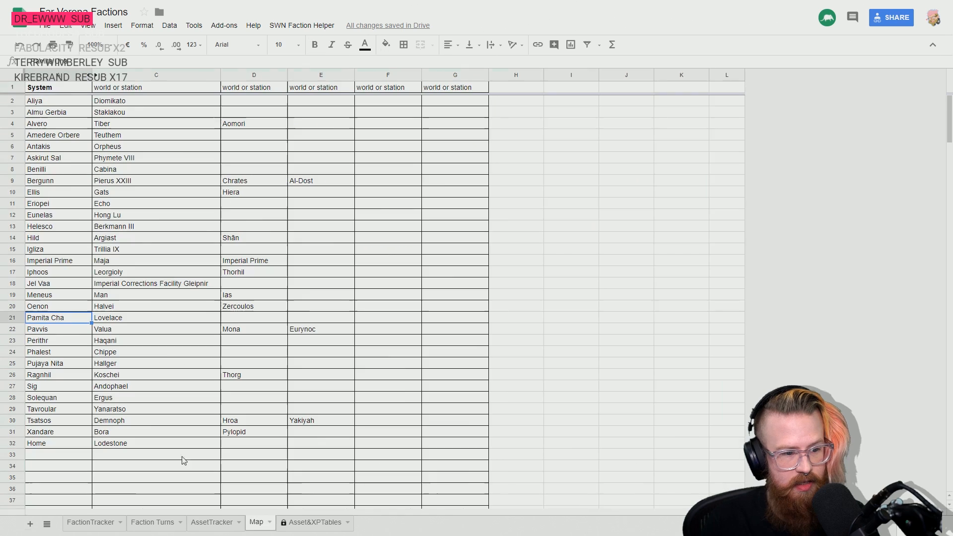
left_click(42, 457)
type("OLsu")
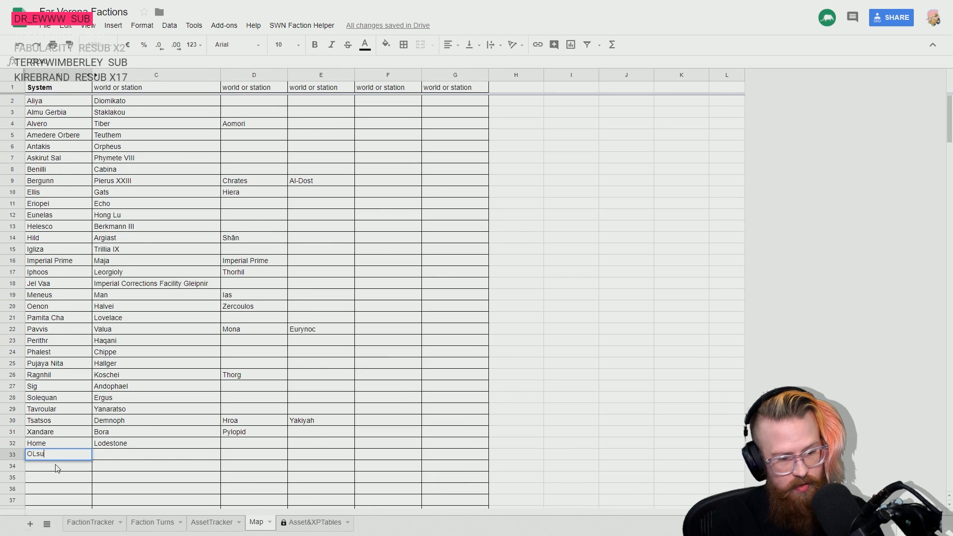
key("BackSpace")
key("BackSpace")
type("subn")
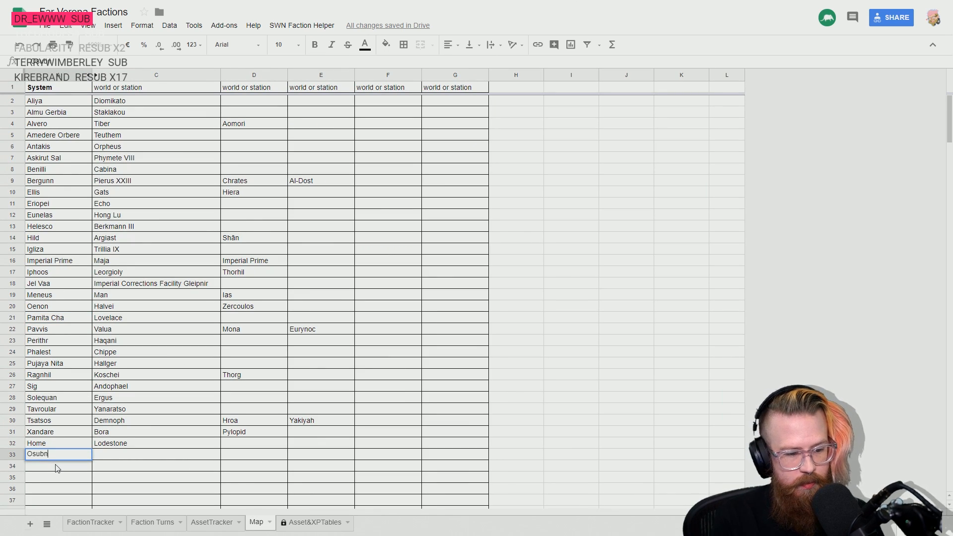
key("BackSpace")
key("BackSpace")
type("n")
key("Return")
- Enter Kama as the first world or station of the Osun system on the Map sheet
key("Up")
key("Right")
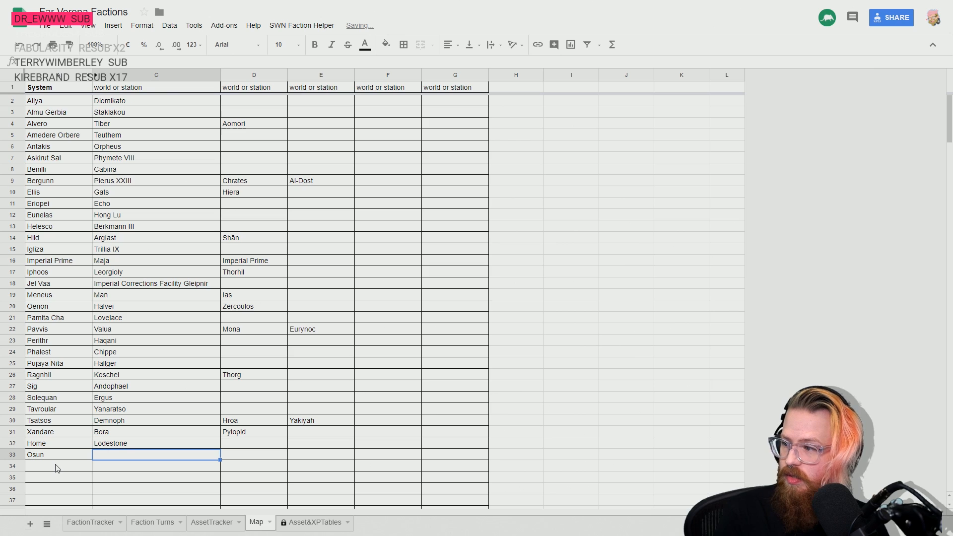
type("Kama")
key("Return")
key("Up")
key("Left")
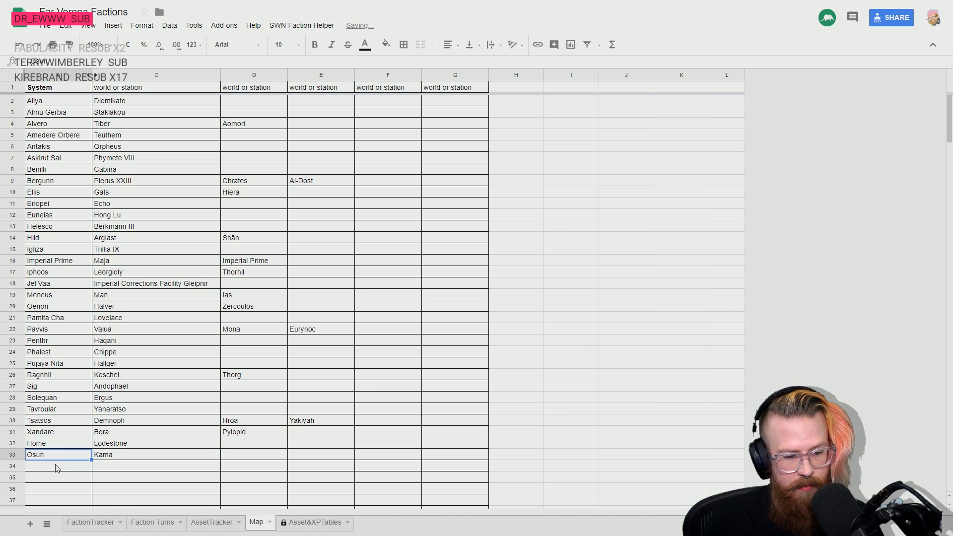
- Set the location in row 47 of the AssetTracker sheet to system Osun and planet Kama
left_click(103, 525)
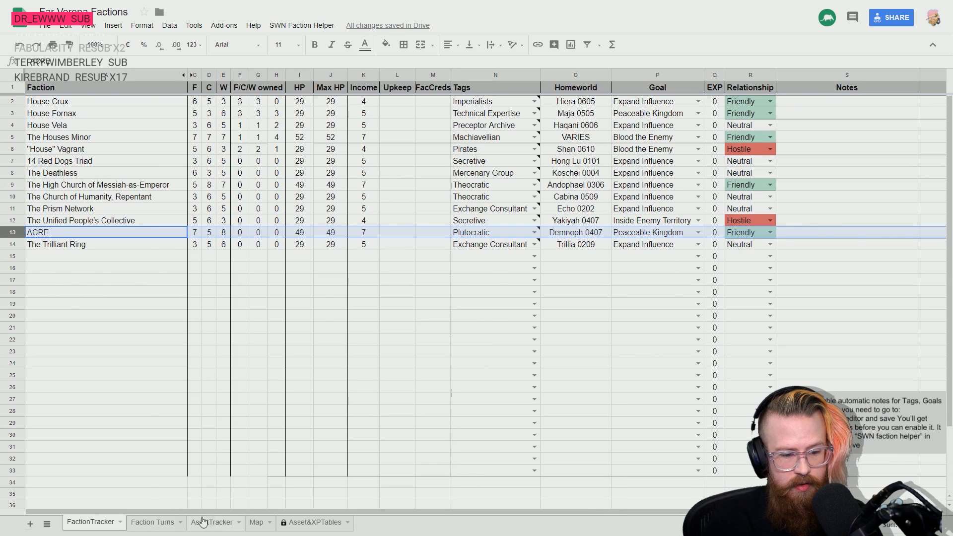
left_click(211, 522)
type("Osun")
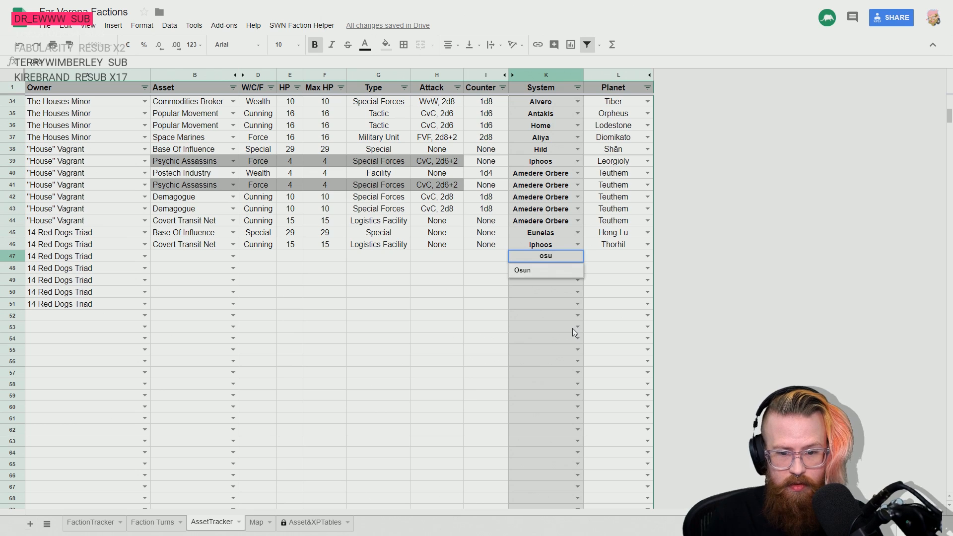
key("Tab")
type("Kama")
key("Return")
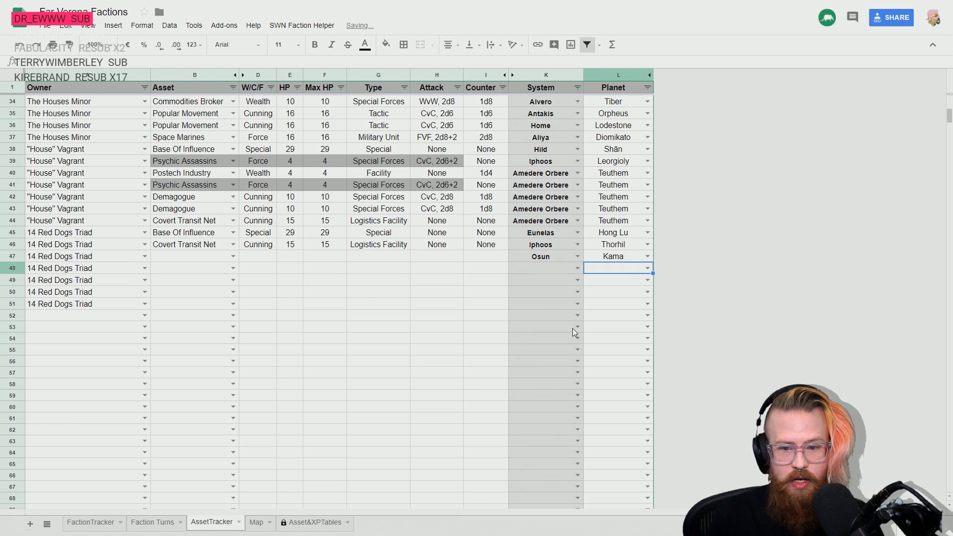
- Enter Demagogue as 14 Red Dogs Triad's asset in row 47
key("Up")
key("Left")
key("Left")
key("Left")
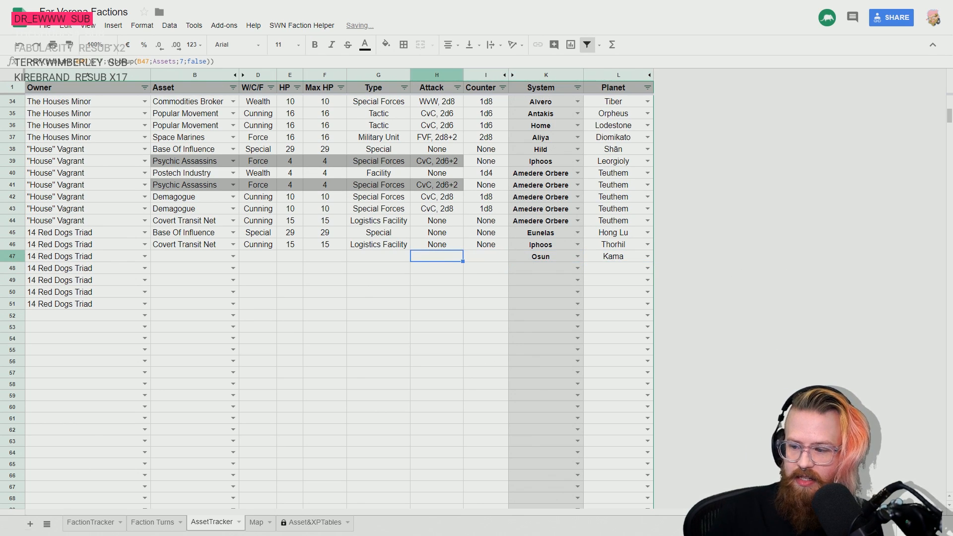
key("Left")
key("Left")
key("Left")
key("Left")
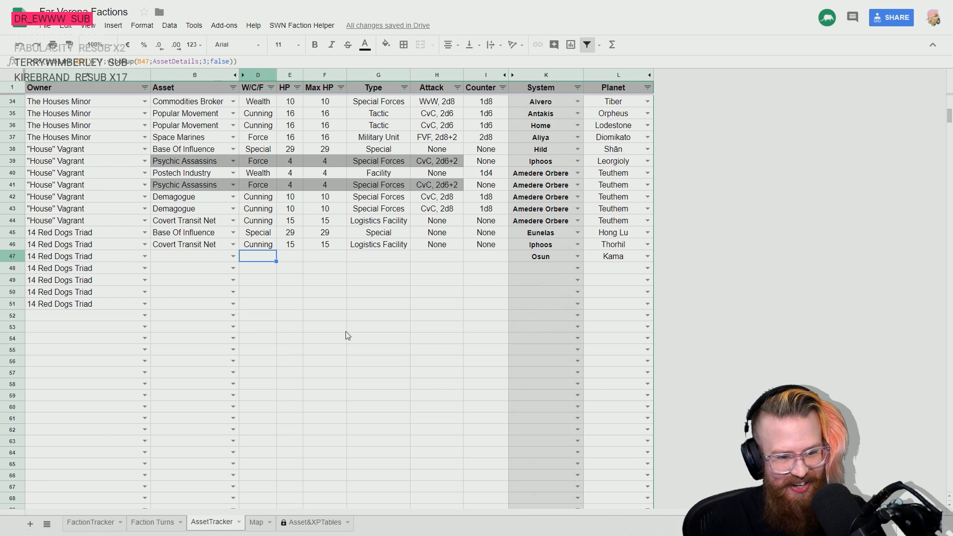
key("Left")
type("Demagogue")
key("Return")
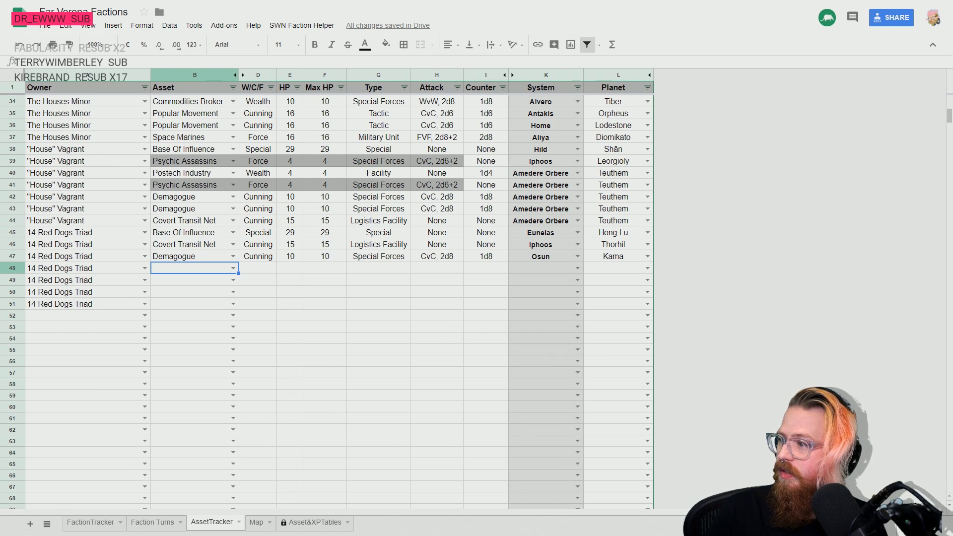
- Set the system to Xandare for 14 Red Dogs Triad's rows 48 and 49
left_click(556, 269)
type("xanb")
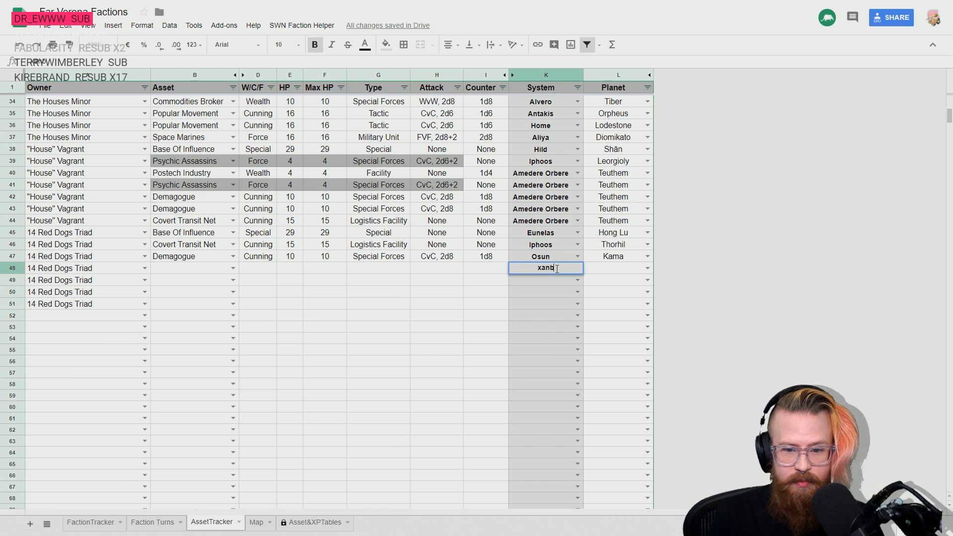
key("BackSpace")
key("Down")
key("Return")
key("Up")
key("shift+Down")
key("ctrl+d")
key("Up")
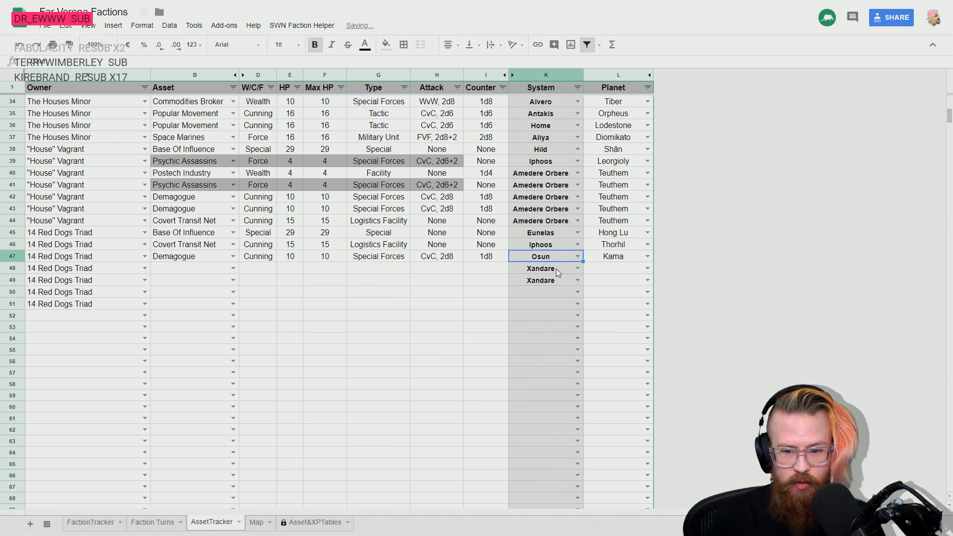
- Set the planet to Bora for the two Xandare rows, 48 and 49
key("Right")
key("Down")
type("Bora")
key("Down")
key("Return")
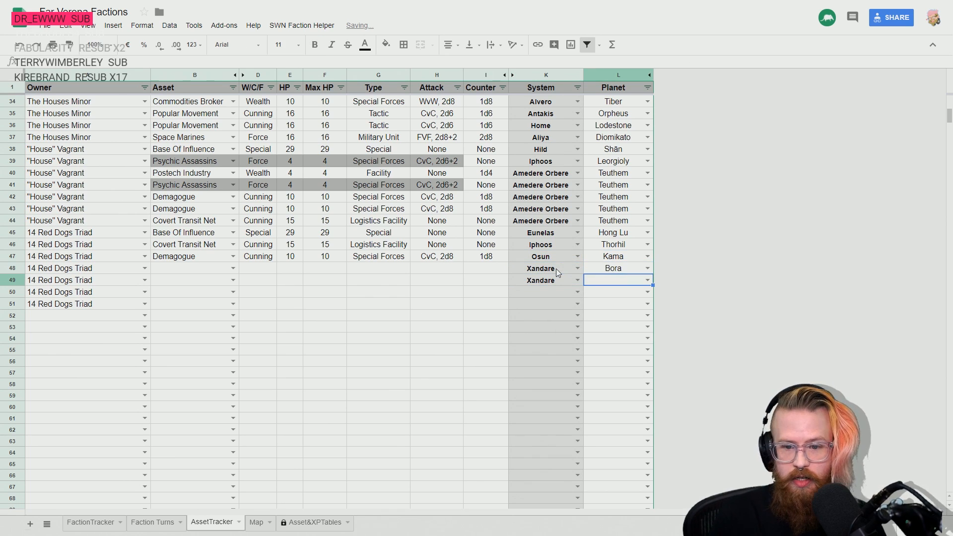
type("bo")
key("Return")
- Enter Pretech Researchers as 14 Red Dogs Triad's asset in row 48
key("Up")
key("Left")
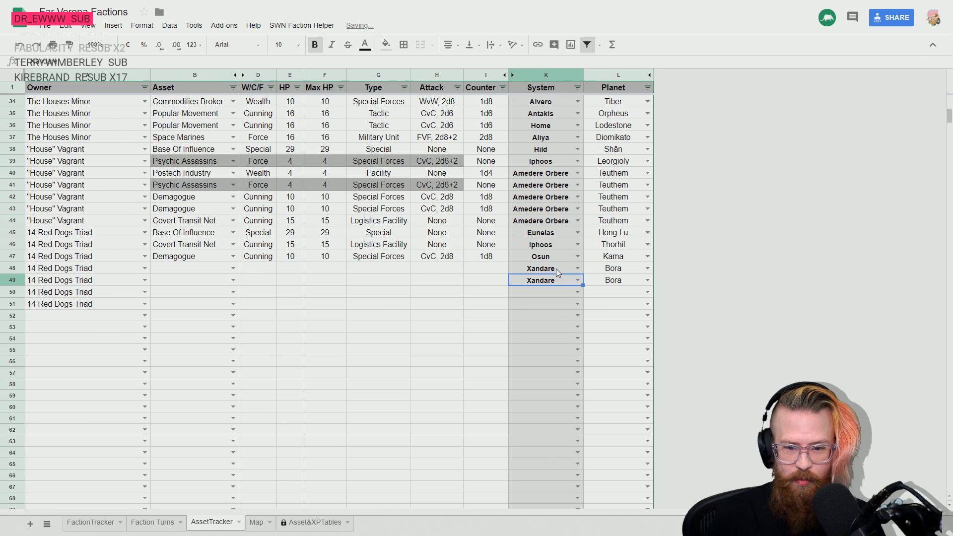
key("Left")
key("Left")
key("Left")
key("Left")
key("Left")
key("Left")
key("Left")
key("Up")
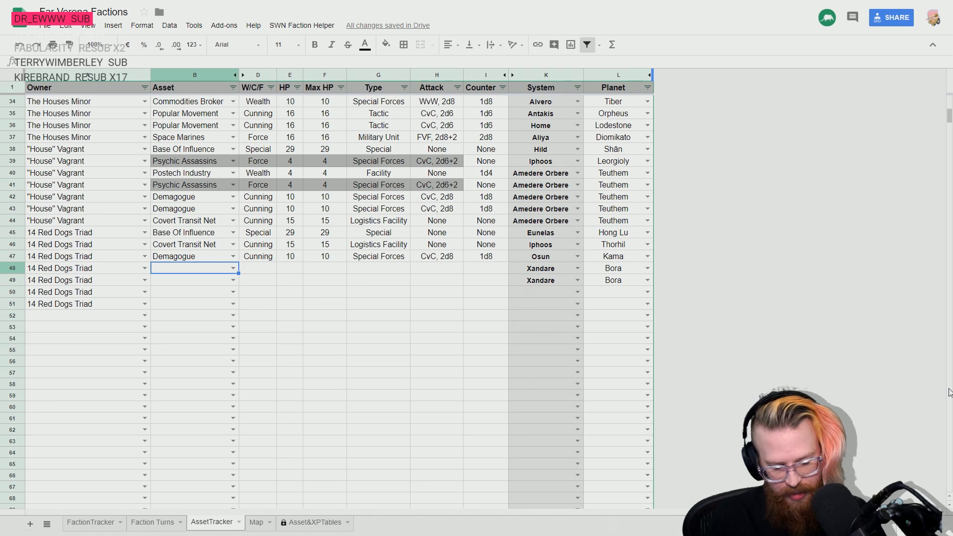
type("prete")
key("Down")
key("Down")
key("Down")
- Enter Party Machine as 14 Red Dogs Triad's asset in row 49
key("Down")
key("Return")
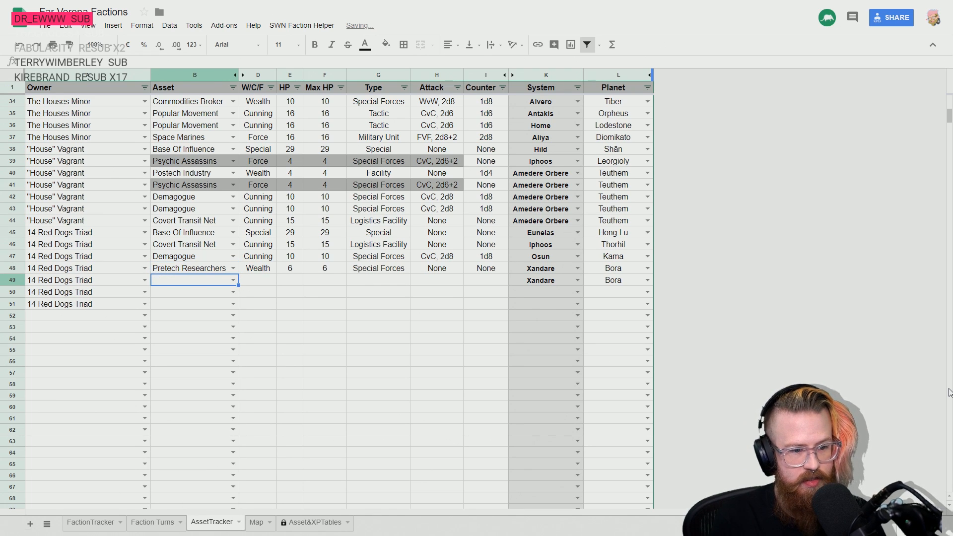
type("part")
key("Down")
key("Return")
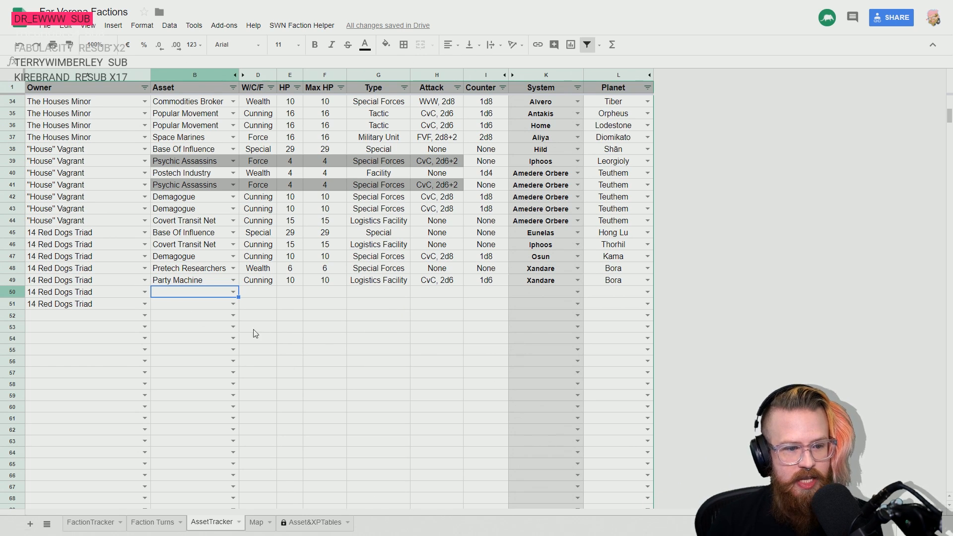
key("Up")
key("Down")
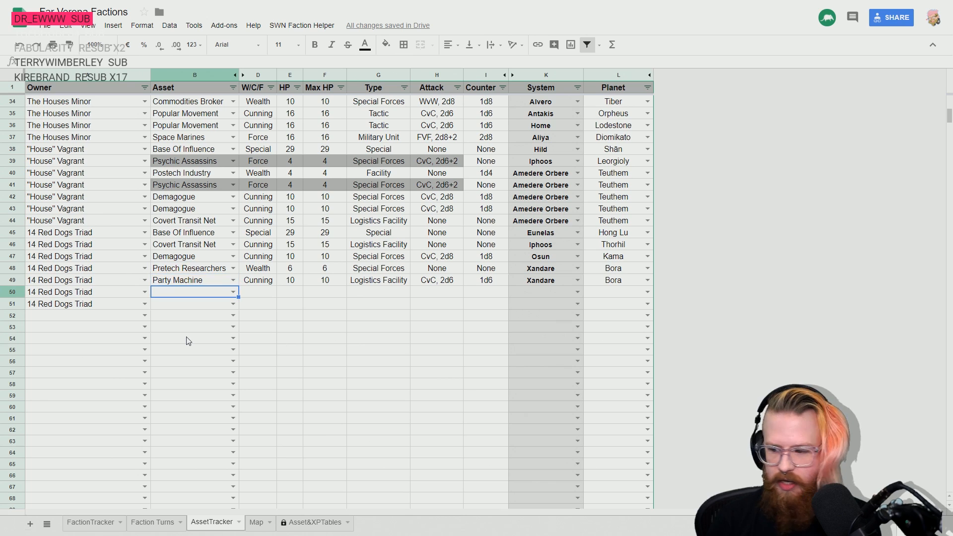
key("Up")
key("Up")
key("Up")
key("Up")
key("Down")
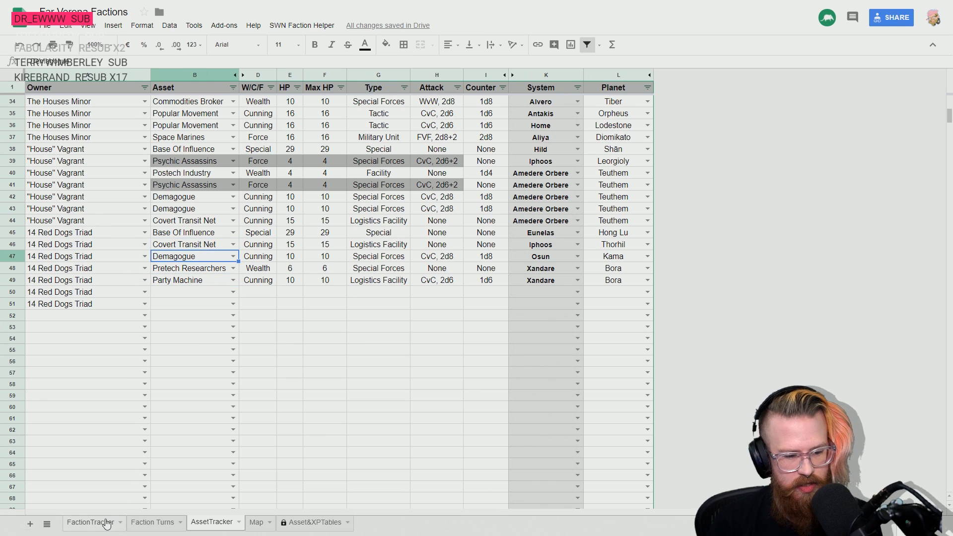
key("alt+Tab")
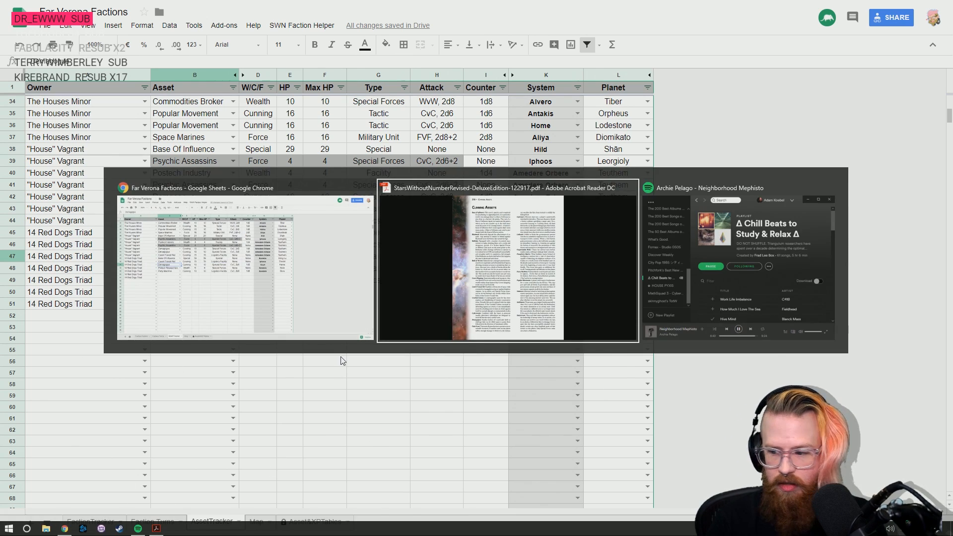
key("alt+Tab")
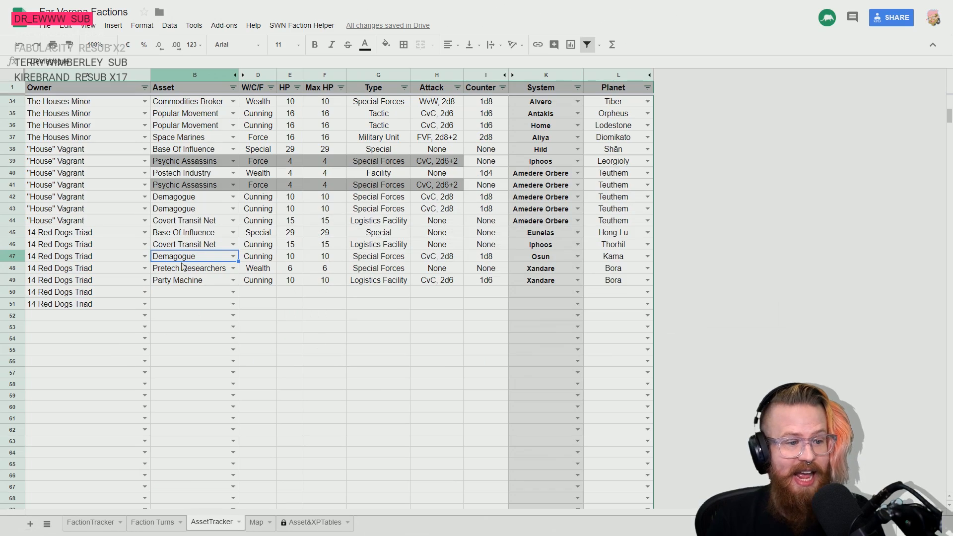
left_click(166, 236)
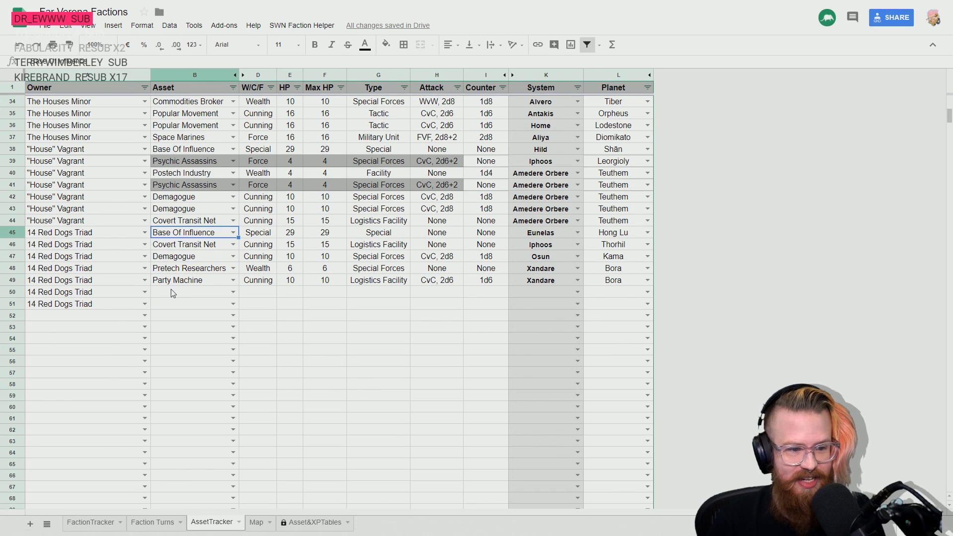
left_click(172, 294)
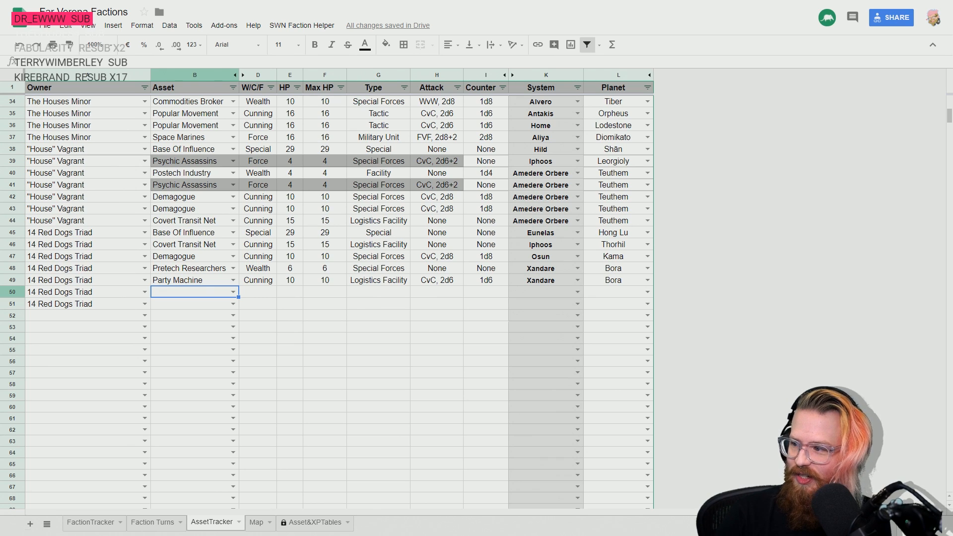
- Set the location in row 50 to system Almu Gerbia and planet Staklakou
left_click(544, 292)
type("alb")
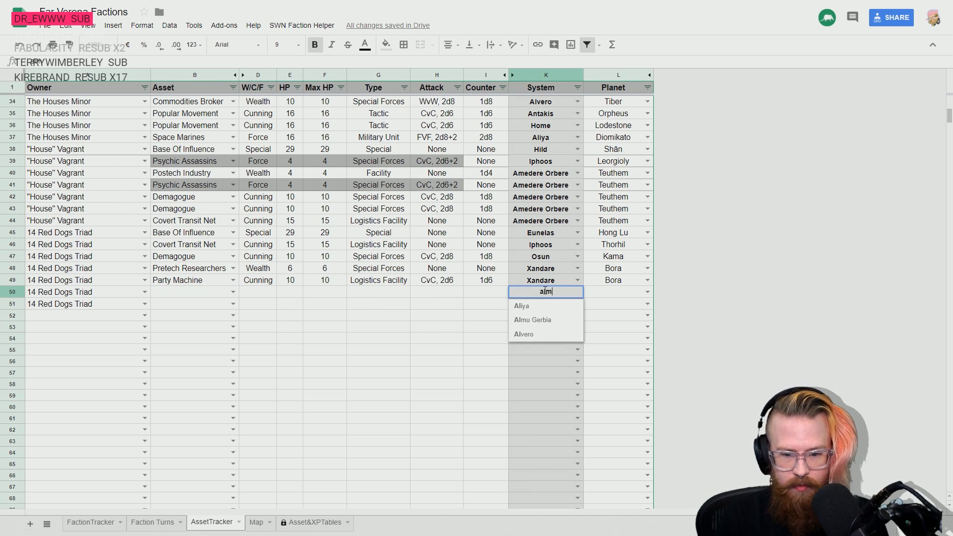
type("u Gerbia")
key("Tab")
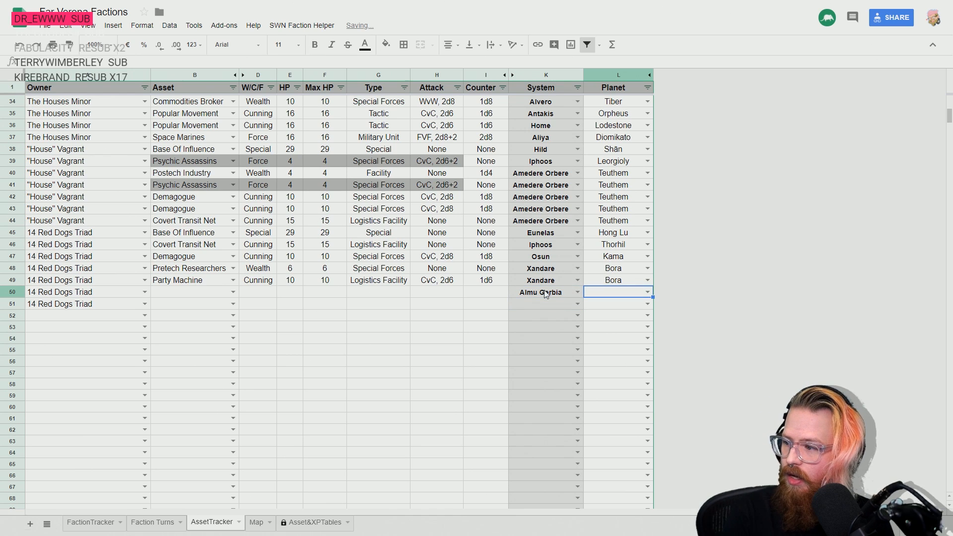
type("stak")
key("Return")
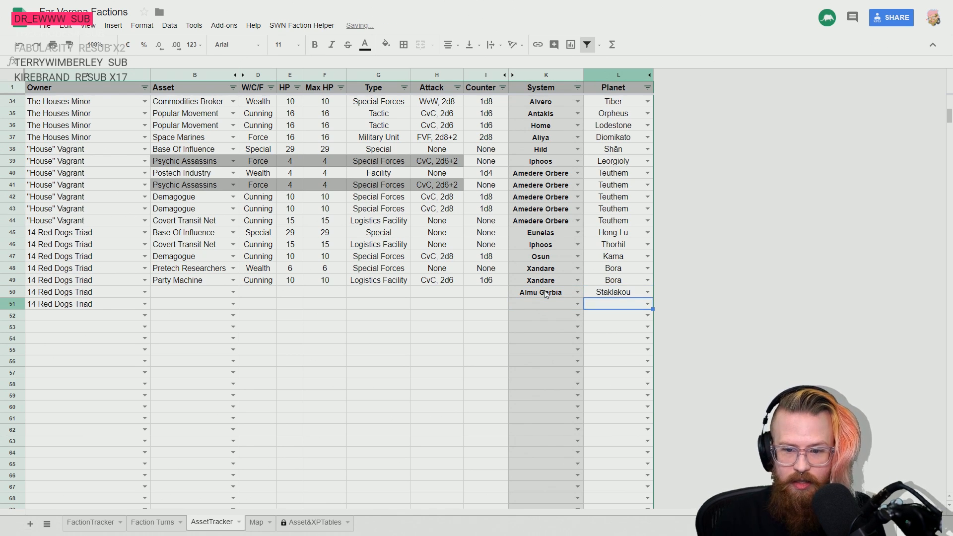
key("Left")
key("Left")
key("Up")
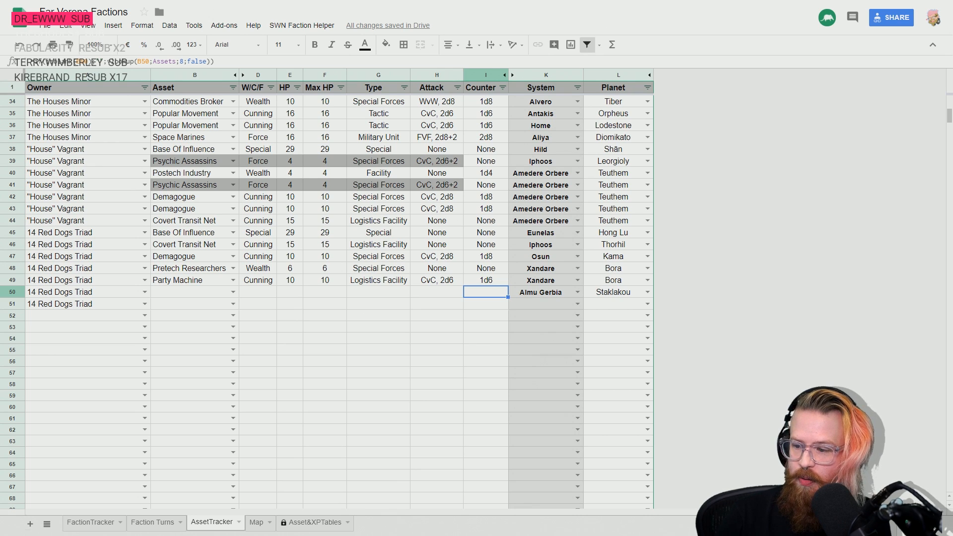
left_click(231, 292)
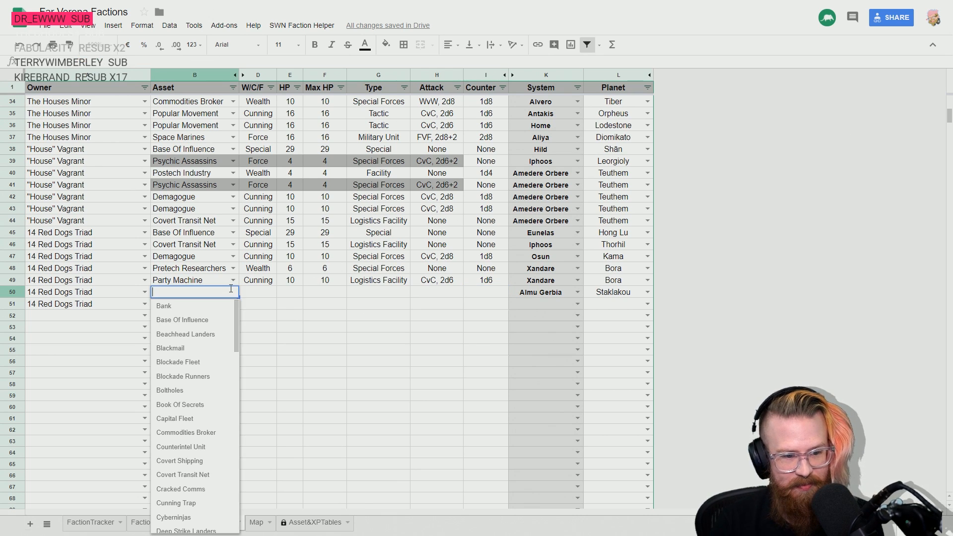
type("post")
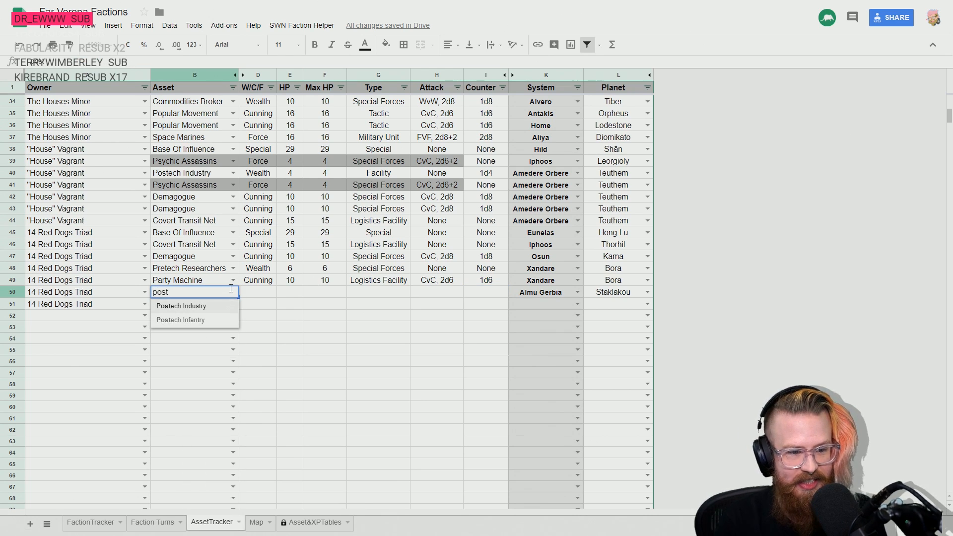
key("BackSpace")
type("fac")
key("BackSpace")
key("BackSpace")
key("BackSpace")
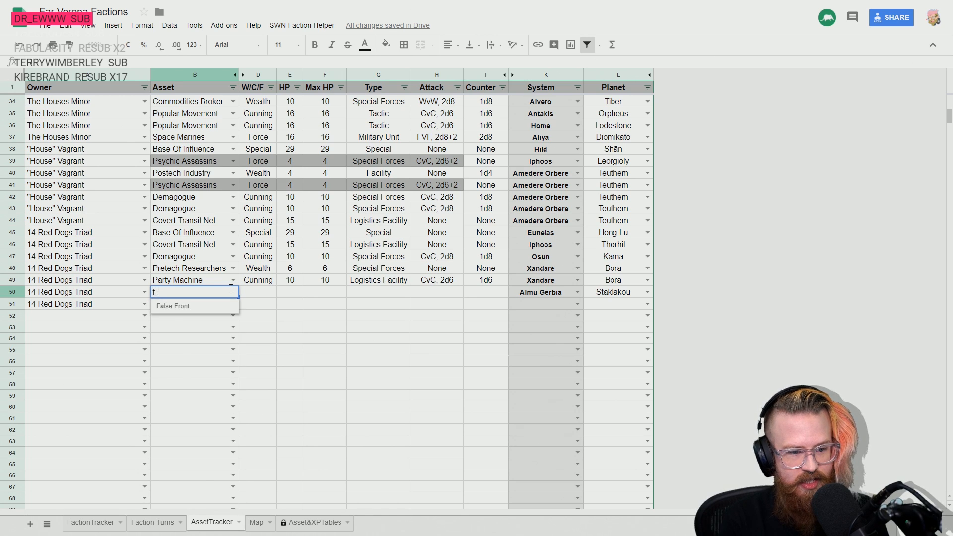
type("p")
key("BackSpace")
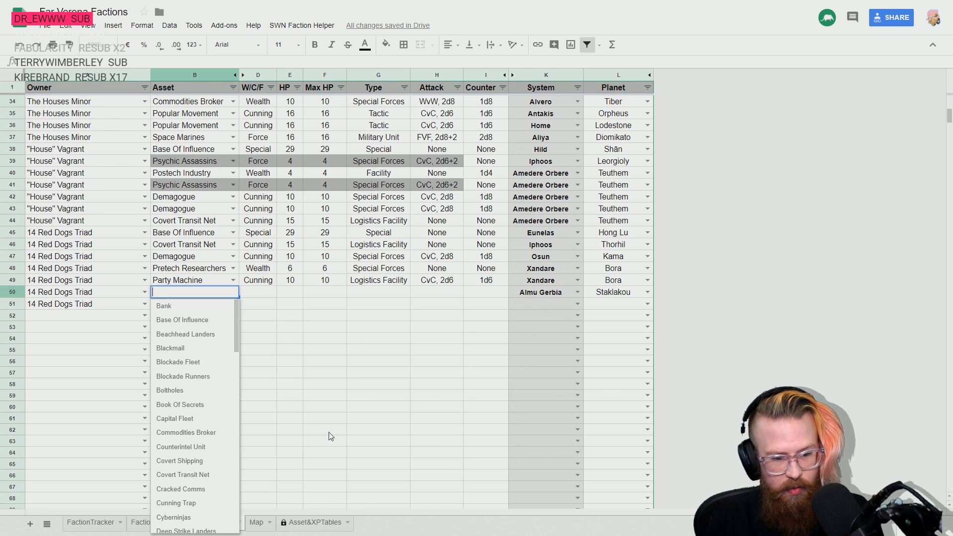
type("post")
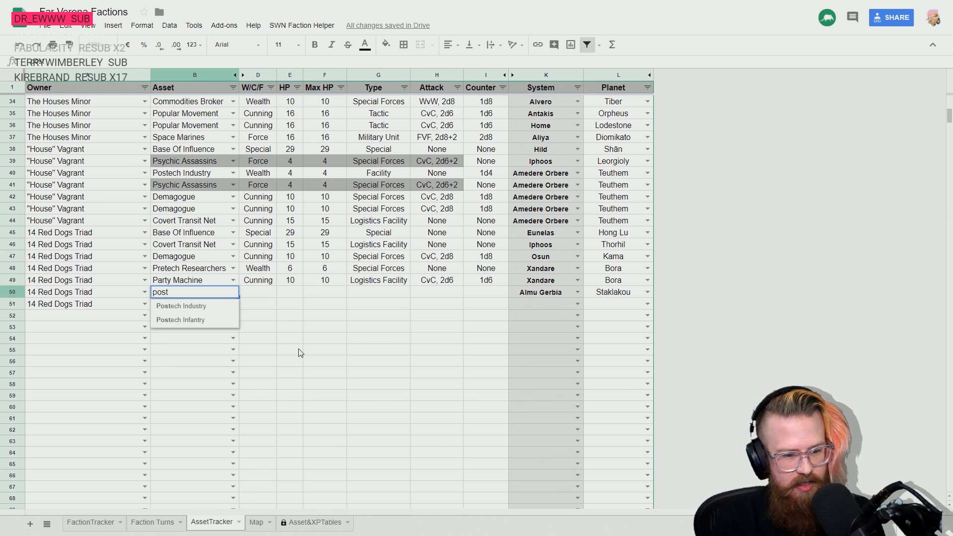
key("BackSpace")
key("BackSpace")
key("BackSpace")
key("BackSpace")
left_click(295, 342)
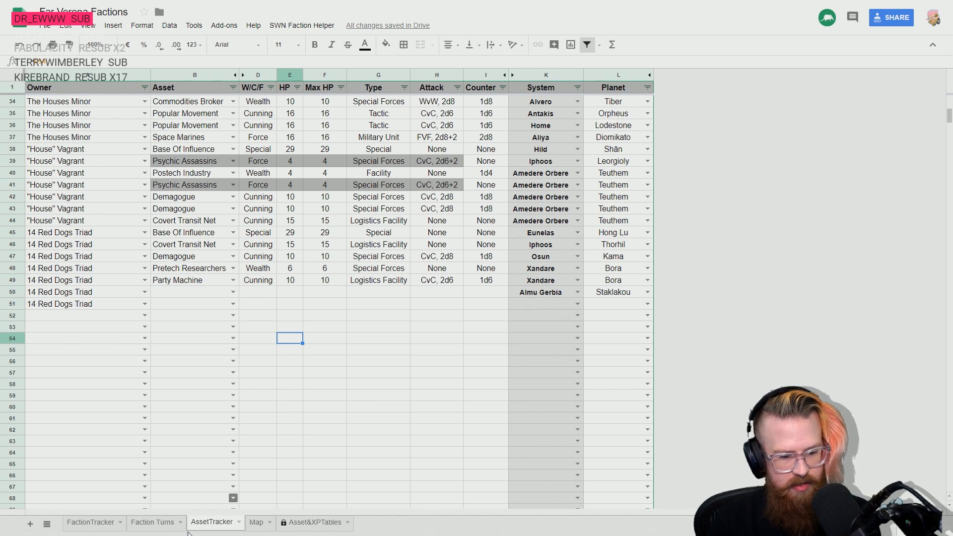
- Enter Postech Industry as 14 Red Dogs Triad's asset in row 50
key("Left")
key("Up")
key("Left")
key("Up")
key("Up")
key("Up")
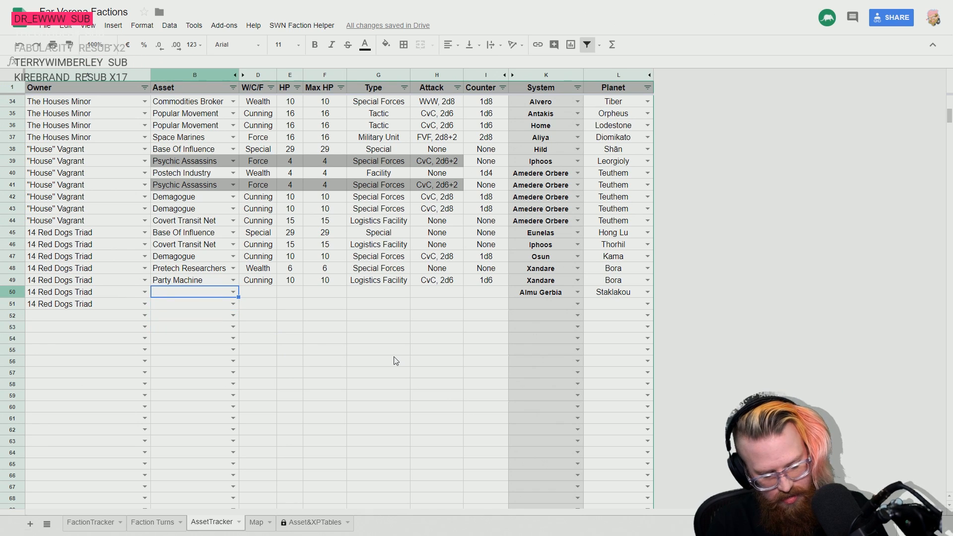
key("alt+Tab")
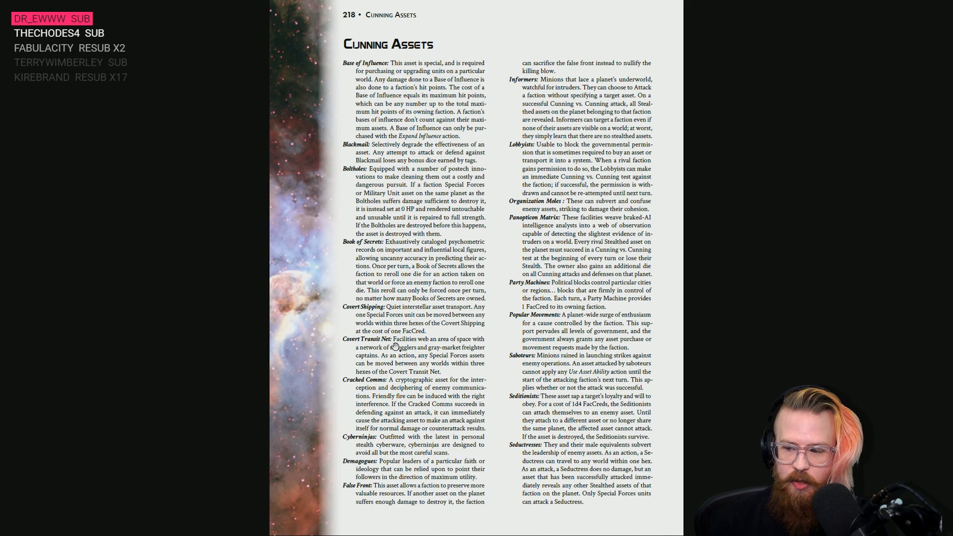
key("alt+Tab")
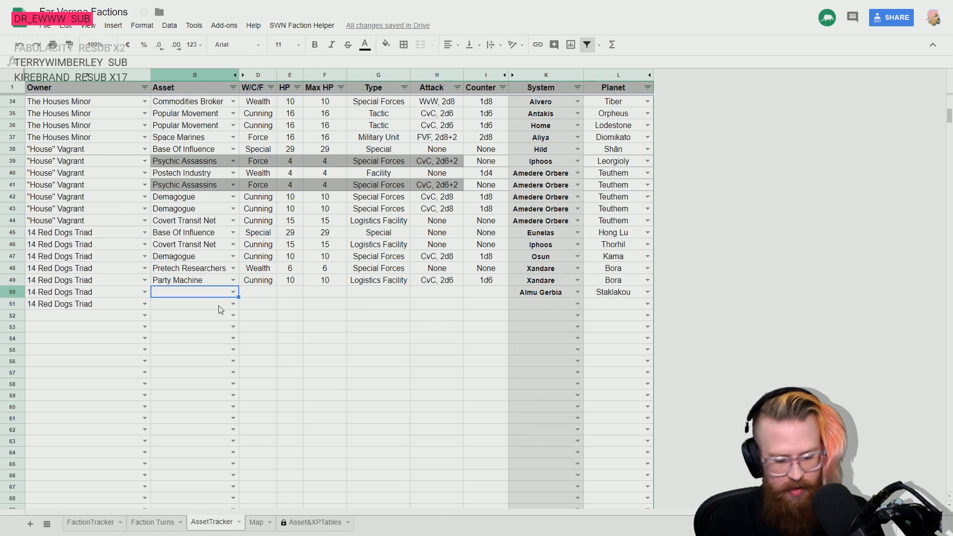
type("postt")
key("BackSpace")
key("Return")
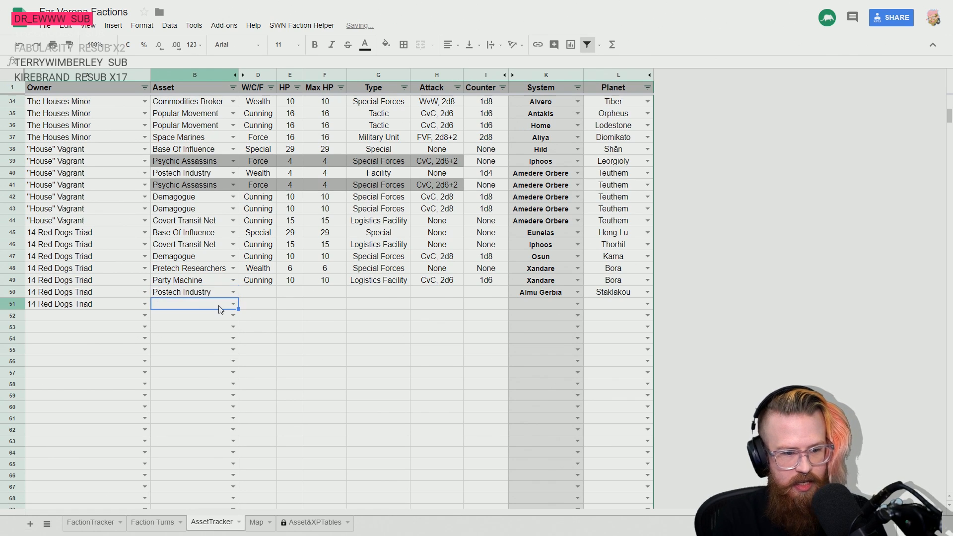
type("post")
key("Down")
key("Return")
key("Up")
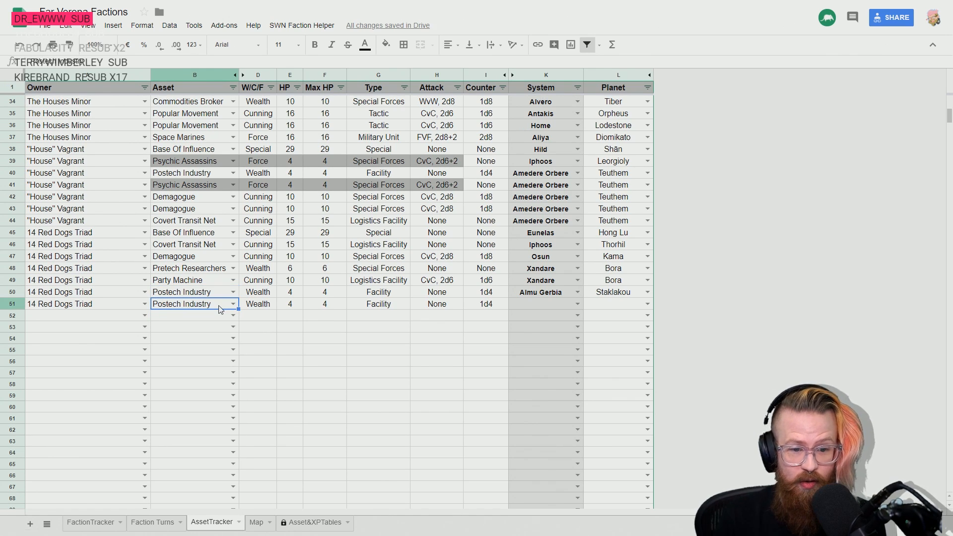
key("Delete")
key("Up")
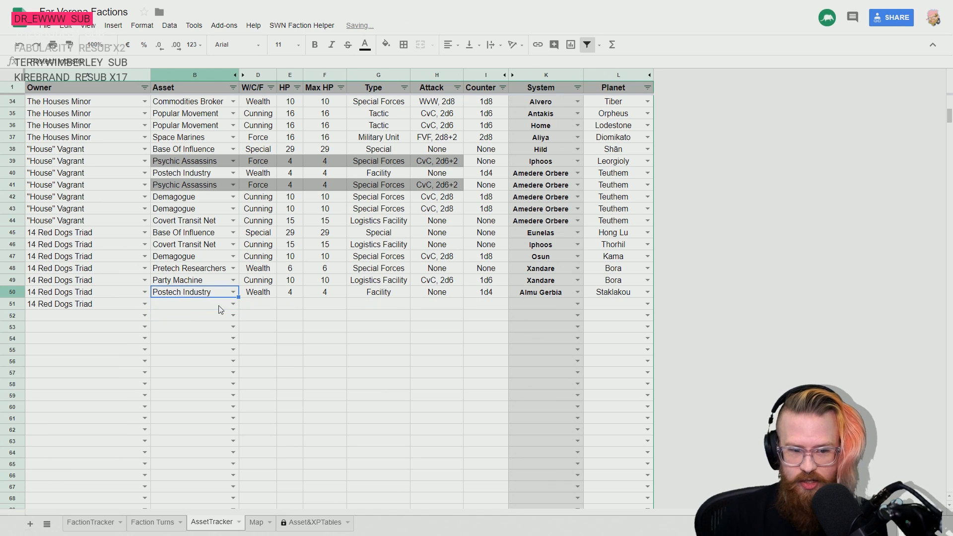
- Set the system for 14 Red Dogs Triad's asset in row 51 to Iphoos
key("Right")
key("Right")
key("Right")
key("Left")
key("Left")
key("Down")
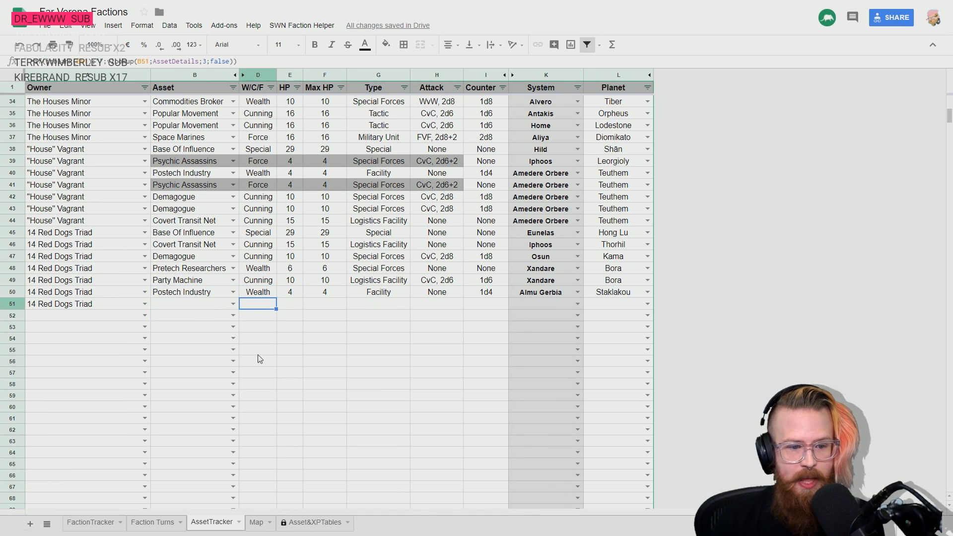
key("Left")
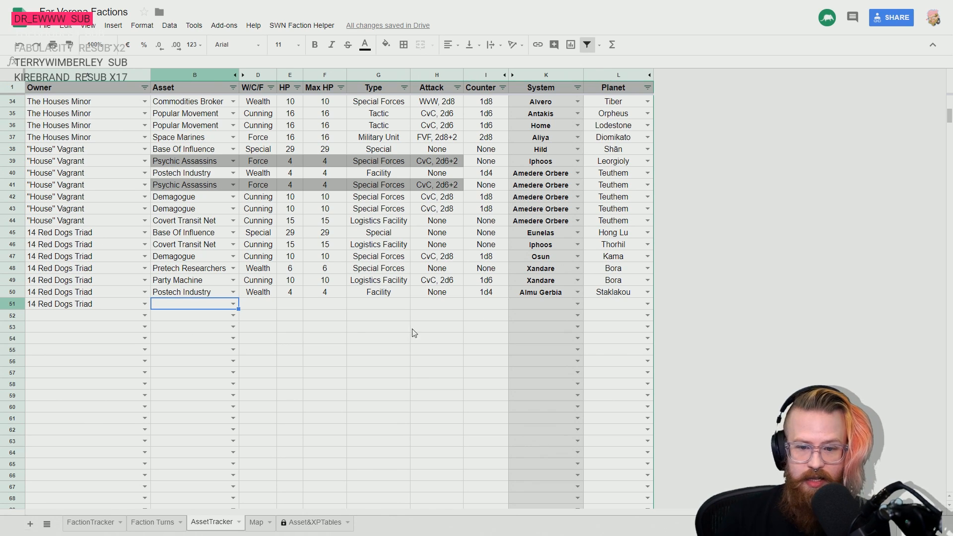
left_click(541, 307)
type("Imperial Prime")
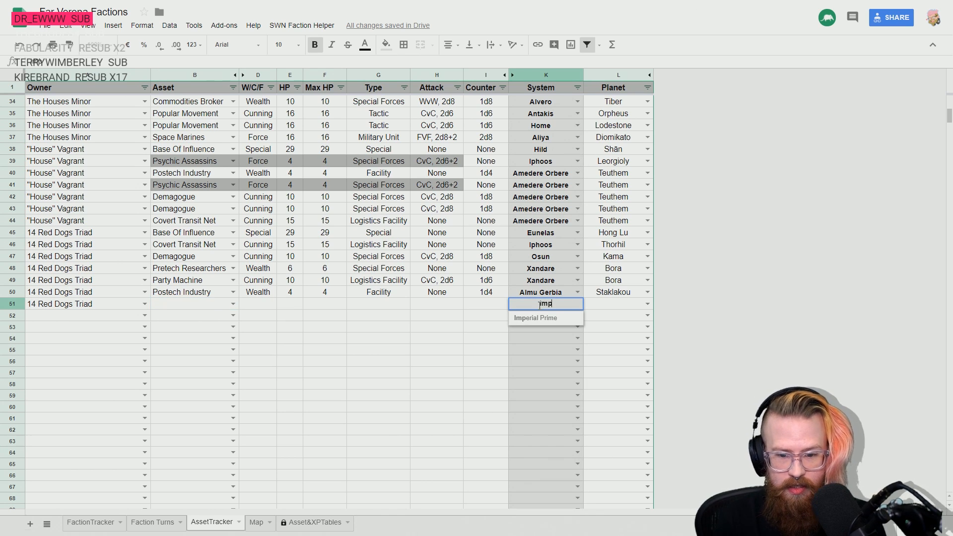
key("Down")
key("Return")
key("Up")
key("Right")
key("Left")
type("impreial")
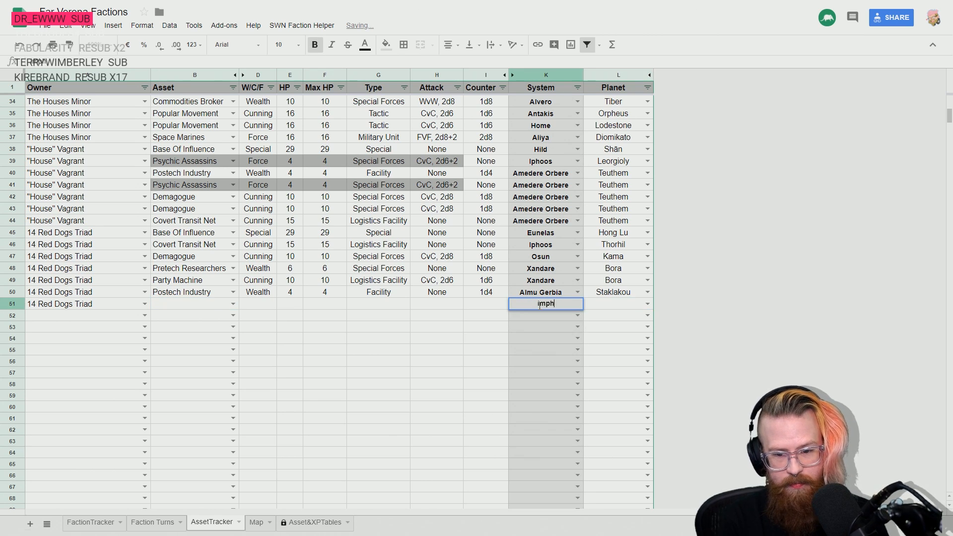
key("BackSpace")
key("BackSpace")
key("BackSpace")
key("BackSpace")
key("BackSpace")
key("BackSpace")
key("BackSpace")
type("phoos")
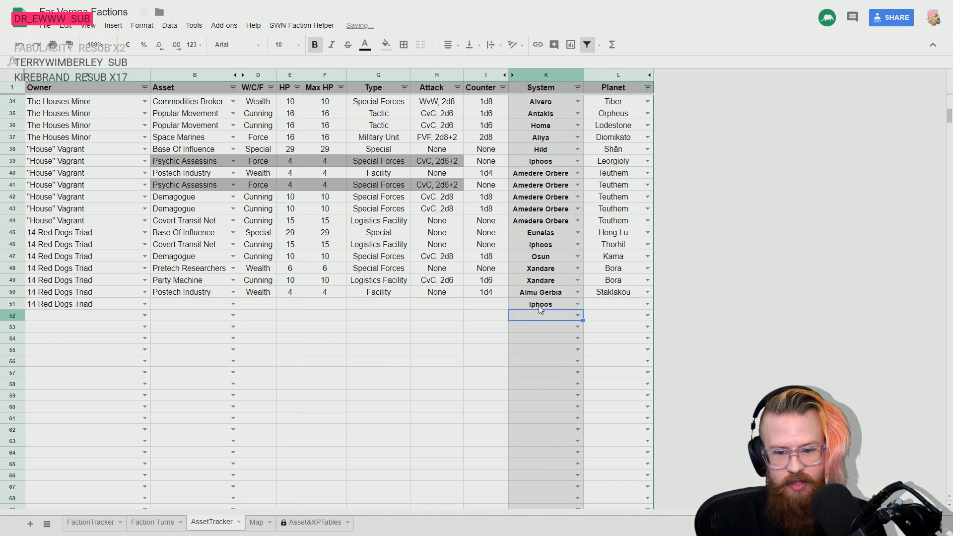
- Set the planet for 14 Red Dogs Triad's asset in row 51 to Leorgioly
key("Tab")
type("Leorgioly")
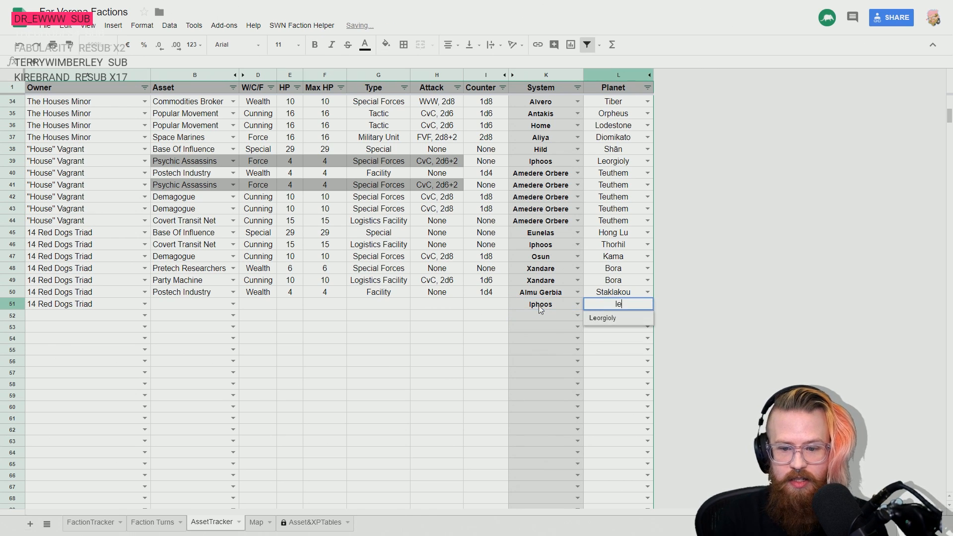
key("Down")
key("Return")
- Enter Postech Industry as 14 Red Dogs Triad's asset in row 51
key("Up")
key("Left")
key("Left")
key("Left")
key("Left")
key("Left")
key("Left")
key("Left")
key("Left")
key("Left")
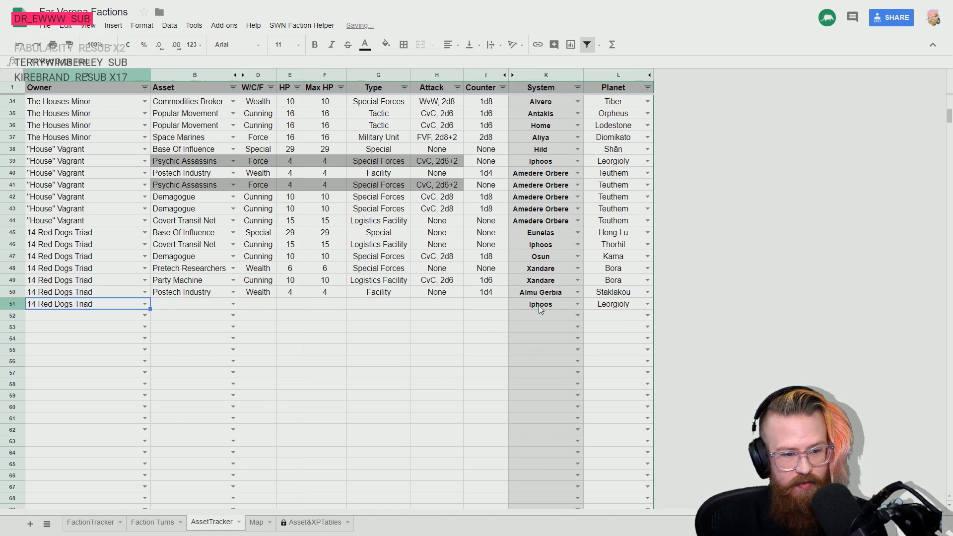
key("Right")
type("post")
key("Return")
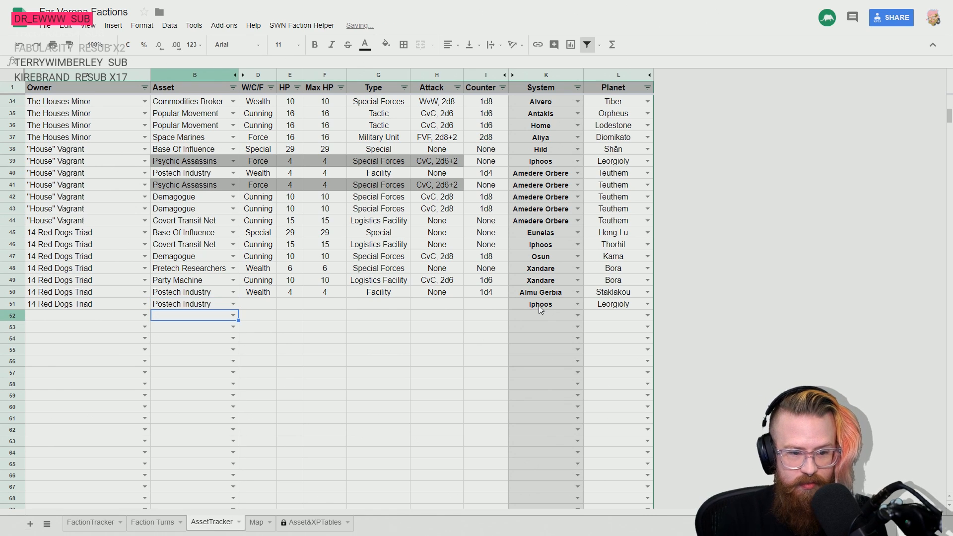
- Fill the Counter cells of the two Psychic Assassins rows, I39 and I41, with the same grey as the rest of those rows
left_click(181, 234)
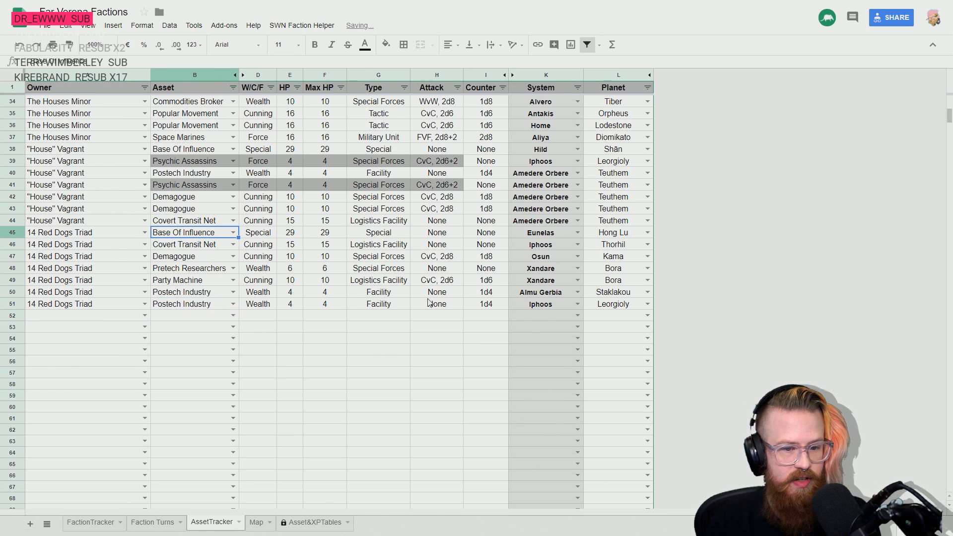
scroll(441, 302, "up", 10)
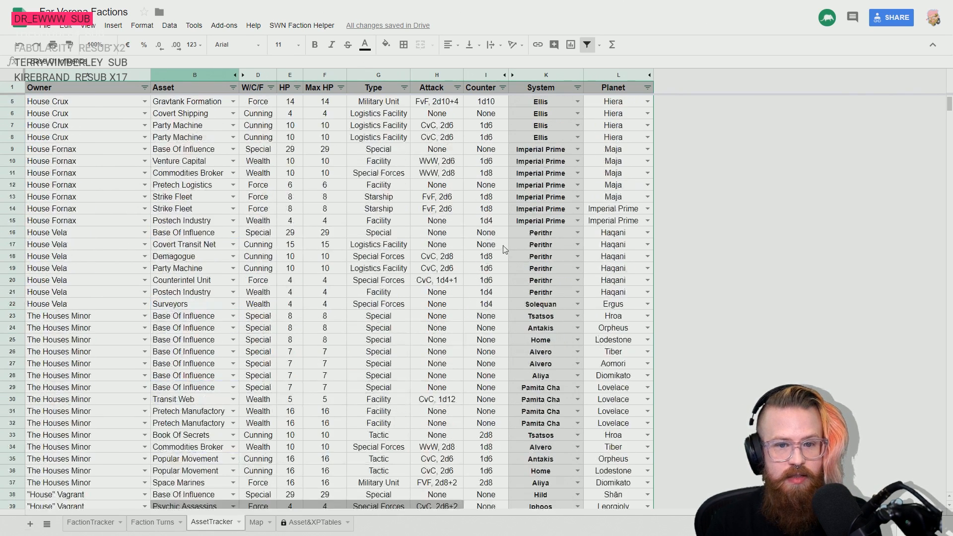
scroll(470, 157, "down", 11)
scroll(470, 157, "up", 1)
left_click(484, 150)
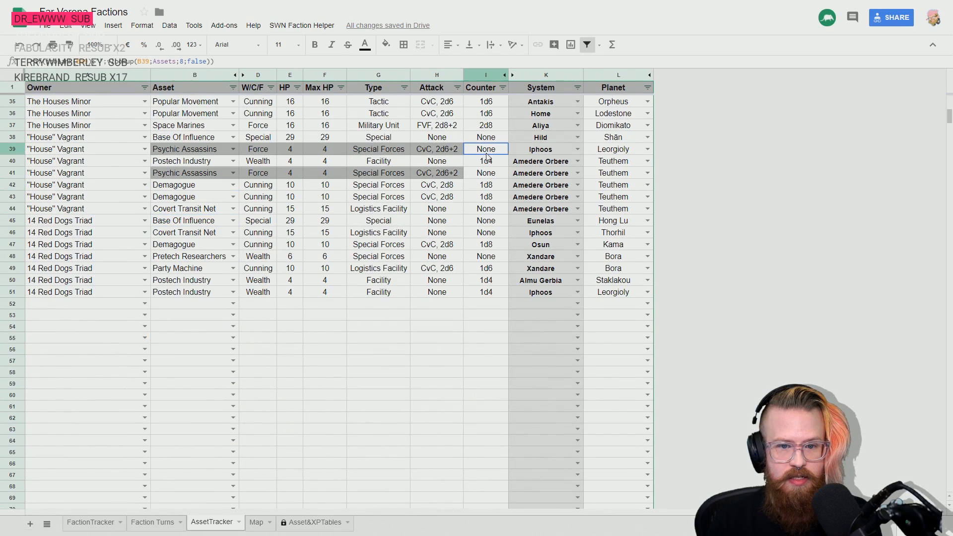
left_click(385, 44)
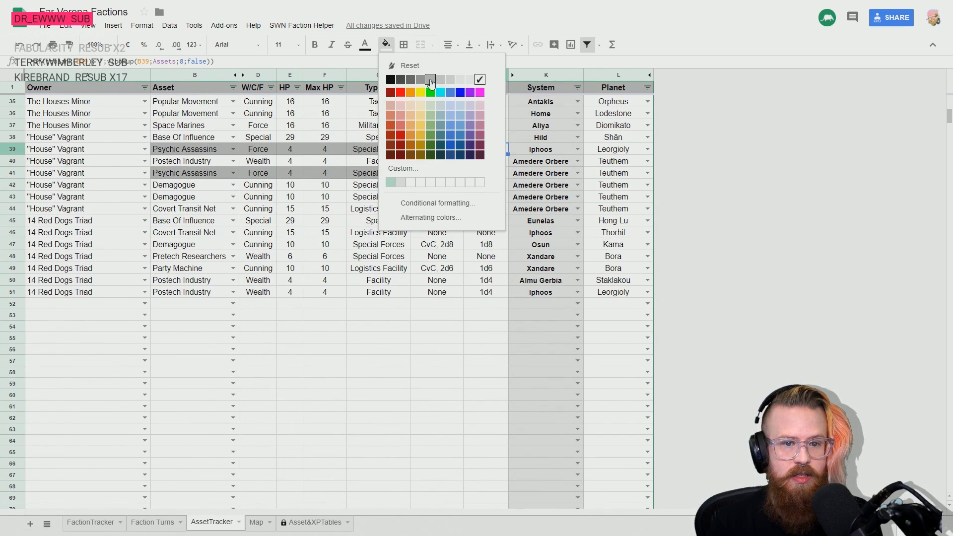
left_click(431, 81)
left_click(340, 280)
left_click(356, 302)
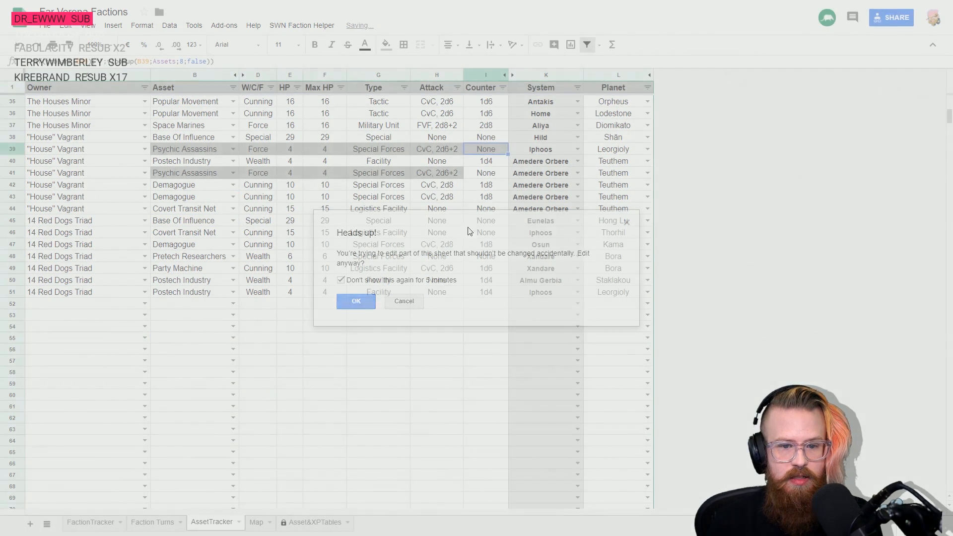
left_click(486, 172)
left_click(386, 44)
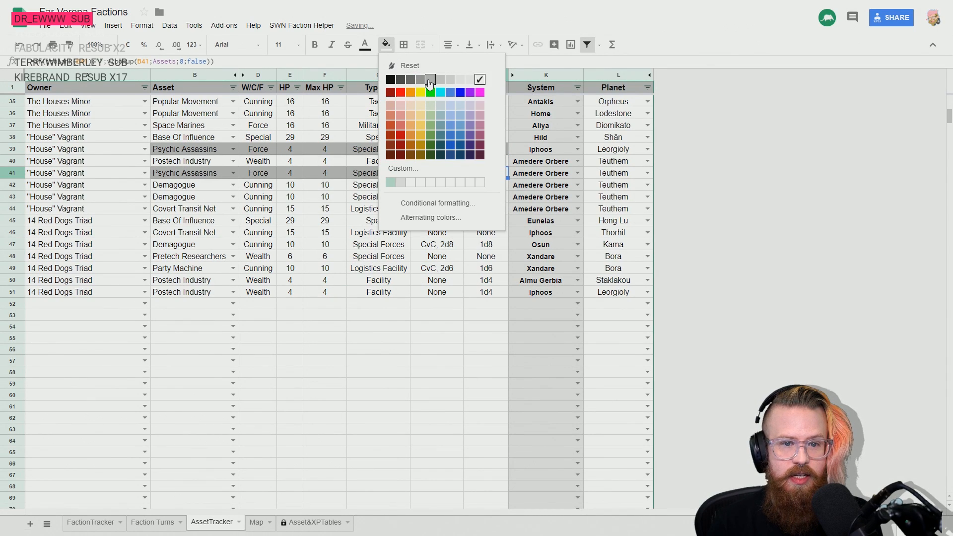
left_click(431, 84)
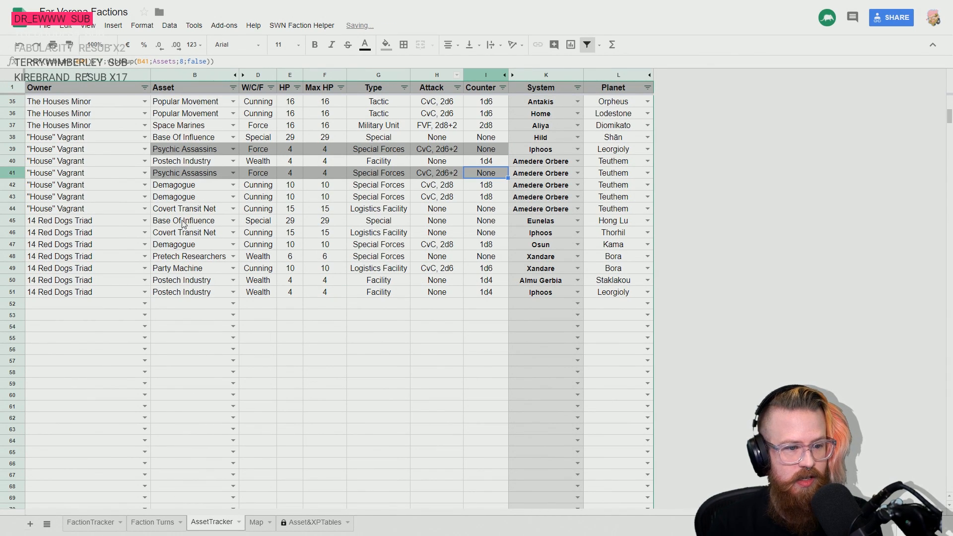
- Shade all of 14 Red Dogs Triad's assets in rows 45 to 51, from Asset through Counter, grey
left_click_drag(184, 220, 488, 298)
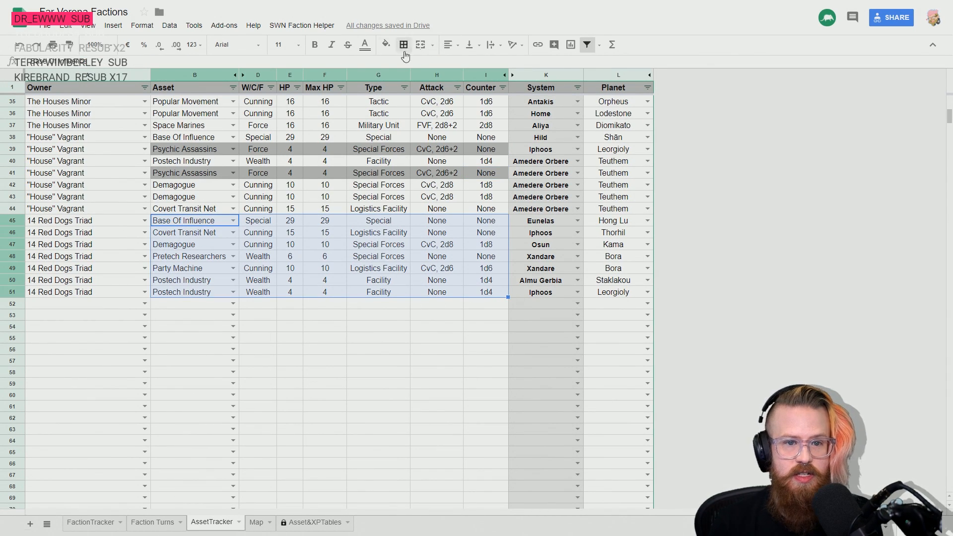
left_click(386, 44)
left_click(411, 85)
left_click(437, 303)
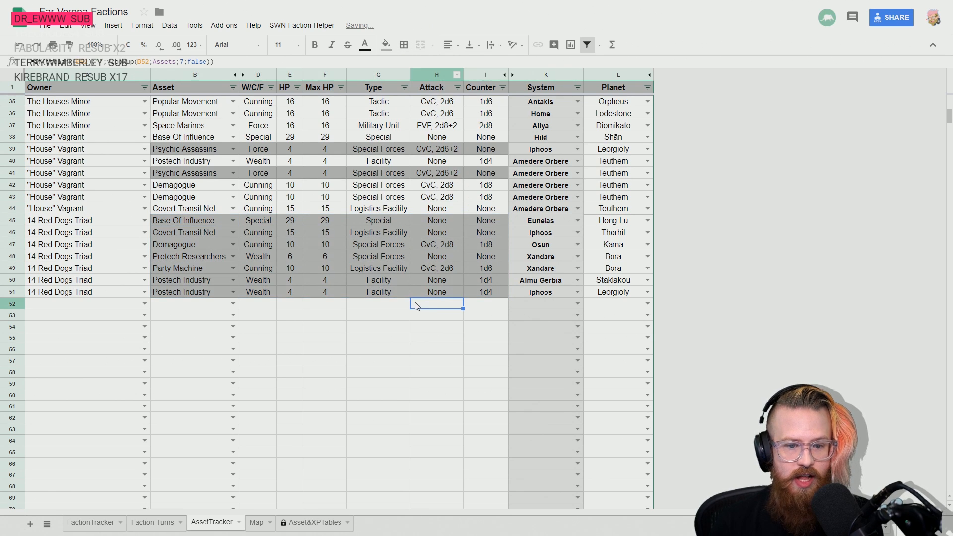
- Check the faction order in the FactionTracker sheet and enter The Deathless as the owner in row 52 of AssetTracker
key("Left")
key("Left")
key("Left")
key("Left")
key("Left")
key("Left")
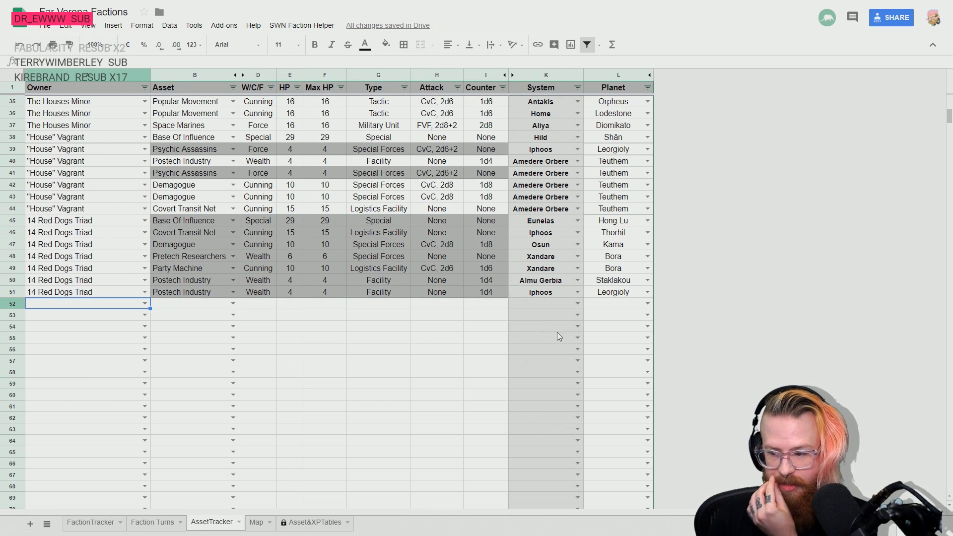
scroll(266, 274, "up", 3)
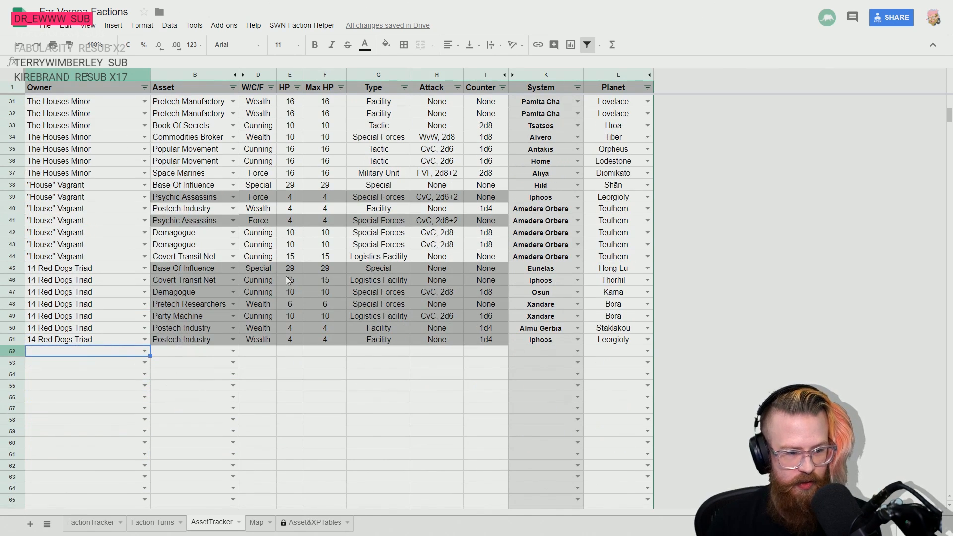
left_click(101, 525)
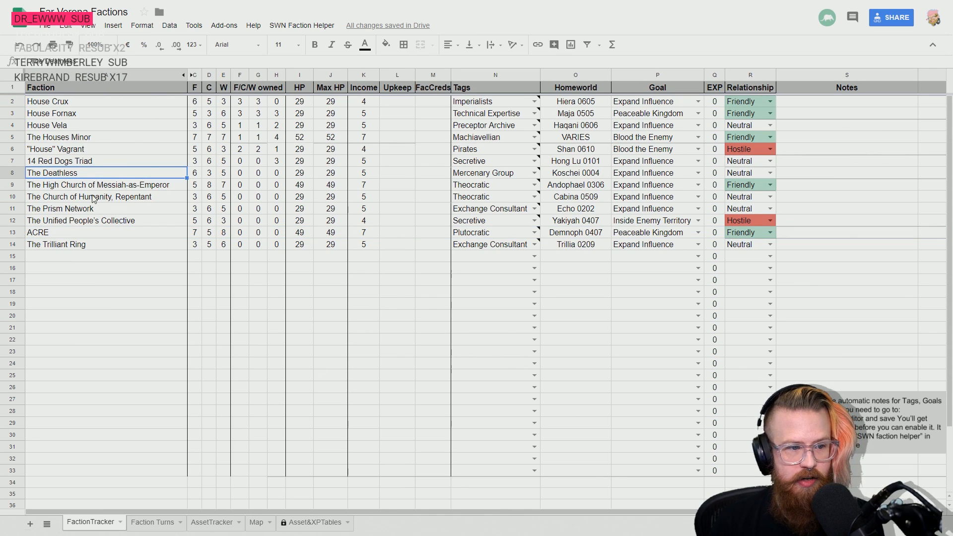
left_click(154, 524)
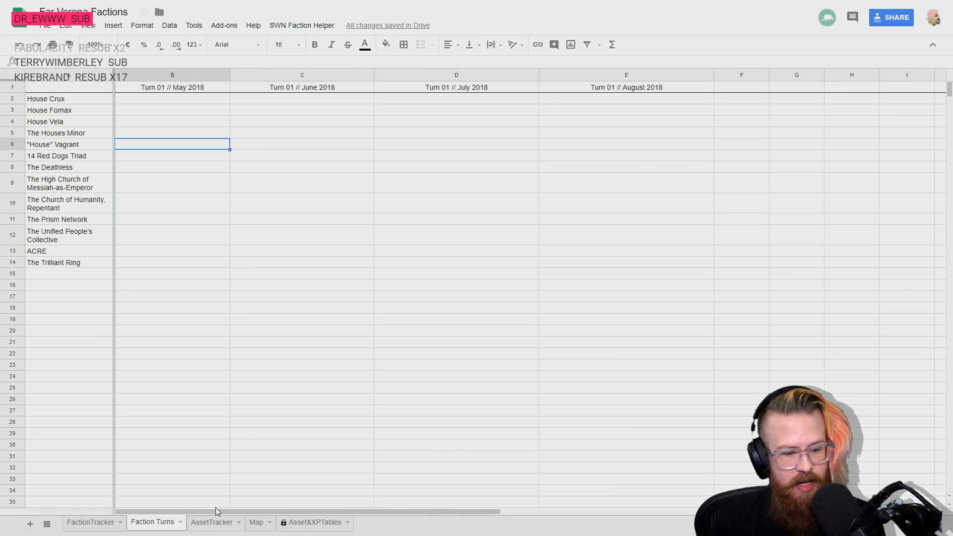
left_click(211, 523)
type("Deathless")
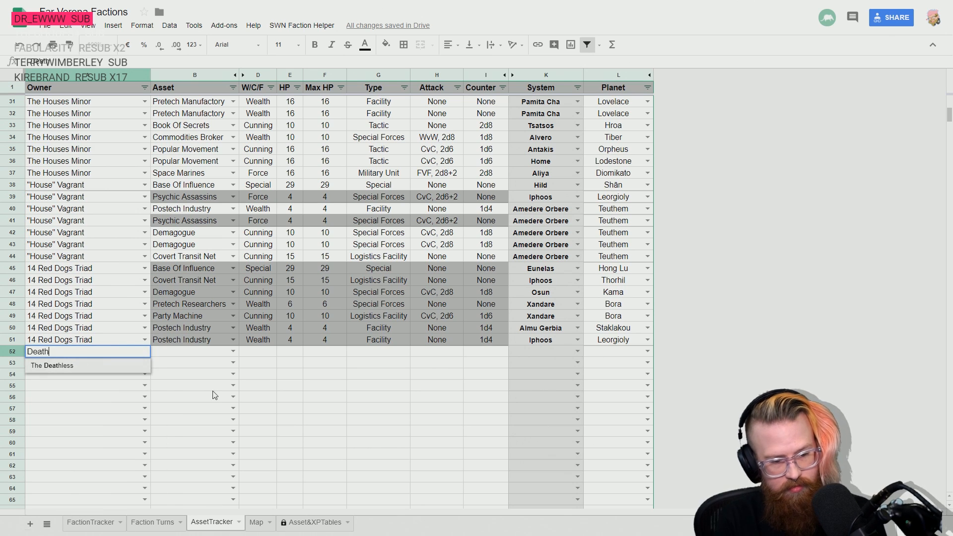
key("Return")
- Fill the owner The Deathless down through row 58
key("shift+Down")
key("shift+Down")
key("shift+Down")
key("shift+Down")
key("shift+Down")
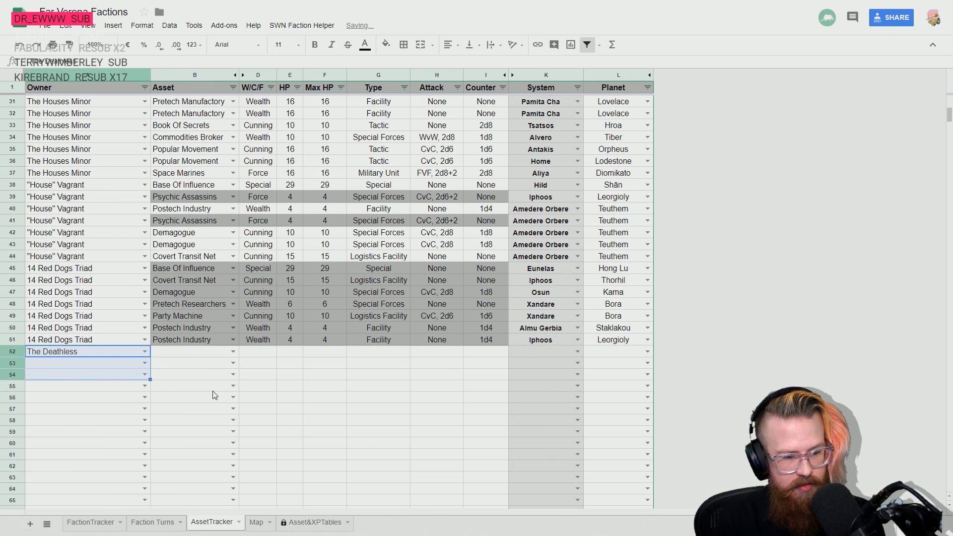
key("shift+Down")
key("ctrl+d")
key("Right")
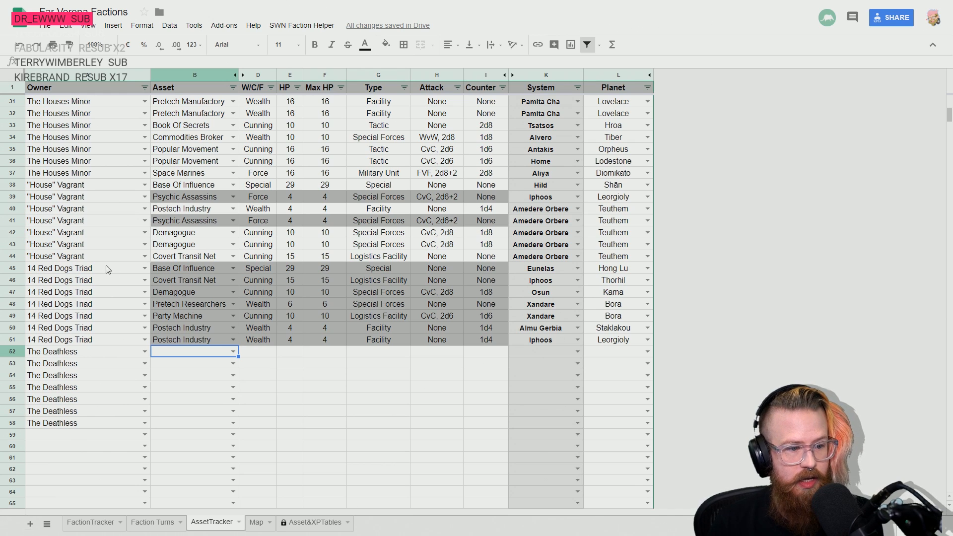
- Examine the note on 14 Red Dogs Triad's Secretive tag in the FactionTracker sheet
left_click(168, 267)
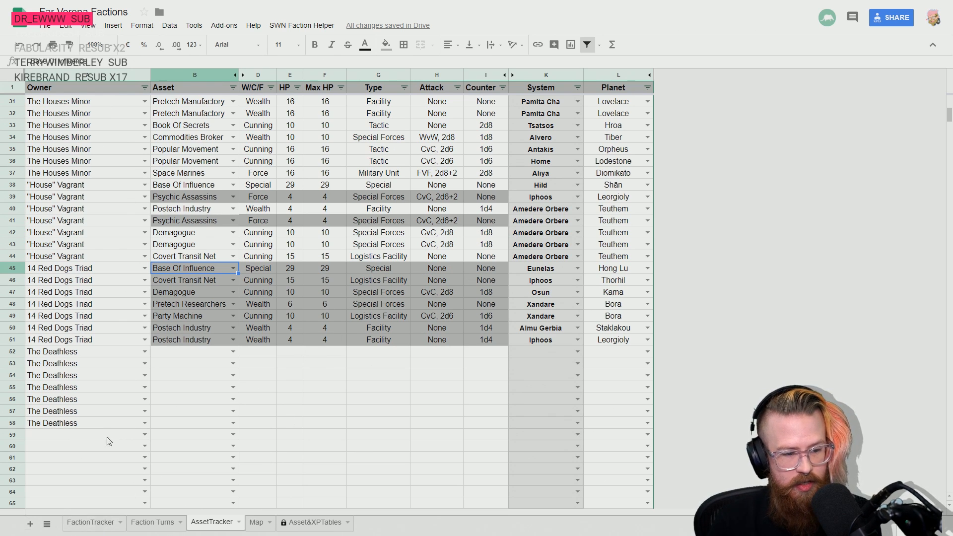
left_click(93, 523)
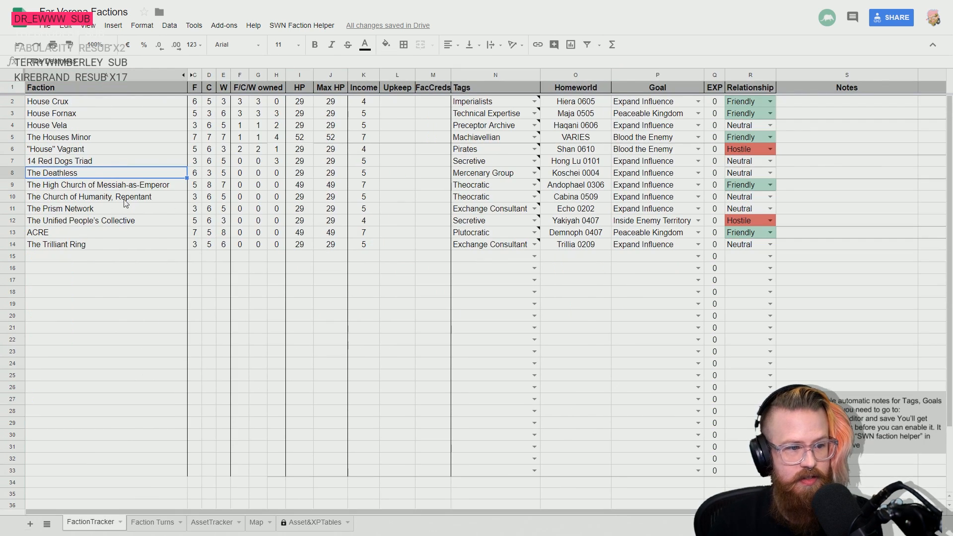
left_click(67, 162)
mouse_move(488, 164)
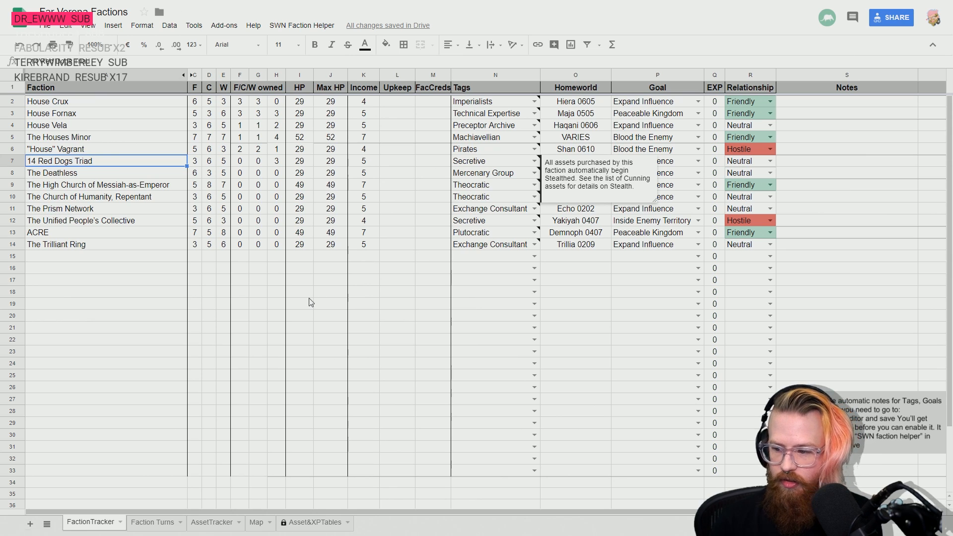
- Switch to the rulebook, read the Stealth rules in the Cunning Assets pages, and return to the spreadsheet
key("alt+Tab")
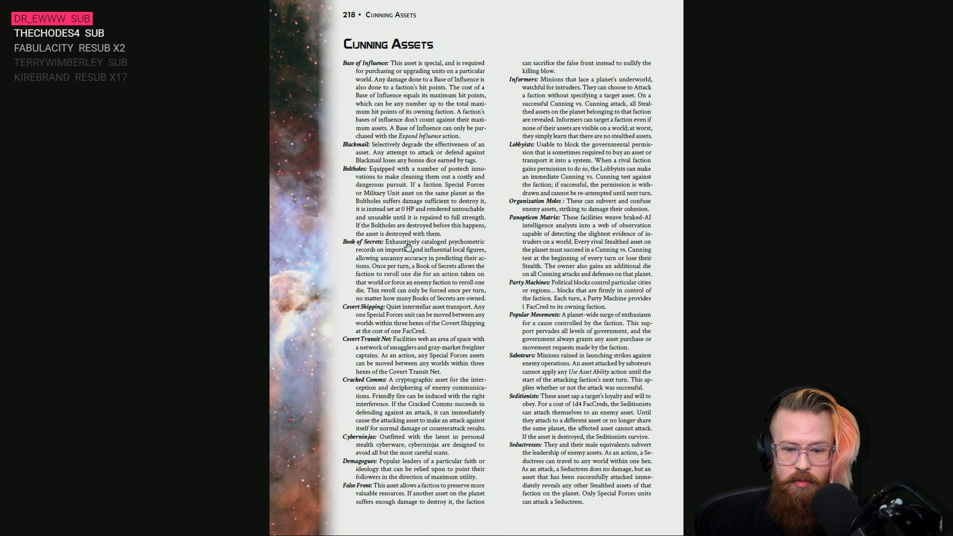
scroll(408, 247, "down", 1)
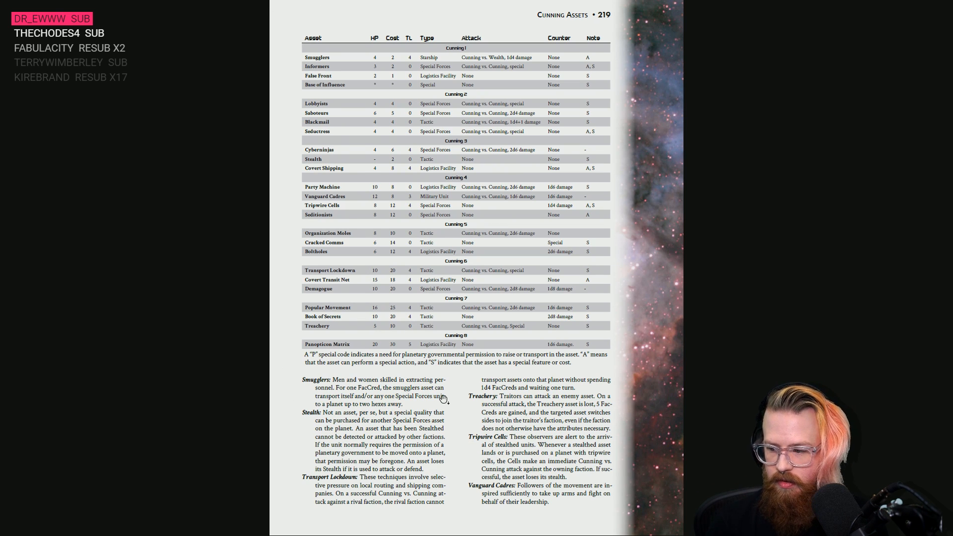
scroll(441, 397, "up", 2)
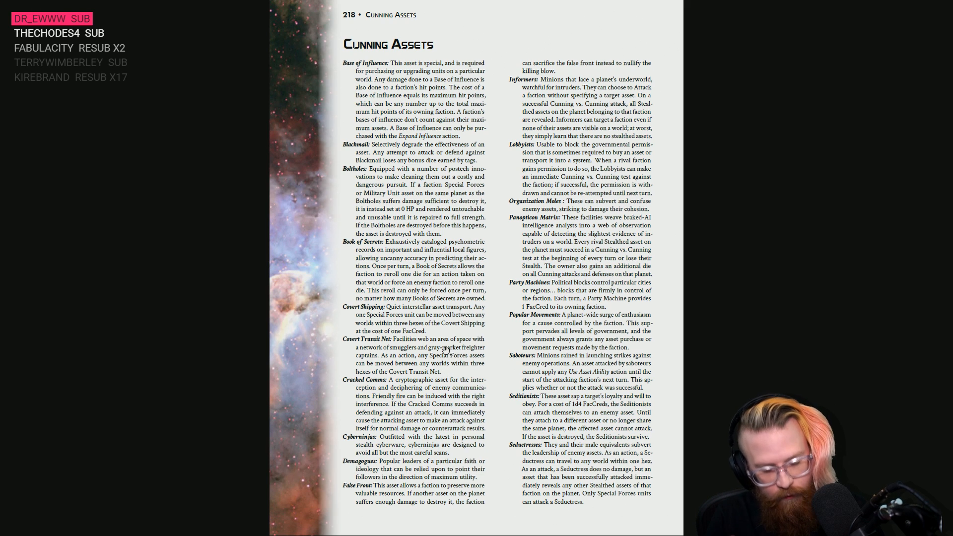
key("alt+Tab")
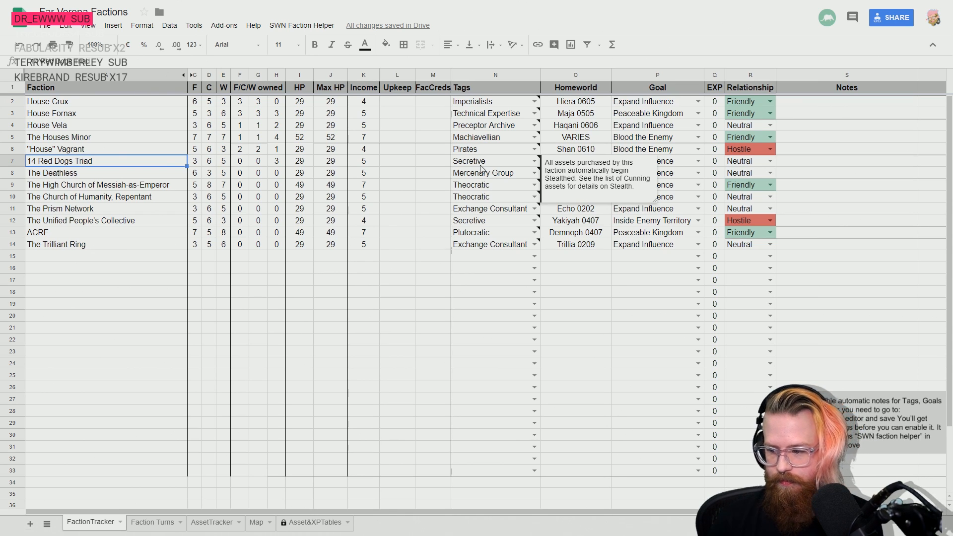
left_click(477, 259)
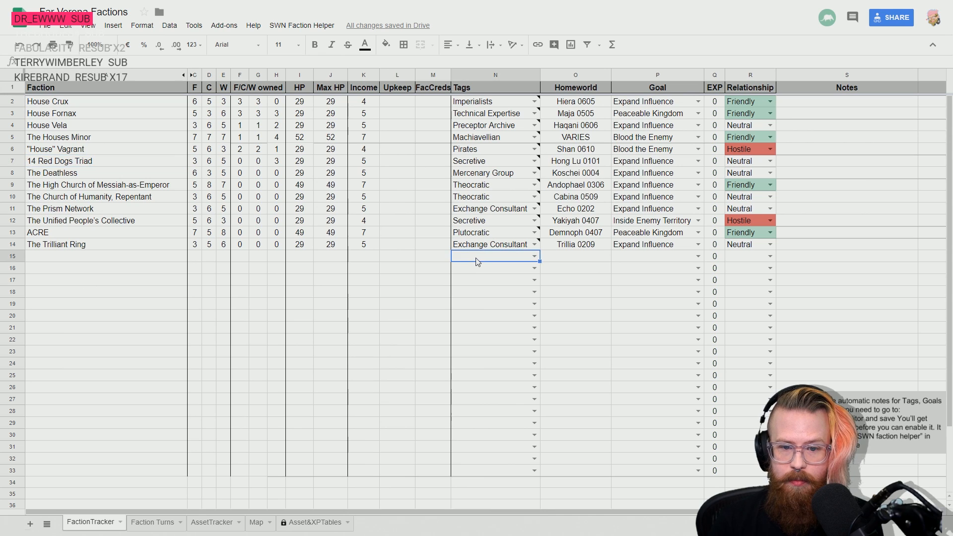
key("Left")
key("Left")
key("Left")
key("Left")
key("Left")
key("Left")
key("Right")
key("Right")
key("Right")
key("Right")
key("Right")
key("Right")
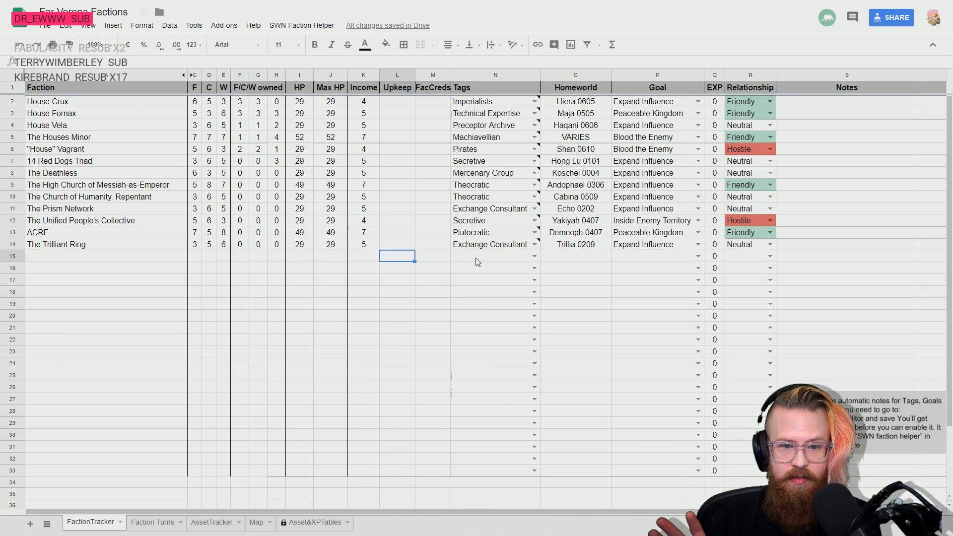
key("Up")
key("Up")
key("Up")
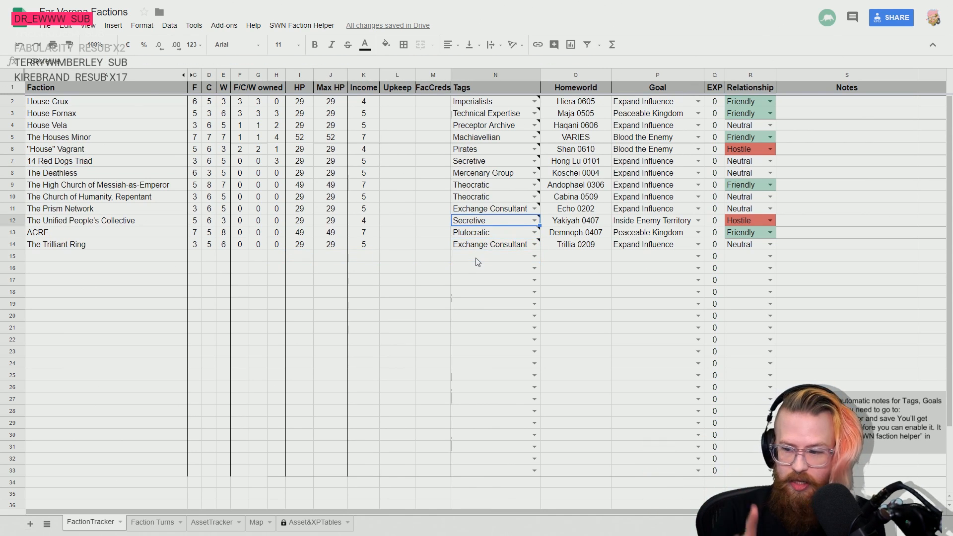
key("Down")
key("Down")
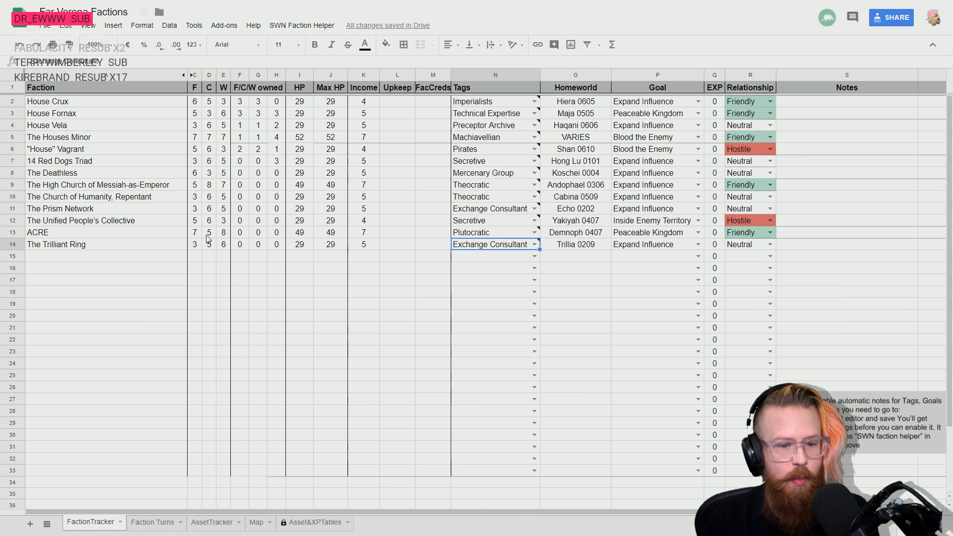
- Return to the AssetTracker sheet and enter Base Of Influence as The Deathless's asset in row 52
key("alt+Tab")
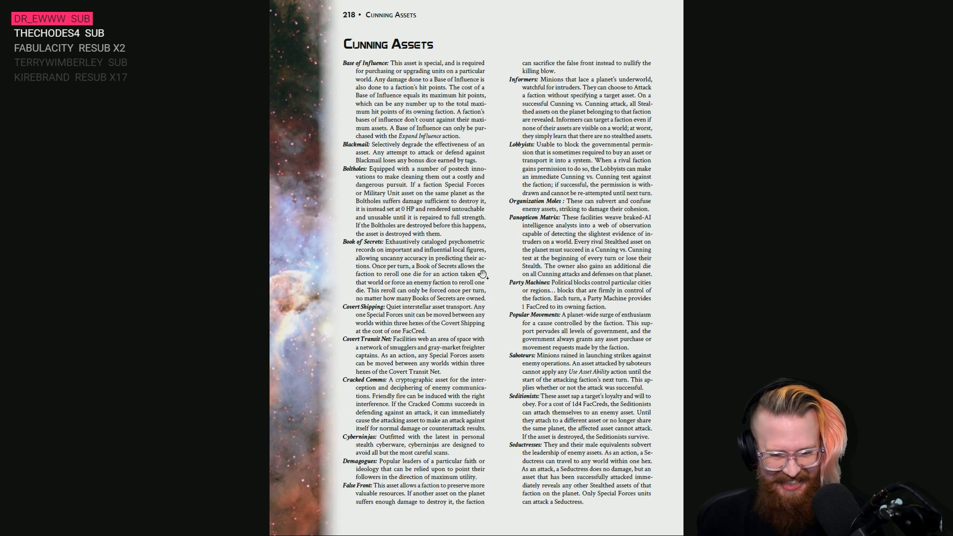
key("alt+Tab")
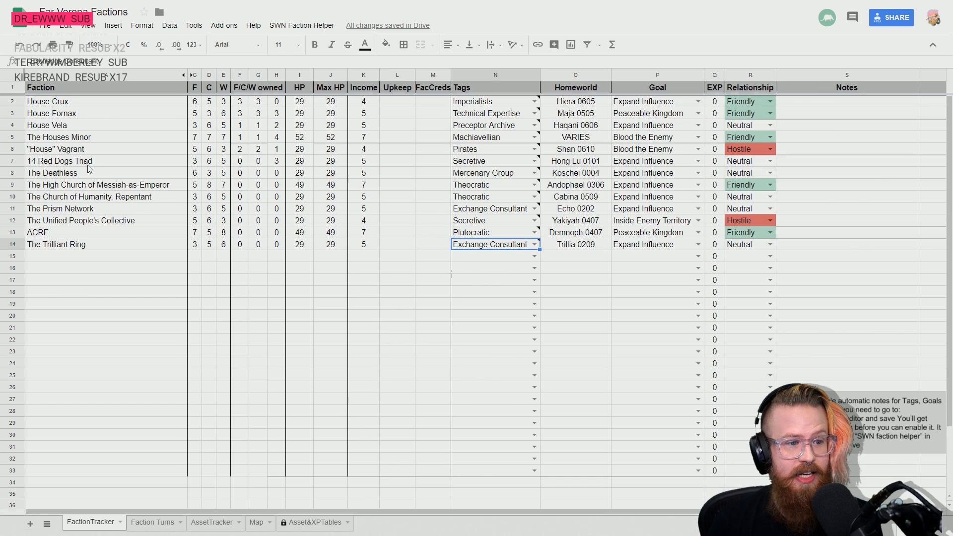
left_click(144, 521)
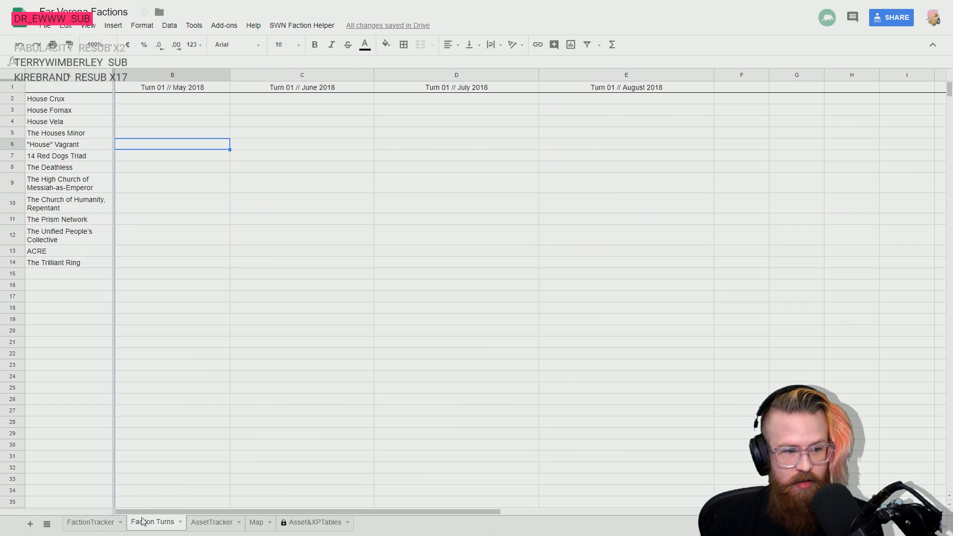
left_click(210, 523)
left_click(178, 352)
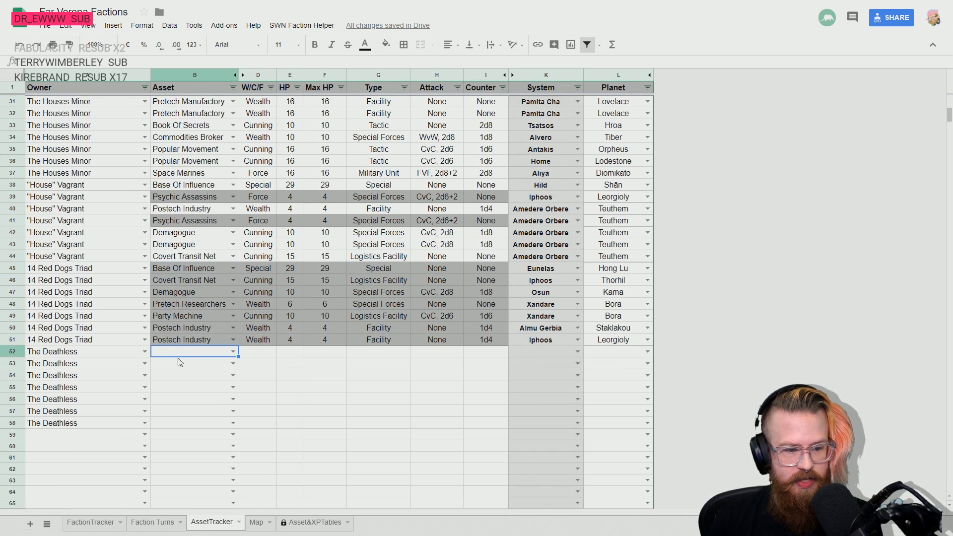
type("bas")
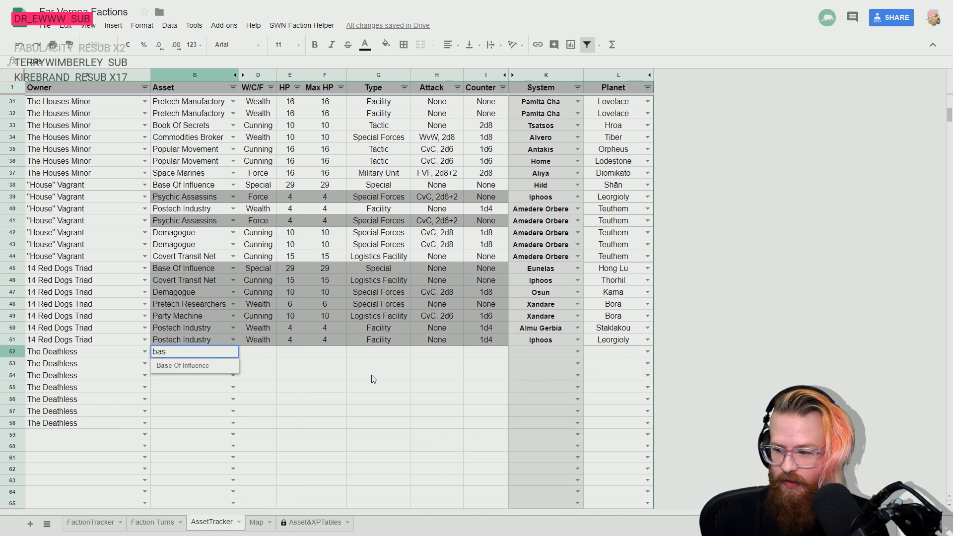
key("Down")
key("Return")
- Set both HP and Max HP of The Deathless's Base Of Influence to 29
key("Up")
key("Right")
key("Right")
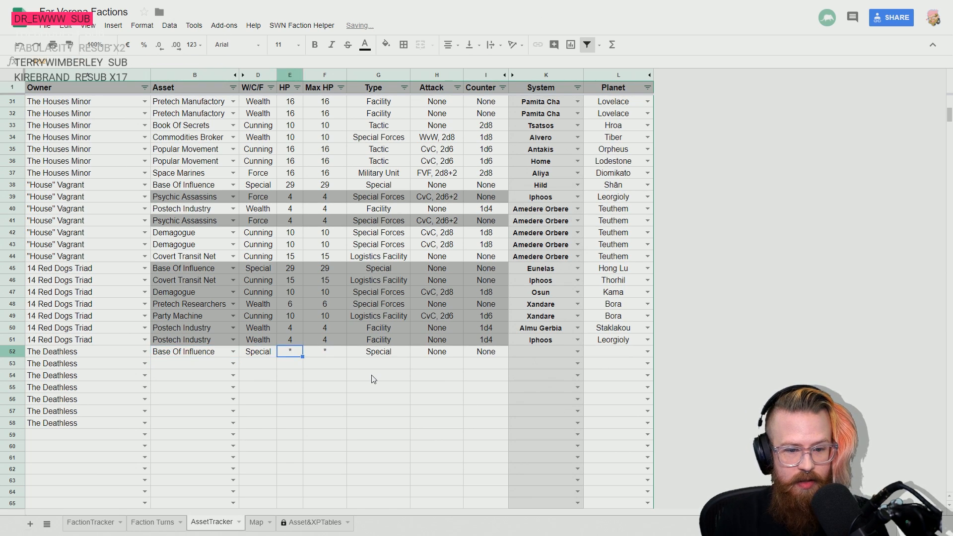
key("Right")
key("Left")
type("29")
key("Tab")
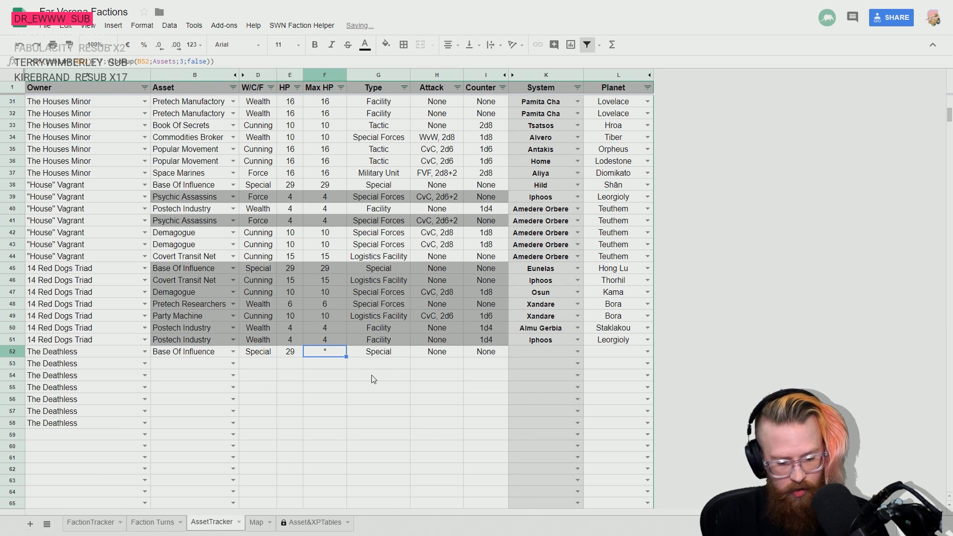
type("29")
- Place The Deathless's Base Of Influence in the Ragnhil system on planet Koschei
key("Tab")
key("Tab")
key("Tab")
key("Tab")
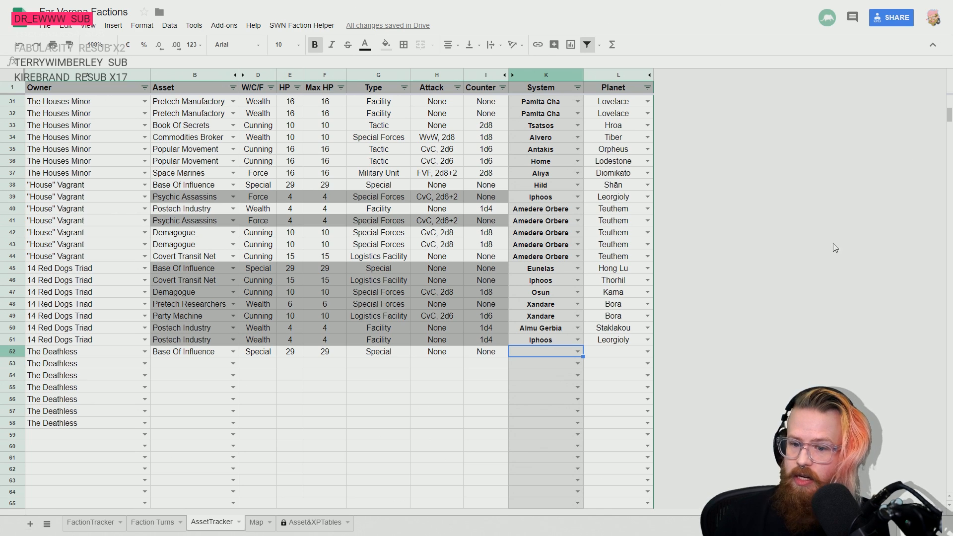
type("ra")
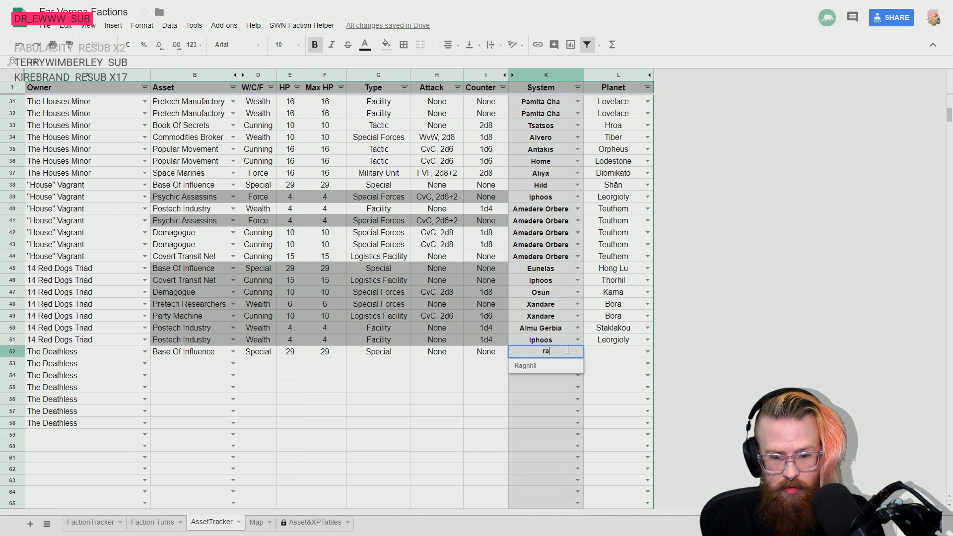
left_click(547, 365)
left_click(626, 354)
type("ko")
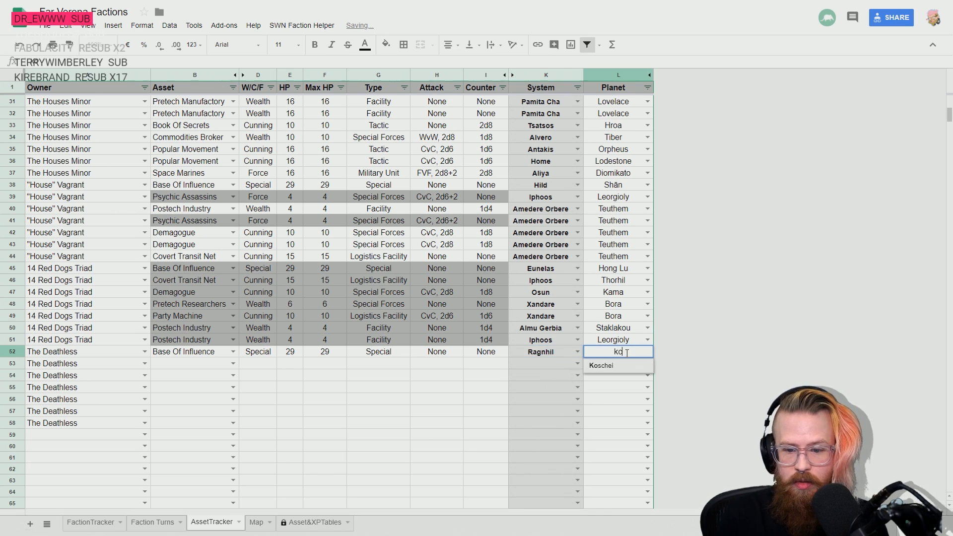
key("Return")
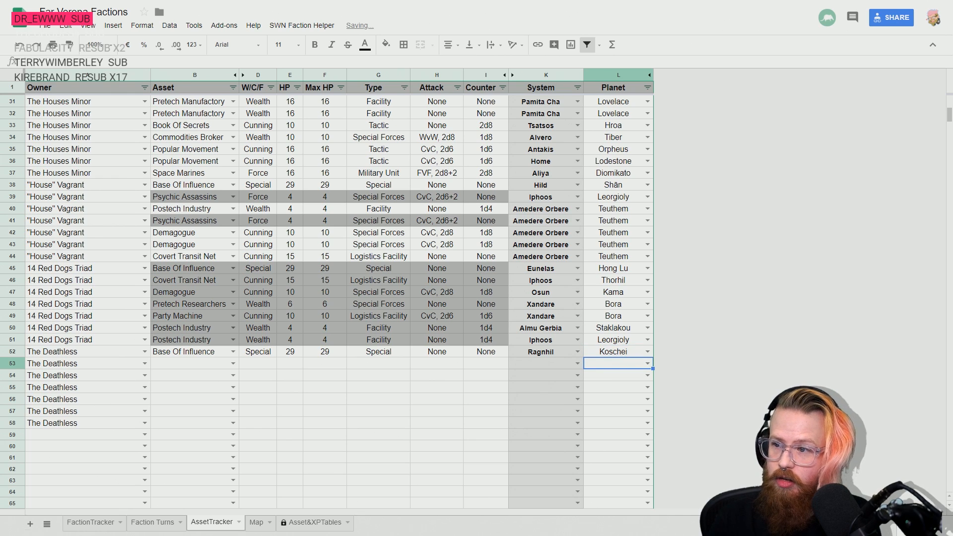
- Enter Postech Industry as The Deathless's asset in rows 53 and 54
left_click(195, 365)
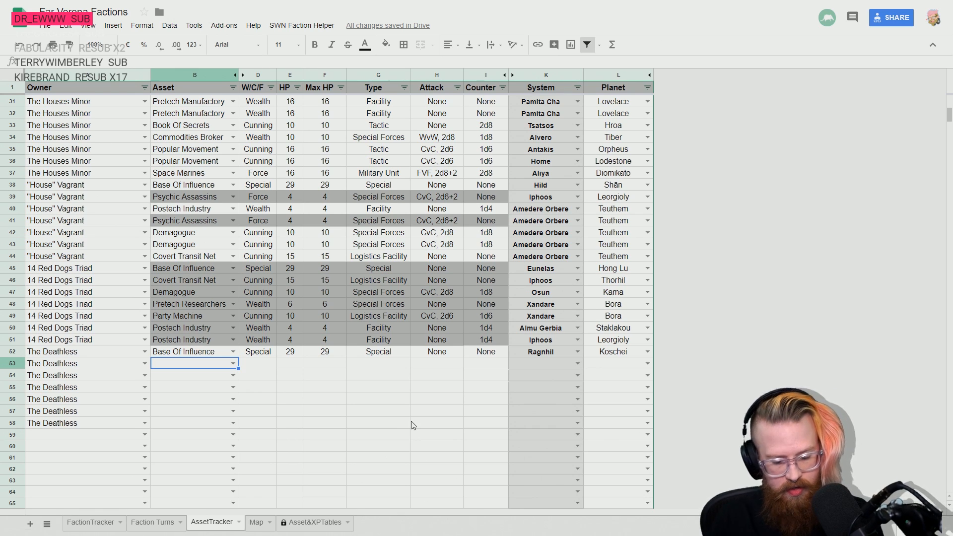
type("Post")
key("Return")
key("shift+Up")
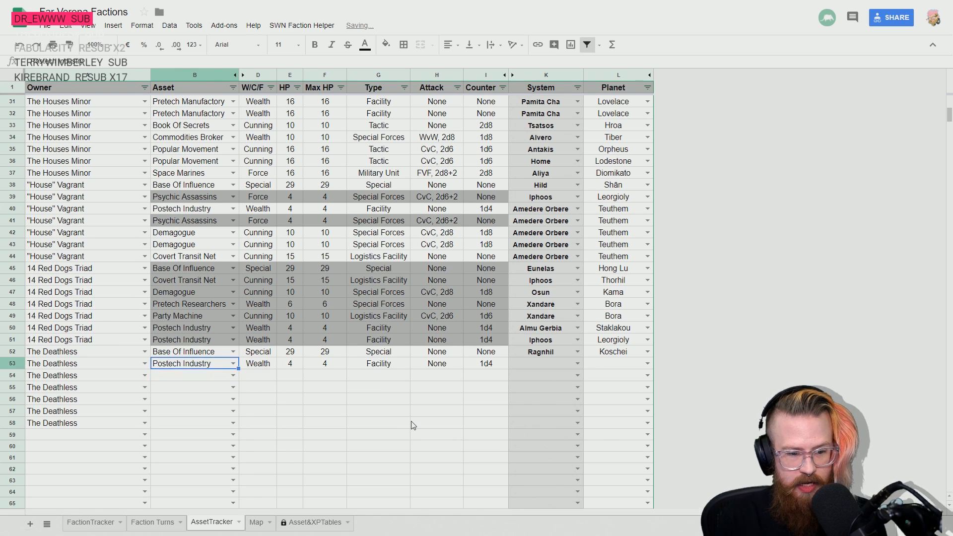
key("ctrl+d")
- Fill the system Ragnhil and planet Koschei from row 52 down through row 54
key("Right")
key("Right")
key("Right")
key("Right")
key("Right")
key("Right")
key("Right")
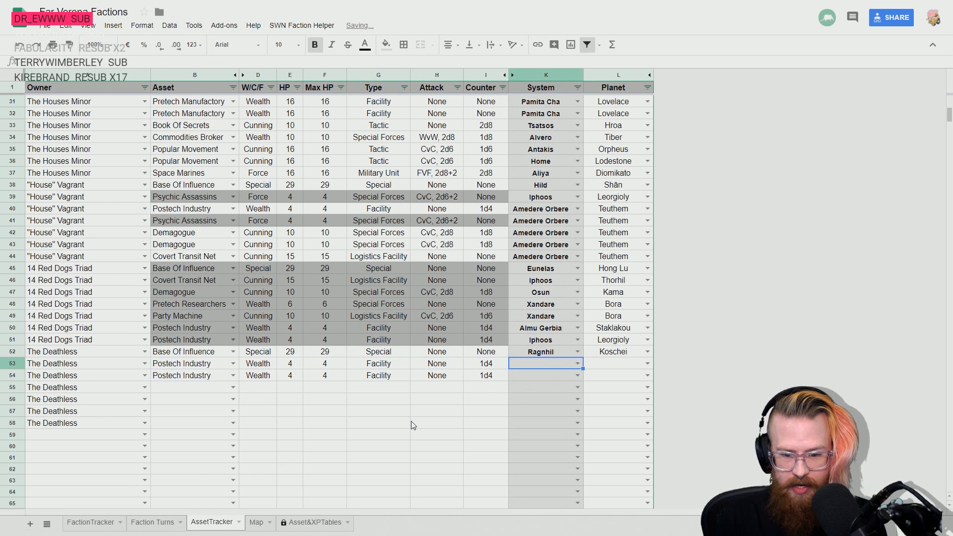
key("Up")
key("shift+Down")
key("shift+Down")
key("ctrl+d")
key("Right")
key("shift+Down")
key("shift+Down")
key("ctrl+d")
key("Down")
key("Down")
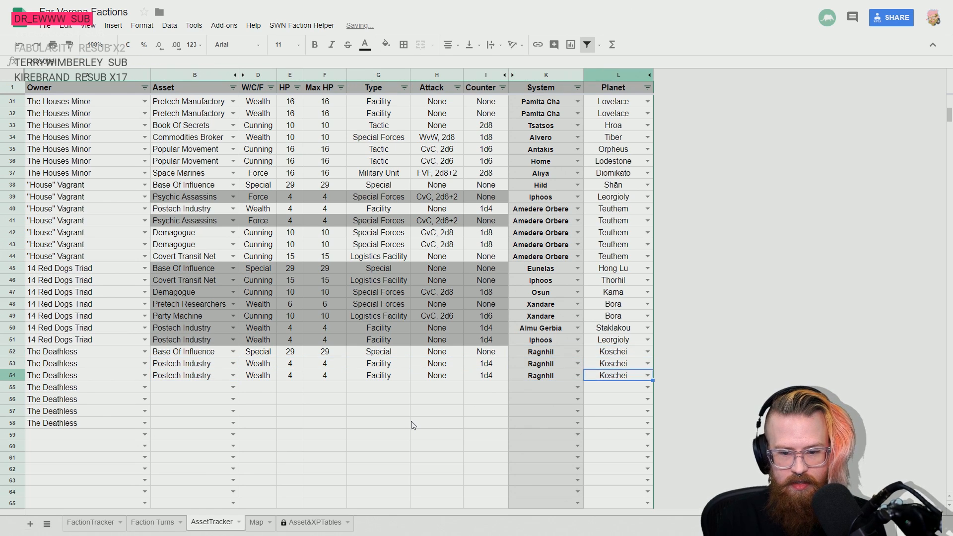
- Enter Gravtank Formation as The Deathless's asset in row 55
key("Left")
key("Left")
key("Left")
key("Left")
key("Left")
key("Left")
key("Left")
key("Down")
key("Left")
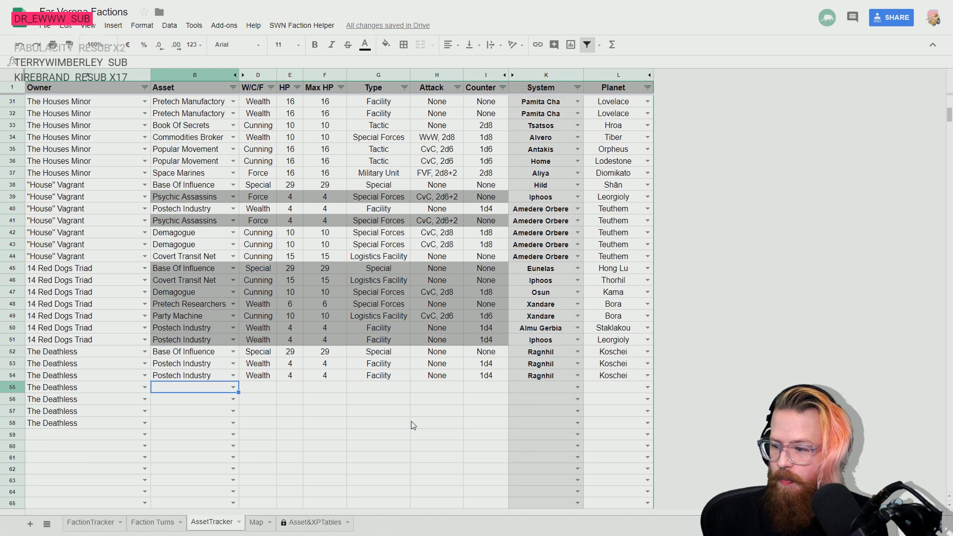
type("Grav")
key("Return")
- Fill the system Ragnhil and planet Koschei down to the Gravtank Formation in row 55
key("Up")
key("Right")
key("Right")
key("Right")
key("Right")
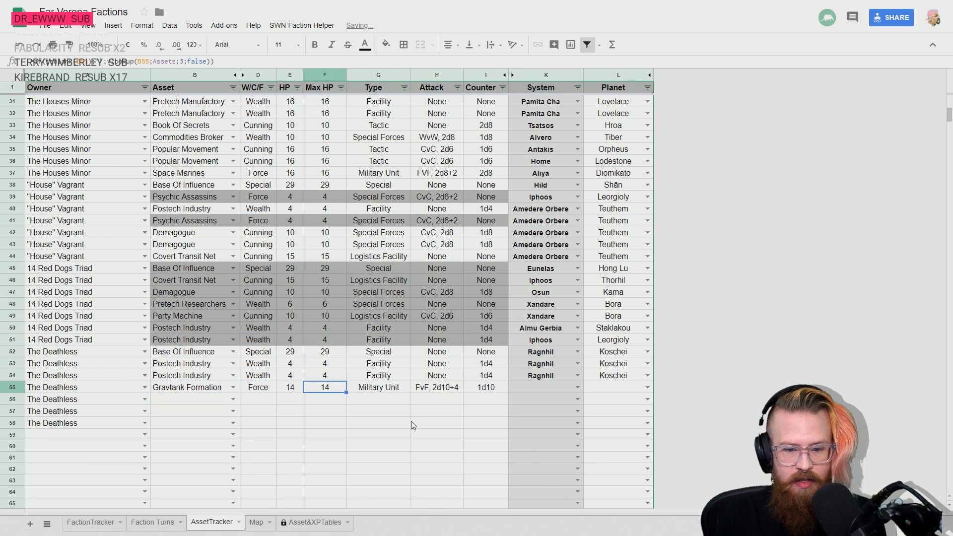
key("Right")
key("Right")
key("Right")
key("Right")
key("shift+Up")
key("shift+Right")
key("ctrl+d")
key("ctrl+f")
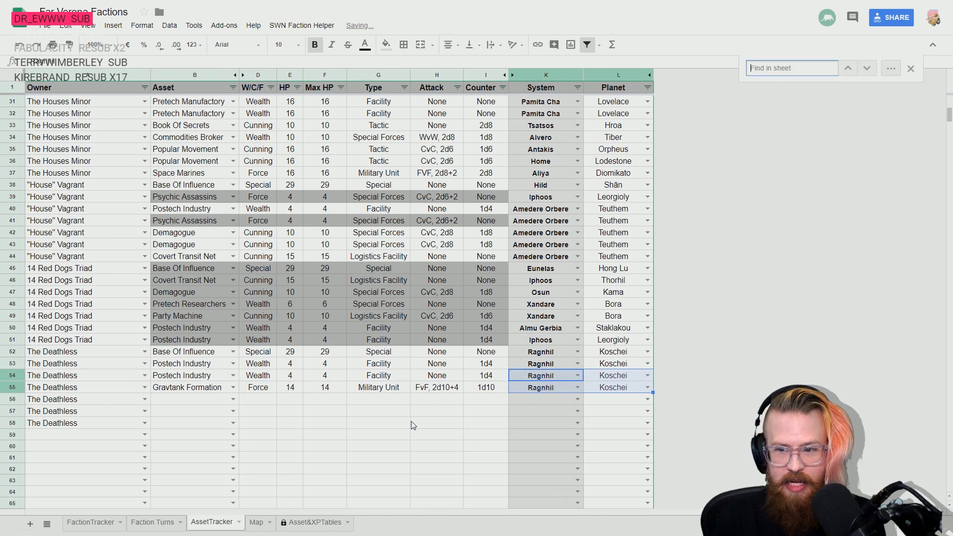
left_click(910, 68)
left_click(545, 387)
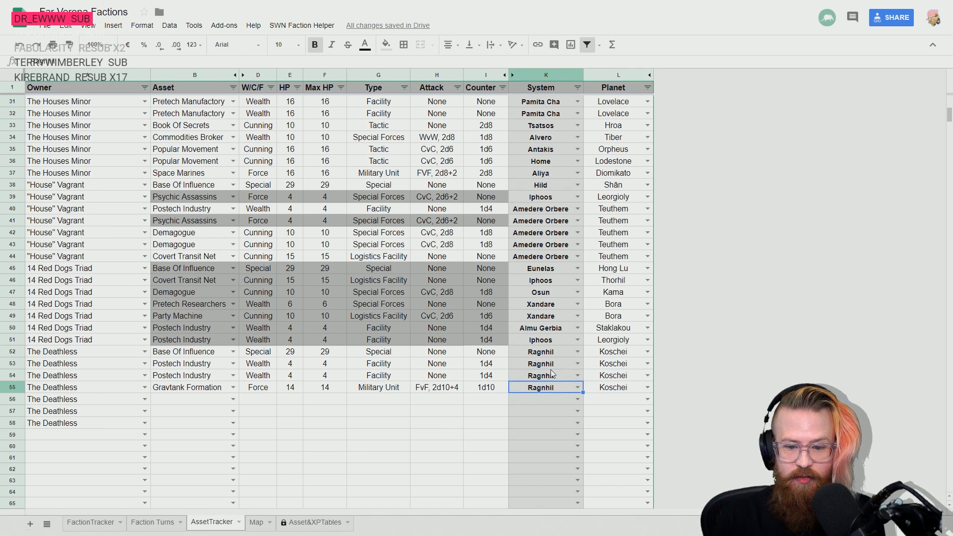
- Enter Extended Theater as The Deathless's asset in row 56
key("Left")
key("Down")
key("Left")
key("Left")
key("Left")
key("Left")
key("Left")
key("Left")
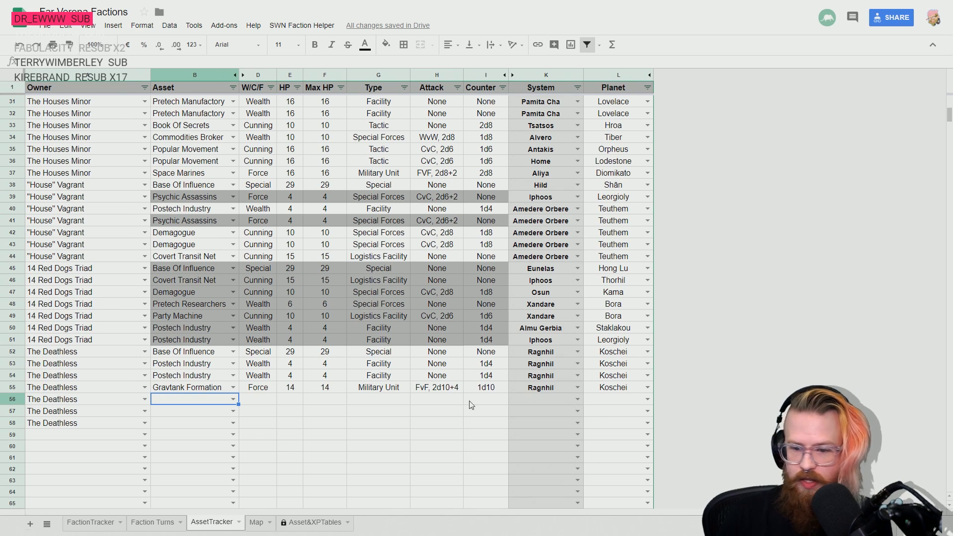
type("e")
key("BackSpace")
key("BackSpace")
key("BackSpace")
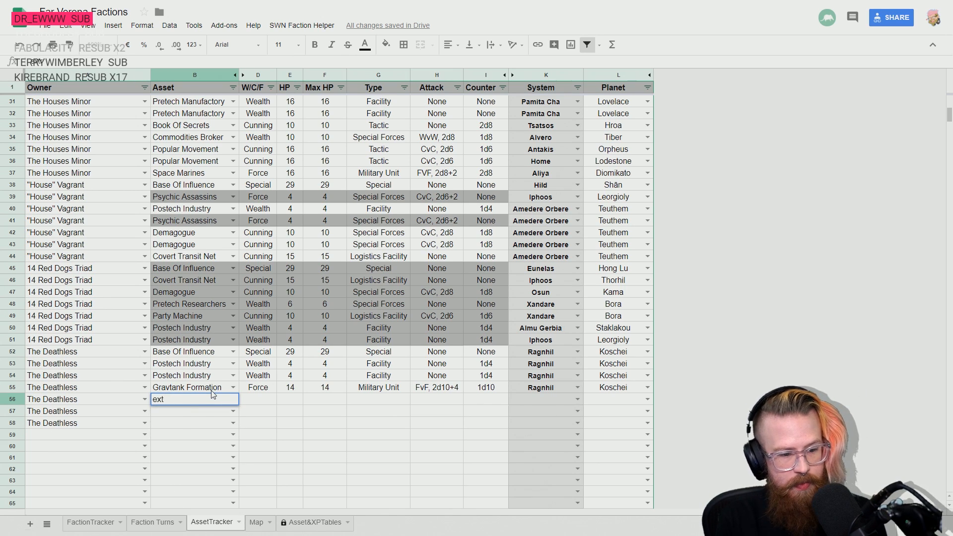
key("Down")
key("Return")
- Fill the system Ragnhil and planet Koschei down to the Extended Theater in row 56
key("Up")
key("Right")
key("Right")
key("Right")
key("Right")
key("Right")
key("Right")
key("Right")
key("Right")
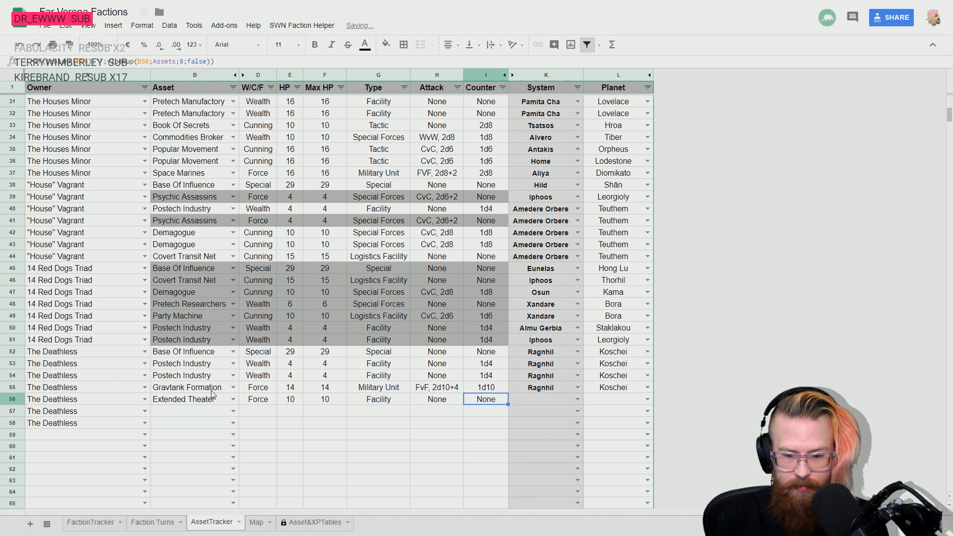
key("shift+Up")
key("shift+Left")
key("ctrl+d")
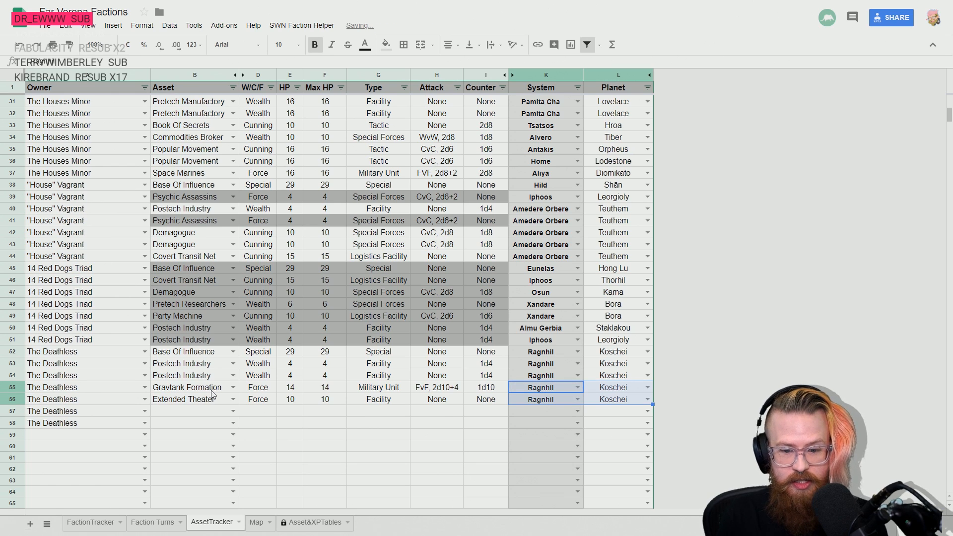
- Switch to the rulebook, read the Extended Theater entry in the Force Assets pages, and return to the spreadsheet
left_click(169, 412)
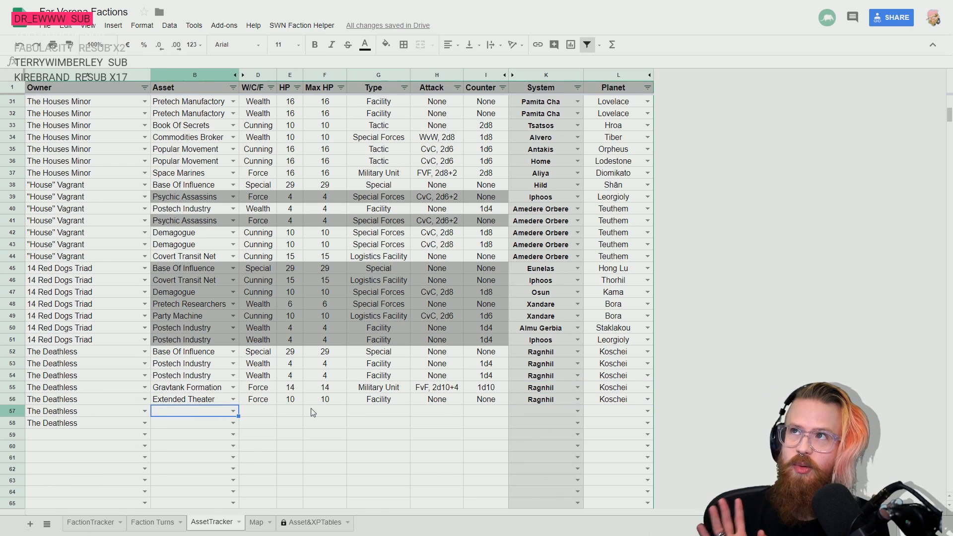
key("Up")
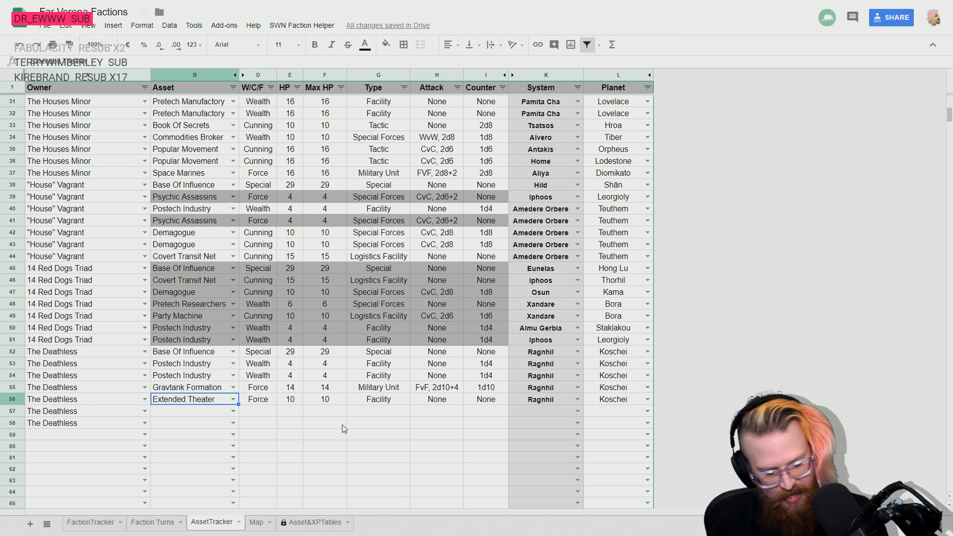
key("alt+Tab")
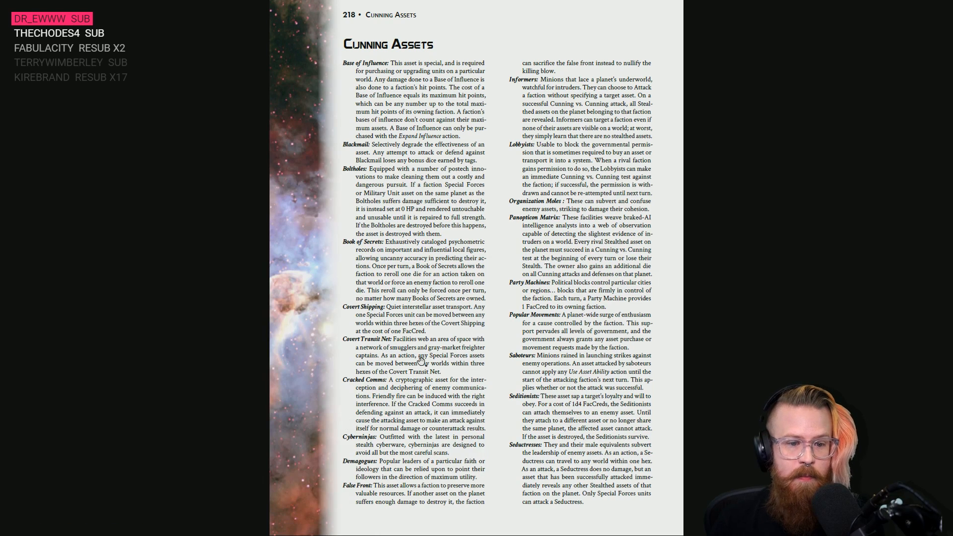
scroll(421, 378, "up", 1)
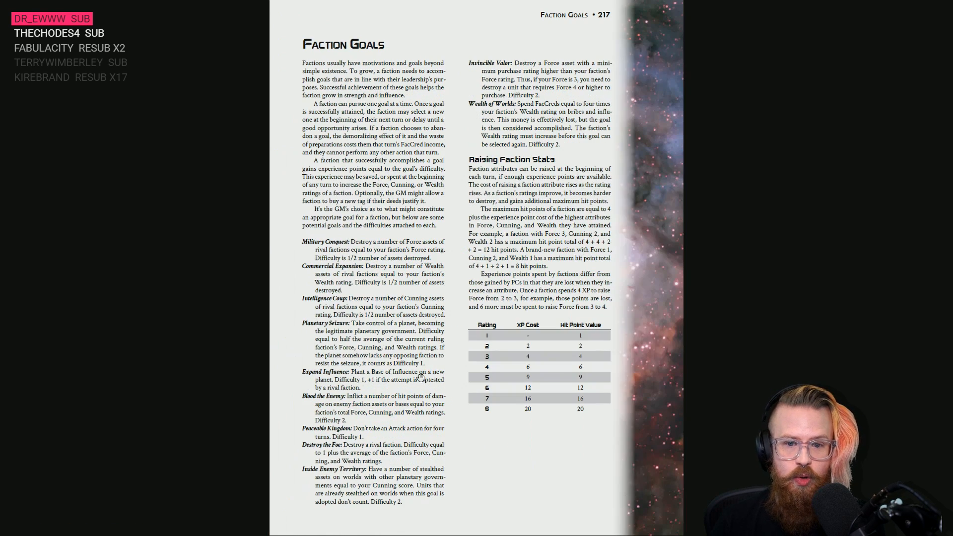
scroll(420, 378, "down", 2)
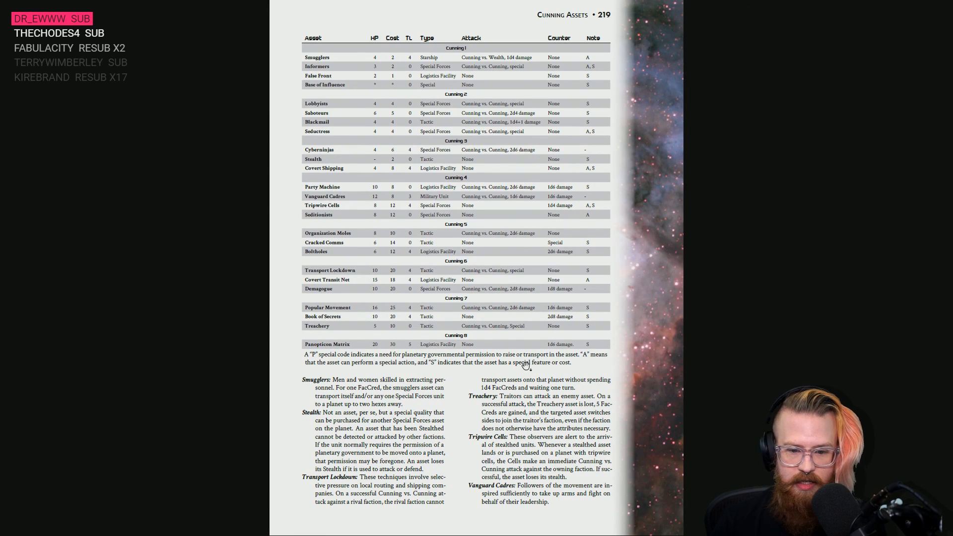
scroll(373, 395, "down", 1)
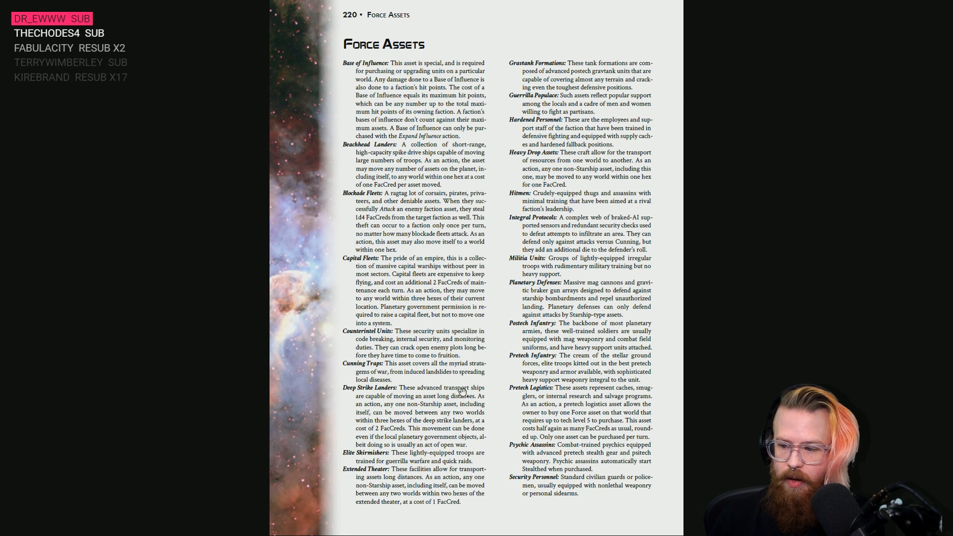
key("alt+Tab")
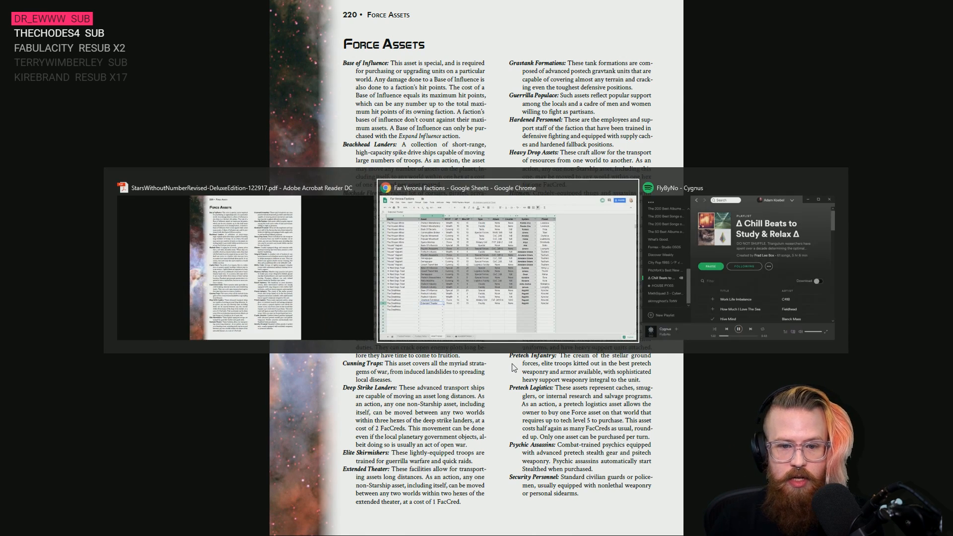
key("Return")
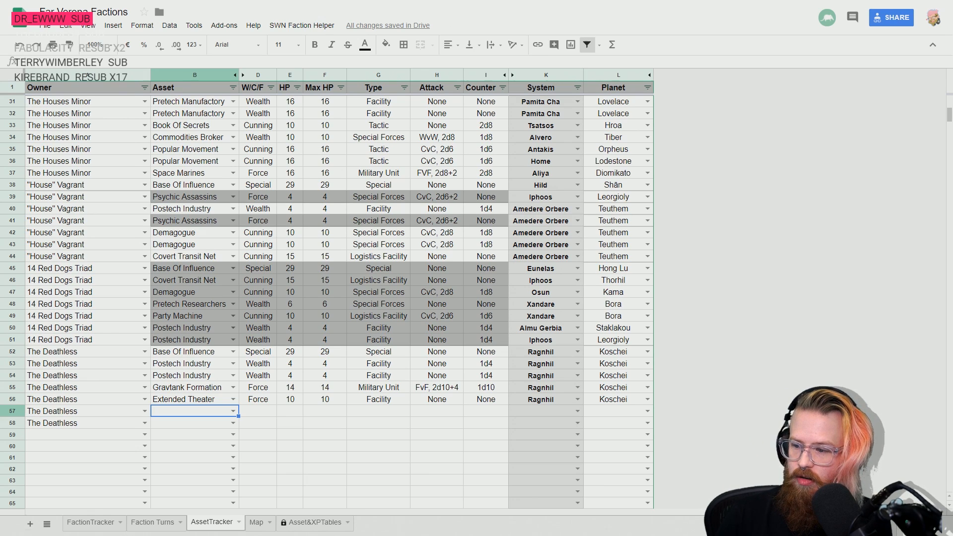
- Set the location of The Deathless's asset in row 57 to system Amedere Orbere and planet Teuthem
key("Right")
key("Right")
key("Right")
key("Right")
key("Right")
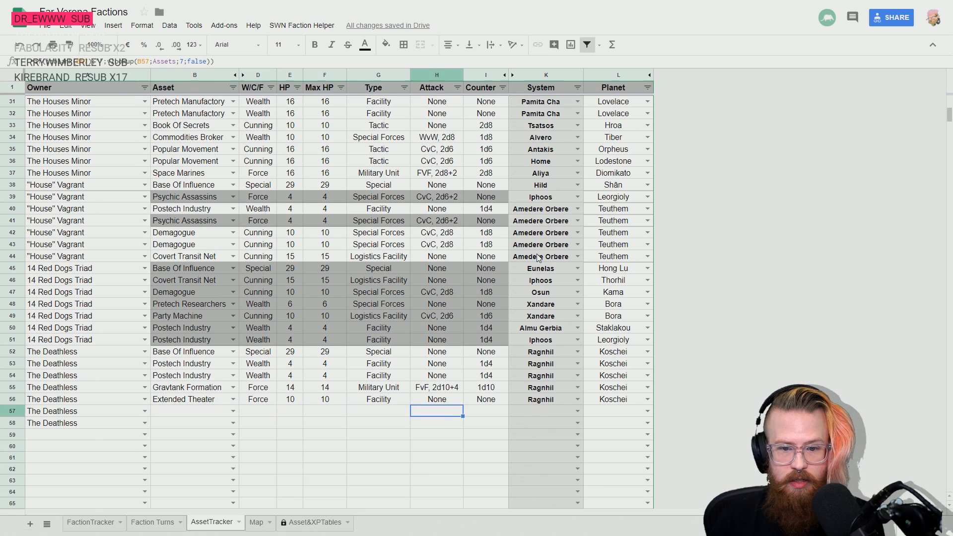
key("Right")
key("Right")
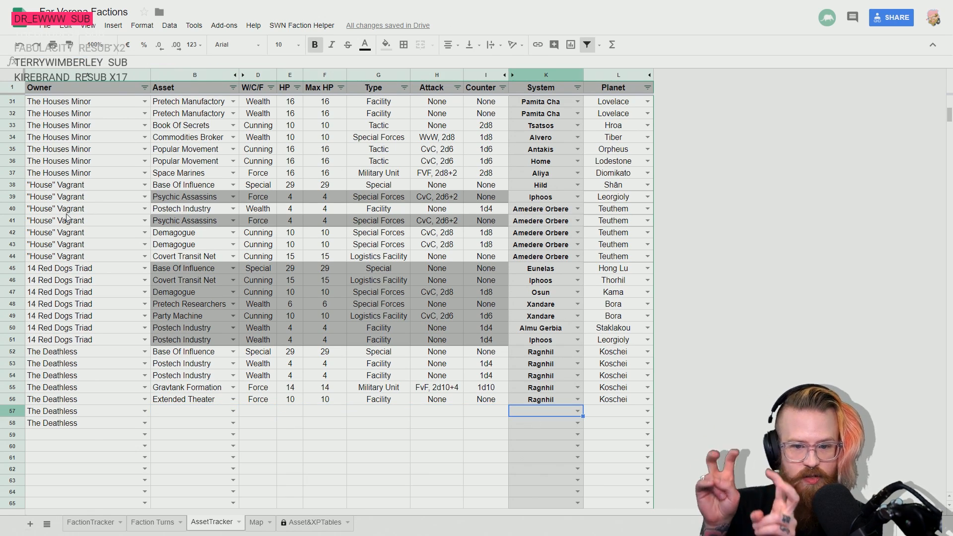
type("Amedere Orbere")
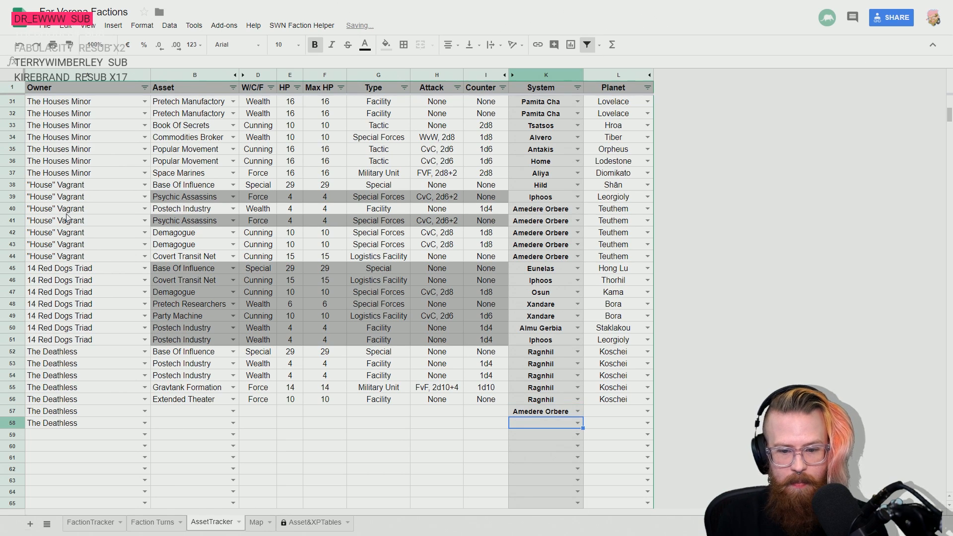
key("Tab")
type("Teuthem")
key("Return")
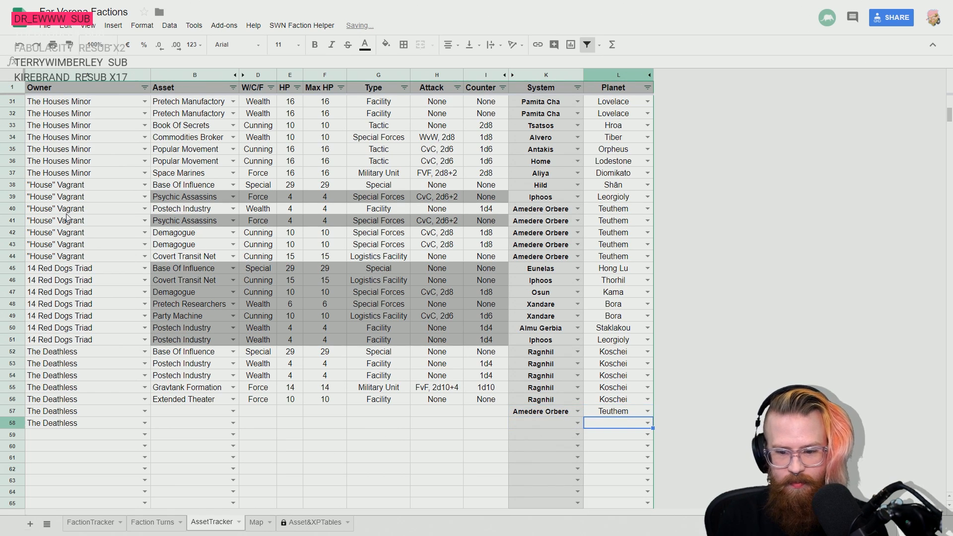
- Fill the system Amedere Orbere and planet Teuthem down from row 57 to The Deathless's asset in row 58
key("Up")
key("Left")
key("shift+Right")
key("shift+Down")
key("ctrl+d")
- Enter Blockade Runners in row 57 and Gravtank Formation in row 58 as The Deathless's assets
key("Left")
key("Left")
key("Left")
key("Left")
key("Left")
key("Left")
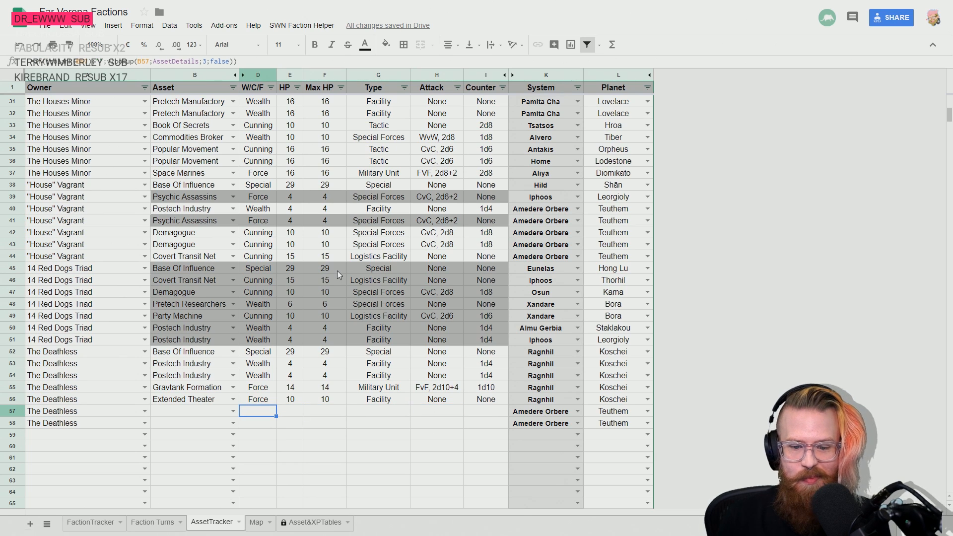
key("Left")
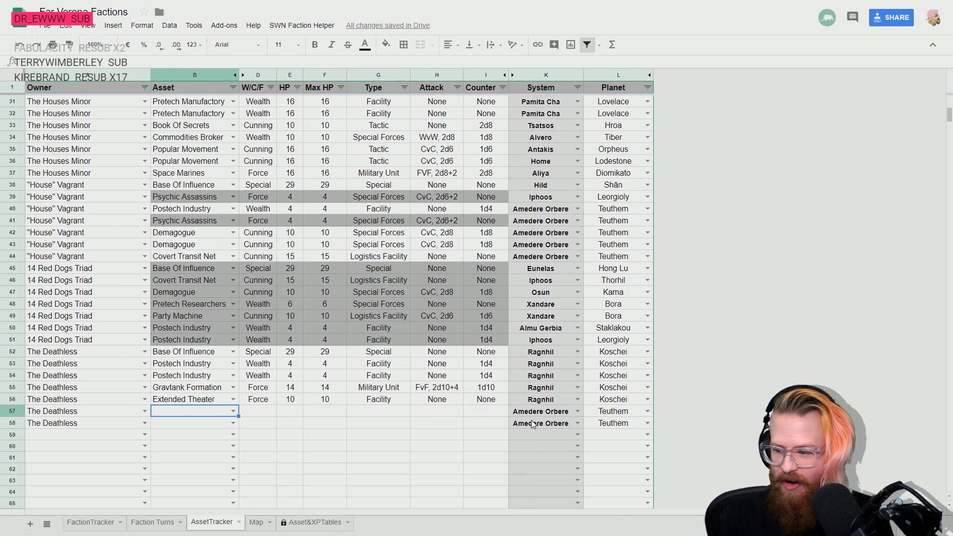
type("blo")
key("Down")
key("Down")
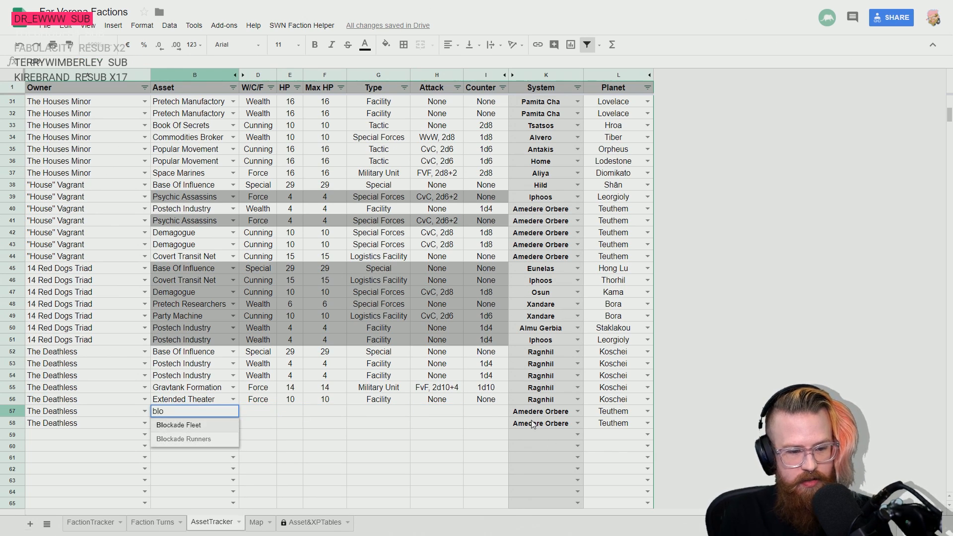
key("Return")
type("grav")
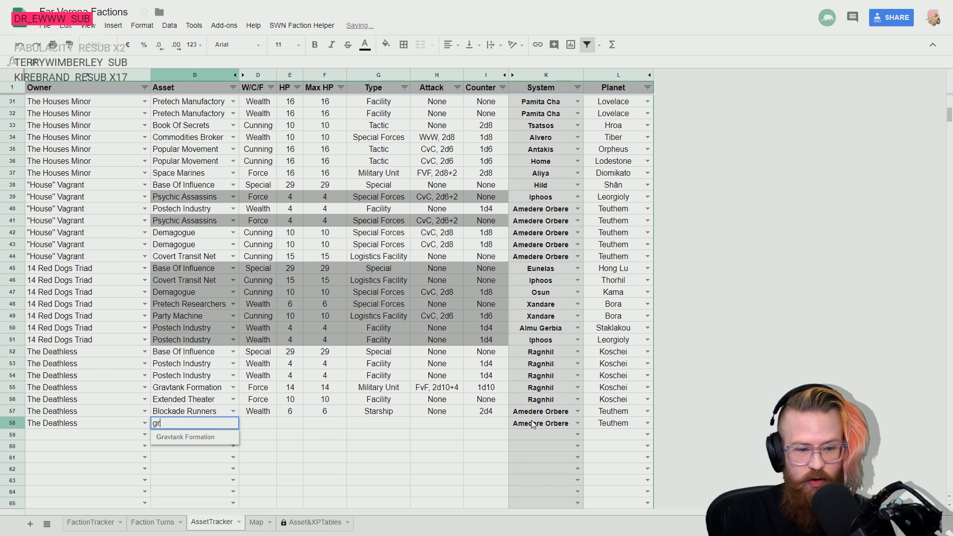
key("Down")
key("Return")
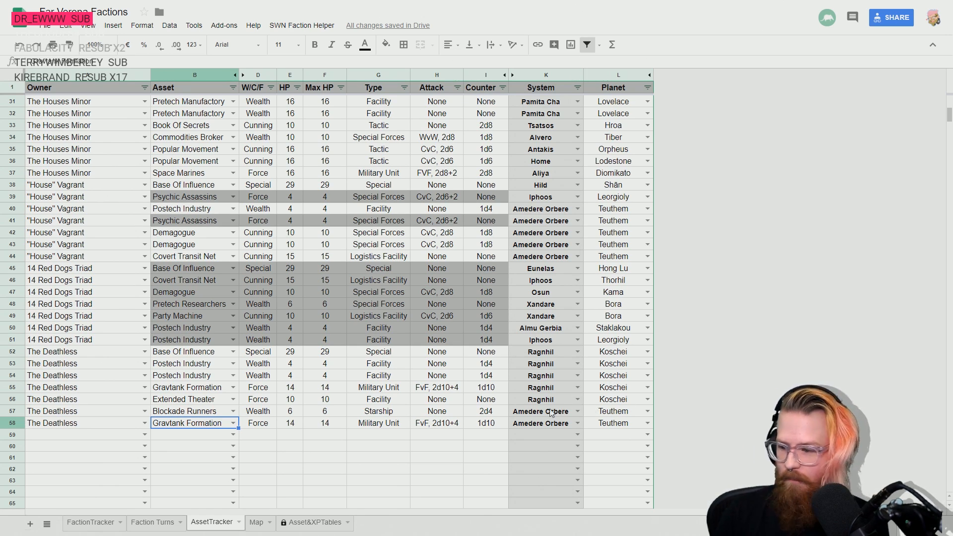
key("Up")
key("Down")
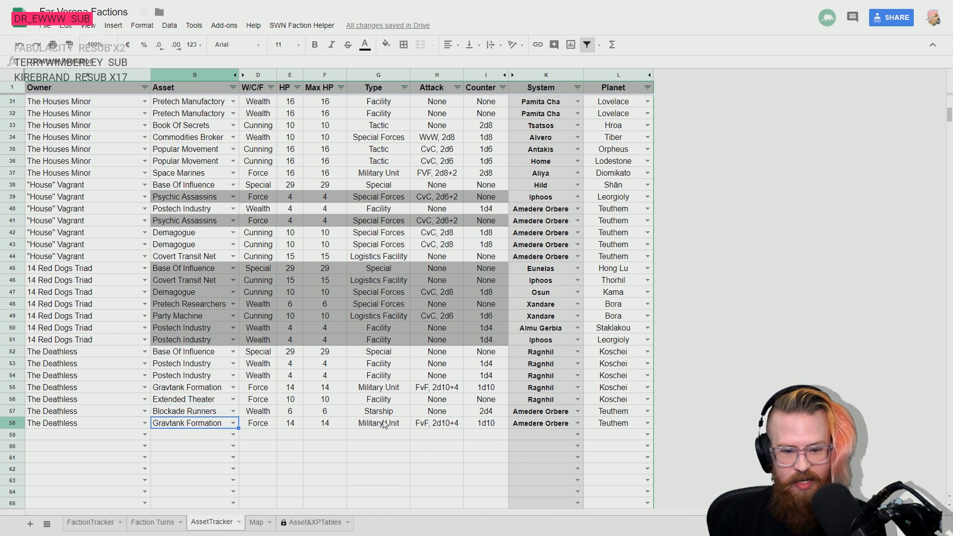
key("Right")
key("Left")
key("Up")
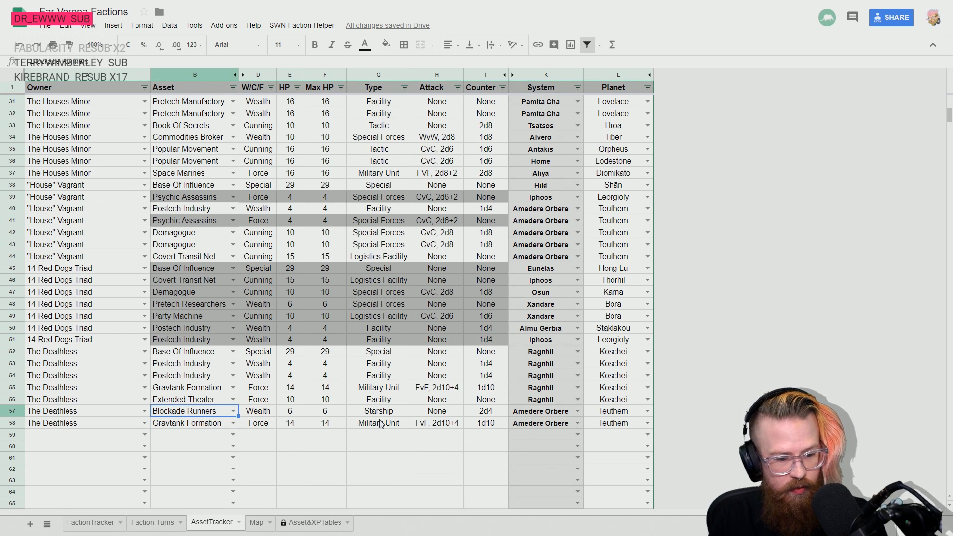
- Switch to the rulebook and find the Blockade Runners entry in the Wealth Assets pages
key("alt+Tab")
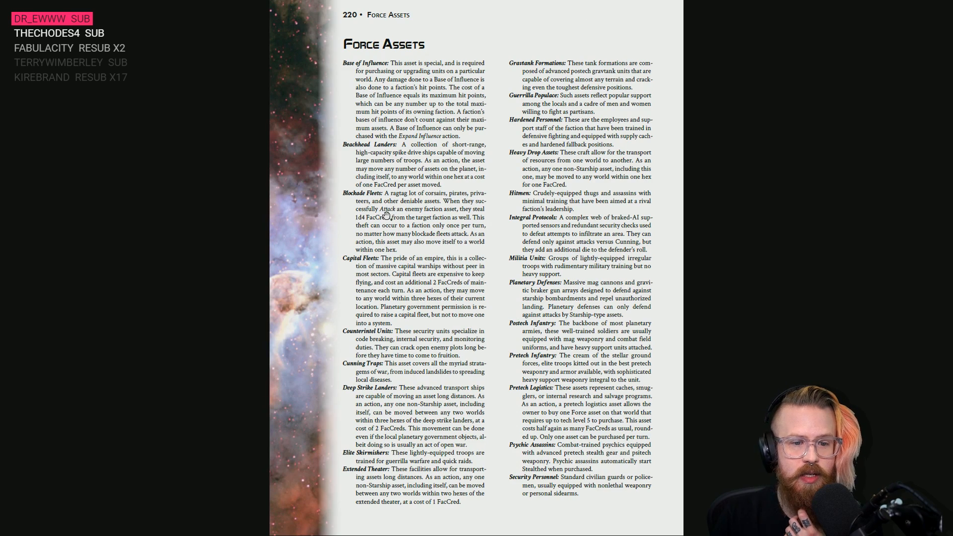
scroll(395, 207, "up", 1)
scroll(397, 211, "down", 1)
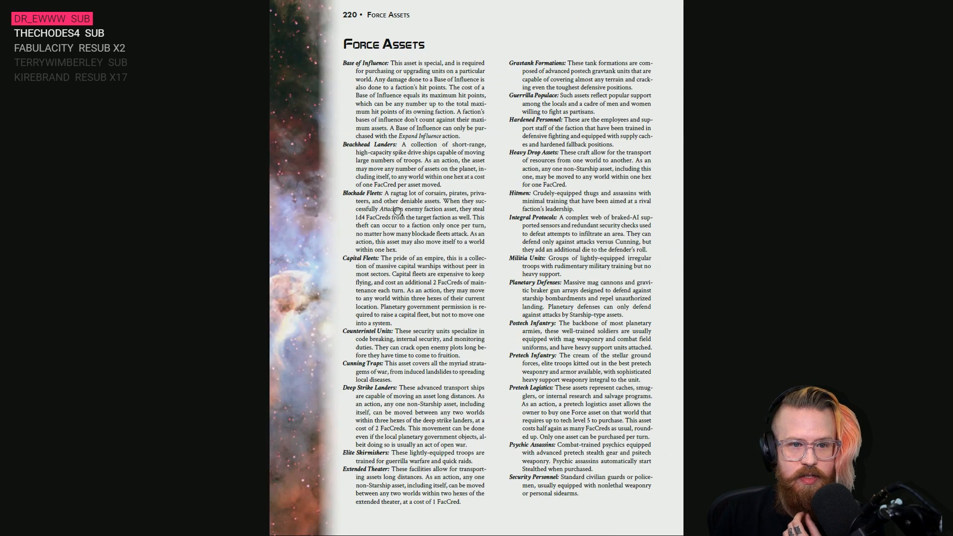
scroll(397, 211, "up", 3)
scroll(397, 211, "down", 1)
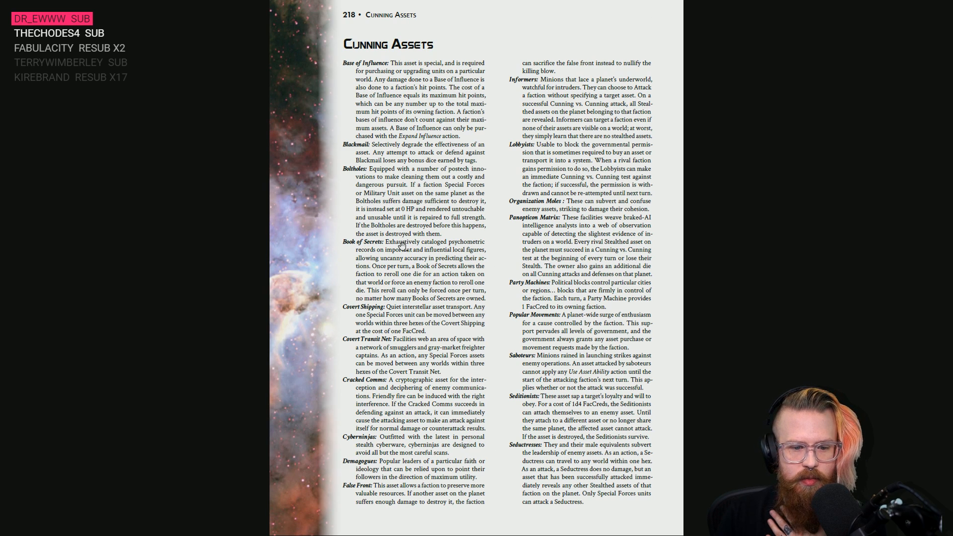
scroll(401, 245, "down", 2)
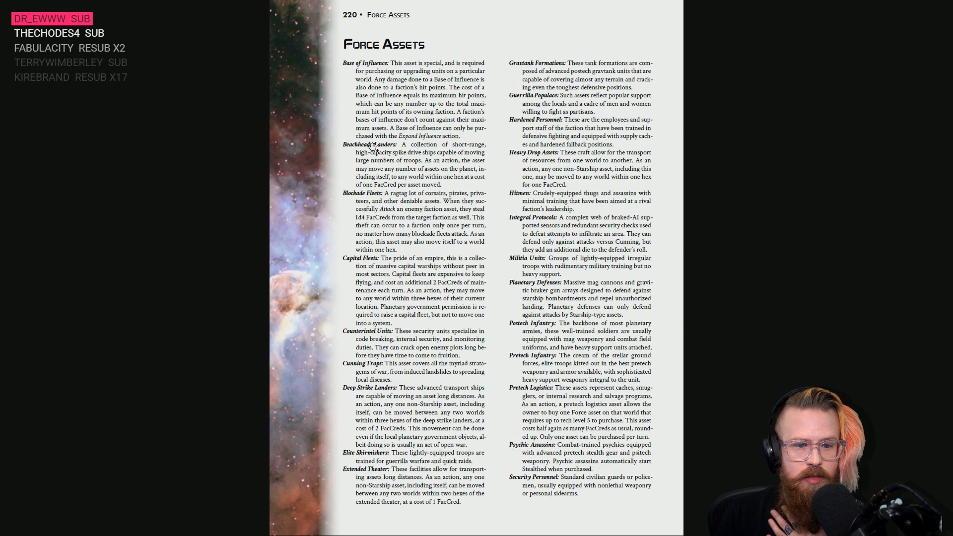
scroll(373, 212, "down", 2)
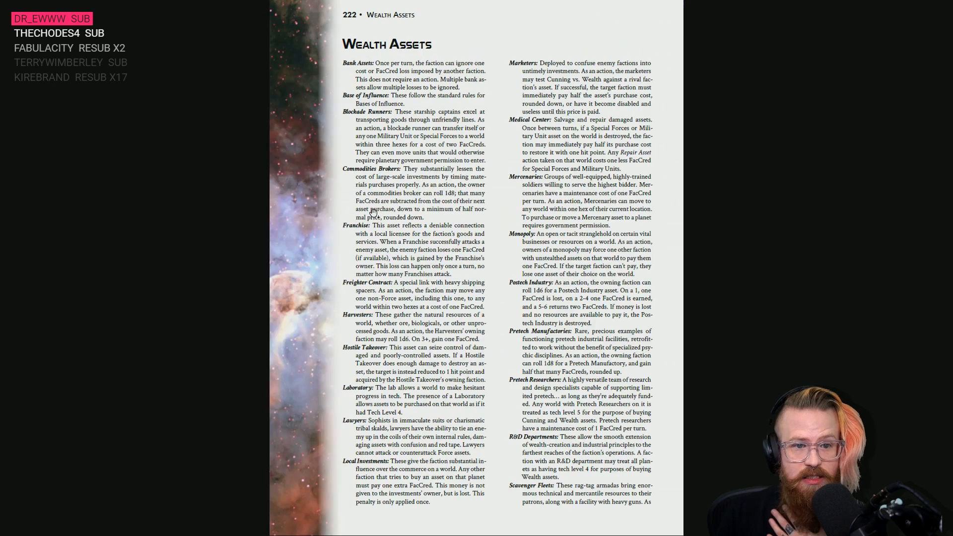
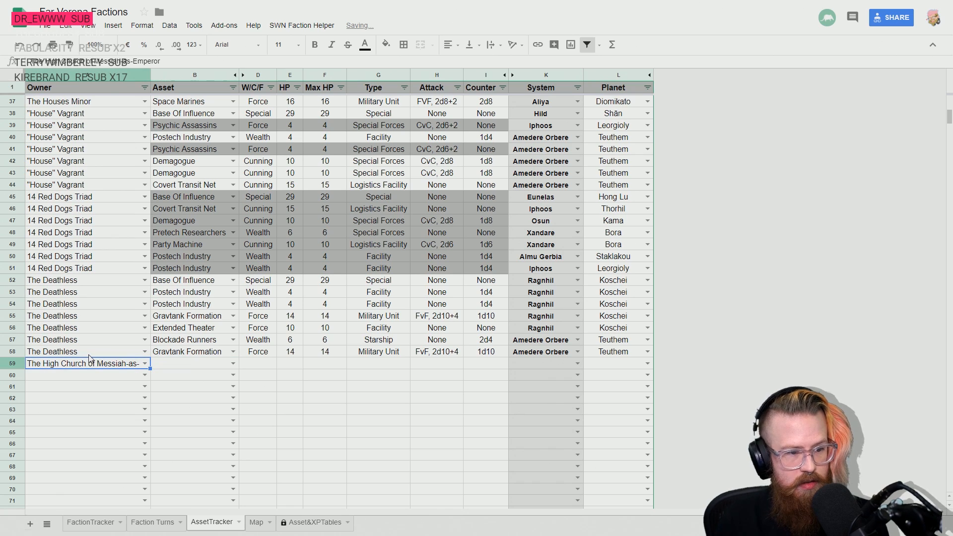
- Fit the Owner column to its longest name and enter Base Of Influence as the High Church of Messiah-as-Emperor's asset in row 59
double_click(149, 75)
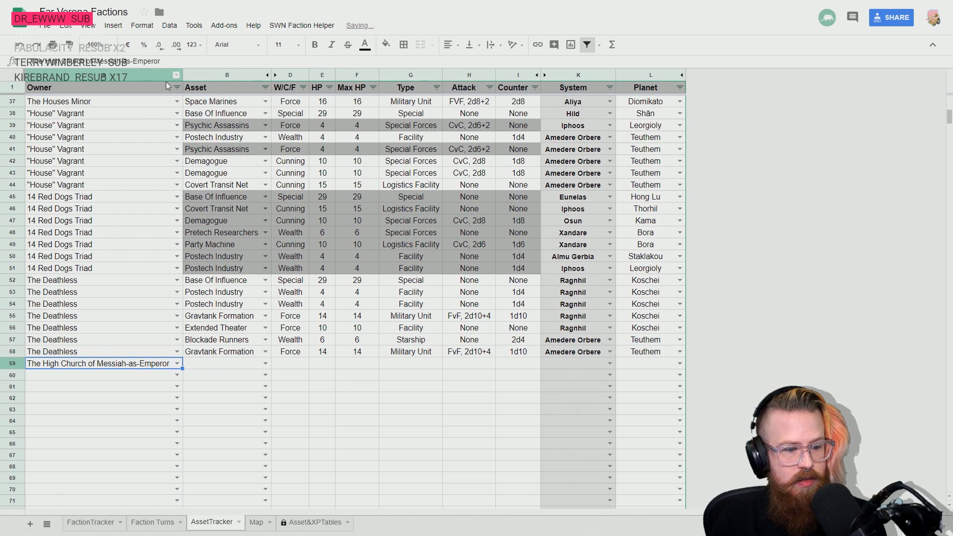
key("Right")
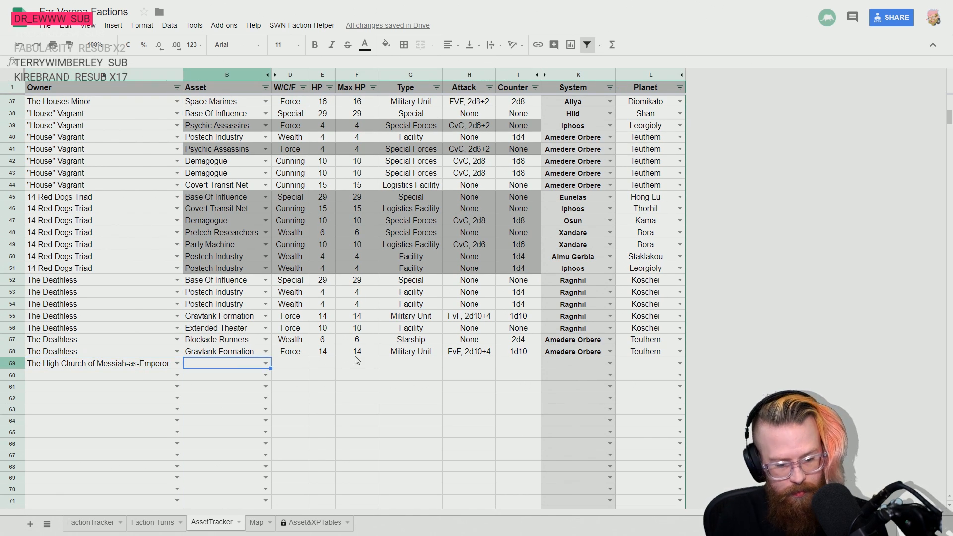
type("bas")
key("Down")
key("Return")
key("Up")
key("Right")
key("Right")
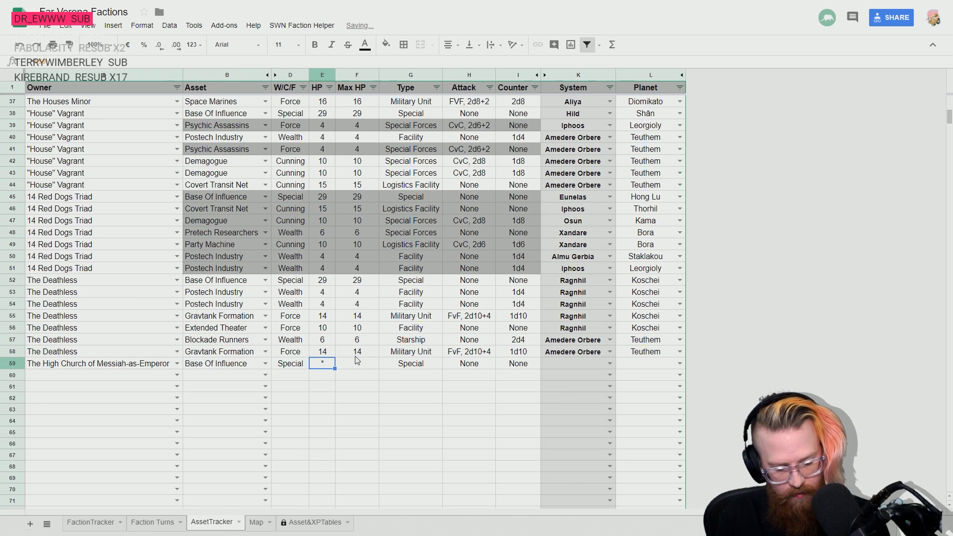
- Set both HP and Max HP of the High Church's Base Of Influence in row 59 to 49, accepting the protected-range warning
type("49")
key("Right")
type("49")
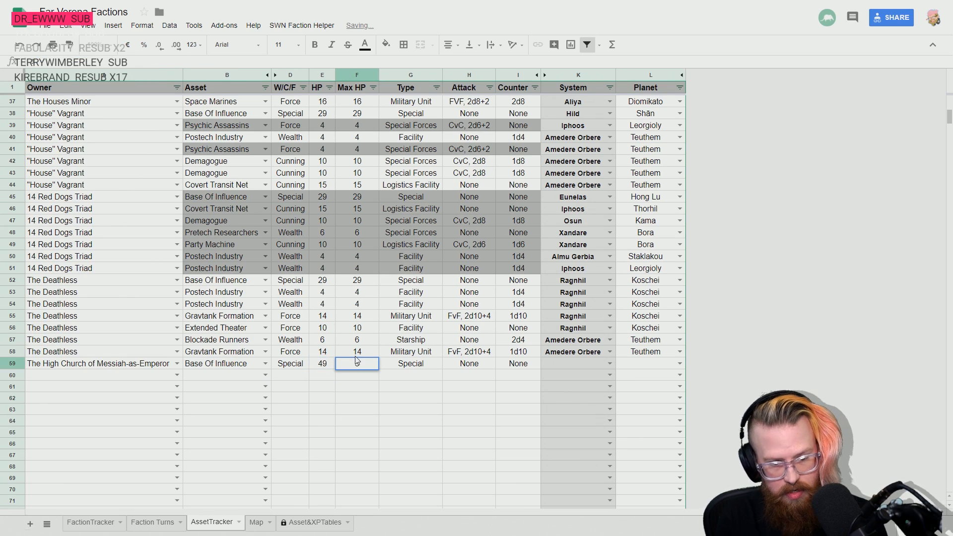
key("Return")
left_click(360, 279)
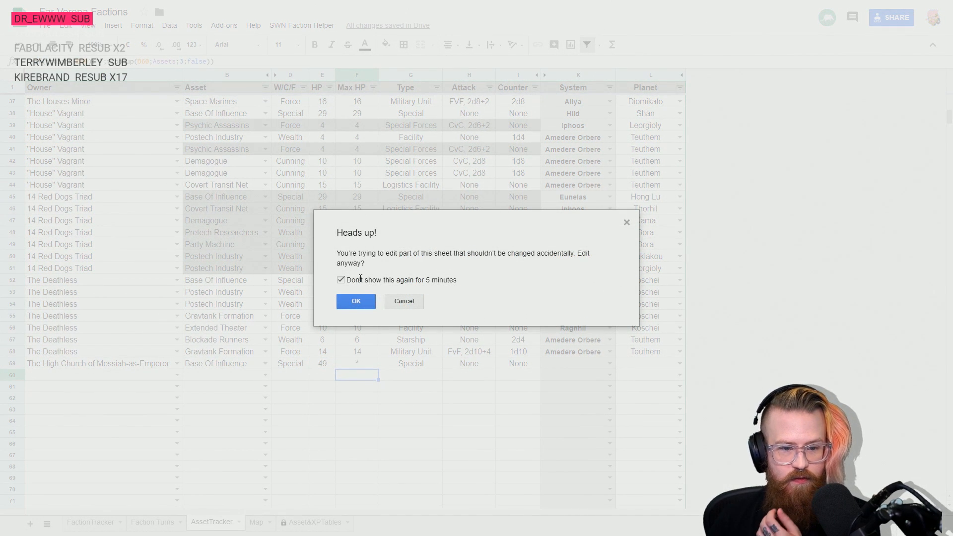
left_click(352, 302)
left_click(367, 368)
type("49")
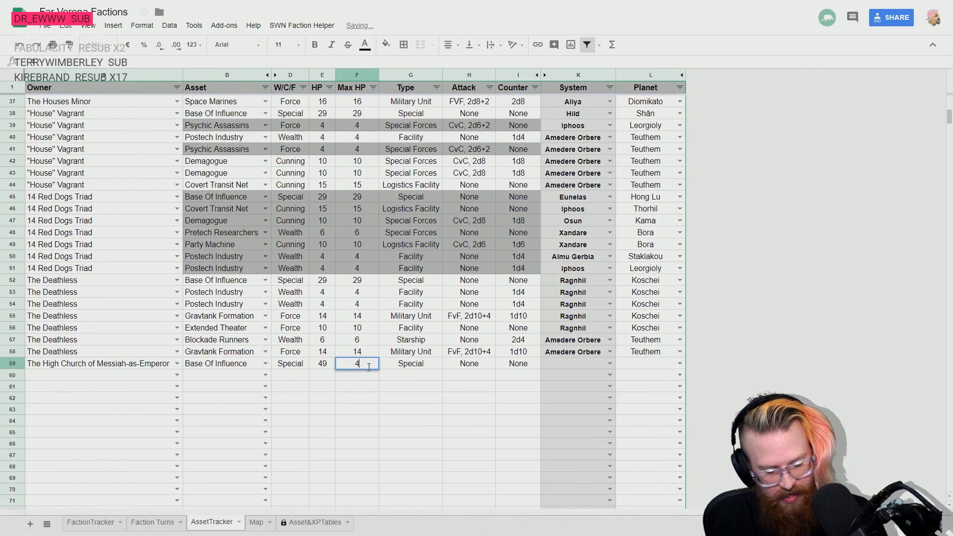
key("Return")
- Set the system of the High Church's Base Of Influence in row 59 to Sig
key("Right")
key("Right")
key("Right")
key("Right")
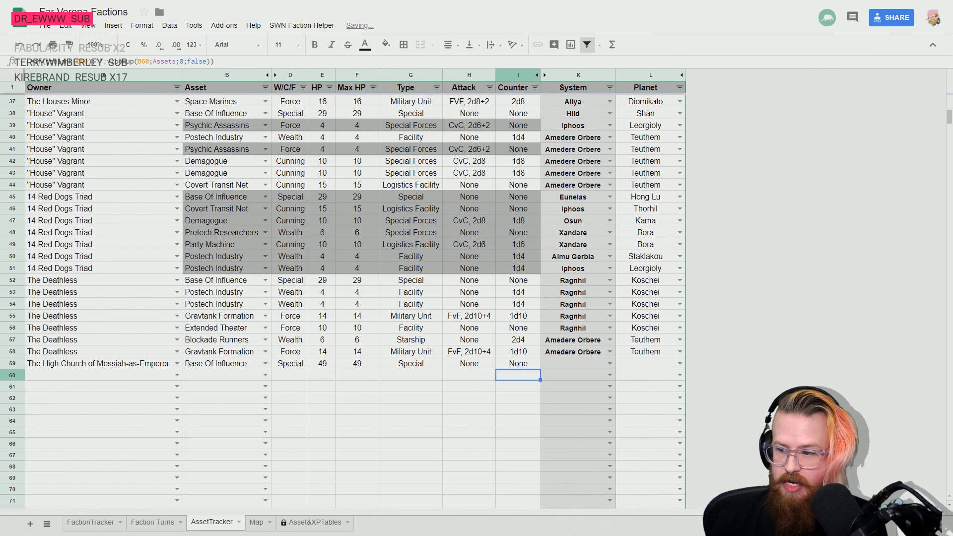
key("Up")
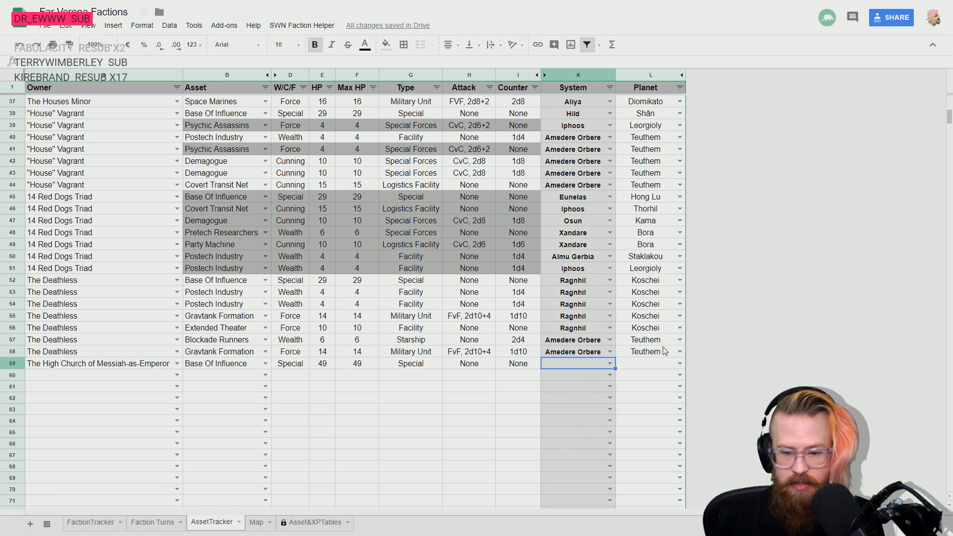
type("sig")
key("Tab")
key("Left")
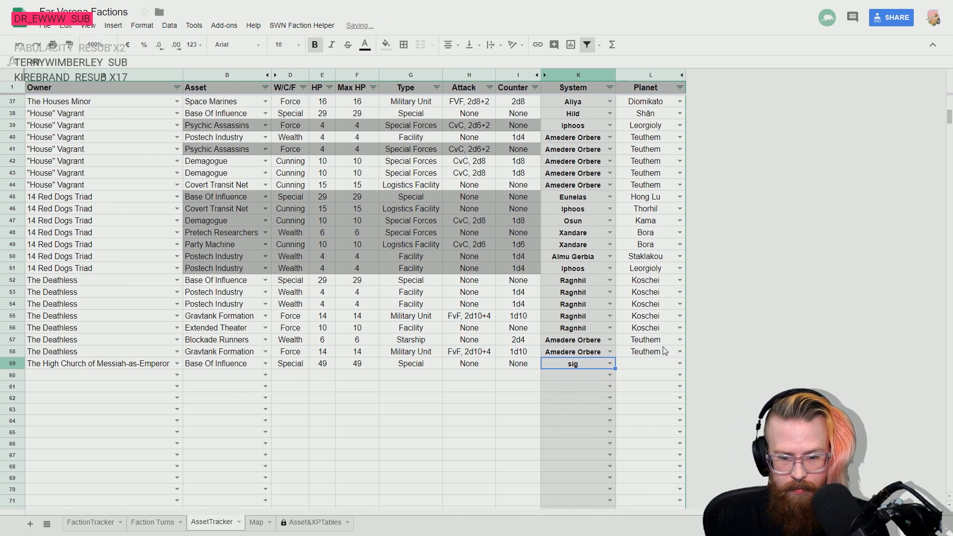
type("s")
key("BackSpace")
type("Sig")
key("Return")
key("Up")
key("Right")
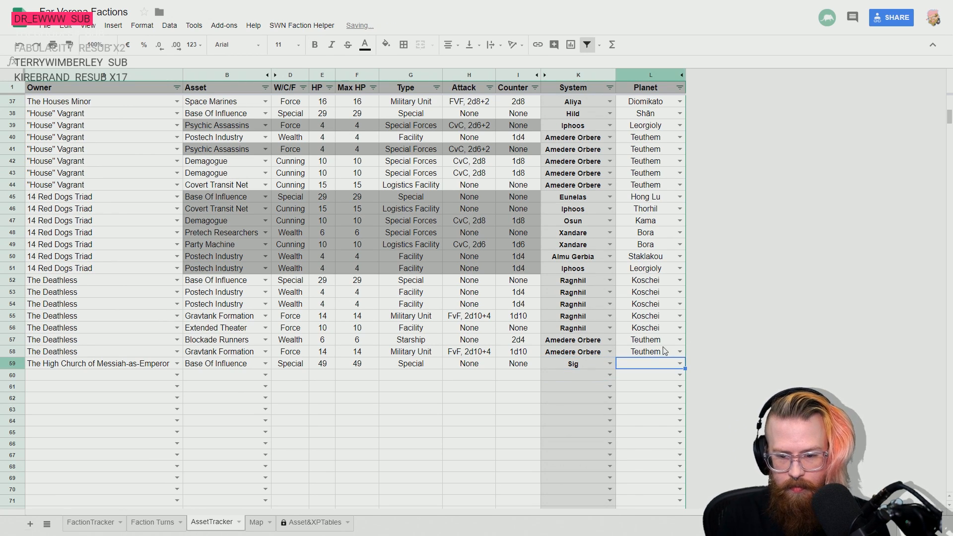
- Set the planet of the High Church's Base Of Influence in row 59 to Andophael
type("Andophael")
key("Return")
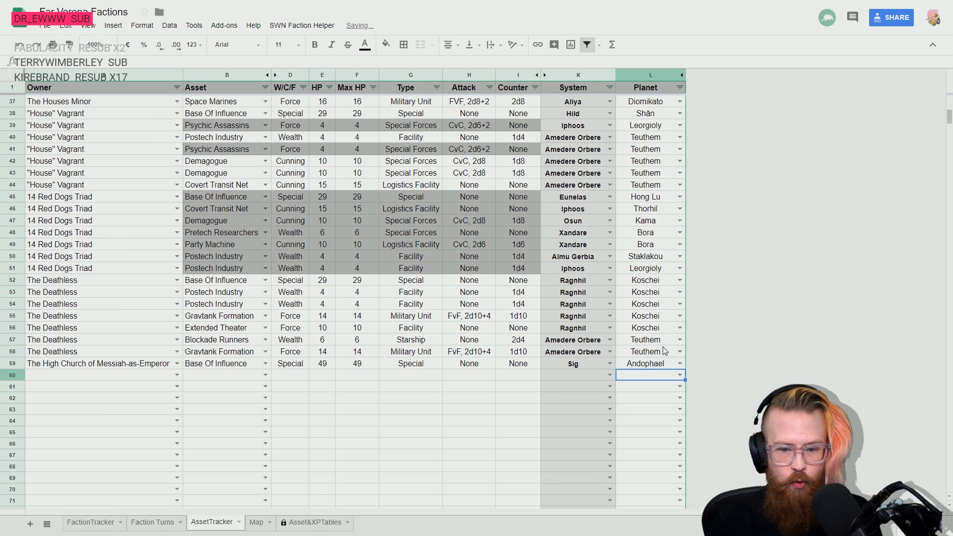
- Fill the owner The High Church of Messiah-as-Emperor down from row 59 through row 63
key("Left")
key("Left")
key("Left")
key("Left")
key("Left")
key("Left")
key("Left")
key("Left")
key("Left")
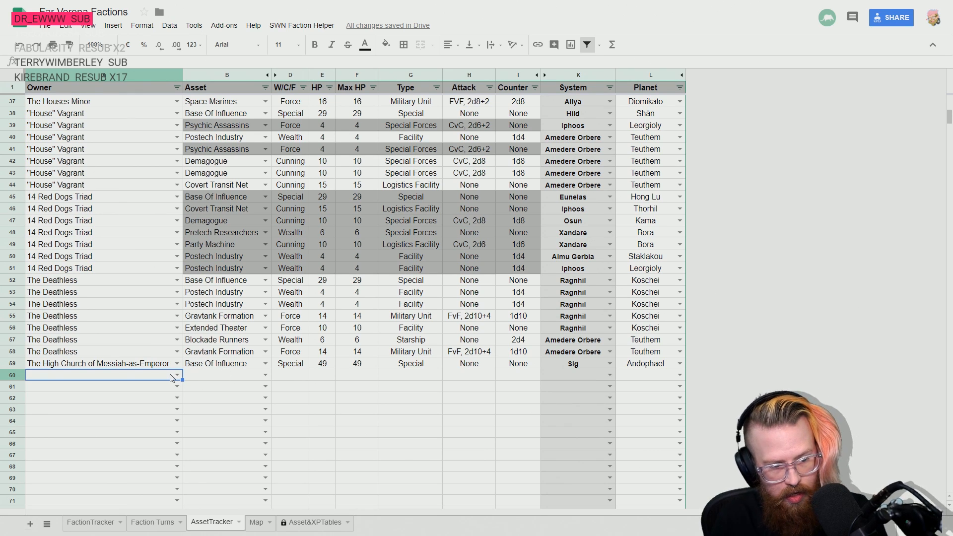
key("Up")
key("shift+Down")
key("shift+Down")
key("shift+Down")
key("shift+Down")
key("ctrl+d")
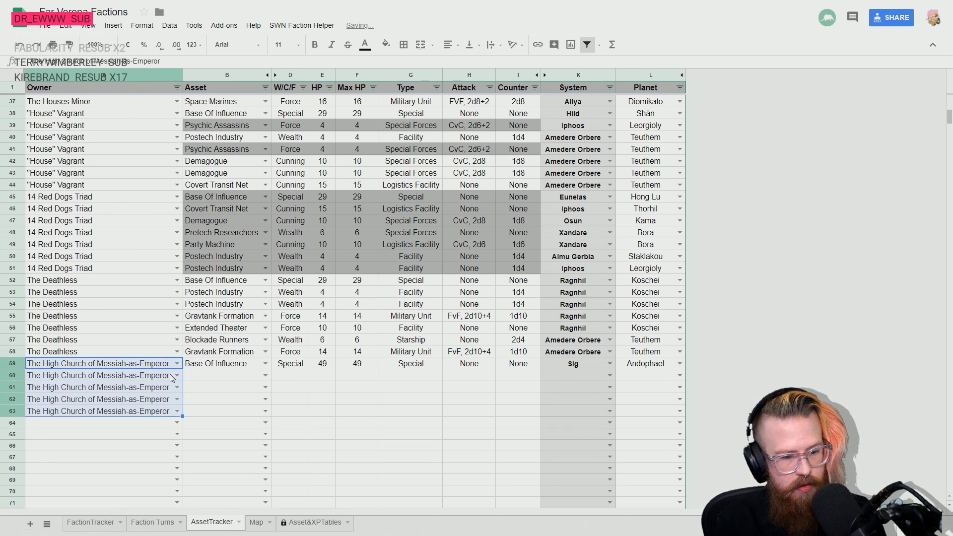
- Fill the system Sig and planet Andophael down from row 59 through row 63
key("Right")
key("Down")
key("Up")
key("Right")
key("Right")
key("Right")
key("Right")
key("Right")
key("Right")
key("Right")
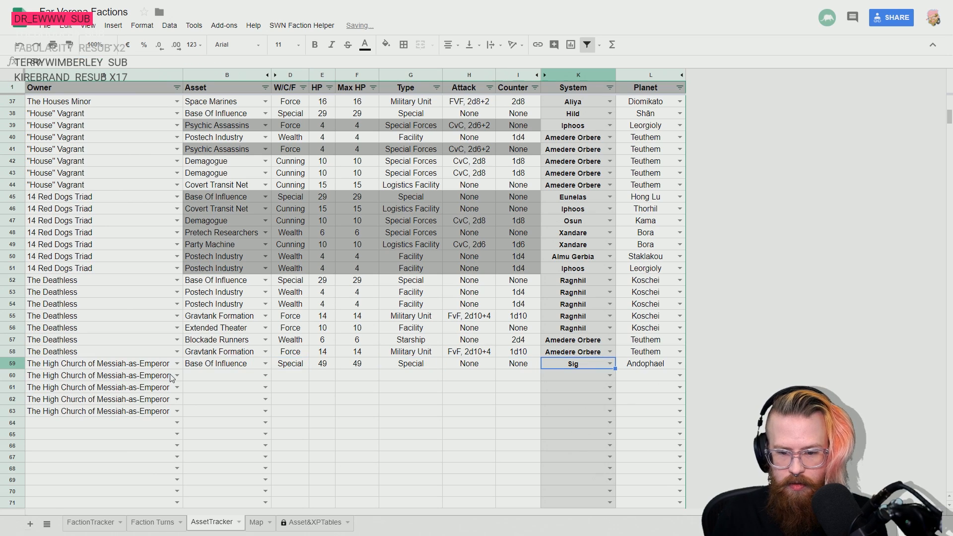
key("shift+Right")
key("shift+Down")
key("shift+Down")
key("shift+Down")
key("shift+Down")
key("ctrl+d")
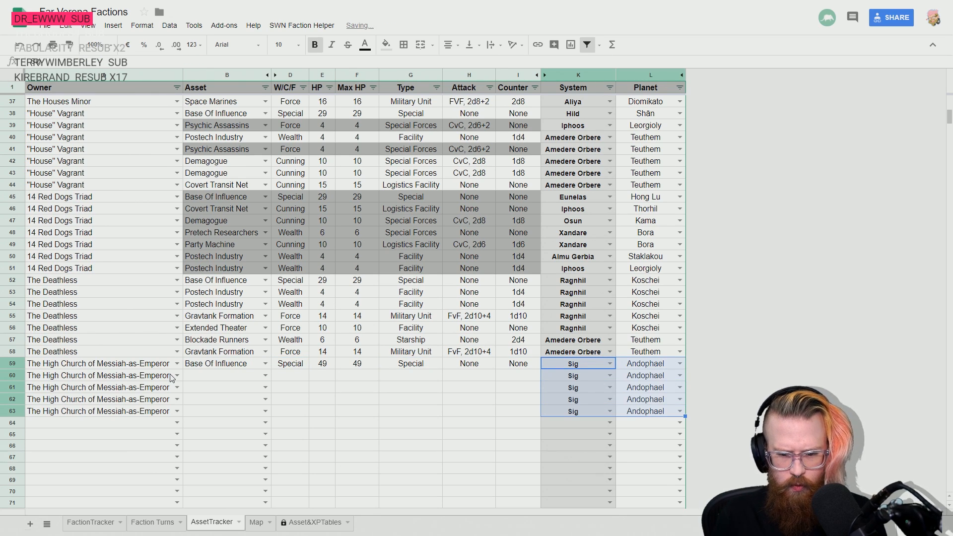
- Enter Covert Transit Net as the High Church's asset in row 60
key("Left")
key("Left")
key("Left")
key("Left")
key("Left")
key("Left")
key("Left")
key("Down")
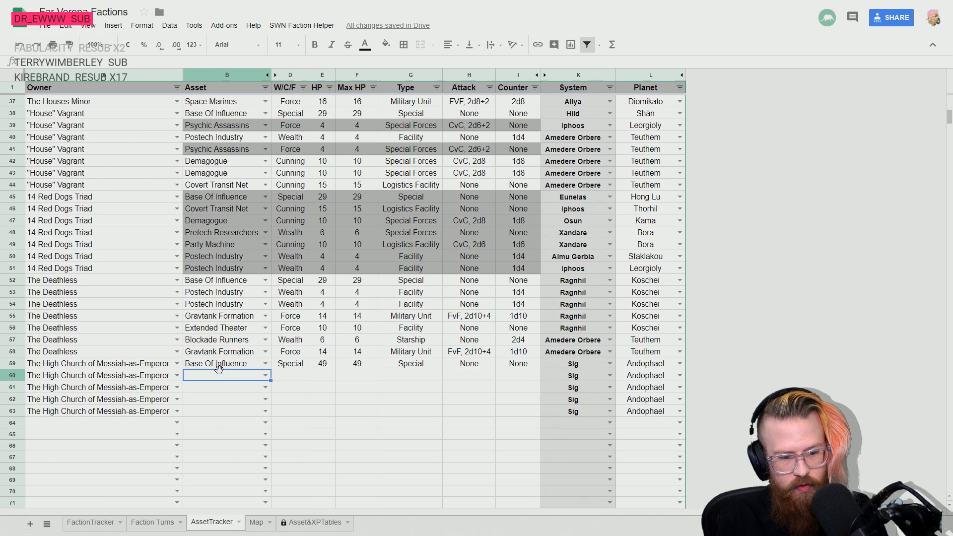
type("cover")
key("Down")
key("Down")
key("Return")
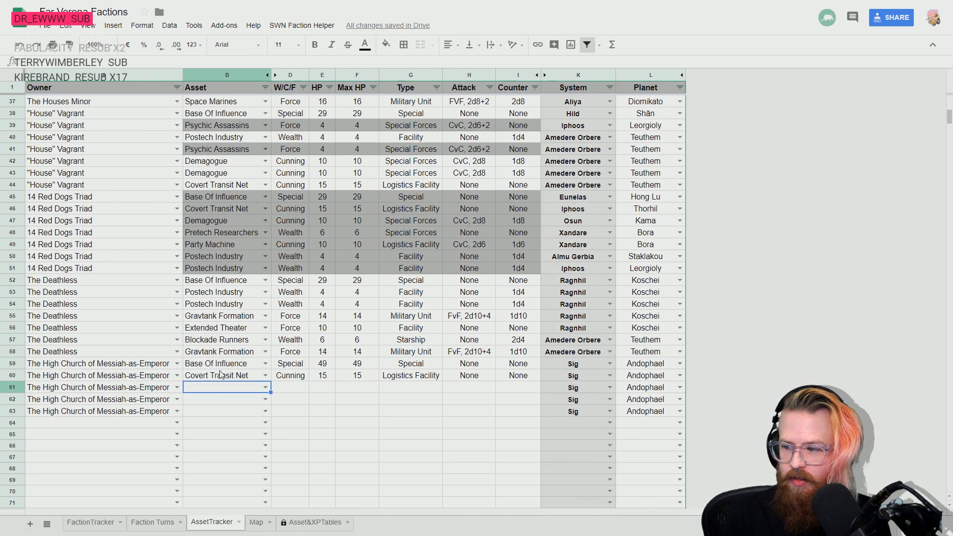
- Enter Book Of Secrets as the High Church's asset in row 61
type("book")
key("Down")
key("Return")
key("Up")
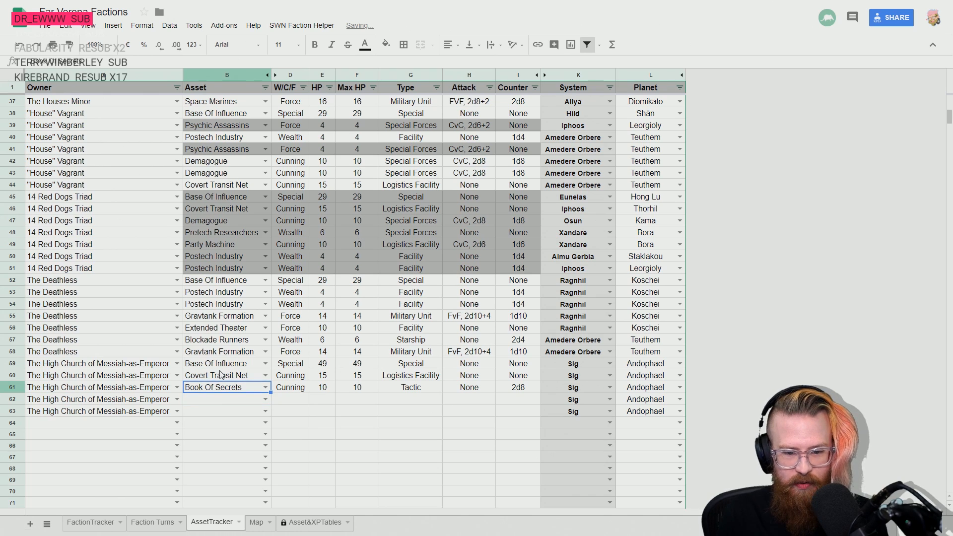
key("Down")
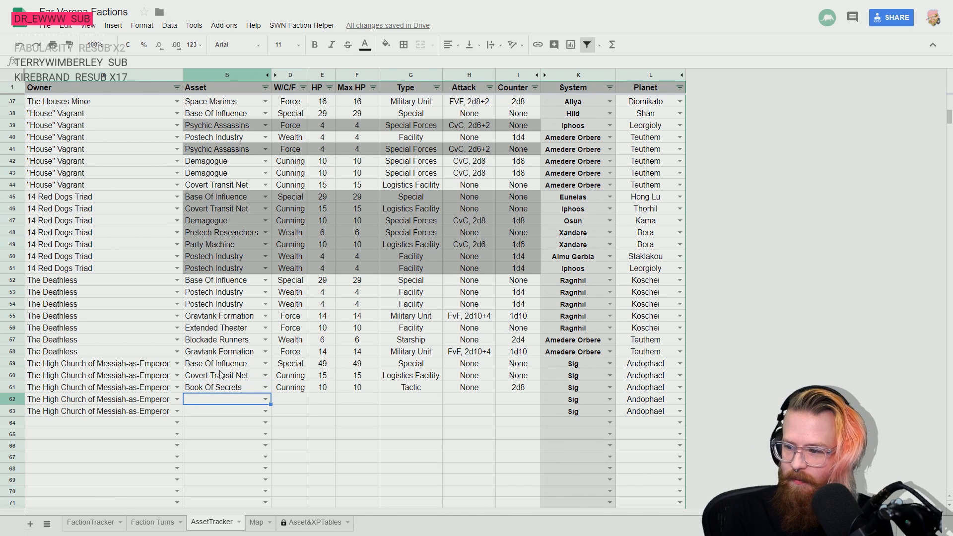
- Enter Commodities Broker in row 62 and Venture Capital in row 63 as the High Church's assets
type("co")
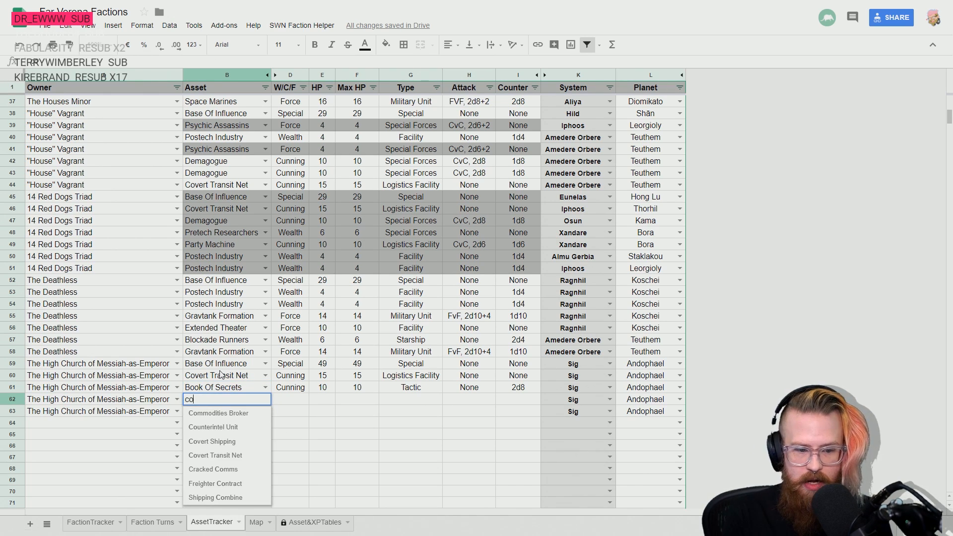
type("mm")
key("Return")
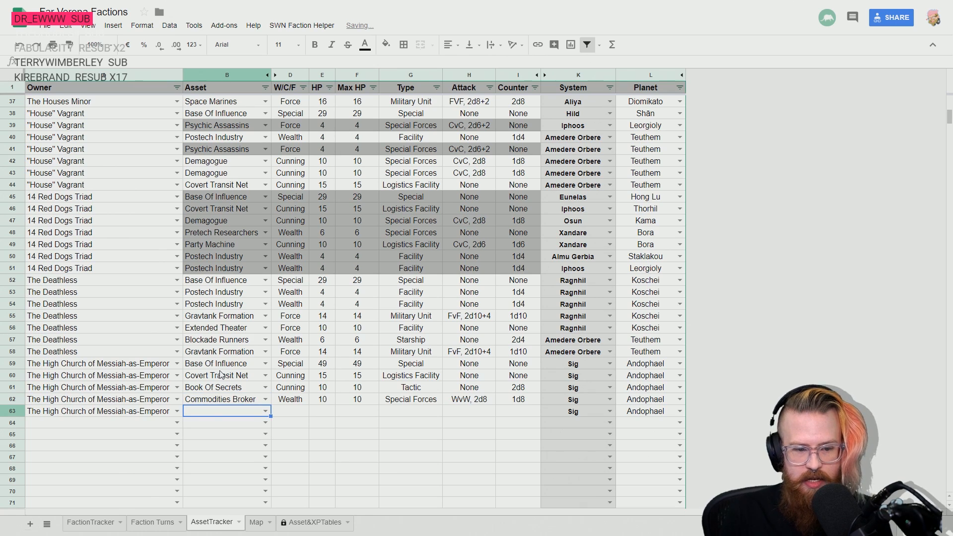
type("ven")
key("Return")
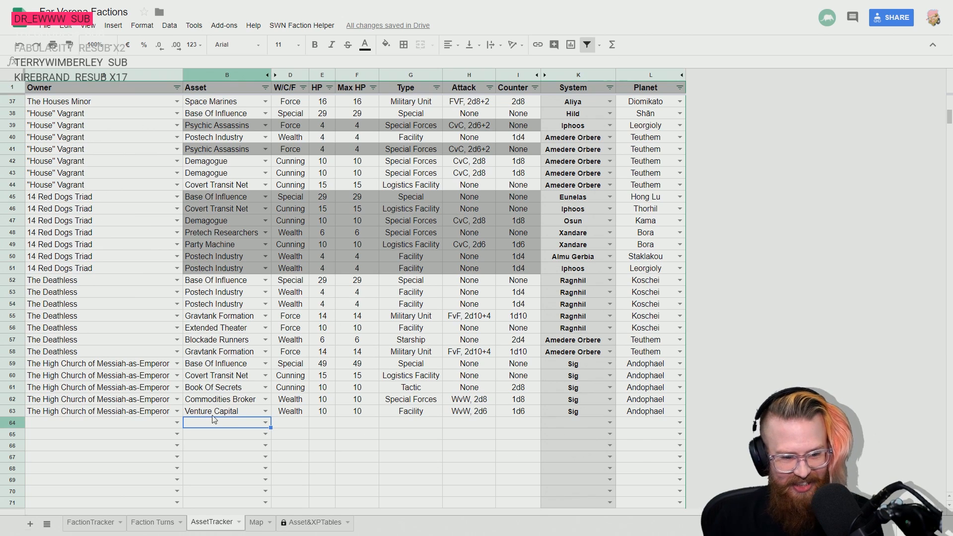
key("Up")
key("Up")
key("Down")
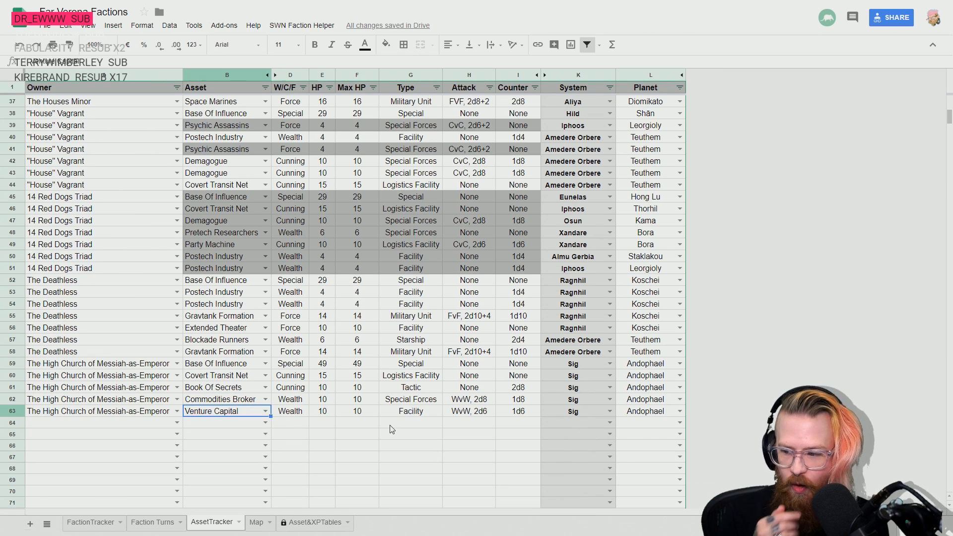
- Add row 64 with The High Church of Messiah-as-Emperor as owner and Bank as the asset
key("Down")
key("Left")
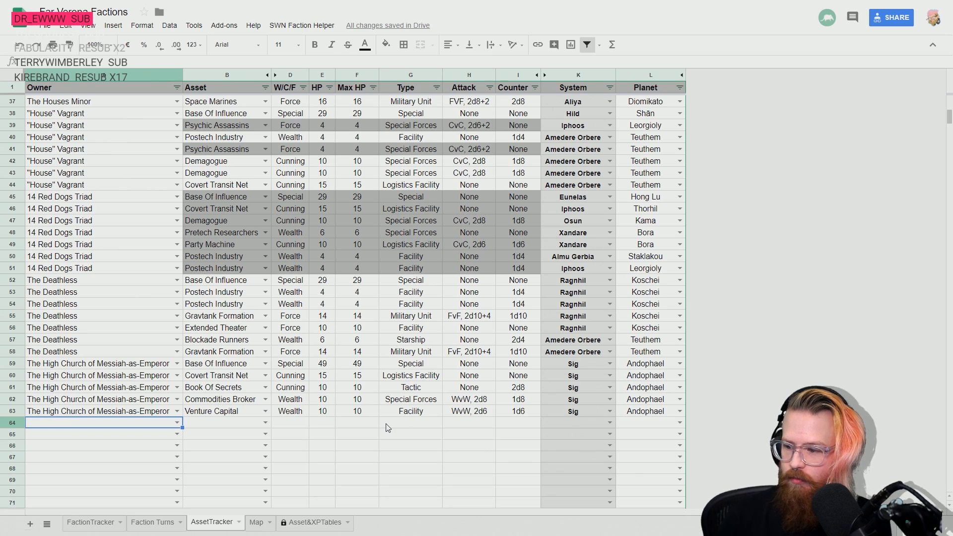
scroll(256, 373, "down", 2)
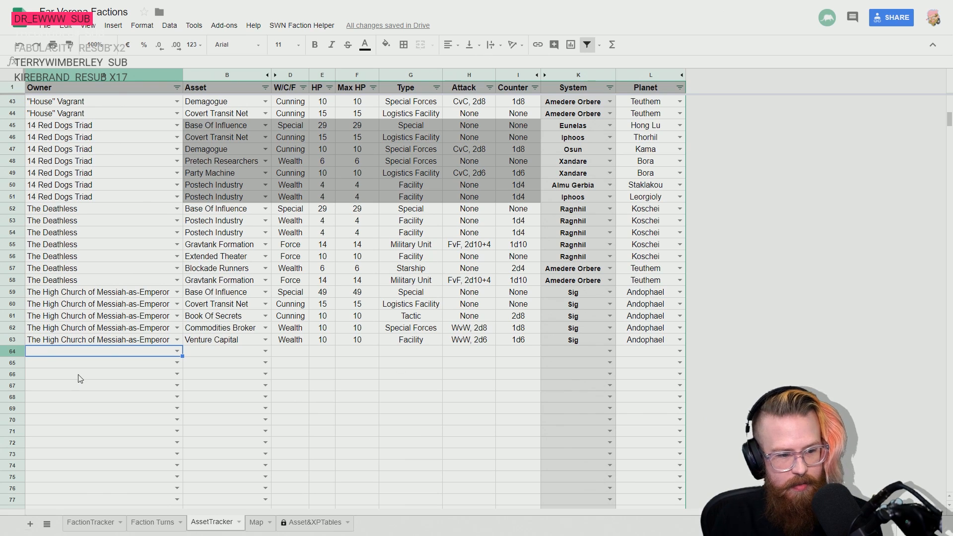
type("T")
key("Tab")
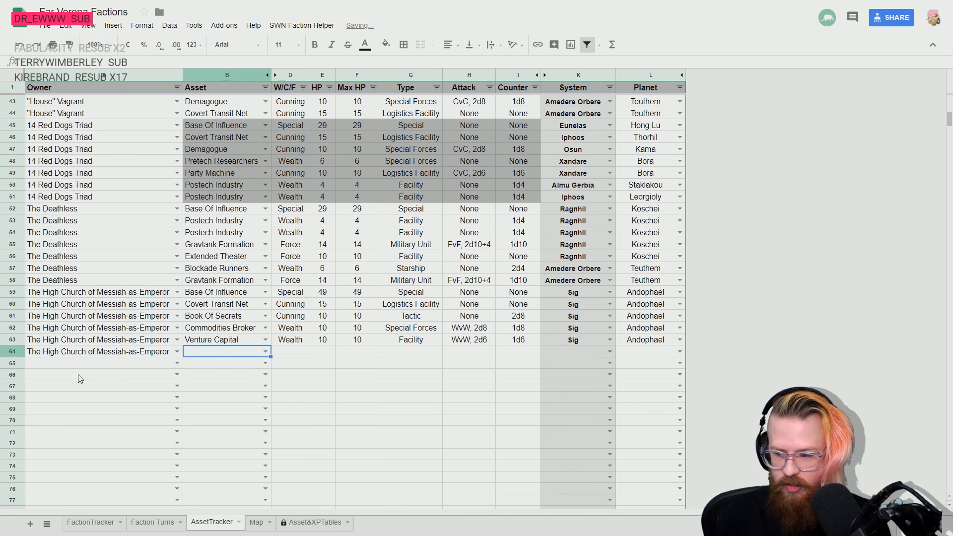
type("Bank")
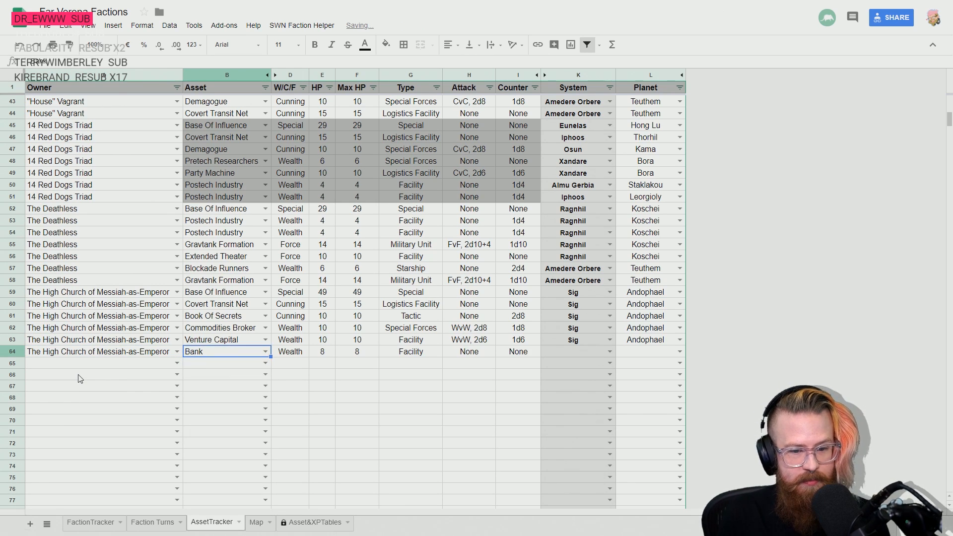
- Set the location of the High Church's Bank in row 64 to system Sig and planet Andophael
key("Tab")
key("Tab")
key("Tab")
key("Tab")
key("Tab")
key("Tab")
key("Tab")
type("Sig")
key("Return")
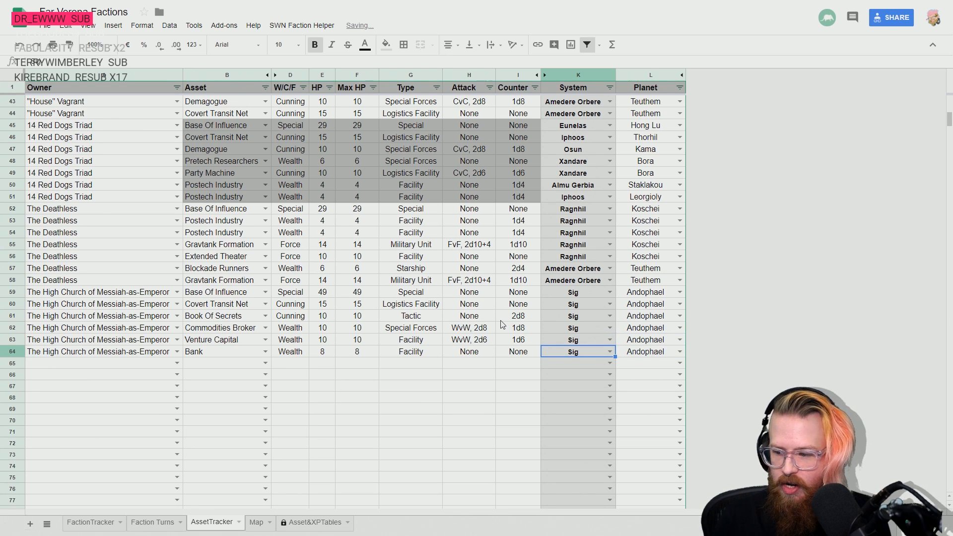
- Switch to the rulebook and examine the Force Assets table and the Wealth Assets descriptions and table
key("alt+Tab")
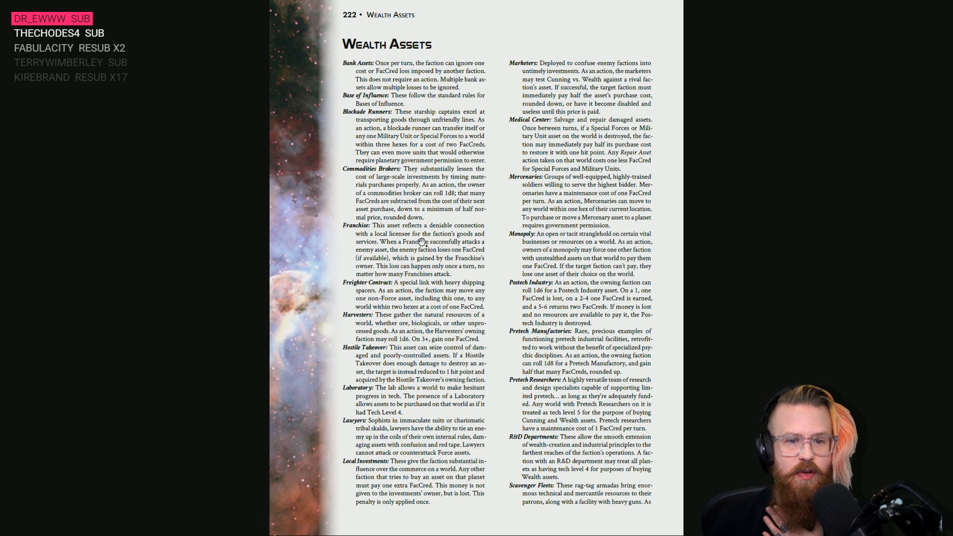
scroll(422, 242, "up", 1)
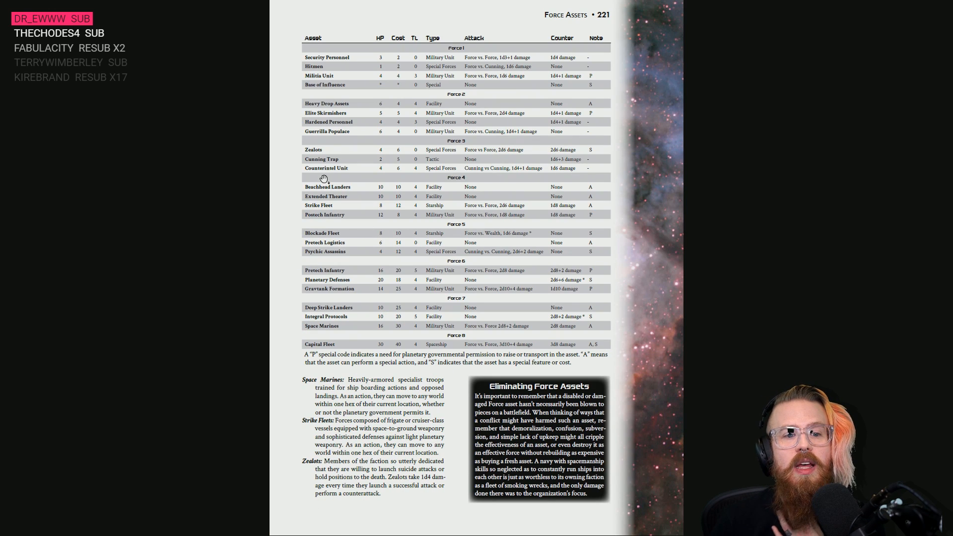
scroll(326, 192, "down", 2)
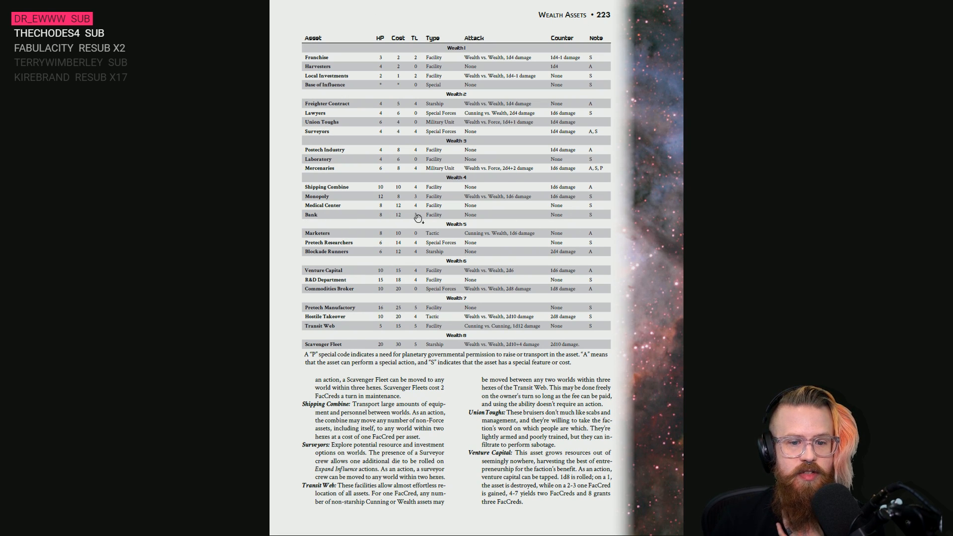
scroll(477, 223, "up", 1)
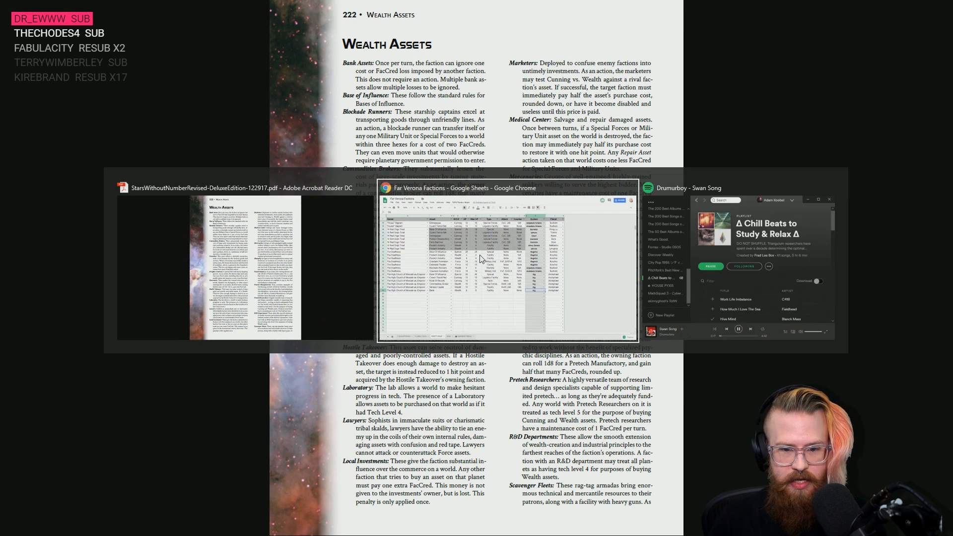
- Switch back to the Far Verona Factions sheet and shade the Covert Transit Net cells from Asset to Counter in row 60 grey
key("alt+Tab")
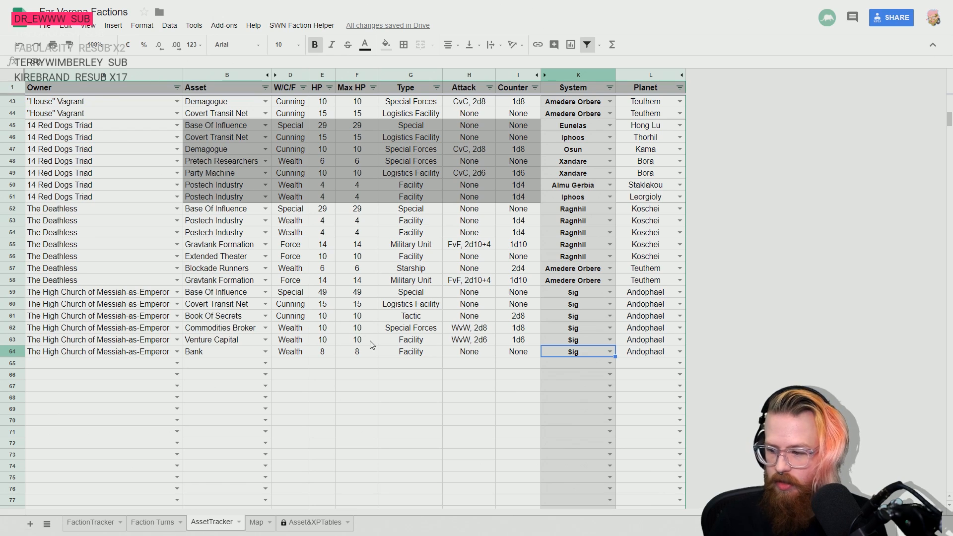
left_click(209, 304)
left_click(532, 307, "shift")
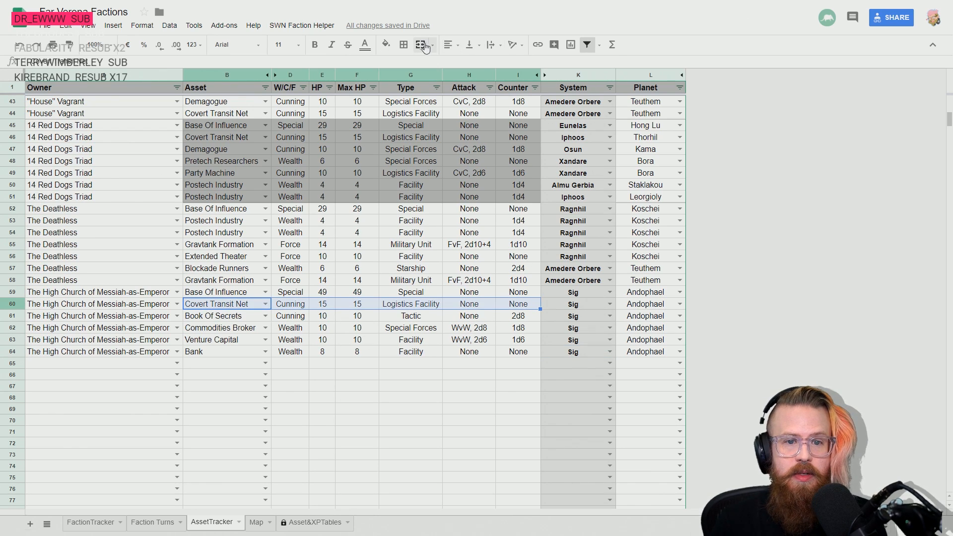
left_click(390, 46)
left_click(429, 81)
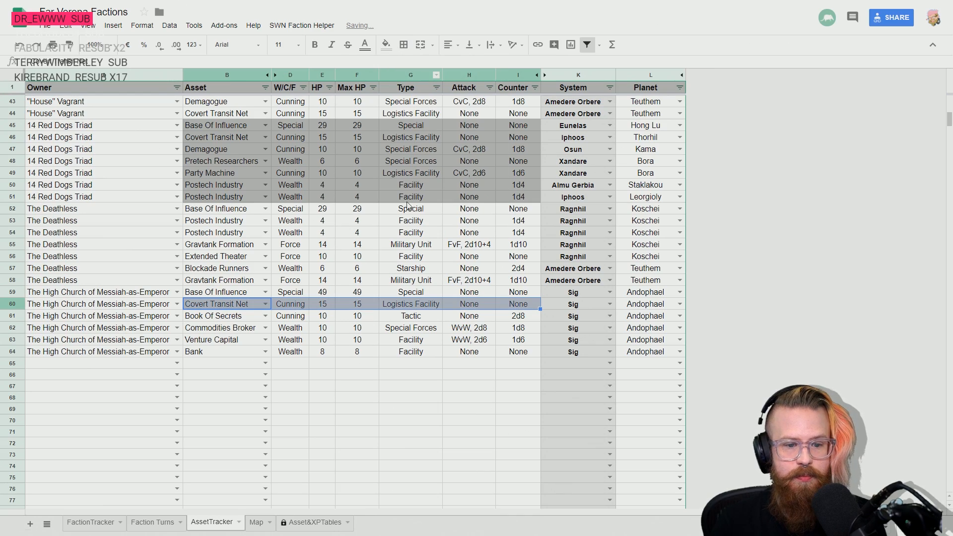
- Search the asset tracker for "cover" to locate every faction's covert assets
left_click(288, 268)
scroll(231, 285, "up", 10)
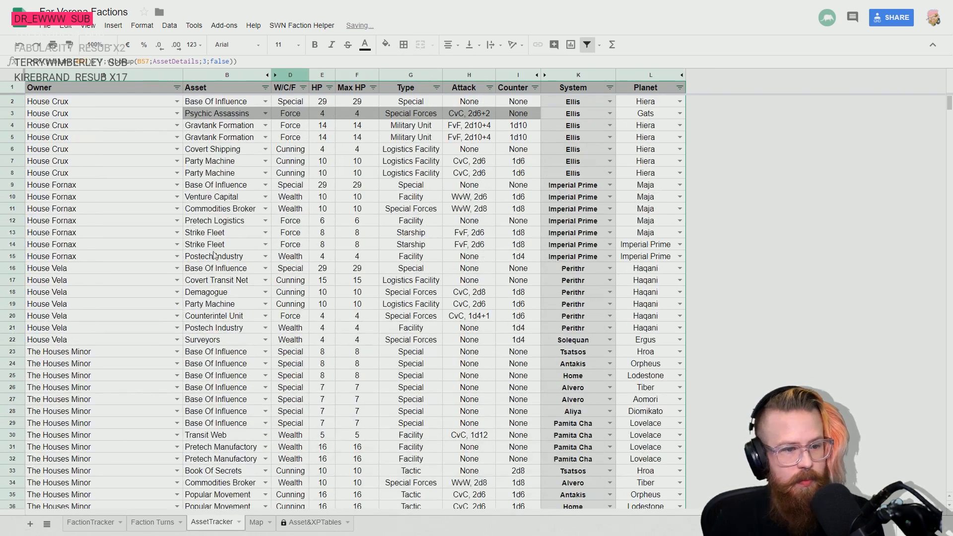
key("ctrl+f")
type("cover")
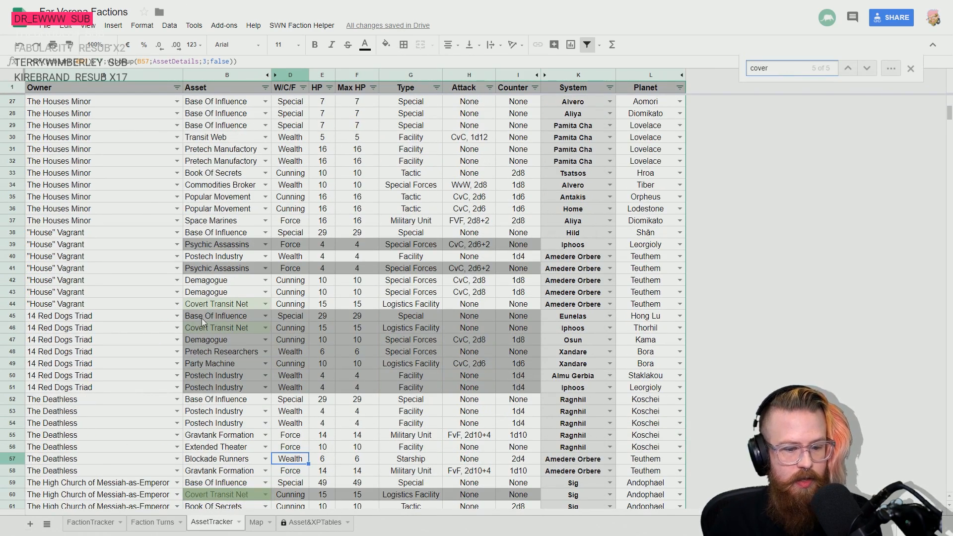
scroll(222, 206, "up", 8)
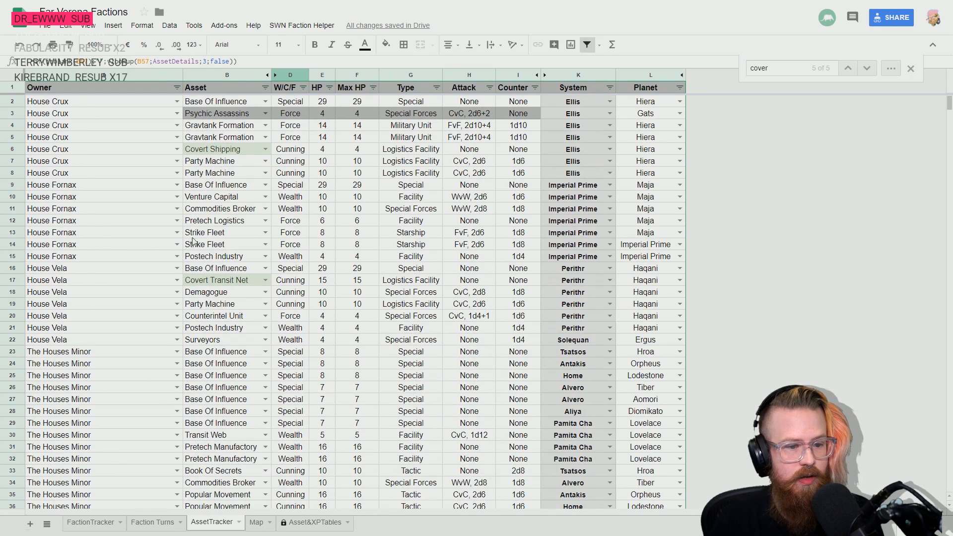
- Shade House Vela's Covert Transit Net cells from Asset to Counter in row 17 grey
left_click(201, 282)
left_click(516, 283, "shift")
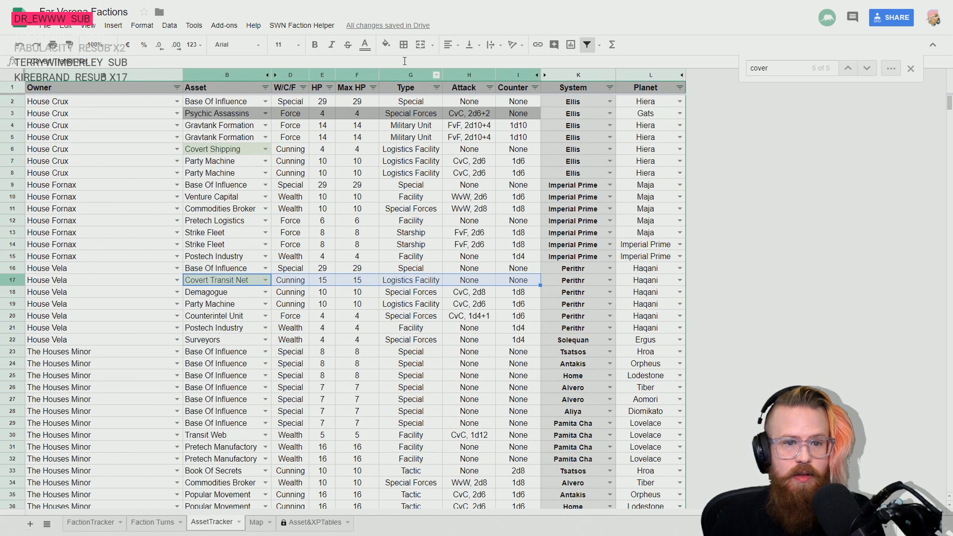
left_click(392, 47)
left_click(422, 81)
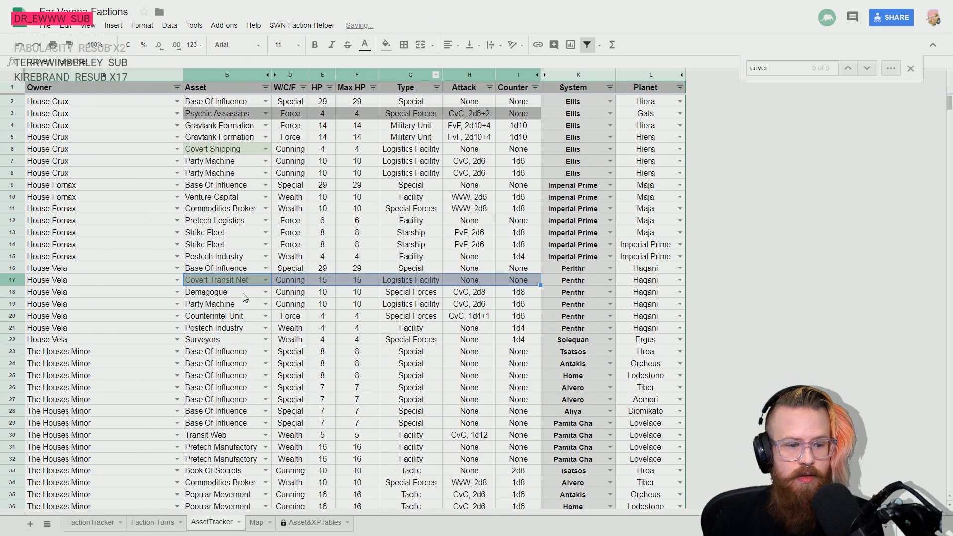
- Shade "House" Vagrant's Covert Transit Net cells from Asset to Counter in row 44 grey
left_click(244, 294)
scroll(244, 298, "down", 4)
scroll(244, 297, "down", 2)
left_click(223, 376)
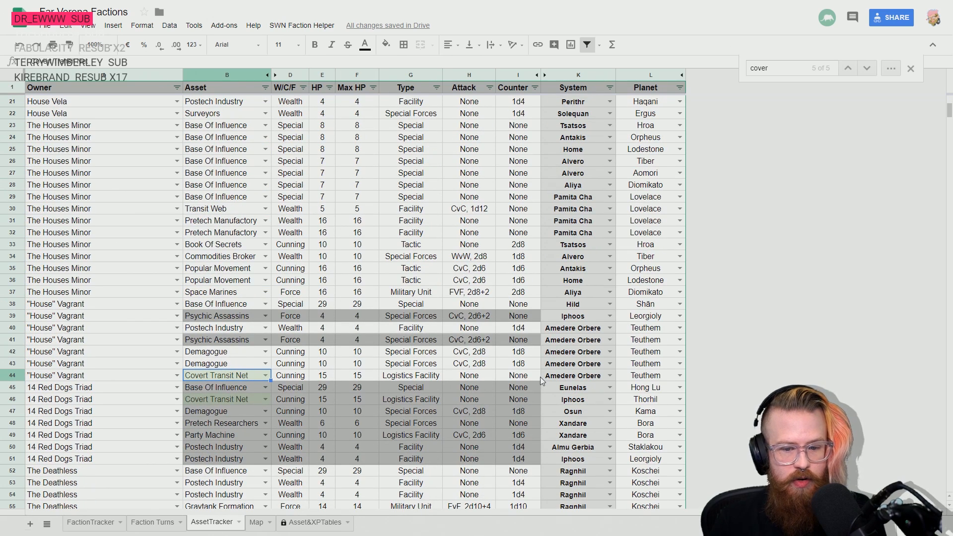
left_click(514, 377, "shift")
left_click(386, 45)
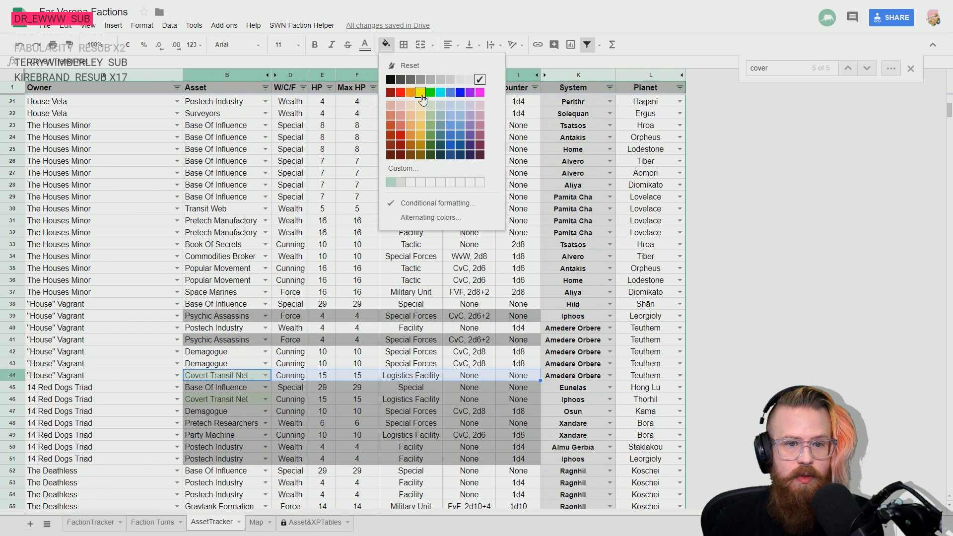
left_click(430, 80)
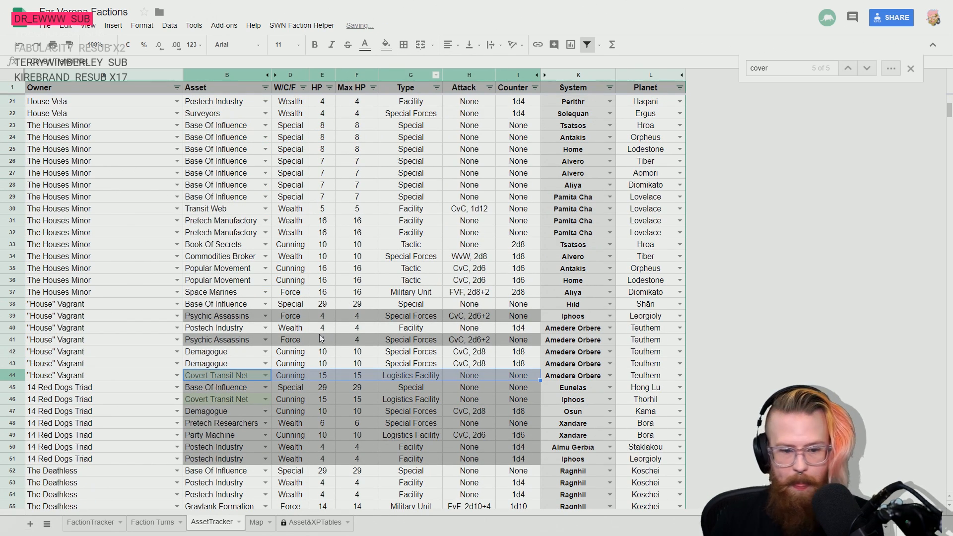
- Close the sheet search and select the empty Asset cell in row 65
scroll(320, 338, "down", 5)
key("ctrl+Down")
key("Down")
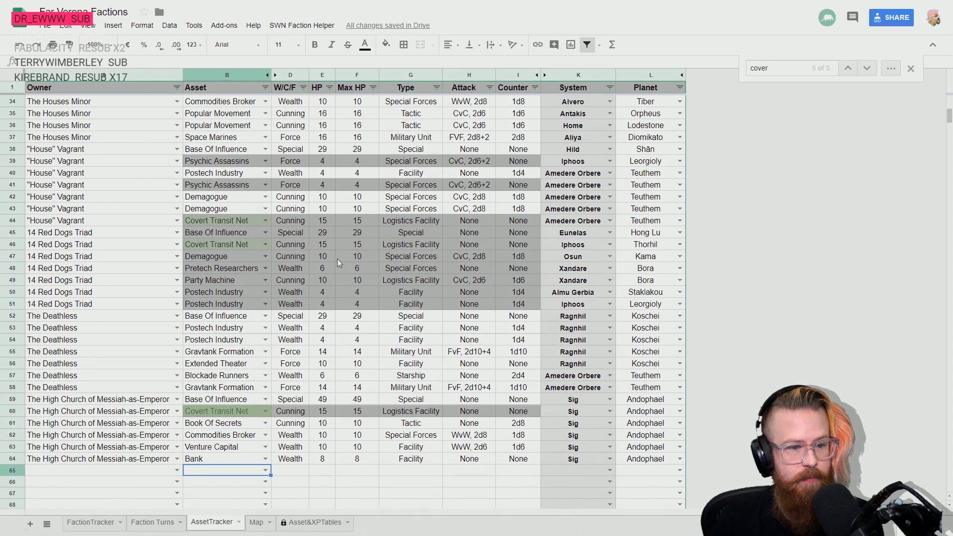
left_click(911, 68)
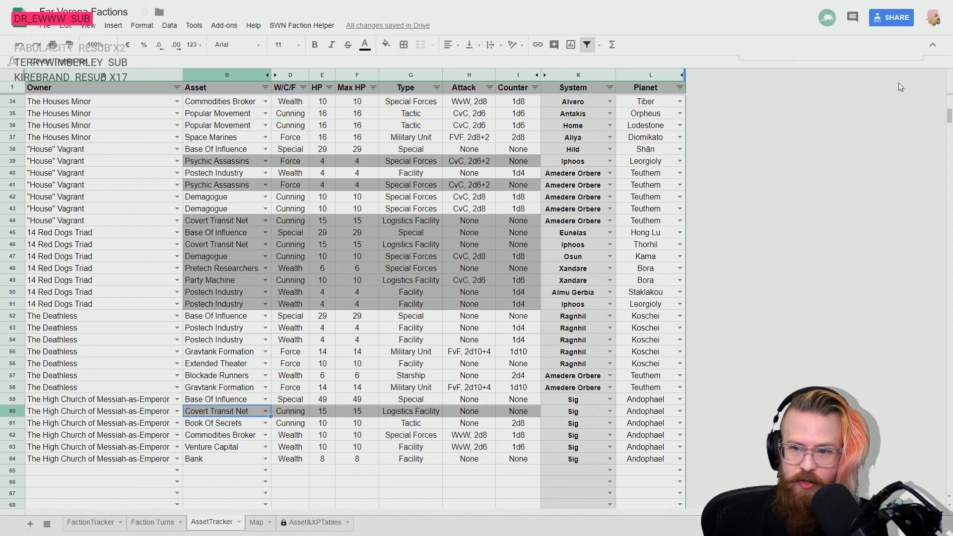
left_click(224, 470)
scroll(376, 442, "down", 3)
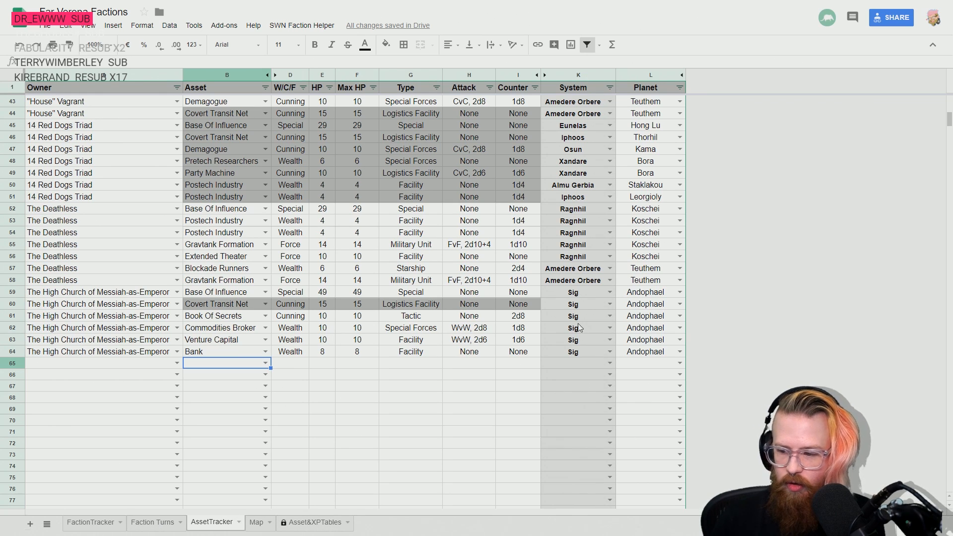
- Switch to the rulebook and search for "covert transit" to read the Covert Transit Net description
key("alt+Tab")
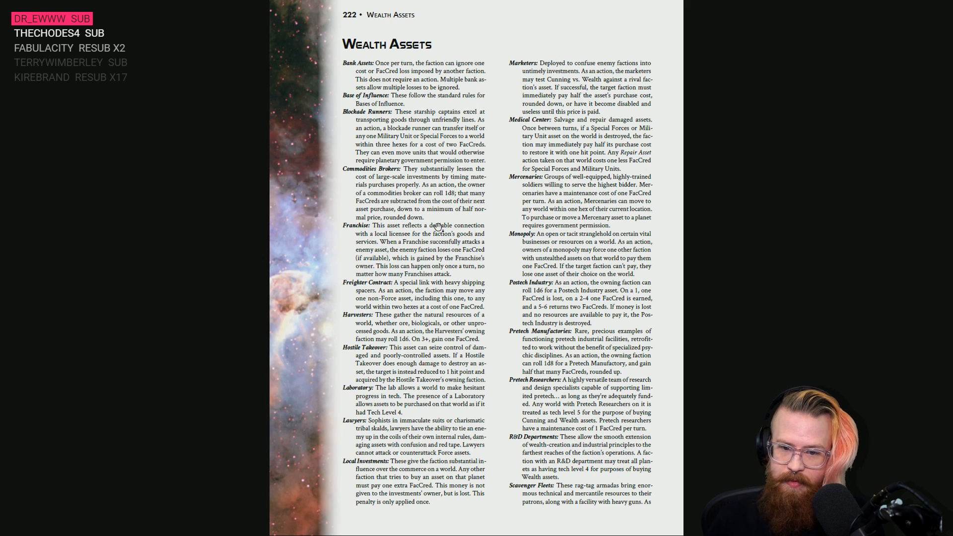
key("ctrl+f")
type("convert")
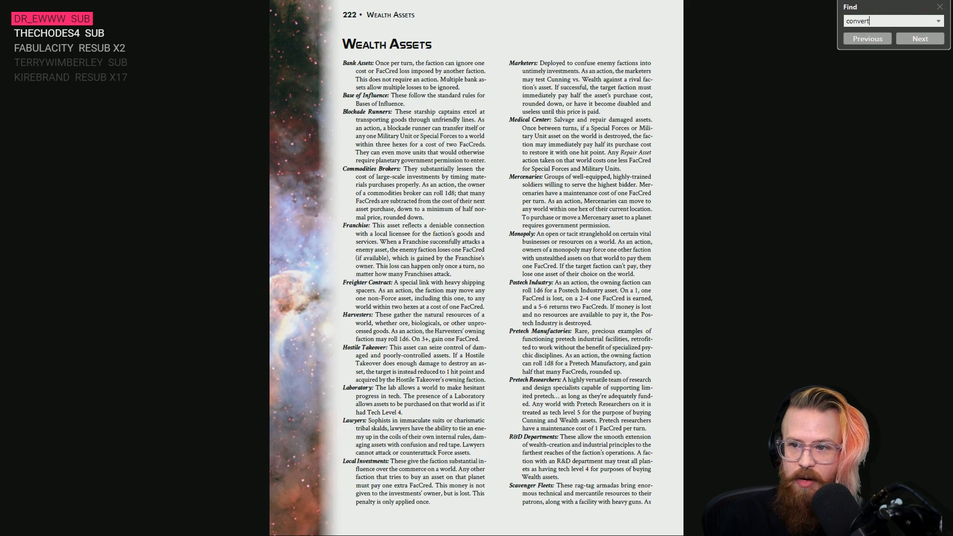
key("BackSpace")
key("BackSpace")
key("BackSpace")
key("BackSpace")
key("BackSpace")
key("BackSpace")
key("BackSpace")
type("covert")
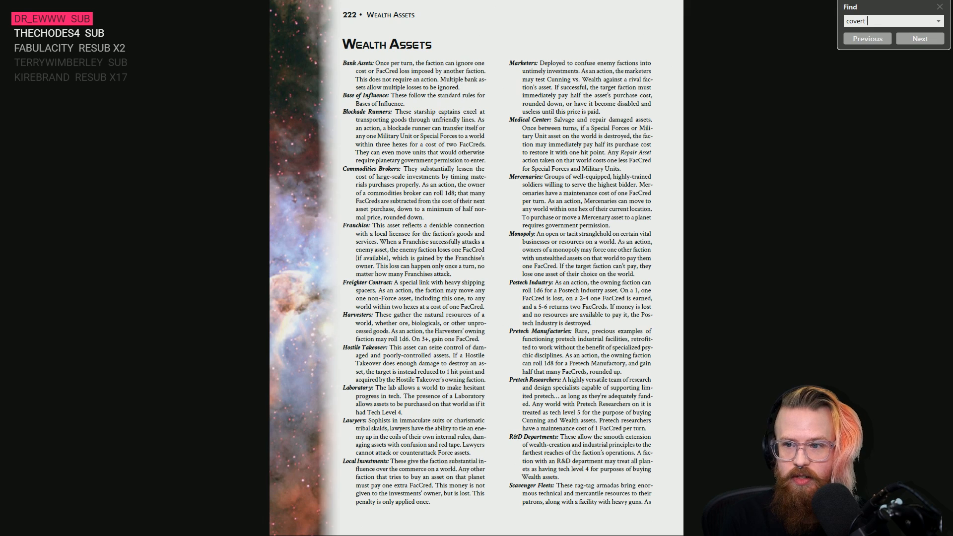
type(" transit")
key("Return")
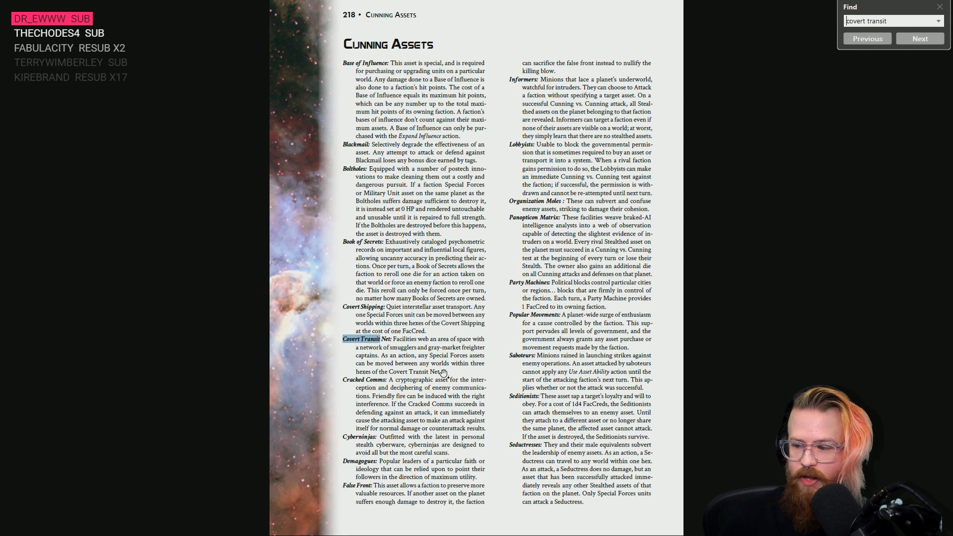
- Switch back to the Far Verona Factions sheet and reset the fill of the High Church's Covert Transit Net cells in row 60
key("alt+Tab")
left_click(210, 303)
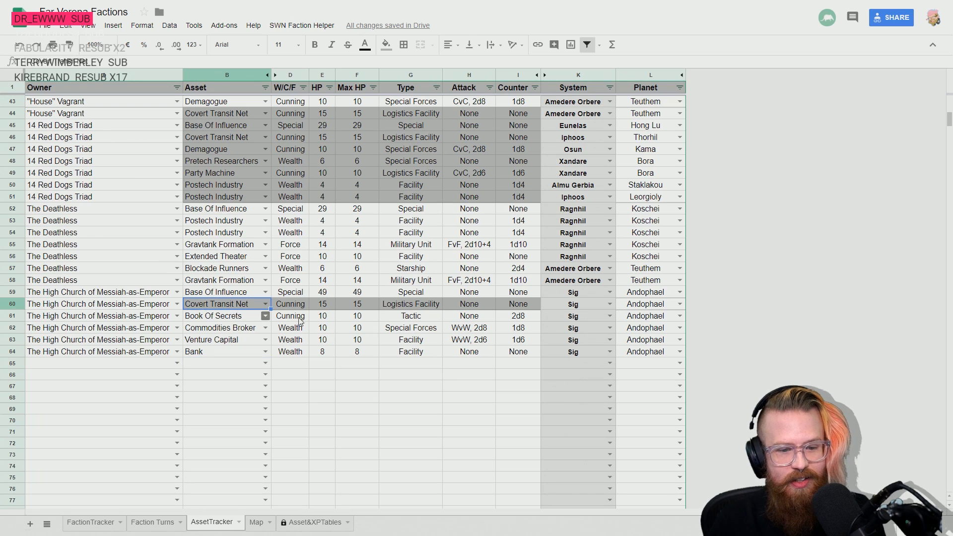
left_click(514, 305, "shift")
left_click(392, 46)
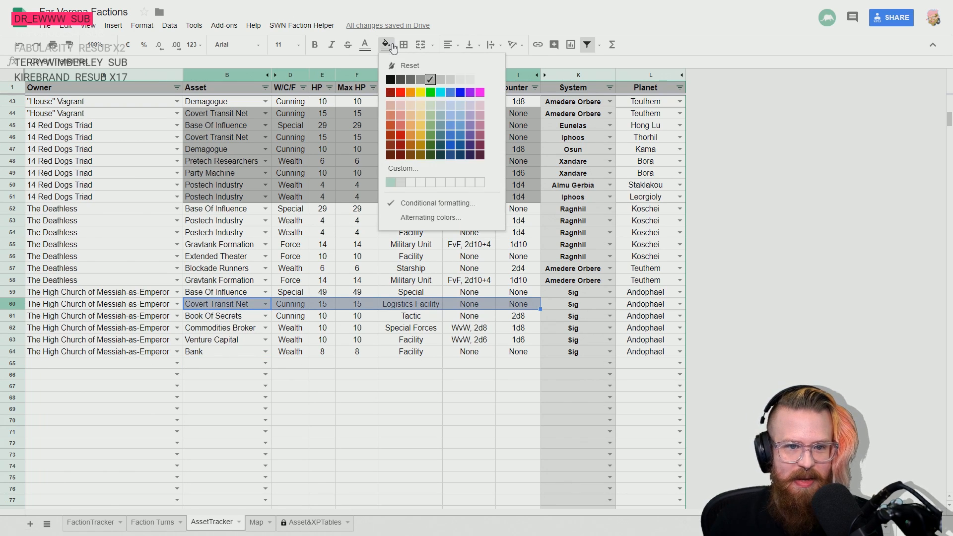
left_click(420, 67)
left_click(265, 304)
left_click(244, 259)
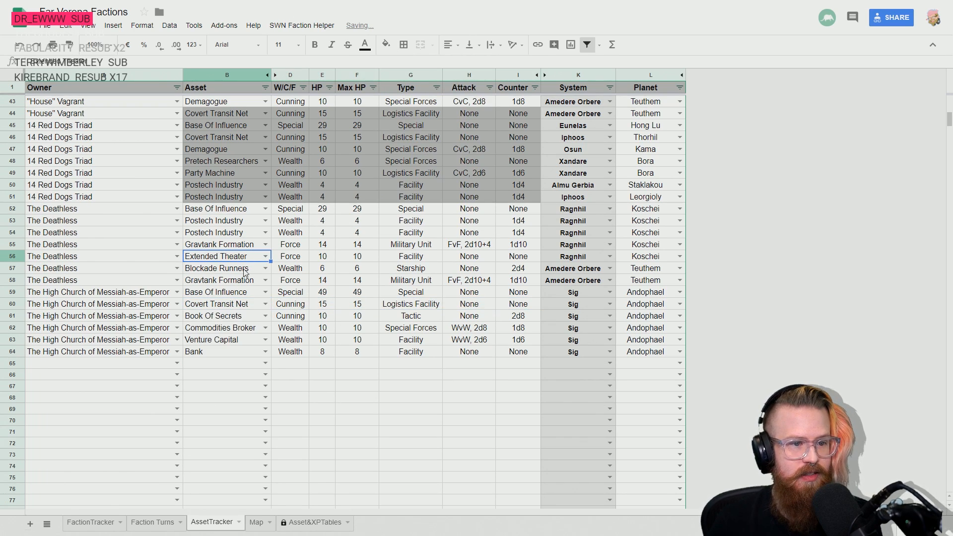
- Reset the fill of "House" Vagrant's Covert Transit Net cells from Asset to Counter in row 44
left_click(203, 115)
left_click(517, 113, "shift")
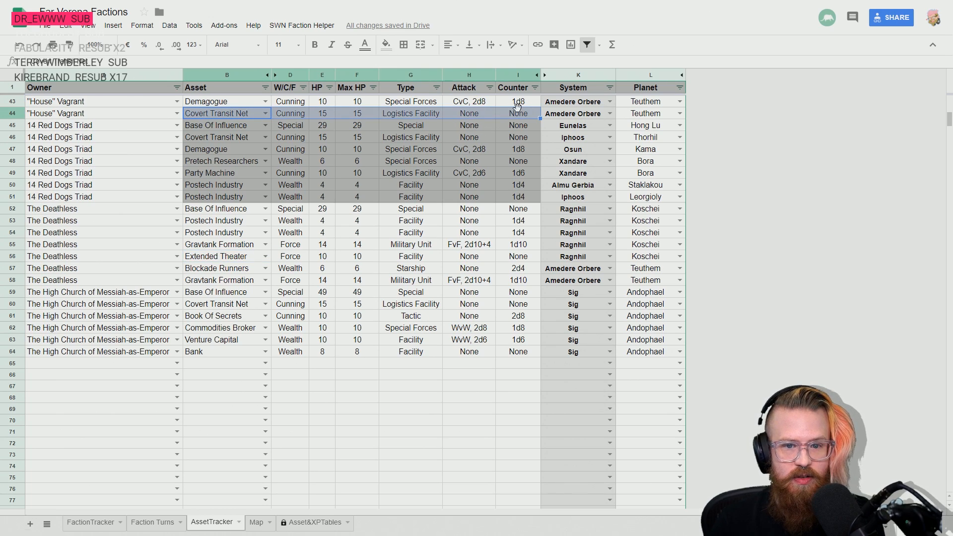
left_click(386, 45)
left_click(420, 67)
scroll(295, 255, "up", 2)
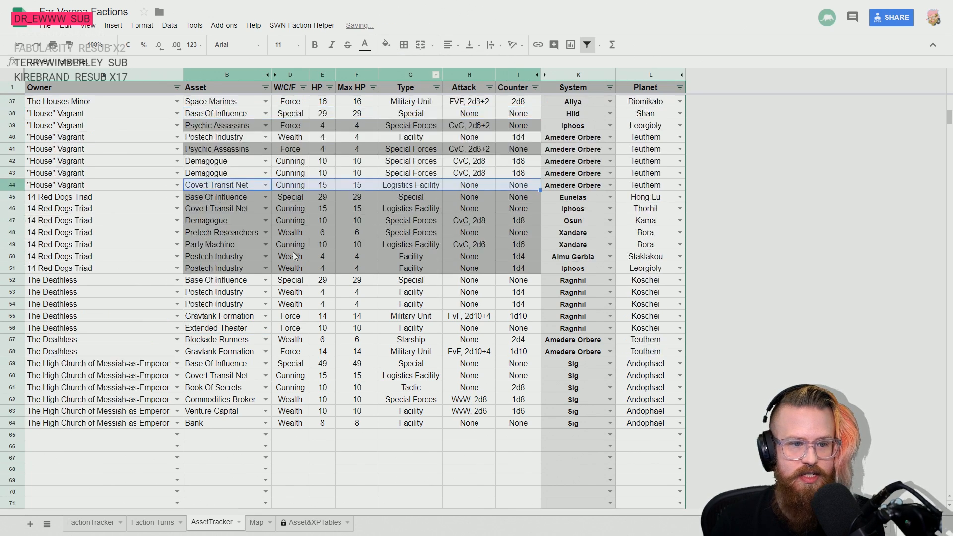
- Reset the fill of House Vela's Covert Transit Net cells from Asset to Counter in row 17
scroll(295, 256, "up", 2)
left_click(204, 254)
scroll(258, 250, "up", 3)
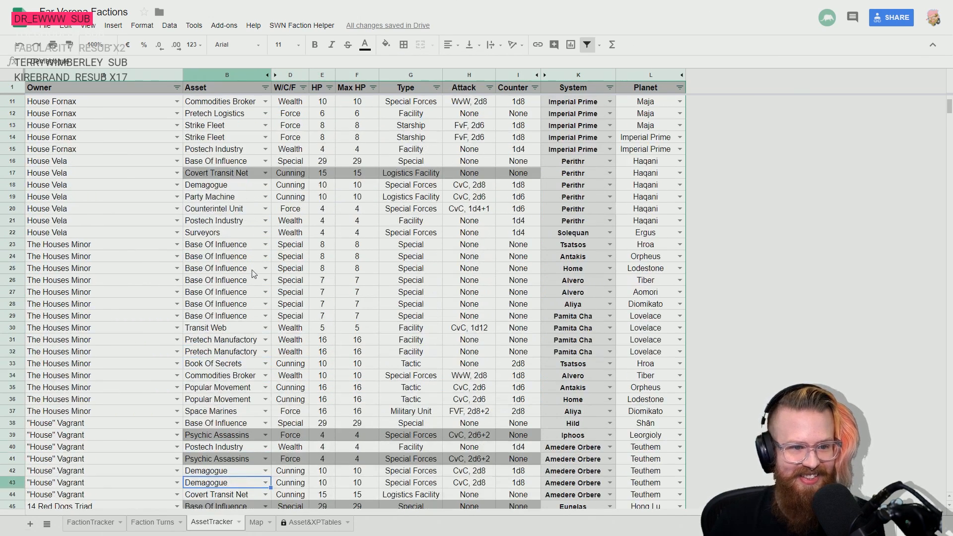
left_click(205, 175)
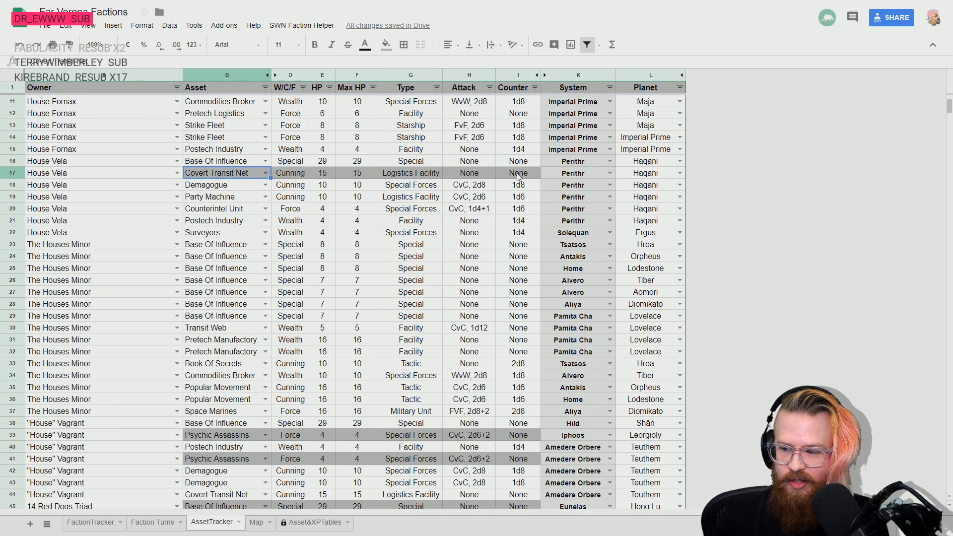
left_click(518, 173, "shift")
left_click(385, 44)
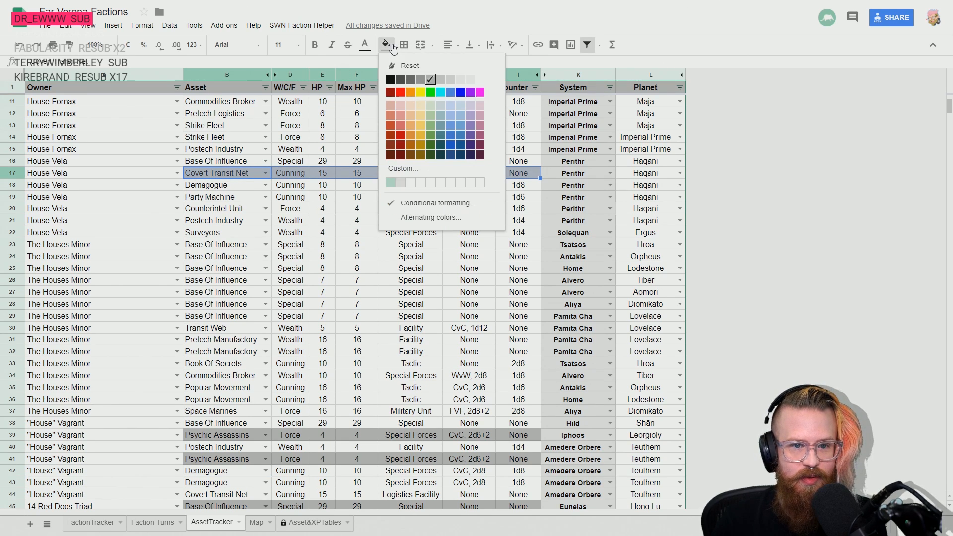
left_click(427, 66)
left_click(254, 233)
scroll(251, 241, "up", 3)
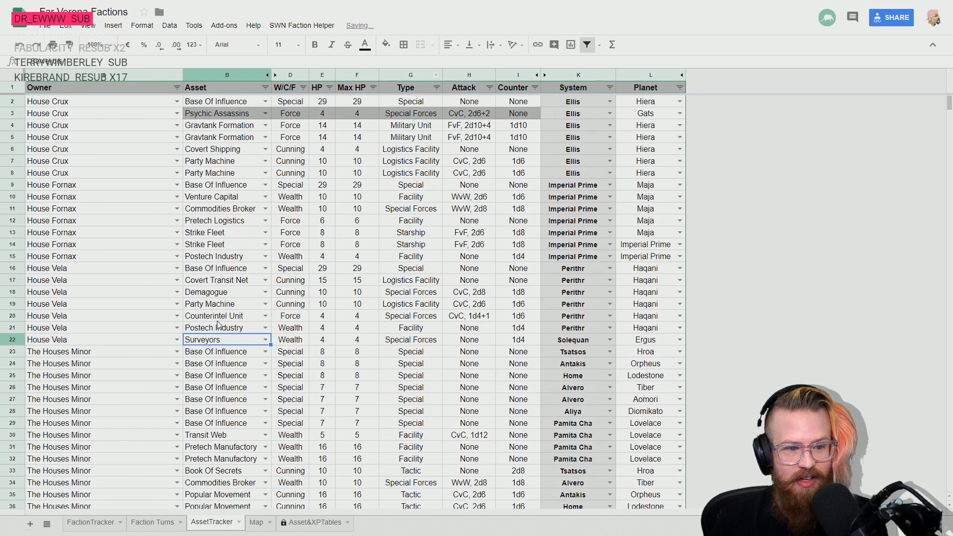
left_click(227, 244)
key("Up")
key("Up")
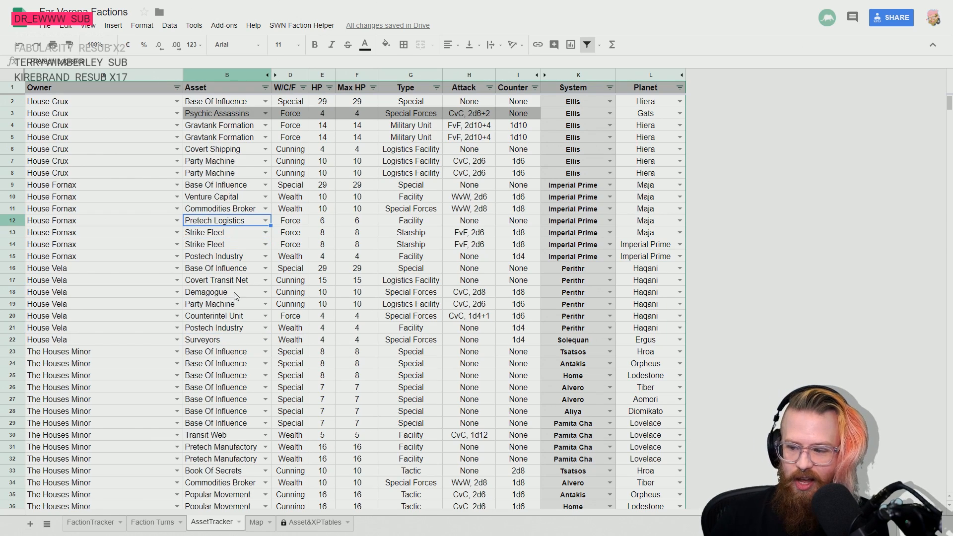
- Fill the owner The High Church of Messiah-as-Emperor from row 64 down through rows 65 to 67
scroll(229, 323, "down", 15)
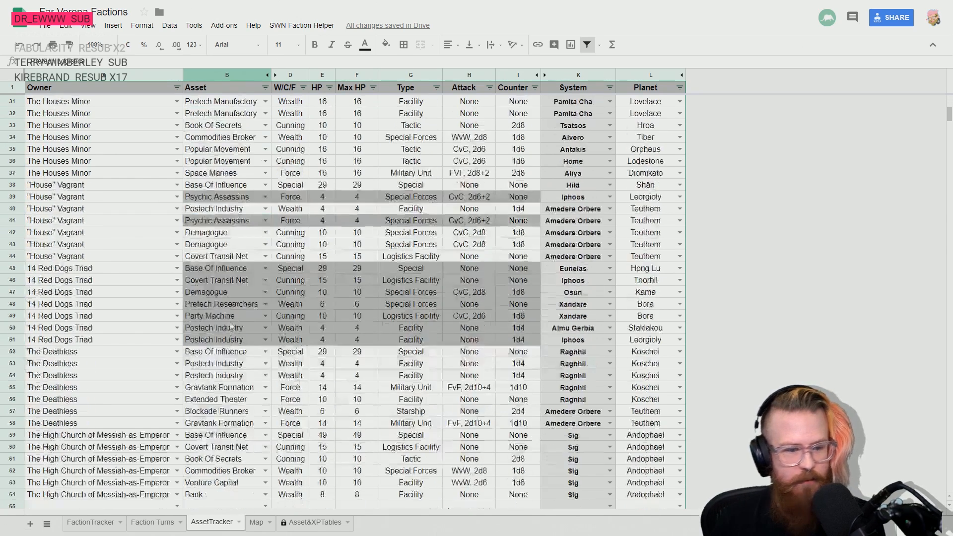
left_click(64, 307)
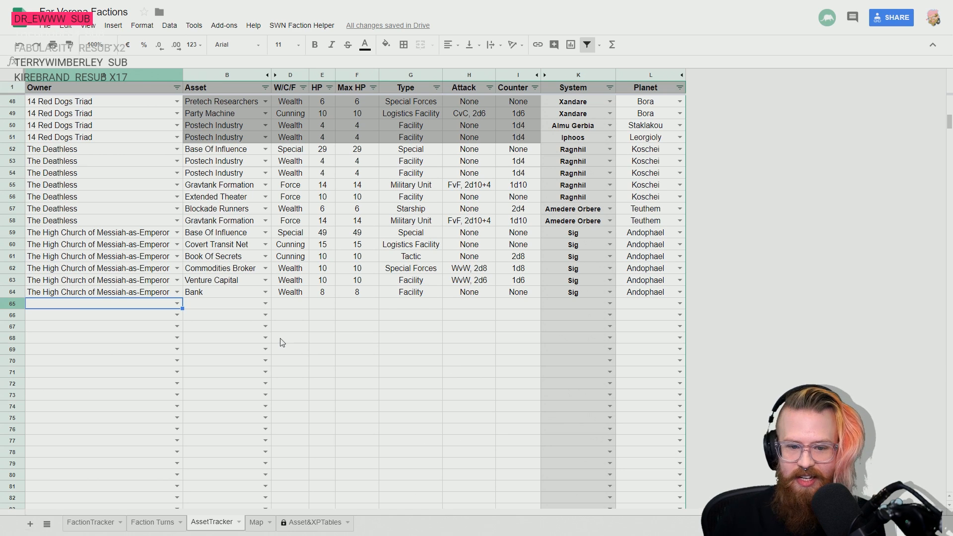
key("Up")
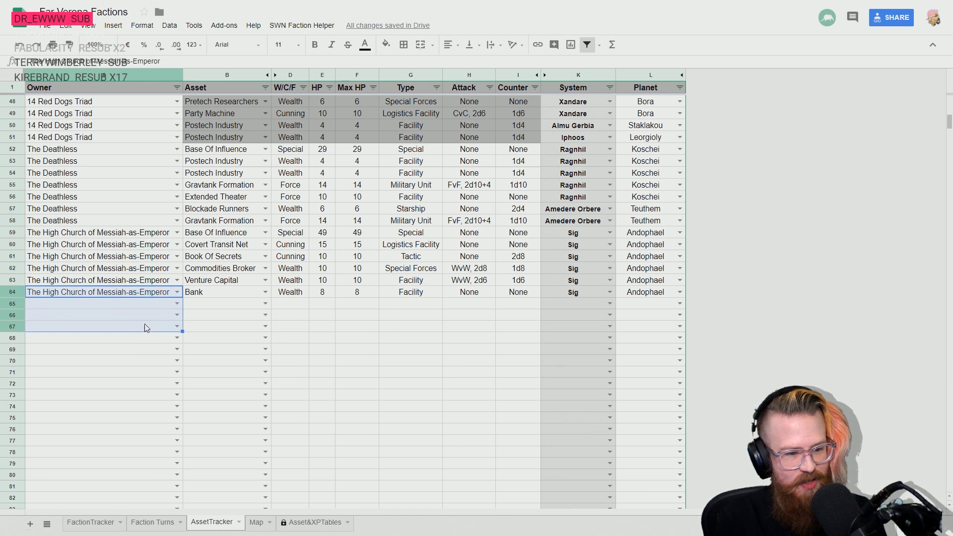
key("shift+Down")
key("shift+Down")
key("shift+Down")
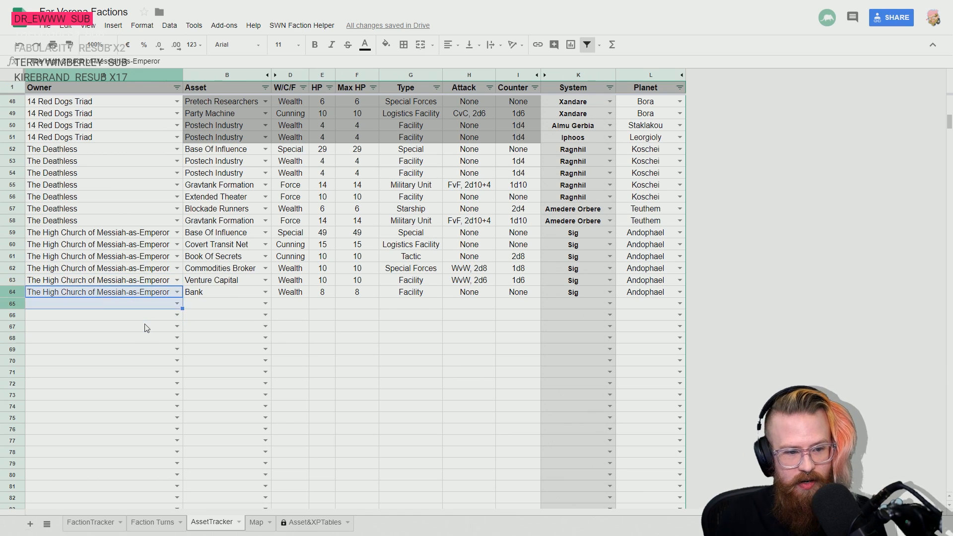
key("ctrl+d")
- Set the location in row 65 to system Helesco and planet Berkmann III
key("Right")
key("Down")
key("Right")
key("Right")
key("Right")
key("Right")
key("Right")
key("Right")
key("Right")
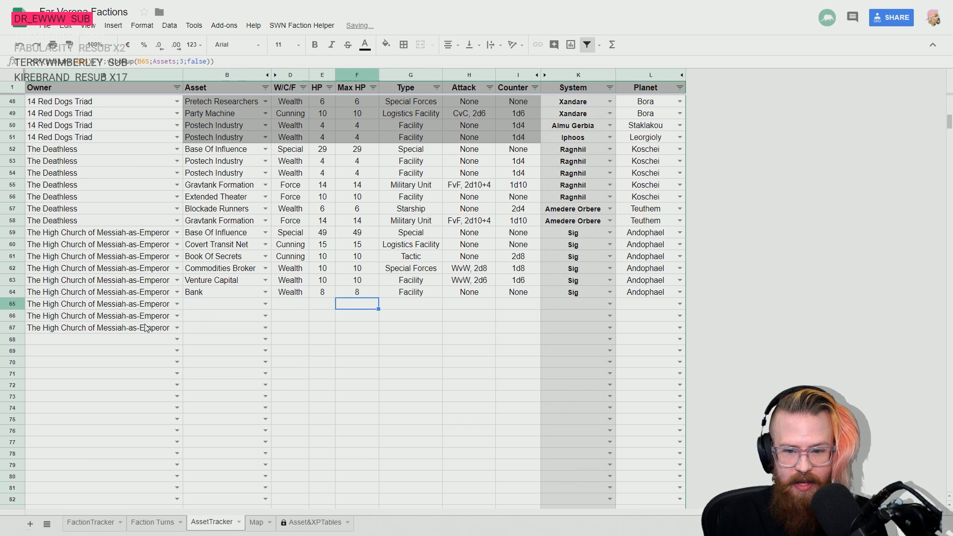
type("hele")
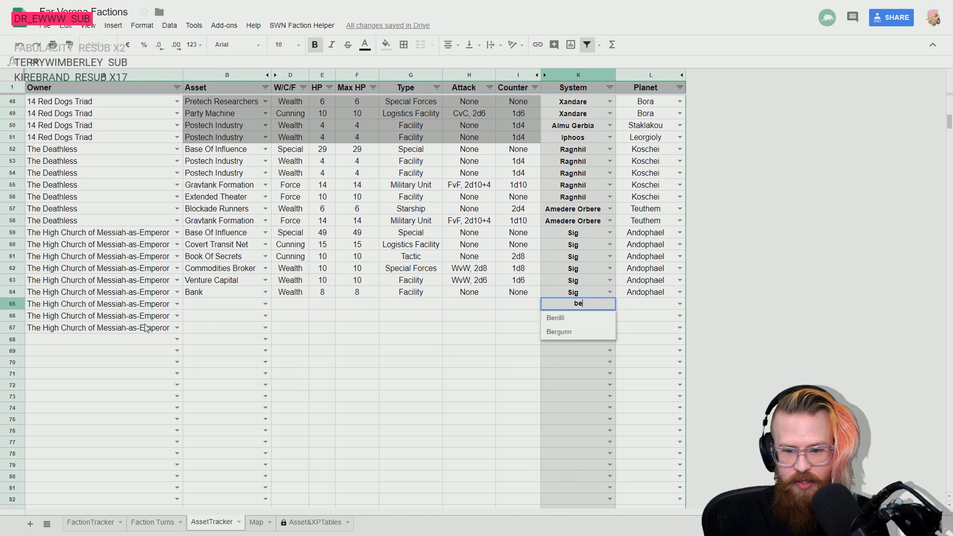
key("Tab")
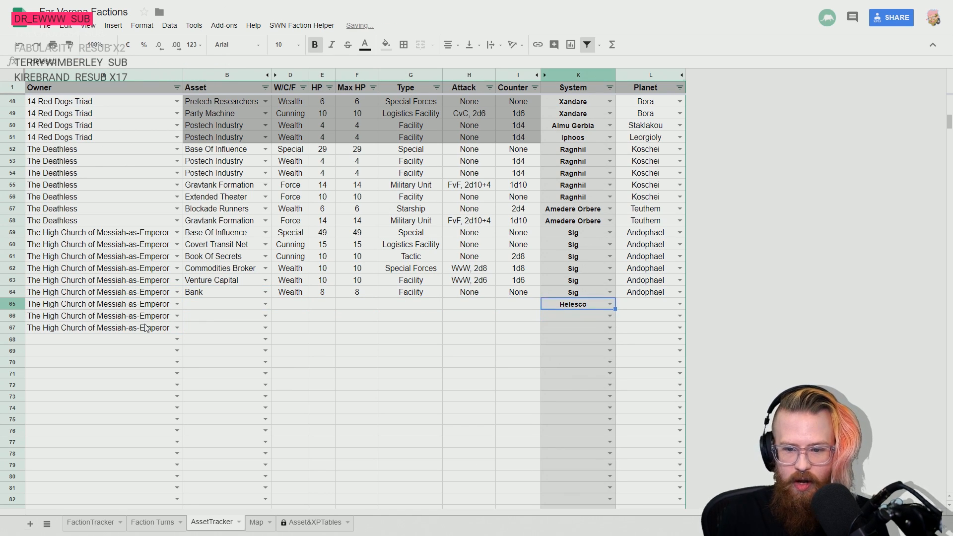
type("be")
key("Return")
- Copy the system and planet from row 65 down to row 66
key("Up")
key("shift+Down")
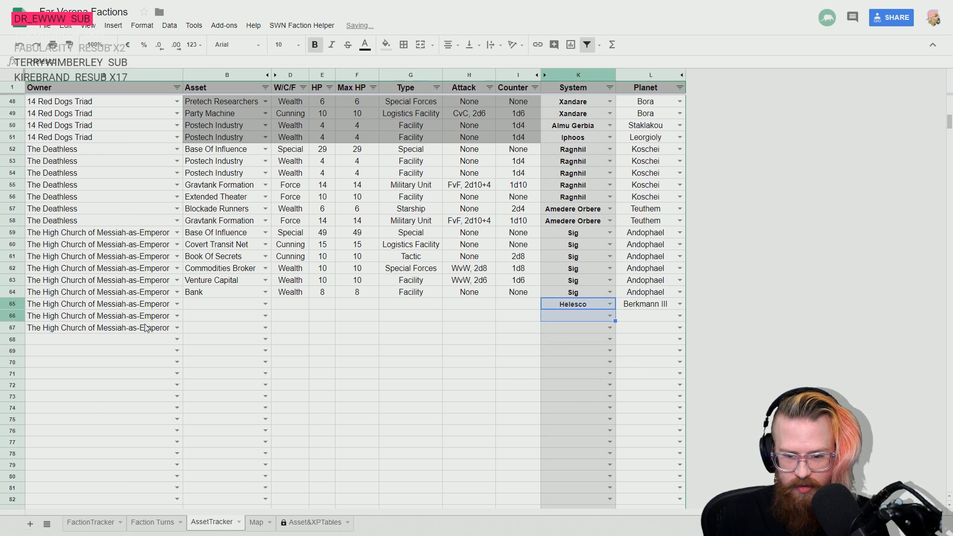
key("shift+Right")
key("ctrl+d")
- Set the High Church's asset in row 65 to Popular Movement
key("Left")
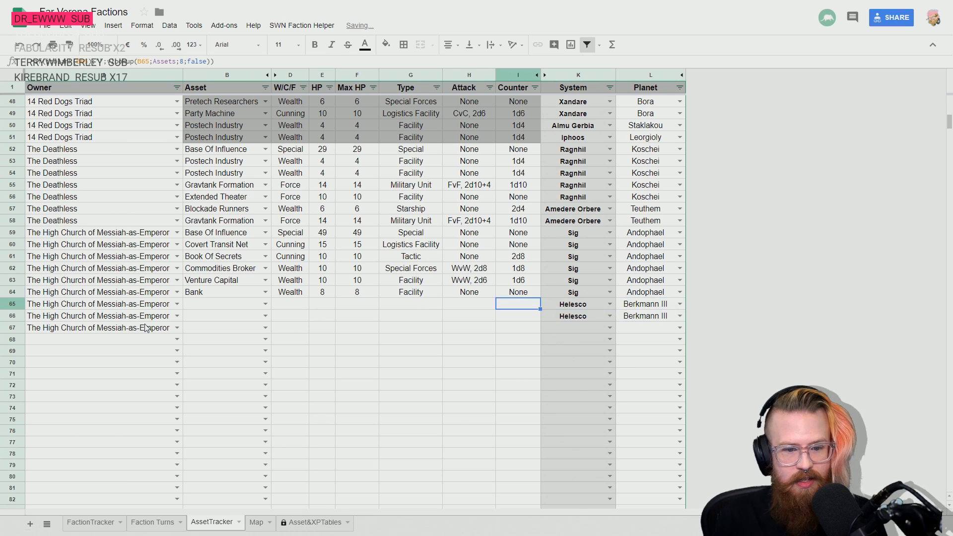
key("Left")
key("Left")
key("Left")
key("Left")
key("Left")
key("Left")
type("pop")
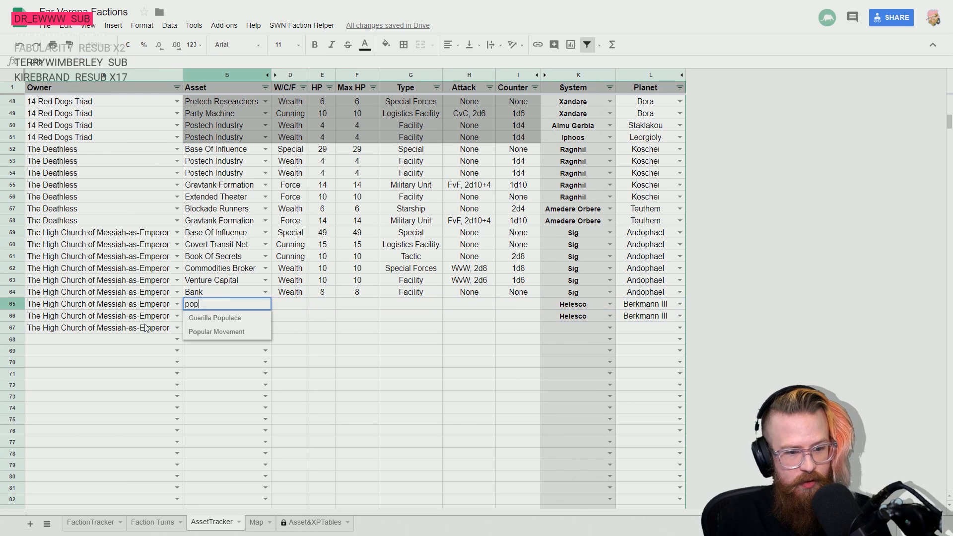
key("Down")
key("Down")
key("Return")
- Set the High Church's asset in row 66 to Hostile Takeover
type("hos")
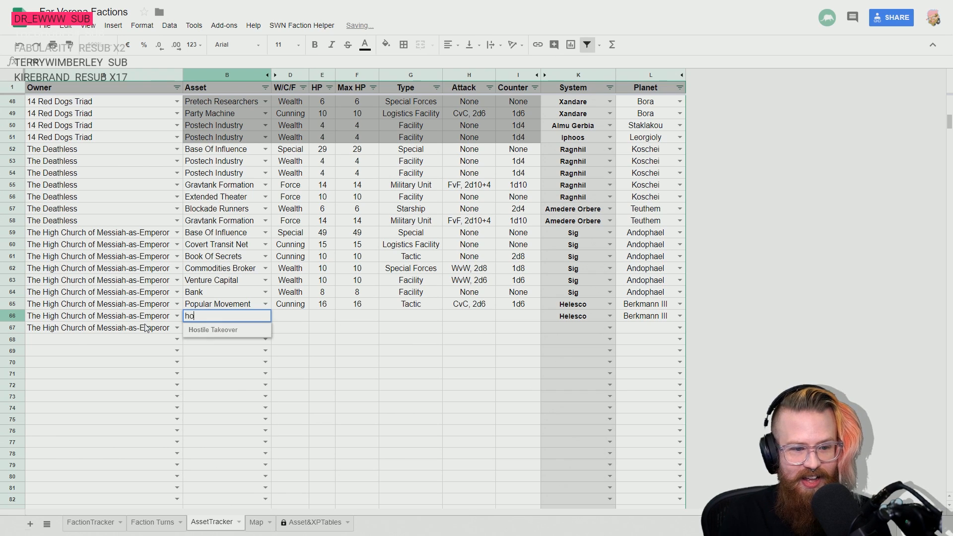
key("Down")
key("Return")
key("Up")
key("Right")
key("Right")
key("Down")
key("Left")
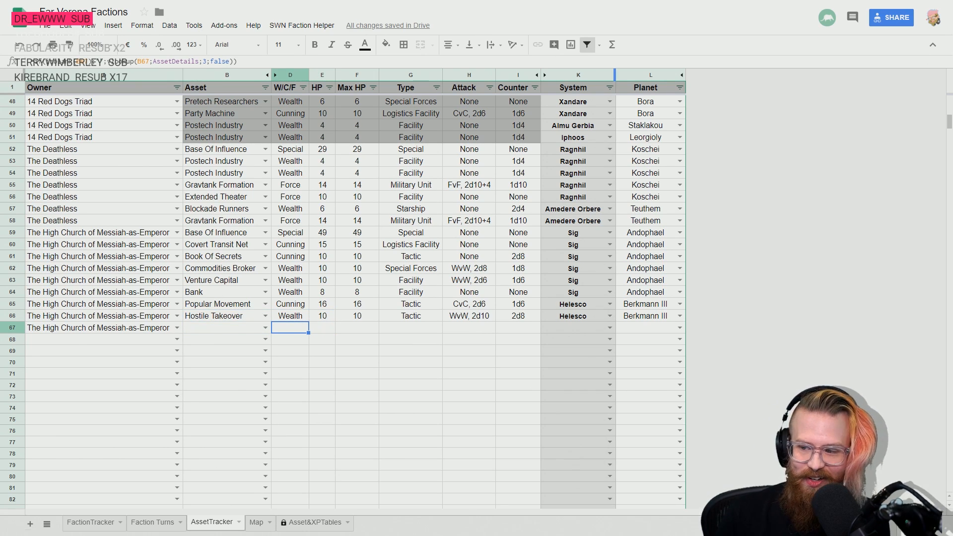
scroll(318, 256, "up", 2)
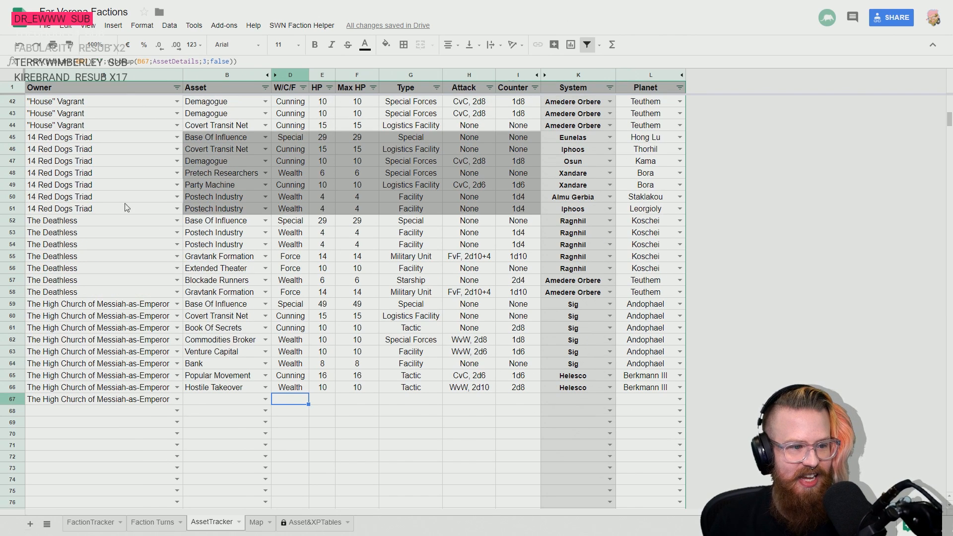
left_click(83, 137)
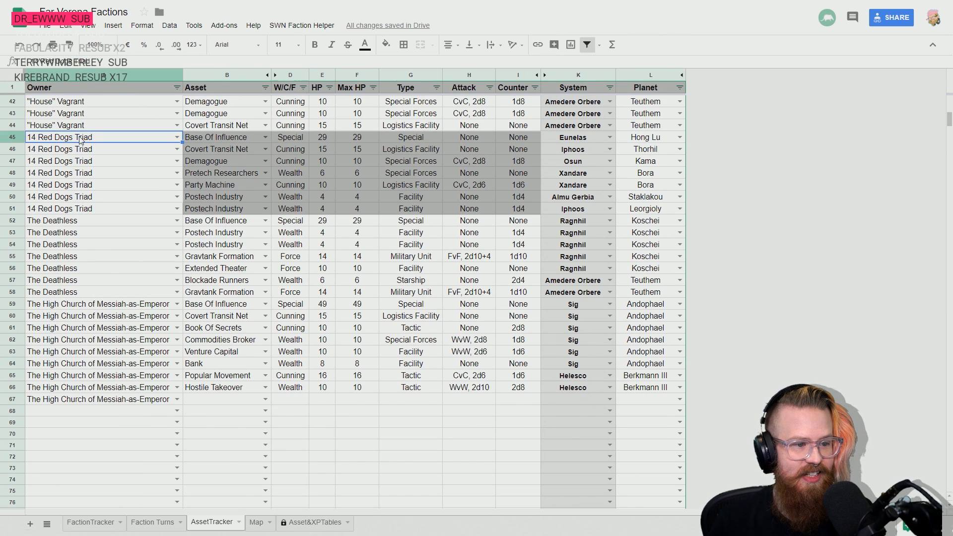
left_click(74, 209, "shift")
left_click(517, 210, "shift")
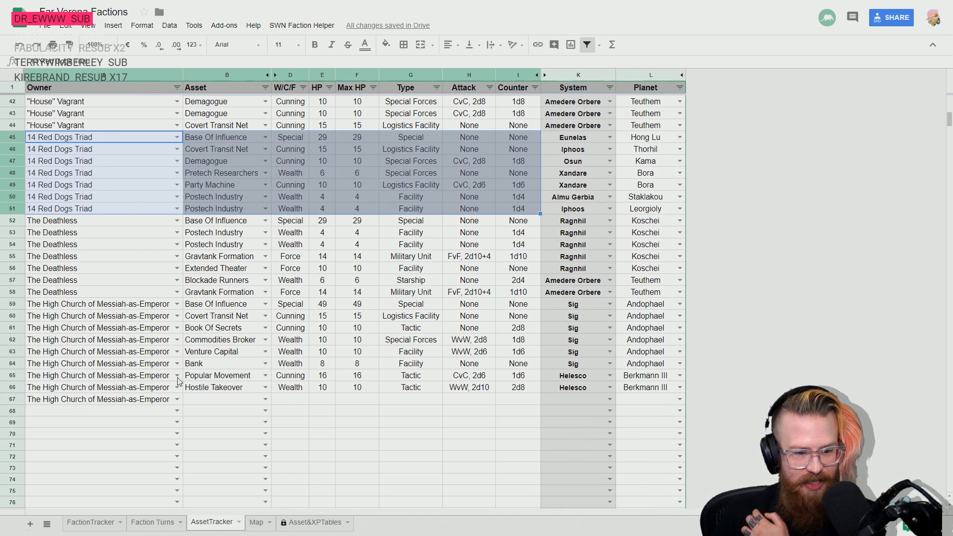
left_click(205, 378)
left_click(218, 390)
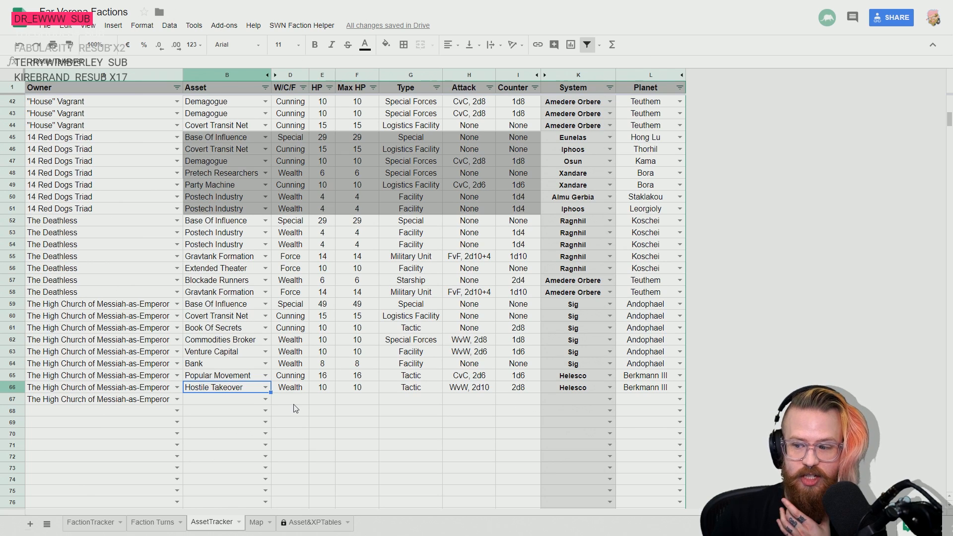
- Set the location in row 67 to system Imperial Prime and planet Imperial Prime
left_click(199, 400)
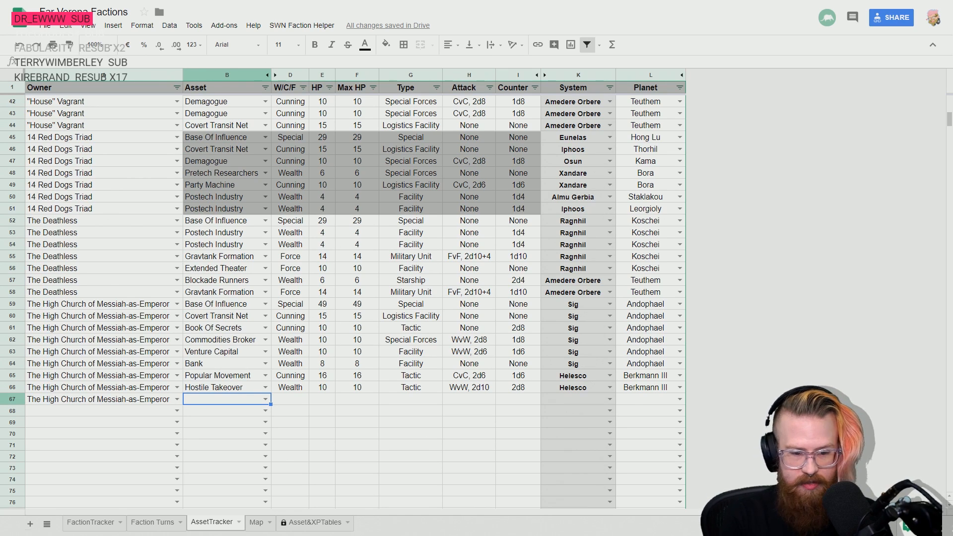
left_click(583, 403)
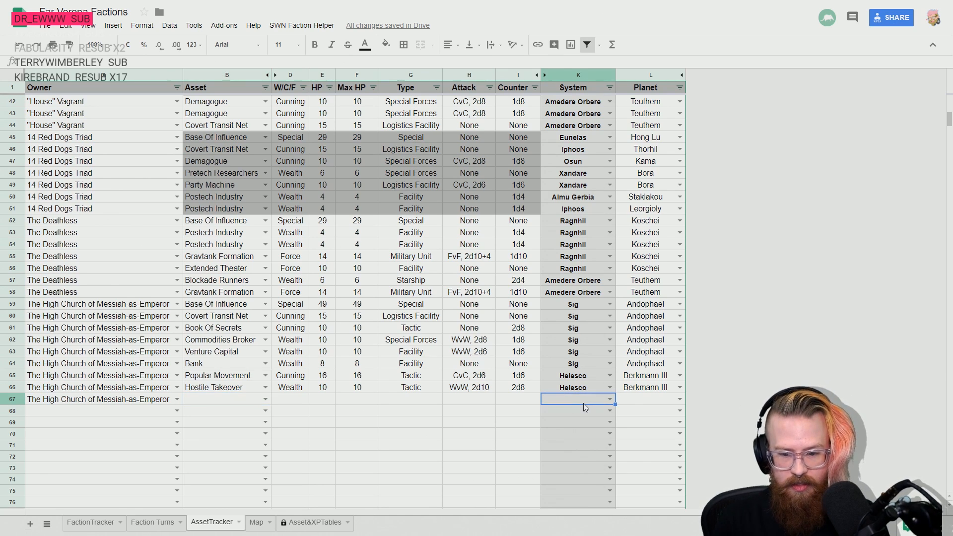
type("impe")
key("Tab")
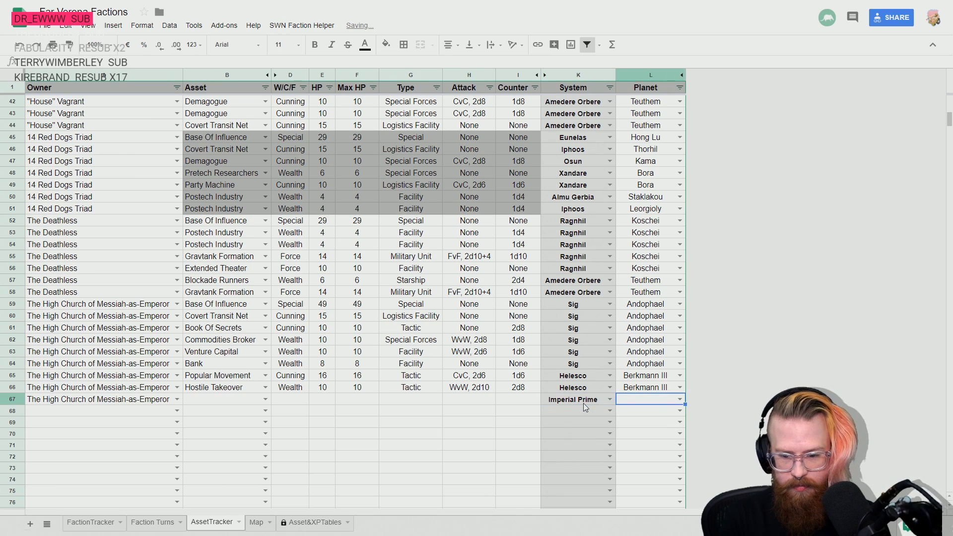
type("im")
key("Return")
key("Up")
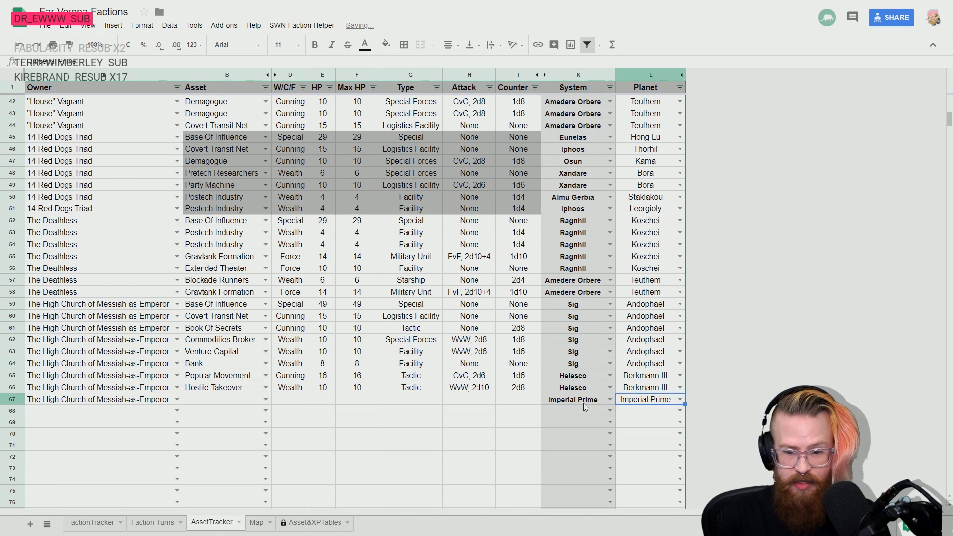
- Set the High Church's asset in row 67 to Demagogue
key("Left")
key("Left")
key("Left")
key("Left")
key("Left")
key("Left")
key("Left")
key("Left")
type("de")
key("Down")
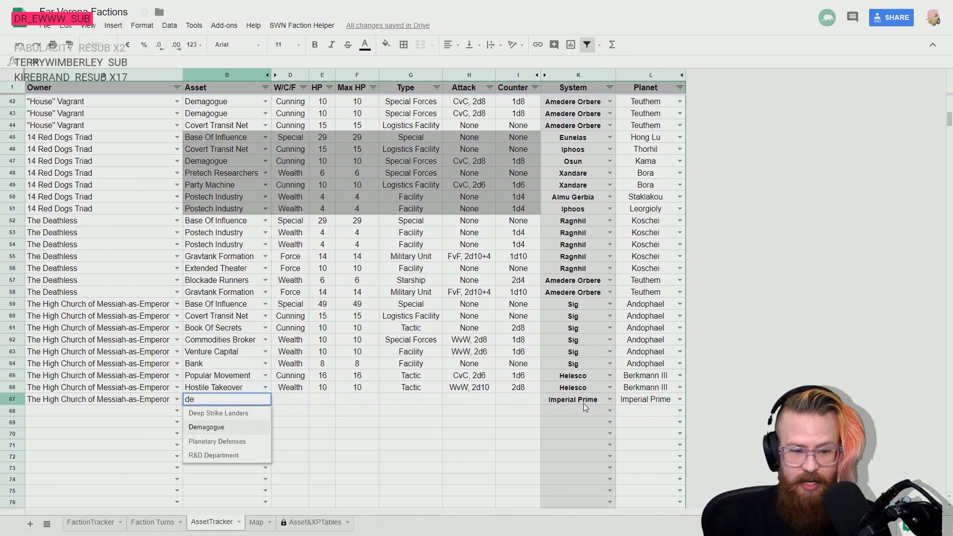
key("Return")
key("Left")
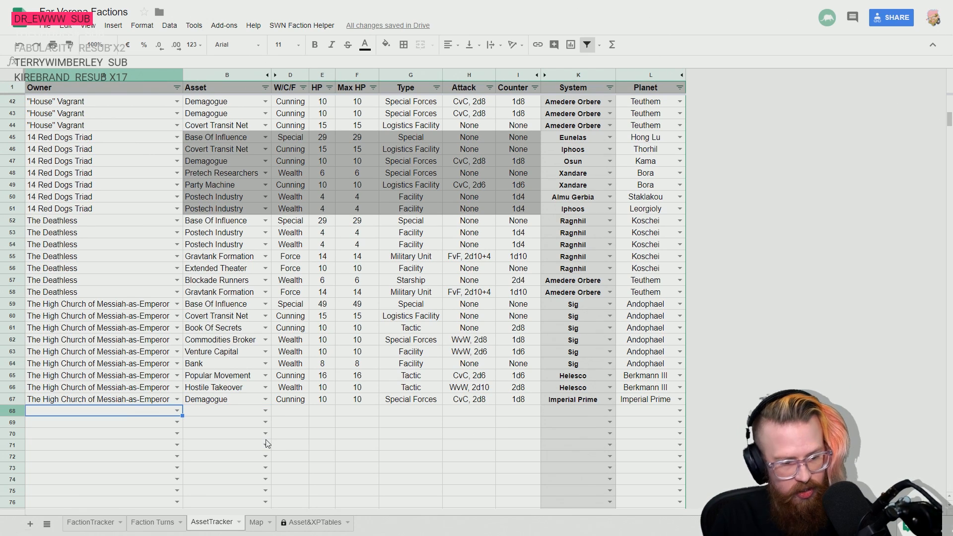
- Switch to the rulebook PDF and look through the Cunning Assets table and on to the Wealth Assets descriptions
key("alt+Tab")
scroll(416, 328, "down", 3)
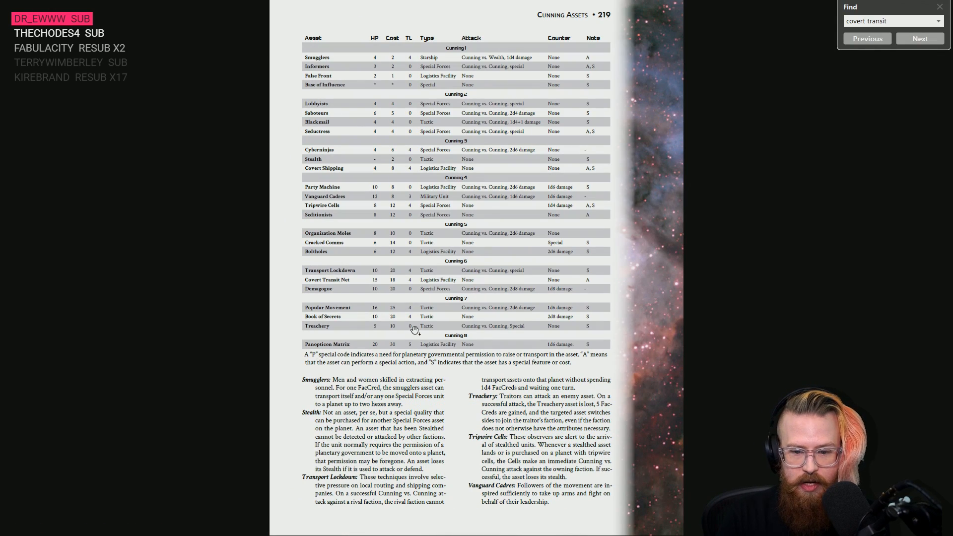
scroll(415, 331, "down", 3)
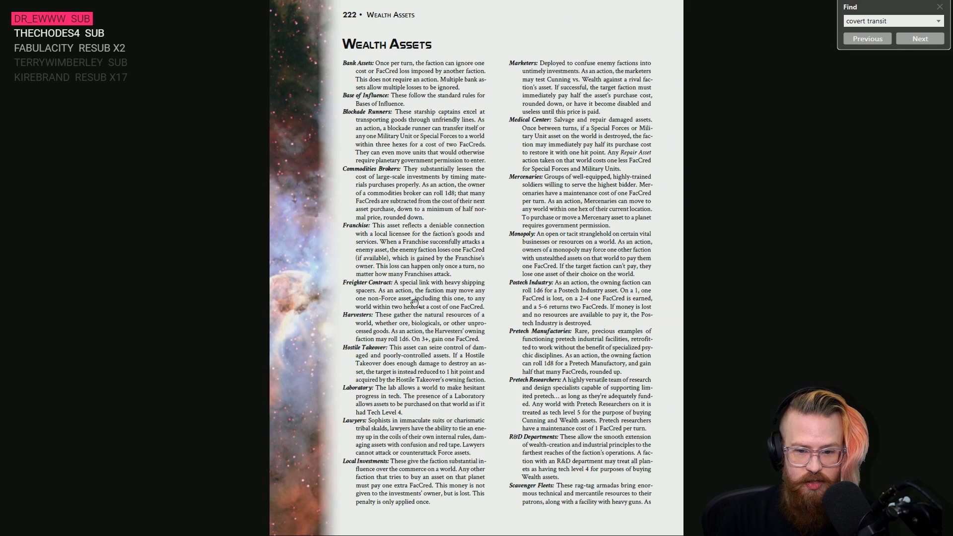
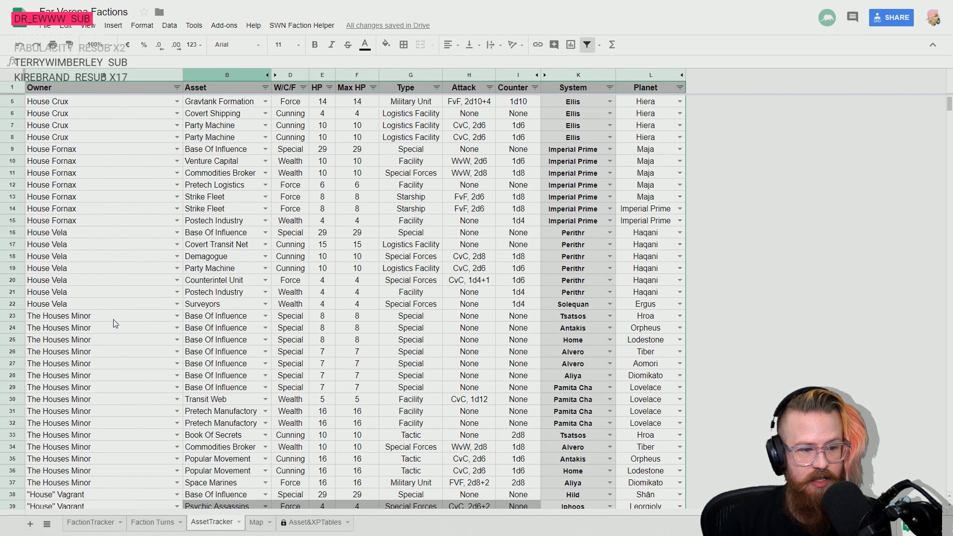
- Go to the Owner cell of the first empty row, row 75, in the AssetTracker sheet
mouse_move(306, 316)
left_mouse_down()
mouse_move(340, 316)
mouse_move(351, 396)
left_mouse_up()
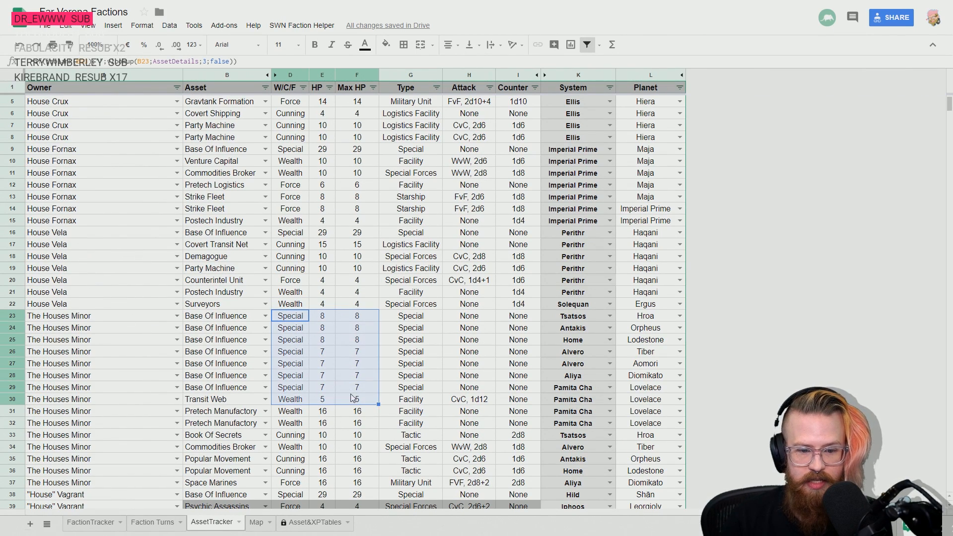
scroll(348, 376, "down", 8)
scroll(346, 372, "down", 6)
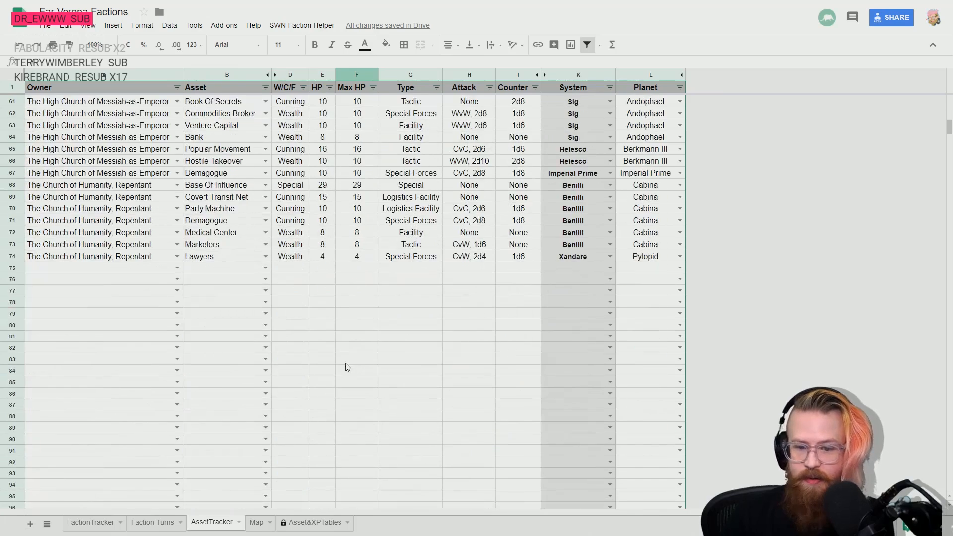
left_click(215, 258)
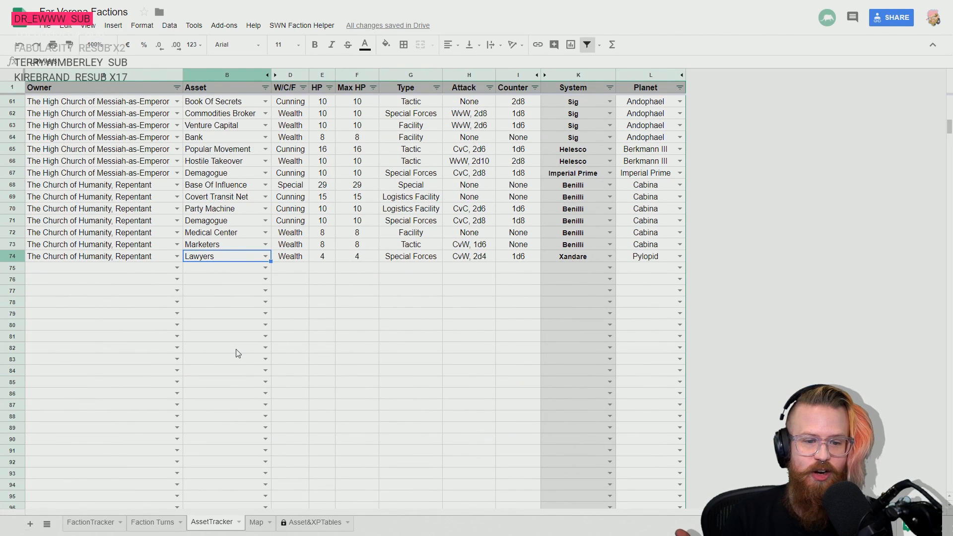
key("Down")
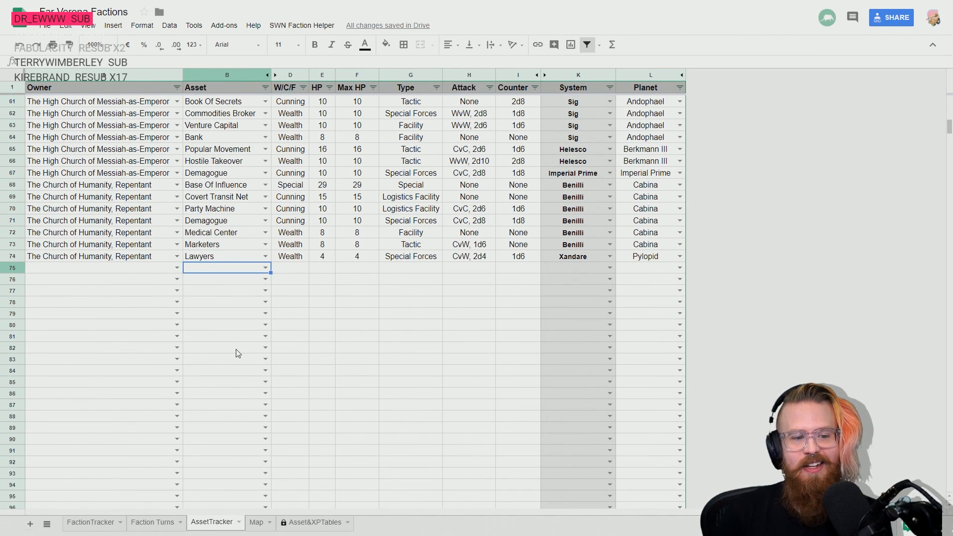
key("Left")
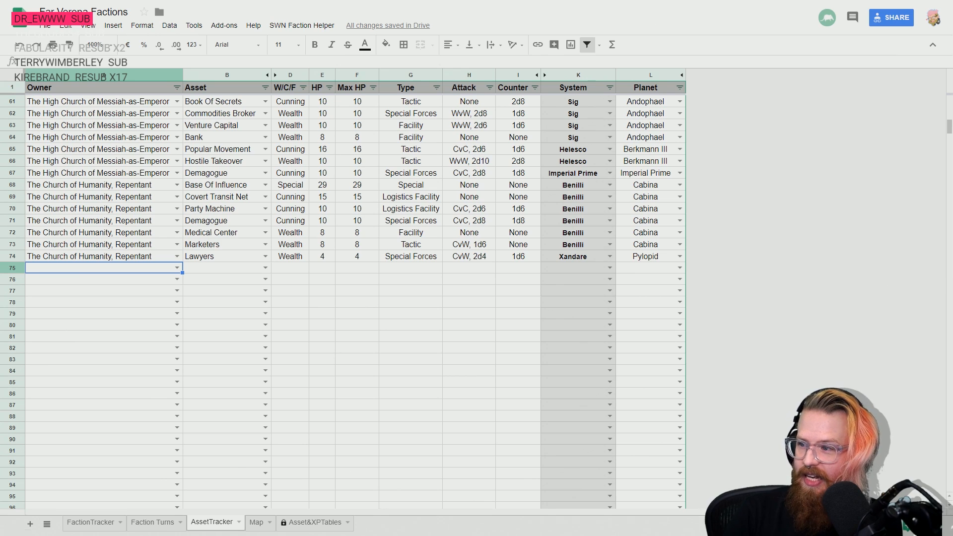
- Look up which faction follows The Church of Humanity, Repentant in the FactionTracker sheet
left_click(102, 521)
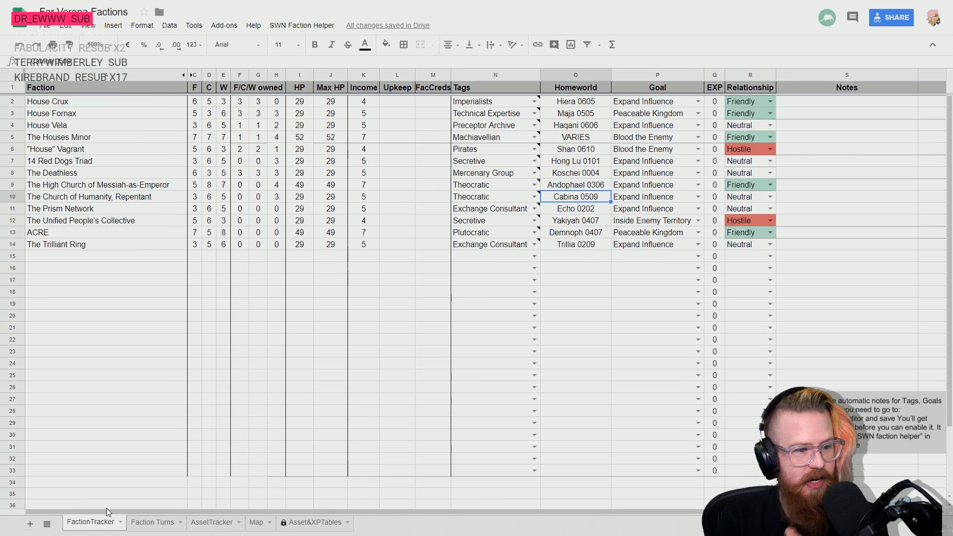
left_click(85, 206)
key("Down")
key("Down")
key("Down")
key("Up")
key("Up")
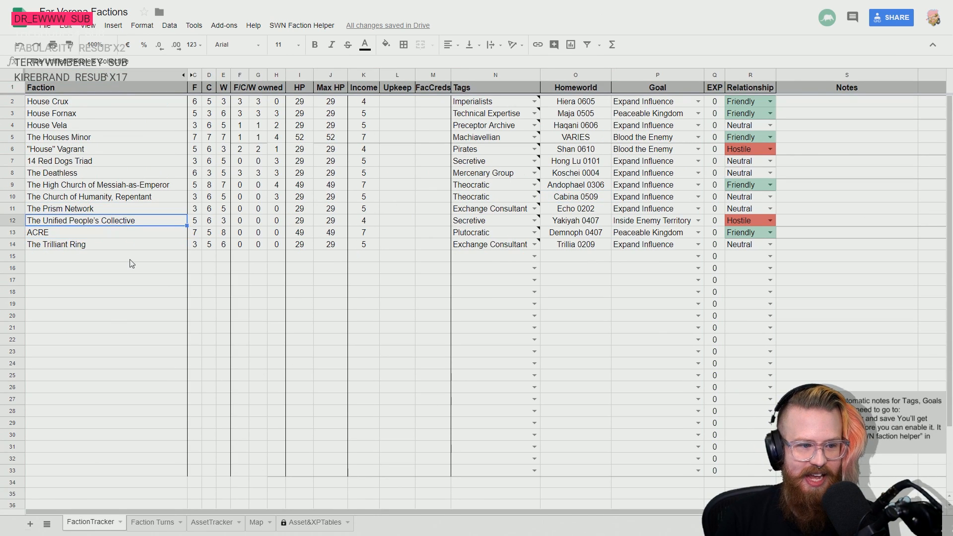
key("Up")
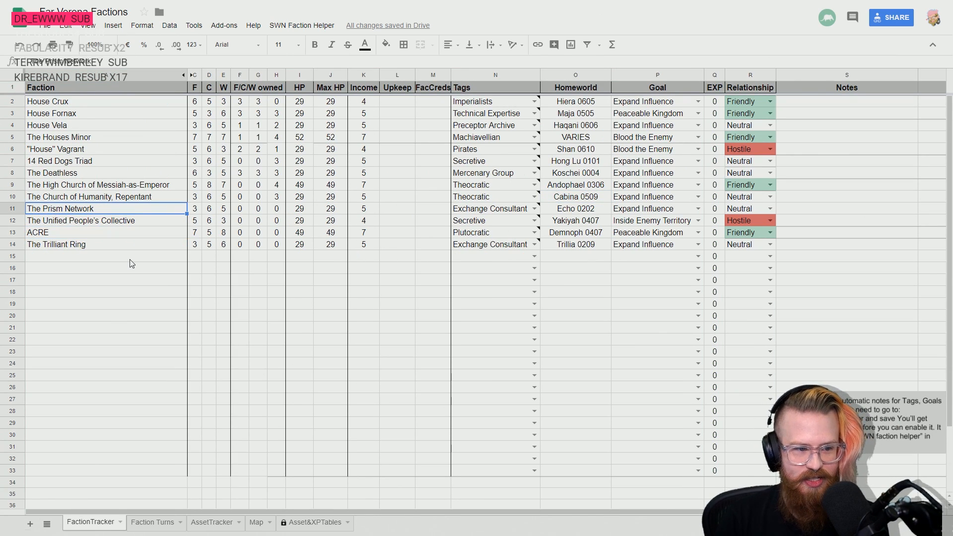
- Return to the AssetTracker sheet and set the owner of rows 75 to 81 to The Prism Network
left_click(141, 522)
left_click(212, 524)
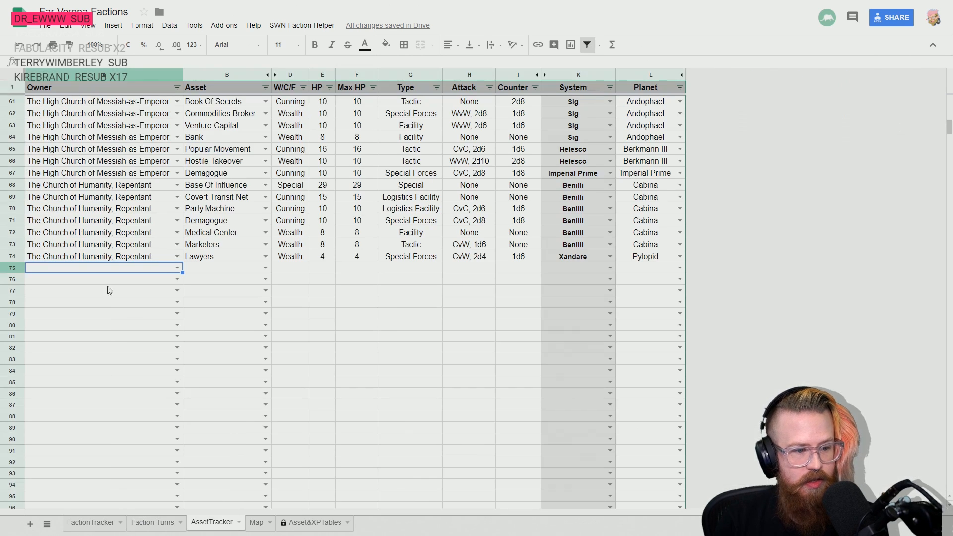
type("pr")
left_click(99, 281)
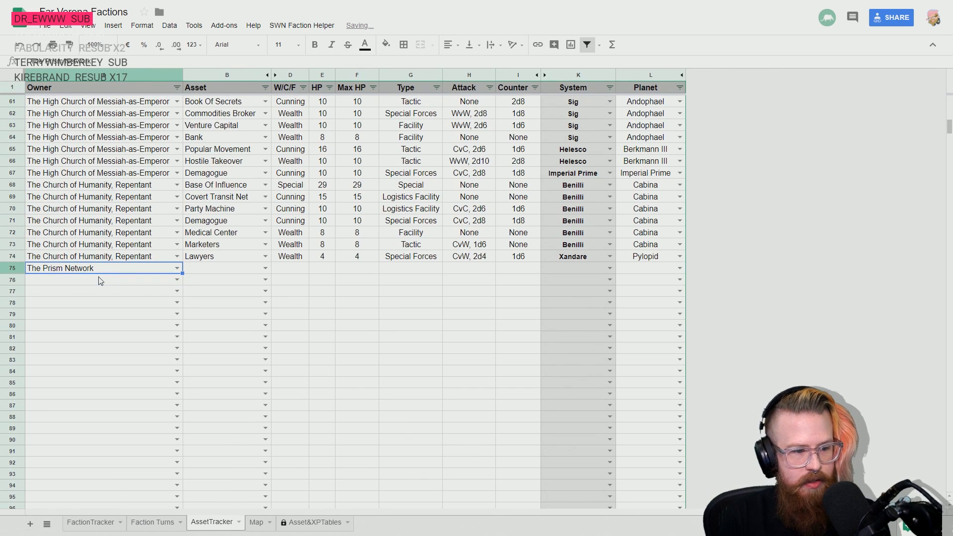
key("shift+Down")
key("shift+Down")
key("shift+Down")
key("shift+Down")
key("shift+Down")
key("shift+Down")
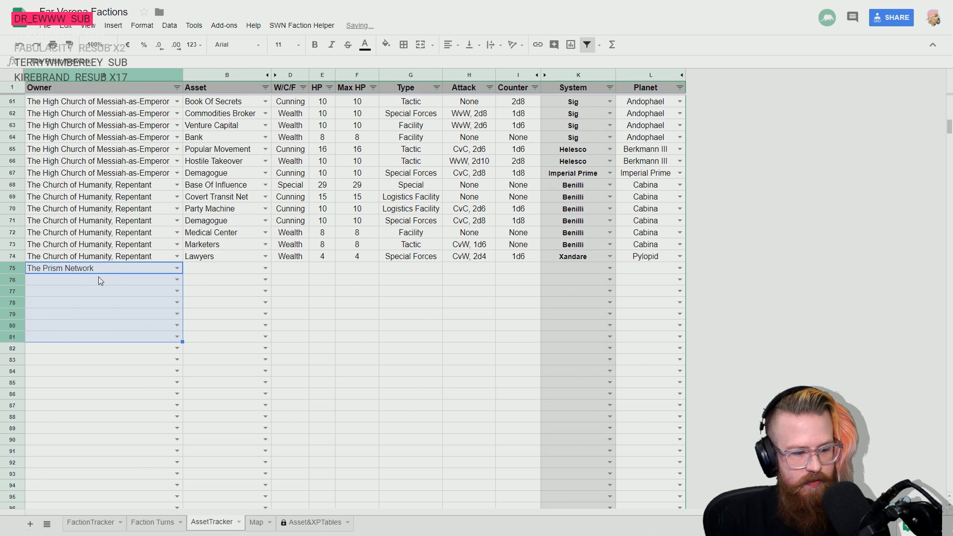
key("ctrl+d")
- Set The Prism Network's asset in row 75 to Base Of Influence
key("Up")
key("Right")
key("Down")
type("bas")
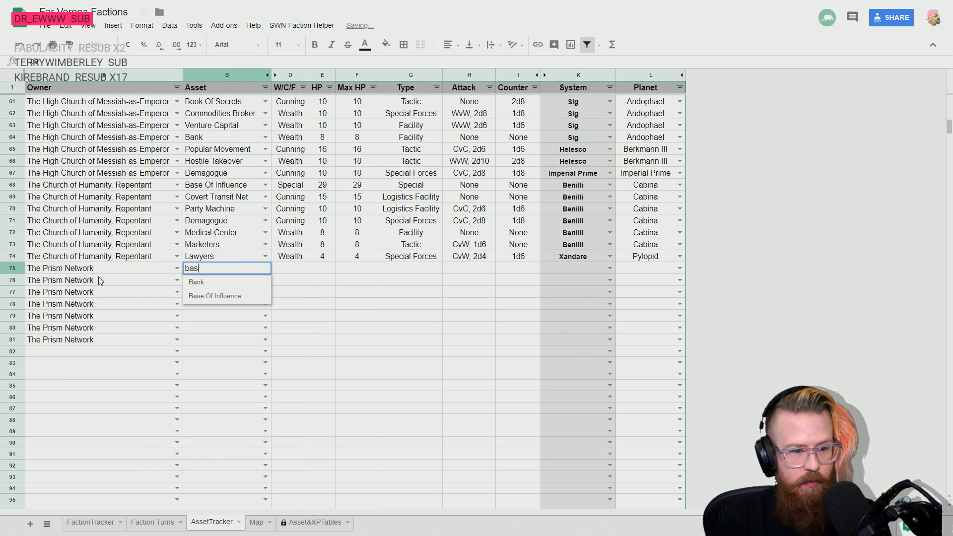
key("Tab")
key("Tab")
key("Tab")
key("Tab")
key("Tab")
key("Tab")
key("Tab")
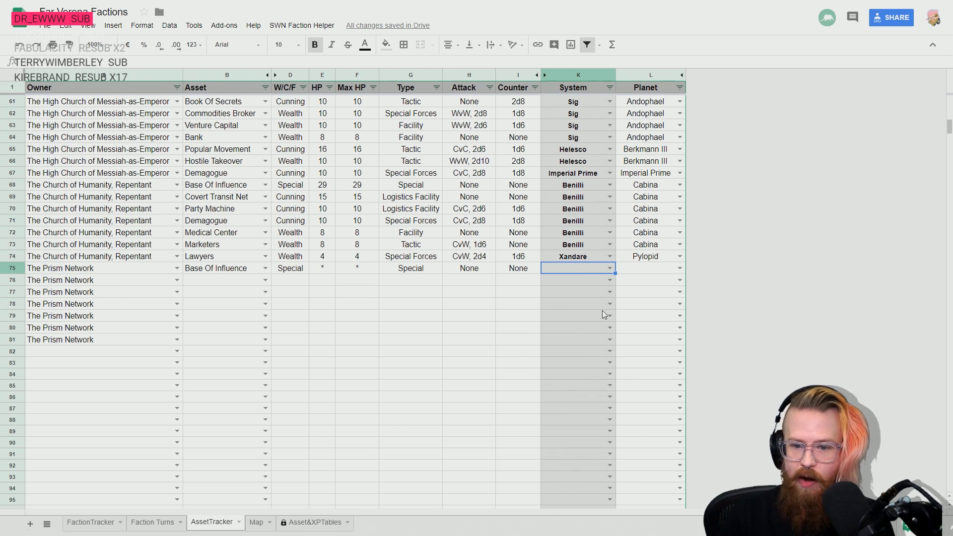
- Set the location in row 75 to system Eriopei and planet Echo
double_click(586, 265)
type("eri")
key("Down")
key("Return")
key("Right")
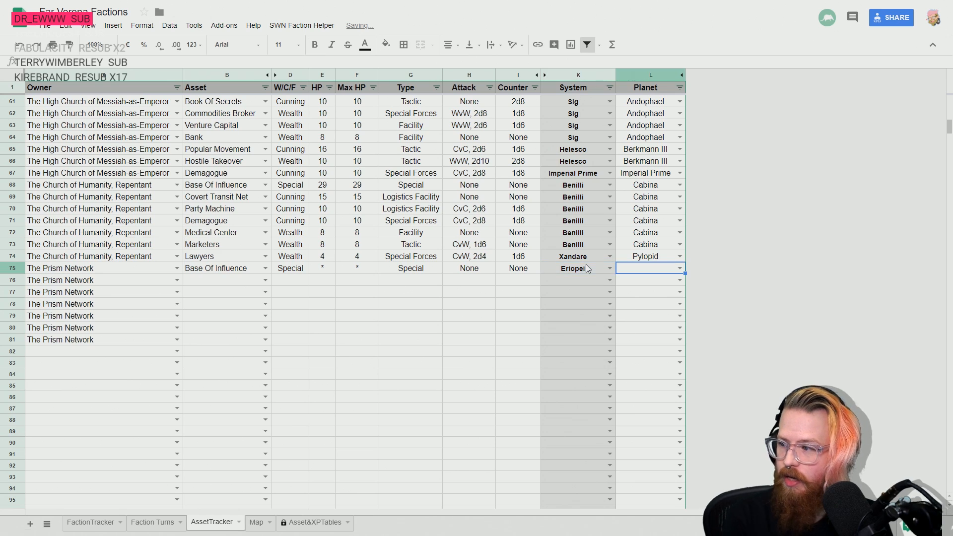
type("ec")
key("Down")
key("Return")
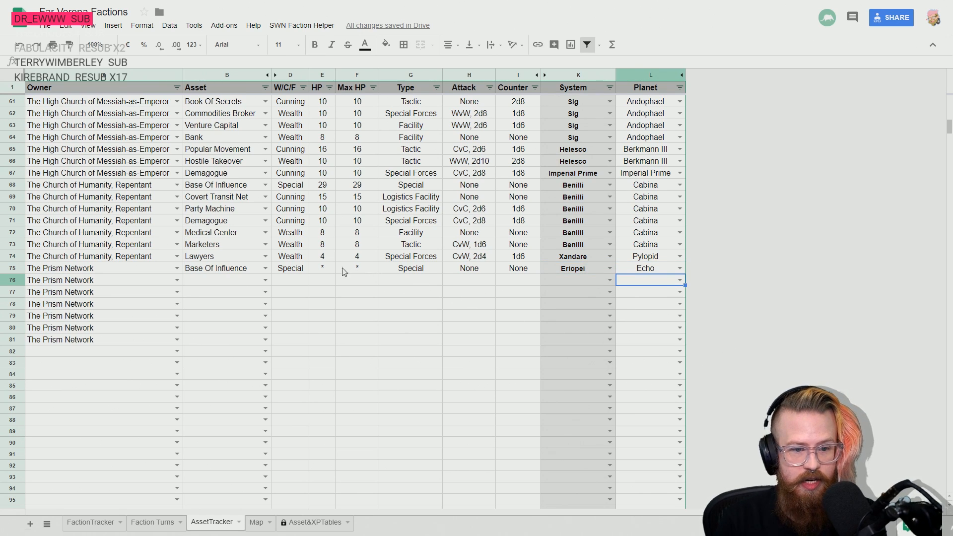
- Set both the HP and Max HP of The Prism Network's Base Of Influence to 29
left_click(330, 268)
type("29")
key("Tab")
type("29")
key("Return")
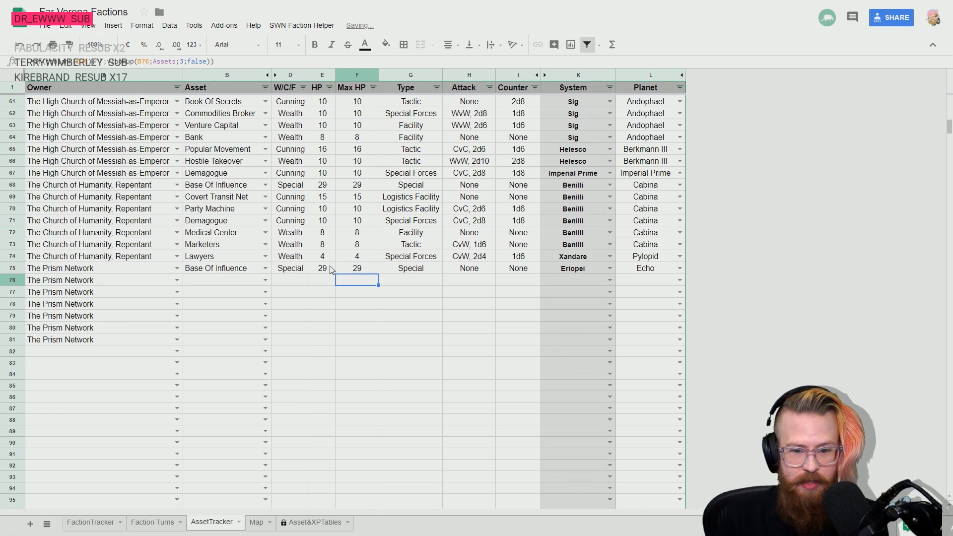
- Set The Prism Network's asset in row 76 to Monopoly
key("Left")
key("Left")
key("Left")
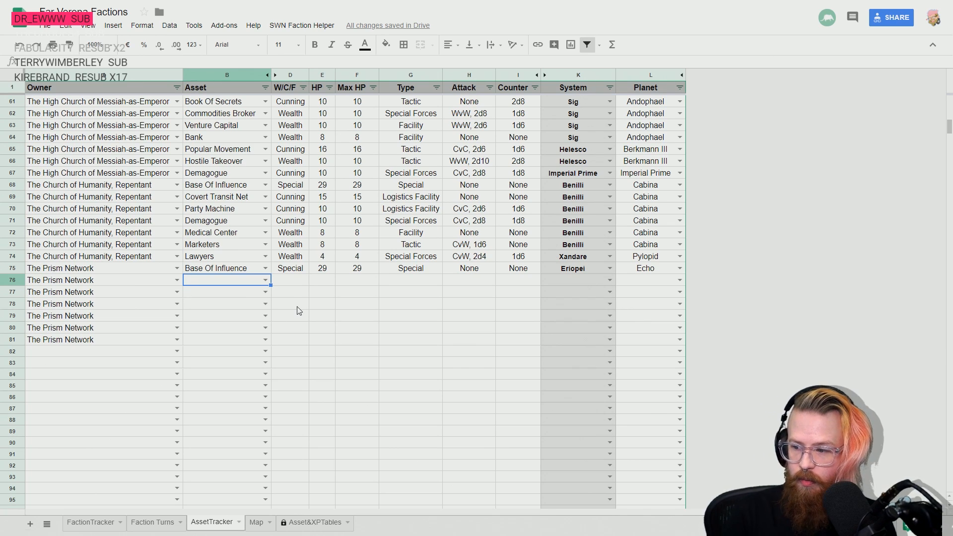
type("Mono")
key("Tab")
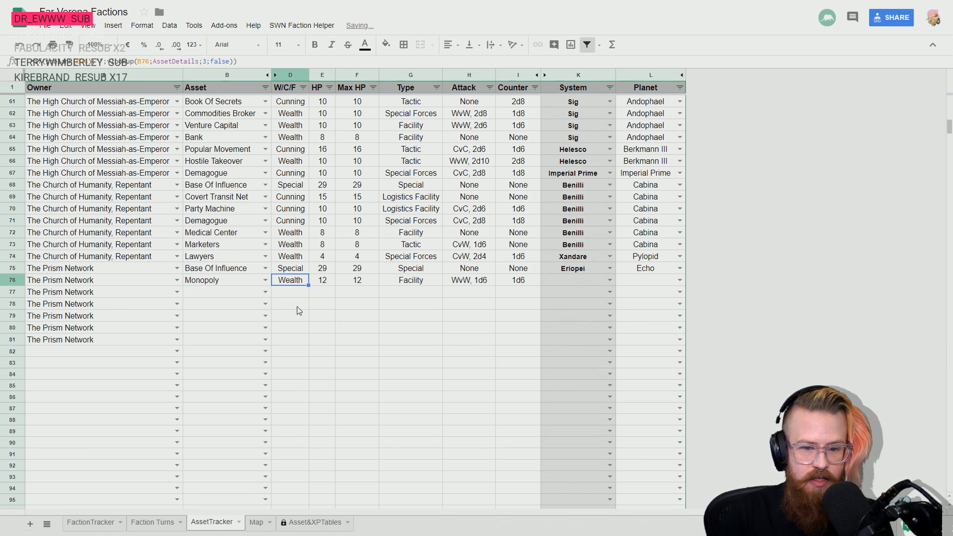
- Fill the location Eriopei and Echo from row 75 down into row 76
key("Tab")
key("Tab")
key("Tab")
key("Tab")
key("Tab")
key("Tab")
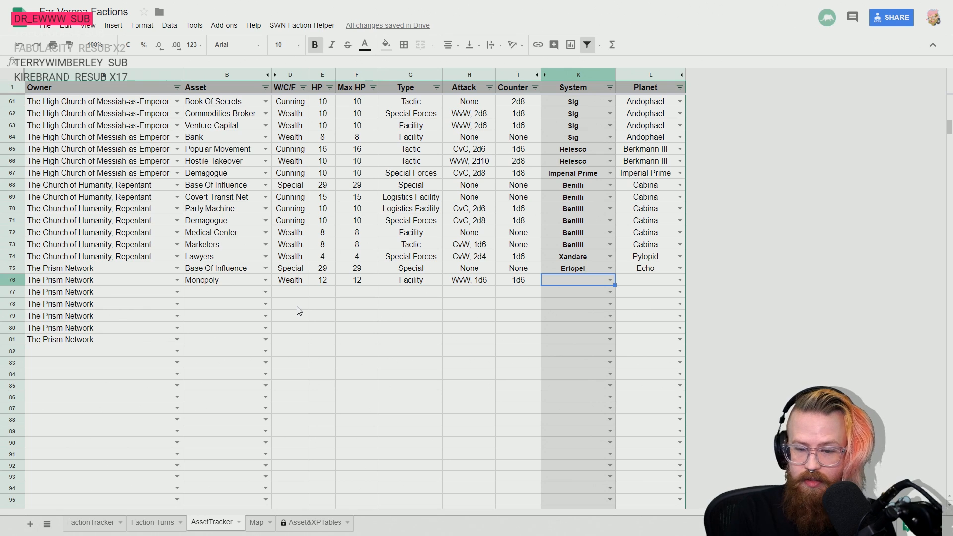
key("Up")
key("shift+Right")
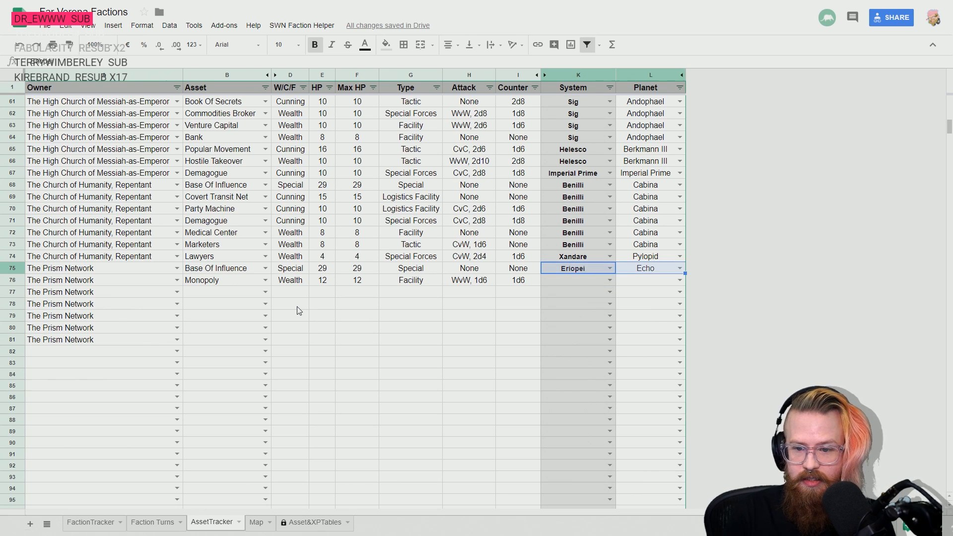
key("shift+Down")
key("ctrl+d")
key("Down")
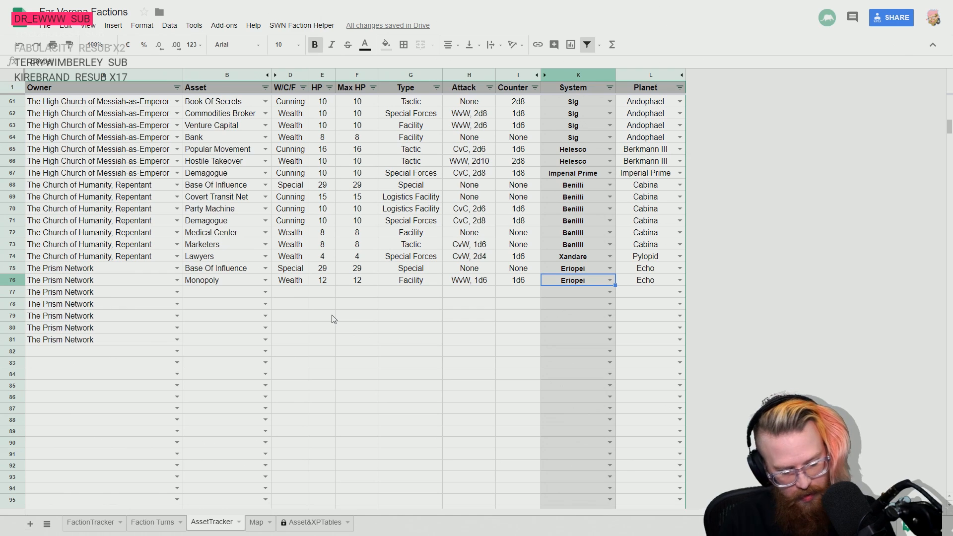
- Read the Monopoly entry in the rulebook PDF's Wealth Assets and check the asset's type and attack in row 76 of the tracker
key("alt+Tab")
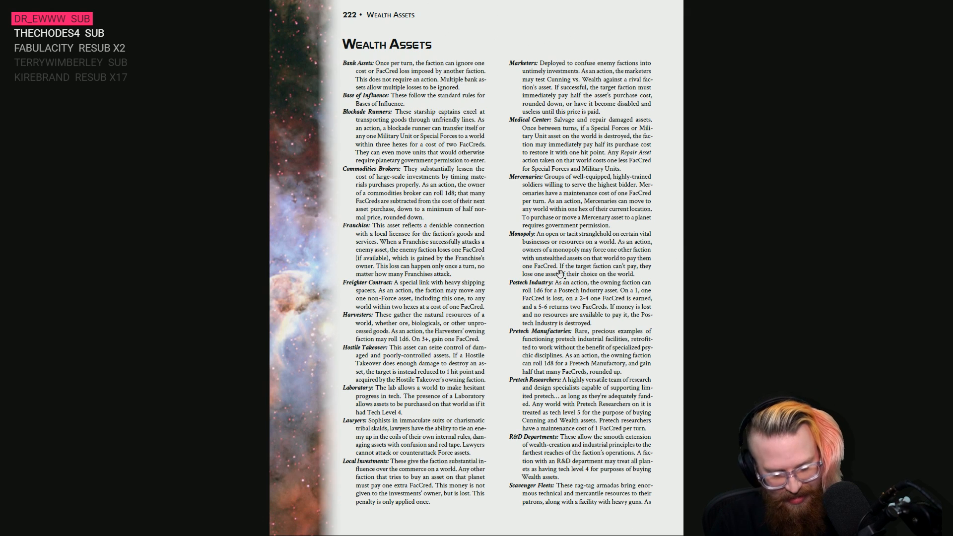
key("alt+Tab")
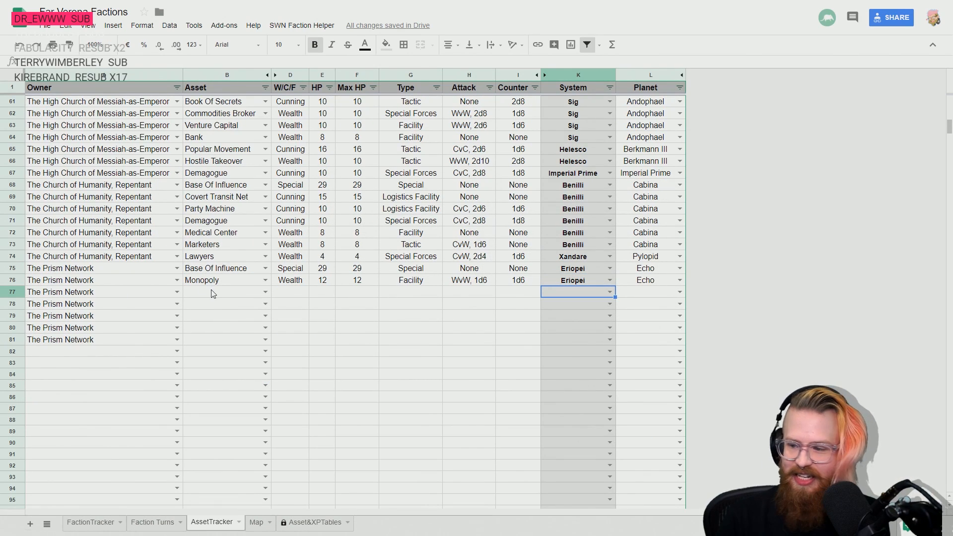
left_click(212, 294)
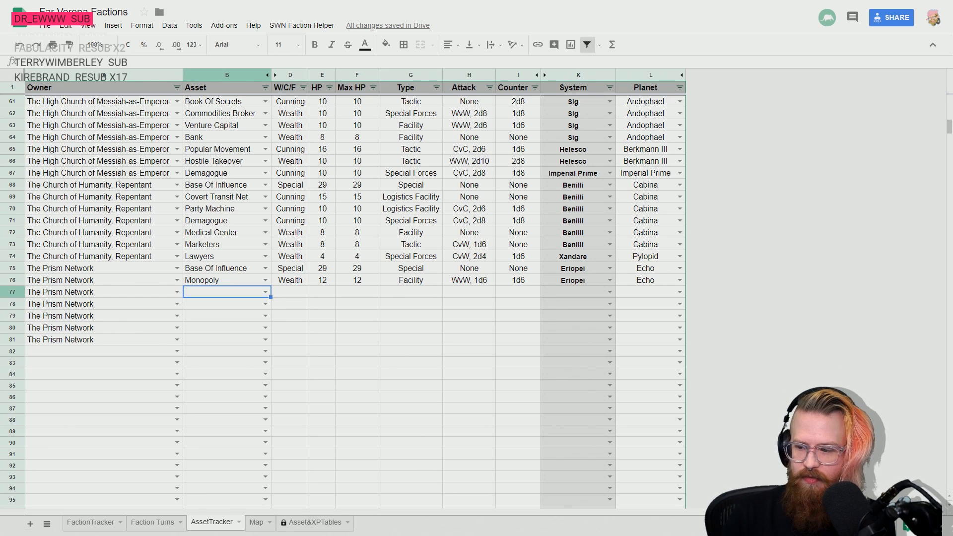
left_click(467, 281)
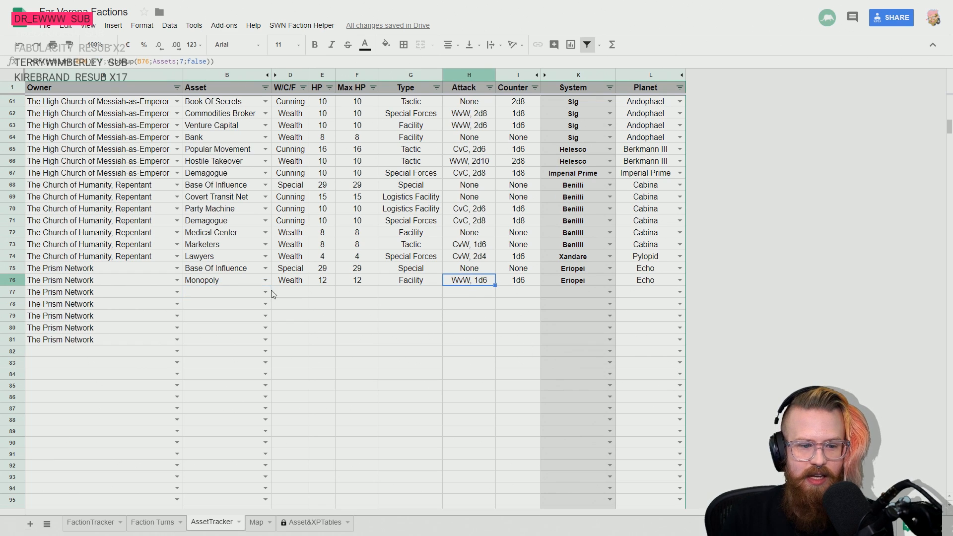
left_click(226, 281)
key("Right")
key("Right")
key("Right")
key("Right")
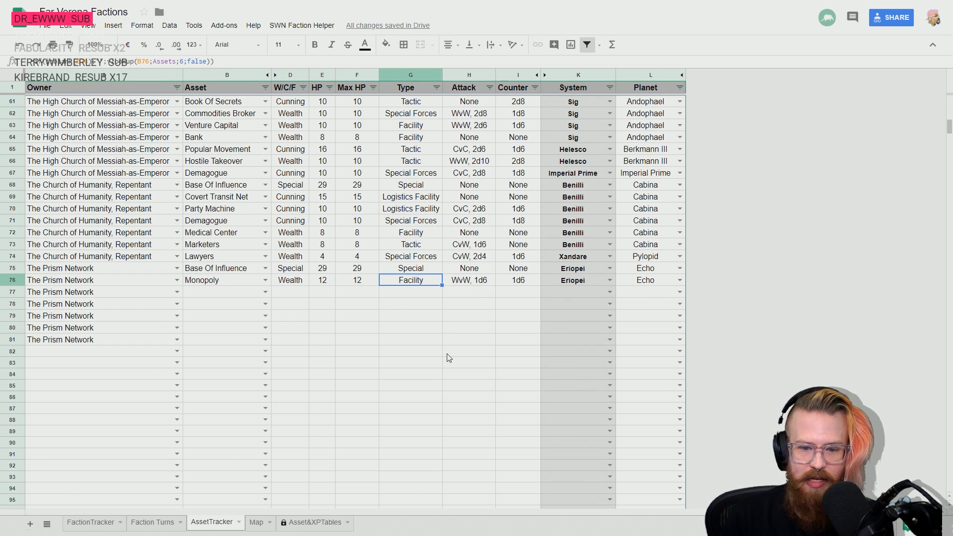
key("Right")
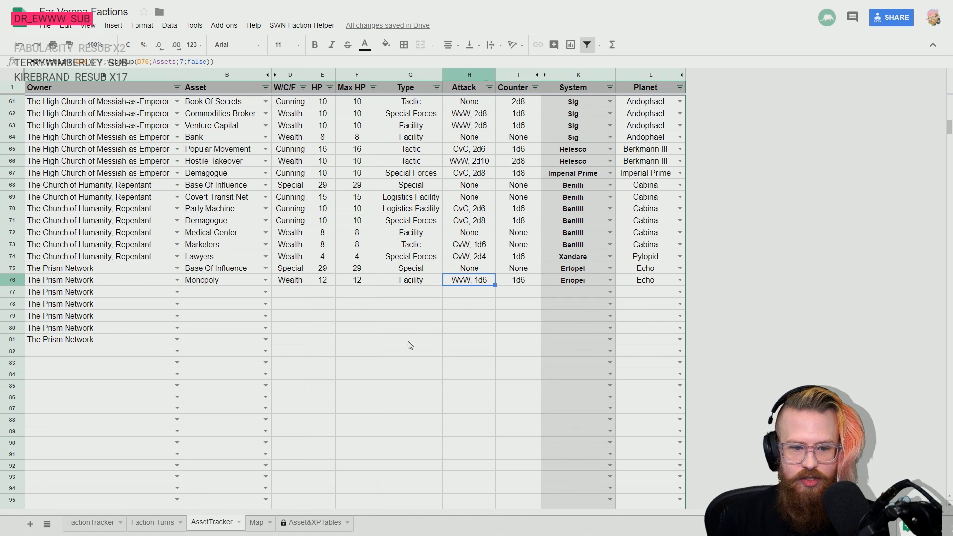
key("Down")
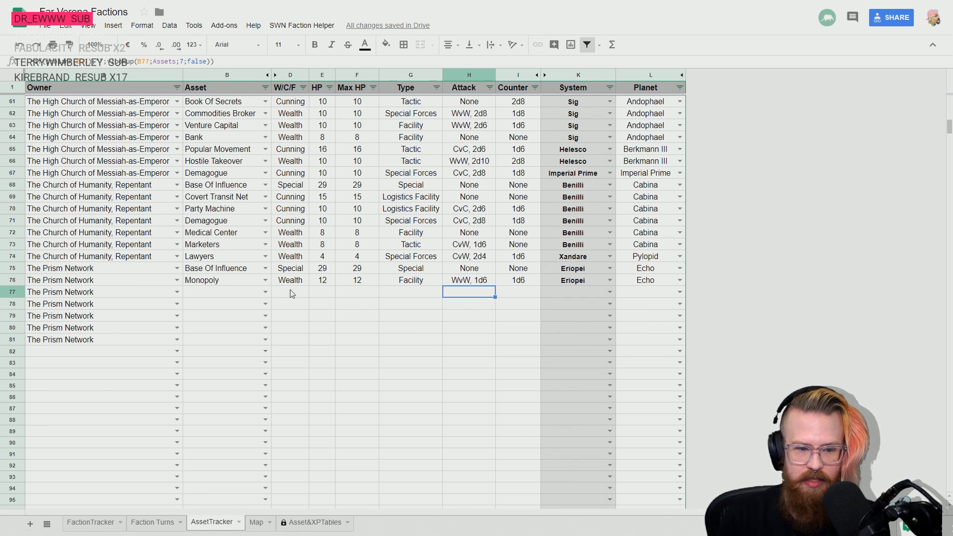
key("Left")
key("Left")
key("Left")
key("Left")
key("Left")
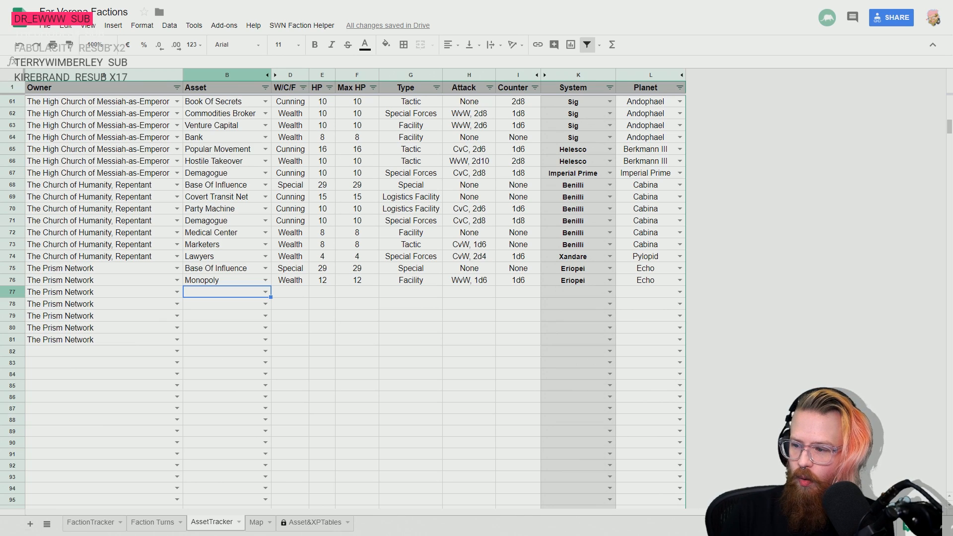
- Copy the location Amedere Orbere and Teuthem from row 44 into The Prism Network's row 77
scroll(594, 290, "up", 10)
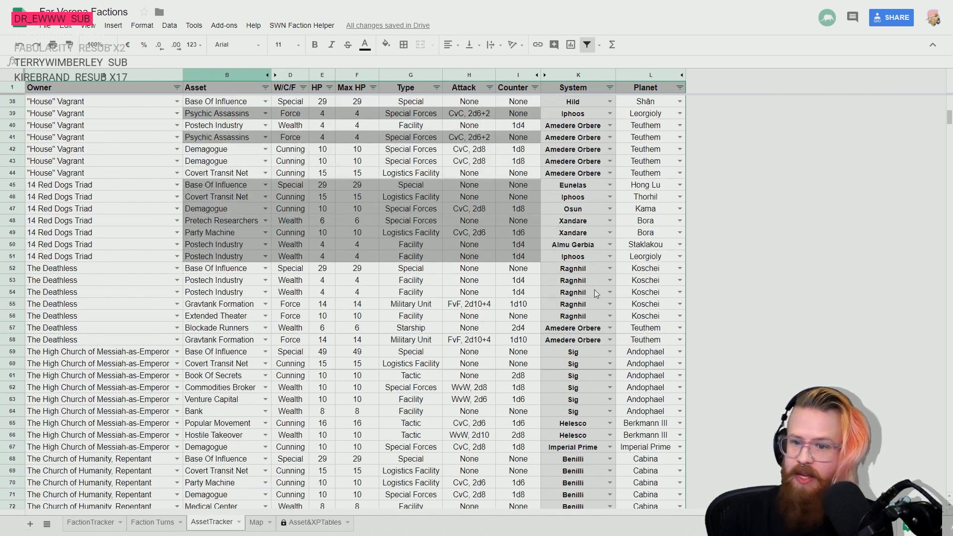
left_click(581, 244)
left_click(647, 246, "shift")
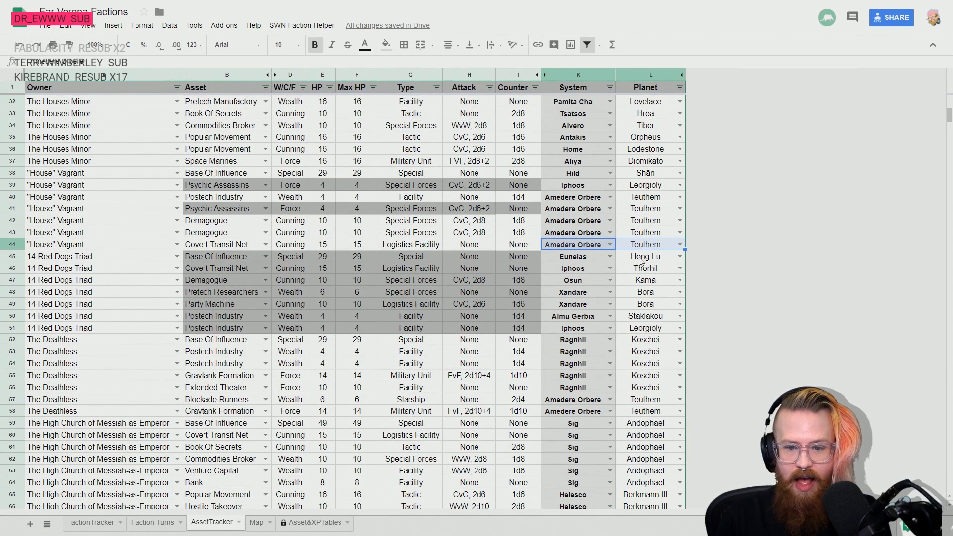
key("ctrl+c")
scroll(578, 278, "down", 13)
left_click(564, 171)
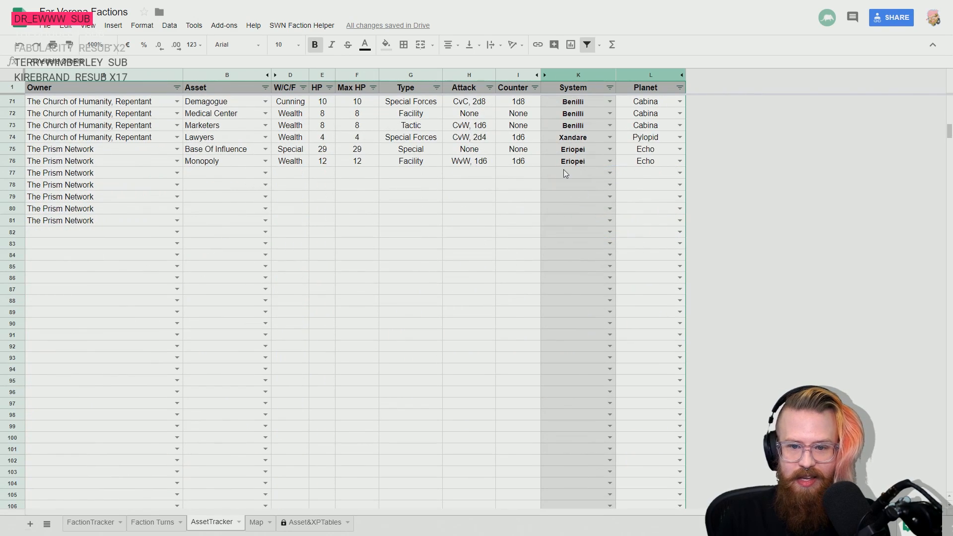
key("ctrl+v")
- Extend the location Amedere Orbere and Teuthem to The Prism Network's rows 78 and 79
left_click(579, 186)
key("Up")
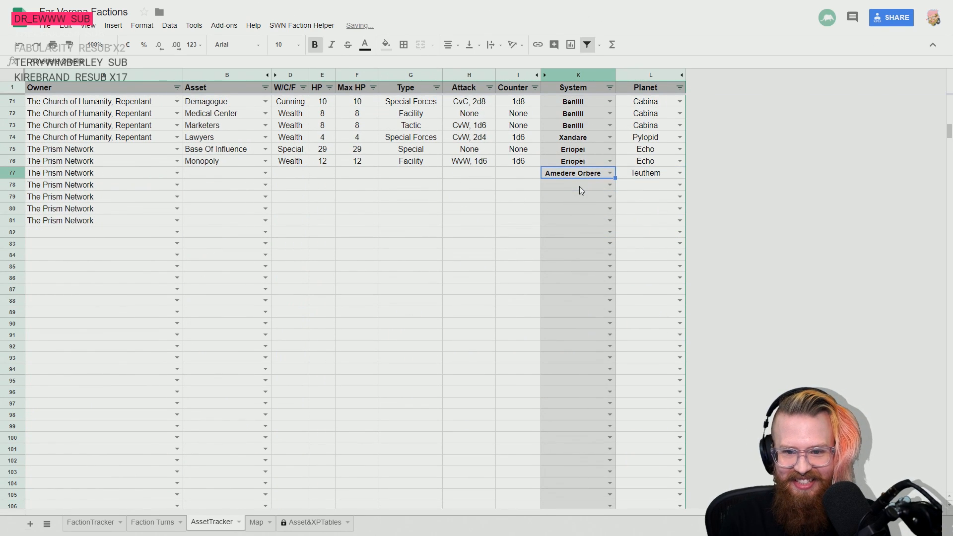
key("shift+Down")
key("shift+Down")
key("shift+Right")
key("ctrl+v")
key("Left")
key("Left")
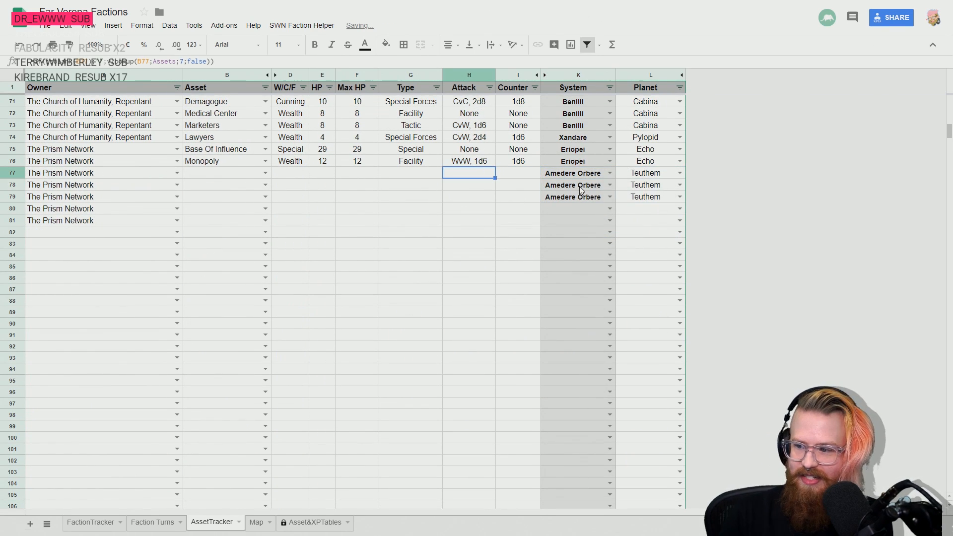
scroll(543, 232, "up", 3)
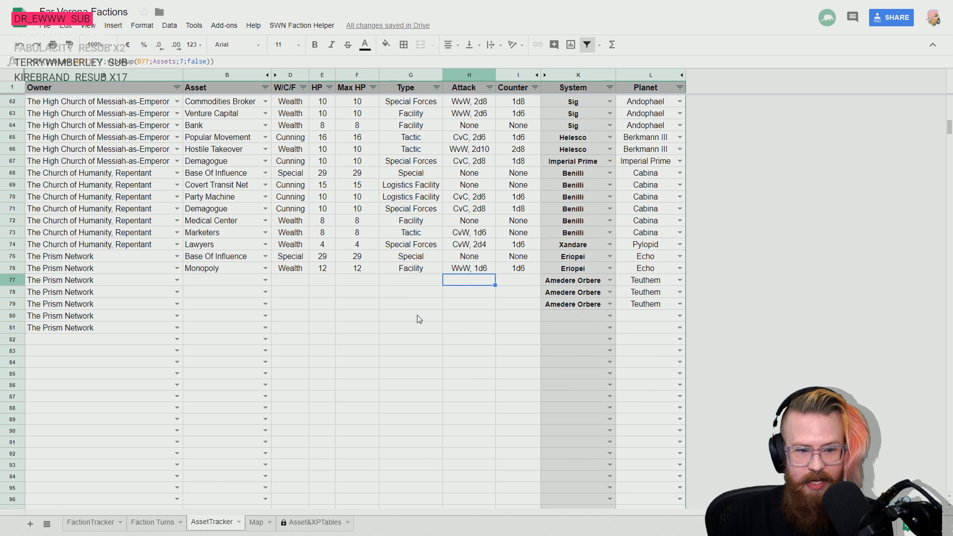
- Enter Covert Transit Net, Party Machine and Marketers as The Prism Network's assets in rows 77 to 79
key("Left")
key("Left")
key("Left")
key("Left")
key("Left")
type("cover")
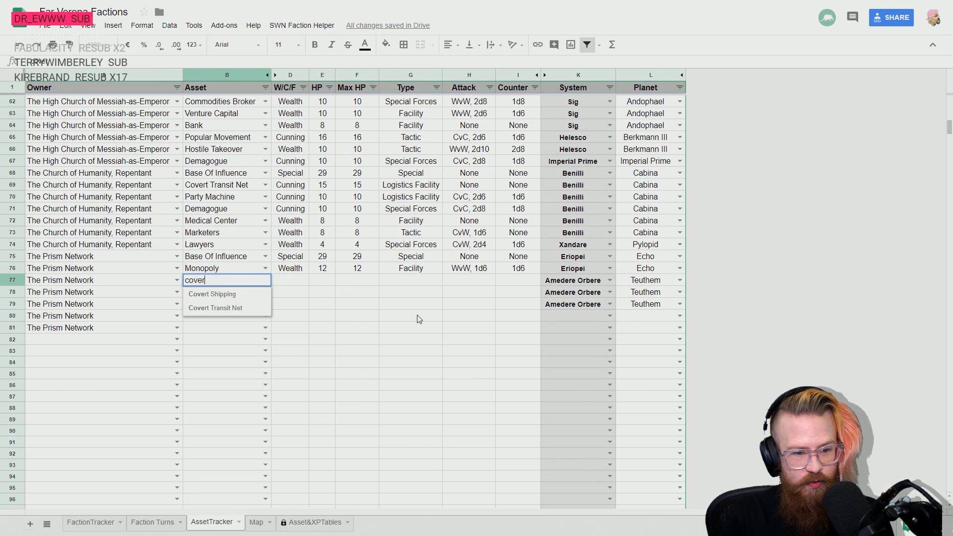
key("Return")
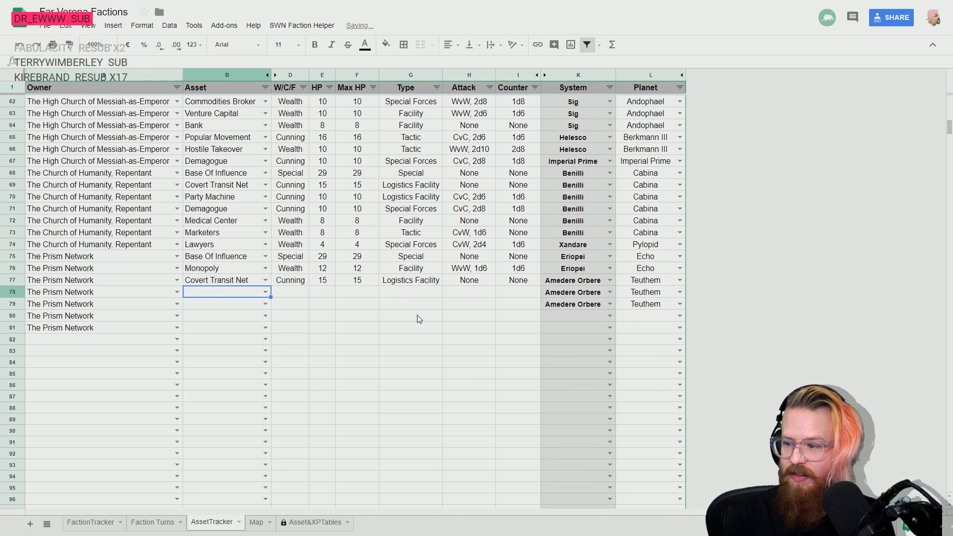
type("part")
key("Return")
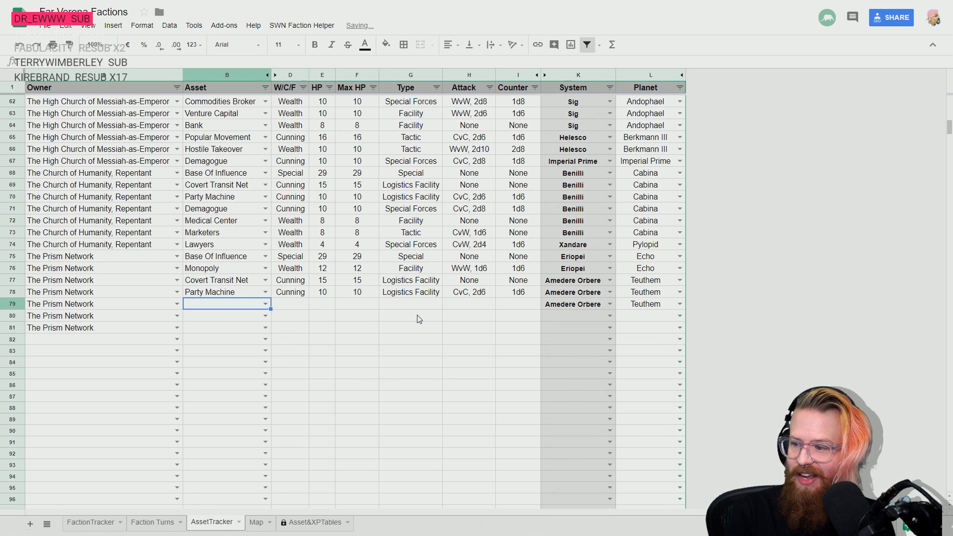
type("mark")
key("Return")
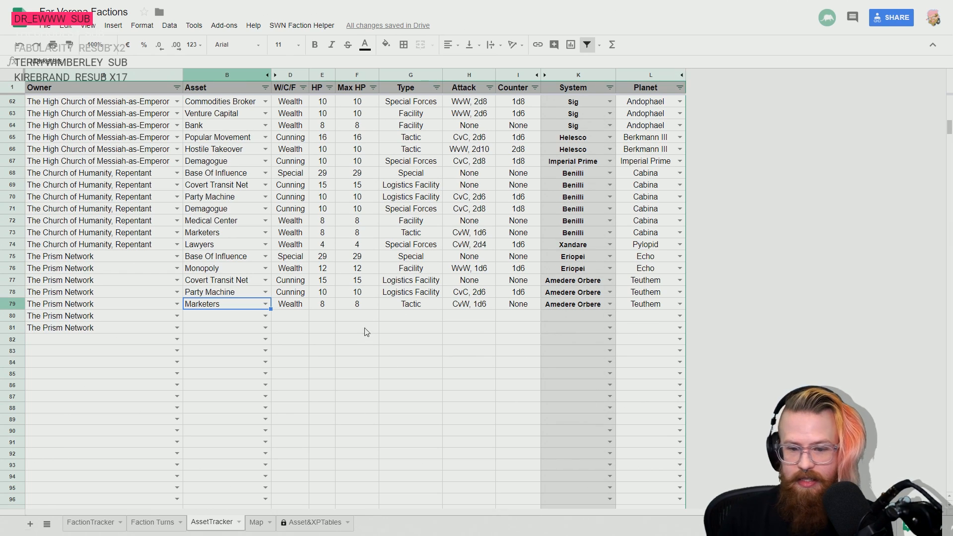
- Set the location of The Prism Network's row 80 to system Imperial Prime and planet Imperial Prime
key("Down")
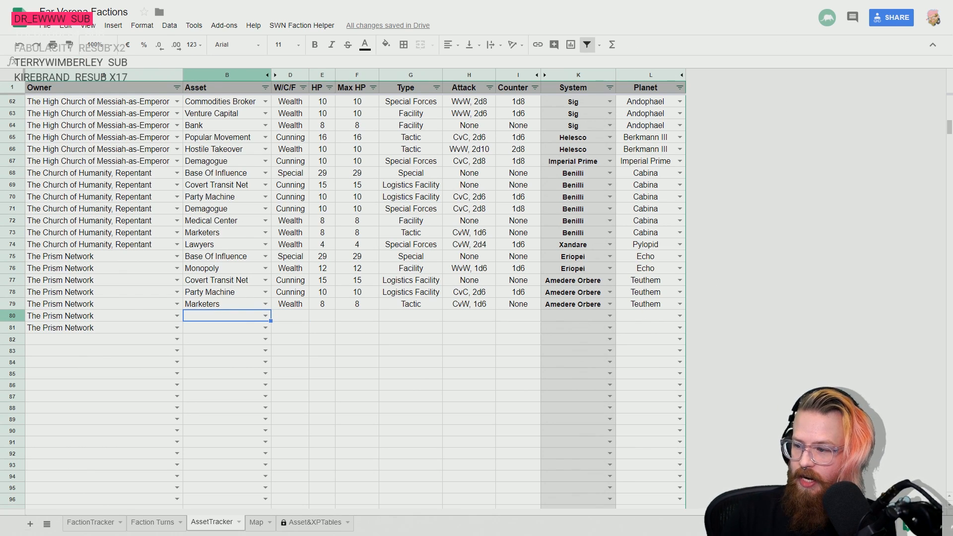
left_click(580, 316)
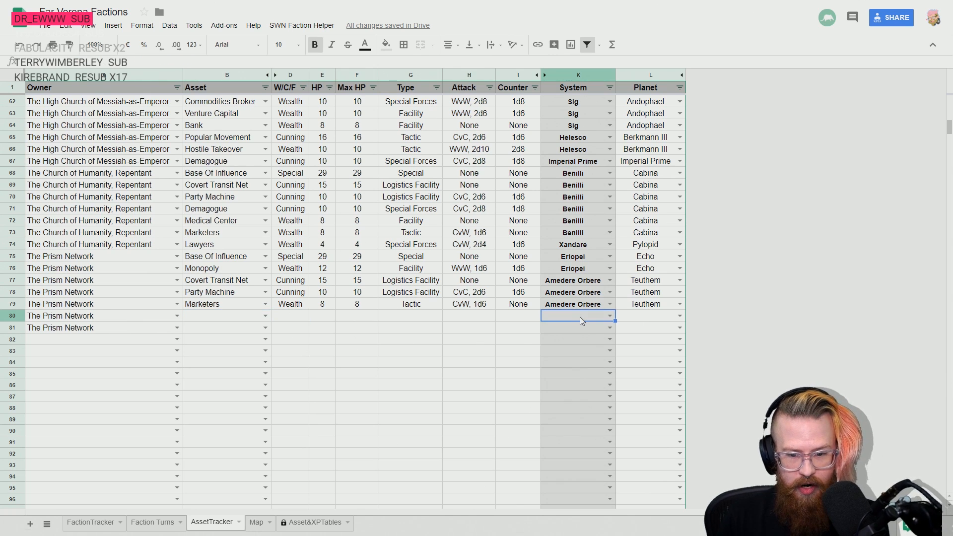
type("imper")
key("Down")
key("Return")
key("Up")
key("Right")
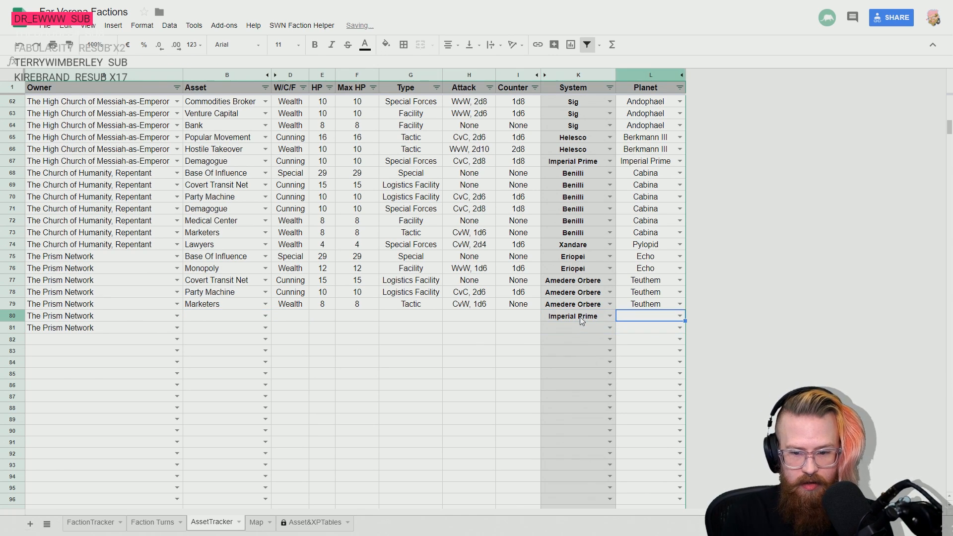
type("imper")
key("Down")
key("Return")
key("Up")
- Enter Demagogue as The Prism Network's asset in row 80
key("Left")
key("Left")
key("Left")
key("Left")
key("Left")
key("Left")
key("Left")
key("Left")
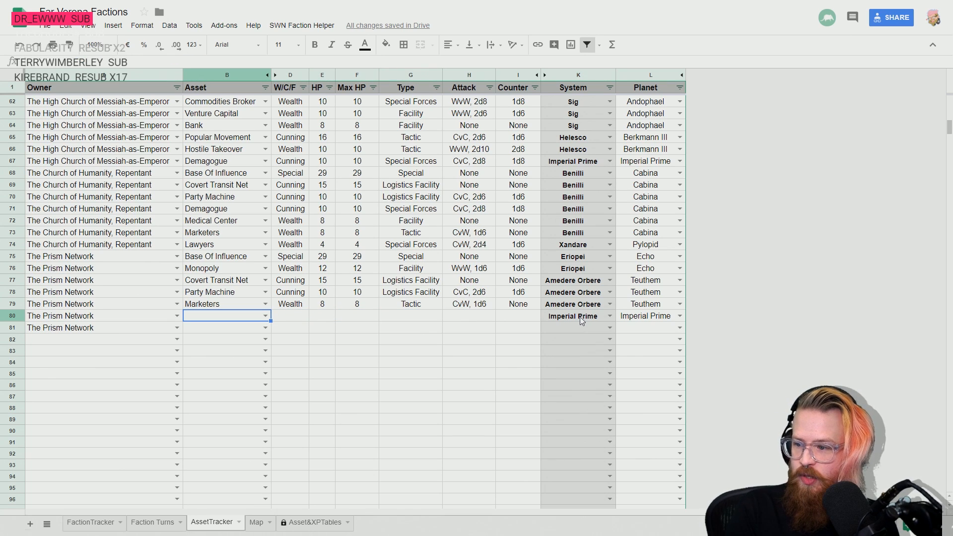
type("dem")
key("Down")
key("Return")
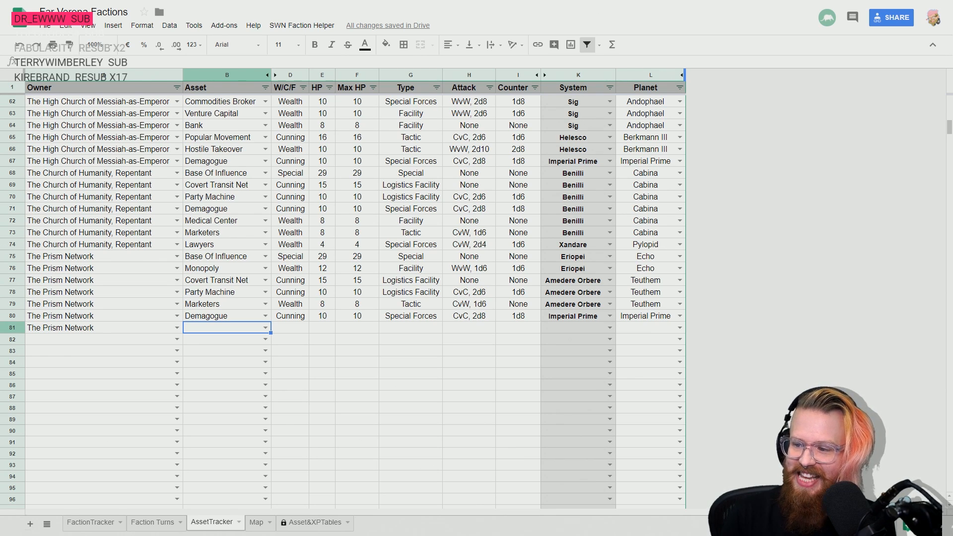
- Look through the earlier rows for the matching location and set row 81 to system Osun and planet Kama
scroll(637, 279, "up", 15)
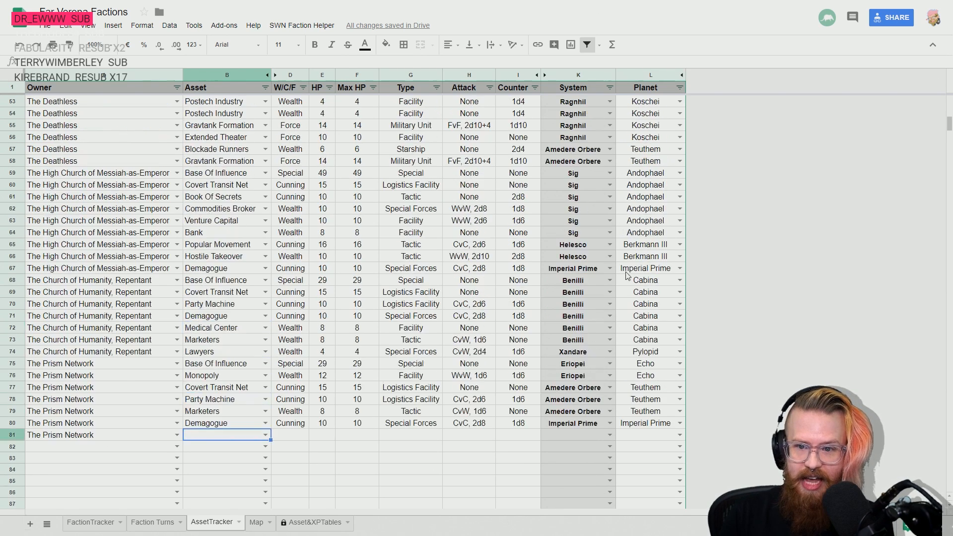
scroll(636, 279, "up", 5)
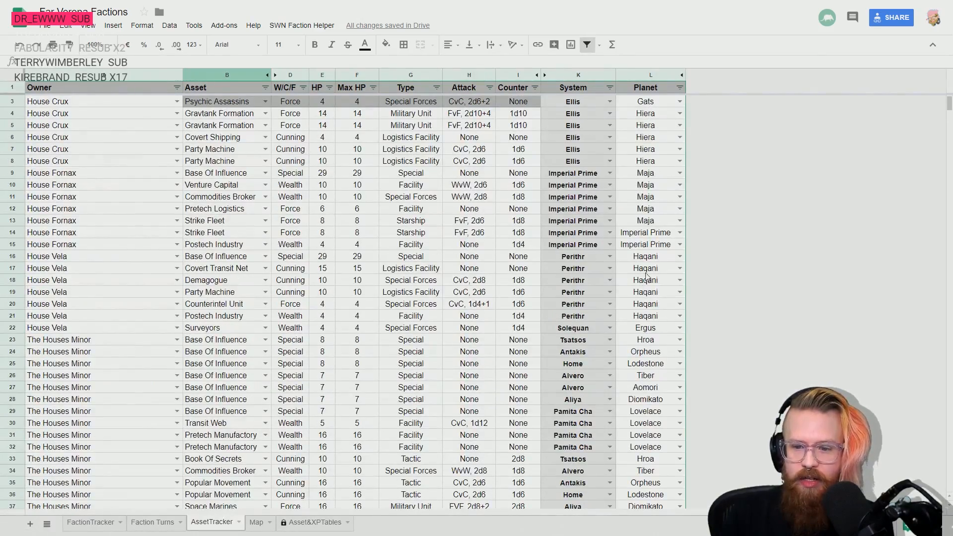
scroll(640, 361, "up", 1)
scroll(640, 361, "down", 6)
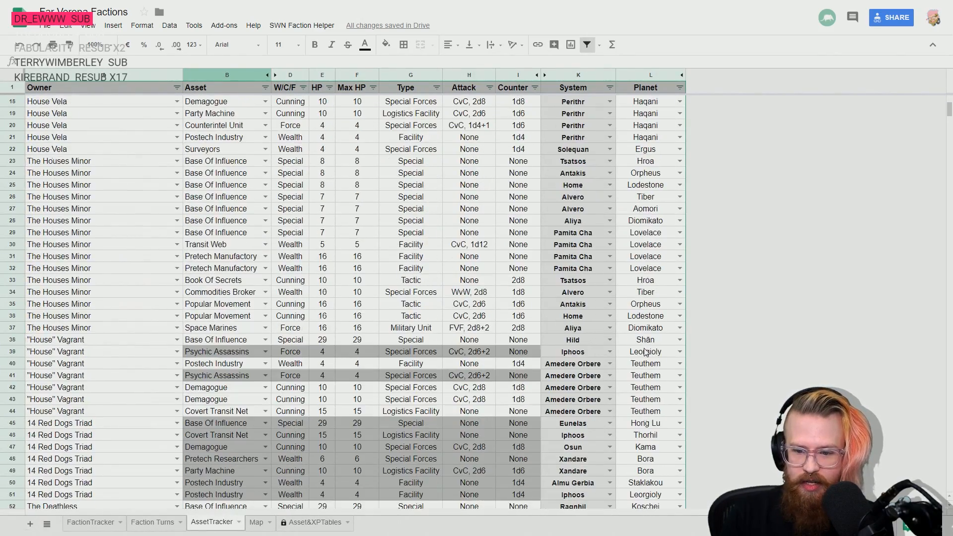
scroll(598, 407, "down", 13)
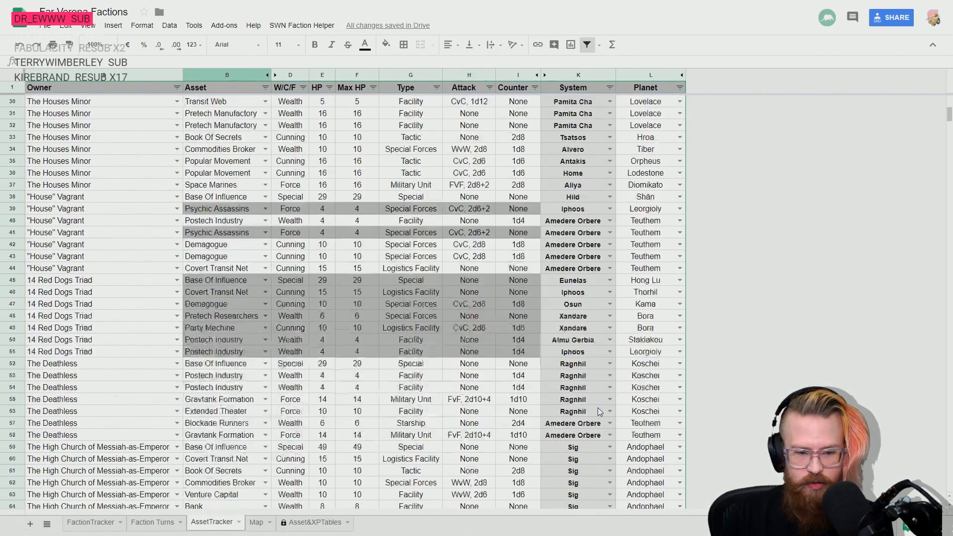
left_click(597, 353)
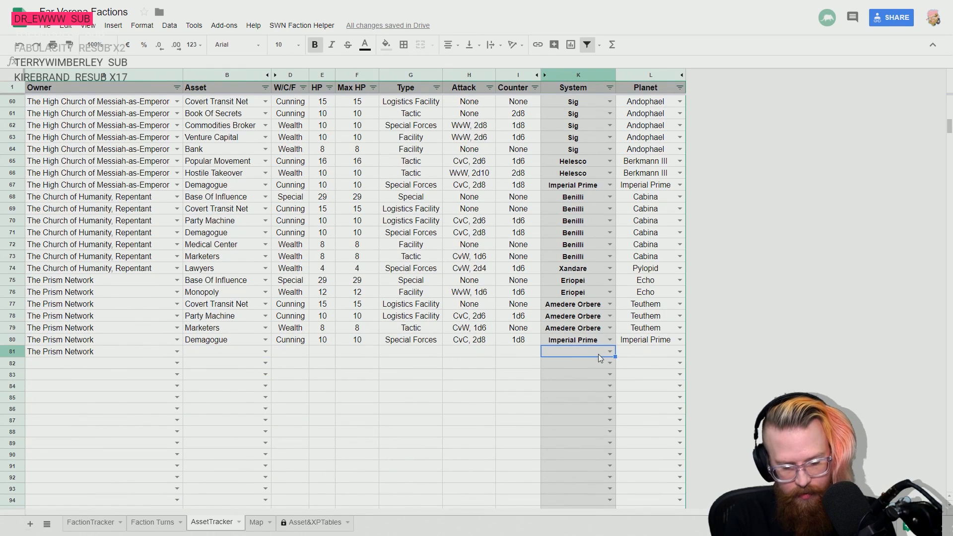
type("osu")
key("Return")
left_click(597, 353)
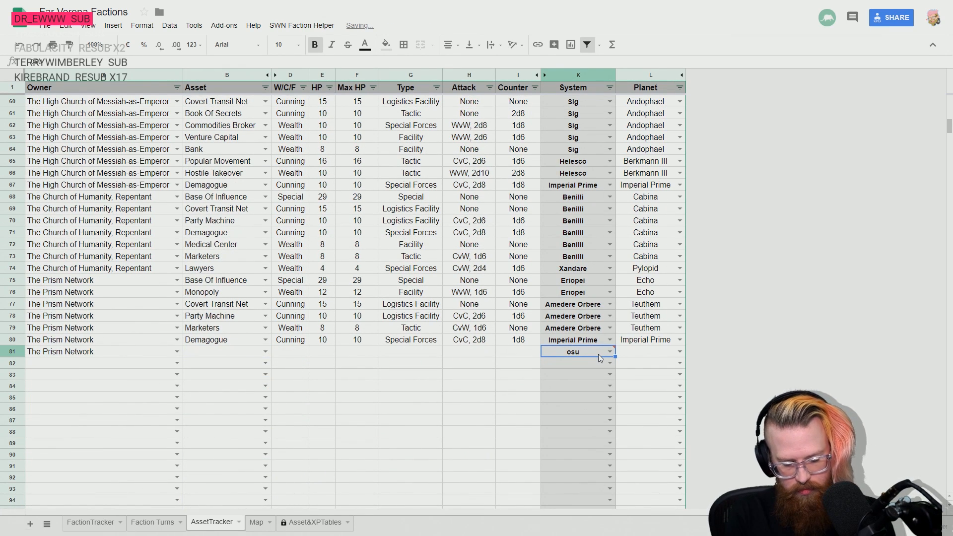
double_click(598, 354)
type("n")
key("Tab")
type("kama")
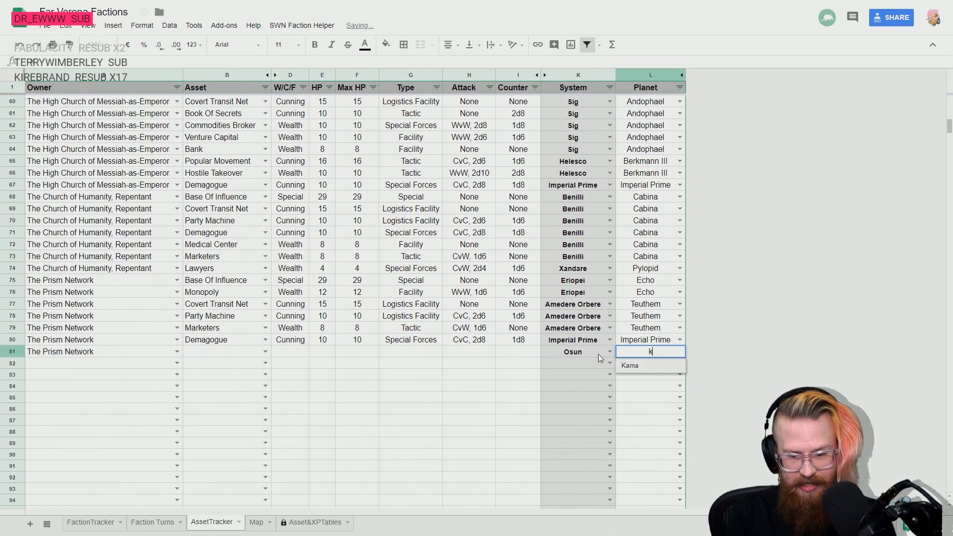
key("Return")
- Enter Surveyors as The Prism Network's asset in row 81
key("Up")
key("Left")
key("Left")
key("Left")
key("Left")
key("Left")
key("Left")
key("Left")
key("Left")
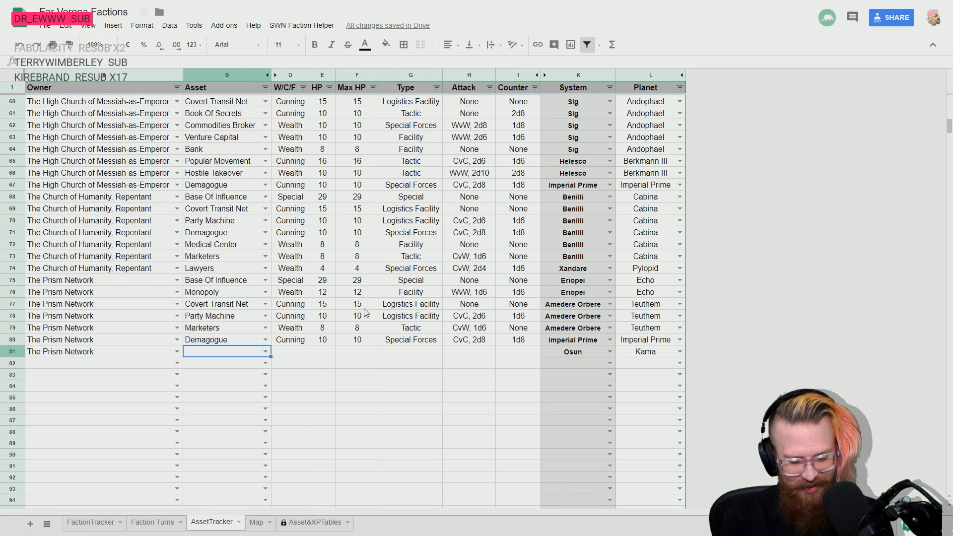
type("Surveyors")
key("Return")
- Check the next faction in the FactionTracker sheet and set The Unified People's Collective as the owner of row 82 in AssetTracker
key("Left")
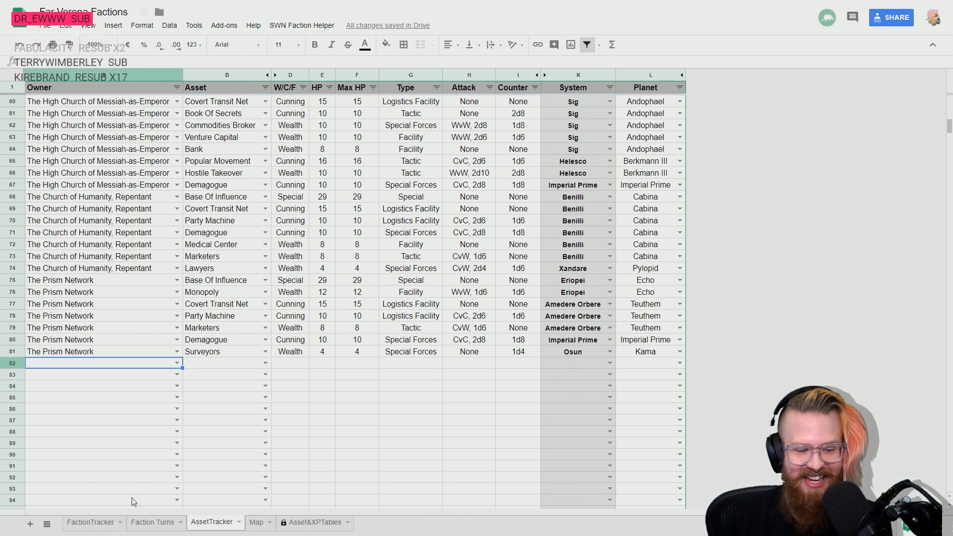
left_click(91, 520)
left_click(94, 224)
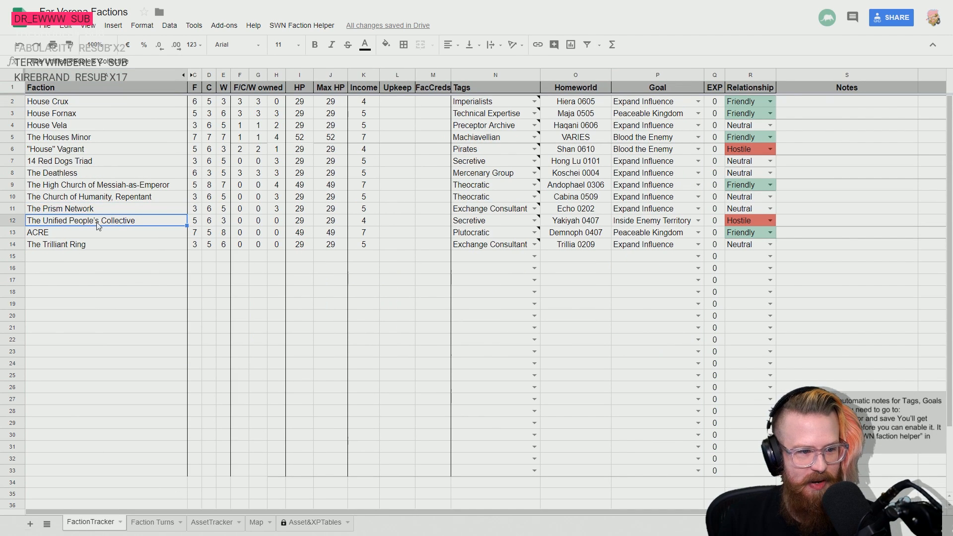
left_click(159, 523)
left_click(219, 523)
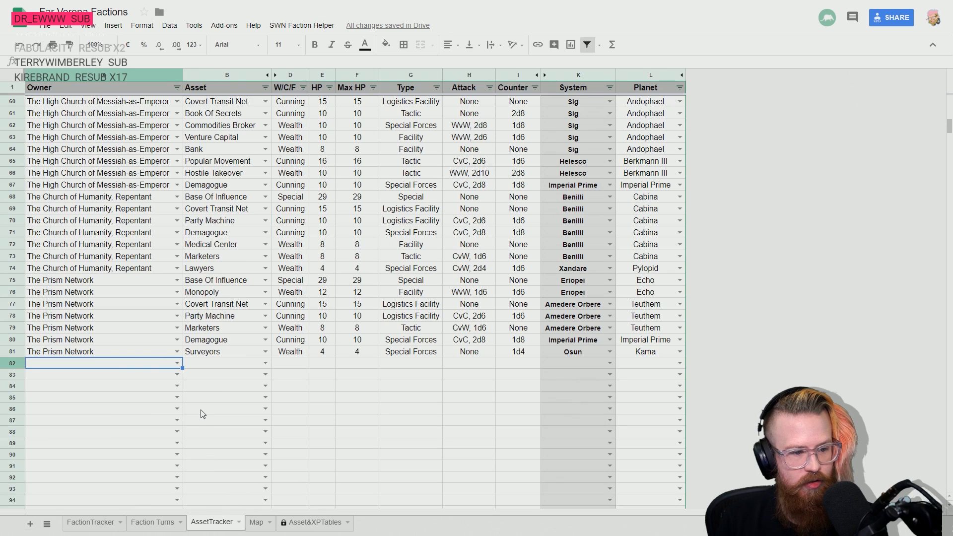
type("The")
key("Down")
key("Down")
key("Down")
key("Down")
key("Down")
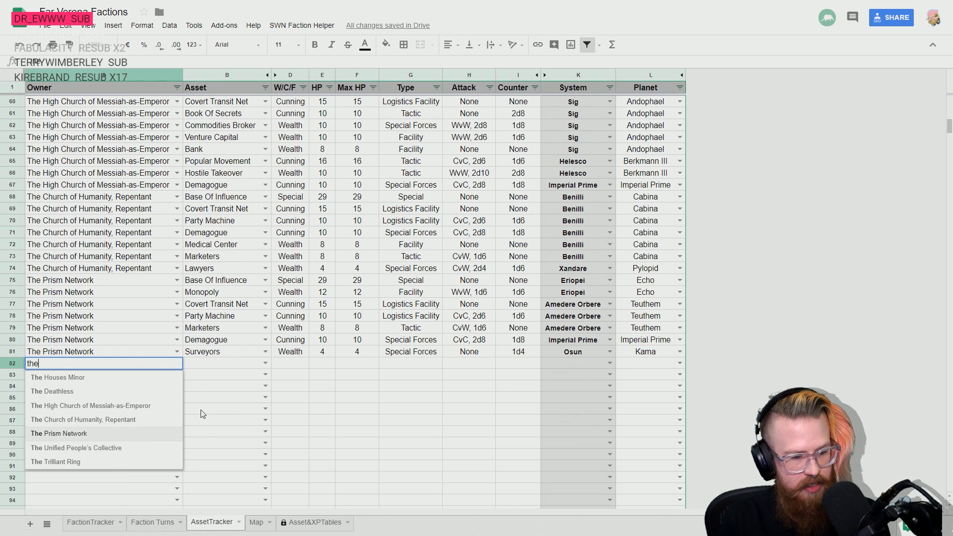
key("Return")
key("Up")
- Enter Base Of Influence as The Unified People's Collective's asset in row 82
key("Right")
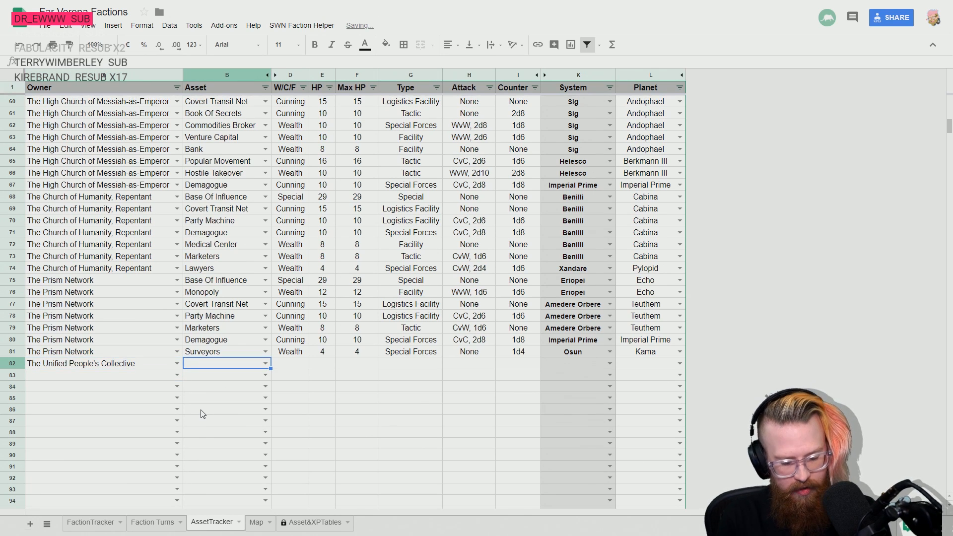
type("Base")
key("Return")
key("Up")
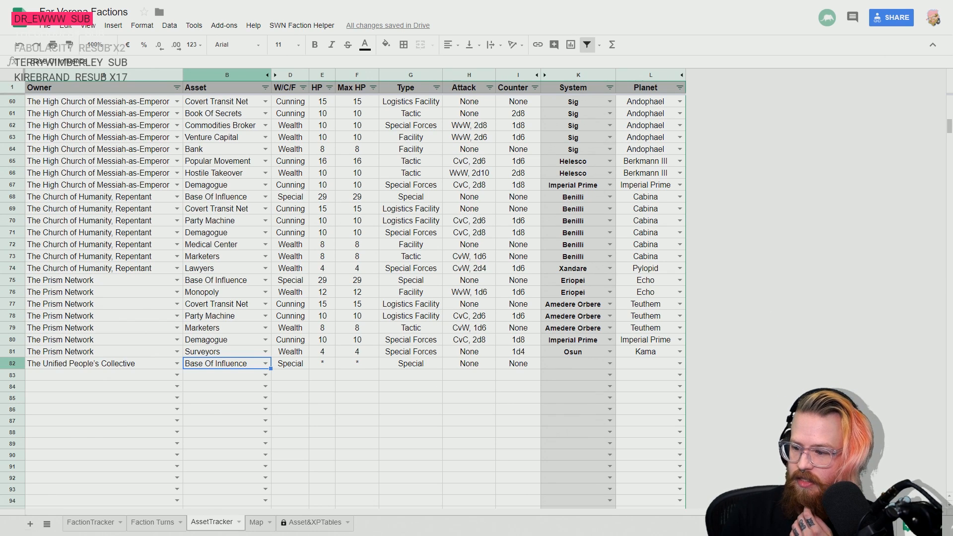
- Look up the homeworld of The Unified People's Collective in the FactionTracker sheet and return to AssetTracker
left_click(100, 524)
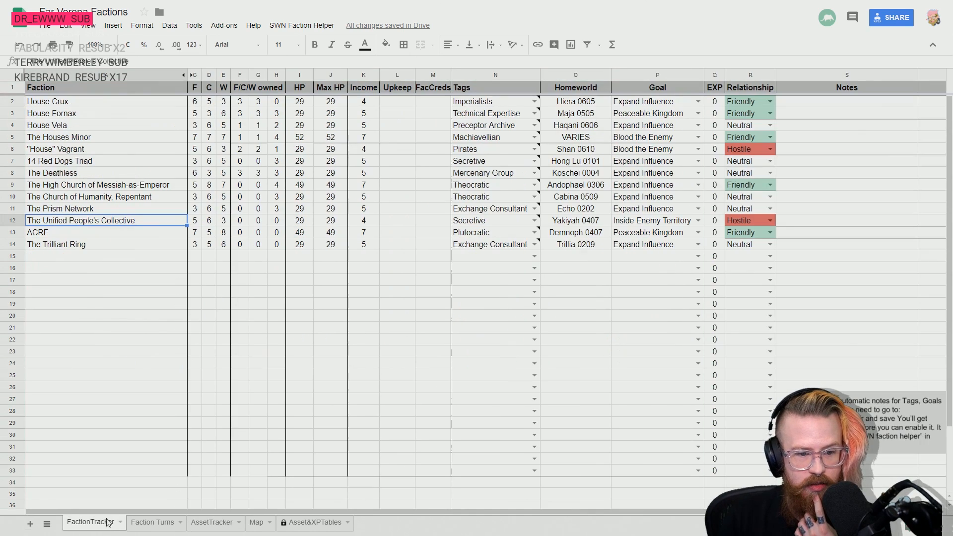
left_click(160, 524)
left_click(200, 523)
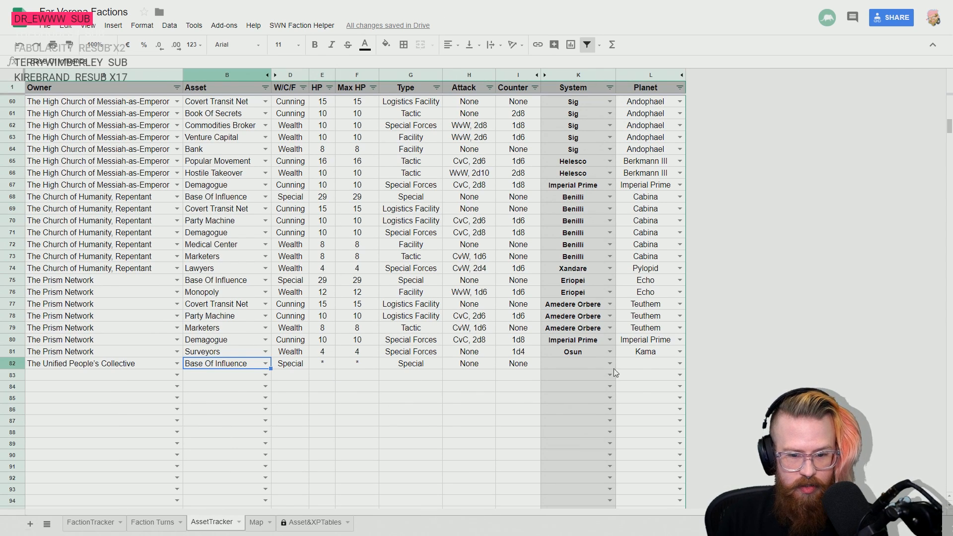
left_click(594, 366)
type("yakiyt")
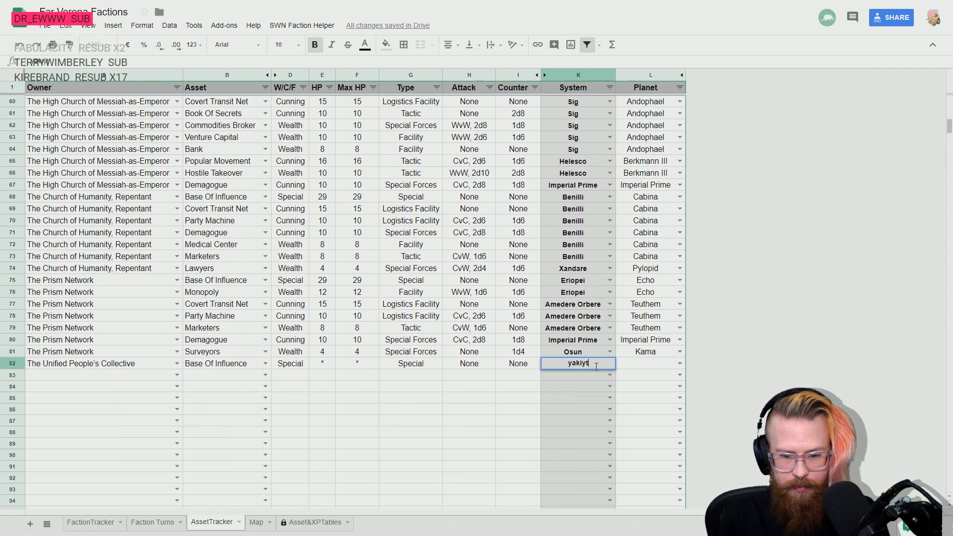
key("BackSpace")
key("BackSpace")
key("BackSpace")
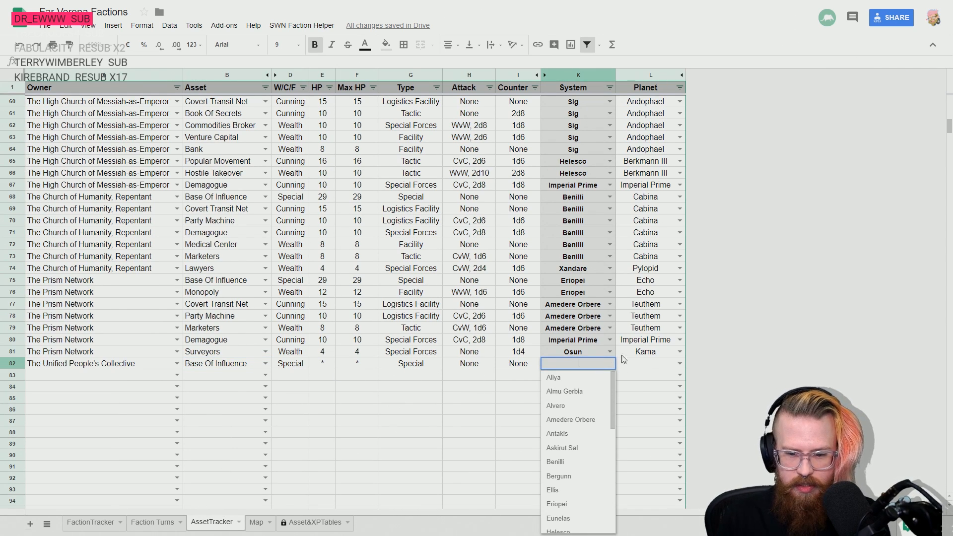
left_click(633, 365)
- Review the systems listed in the earlier rows and set row 82's location to system Tsatsos and planet Yakiyah
scroll(640, 367, "up", 12)
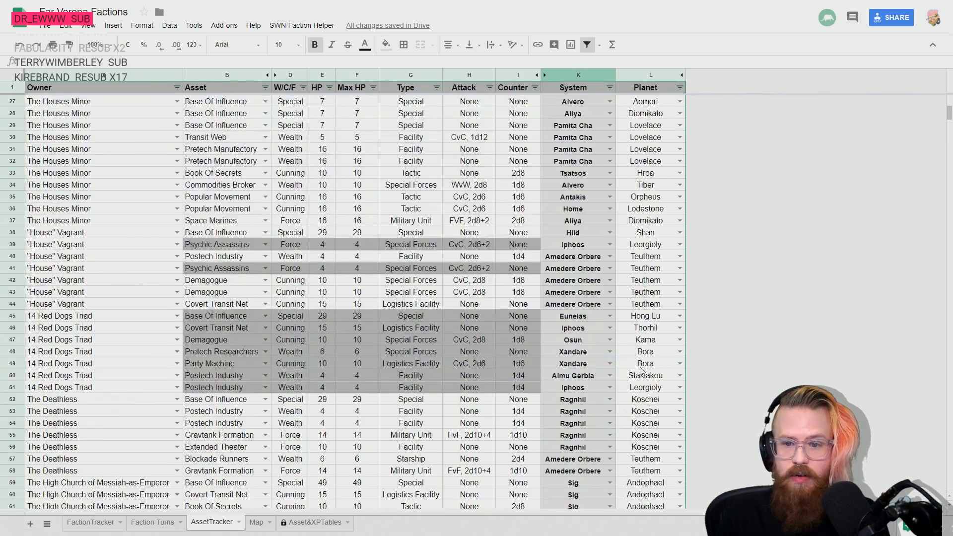
scroll(645, 370, "up", 3)
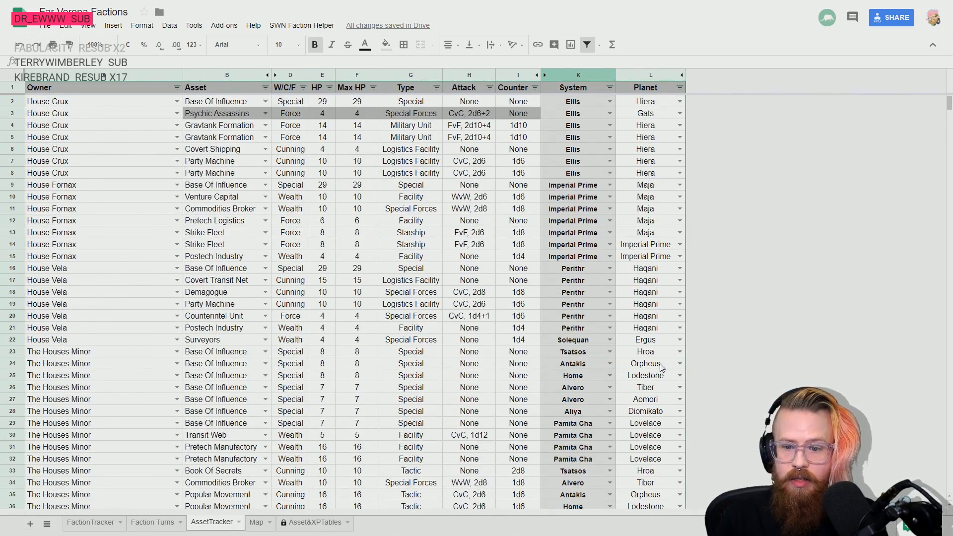
scroll(660, 347, "down", 1)
scroll(645, 338, "down", 14)
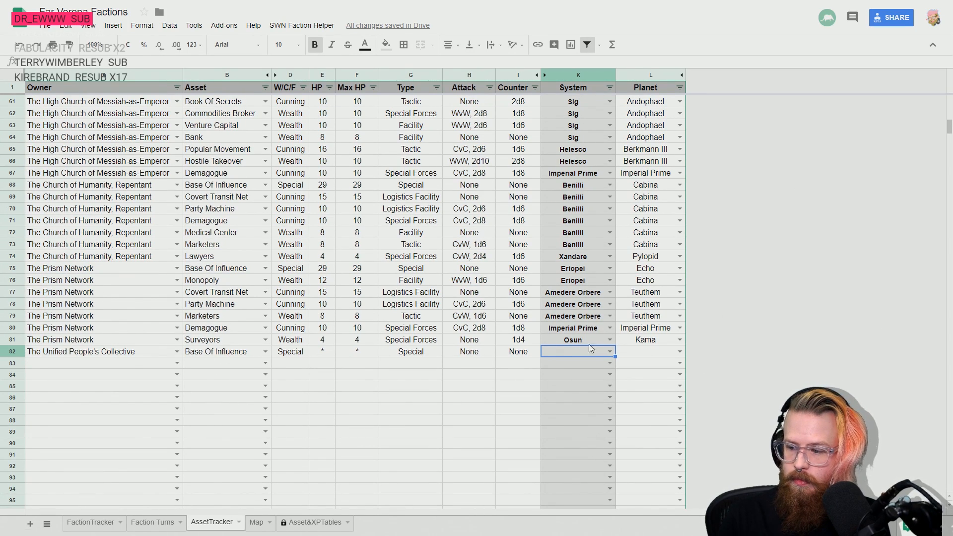
type("Tsatsos")
key("Down")
key("Return")
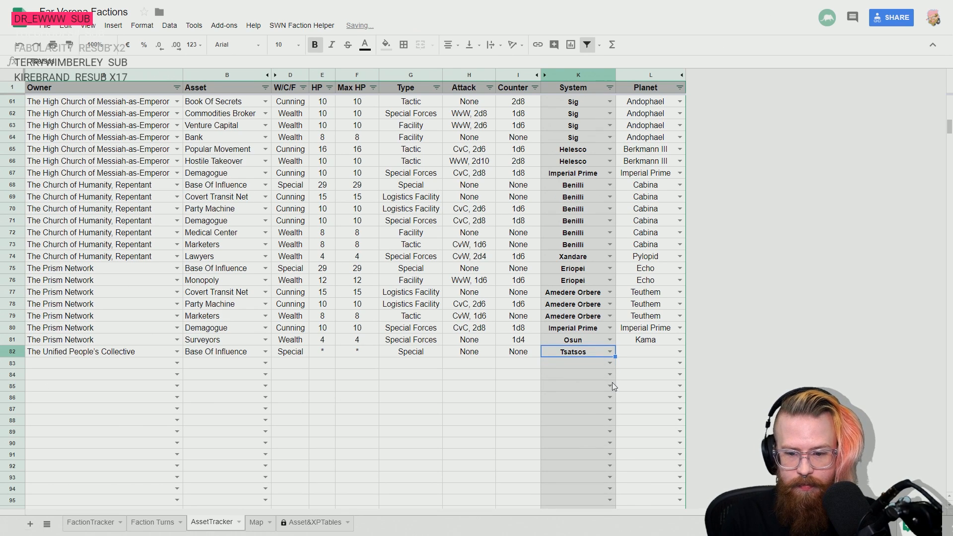
key("Tab")
type("Yakiyah")
key("Return")
- Set the HP of The Unified People's Collective's Base Of Influence in row 82 to 29
key("Left")
key("Left")
key("Left")
key("Left")
key("Left")
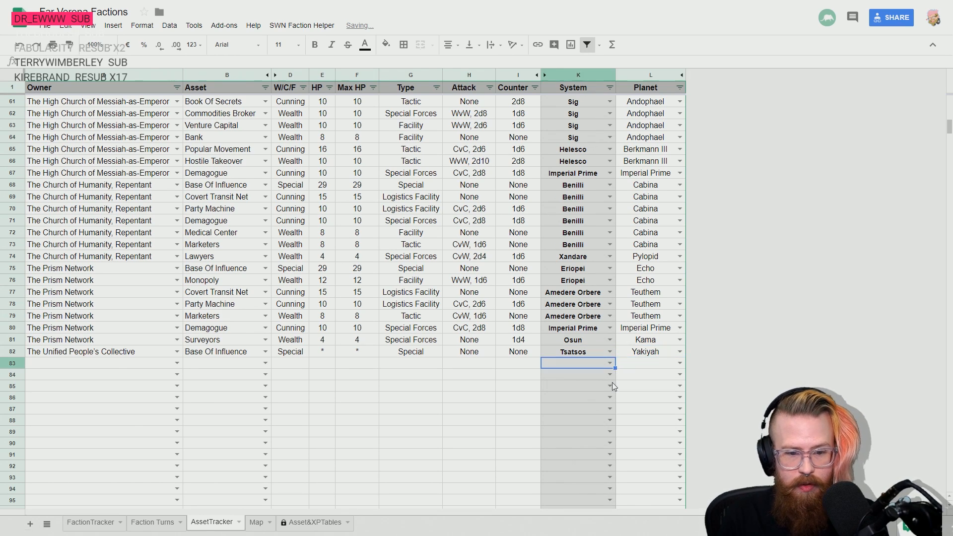
key("Up")
key("Left")
type("29")
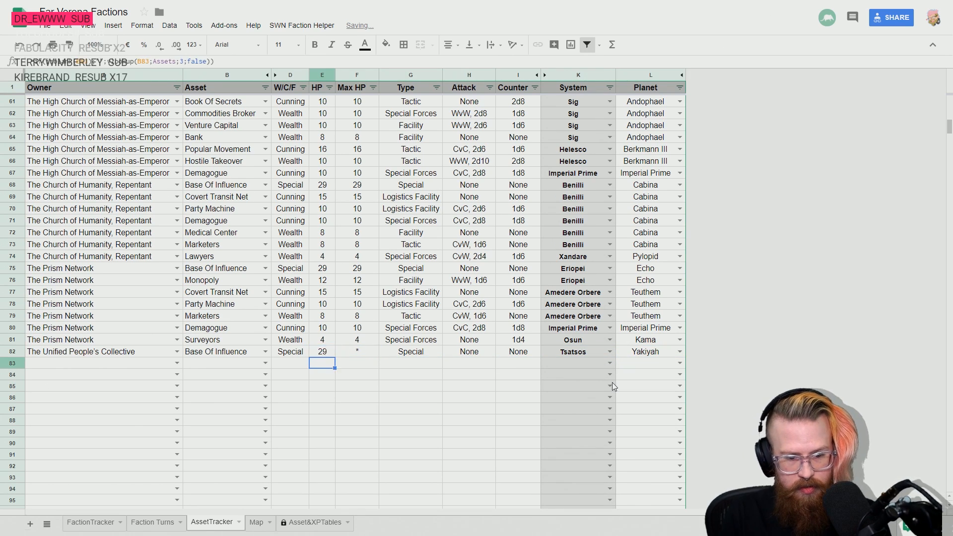
key("Return")
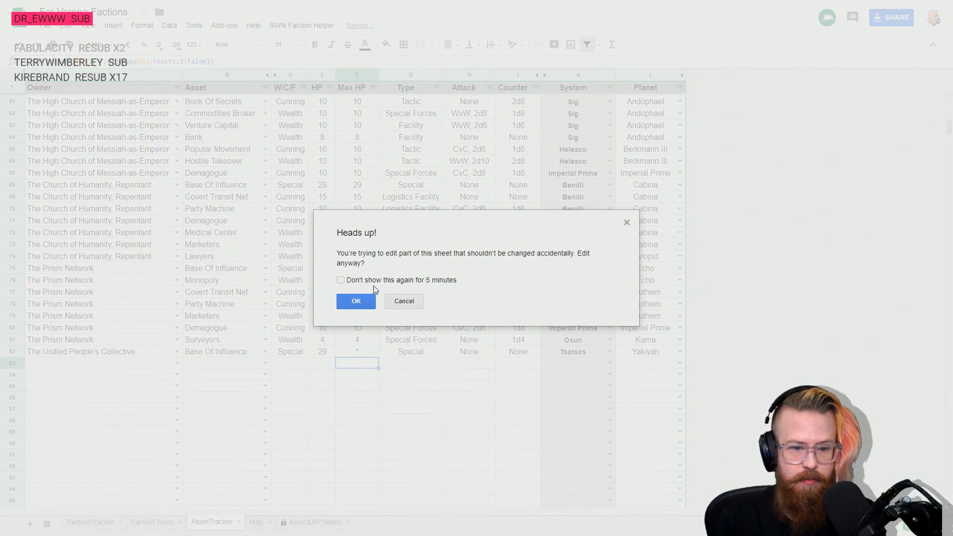
- Allow the protected cell edit with the warning suppressed for 5 minutes, and open the FactionTracker sheet
left_click(341, 280)
left_click(356, 301)
left_click(98, 528)
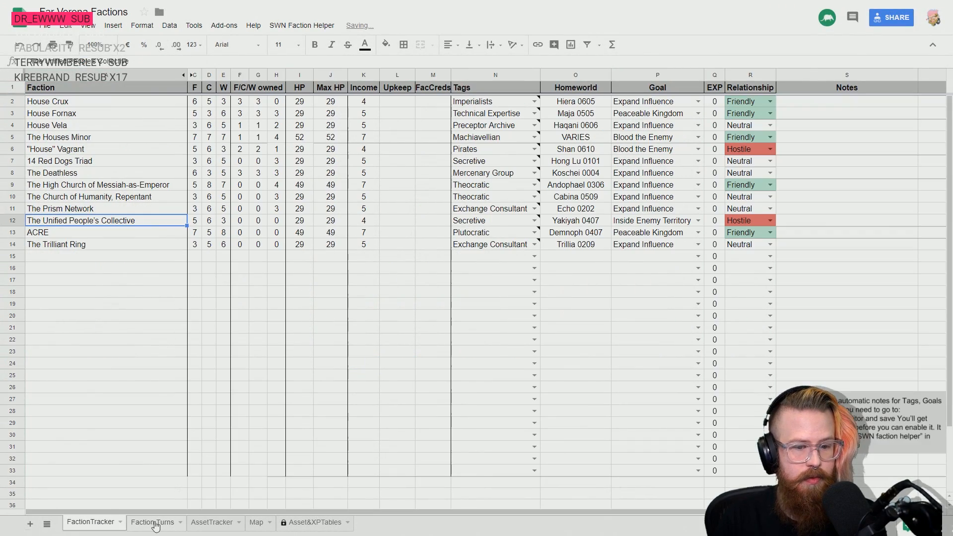
- In the AssetTracker sheet, fill the owner The Unified People's Collective down from row 82 through row 88
left_click(212, 522)
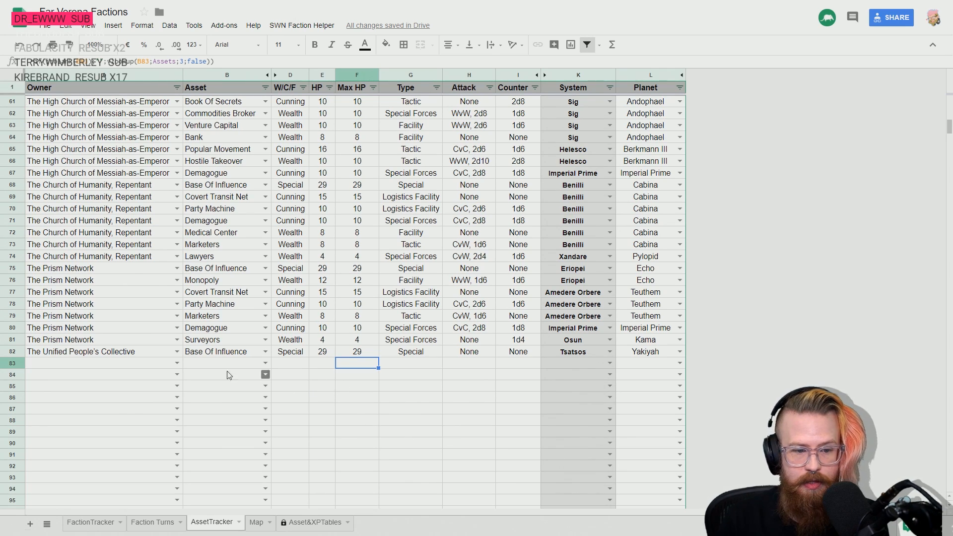
key("Left")
key("Left")
key("Left")
key("Left")
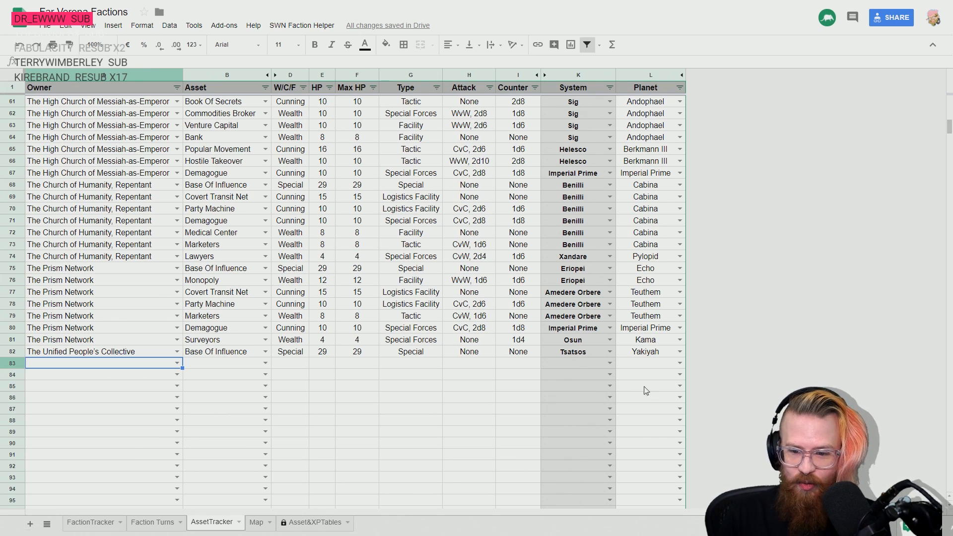
left_click(571, 352)
left_click(97, 353)
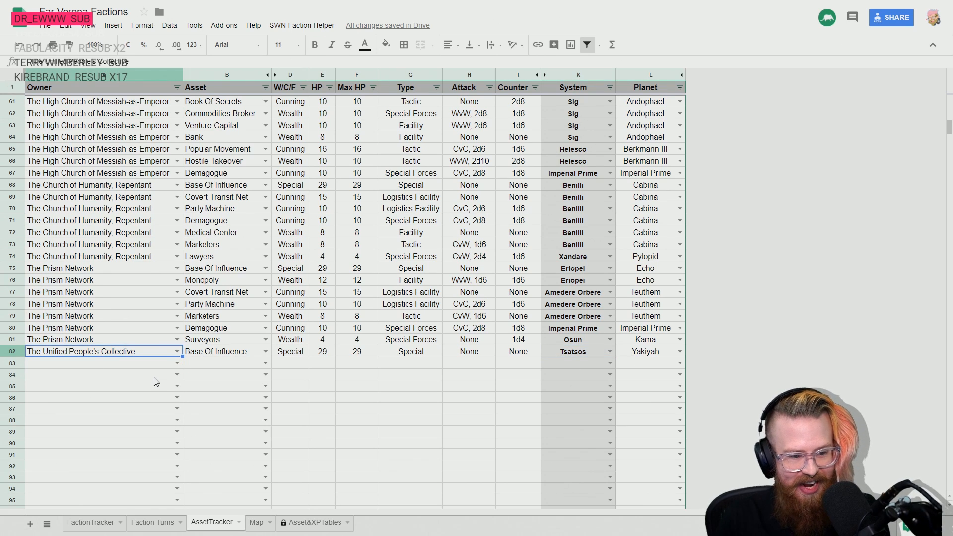
key("shift+Down")
key("shift+Down")
key("shift+Down")
key("shift+Down")
key("shift+Down")
key("shift+Down")
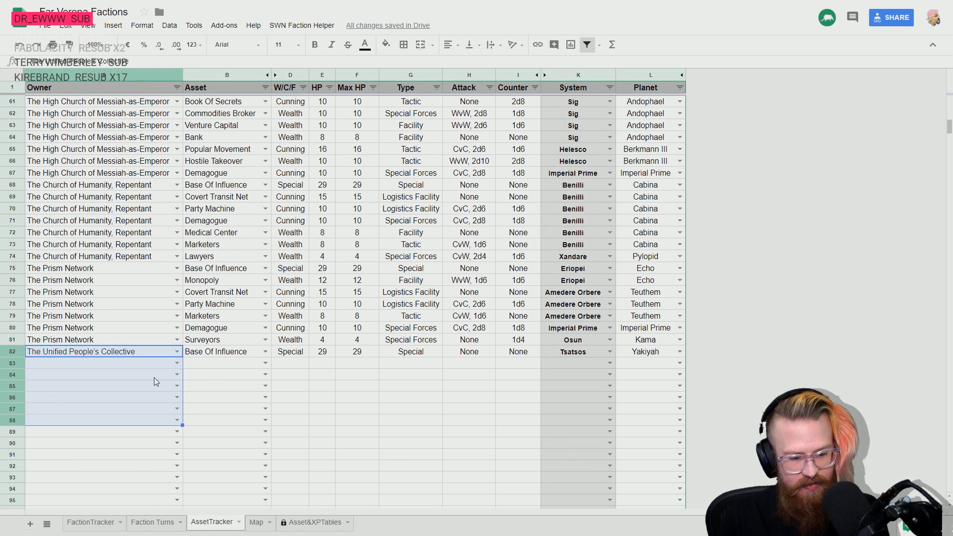
key("ctrl+d")
- Copy row 82's system Tsatsos and planet Yakiyah down through row 88
key("Up")
key("Right")
key("Right")
key("Right")
key("Right")
key("Right")
key("Right")
key("Down")
key("Right")
key("Right")
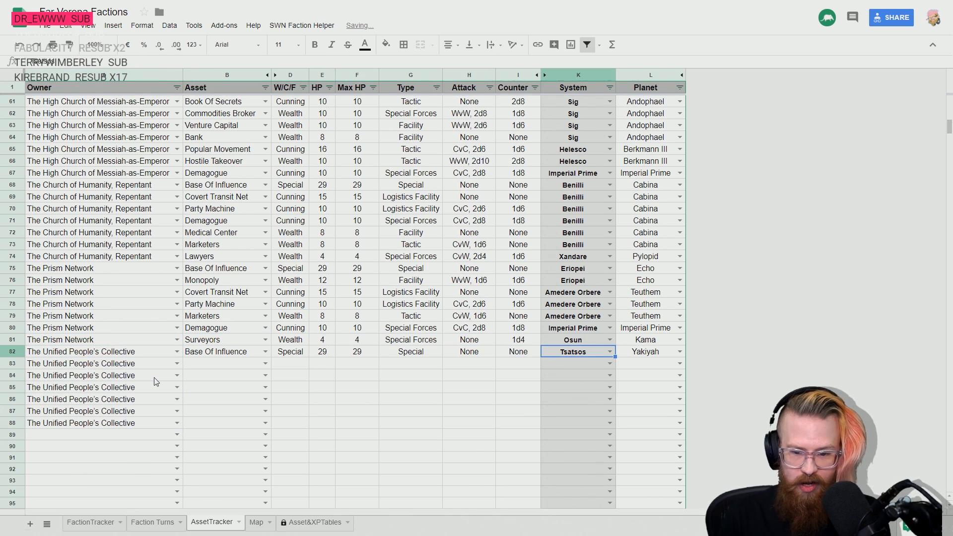
key("shift+Right")
key("shift+Down")
key("shift+Down")
key("shift+Down")
key("shift+Down")
key("shift+Down")
key("shift+Down")
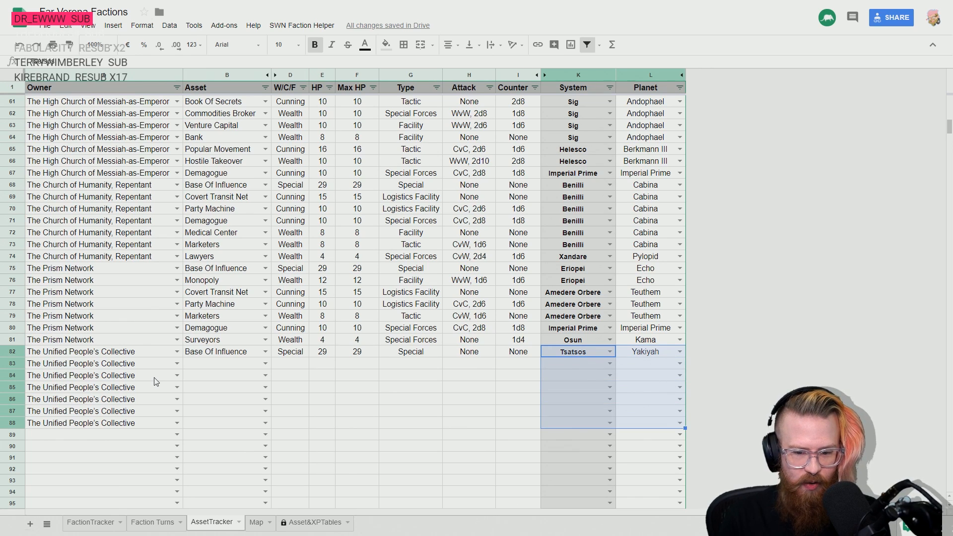
key("ctrl+d")
key("Left")
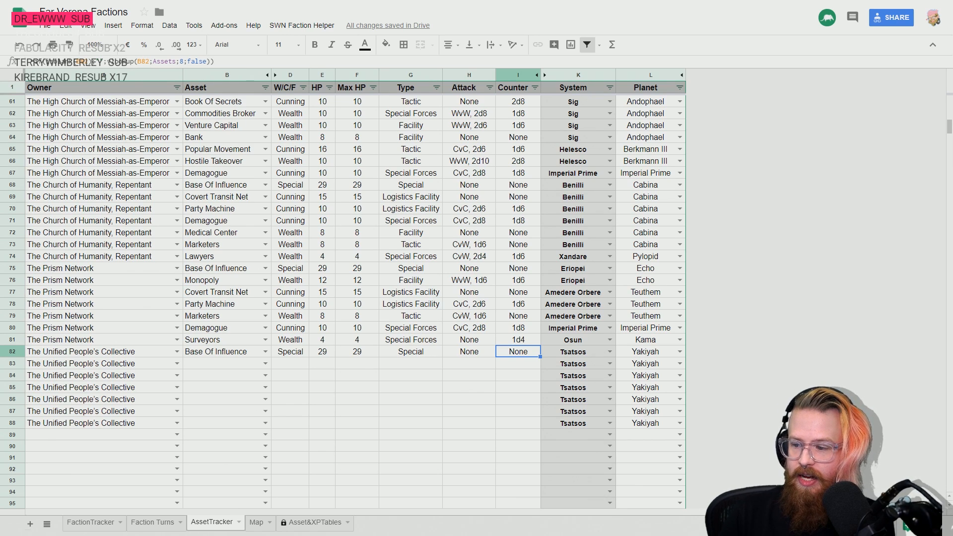
- Enter the assets Covert Transit Net, Demagogue and Seditionists for The Unified People's Collective in rows 83 to 85
left_click(212, 366)
type("cover")
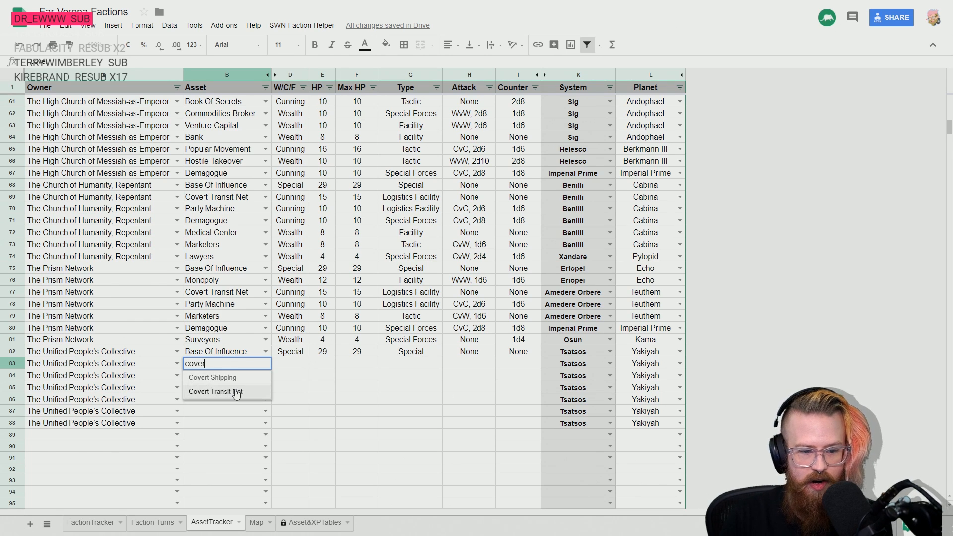
left_click(236, 390)
left_click(228, 381)
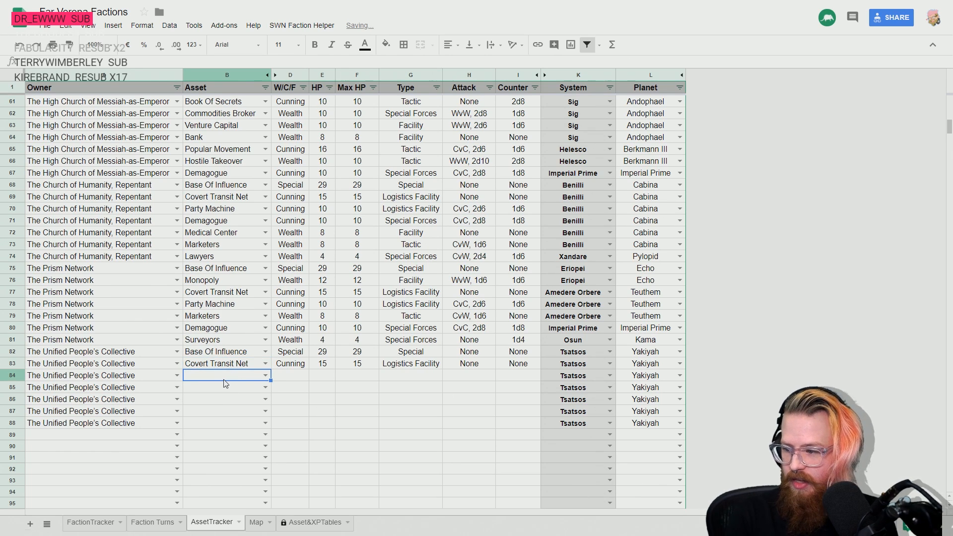
type("Dem")
key("Return")
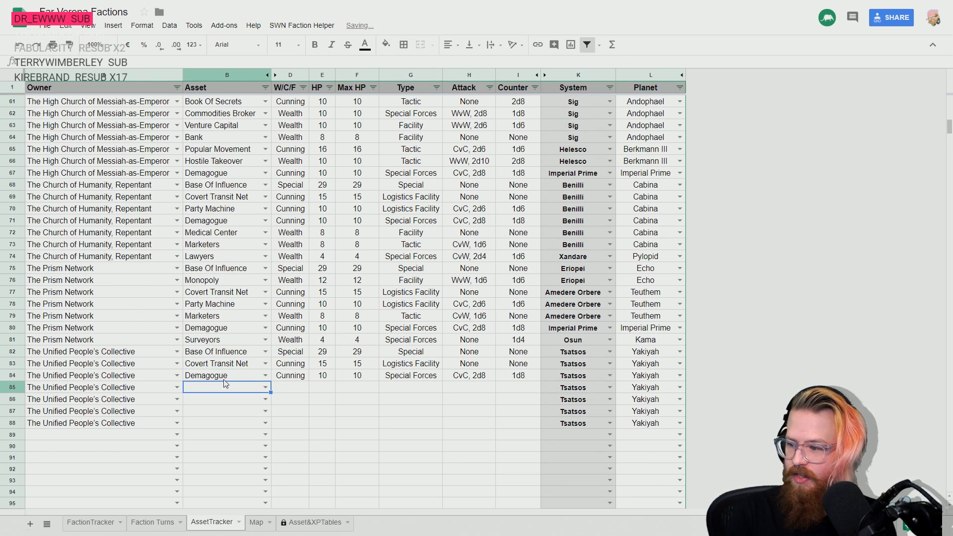
type("Sedi")
key("Return")
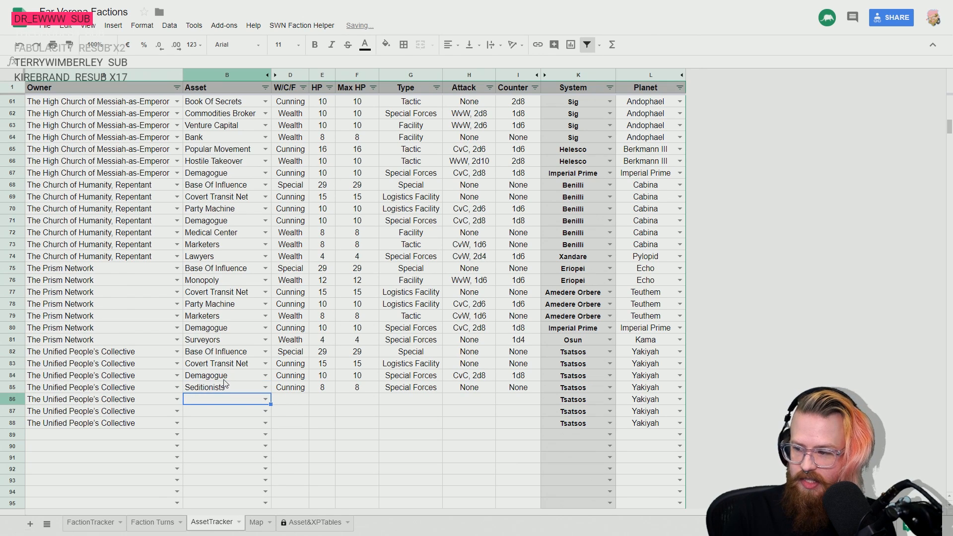
- Switch to the rulebook PDF, review the Cunning, Force and Wealth asset descriptions on pages 218 to 223, and return to the spreadsheet
key("alt+Tab")
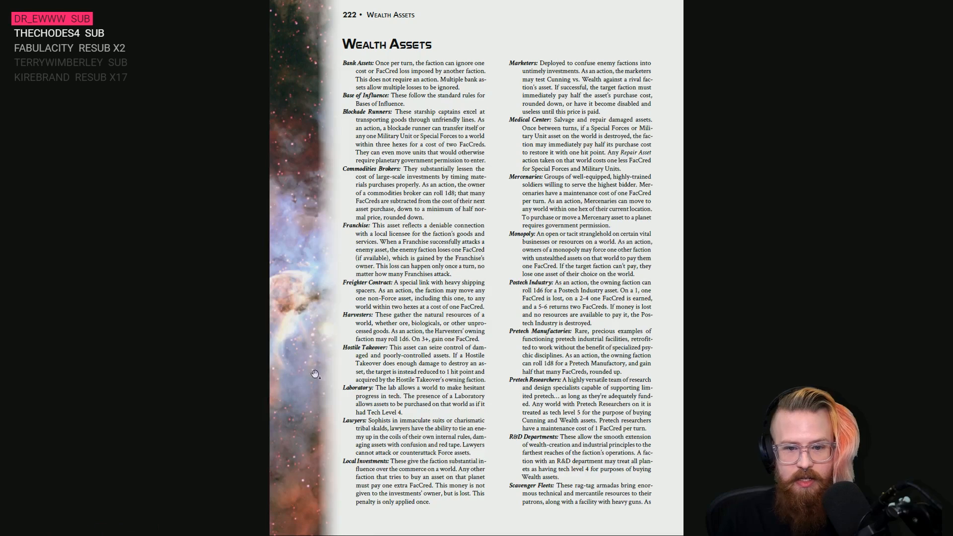
scroll(458, 302, "up", 4)
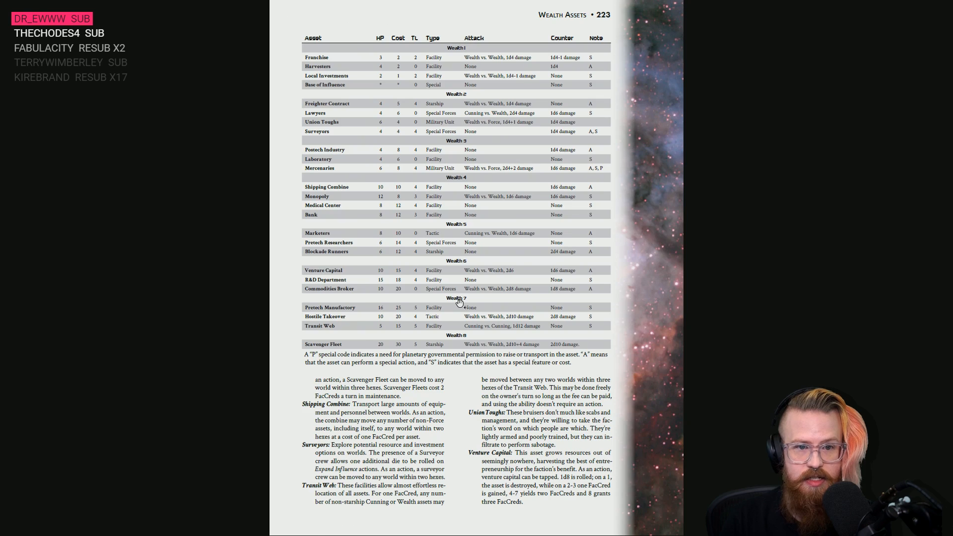
scroll(460, 300, "up", 1)
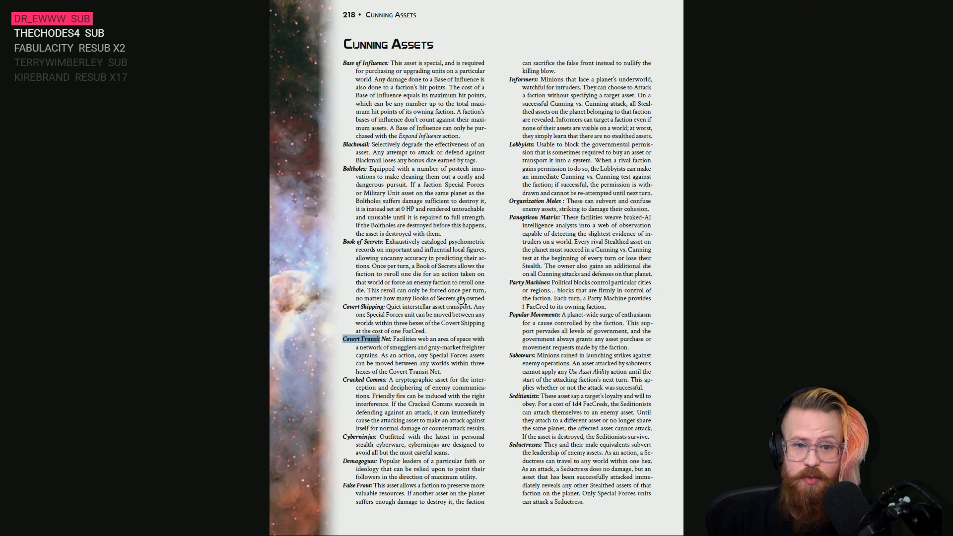
scroll(449, 345, "down", 1)
scroll(544, 376, "up", 1)
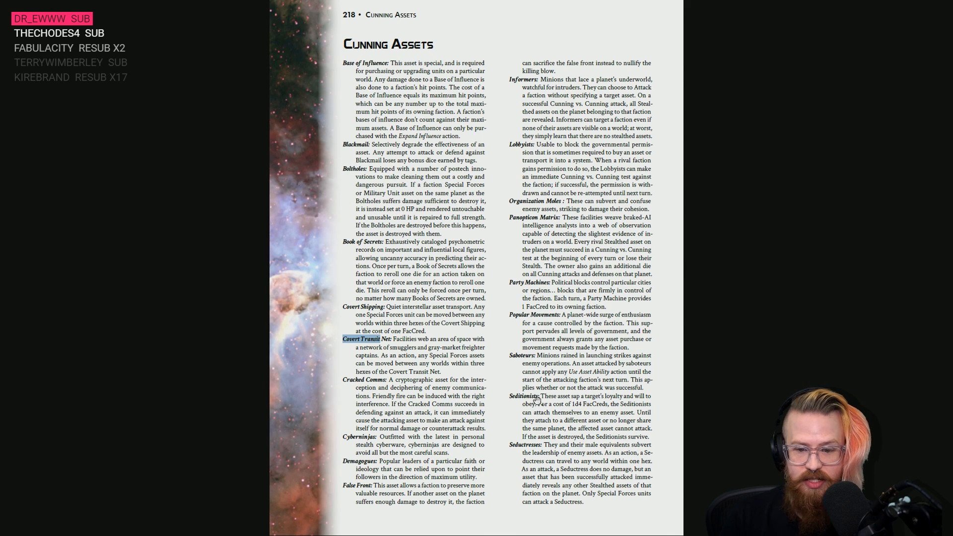
scroll(532, 392, "down", 1)
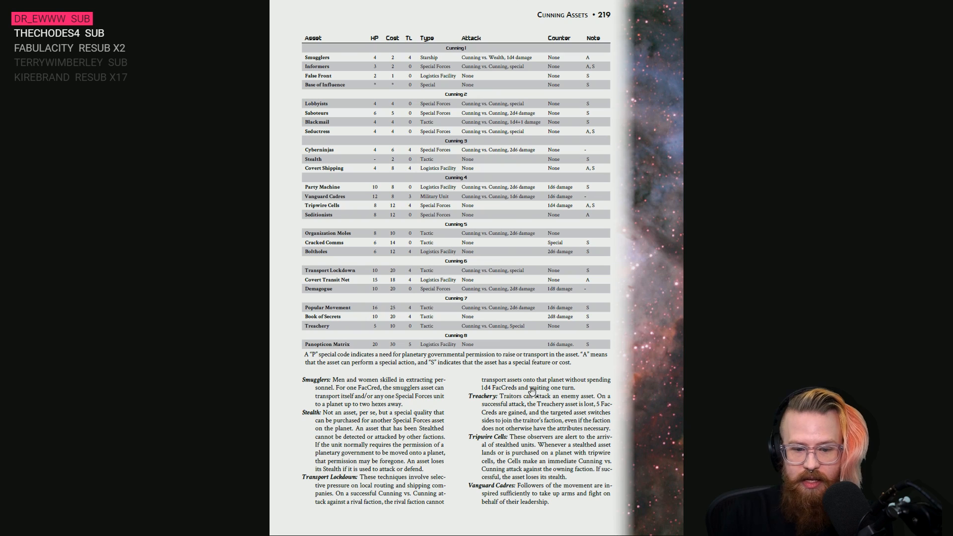
scroll(569, 430, "down", 1)
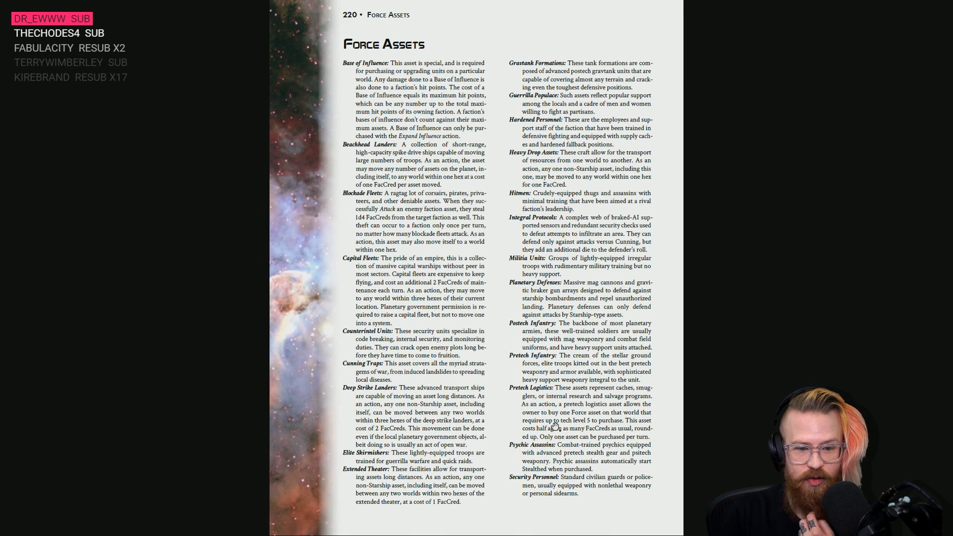
scroll(555, 425, "down", 1)
scroll(555, 426, "up", 1)
scroll(553, 422, "down", 2)
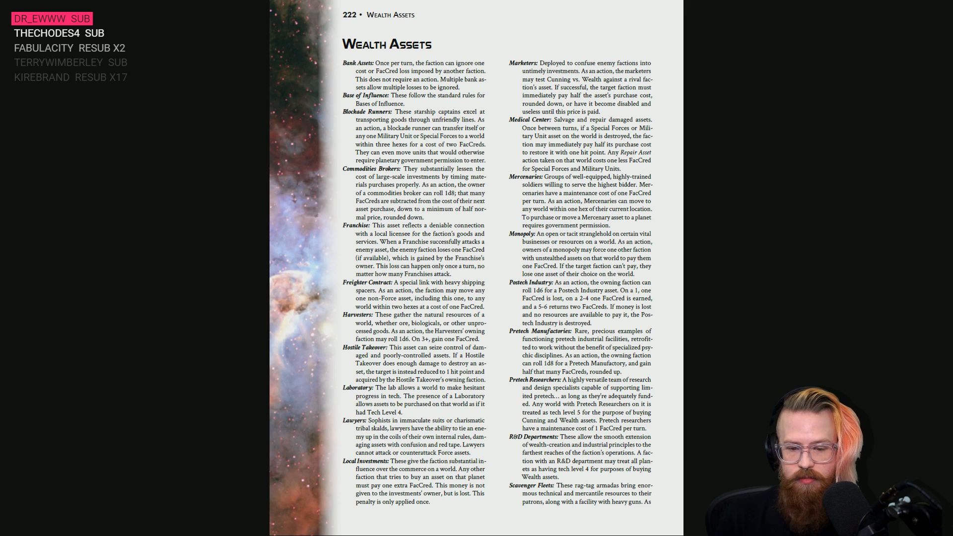
key("alt+Tab")
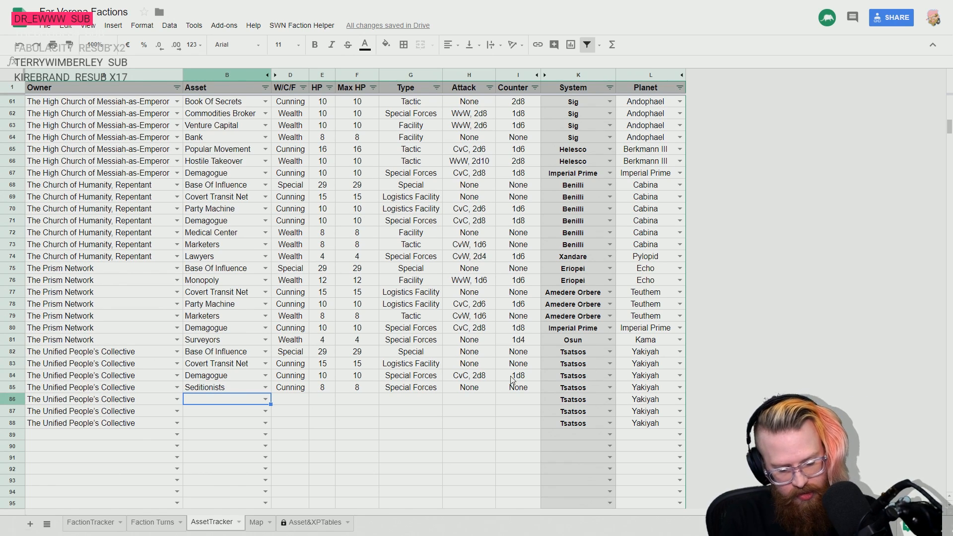
- Enter the assets Psychic Assassins, Zealots and Lawyers for The Unified People's Collective in rows 86 to 88
type("psy")
key("Return")
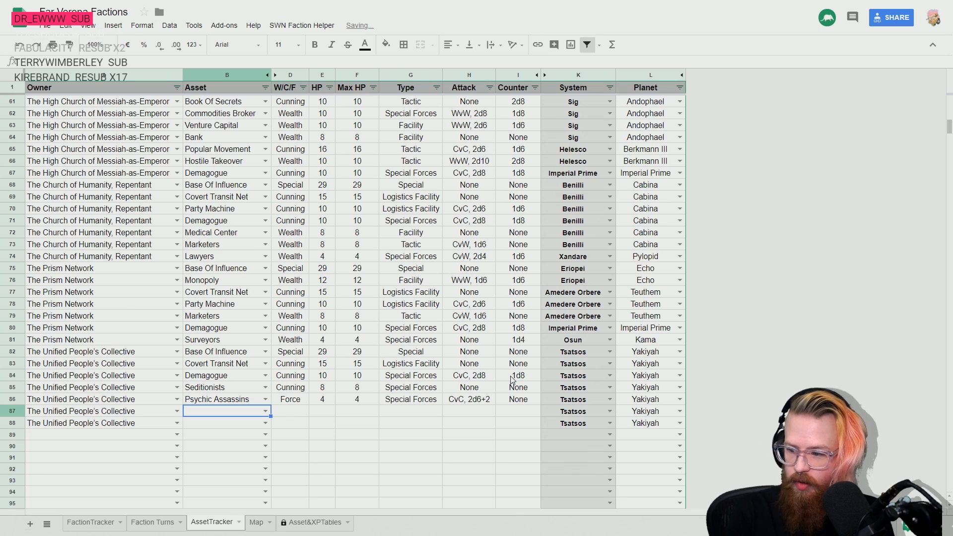
type("zeal")
key("Return")
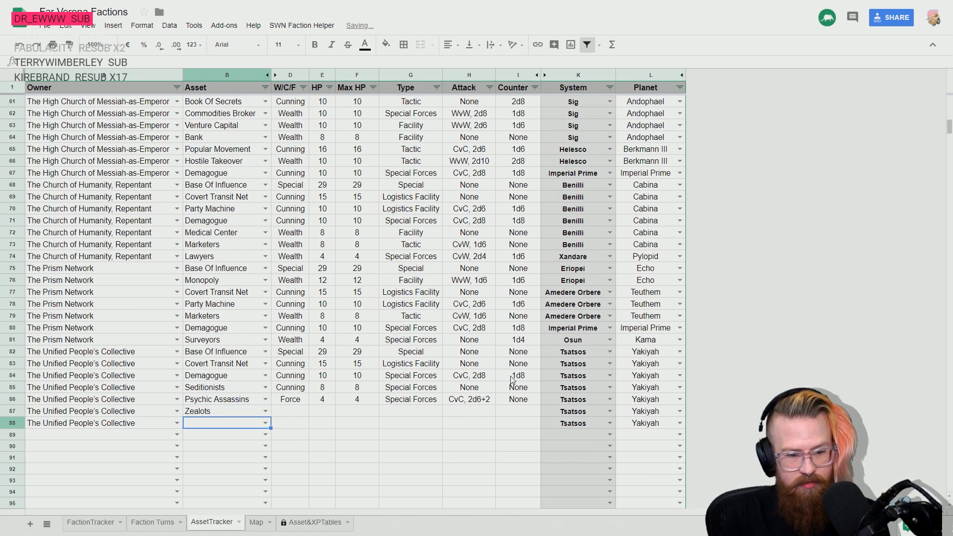
type("law")
key("Return")
key("Up")
key("Up")
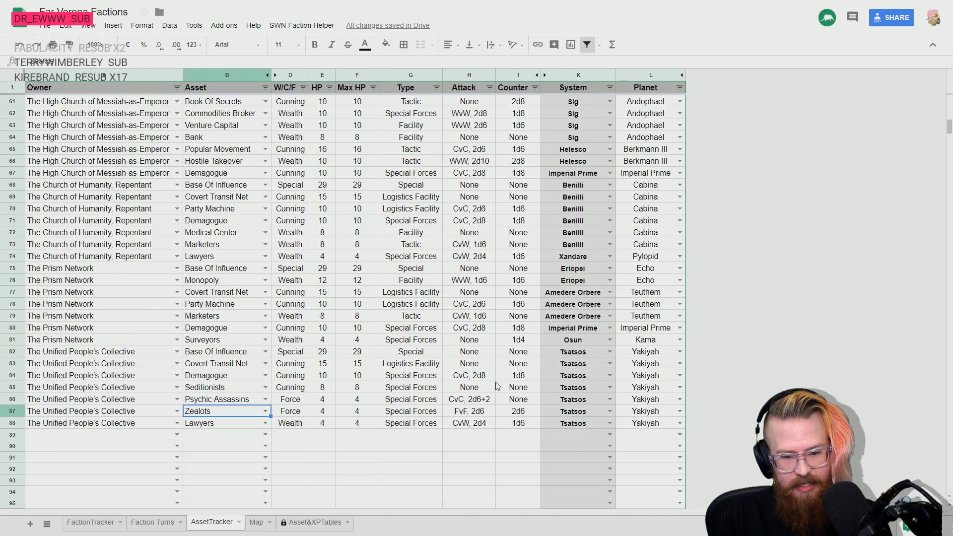
- Look up the Zealots description in the rulebook's Force Assets section and return to the spreadsheet
key("alt+Tab")
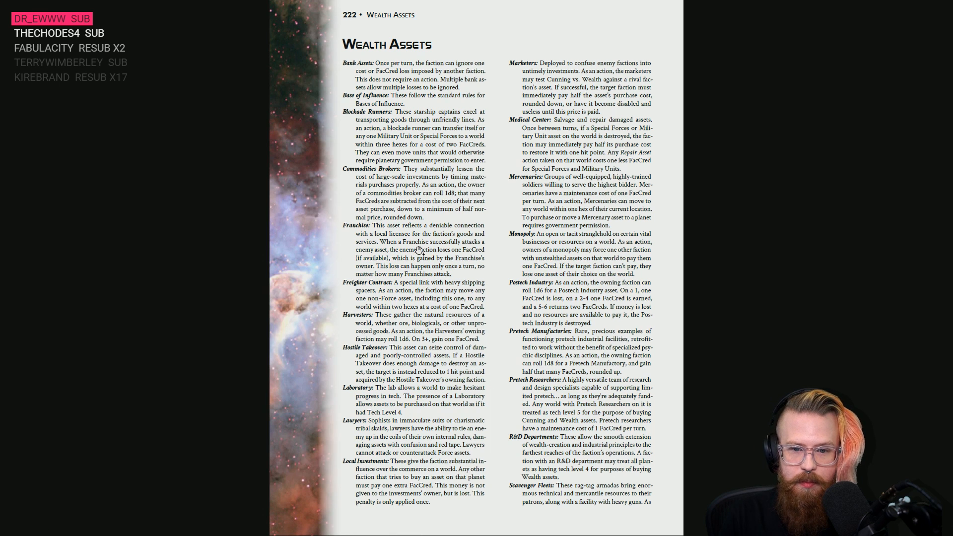
scroll(417, 370, "down", 2)
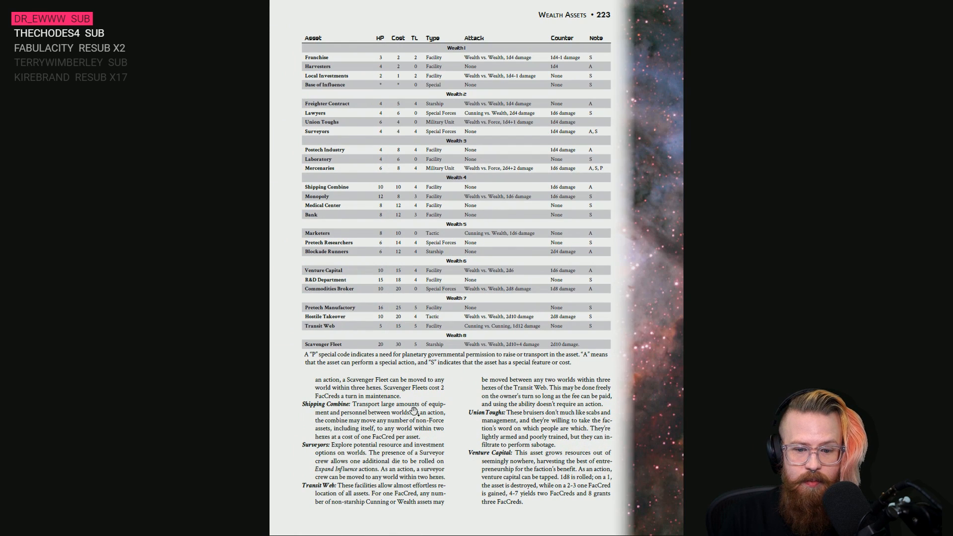
scroll(414, 410, "down", 1)
scroll(414, 402, "up", 5)
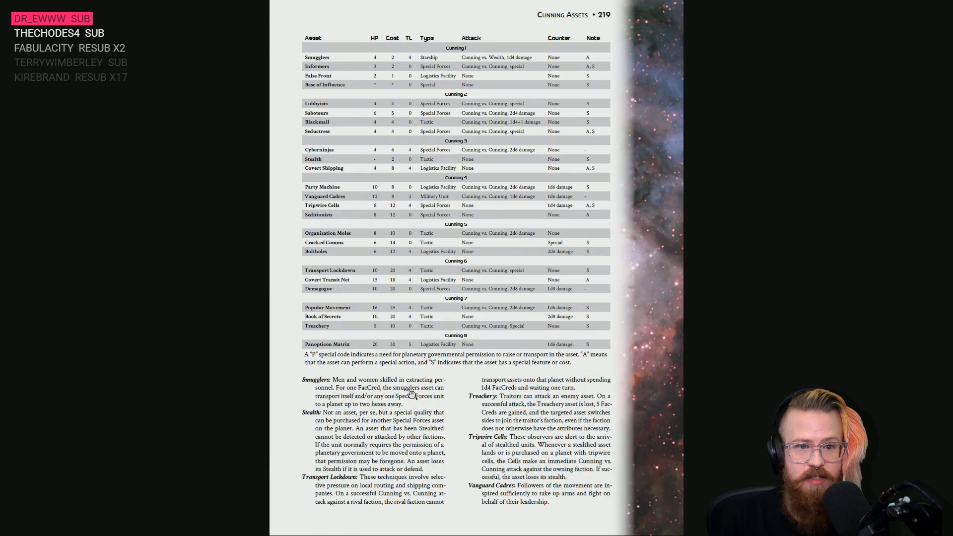
scroll(415, 389, "down", 1)
scroll(533, 437, "down", 1)
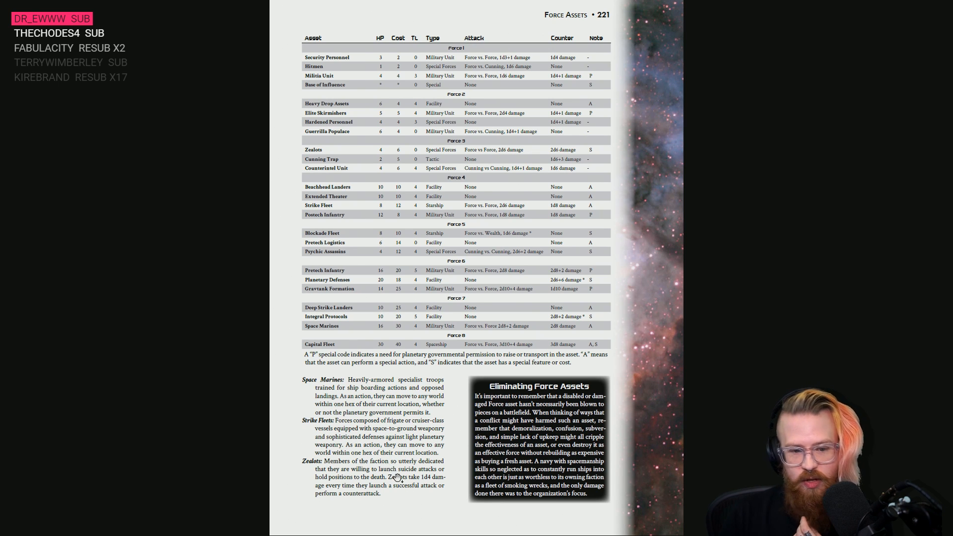
scroll(397, 478, "up", 1)
key("alt+Tab")
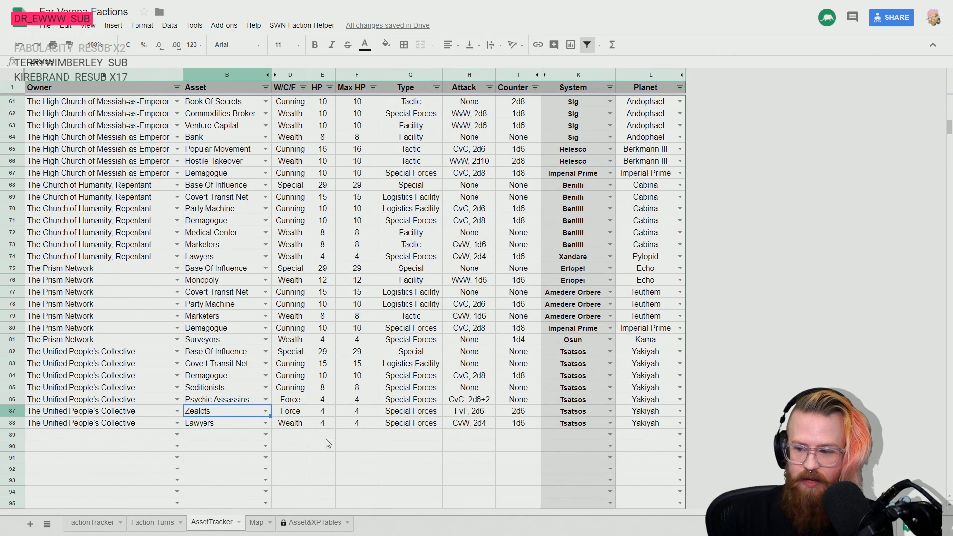
scroll(258, 395, "down", 3)
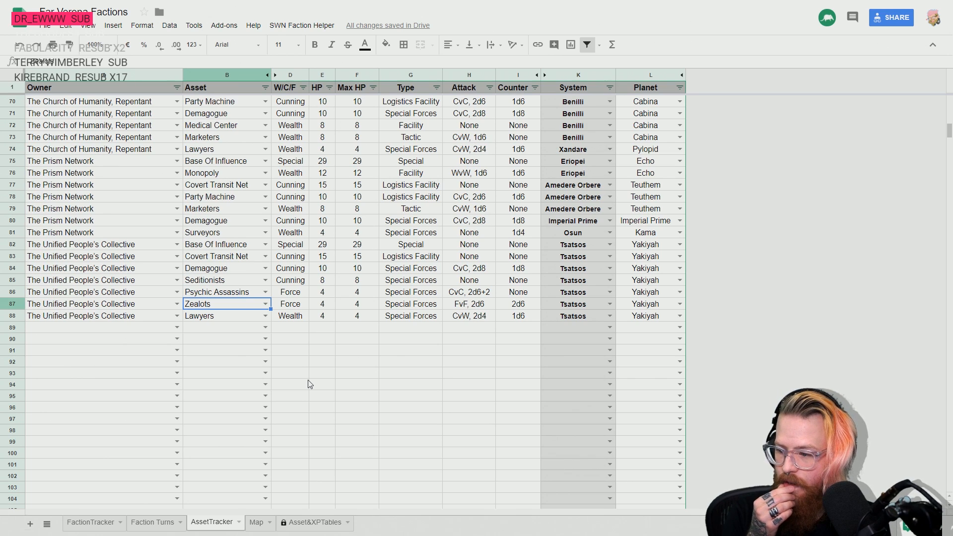
key("Left")
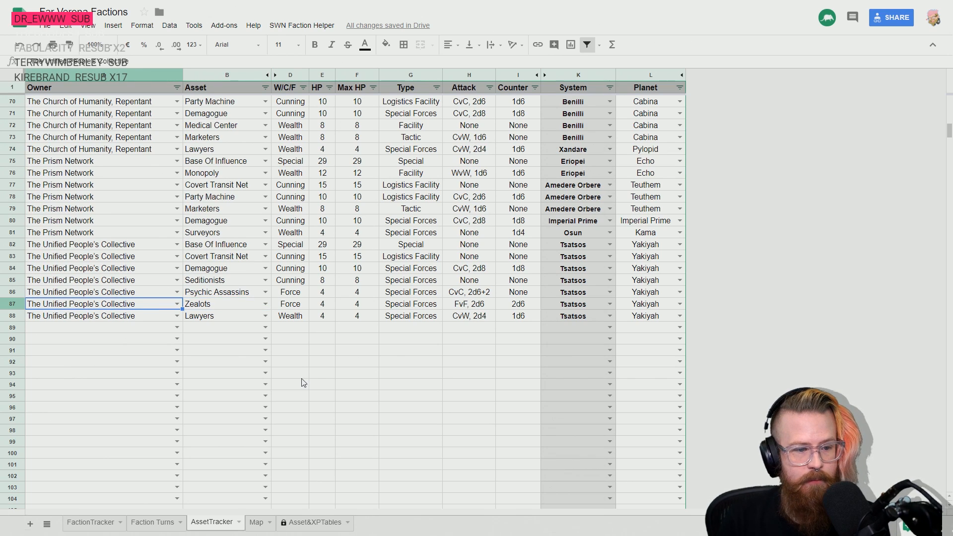
key("Down")
key("Down")
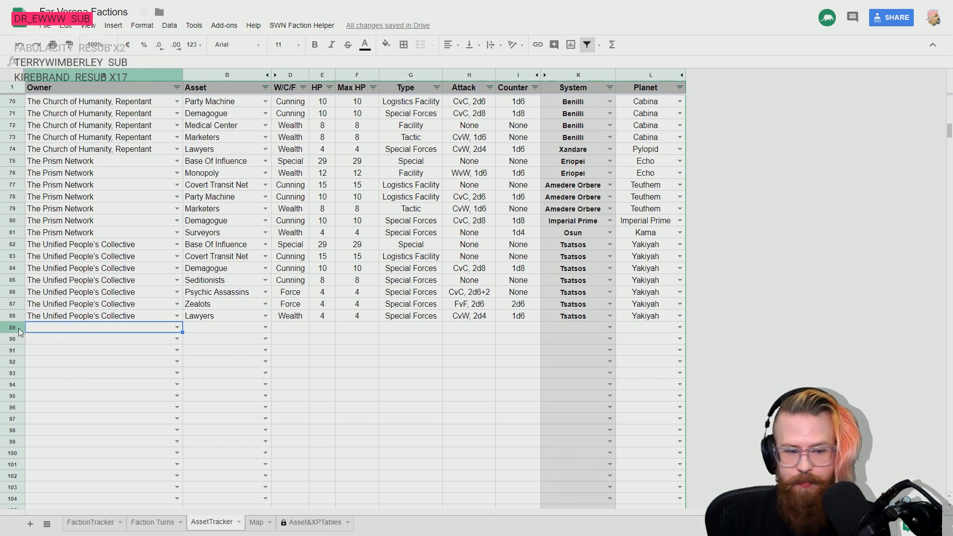
scroll(137, 332, "down", 1)
scroll(157, 342, "up", 1)
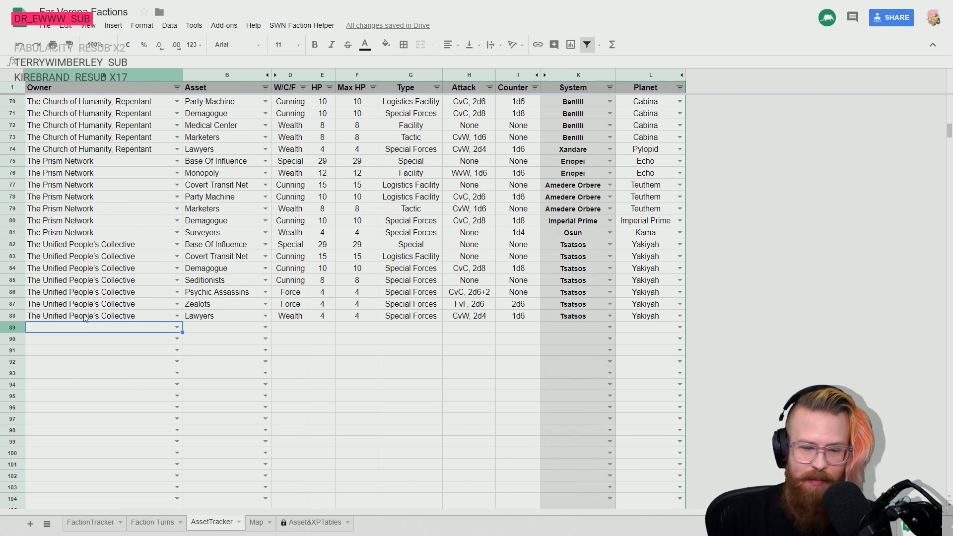
- Shade the asset details of The Unified People's Collective, cells B82 to I88, with a dark grey fill
left_click(12, 244)
left_click(12, 315, "shift")
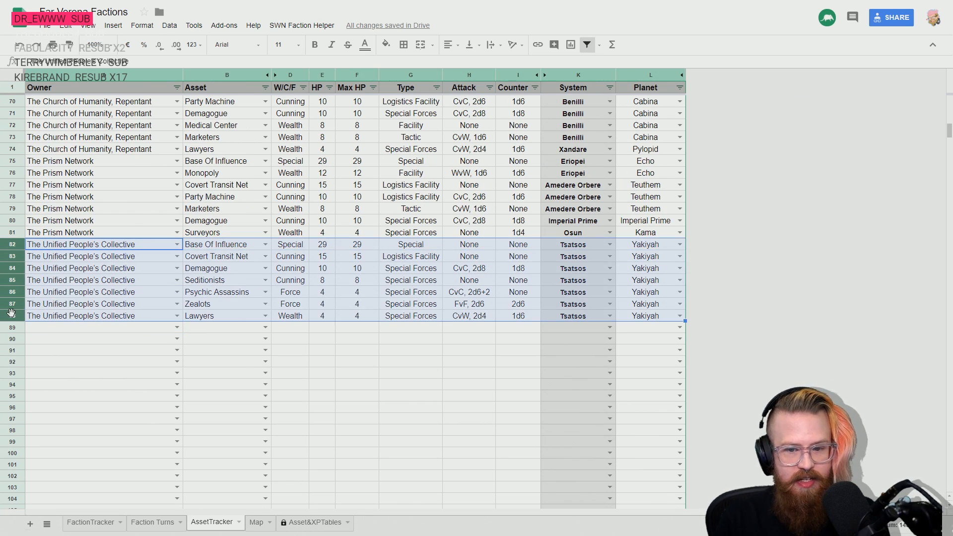
left_click(470, 307)
left_click(202, 245)
left_click(518, 318, "shift")
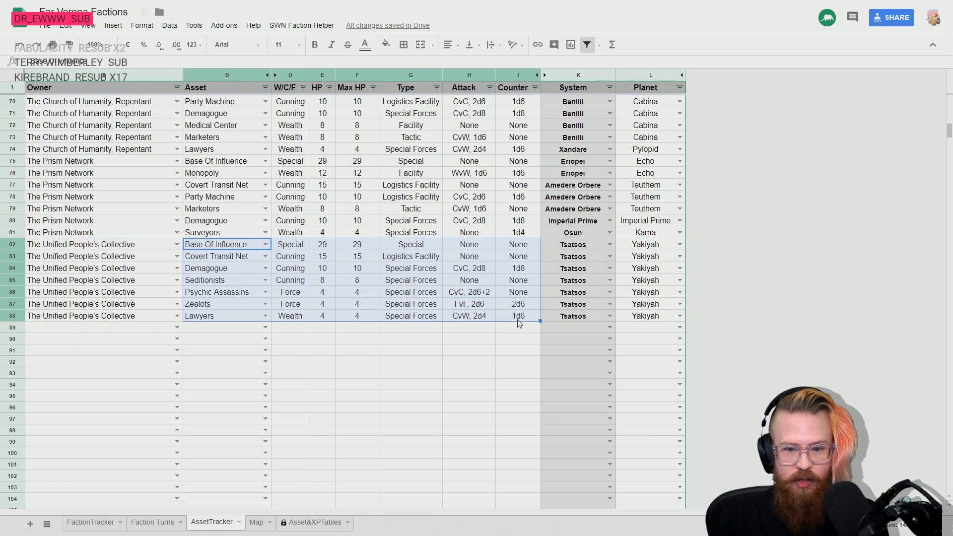
left_click(386, 45)
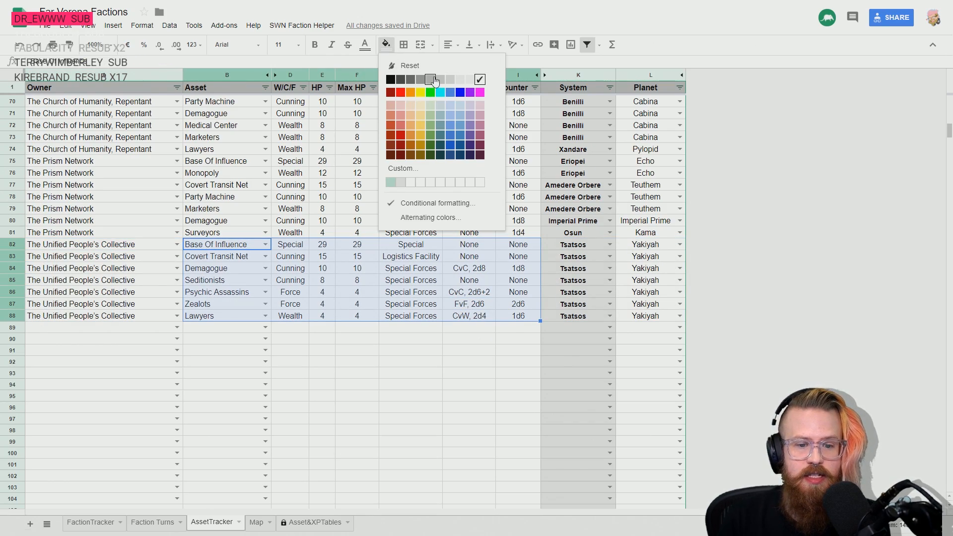
left_click(410, 81)
scroll(369, 382, "up", 10)
scroll(369, 383, "up", 5)
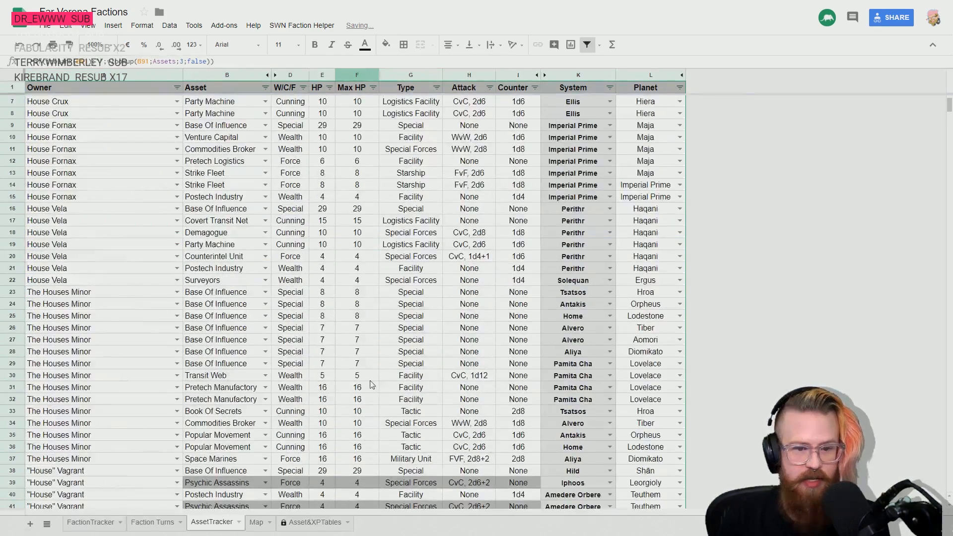
- Look up the faction that follows The Unified People's Collective in the FactionTracker sheet and return to the AssetTracker sheet
scroll(347, 348, "down", 15)
scroll(346, 335, "down", 3)
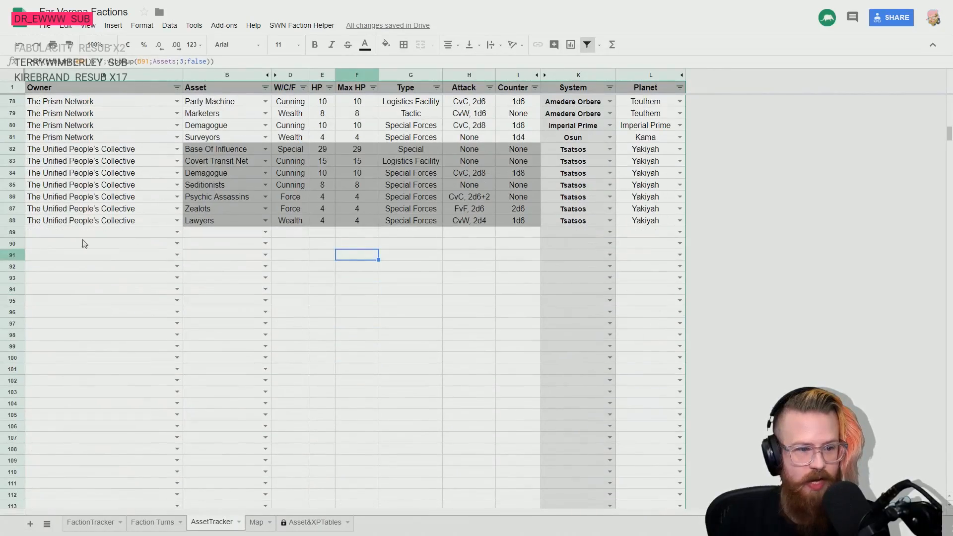
left_click(70, 234)
scroll(331, 281, "up", 1)
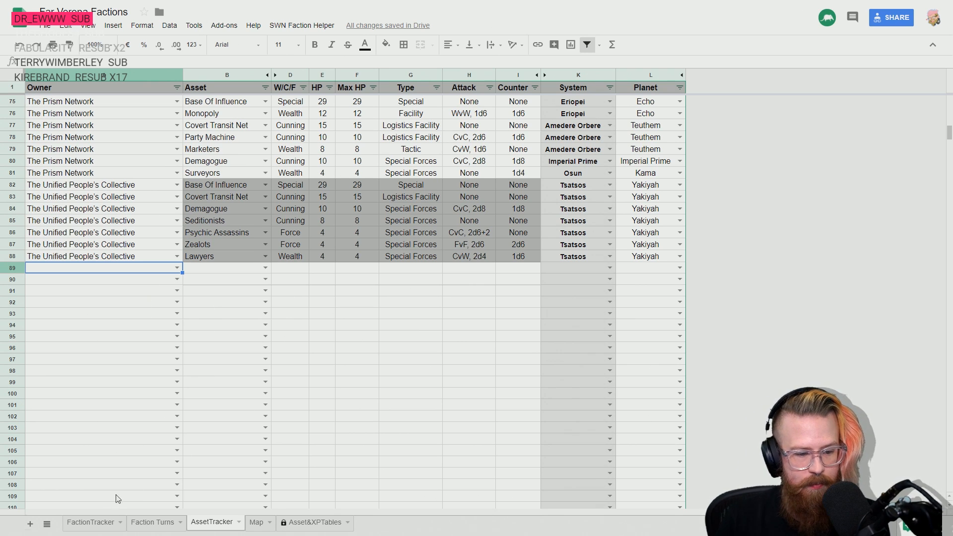
left_click(92, 522)
left_click(99, 233)
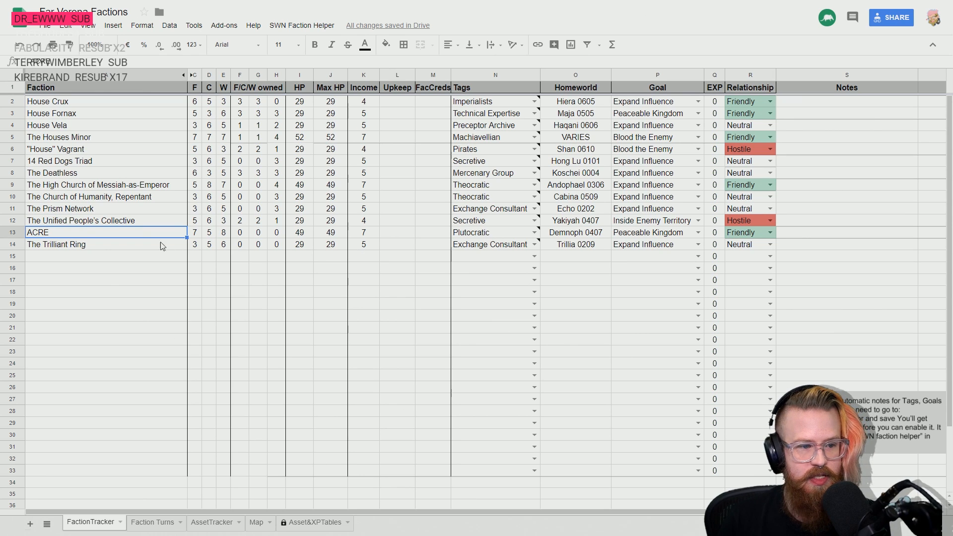
left_click(149, 524)
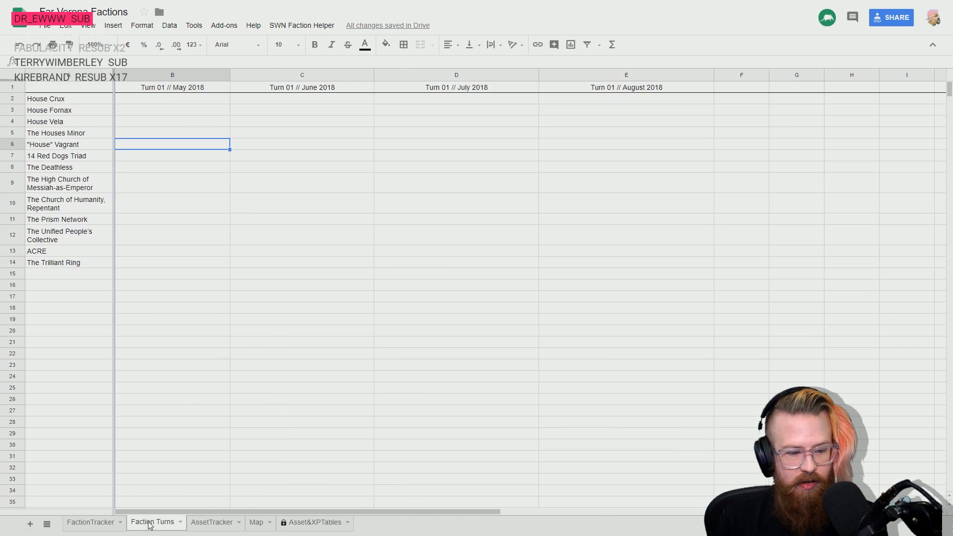
left_click(211, 522)
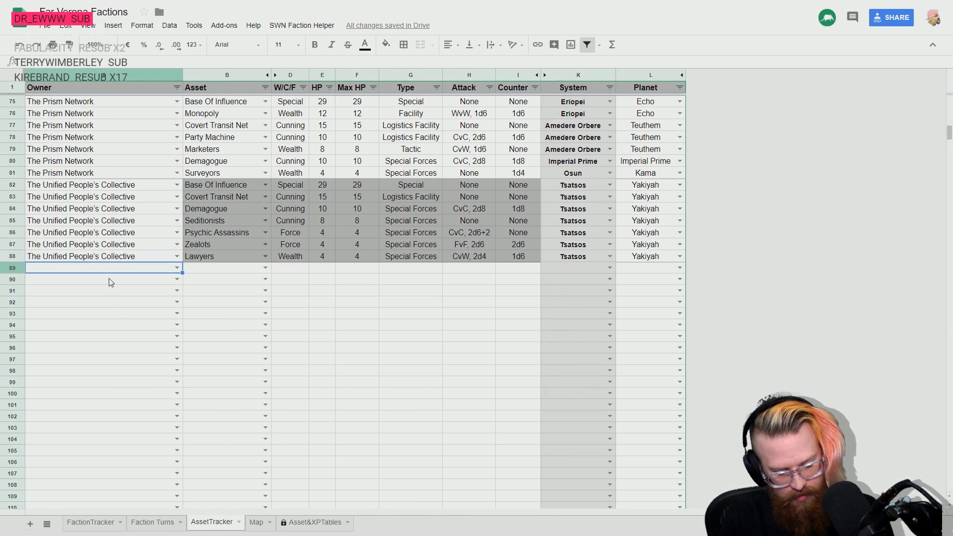
- Enter ACRE as the owner in row 89 of the AssetTracker with Base Of Influence as its asset
type("ACRE")
left_click(111, 281)
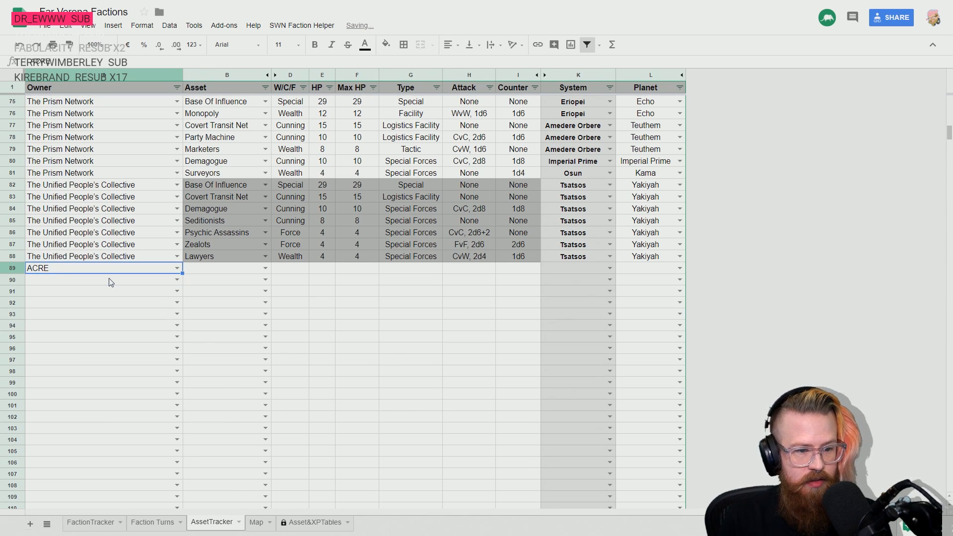
key("Tab")
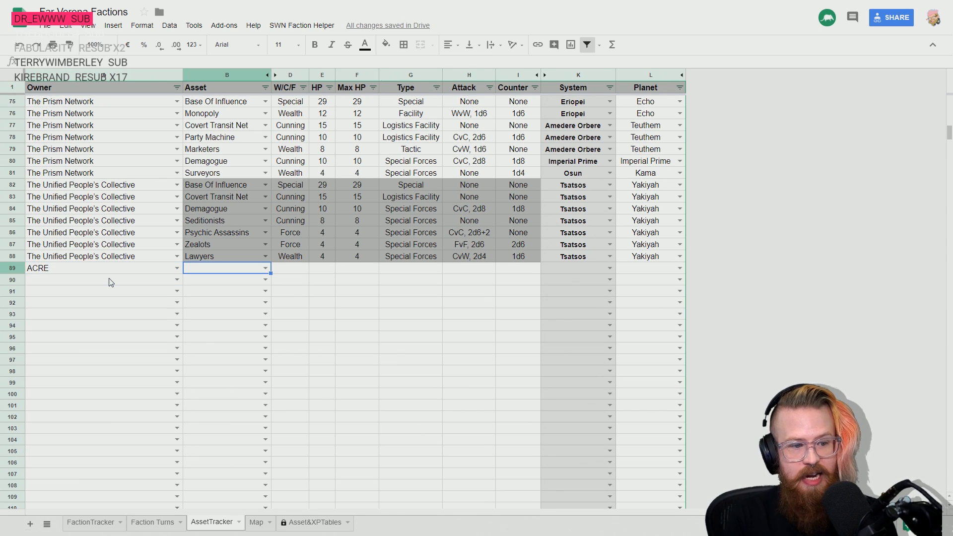
type("base")
key("Return")
key("Up")
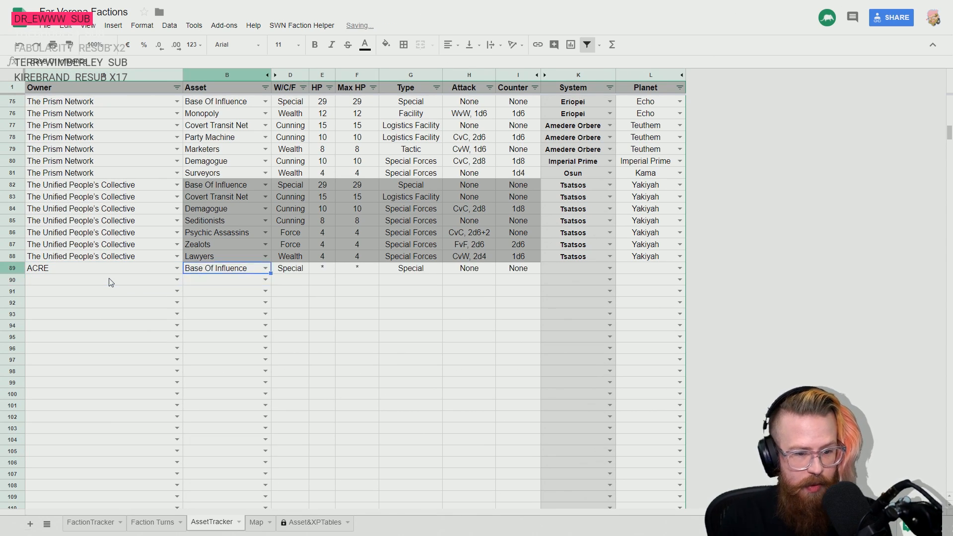
- Set the location of ACRE's Base Of Influence in row 89 to system Tsatsos and planet Demnoph
key("Right")
key("Right")
key("Right")
key("Right")
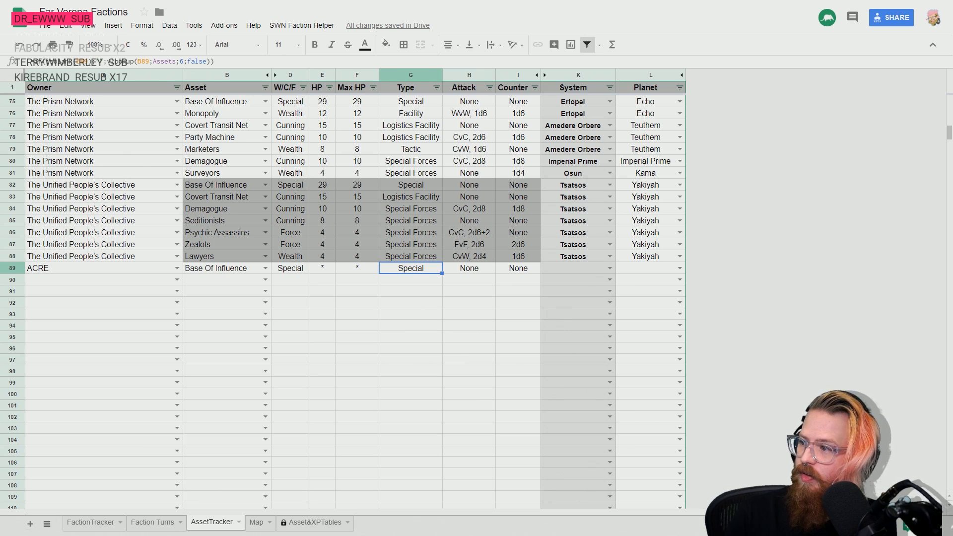
left_click(593, 269)
type("Tsat")
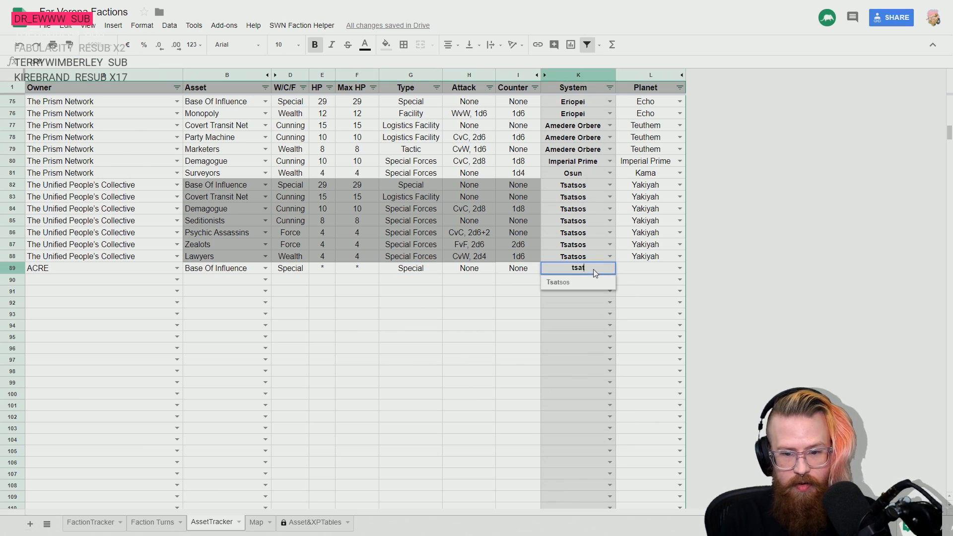
key("Tab")
type("Demn")
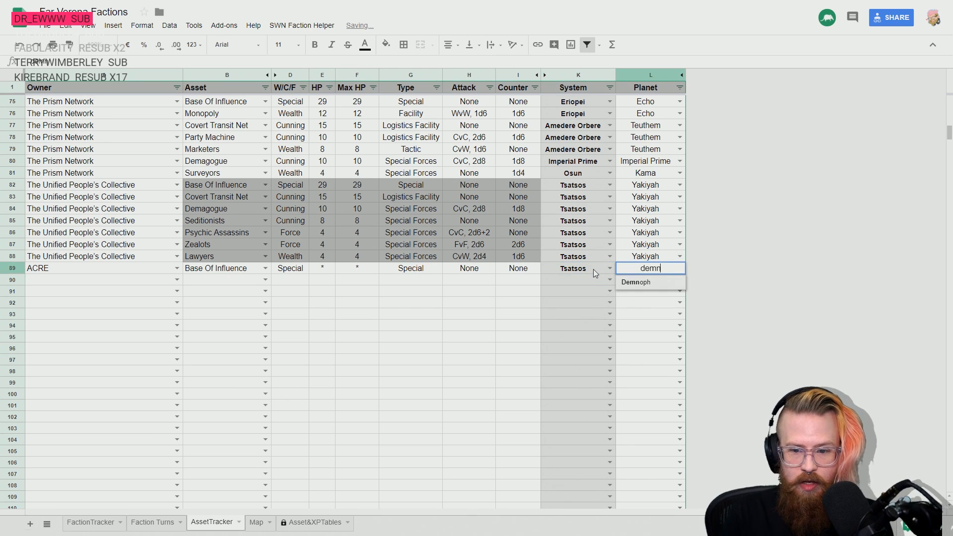
key("Return")
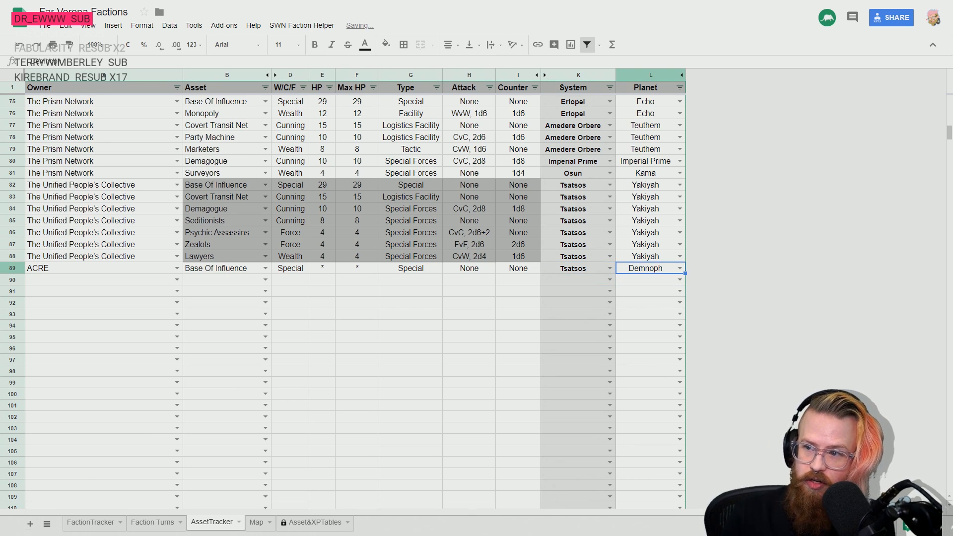
left_click(596, 267)
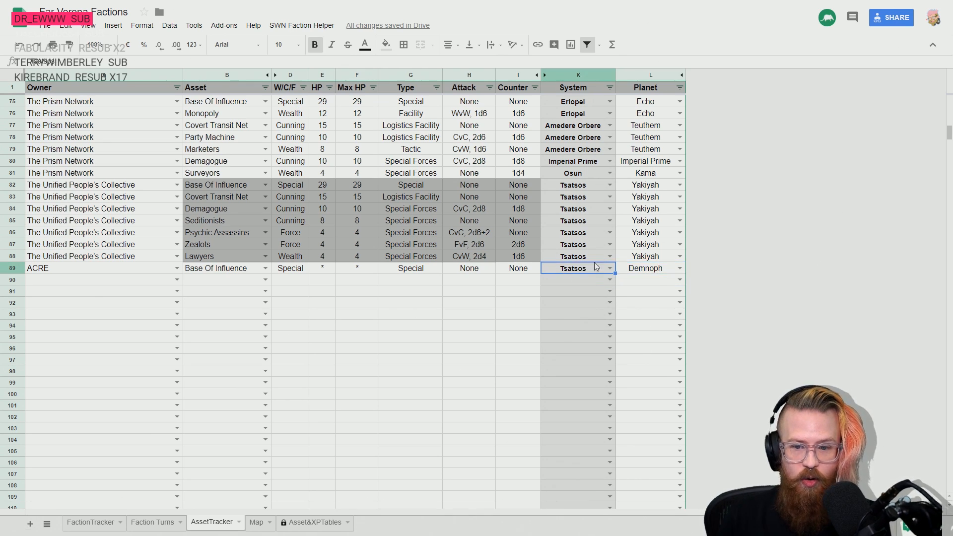
left_click(646, 257)
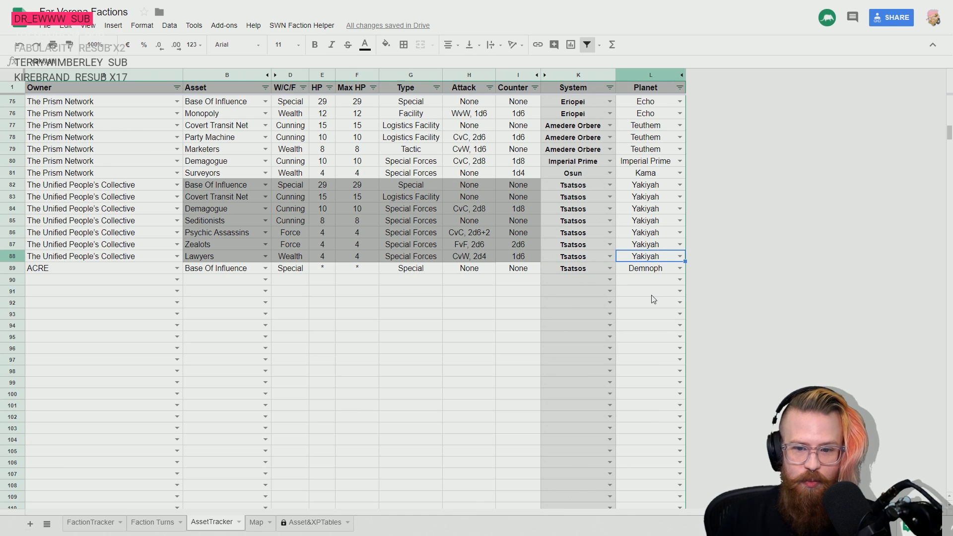
key("Down")
key("Left")
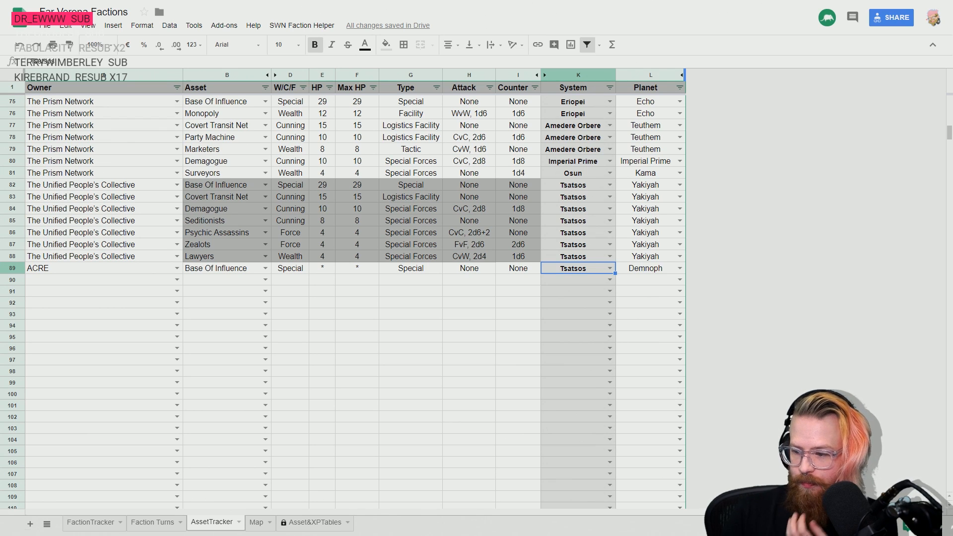
- Set both HP and Max HP of ACRE's Base Of Influence in row 89 to 49
left_click(321, 268)
type("4")
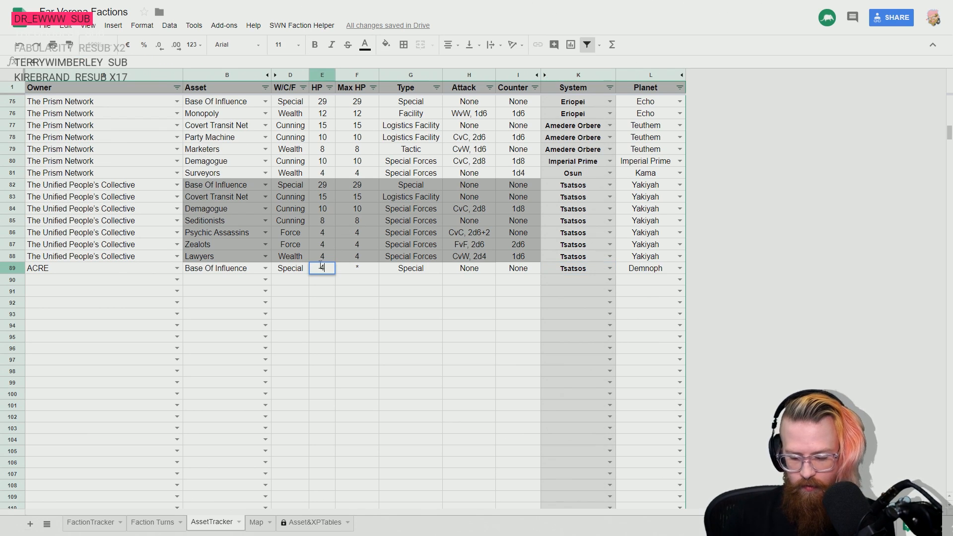
type("9")
key("Return")
key("Up")
key("Right")
type("49")
key("Return")
key("Down")
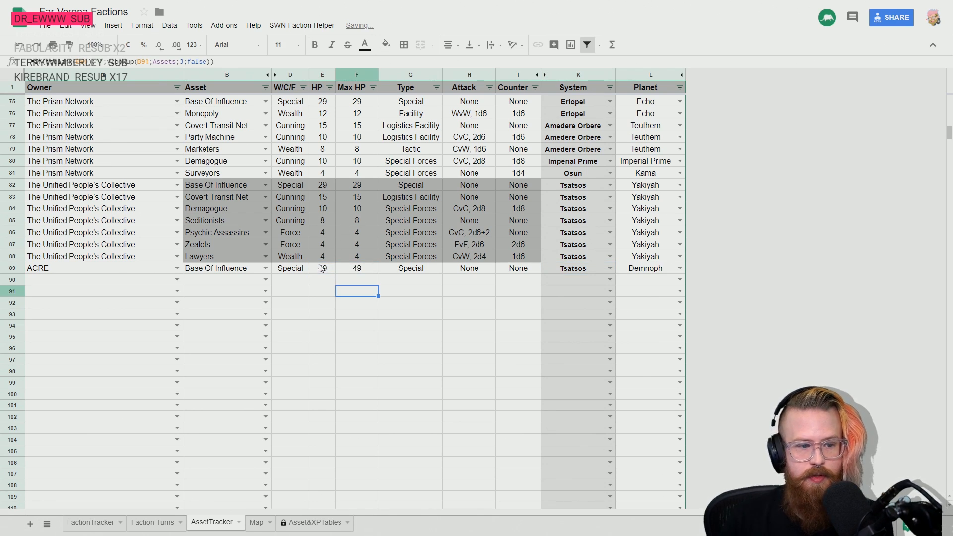
key("Up")
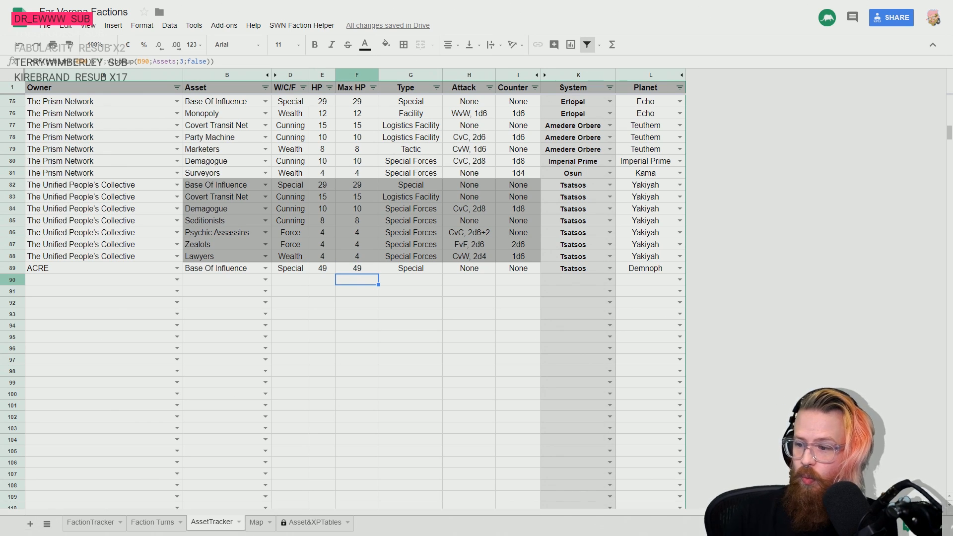
- Fill the owner ACRE down from cell A89 through A97
left_click(574, 272)
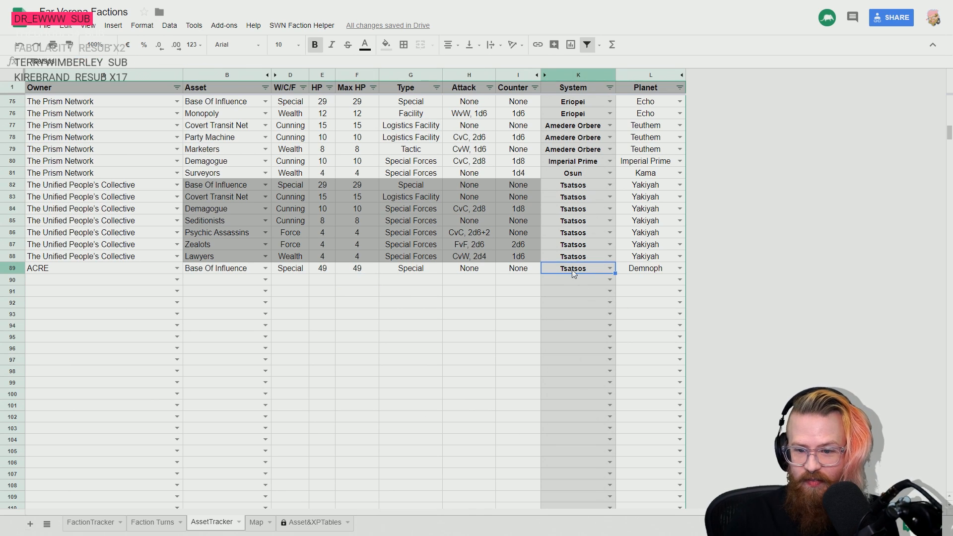
key("shift+Right")
left_click(55, 272)
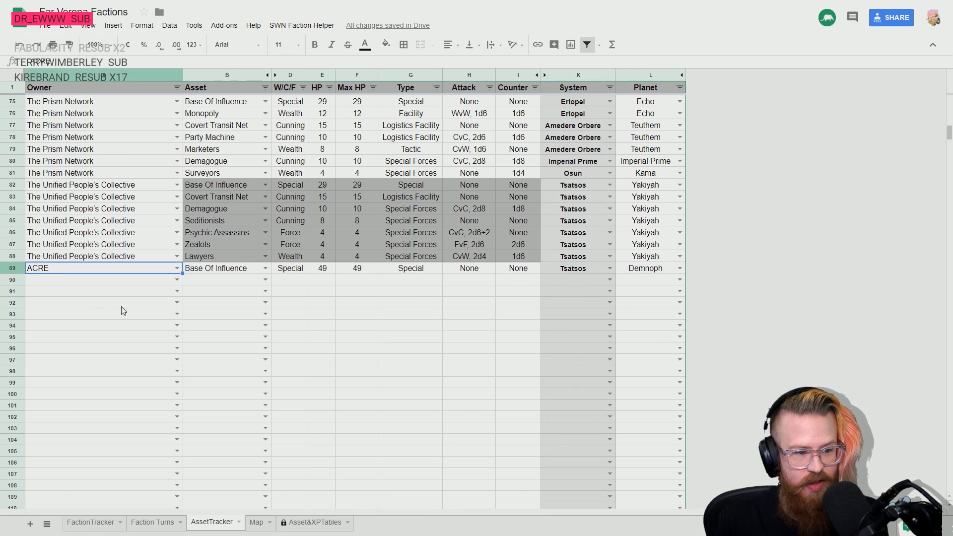
key("shift+Down")
key("shift+Down")
key("shift+Down")
key("shift+Down")
key("shift+Down")
key("shift+Down")
key("shift+Down")
key("shift+Down")
key("shift+Down")
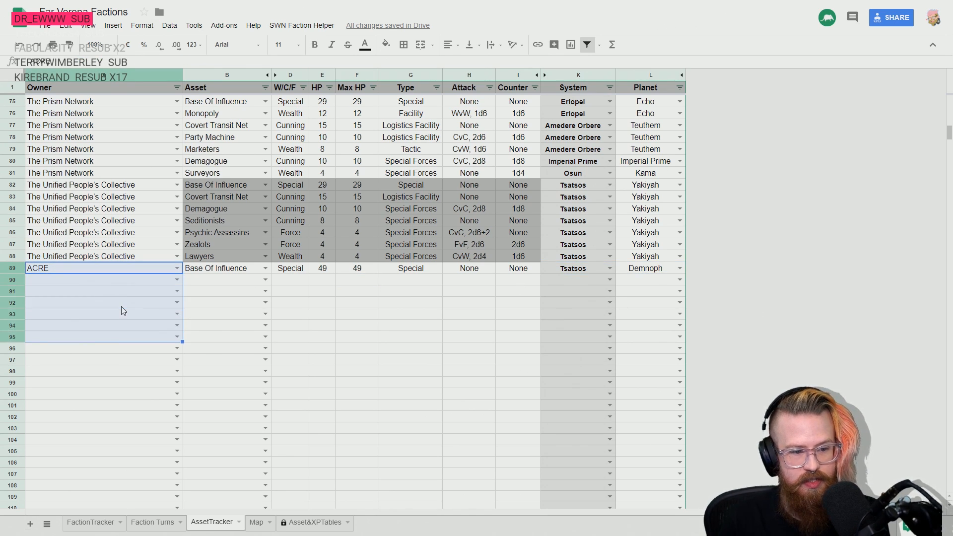
key("shift+Up")
key("shift+Up")
key("shift+Up")
key("shift+Up")
key("shift+Up")
key("shift+Up")
key("shift+Up")
key("shift+Up")
key("shift+Up")
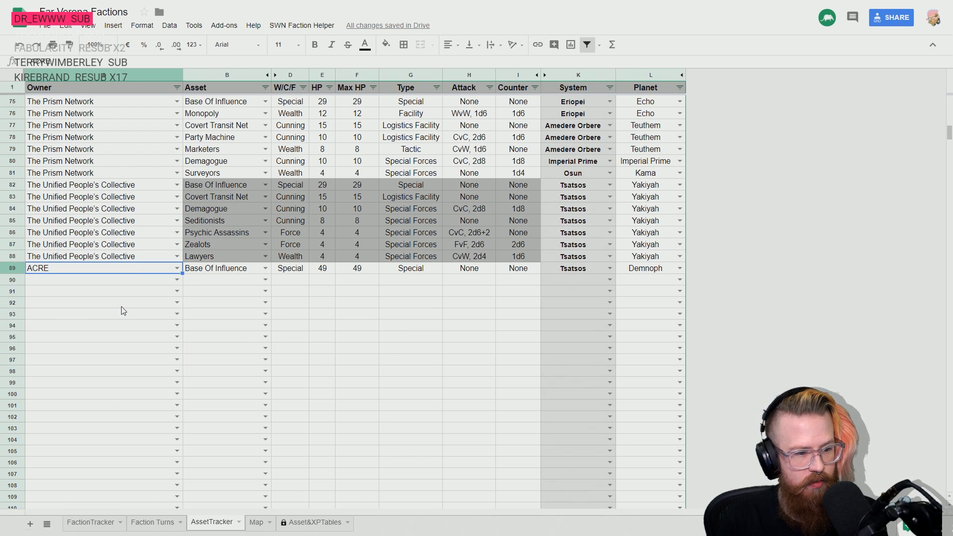
key("shift+Down")
key("shift+Down")
key("shift+Down")
key("shift+Down")
key("shift+Down")
key("shift+Down")
key("shift+Down")
key("shift+Down")
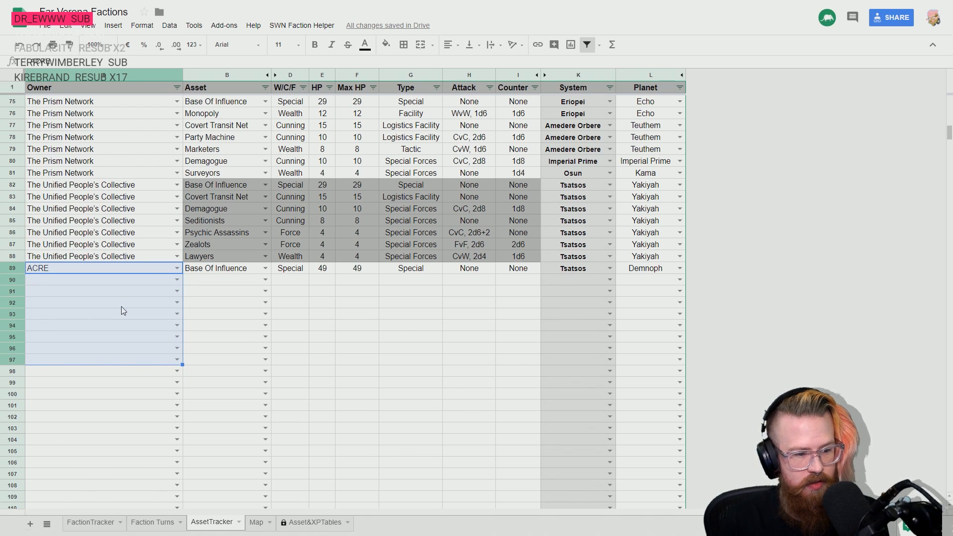
key("ctrl+d")
key("Up")
key("Down")
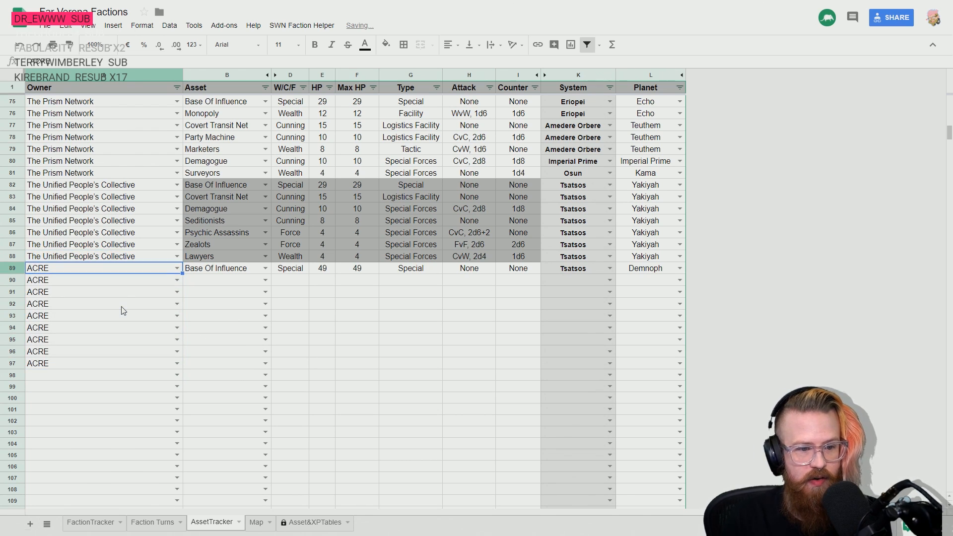
- Fill the system Tsatsos and planet Demnoph down from row 89 through row 97 for ACRE
key("Right")
key("Down")
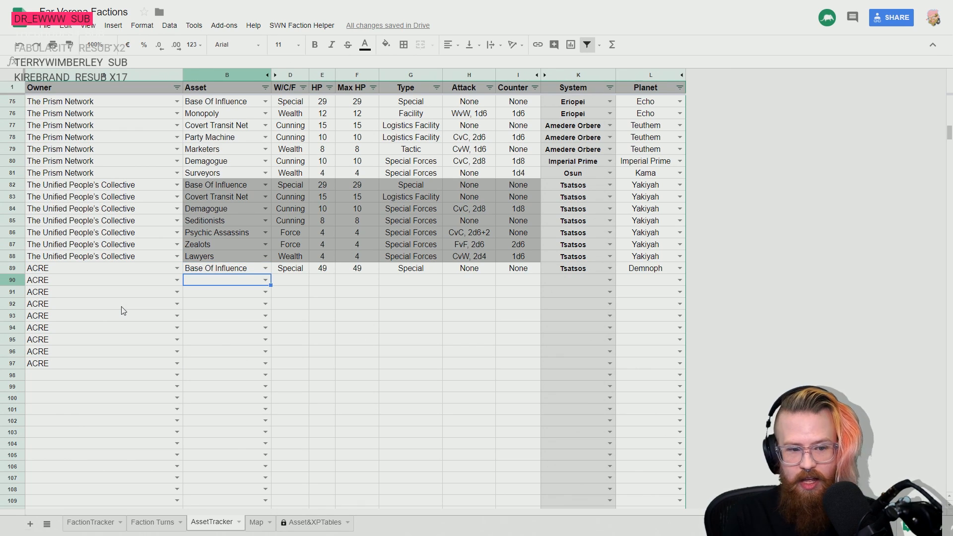
key("Right")
key("Right")
key("Right")
key("Right")
key("Right")
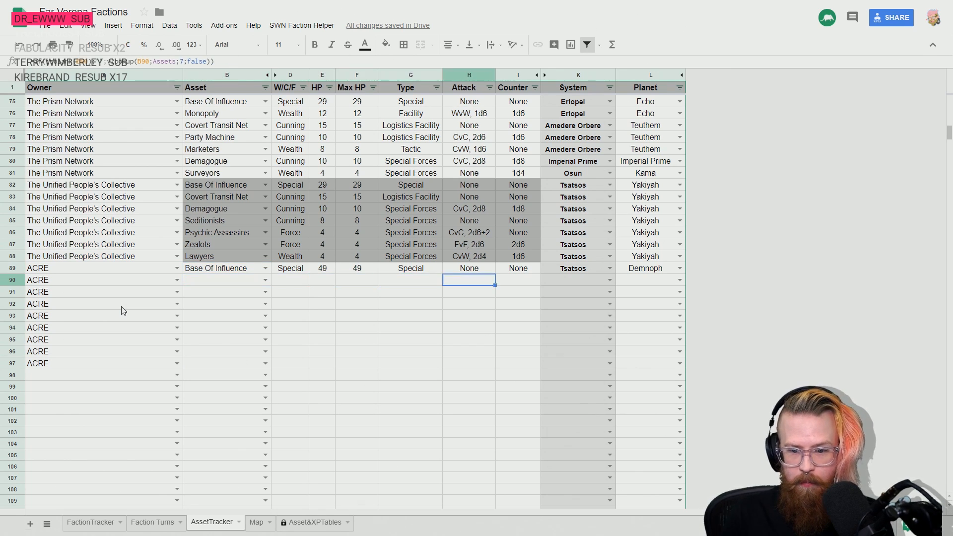
key("Up")
key("Right")
key("Right")
key("shift+Right")
key("shift+Down")
key("shift+Down")
key("shift+Down")
key("shift+Down")
key("shift+Down")
key("shift+Down")
key("shift+Down")
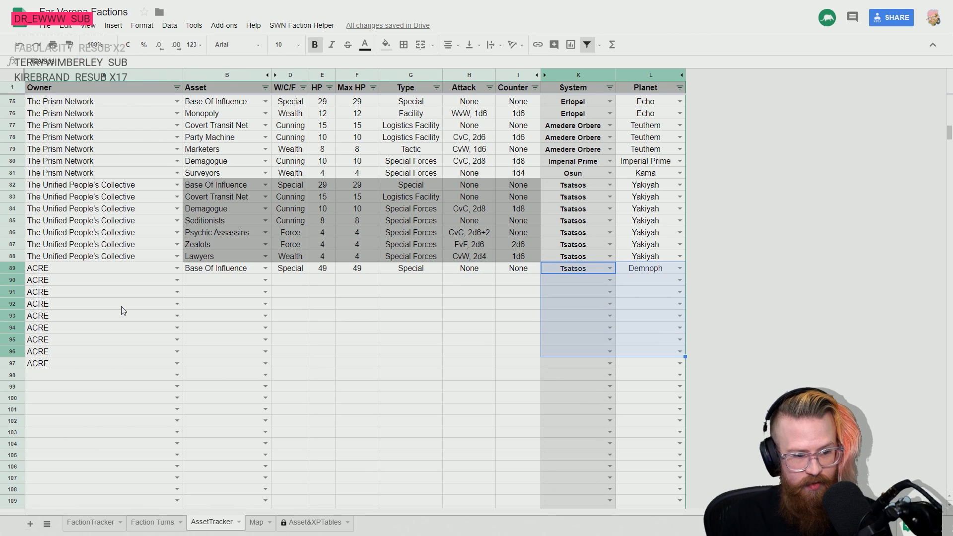
key("shift+Down")
key("ctrl+d")
key("Left")
key("Left")
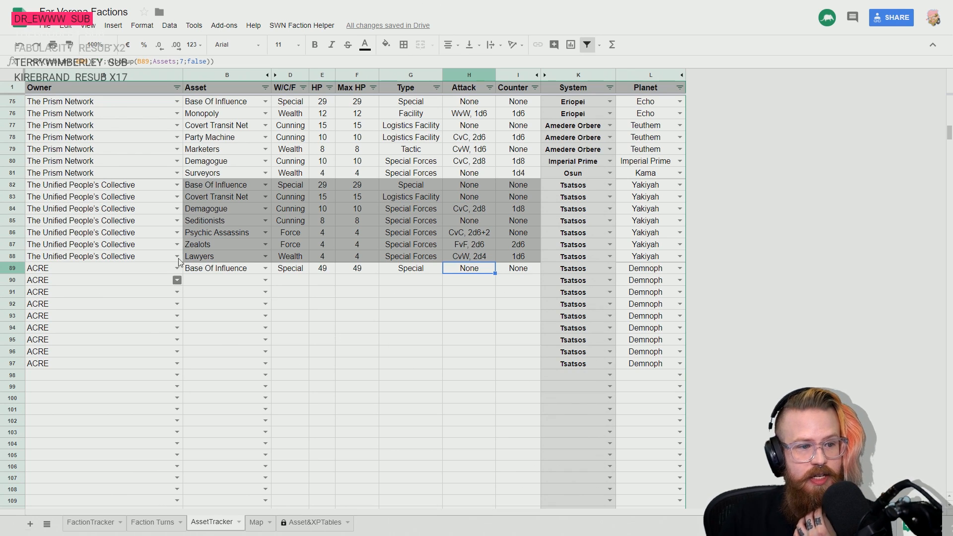
- Enter Pretech Researchers as ACRE's asset in cell B90
scroll(80, 176, "up", 2)
left_click(78, 174)
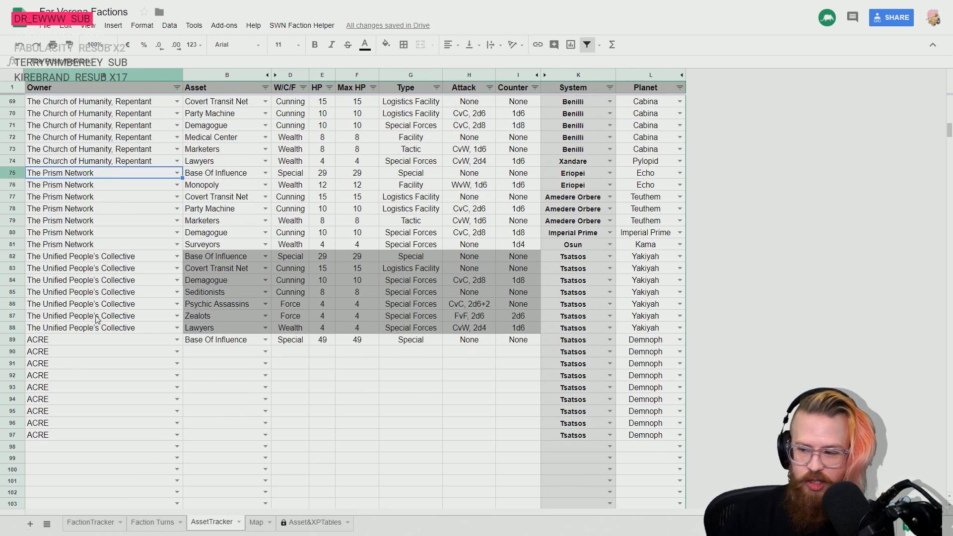
scroll(99, 318, "down", 2)
left_click(252, 283)
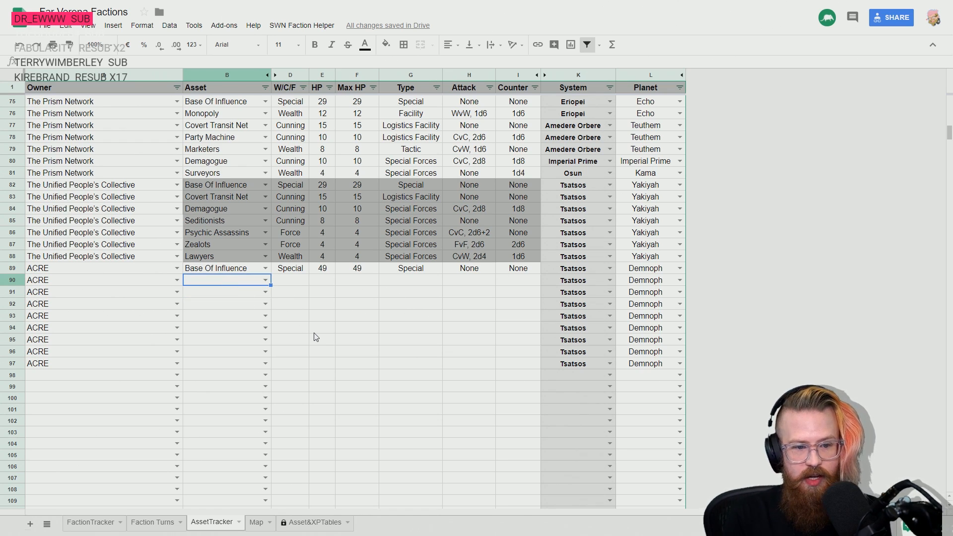
type("pre")
key("Down")
key("Down")
key("Down")
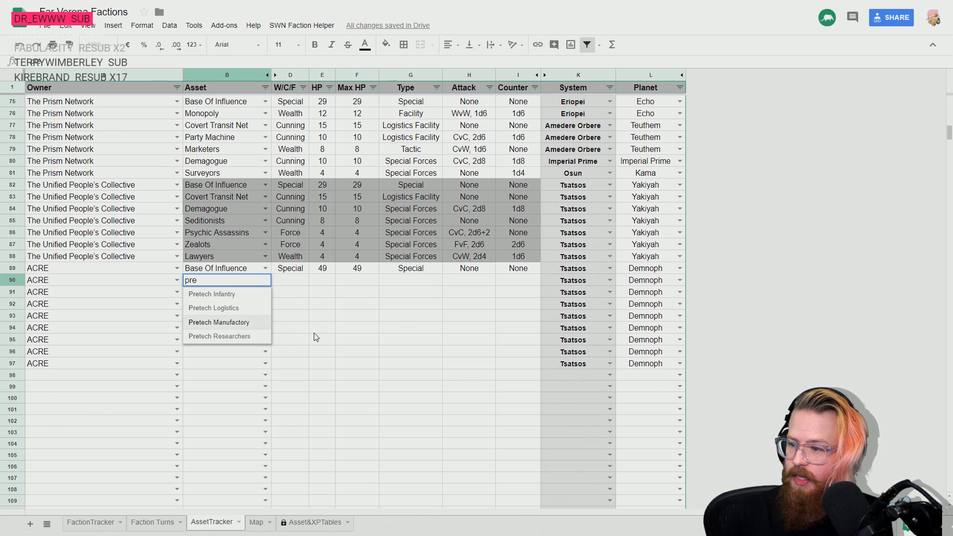
key("Down")
key("Return")
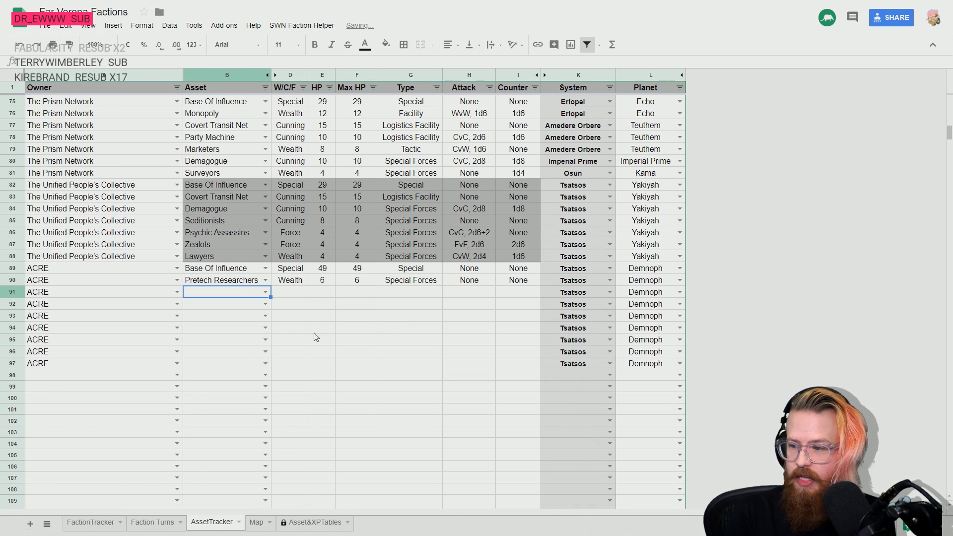
- Enter Commodities Broker in rows 91 and 92 and Hostile Takeover in row 93 as ACRE's assets
type("com")
key("Down")
key("Return")
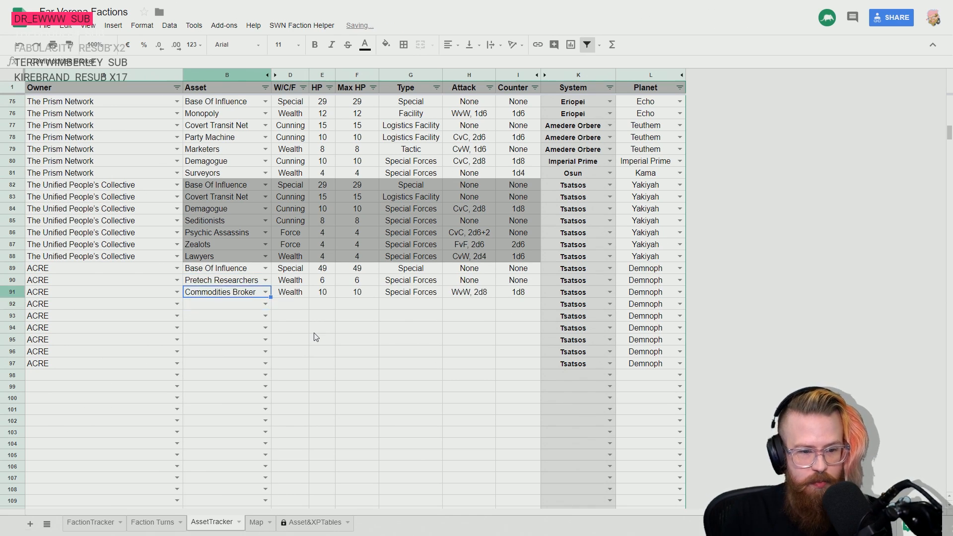
key("shift+Down")
key("ctrl+d")
key("Down")
key("Down")
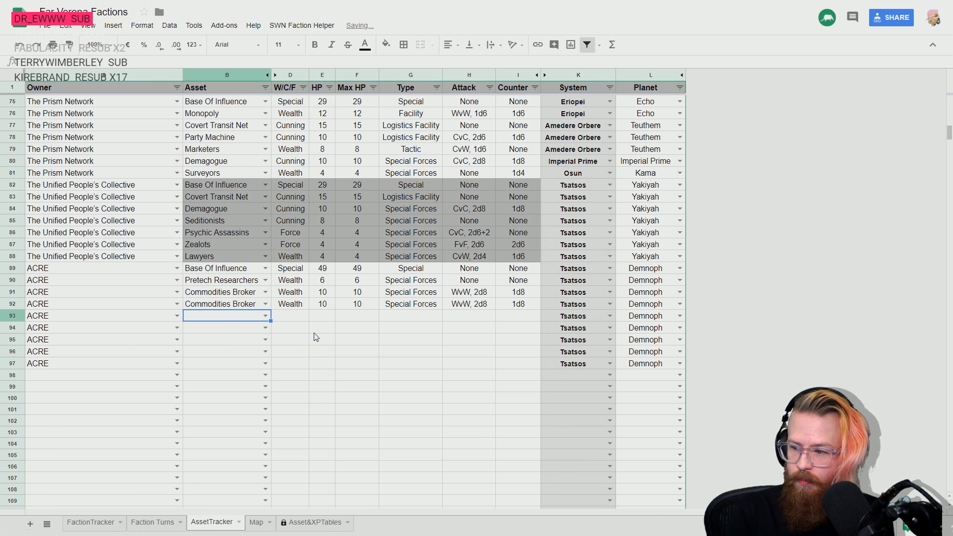
type("host")
key("Down")
key("Return")
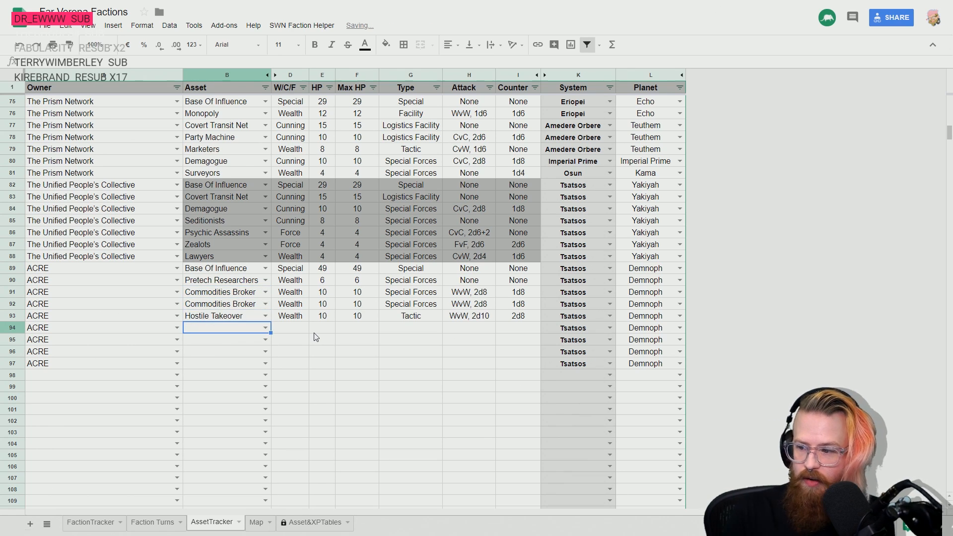
- Enter Pretech Logistics in row 94 and Party Machine in row 95 as ACRE's assets
type("pre")
key("Down")
key("Down")
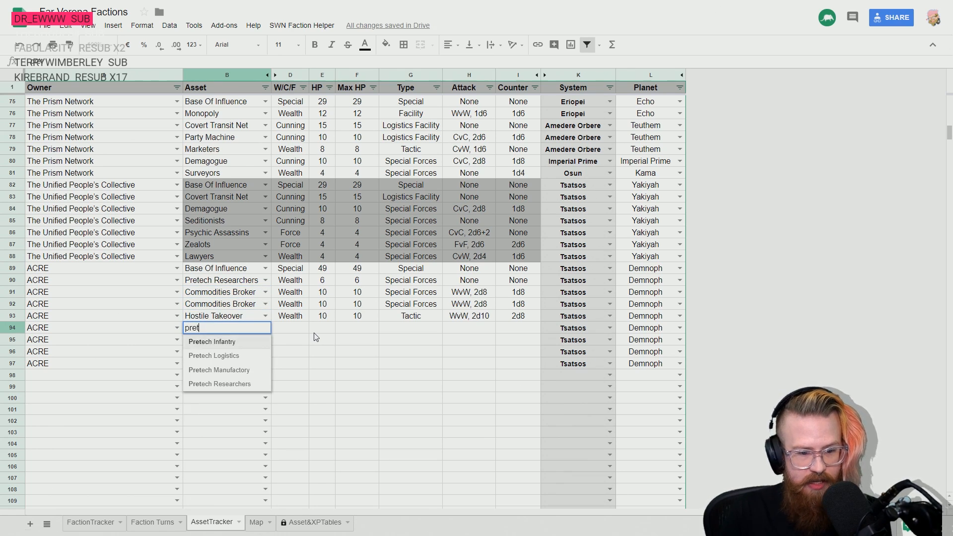
key("Return")
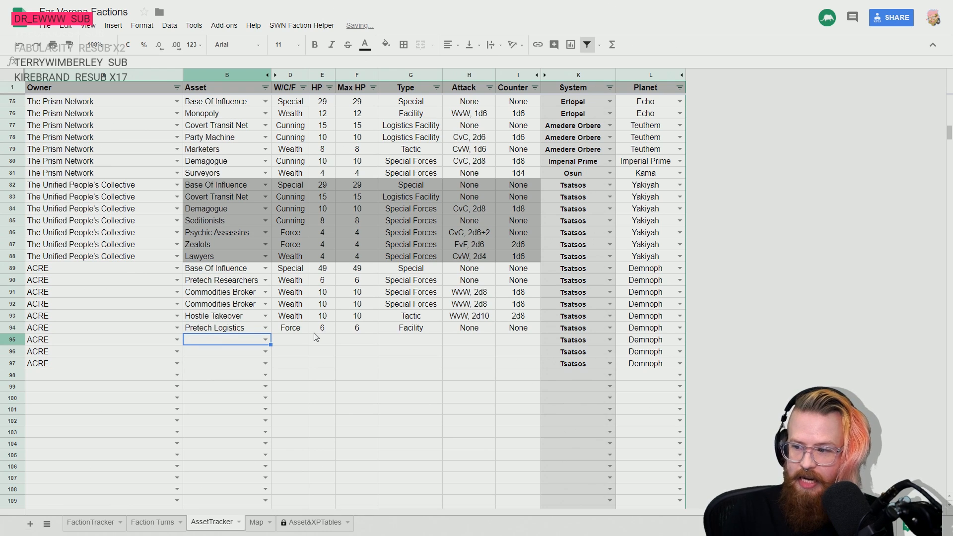
type("part")
key("Down")
key("Return")
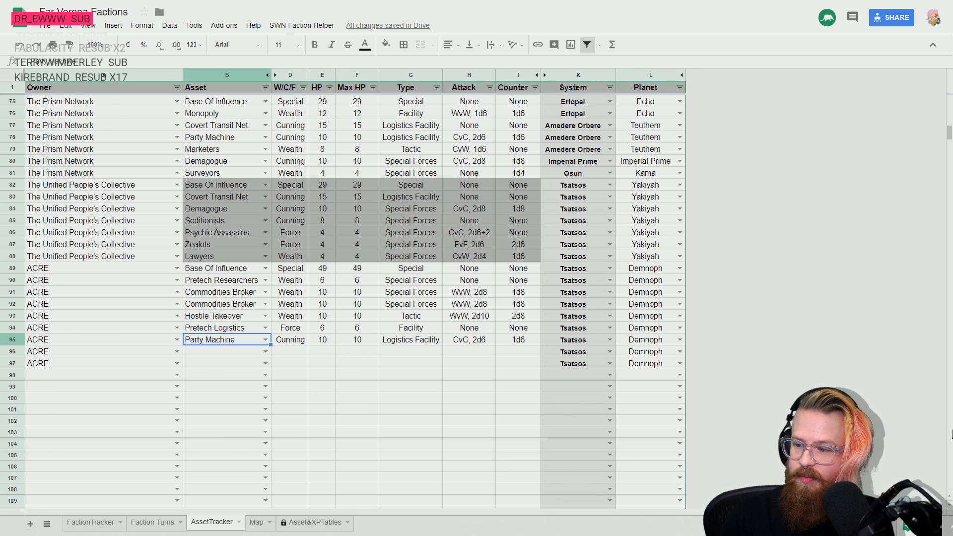
- Enter Space Marines as ACRE's asset in cell B96 and fill it down to B97
key("Down")
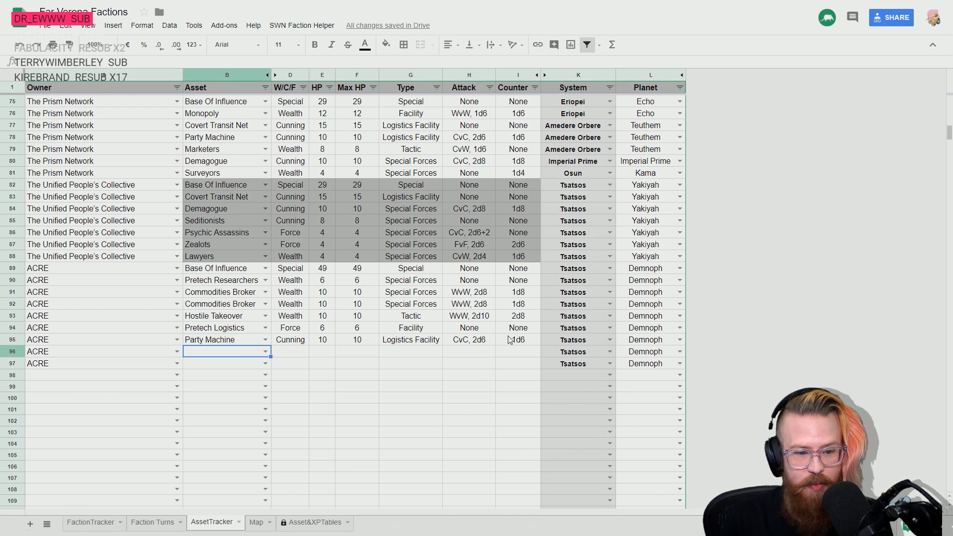
type("spa")
key("Down")
key("Return")
key("Up")
key("shift+Down")
key("ctrl+d")
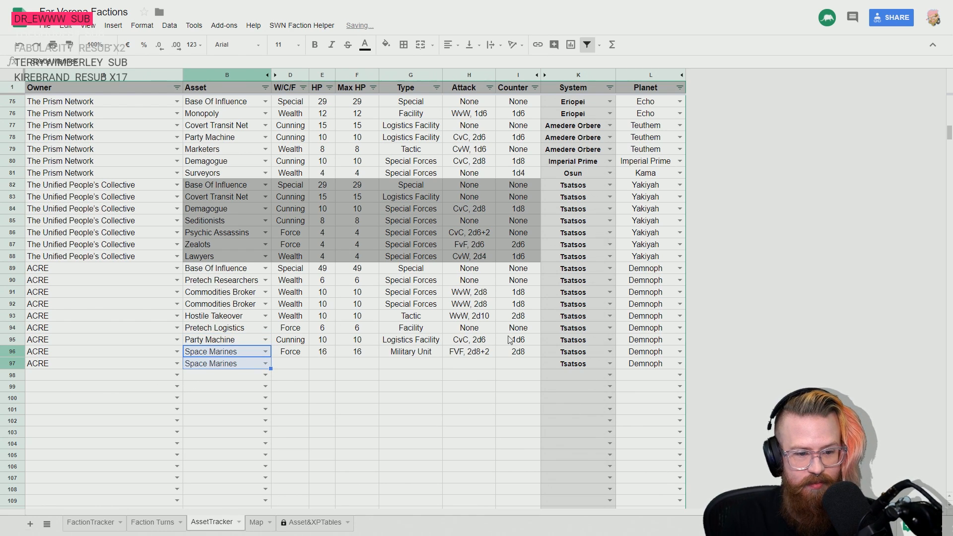
key("Down")
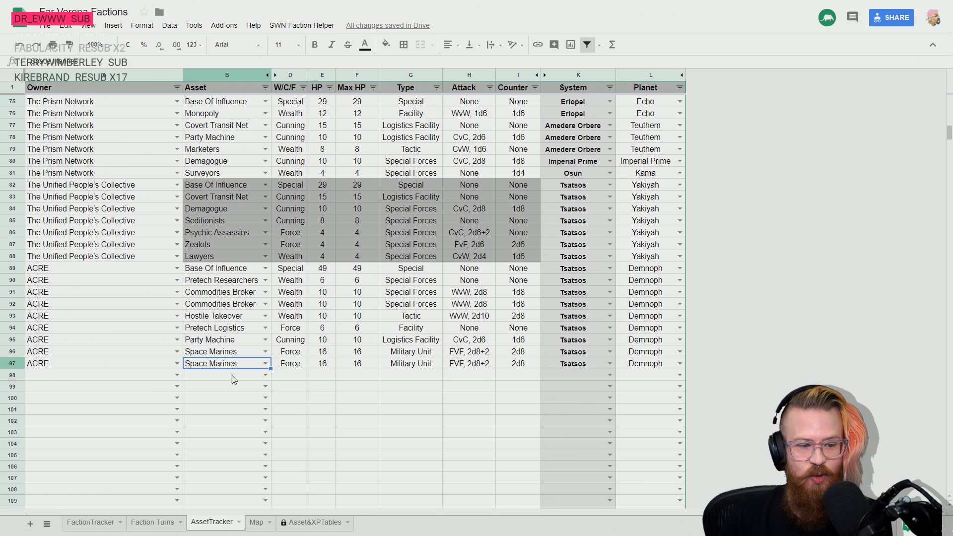
- Review ACRE's asset entries in rows 90 through 97
left_click(122, 378)
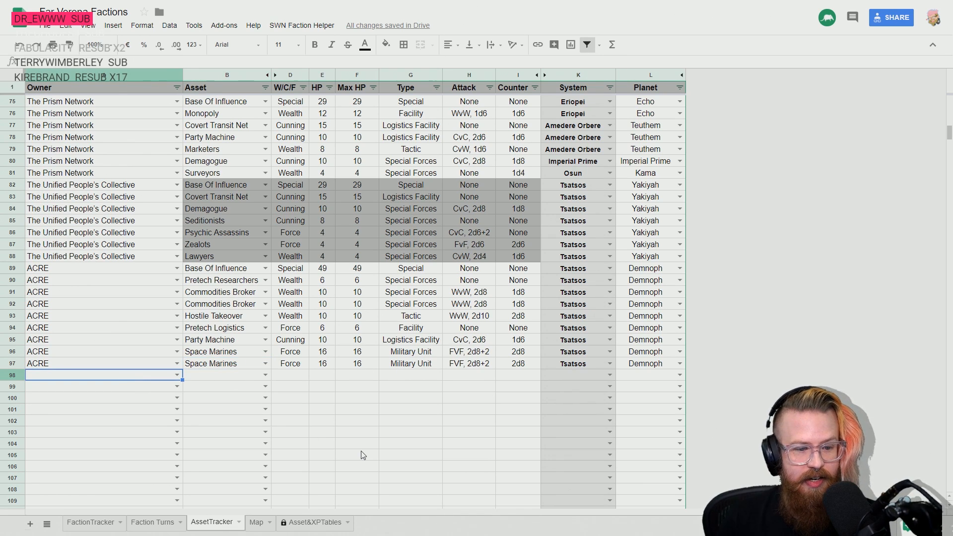
key("Up")
key("Right")
key("Up")
key("Up")
key("Up")
key("Up")
key("Up")
key("Up")
key("Up")
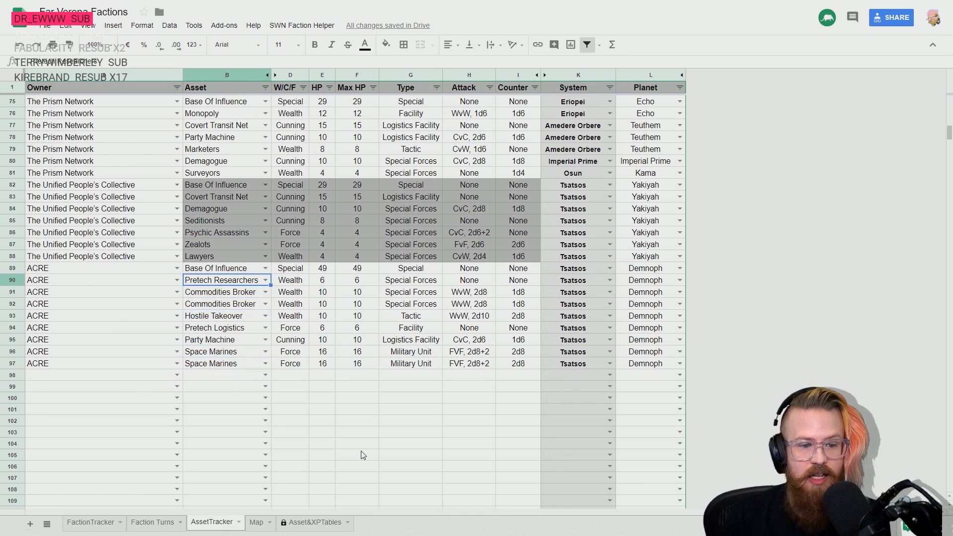
key("Down")
key("Down")
key("Down")
key("Down")
key("Down")
key("Down")
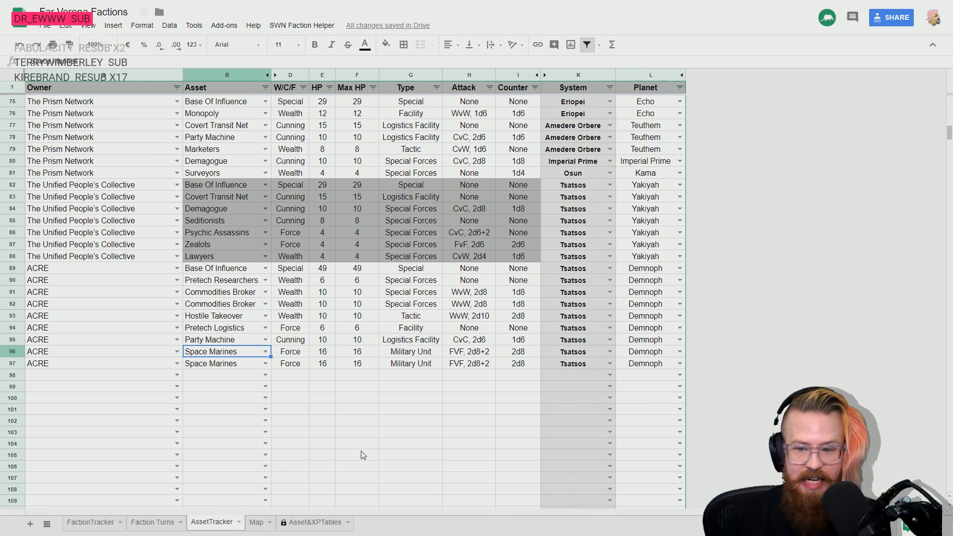
key("Down")
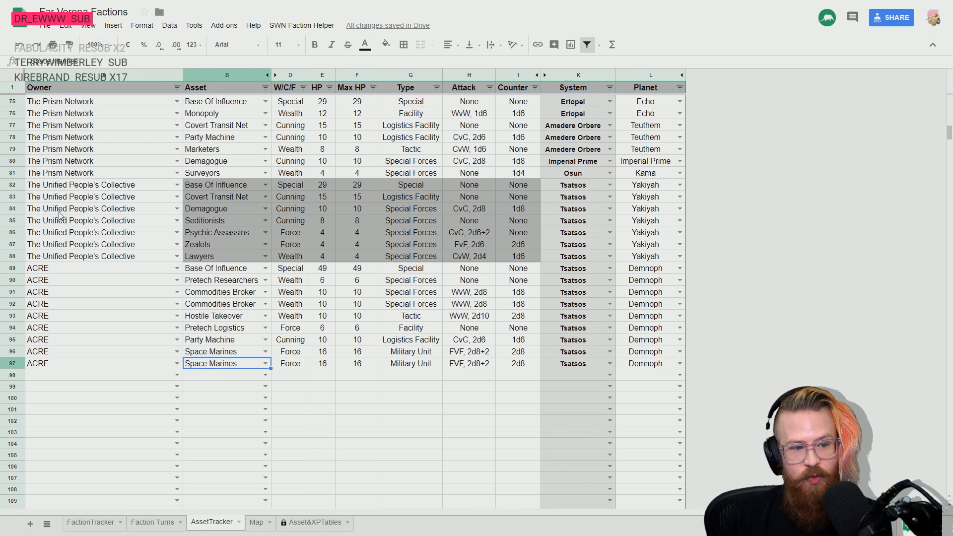
- Examine which faction assets are located in the Tsatsos system, including The Houses Minor's planet entry in row 33
left_click_drag(50, 184, 655, 364)
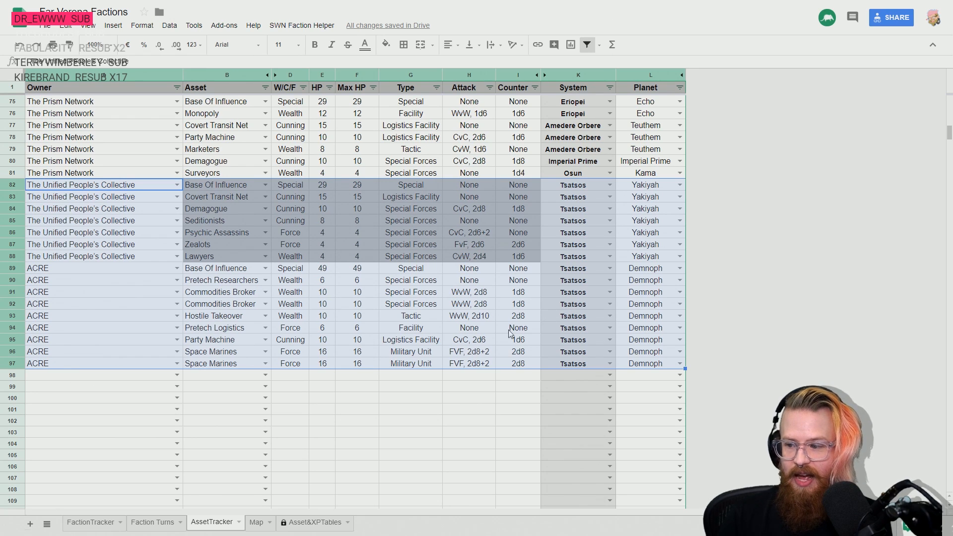
left_click(648, 374)
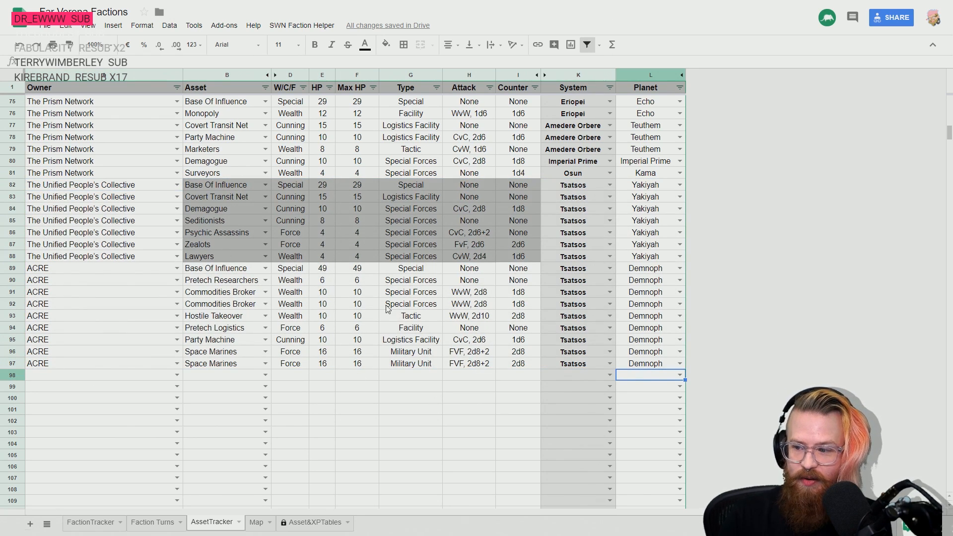
scroll(88, 376, "down", 1)
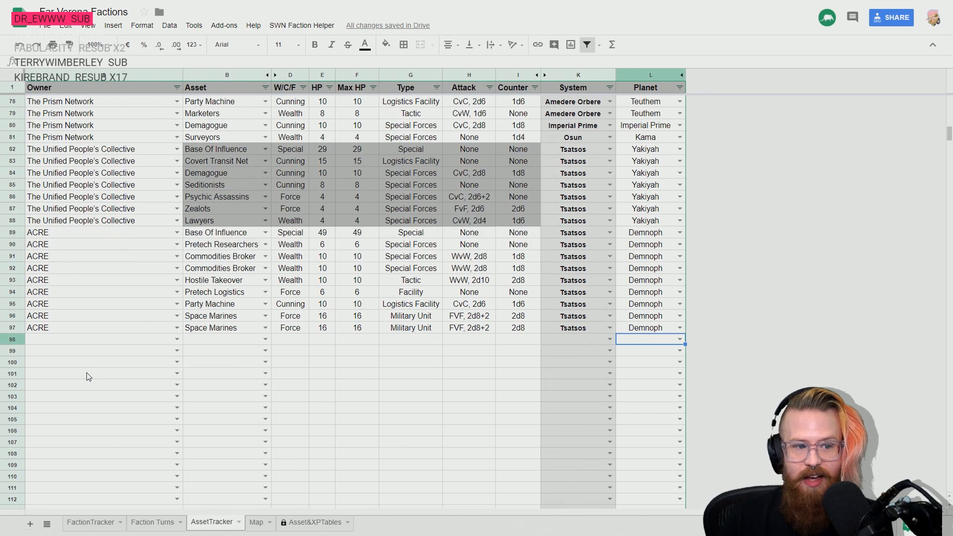
scroll(88, 376, "up", 1)
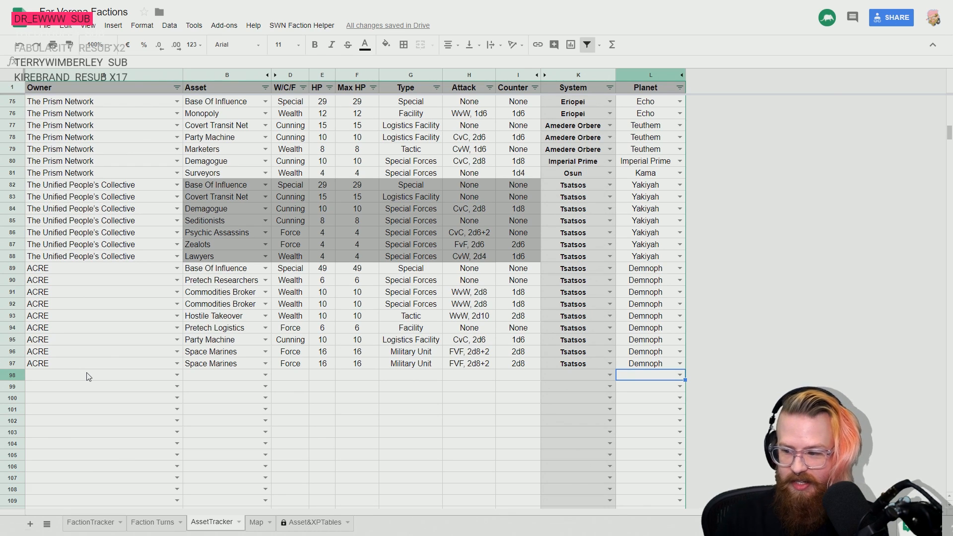
left_click(72, 379)
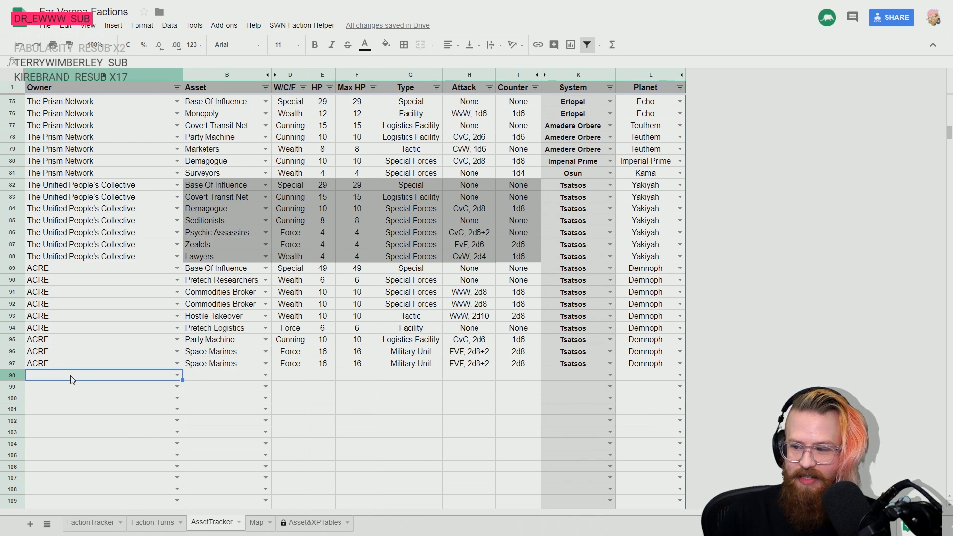
scroll(555, 328, "up", 15)
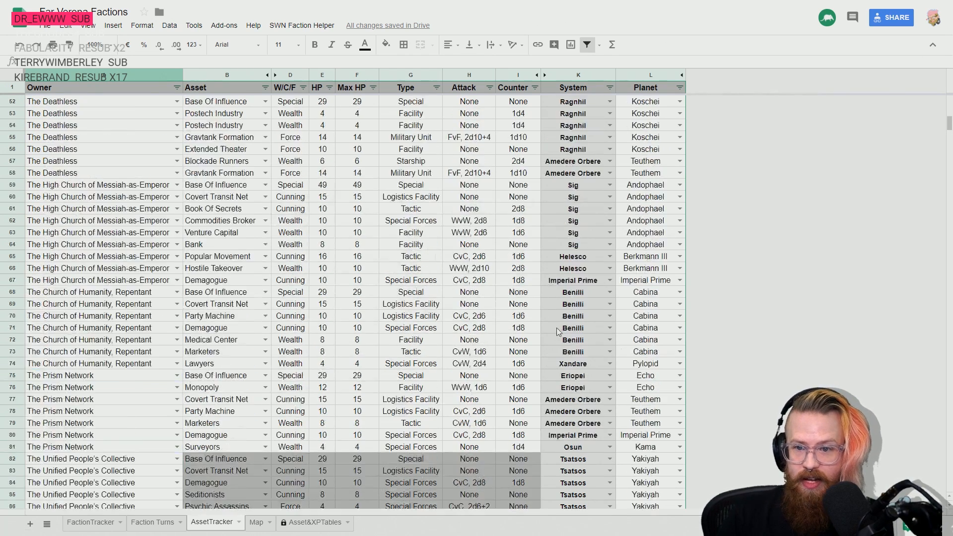
scroll(583, 304, "up", 2)
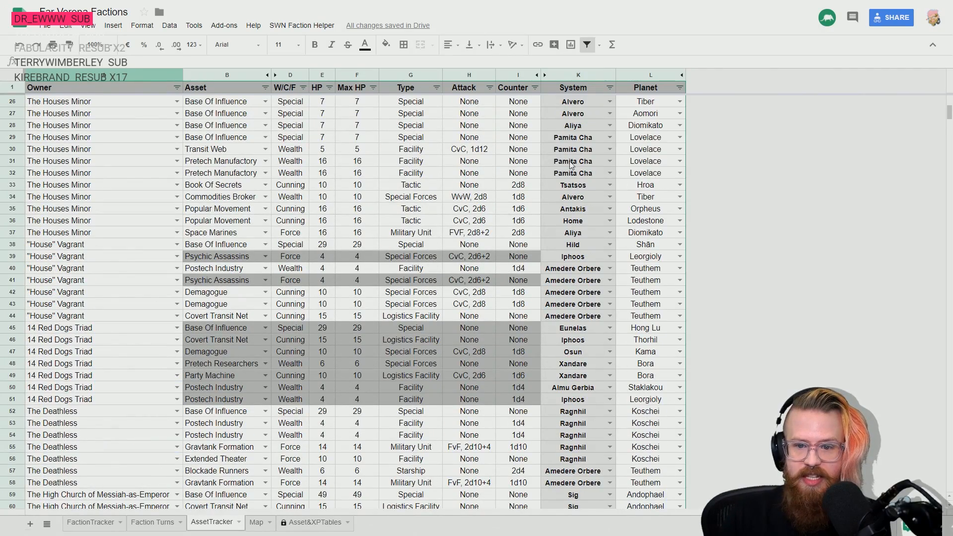
left_click(611, 185)
left_click(630, 185)
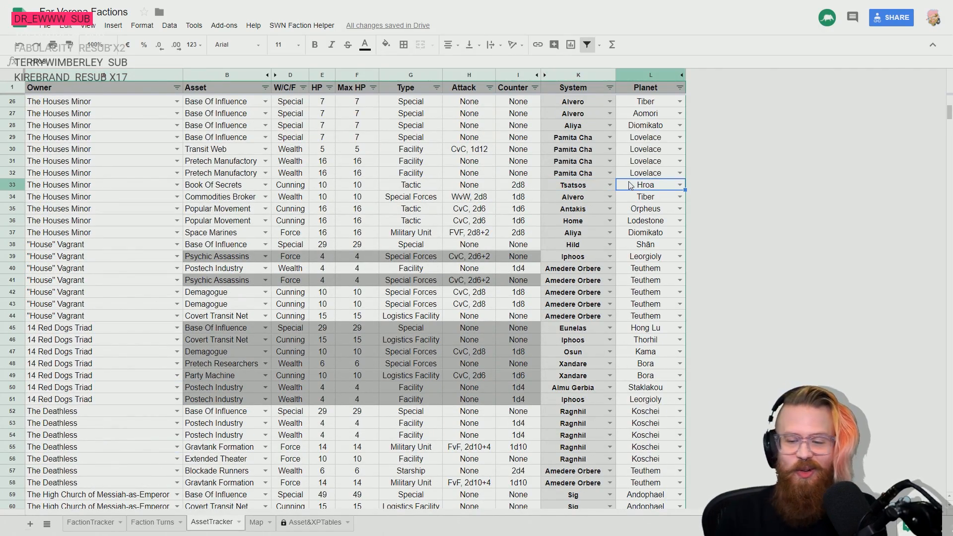
scroll(397, 301, "down", 18)
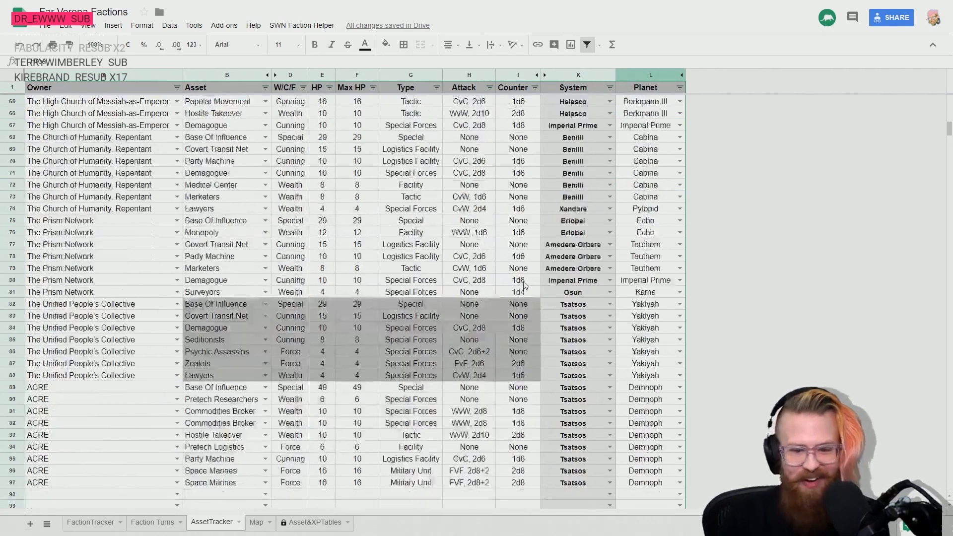
- Check the FactionTracker sheet for the faction listed after ACRE and return to the AssetTracker sheet
left_click(99, 521)
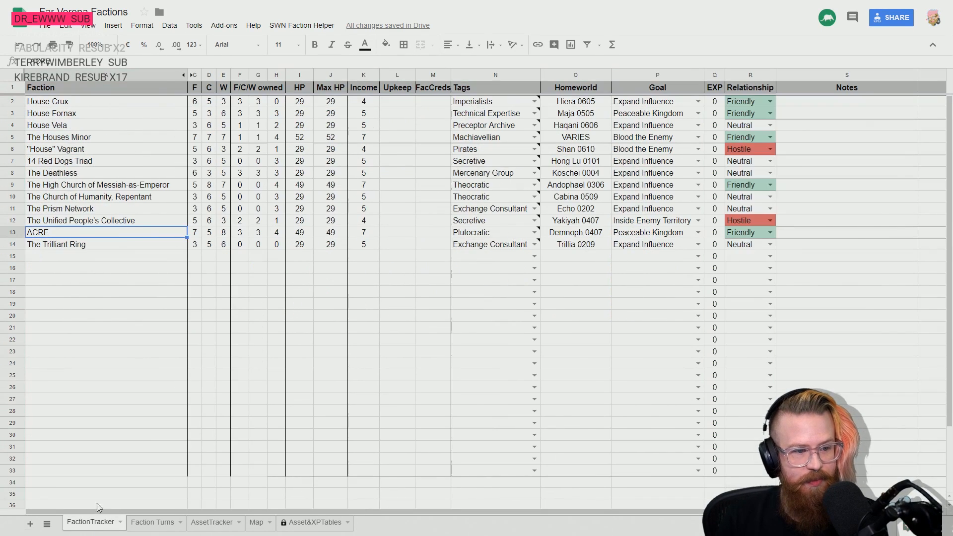
left_click(64, 248)
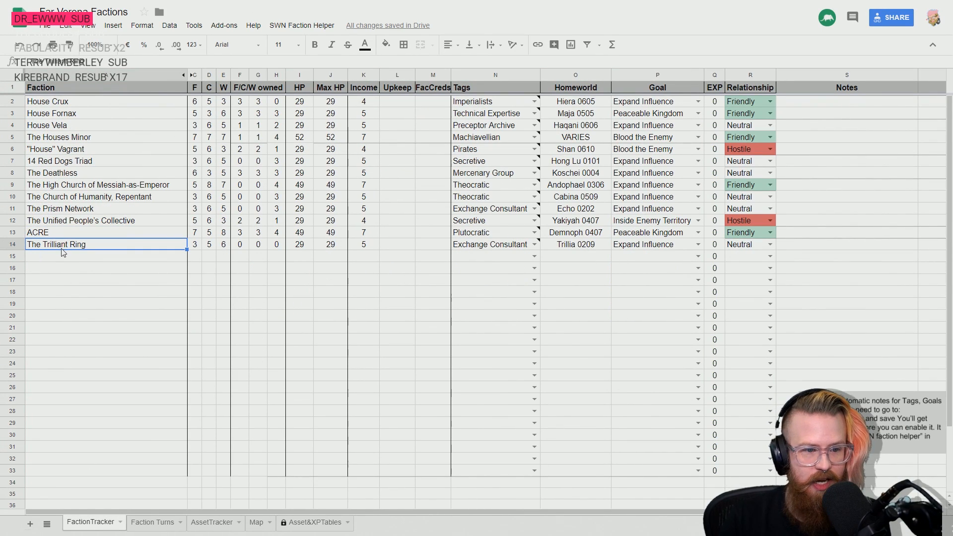
left_click(149, 523)
left_click(213, 522)
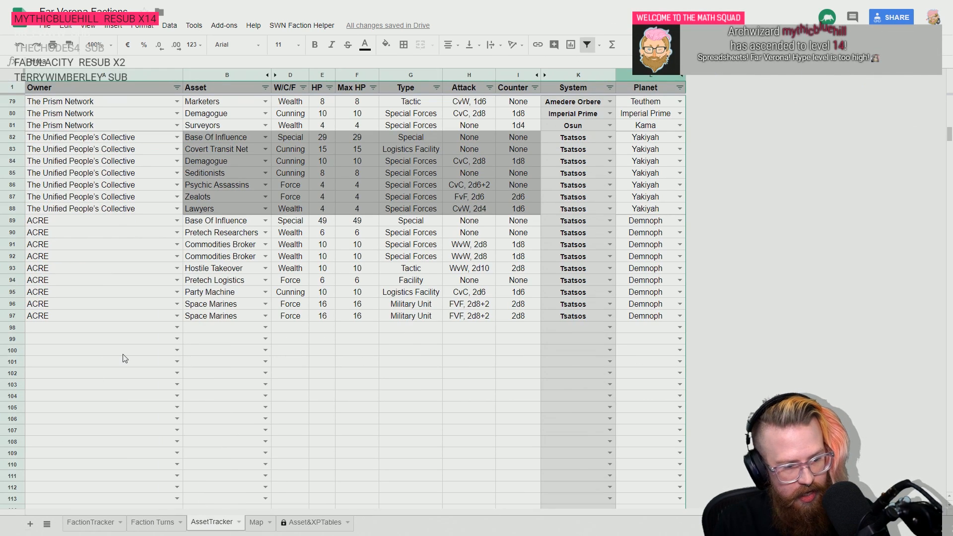
- Enter The Trilliant Ring as owner and Base Of Influence as asset in row 98
left_click(123, 329)
type("The Trilliant Ring")
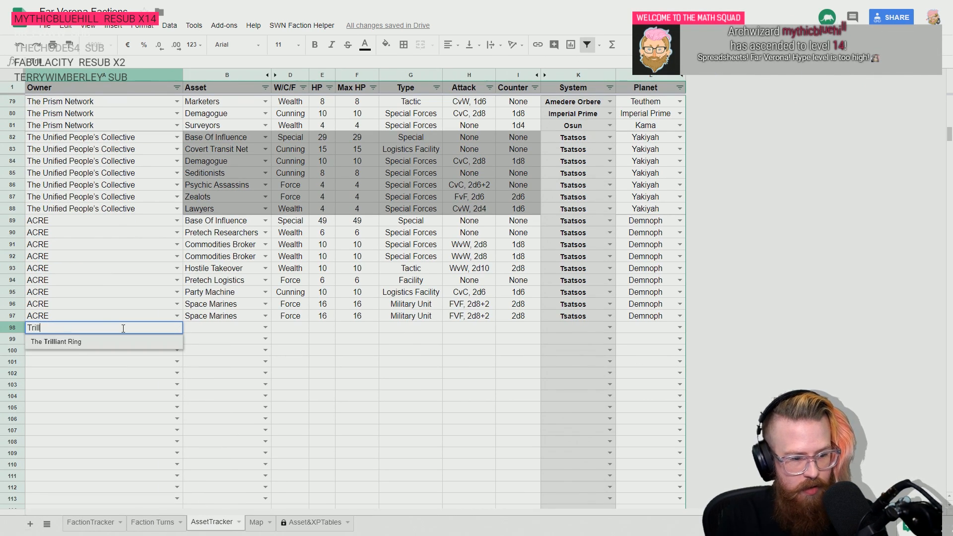
key("Return")
key("Tab")
type("base")
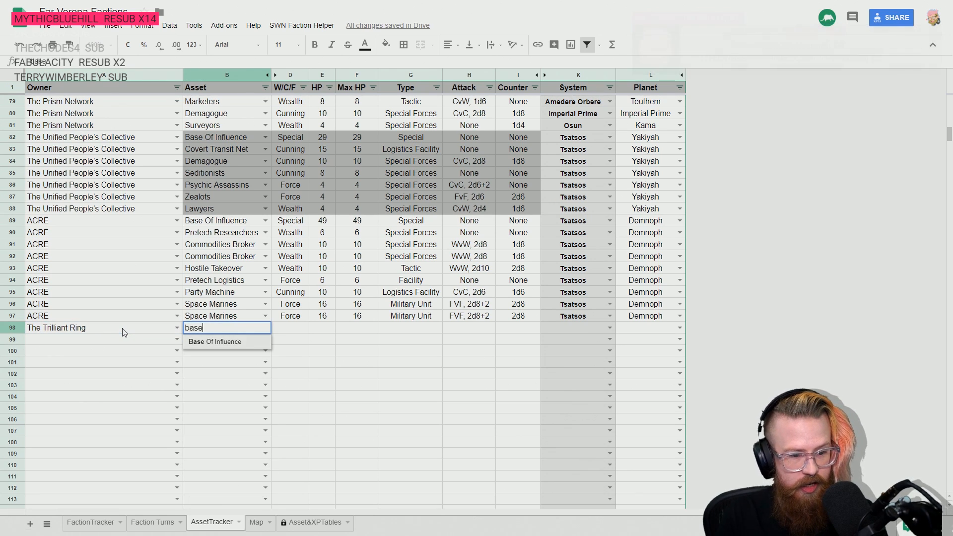
key("Tab")
- Set HP and Max HP to 29 for The Trilliant Ring's base, allowing protected edits without further warnings for 5 minutes
key("Tab")
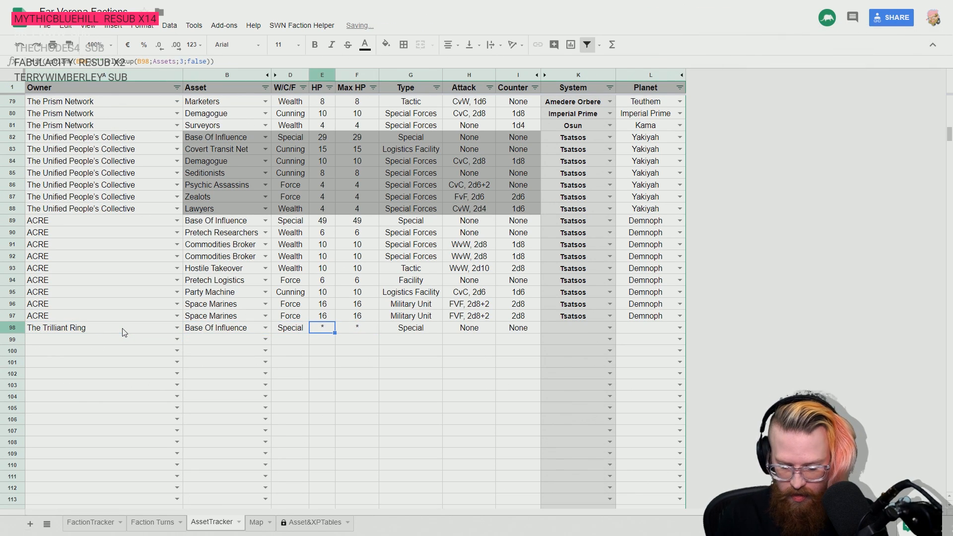
type("29")
key("Tab")
type("29")
key("Return")
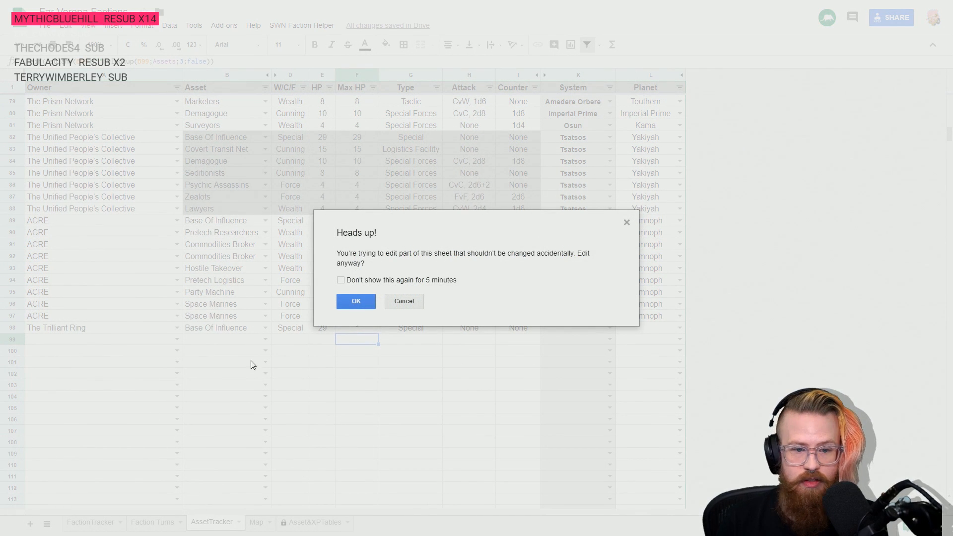
left_click(366, 280)
left_click(356, 300)
- Look up The Trilliant Ring's homeworld in the FactionTracker sheet and return to the AssetTracker sheet
key("Right")
key("Right")
key("Right")
key("Right")
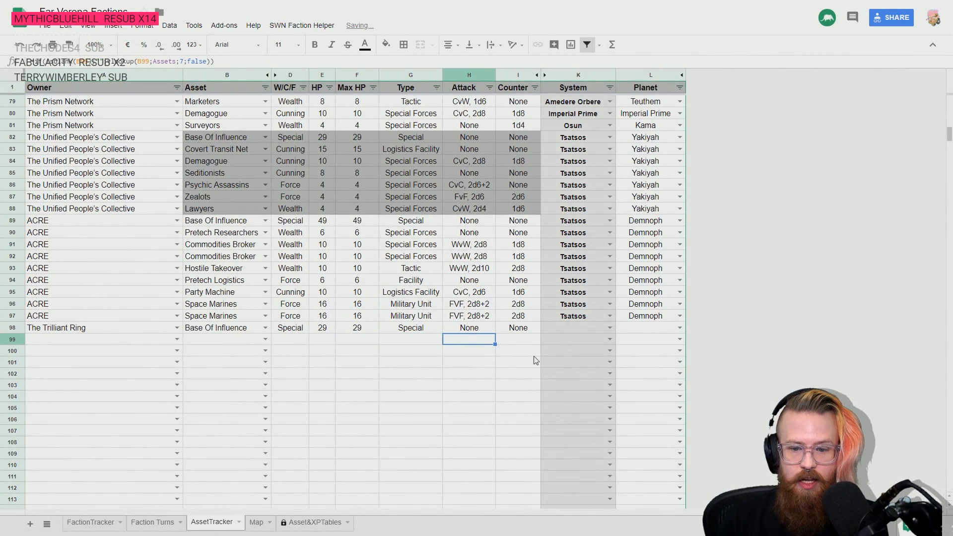
key("Up")
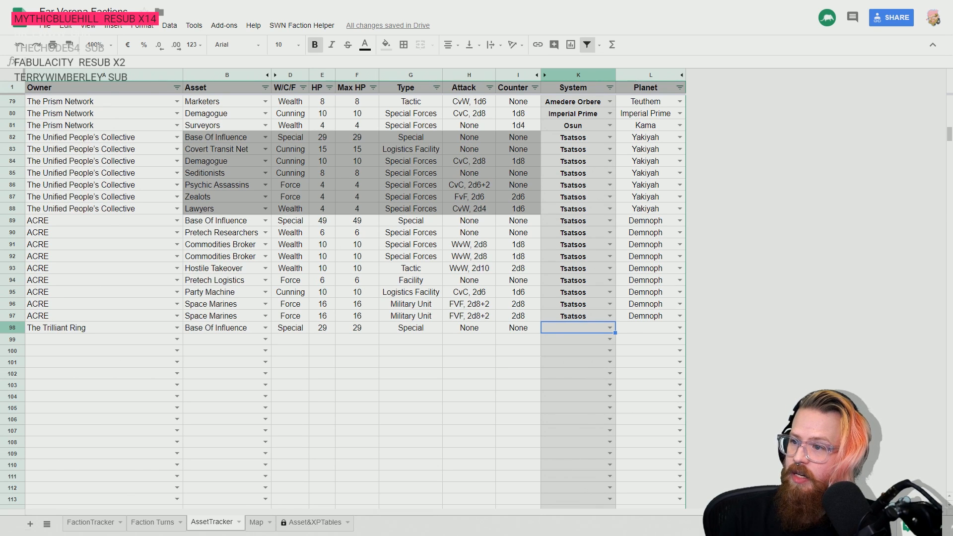
left_click(152, 522)
left_click(87, 525)
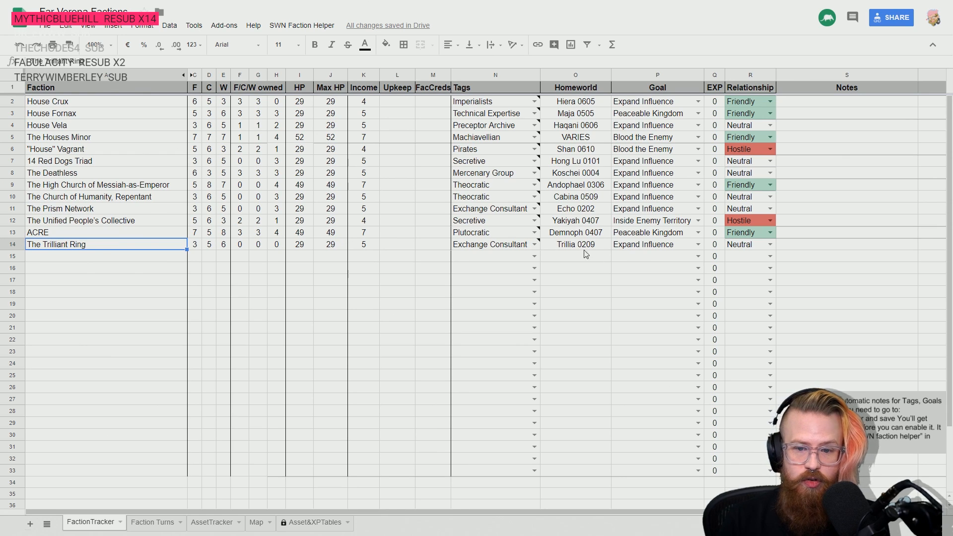
left_click(149, 524)
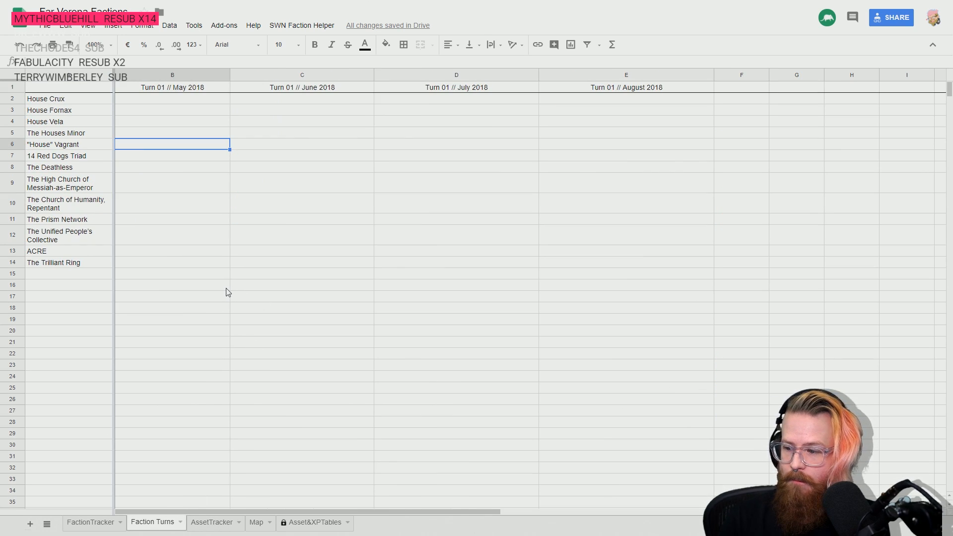
left_click(213, 522)
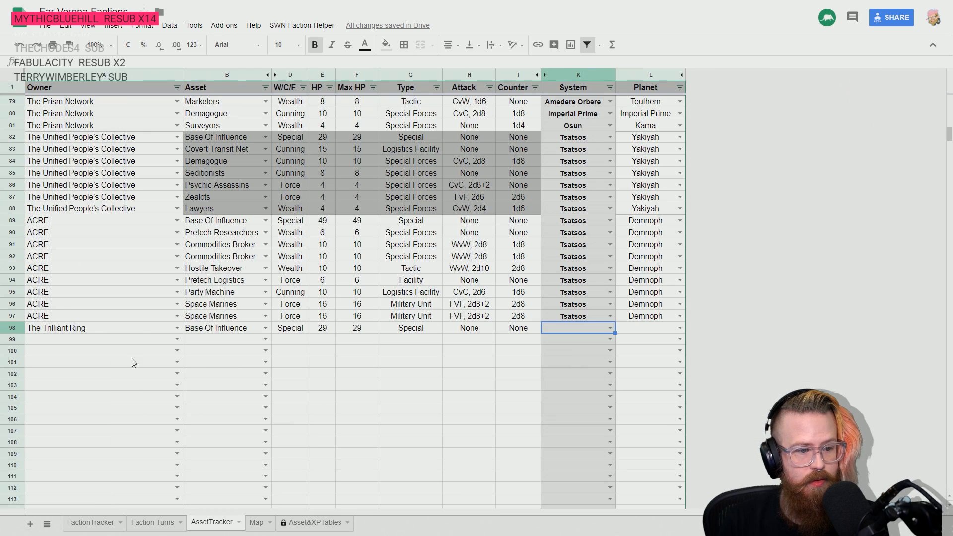
- Set the location of The Trilliant Ring's Base Of Influence to system Igliza and planet Trillia IX in row 98
key("Right")
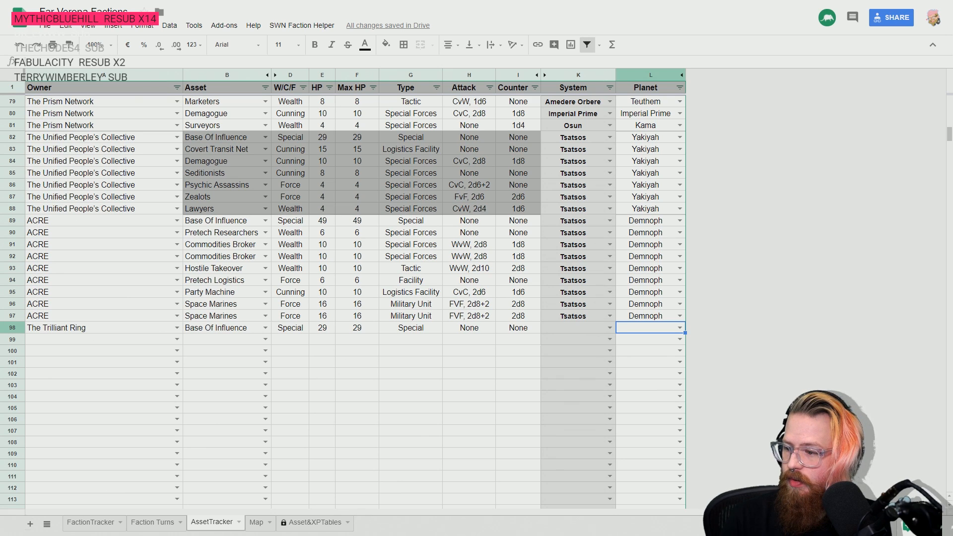
key("Left")
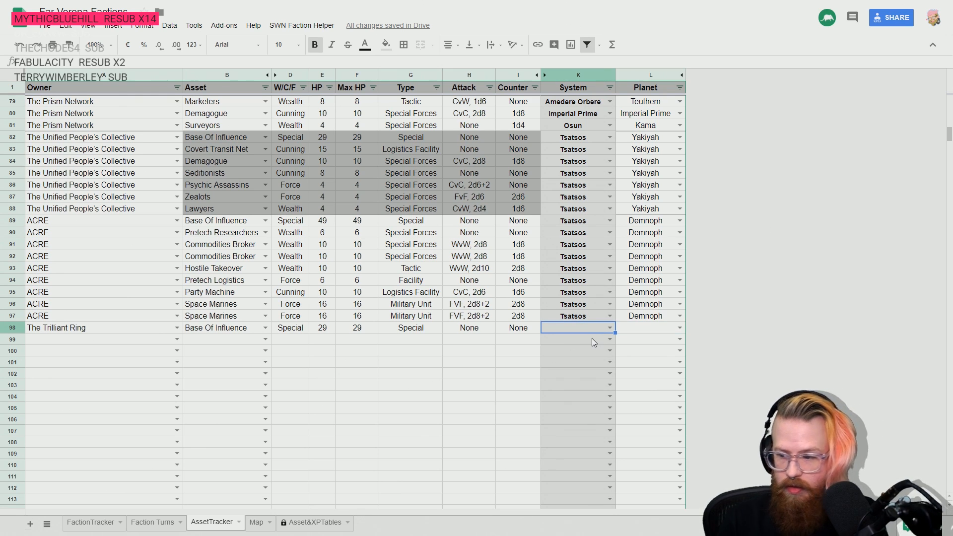
type("igli")
left_click(593, 342)
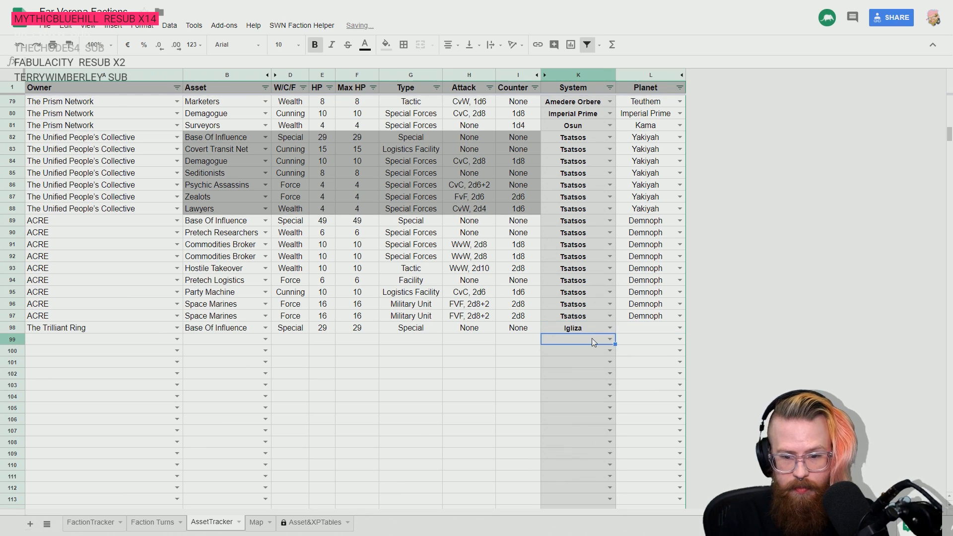
key("Left")
key("Left")
key("Left")
key("Left")
key("Left")
key("Left")
key("Left")
key("Left")
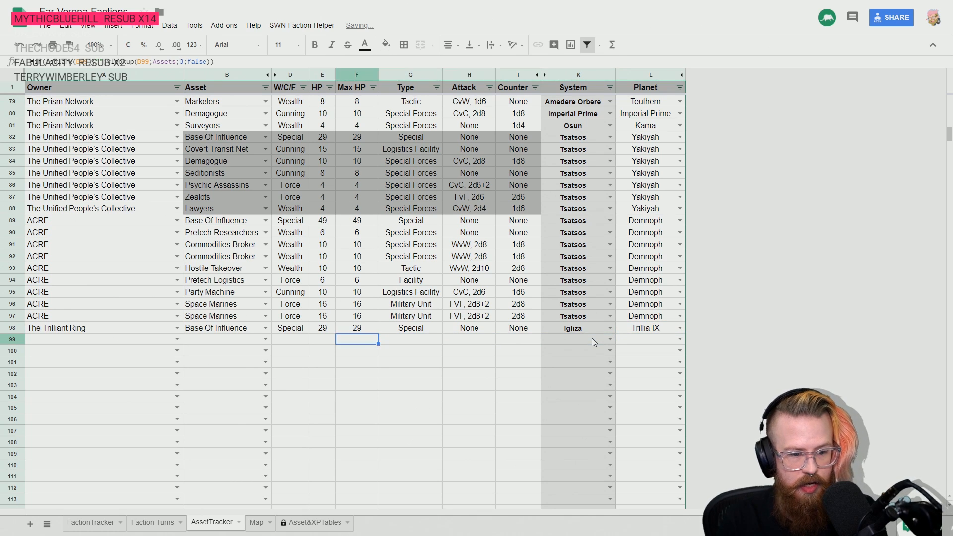
- Fill The Trilliant Ring down the Owner column from row 98 through row 104
key("Up")
key("shift+Down")
key("shift+Down")
key("shift+Down")
key("shift+Down")
key("shift+Down")
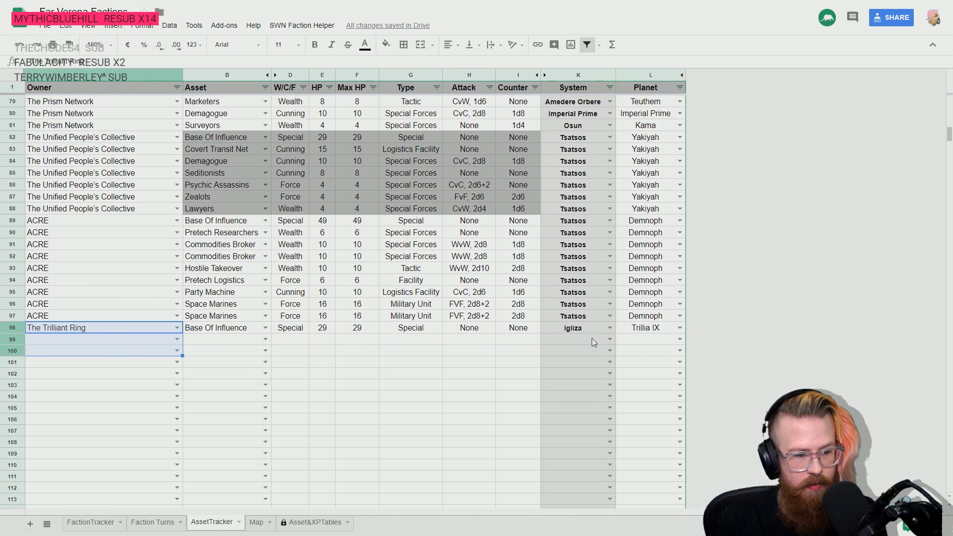
key("shift+Down")
key("ctrl+d")
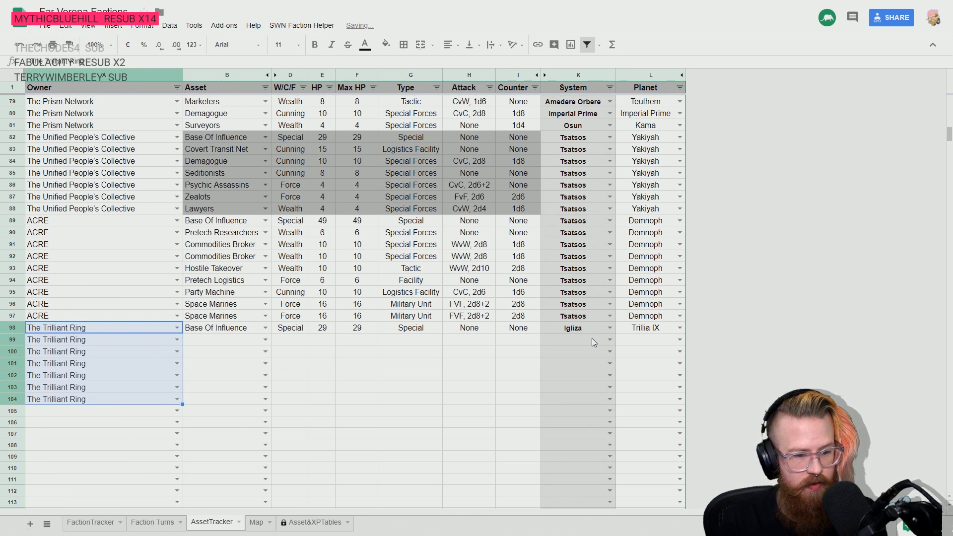
key("Right")
key("Down")
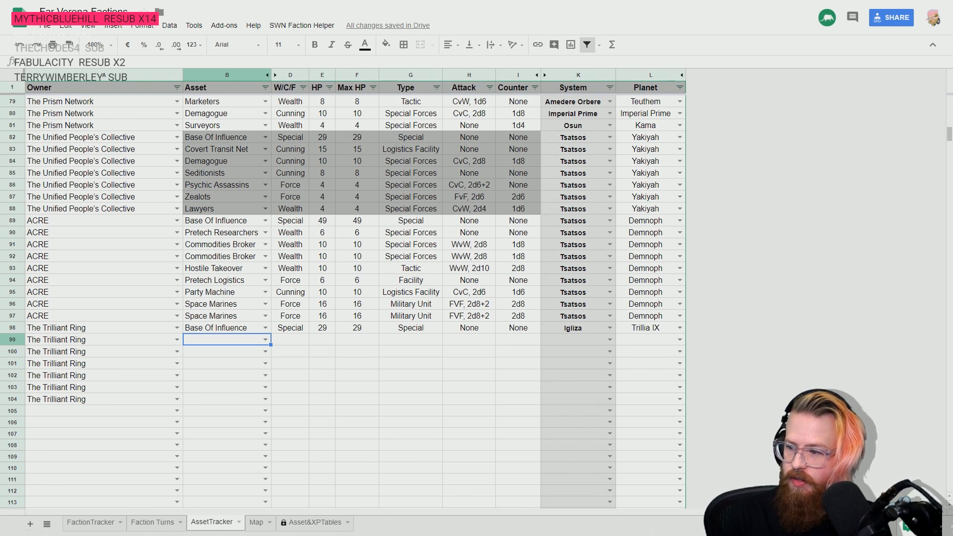
- Copy the Igliza system and Trillia IX planet from row 98 down to rows 99 and 100
left_click(579, 329)
key("shift+Right")
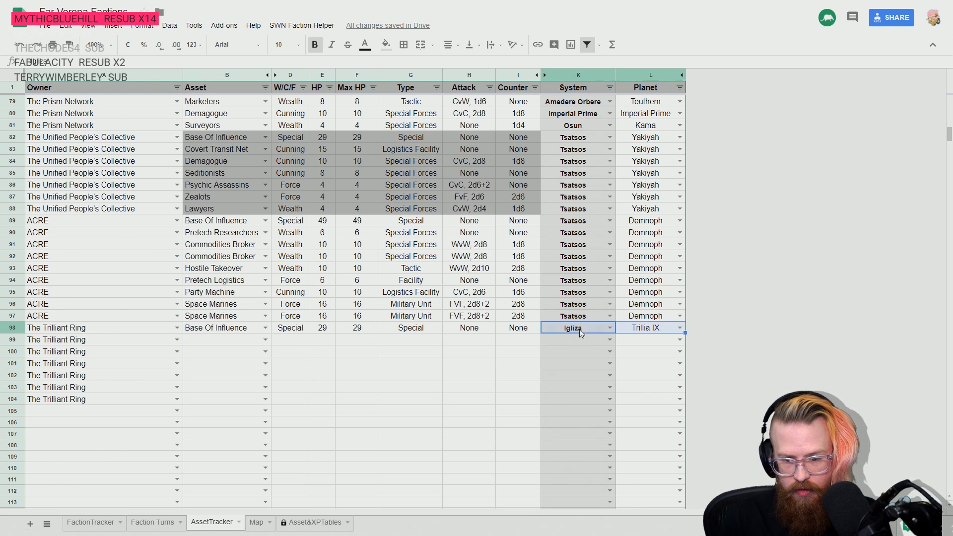
key("shift+Down")
key("shift+Down")
key("ctrl+d")
- Enter Commodities Broker in row 99 and Party Machine in row 100 as The Trilliant Ring's assets
key("Left")
key("Down")
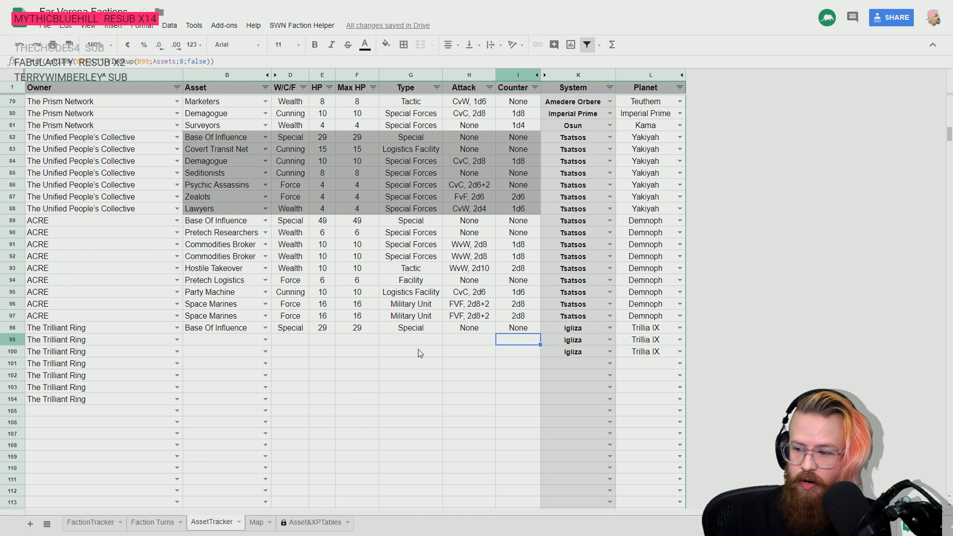
key("Down")
key("Left")
key("Left")
key("Left")
key("Left")
key("Left")
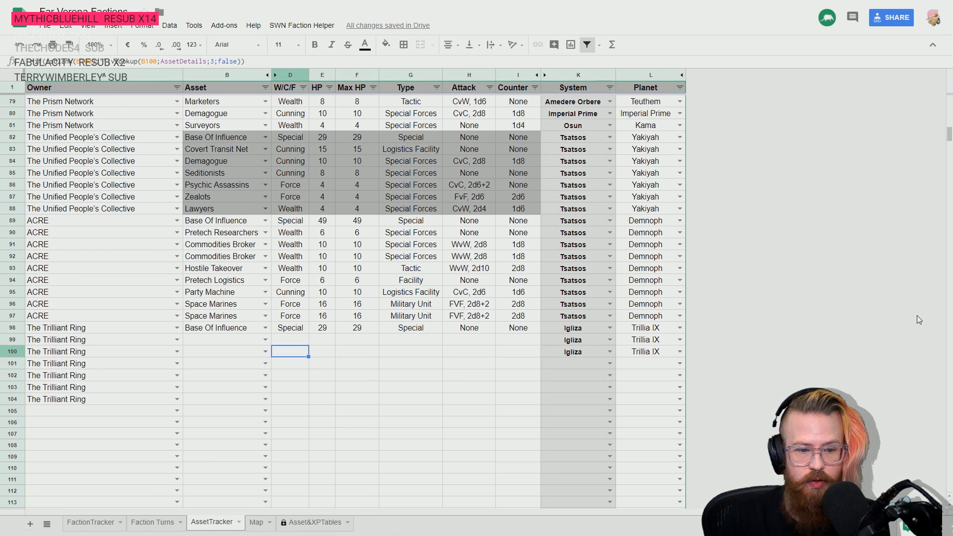
key("Up")
key("Left")
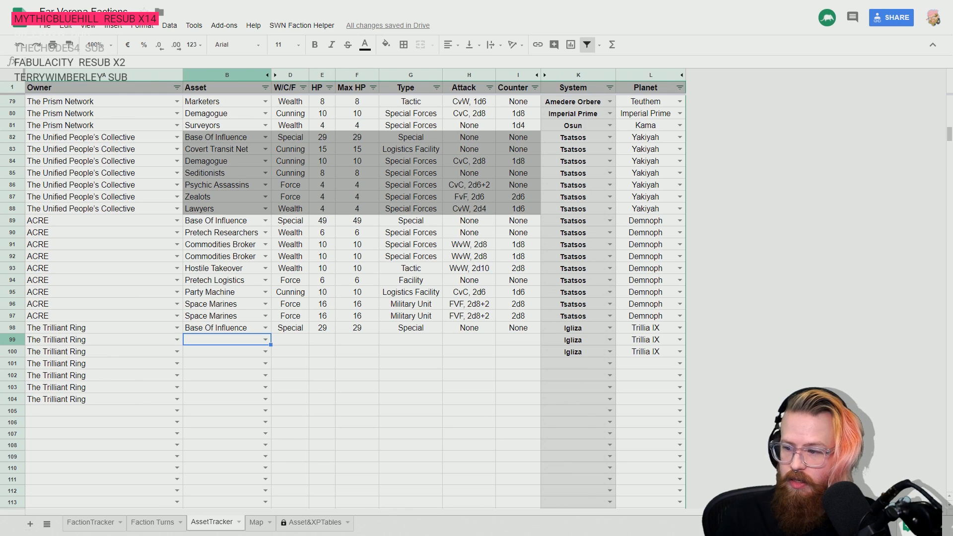
type("comm")
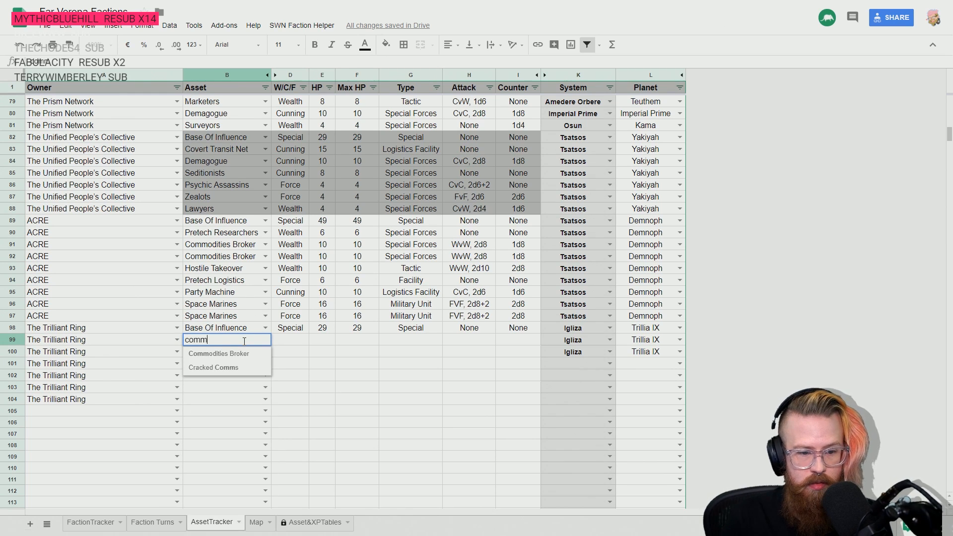
key("Return")
type("part")
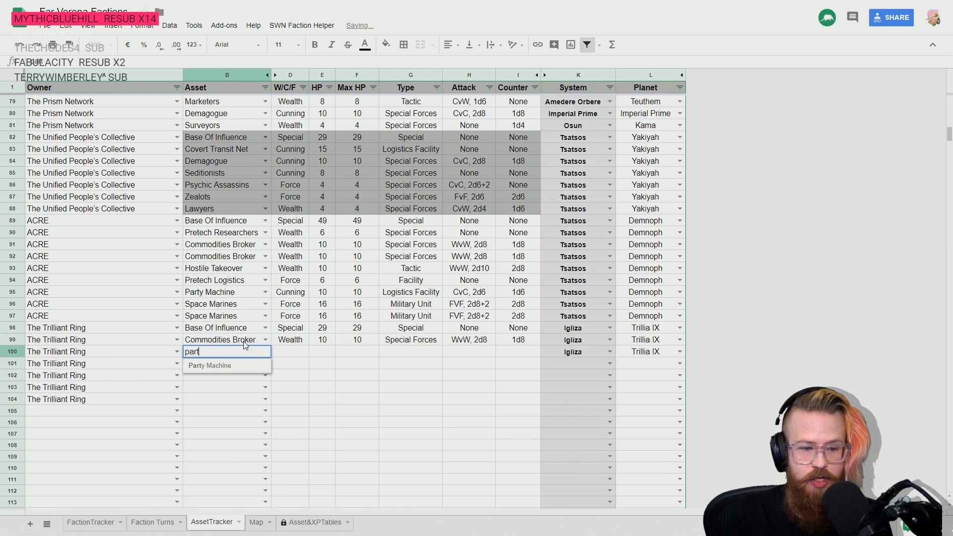
key("Return")
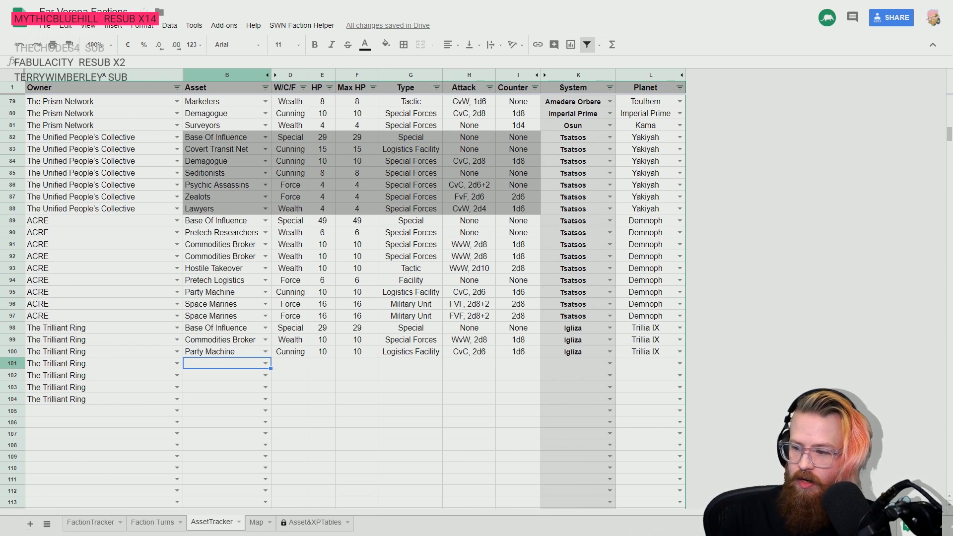
- Check the locations of earlier entries, and set row 101's location to system Helesco and planet Berkmann III
left_click(645, 363)
scroll(645, 367, "up", 5)
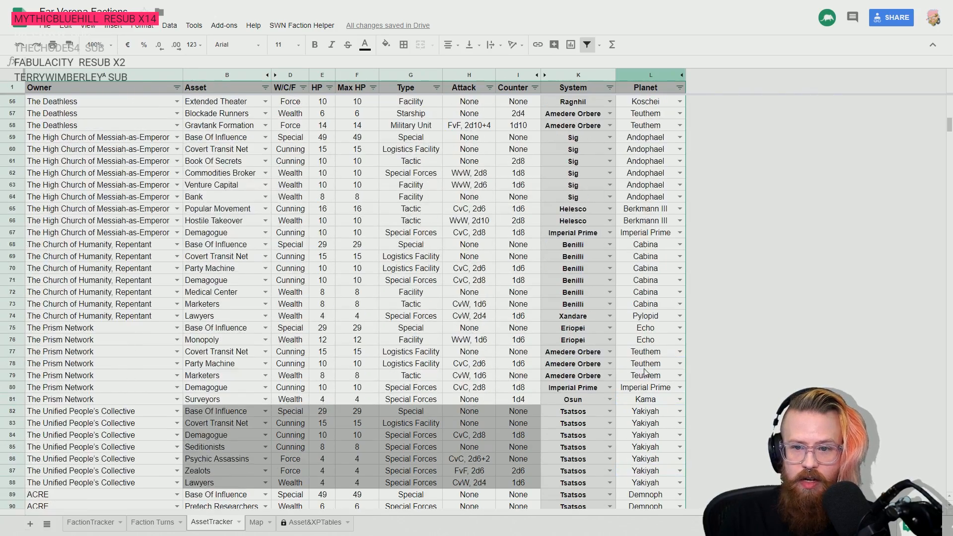
scroll(645, 372, "up", 10)
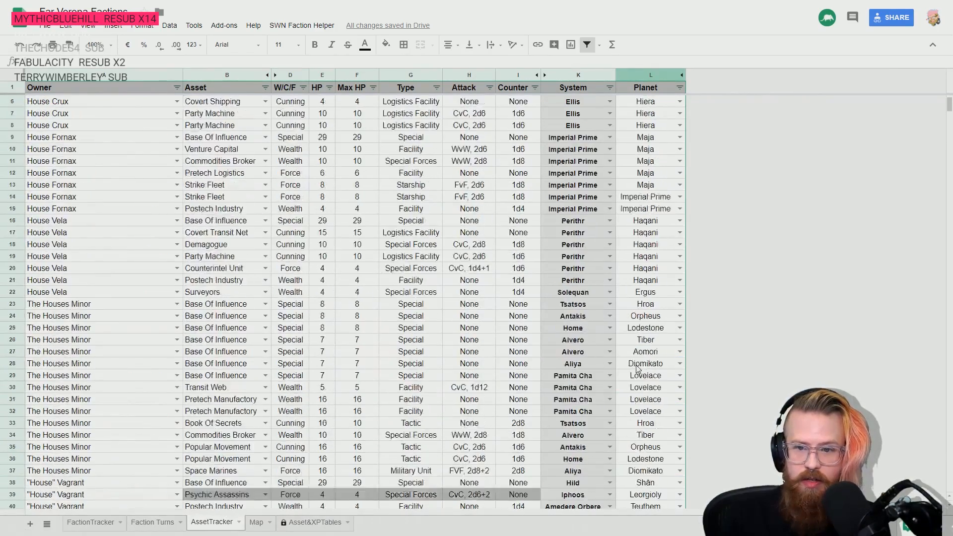
scroll(638, 368, "up", 2)
scroll(635, 369, "down", 14)
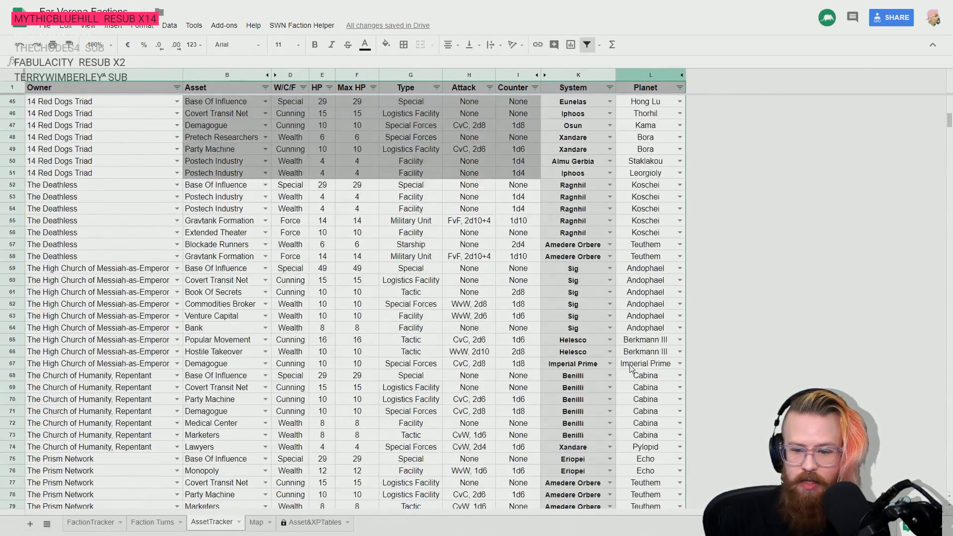
scroll(631, 367, "down", 12)
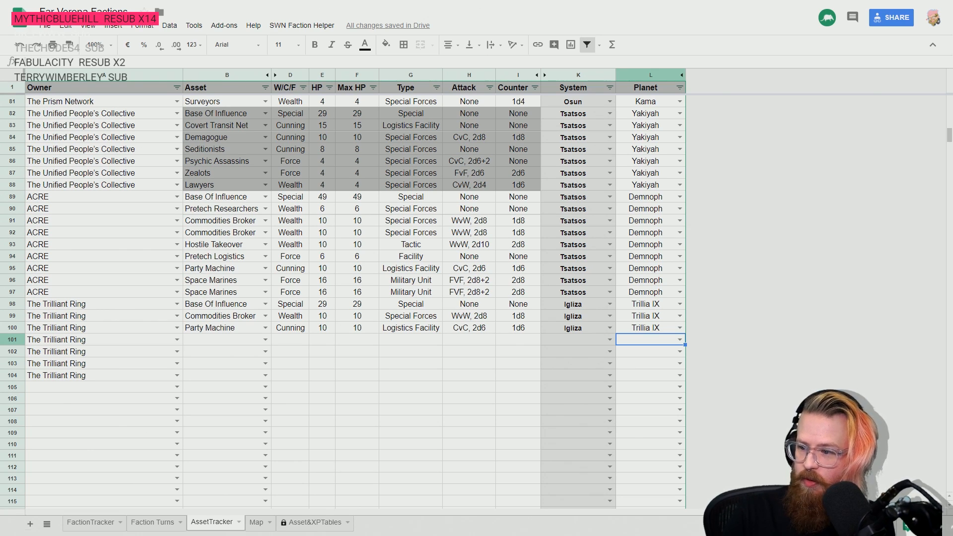
key("Left")
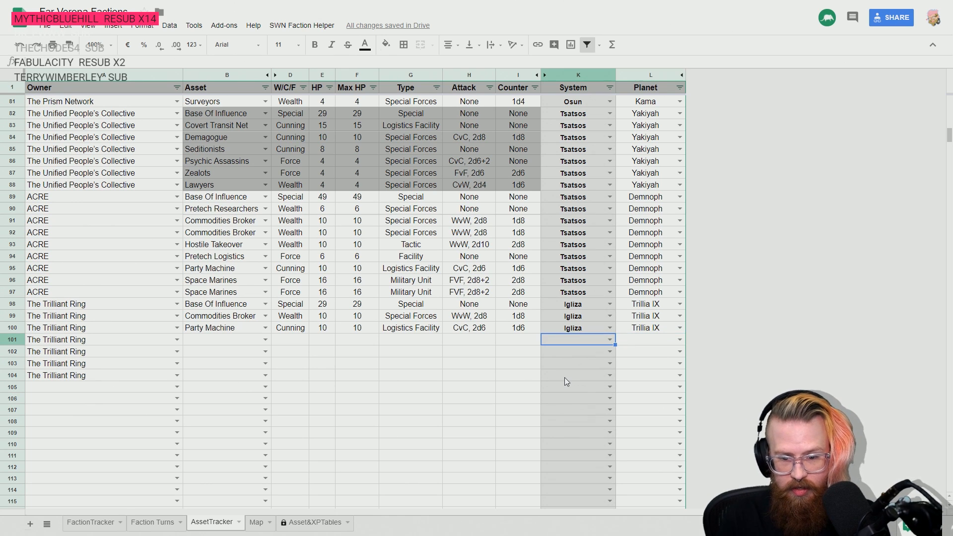
type("Helesco")
key("Tab")
type("Berkmann III")
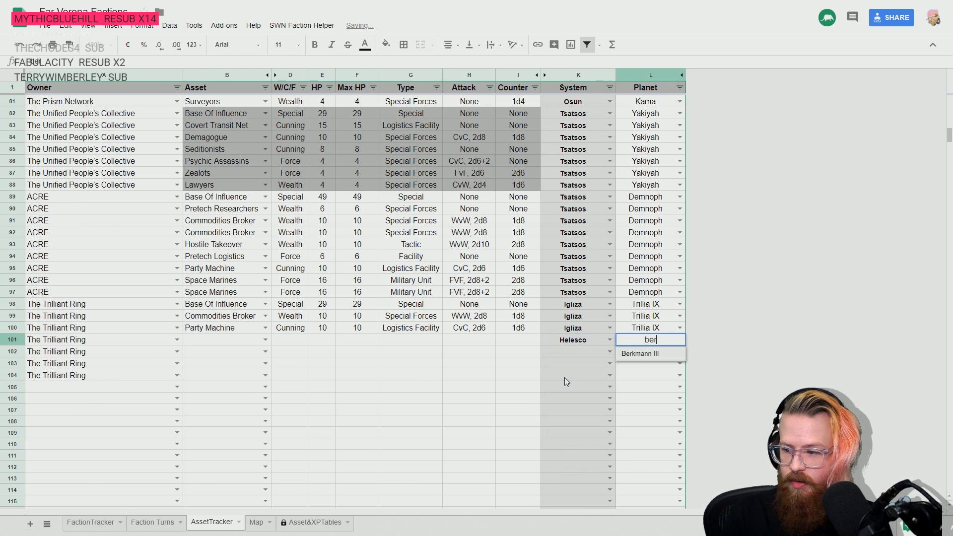
key("Return")
- Copy the Helesco system and Berkmann III planet from row 101 down to rows 102 and 103
key("Up")
key("Left")
key("shift+Right")
key("shift+Down")
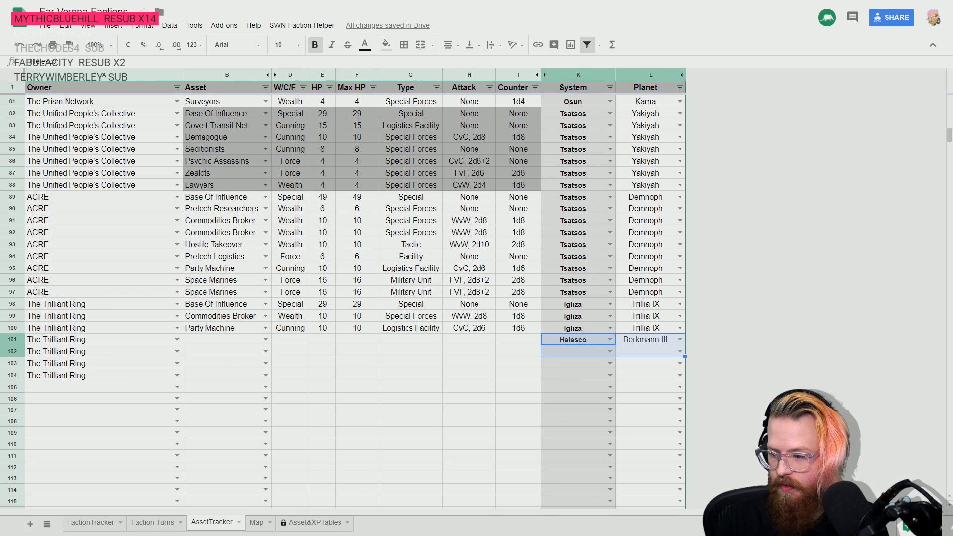
key("shift+Down")
key("ctrl+d")
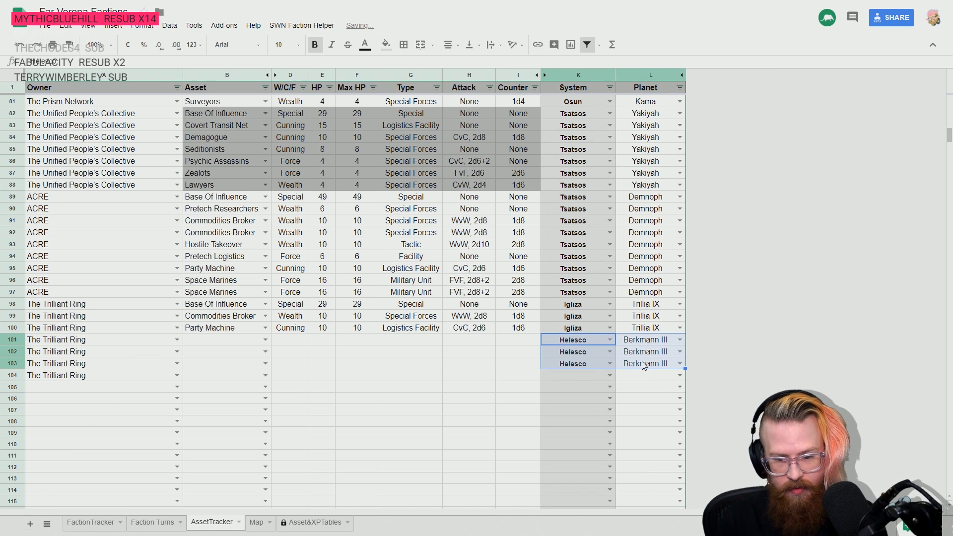
- Enter Commodities Broker as The Trilliant Ring's asset in row 101
key("Left")
key("Left")
key("Left")
key("Left")
key("Left")
key("Left")
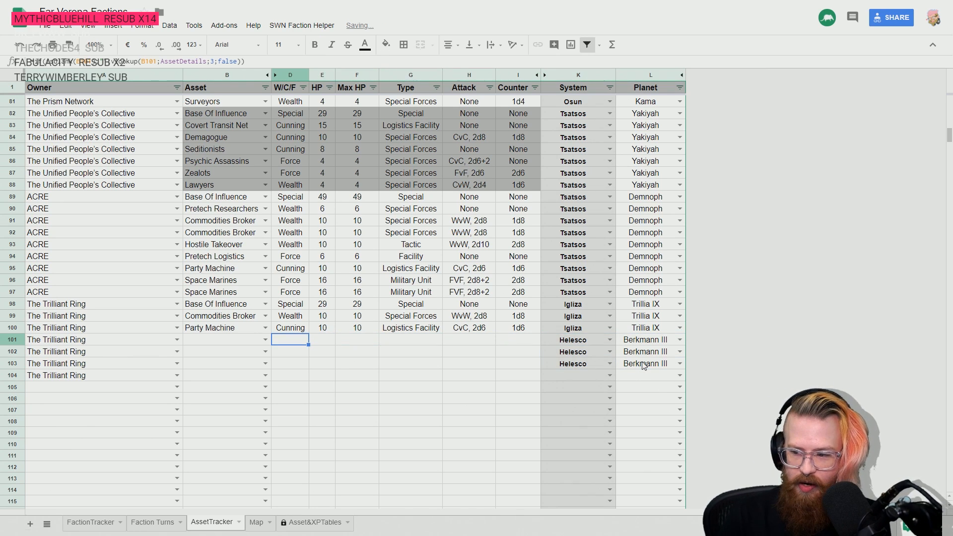
key("Right")
key("Right")
key("Right")
key("Left")
key("Left")
key("Left")
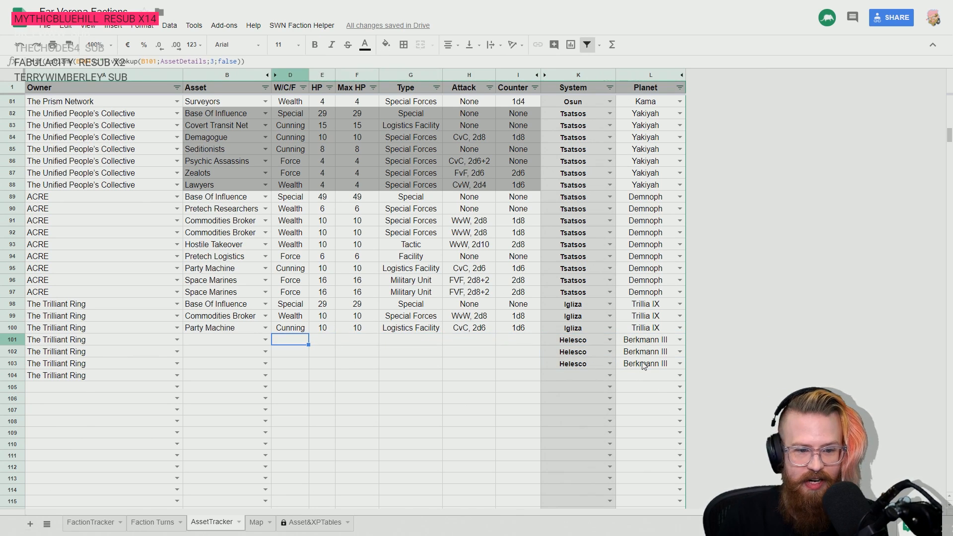
key("Left")
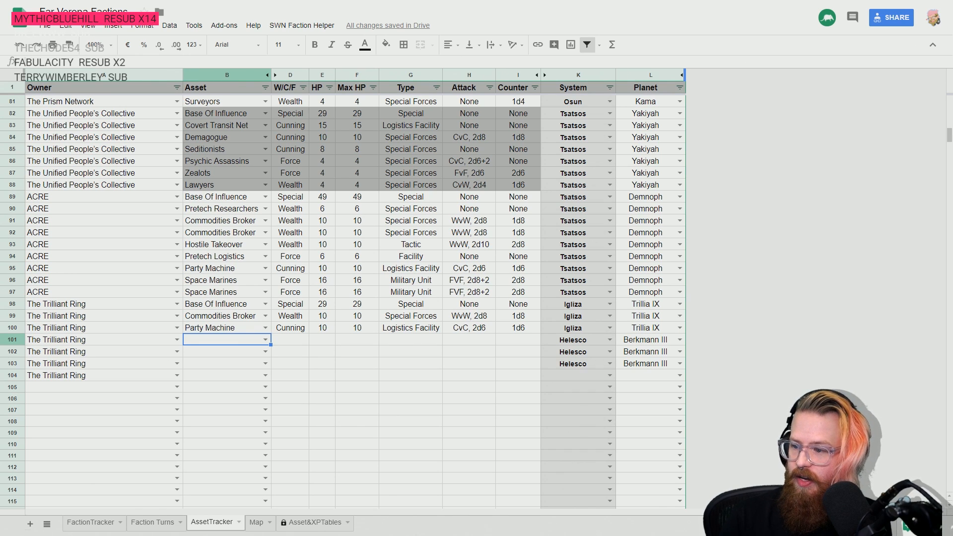
type("comm")
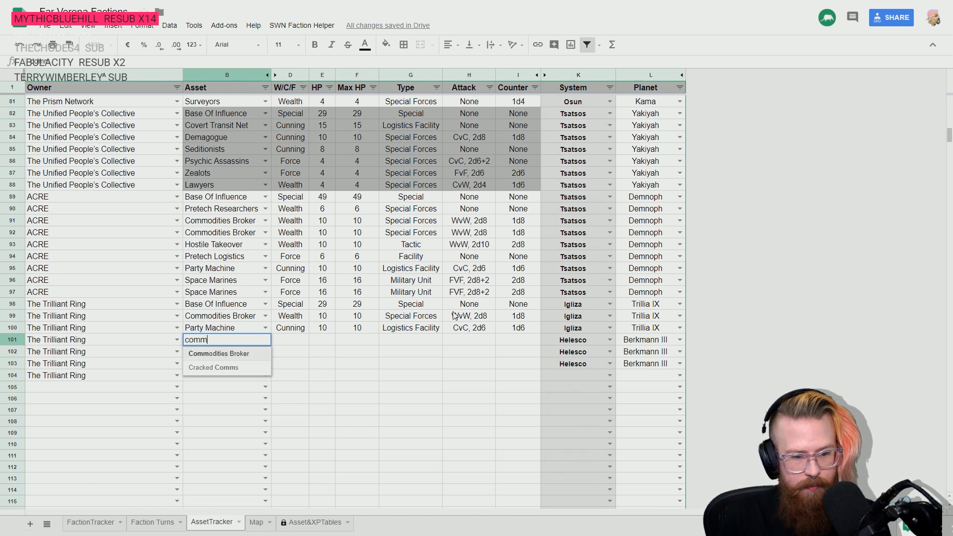
key("Return")
- Enter Shipping Combine in row 102 and Party Machine in row 103 as The Trilliant Ring's assets
type("shio")
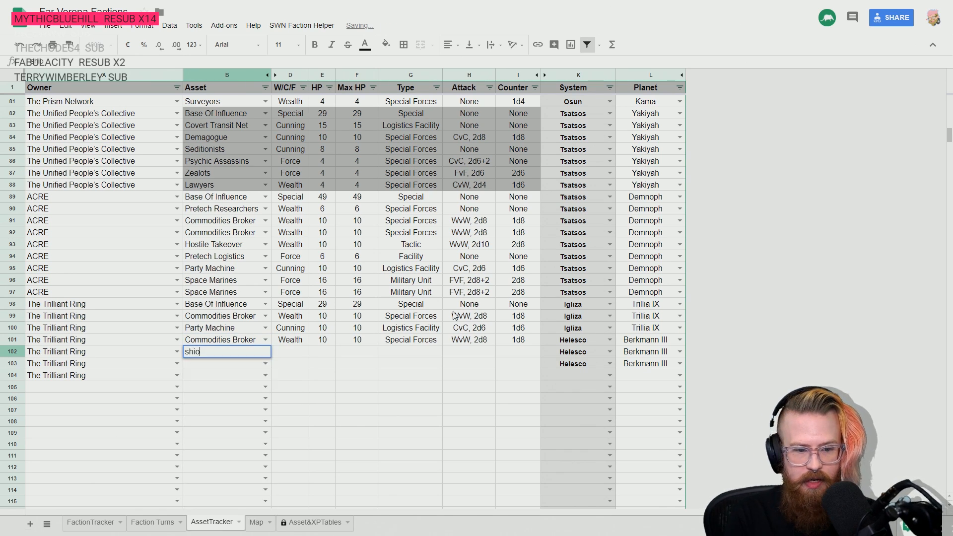
key("BackSpace")
key("Down")
key("Down")
key("Return")
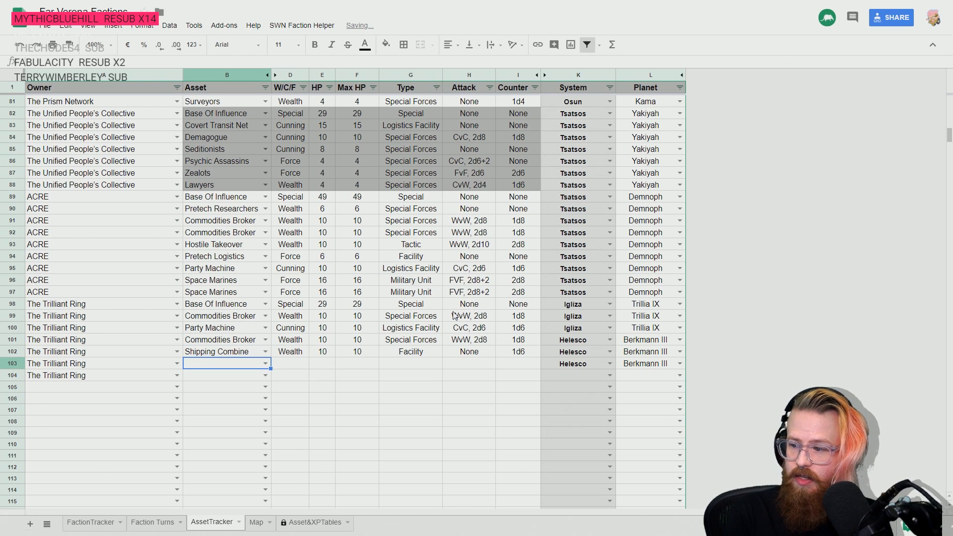
type("part")
key("Return")
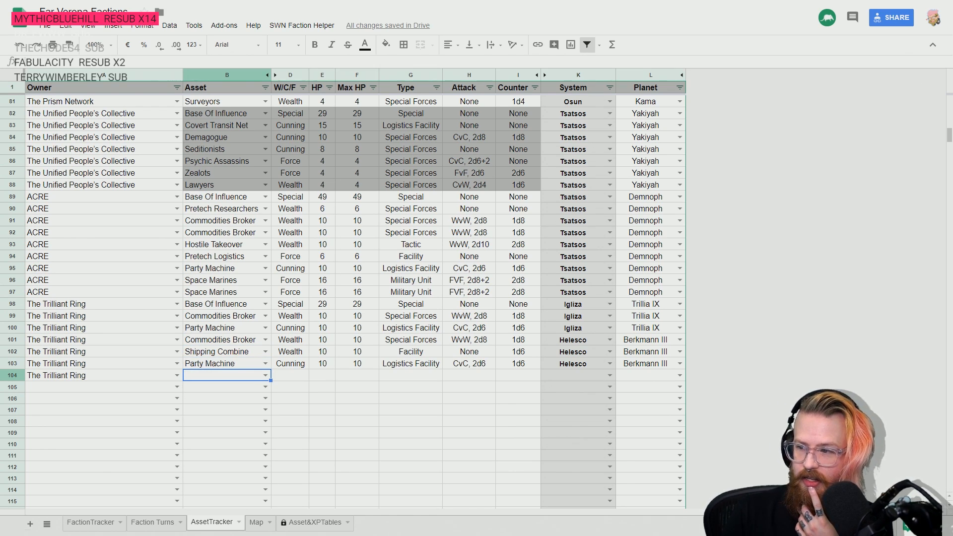
- Set the location in row 104 to system Pavvis and planet Mona
left_click(582, 379)
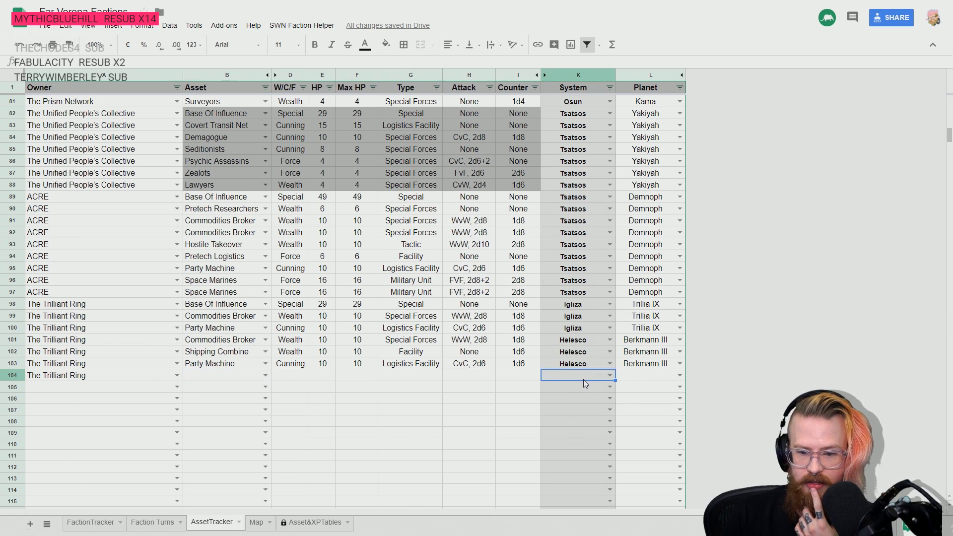
type("mona")
key("BackSpace")
key("BackSpace")
key("BackSpace")
key("BackSpace")
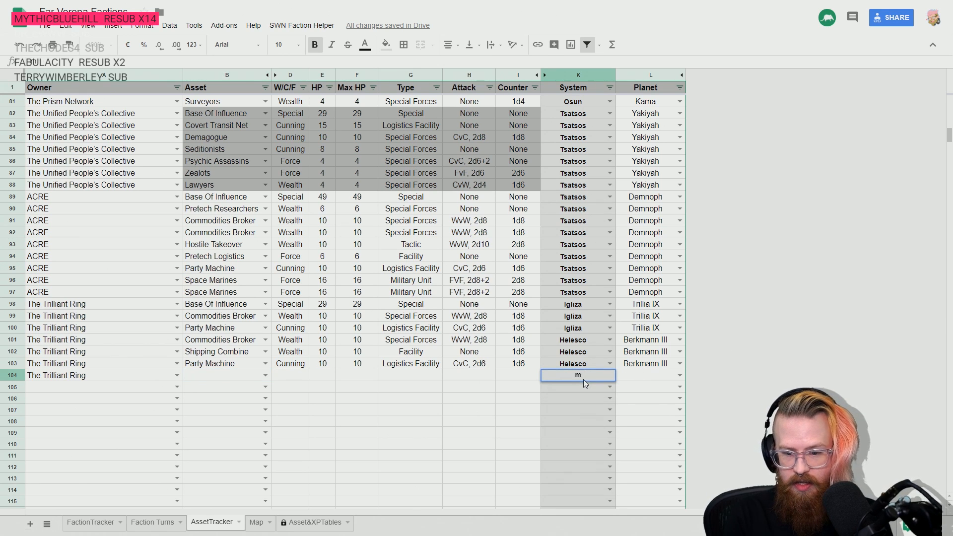
type("Pavvis")
key("Return")
key("Up")
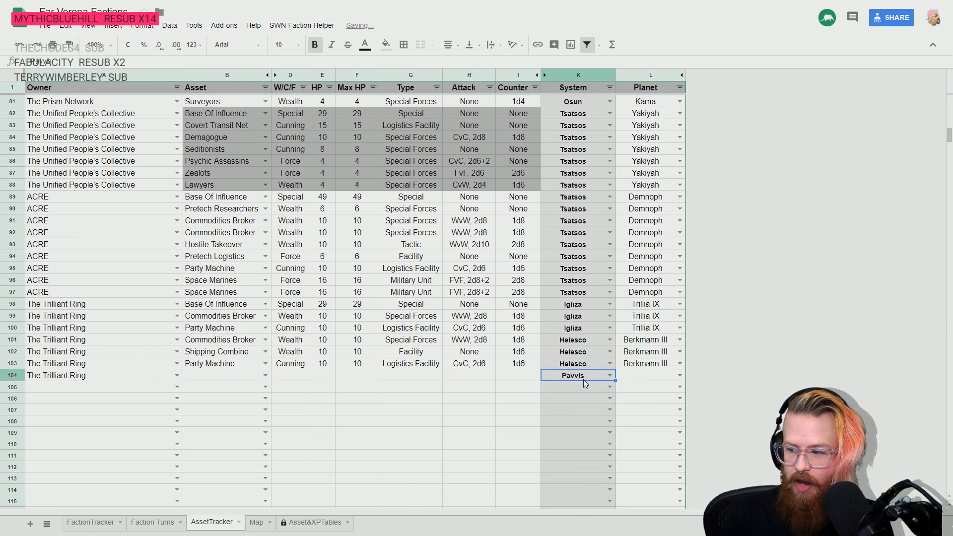
key("Right")
type("mona")
key("Return")
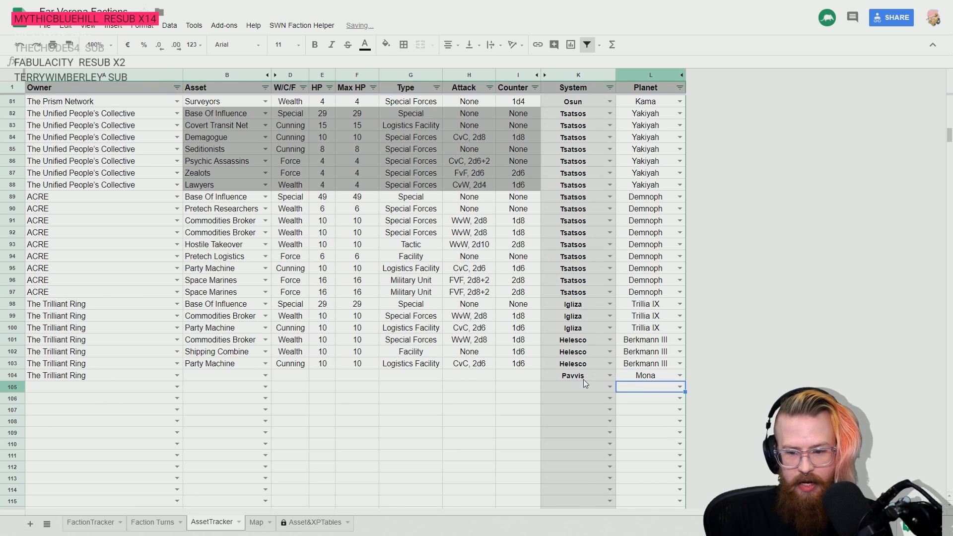
- Enter Party Machine as The Trilliant Ring's asset in row 104
key("Up")
key("Left")
key("Left")
key("Left")
key("Left")
key("Left")
key("Left")
key("Left")
key("Left")
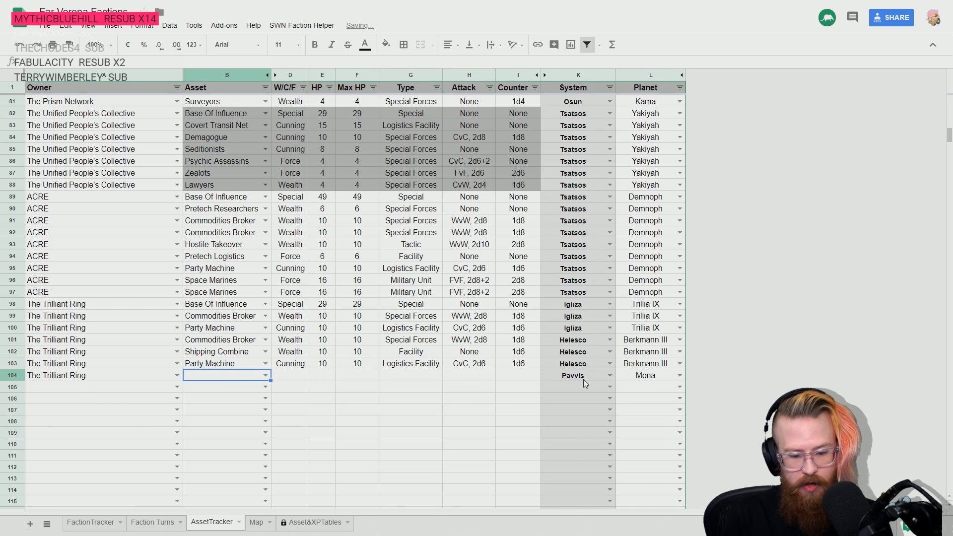
type("part")
key("Return")
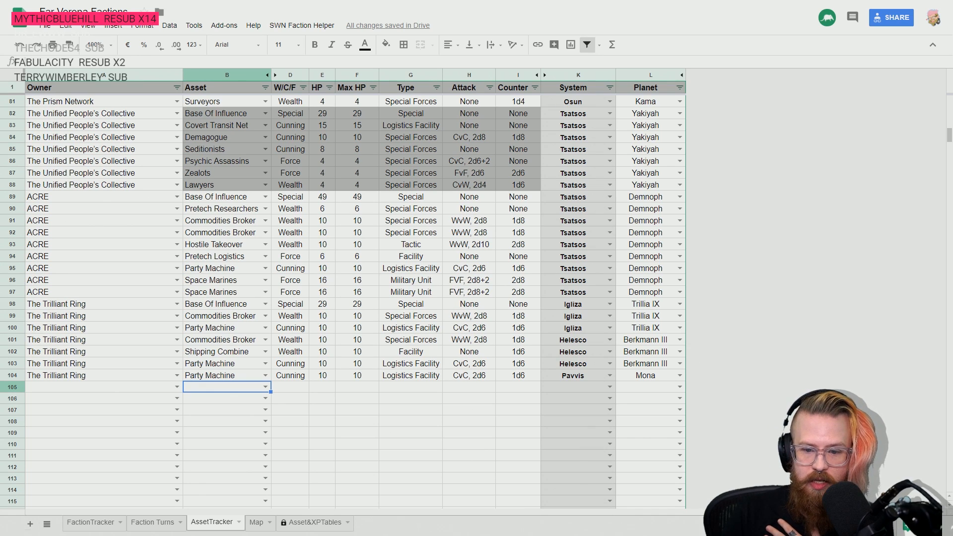
- Select the empty owner cell in row 105 and open the FactionTracker sheet to review the faction list
left_click(645, 378)
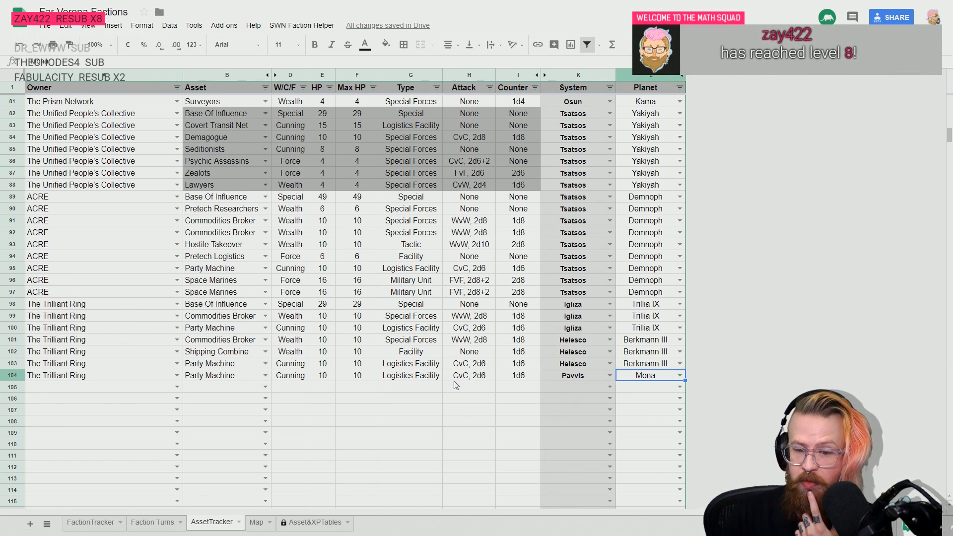
key("Down")
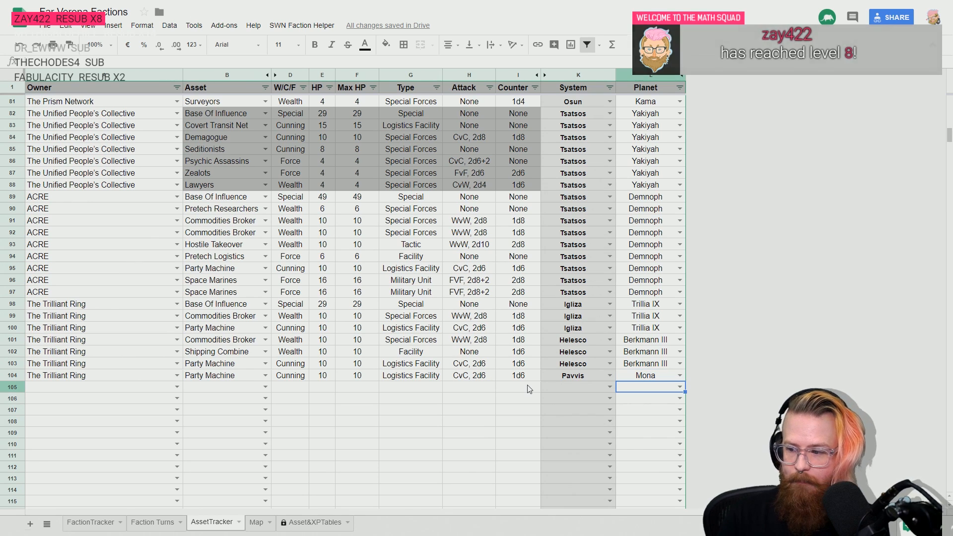
left_click(122, 389)
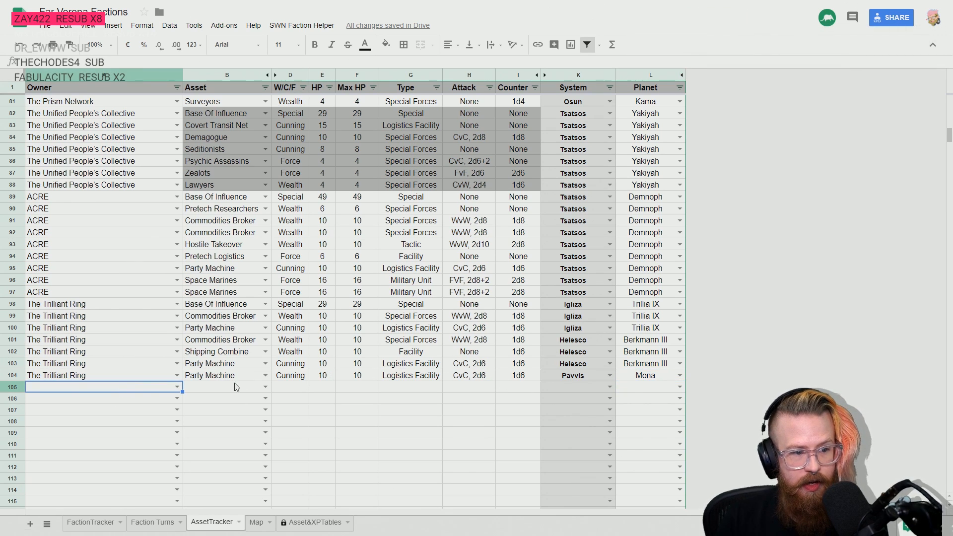
left_click(91, 522)
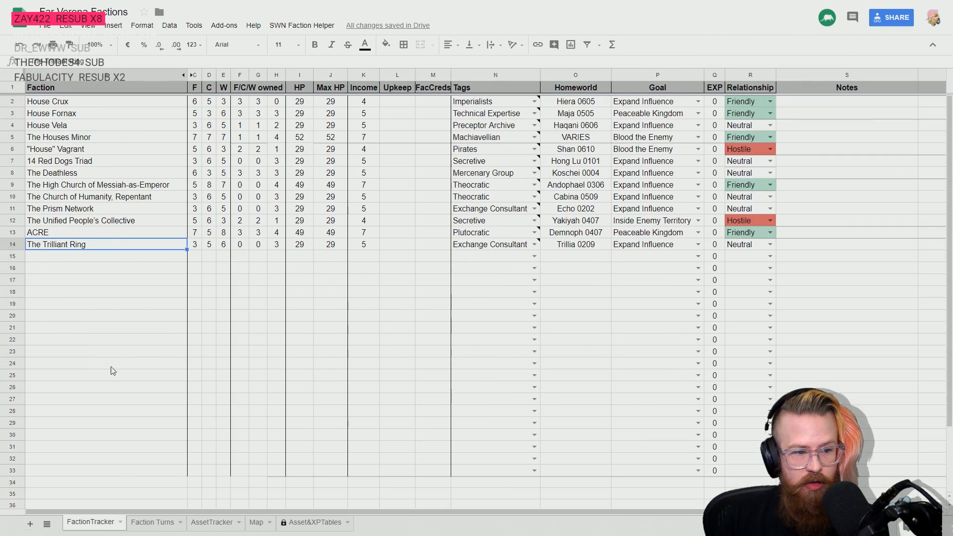
- Return to the AssetTracker sheet and review every faction's recorded assets and locations, from The Trilliant Ring back up to House Crux
left_click(208, 522)
scroll(176, 396, "up", 20)
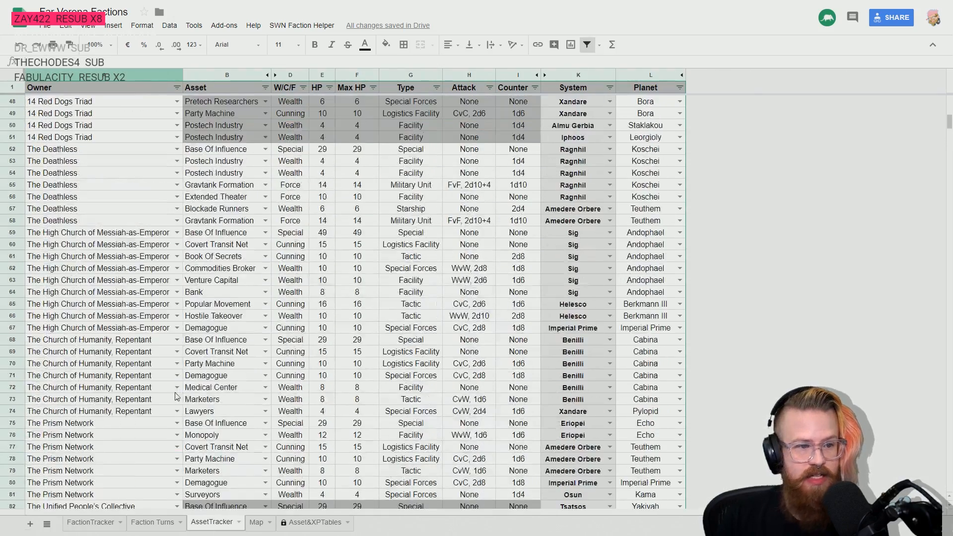
scroll(176, 395, "down", 20)
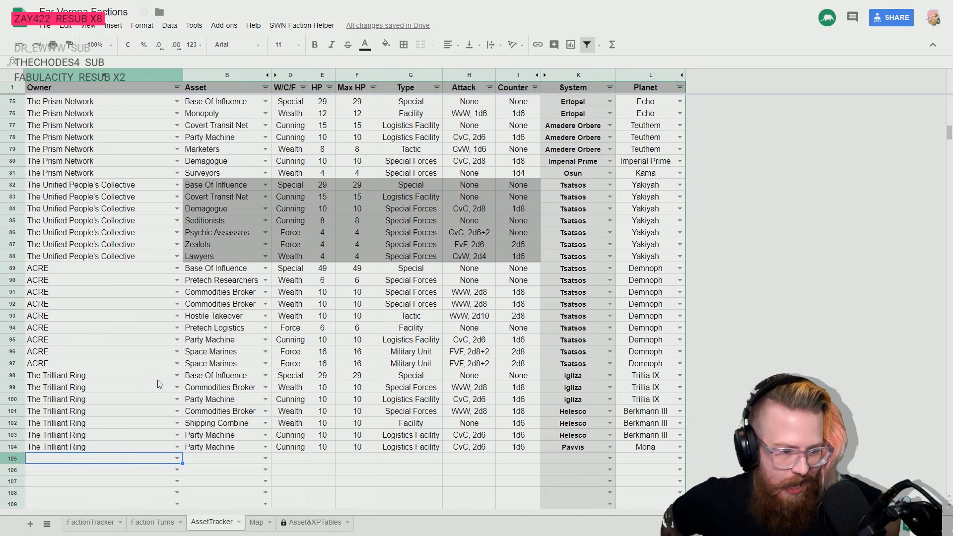
scroll(159, 381, "up", 7)
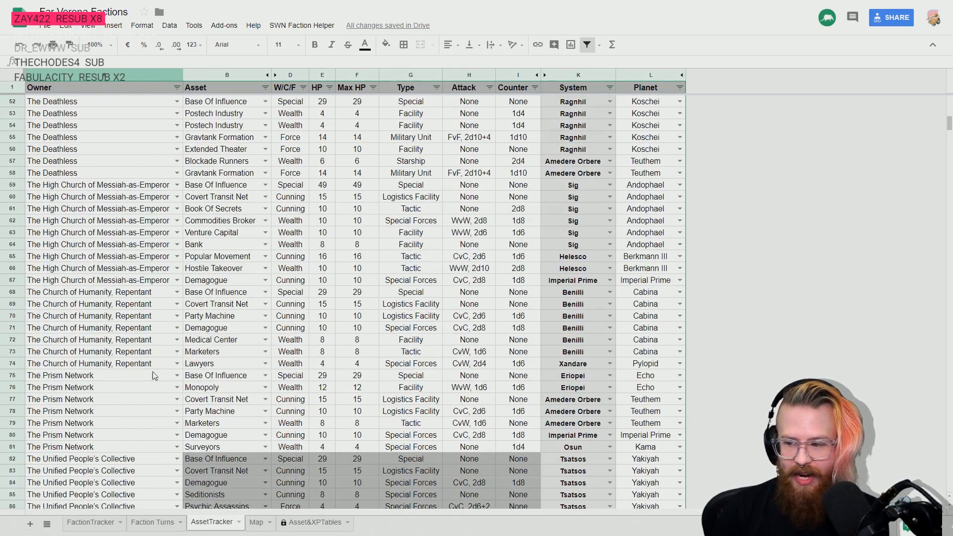
scroll(147, 357, "up", 6)
scroll(138, 346, "up", 10)
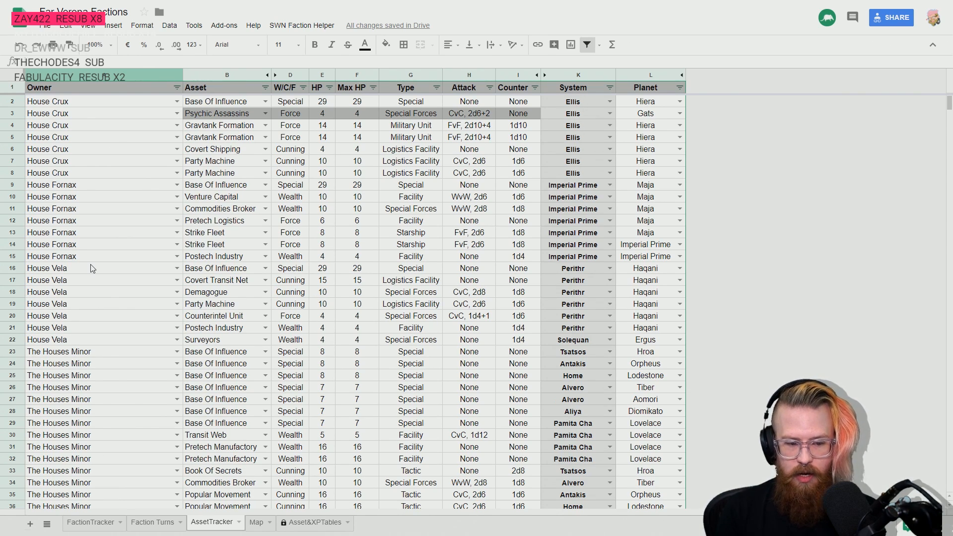
- Switch to the Stars Without Number PDF in Adobe Acrobat Reader and read the Faction Actions rules on pages 214 and 215
key("alt+Tab")
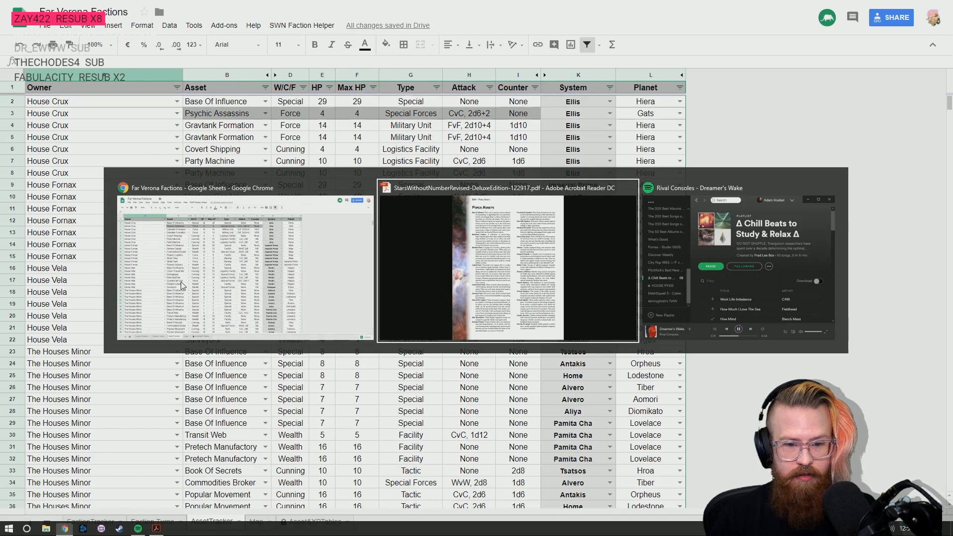
scroll(409, 275, "up", 2)
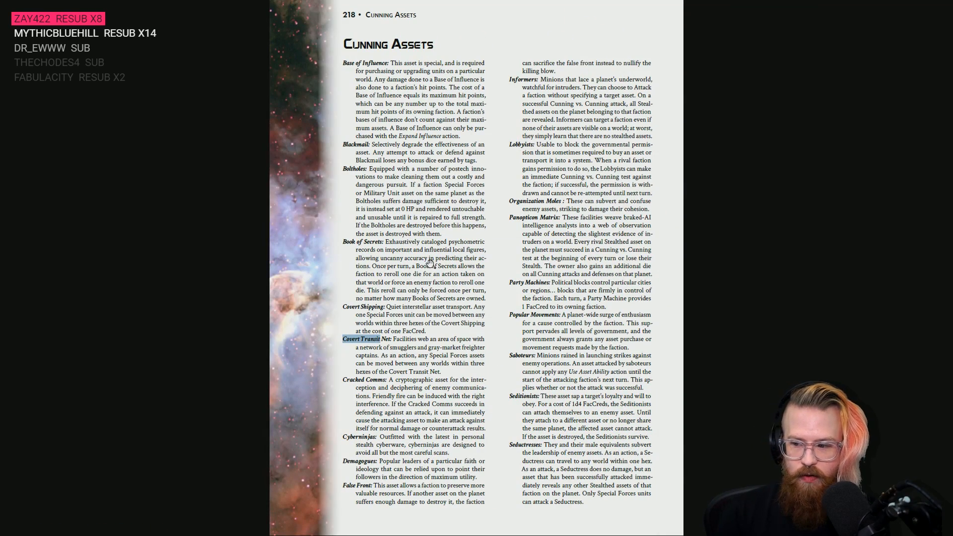
scroll(429, 263, "up", 3)
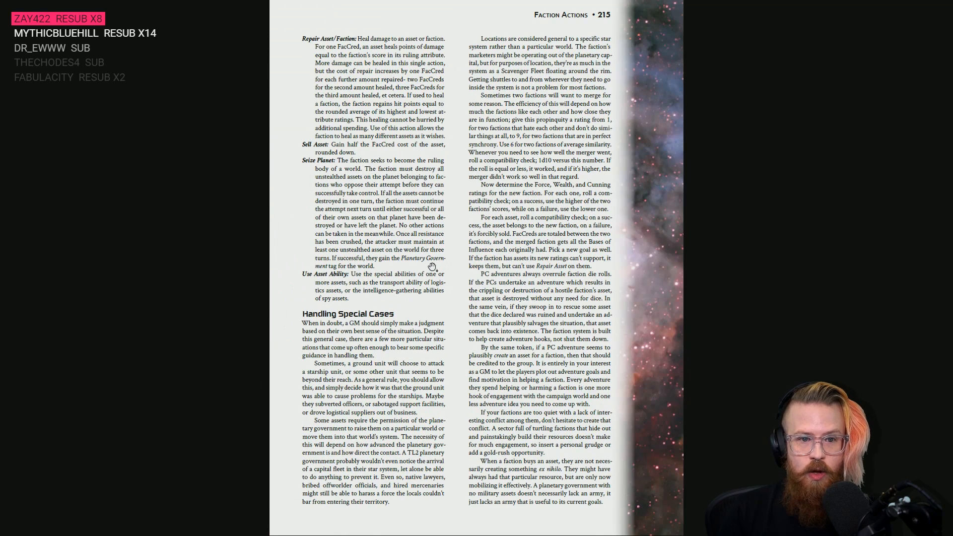
scroll(431, 267, "up", 1)
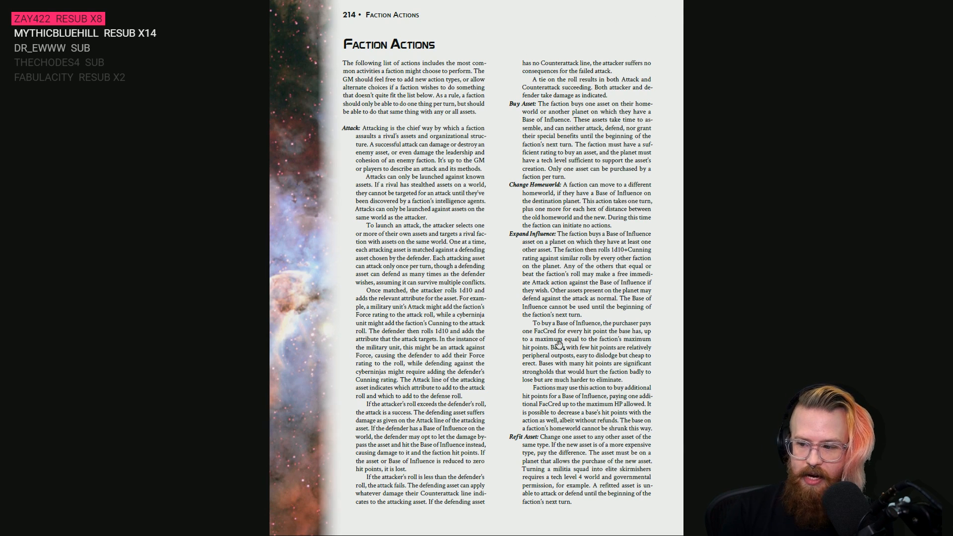
scroll(532, 325, "down", 1)
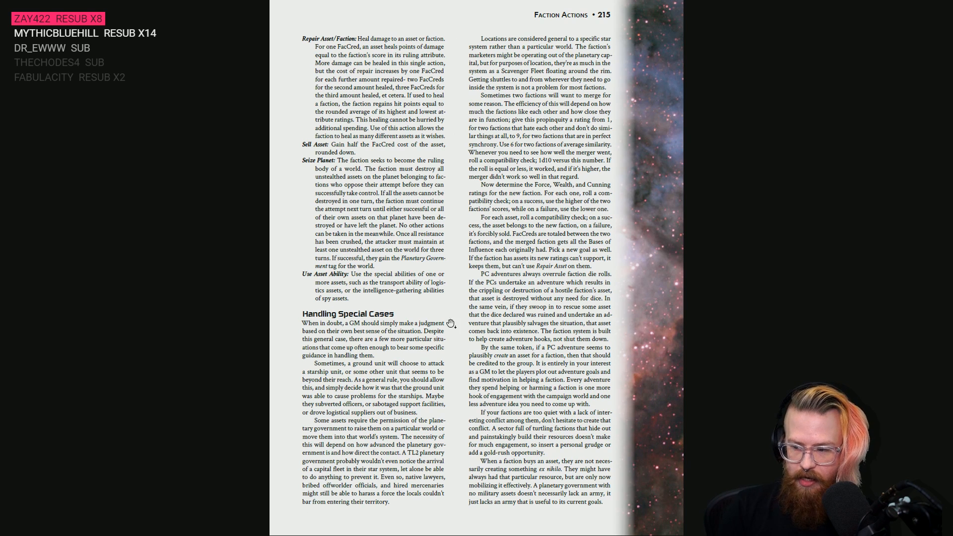
scroll(441, 320, "up", 1)
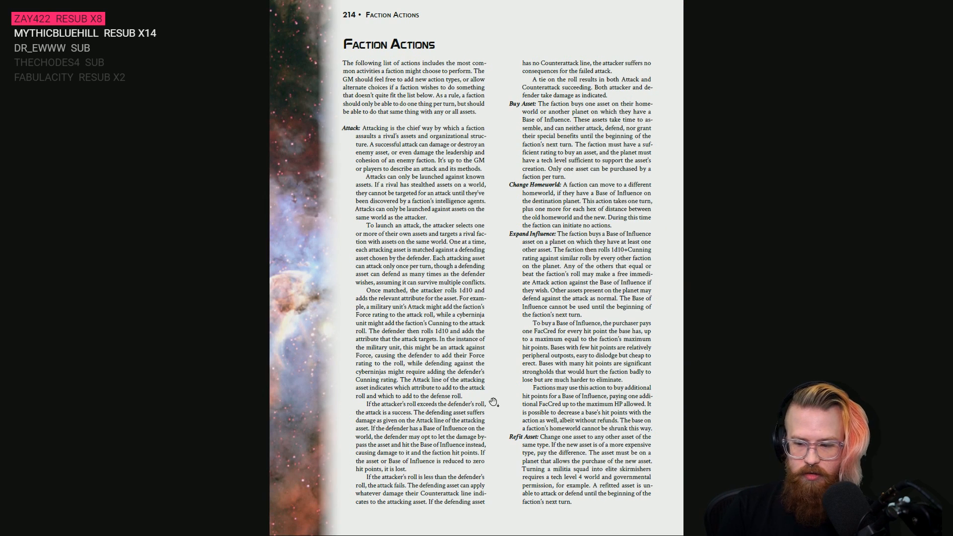